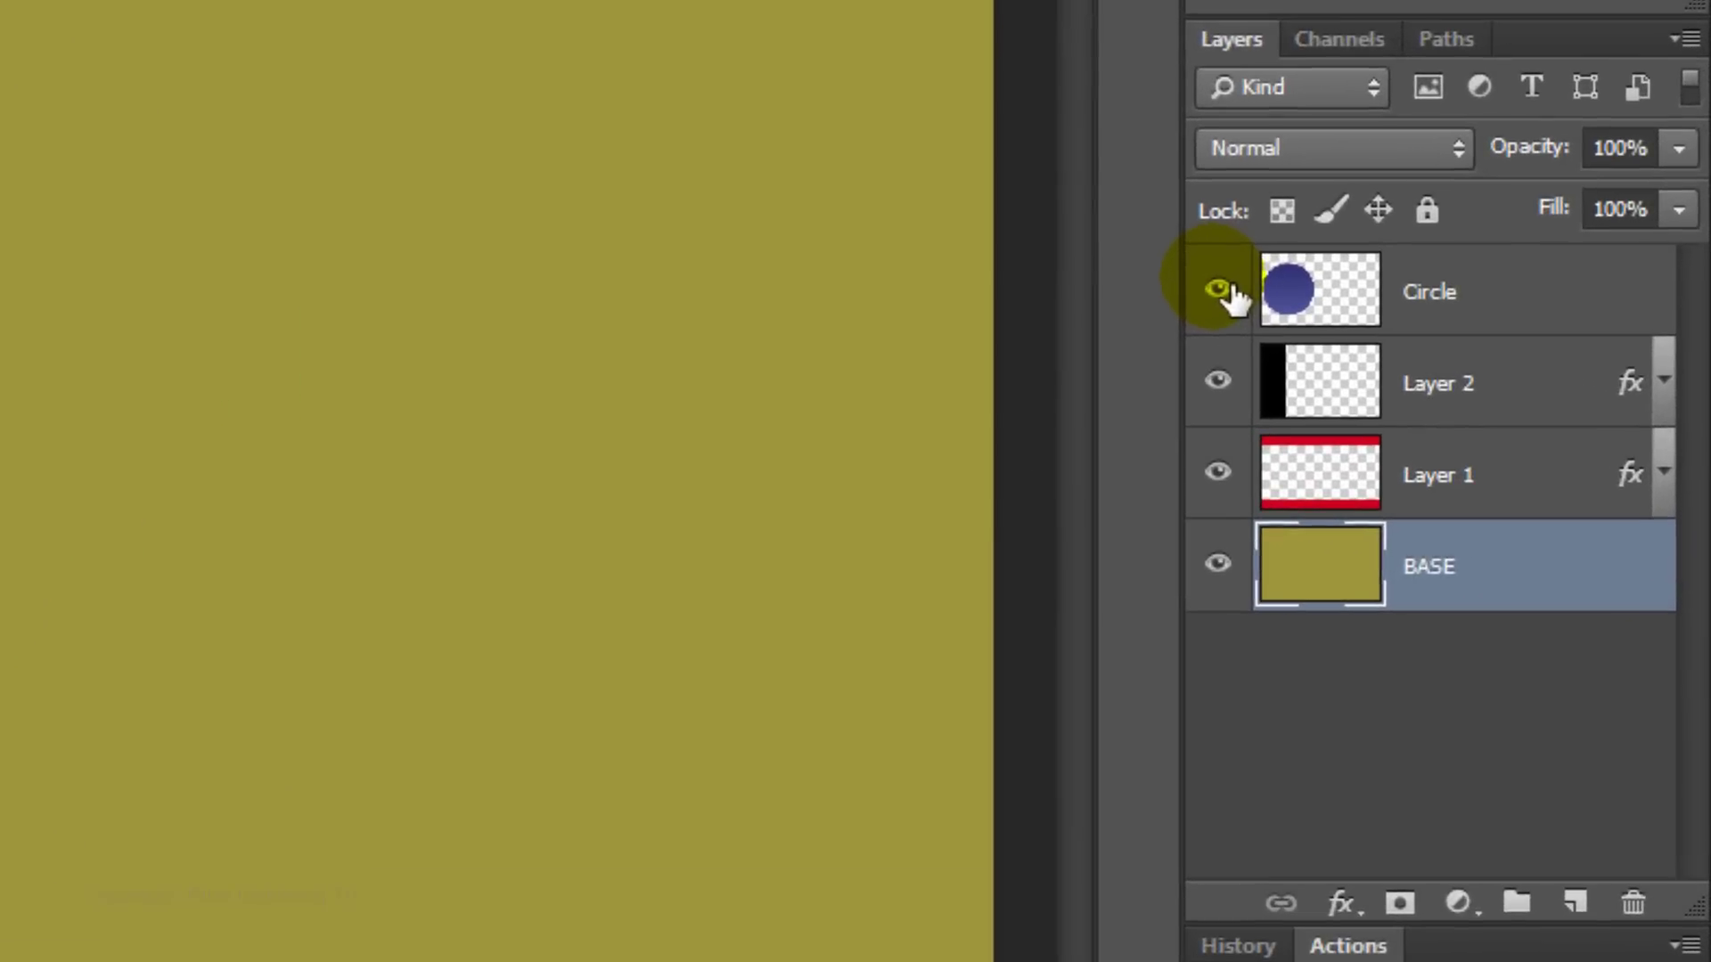
Hide the Circle layer and add a new blank layer directly above Layer 2
left_click(1510, 451)
left_click(1345, 388, "ctrl")
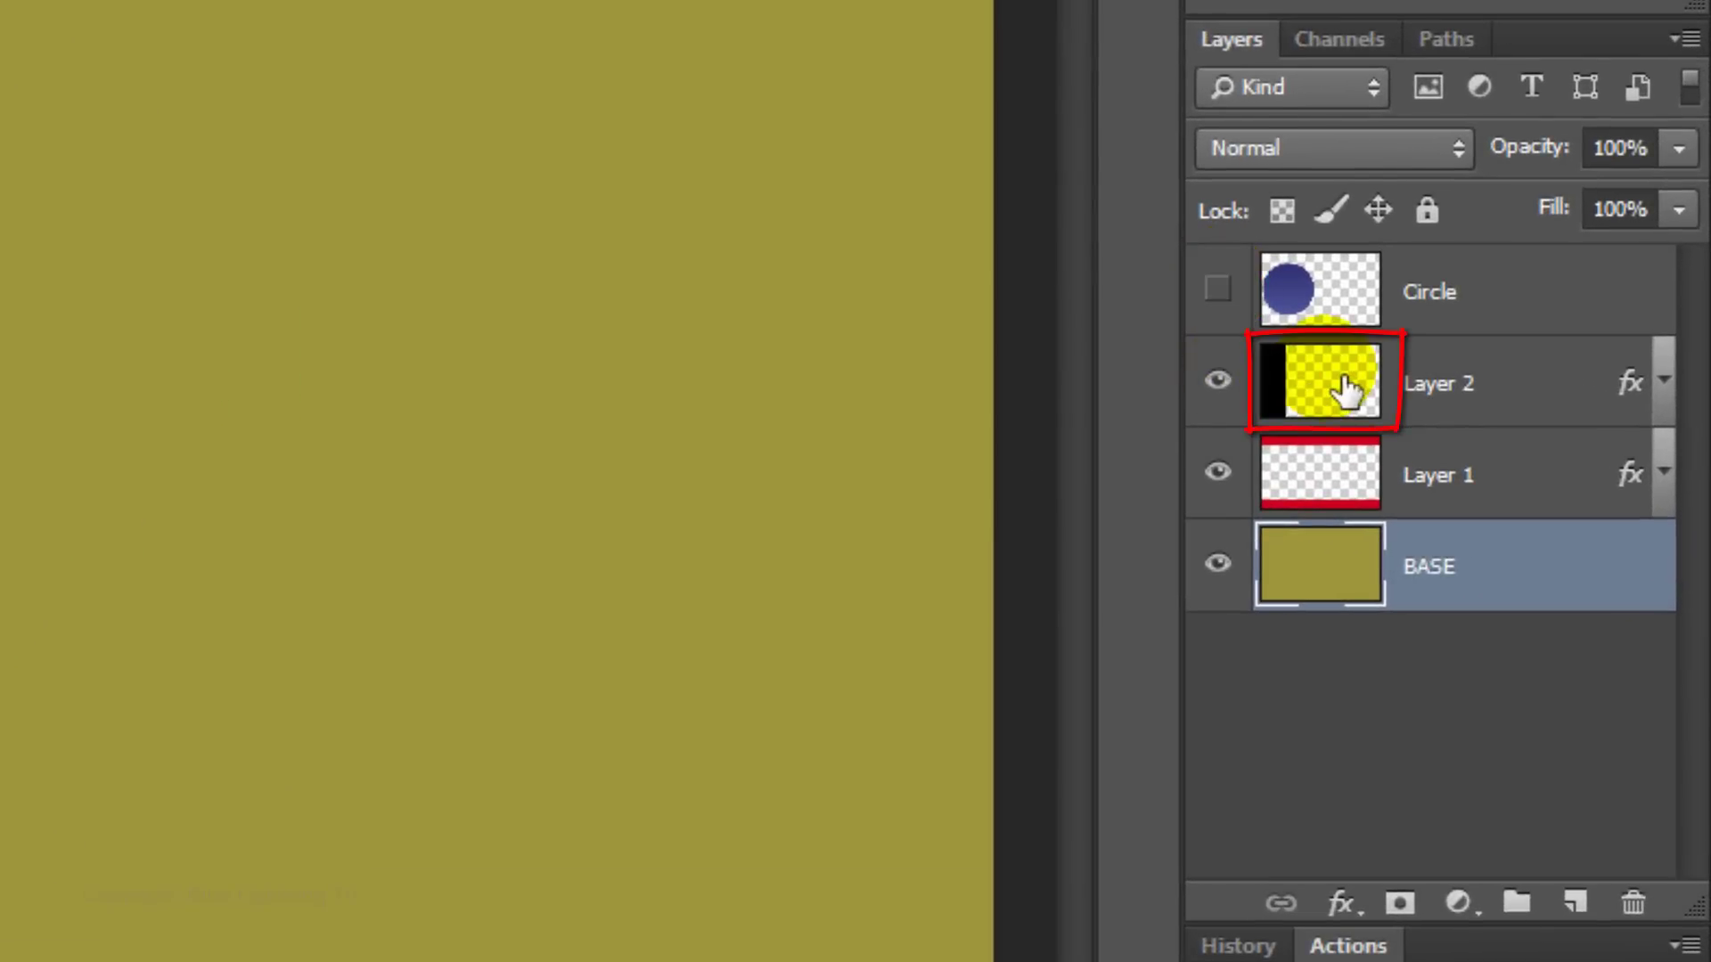
left_click(1345, 390)
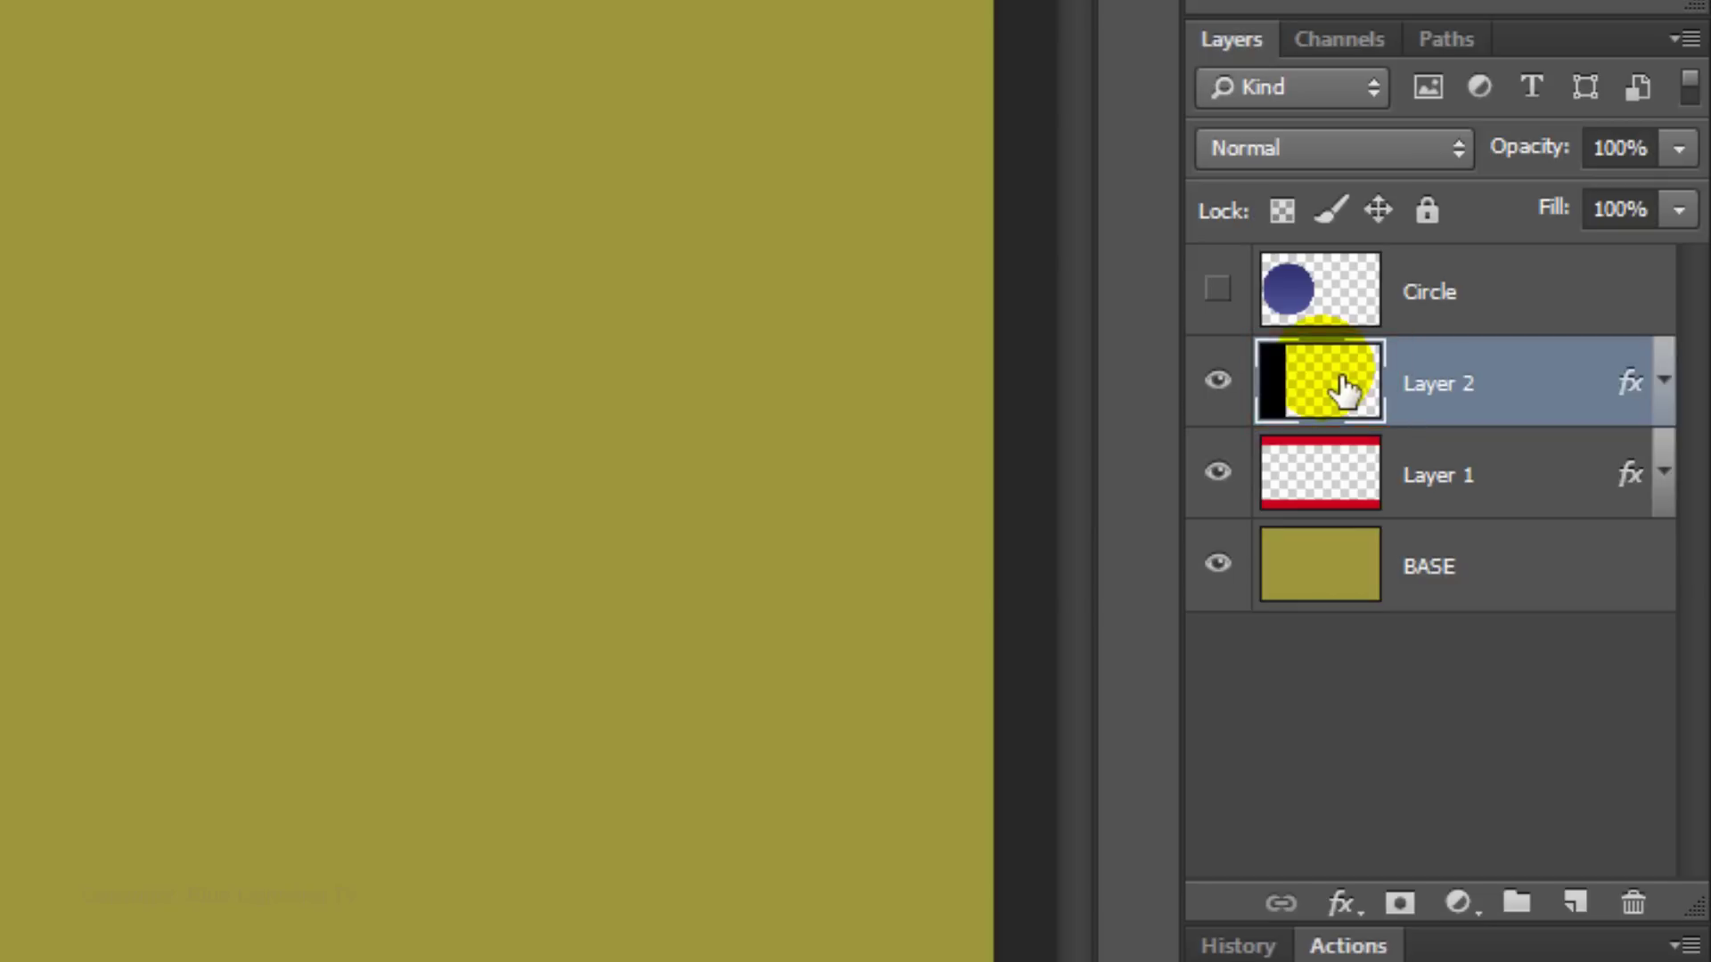
left_click(1577, 903)
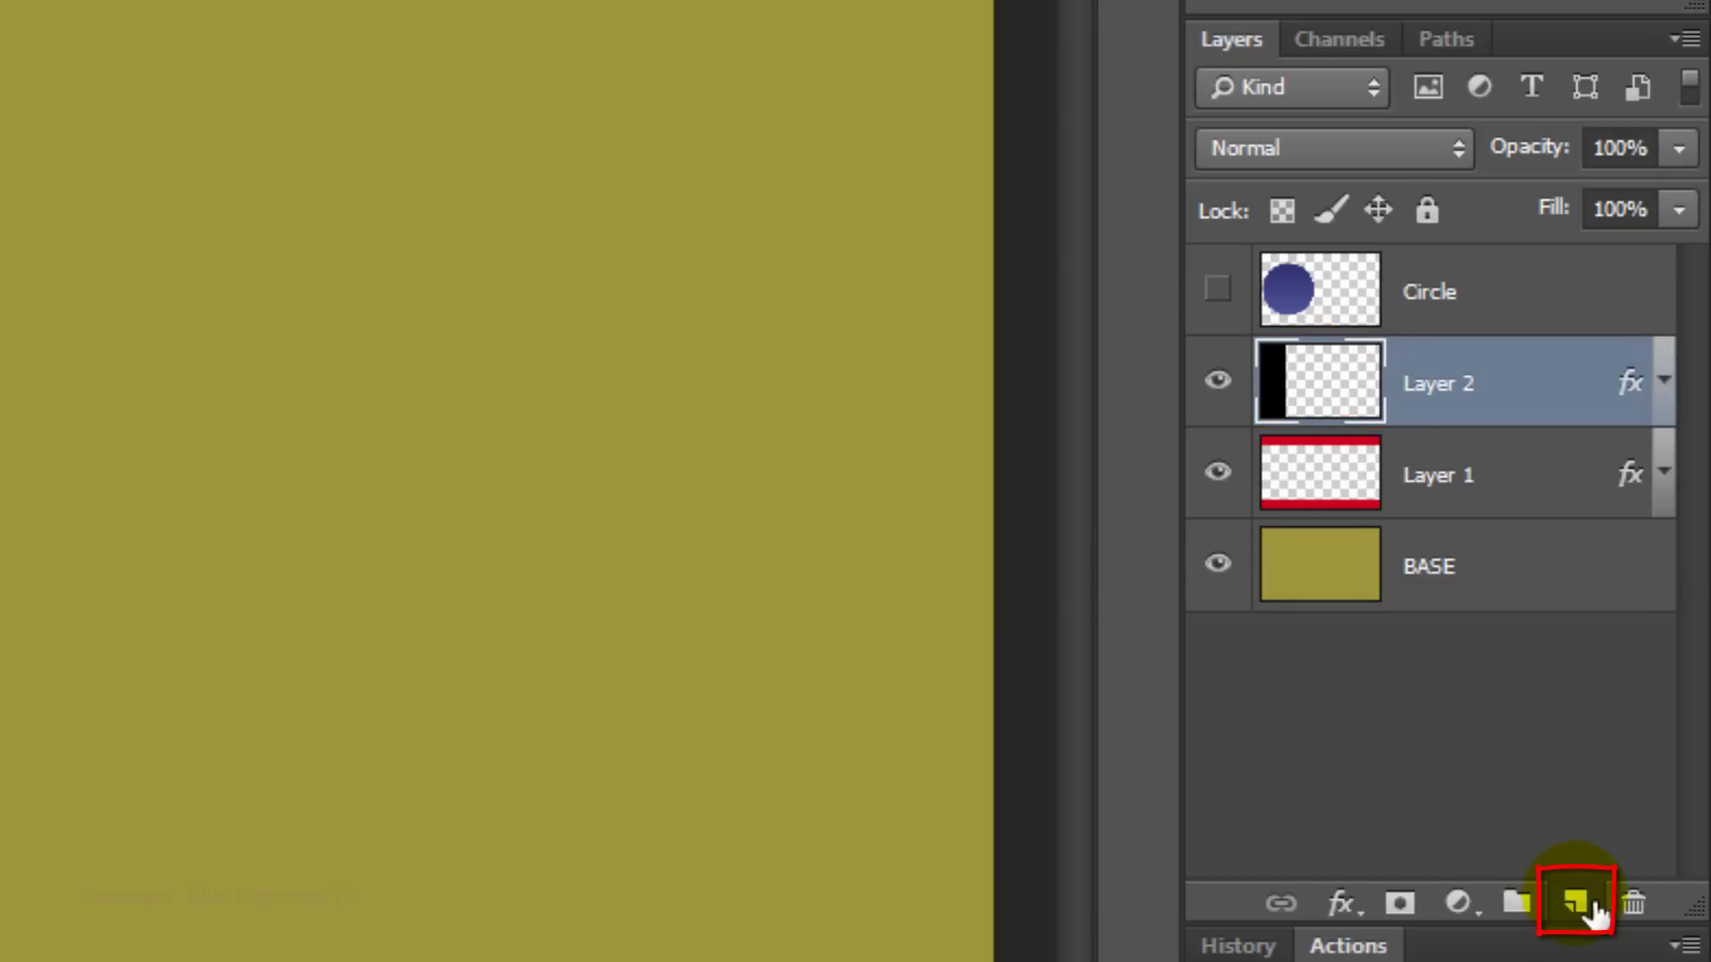
left_click(1577, 902)
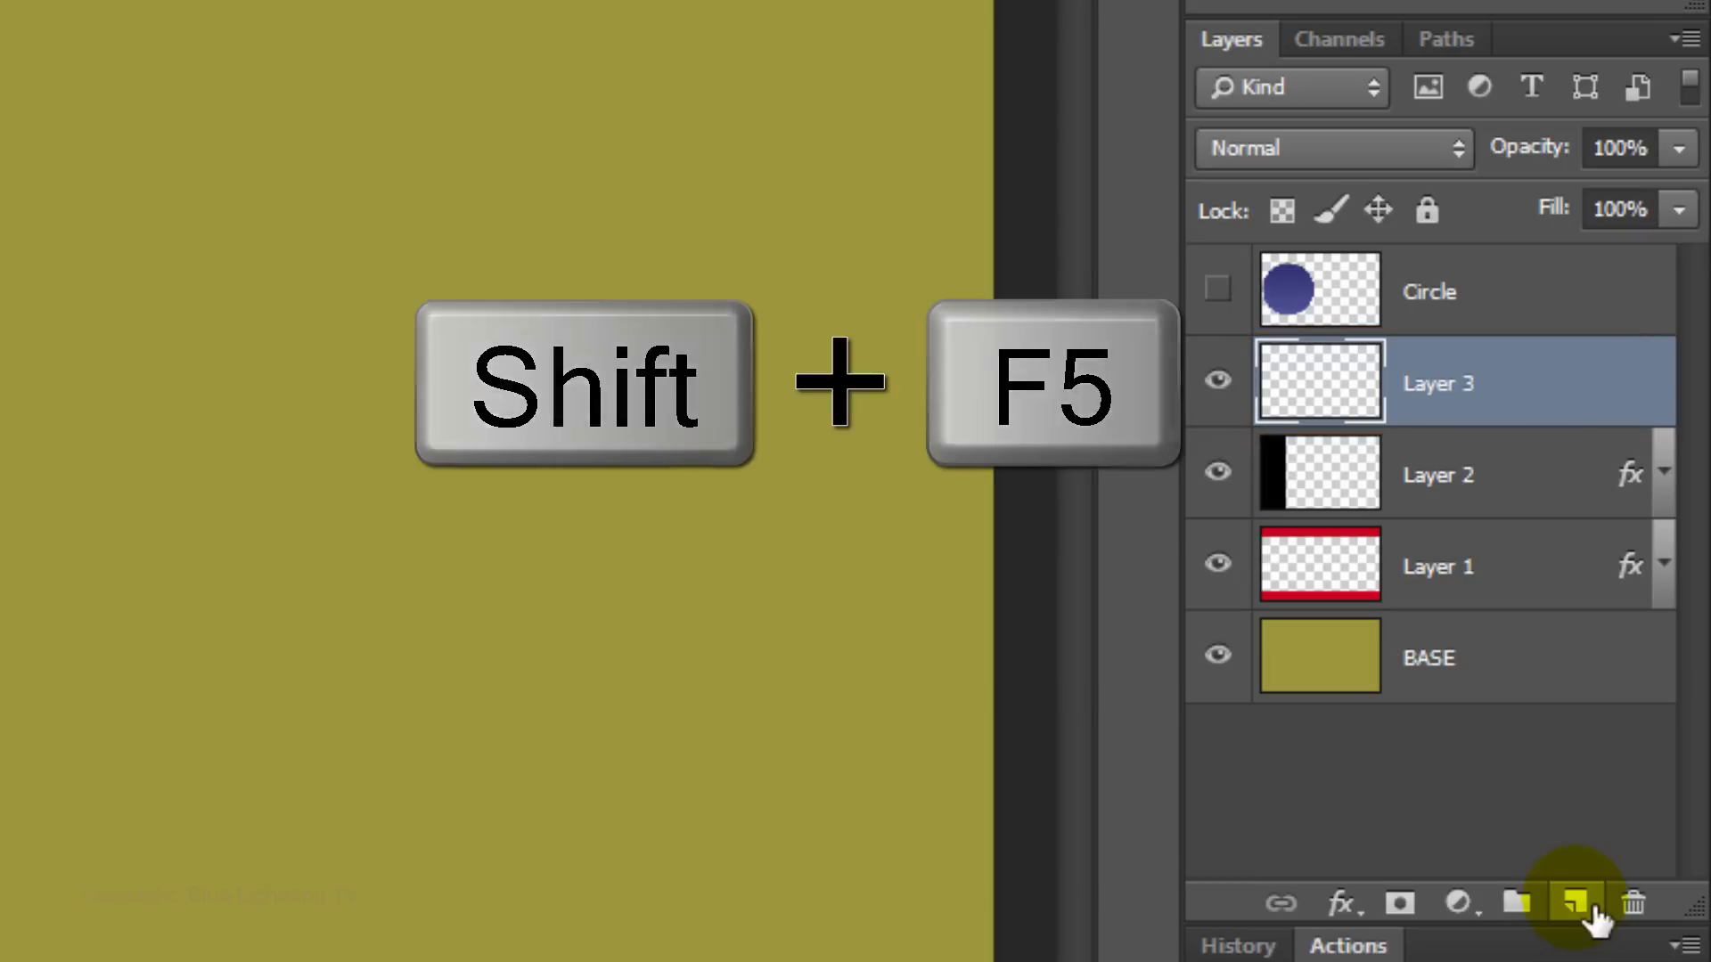
Fill the new layer with White at 100% opacity in Normal mode
key("shift+F5")
left_click(880, 355)
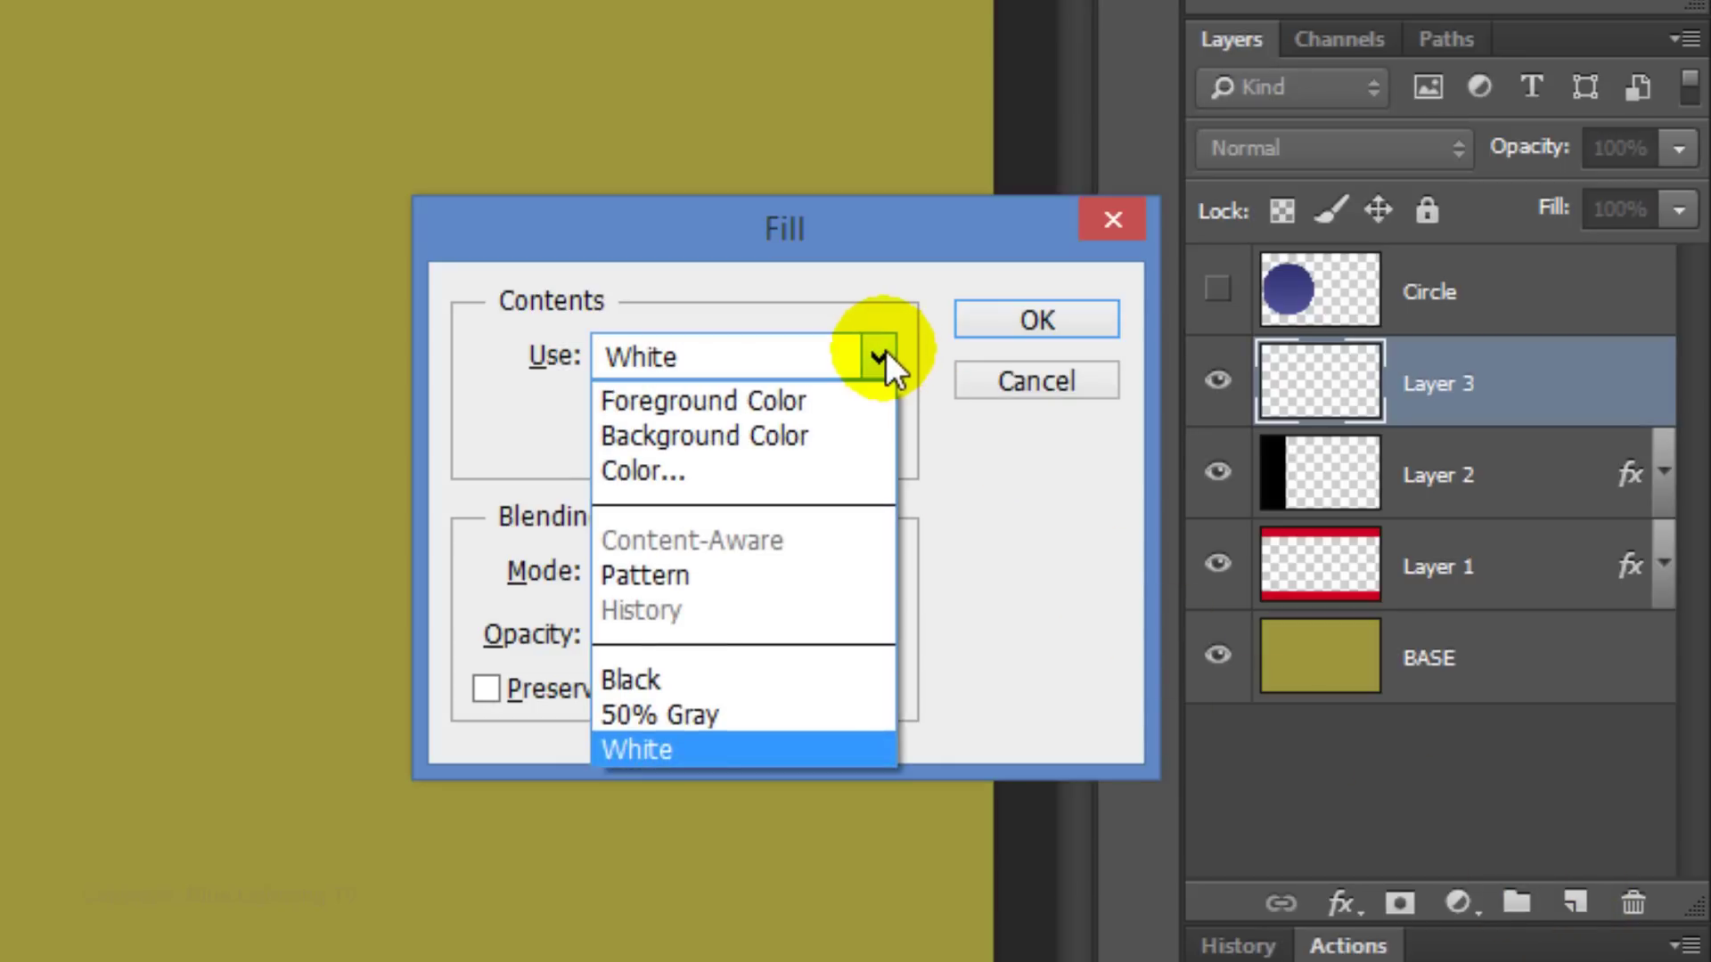
left_click(880, 352)
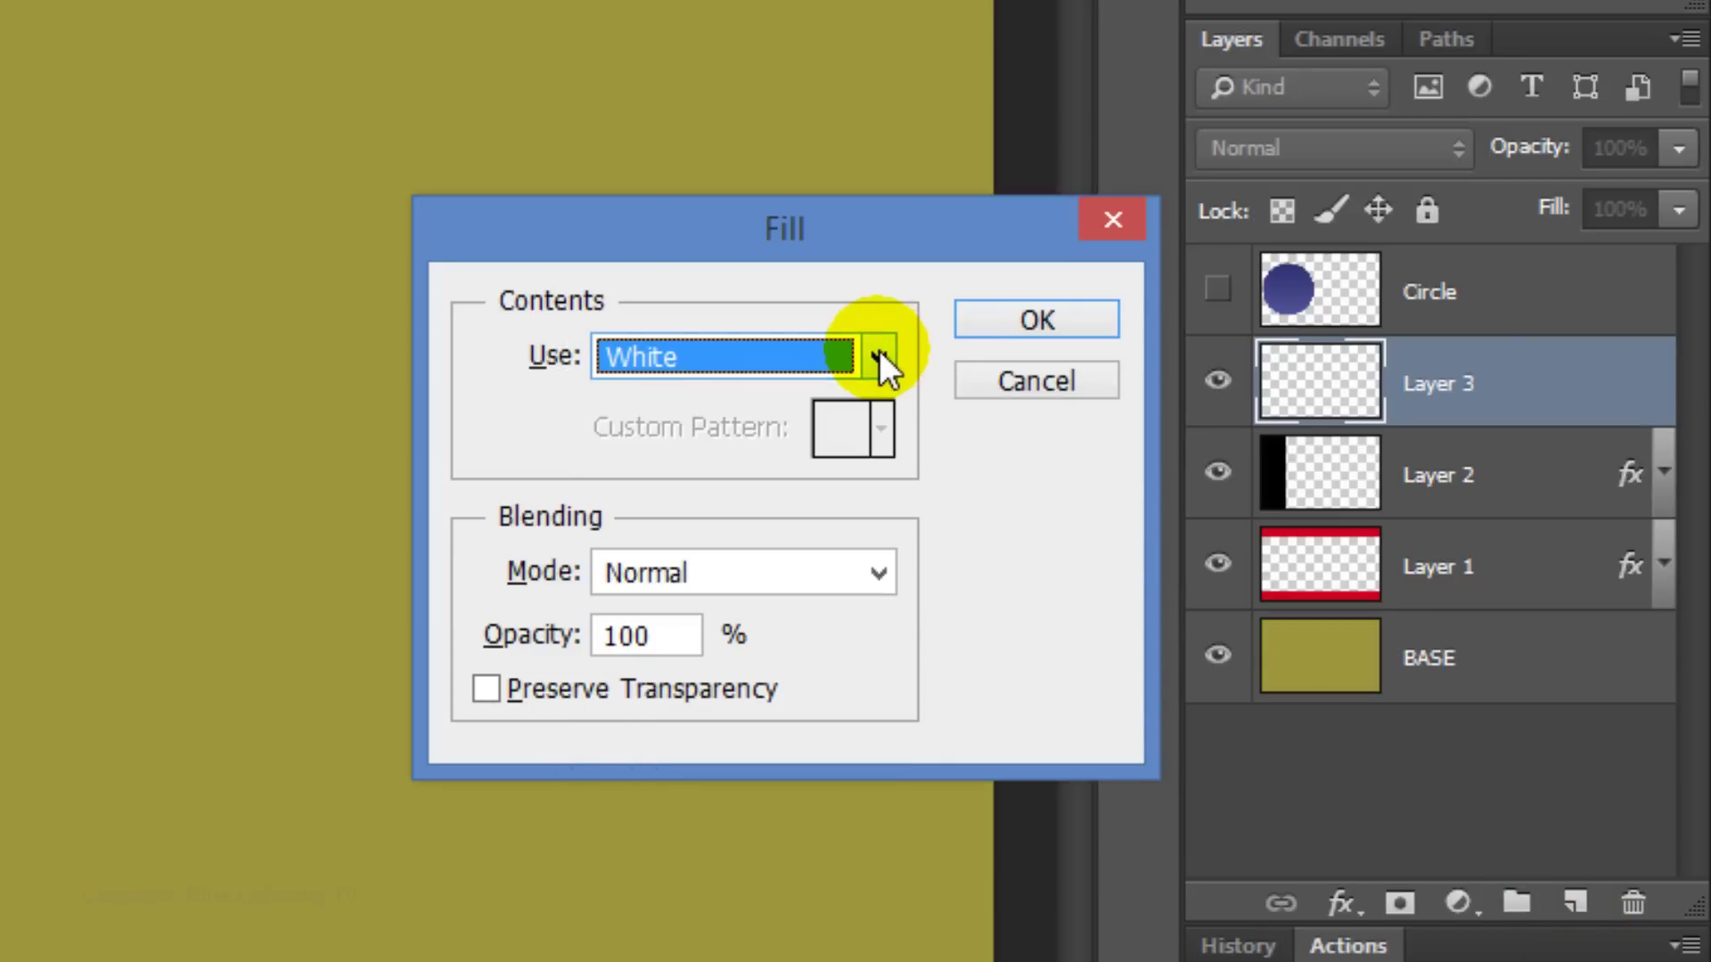
left_click(1031, 323)
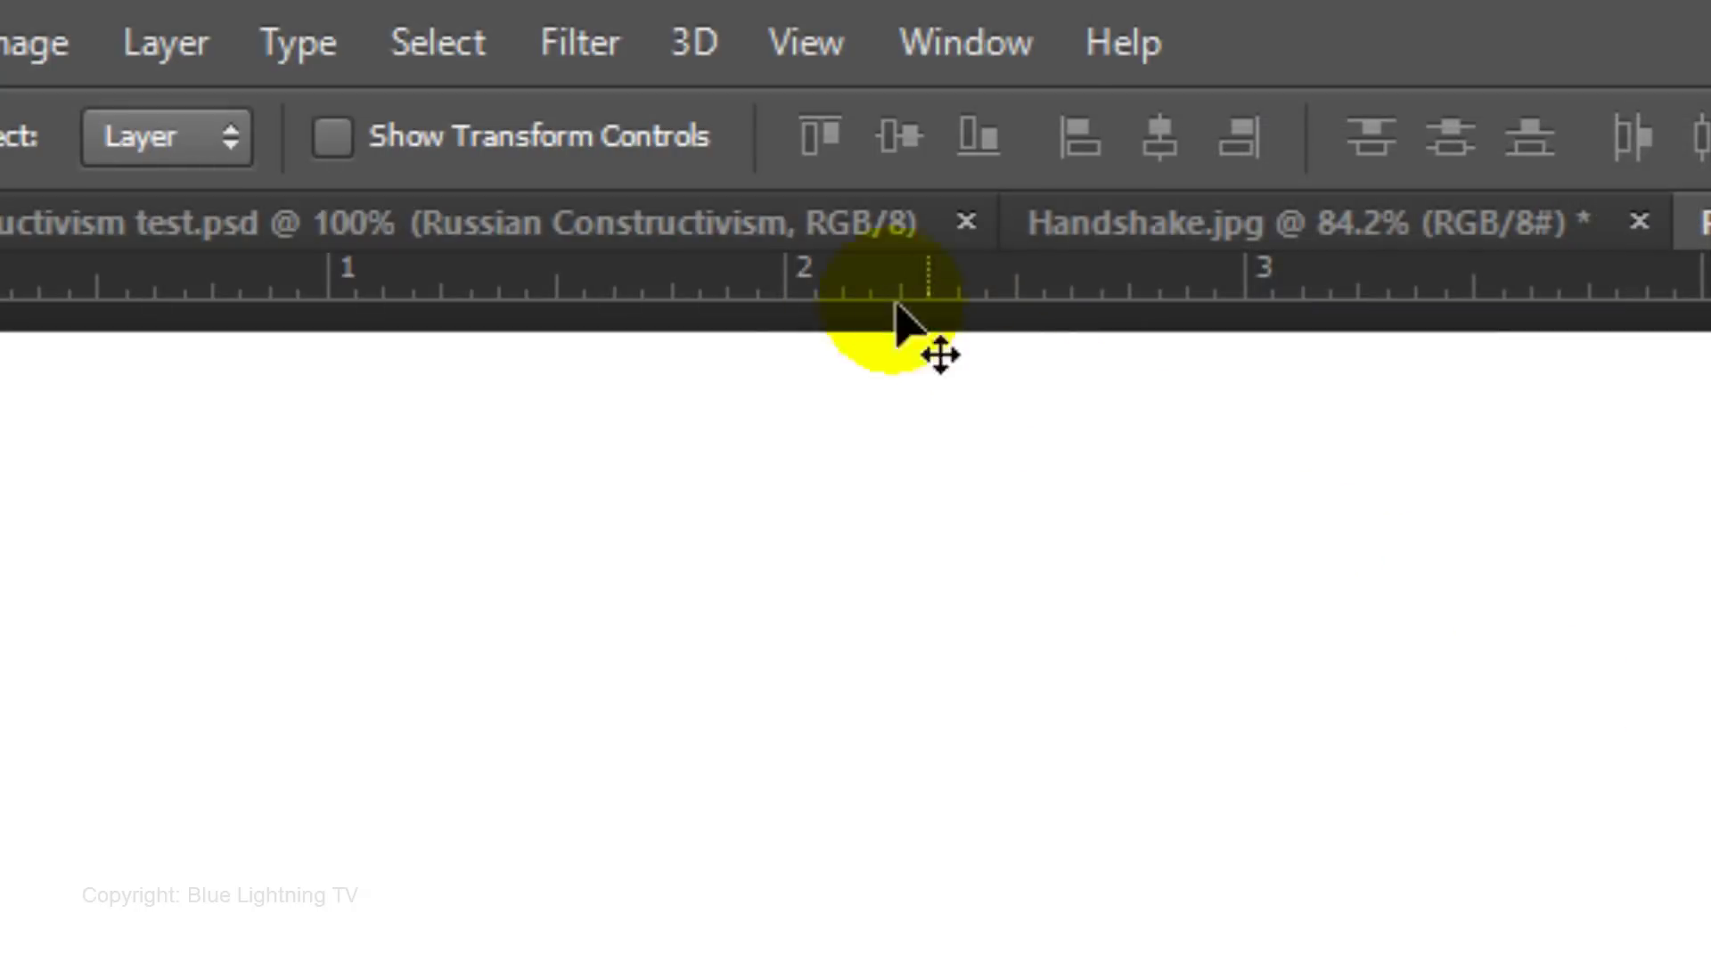
Apply the Halftone Pattern sketch filter to the white layer with Size 8, Contrast 50 and Pattern Type Line
left_click(595, 45)
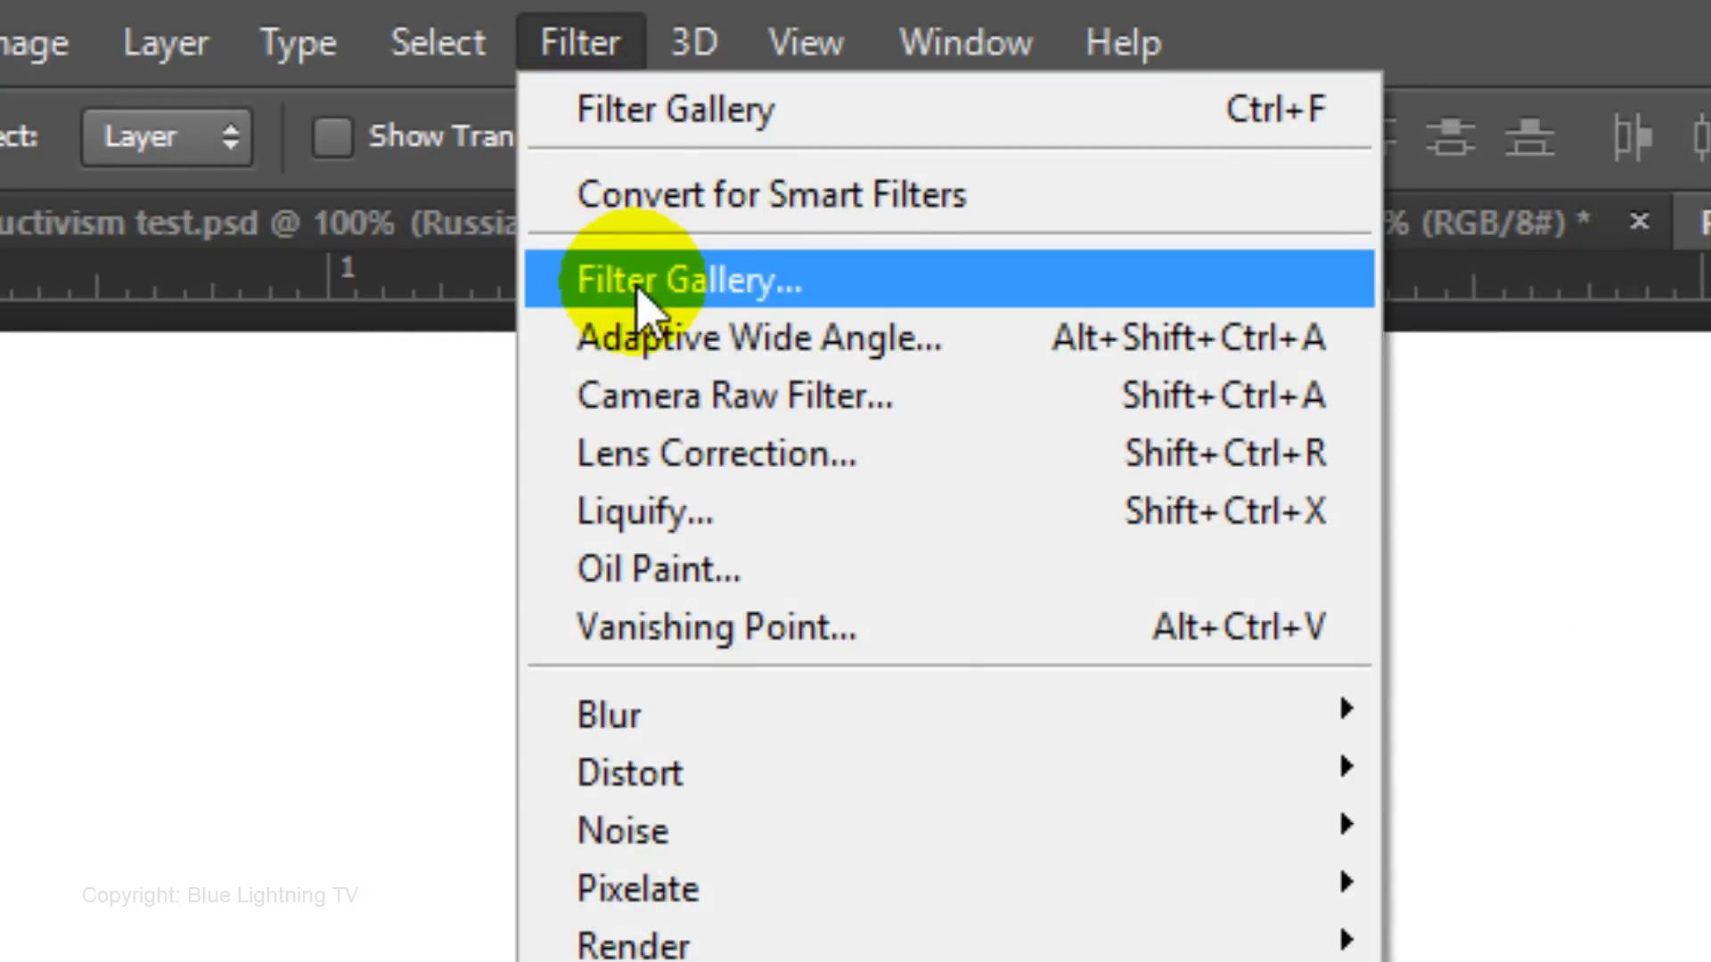
left_click(636, 280)
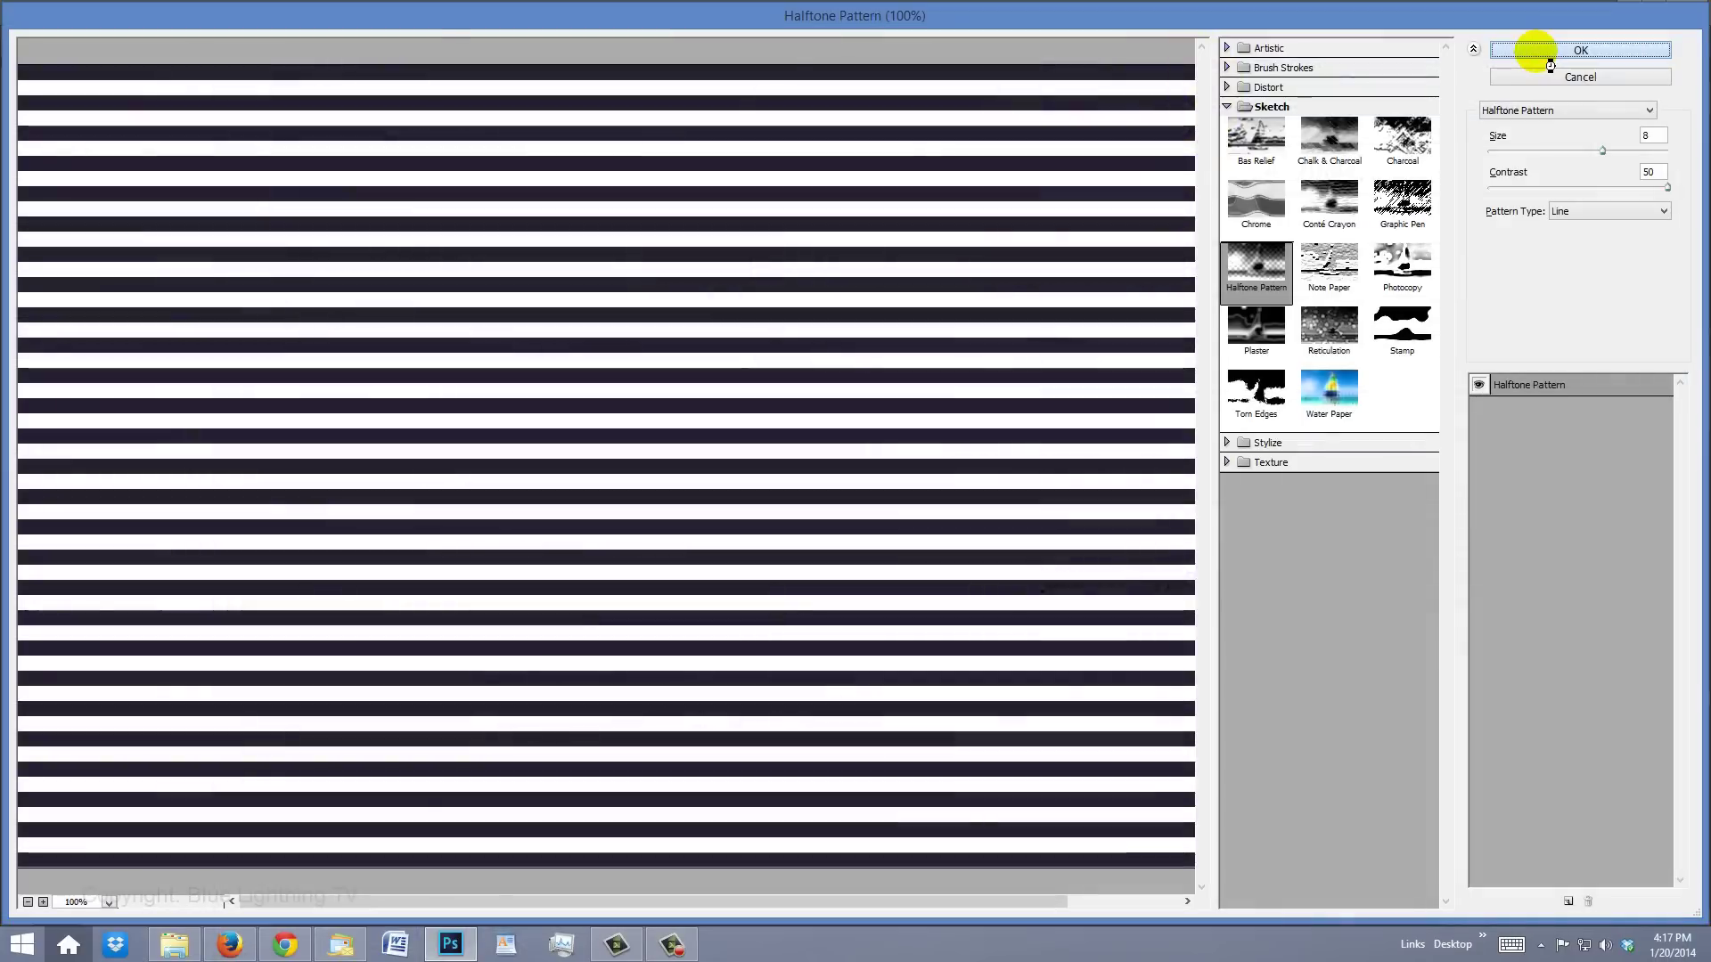
left_click(1539, 56)
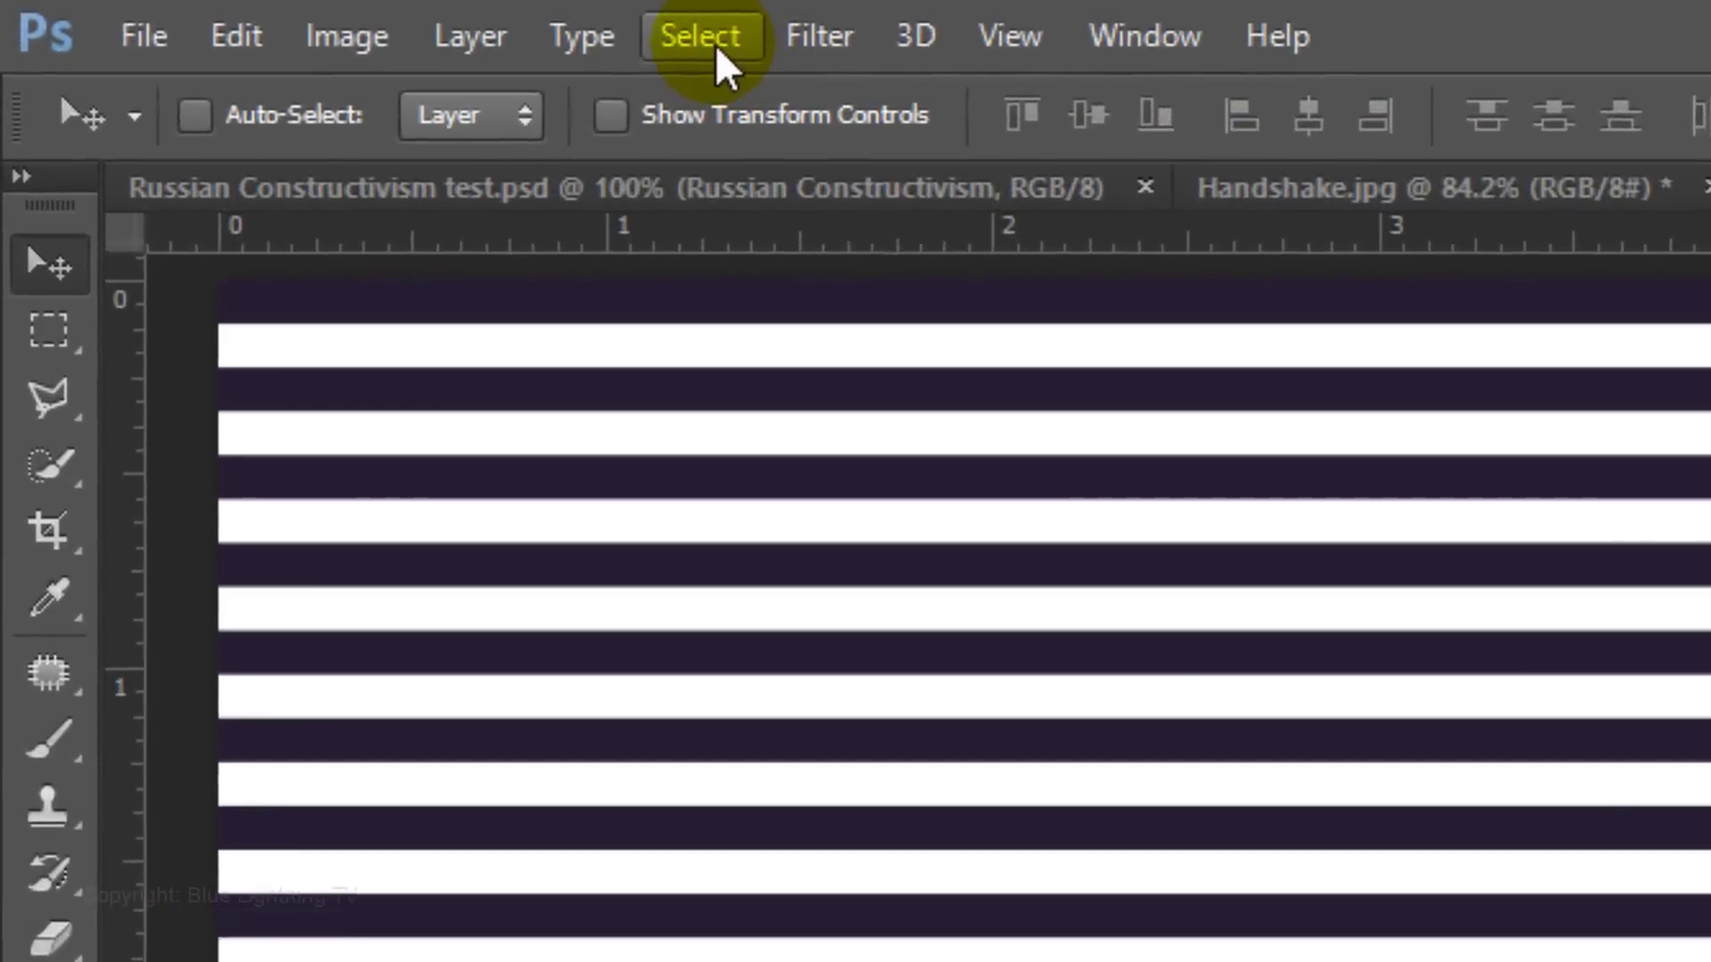
Select the dark stripes using Color Range set to Shadows, and replace the striped layer with a new empty one
left_click(535, 29)
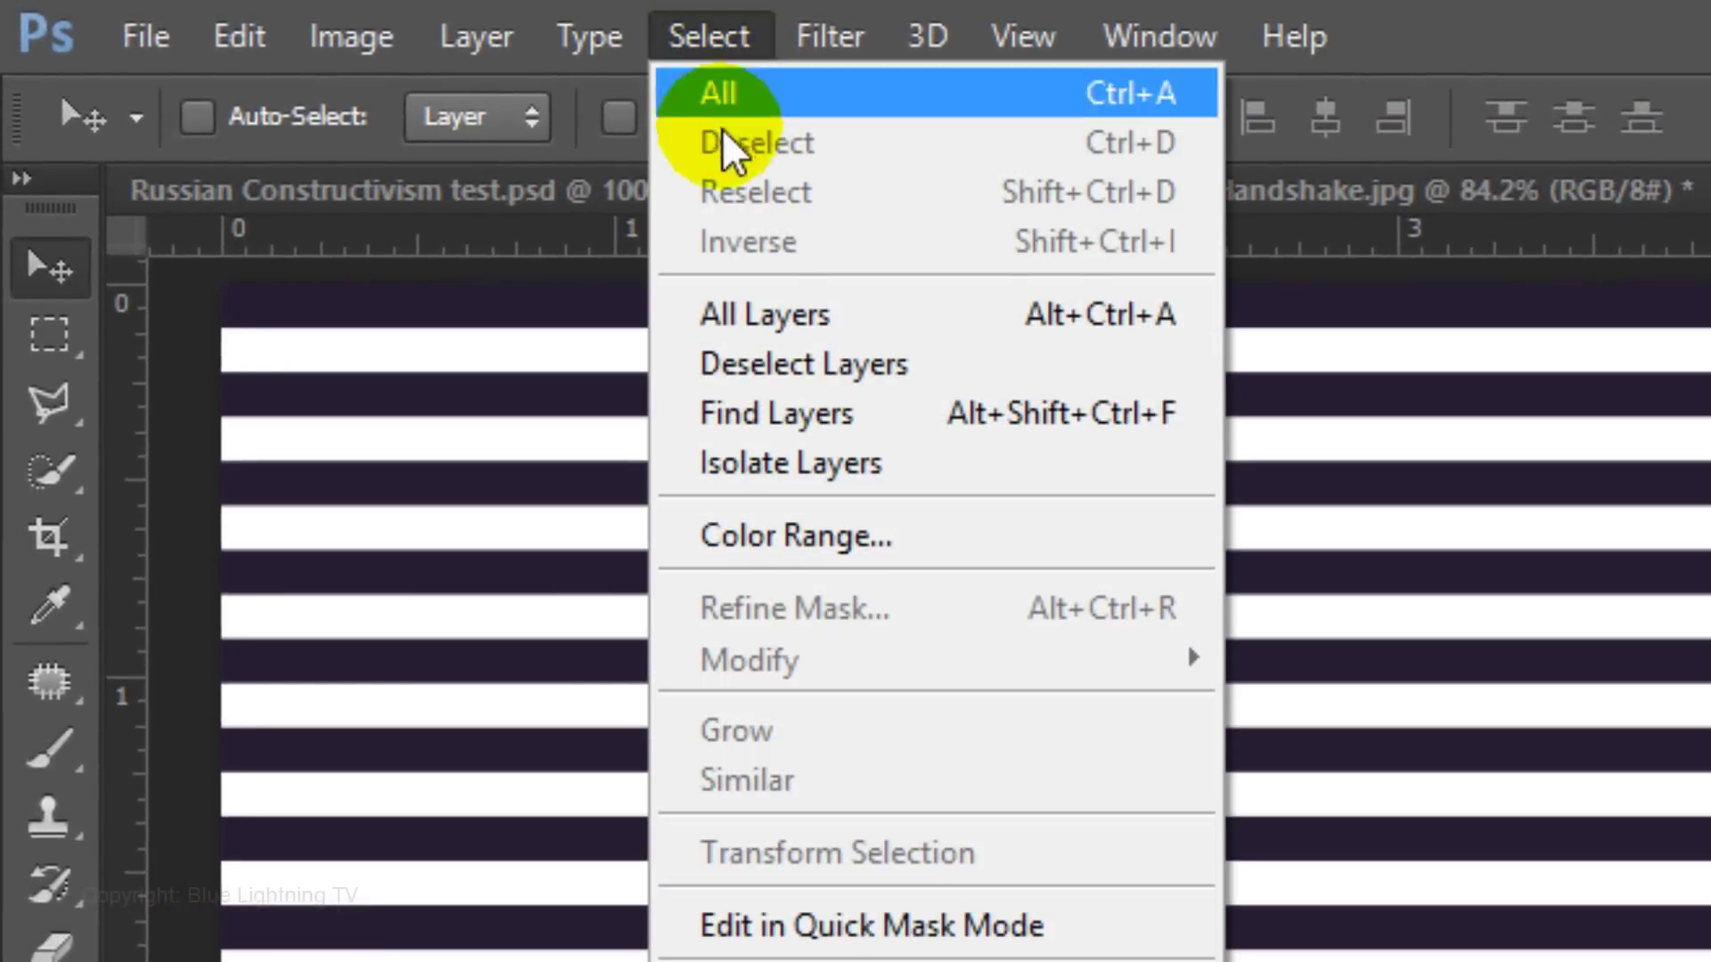
left_click(756, 538)
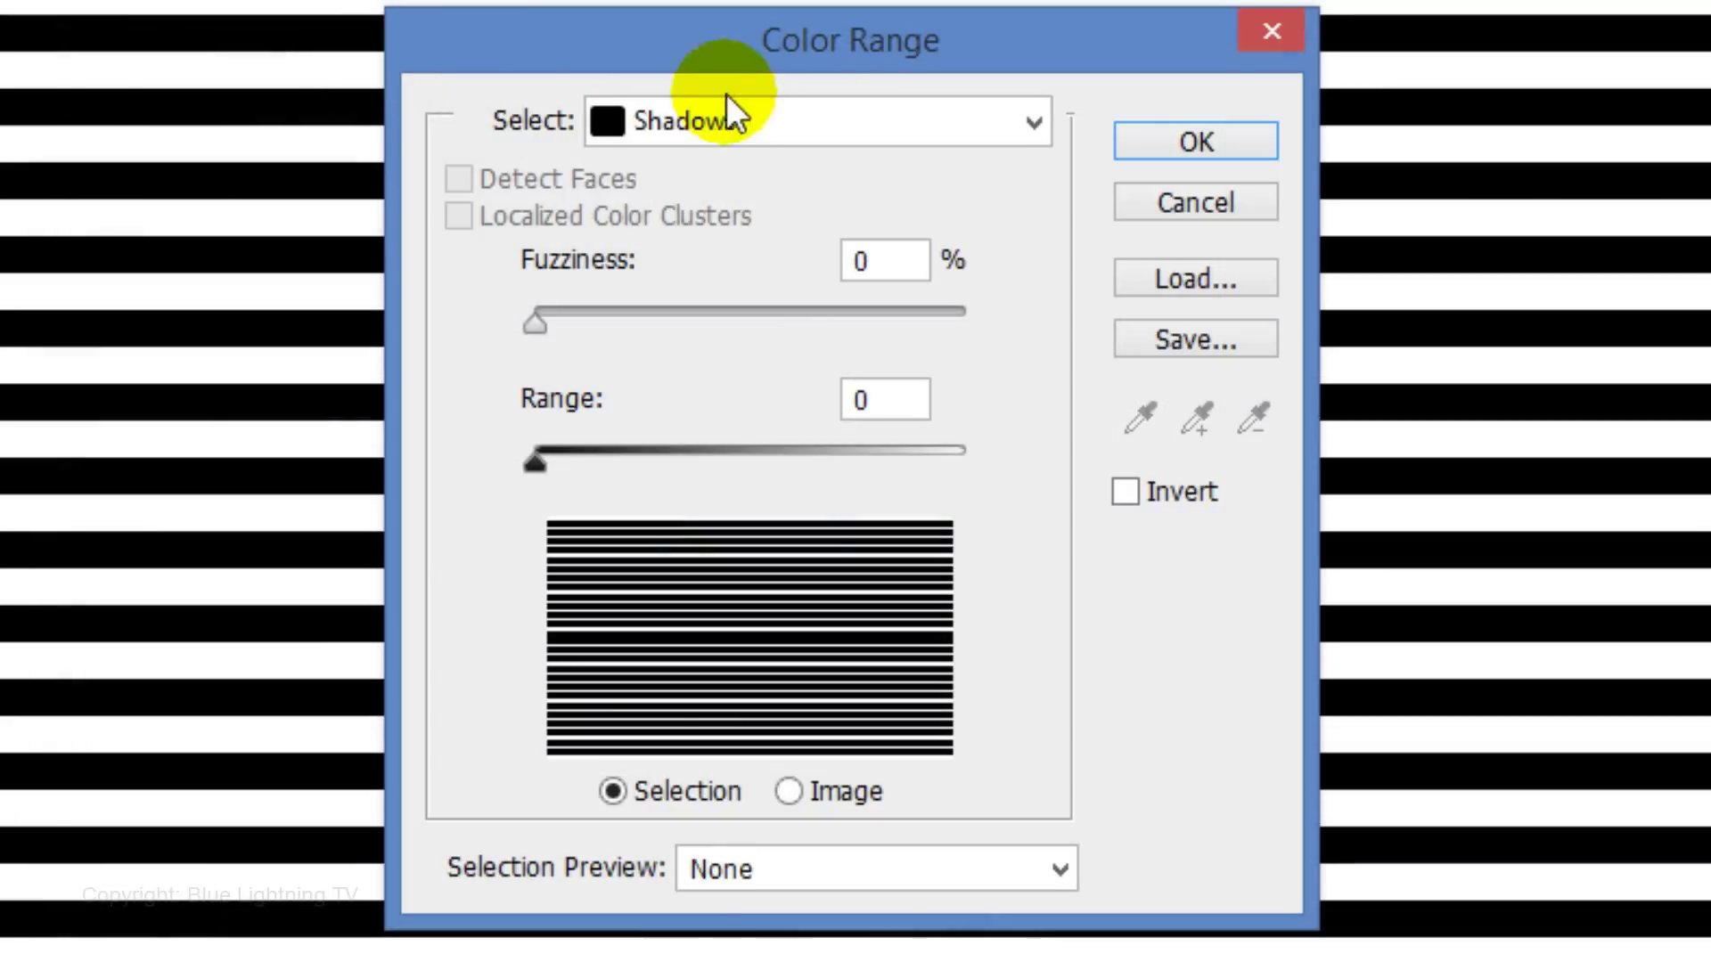
left_click(1034, 121)
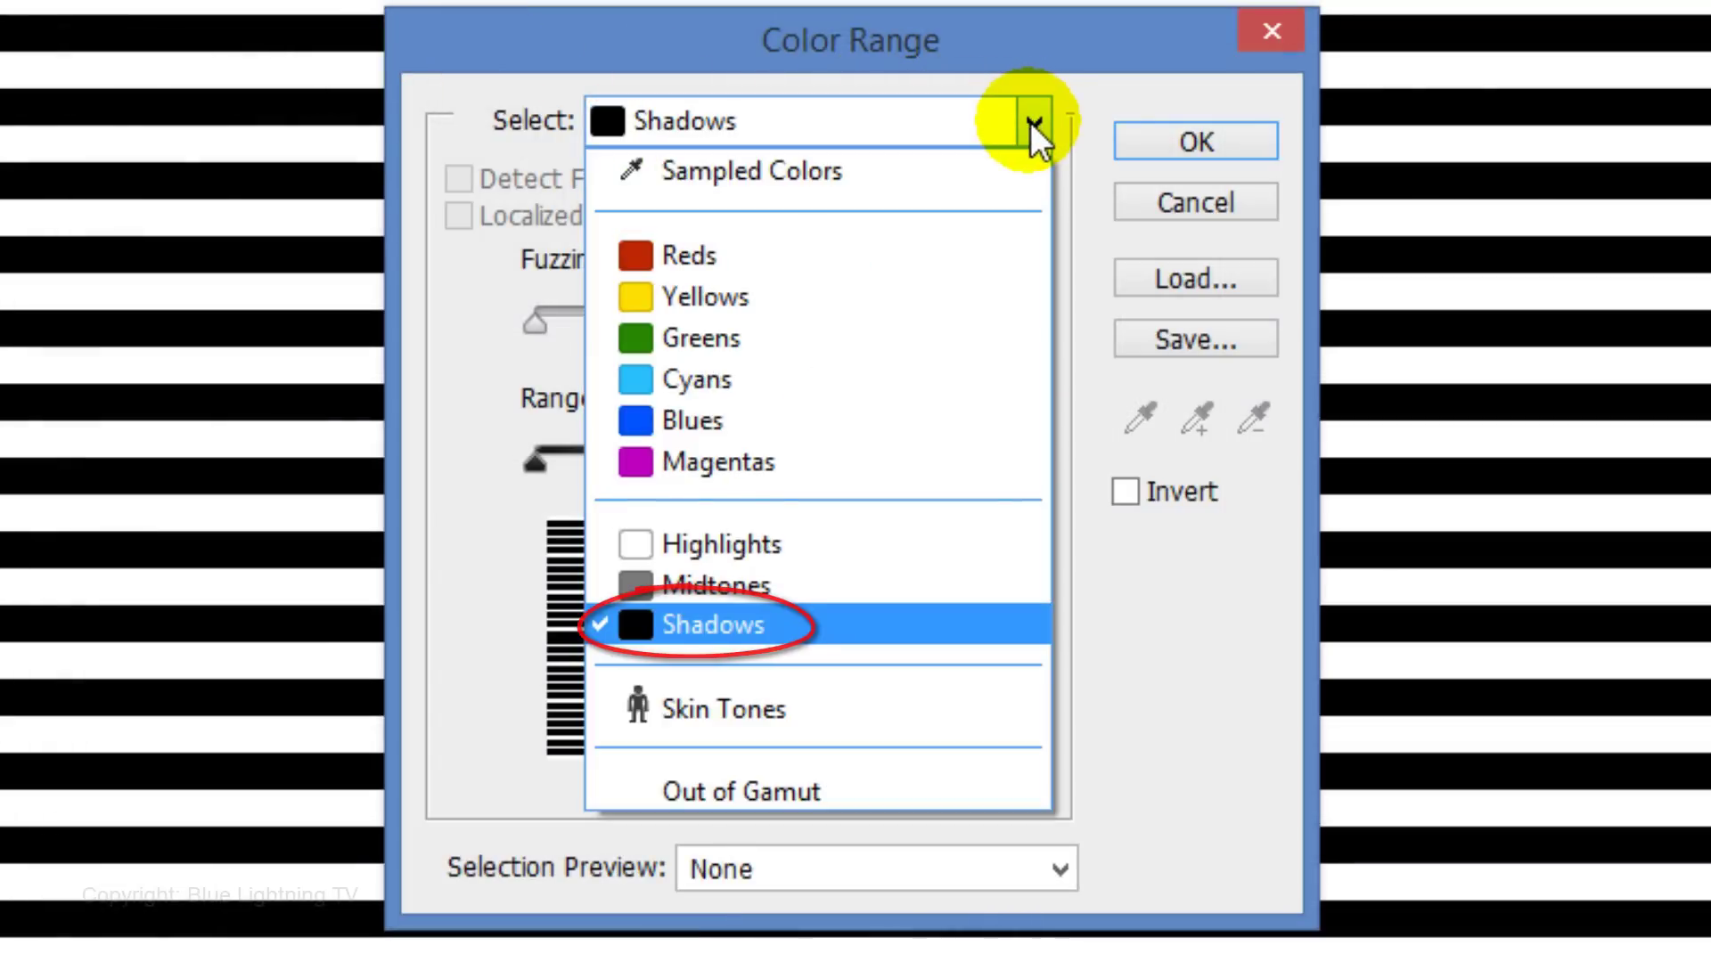
left_click(1032, 119)
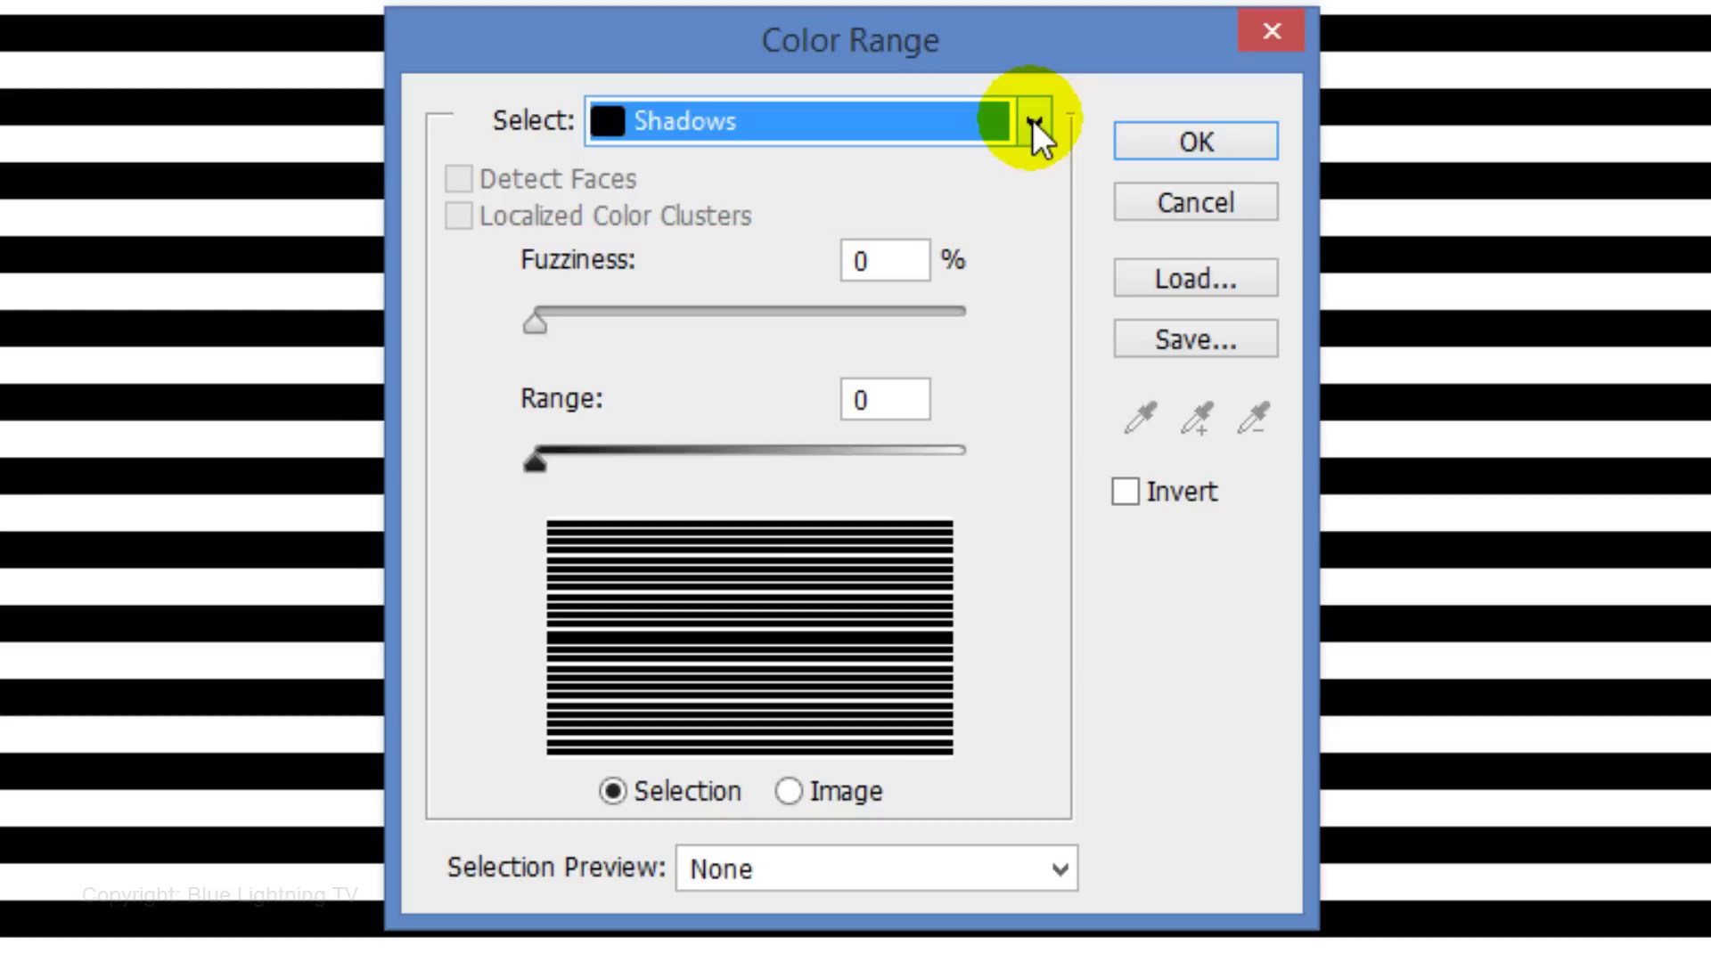
left_click(1196, 143)
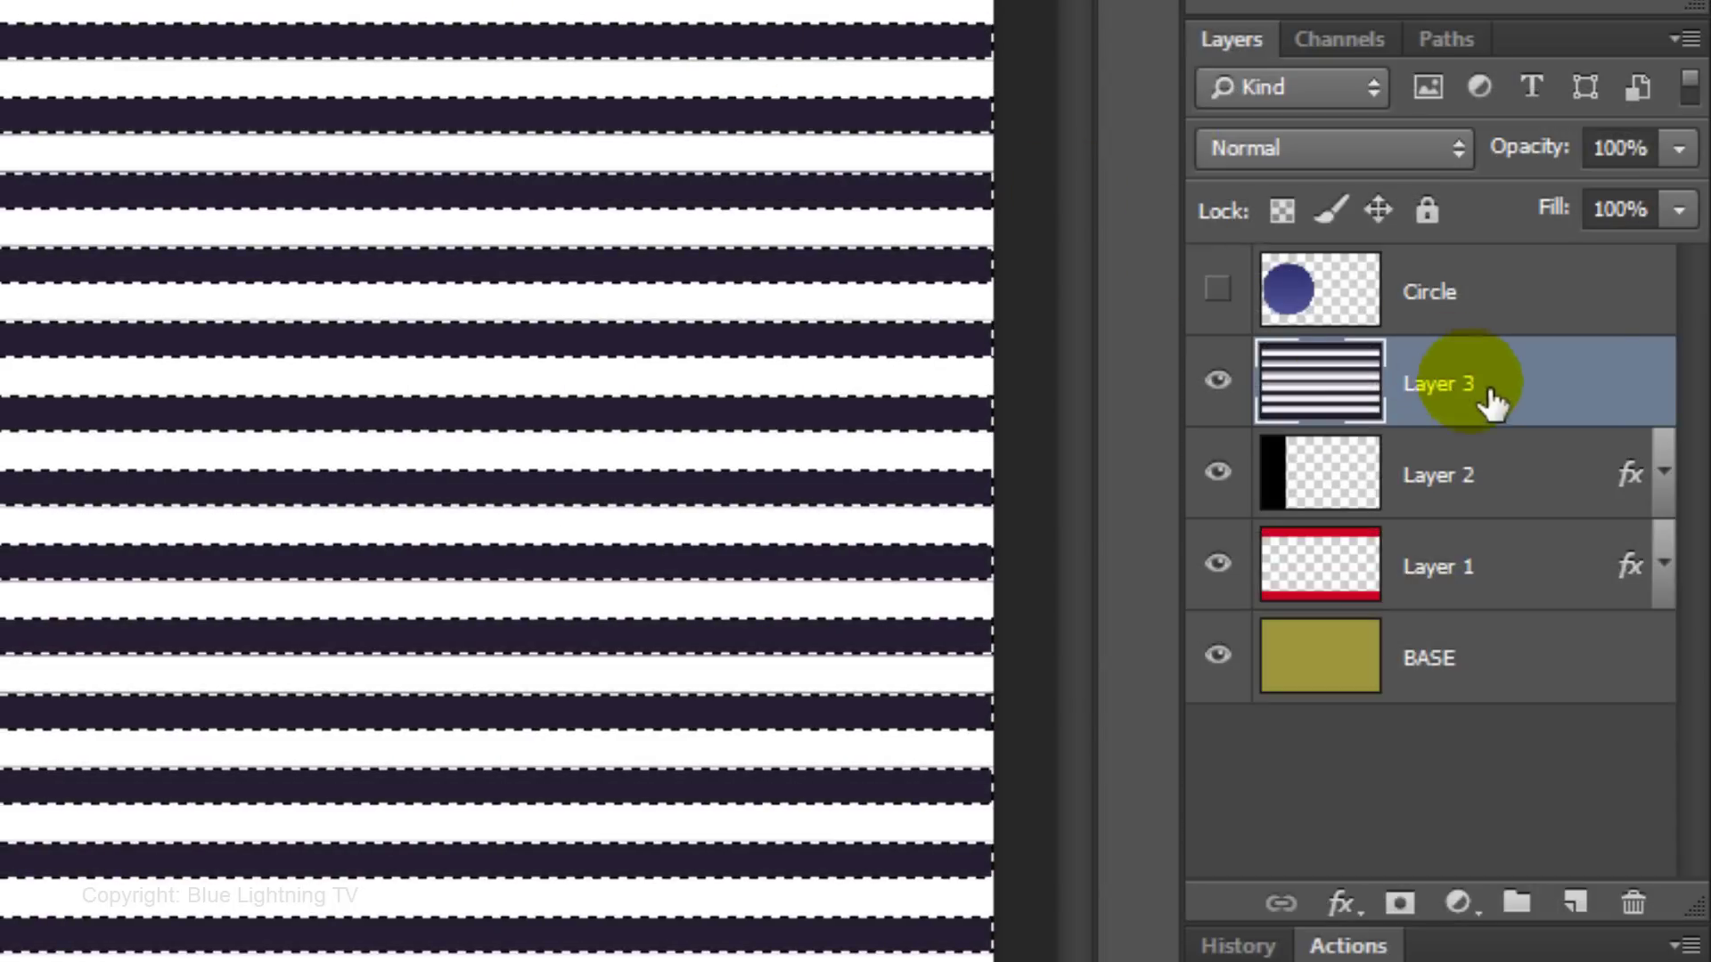
left_click_drag(1506, 401, 1636, 903)
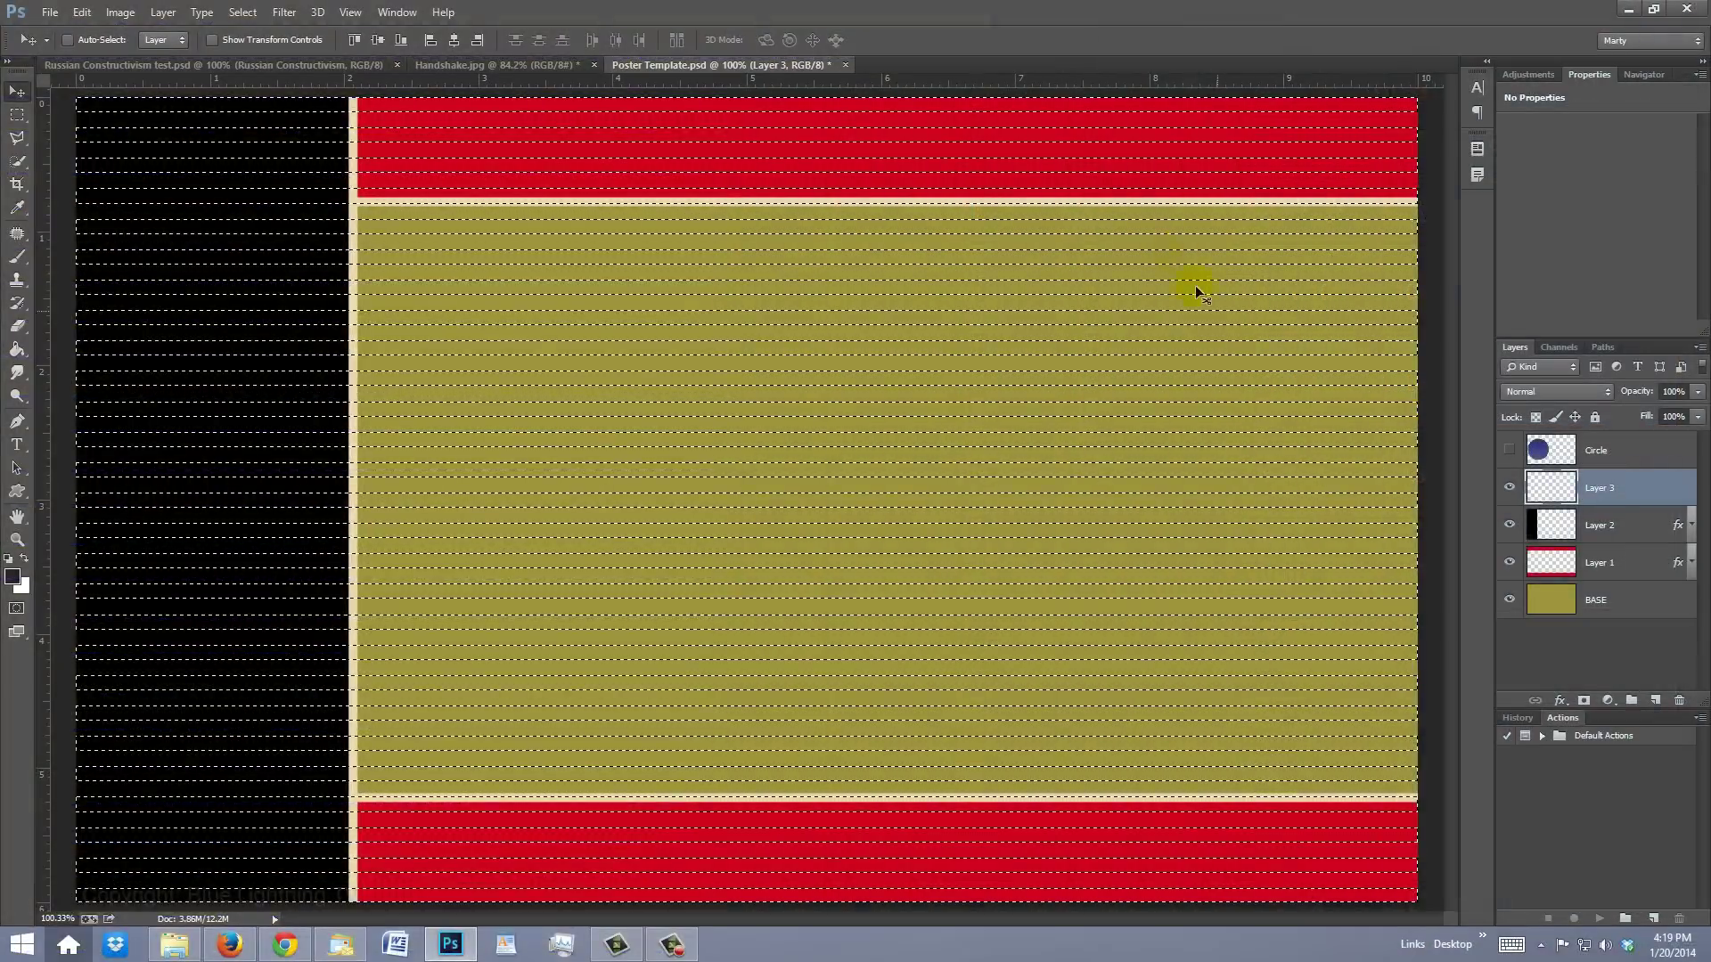
Fill the stripe selection on Layer 3 with red sampled from the poster's upper band, and deselect it
right_click(1123, 165)
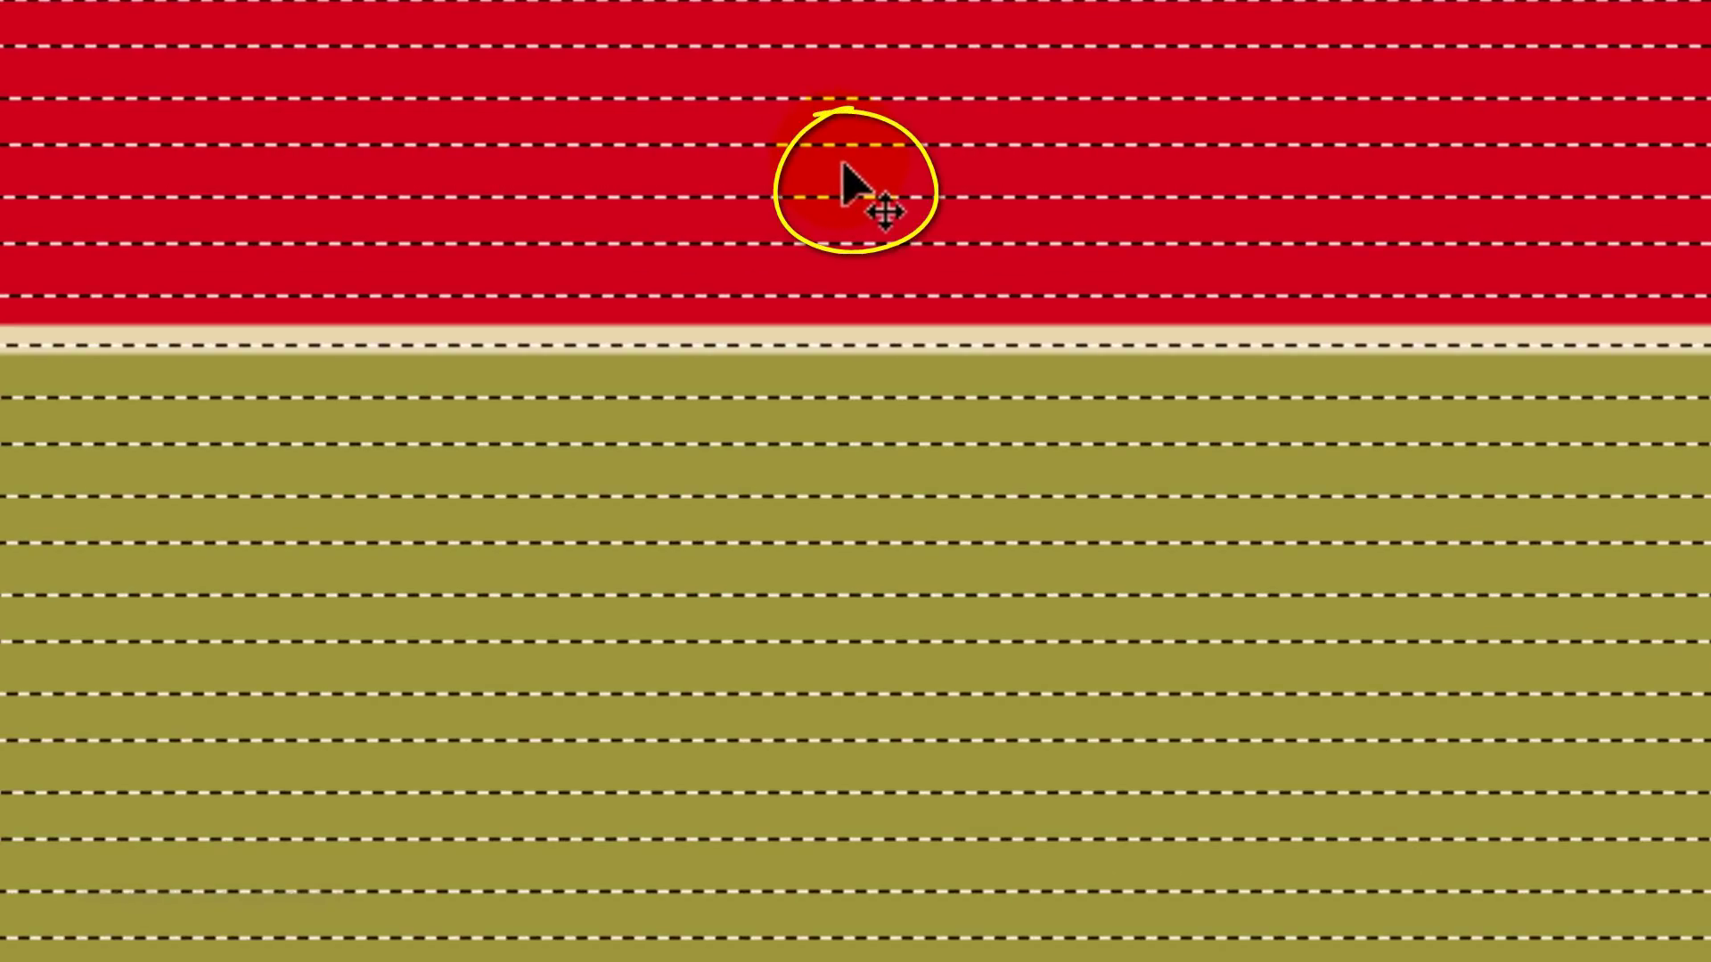
right_click(843, 166)
key("i")
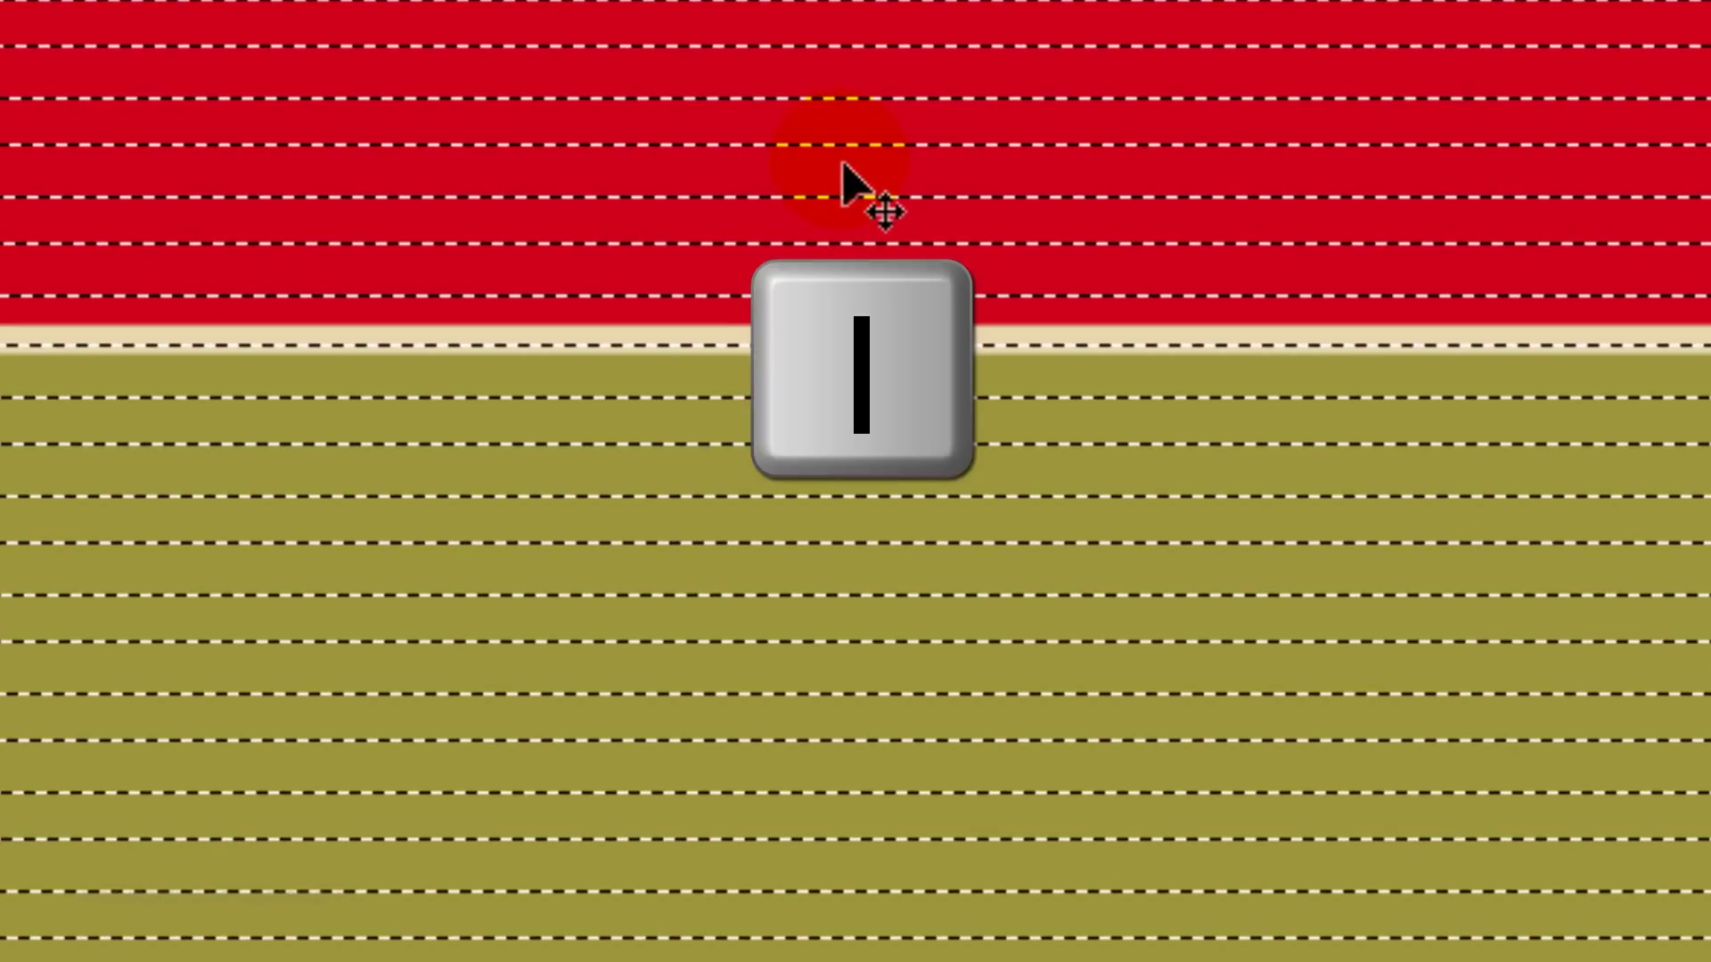
left_click(845, 217)
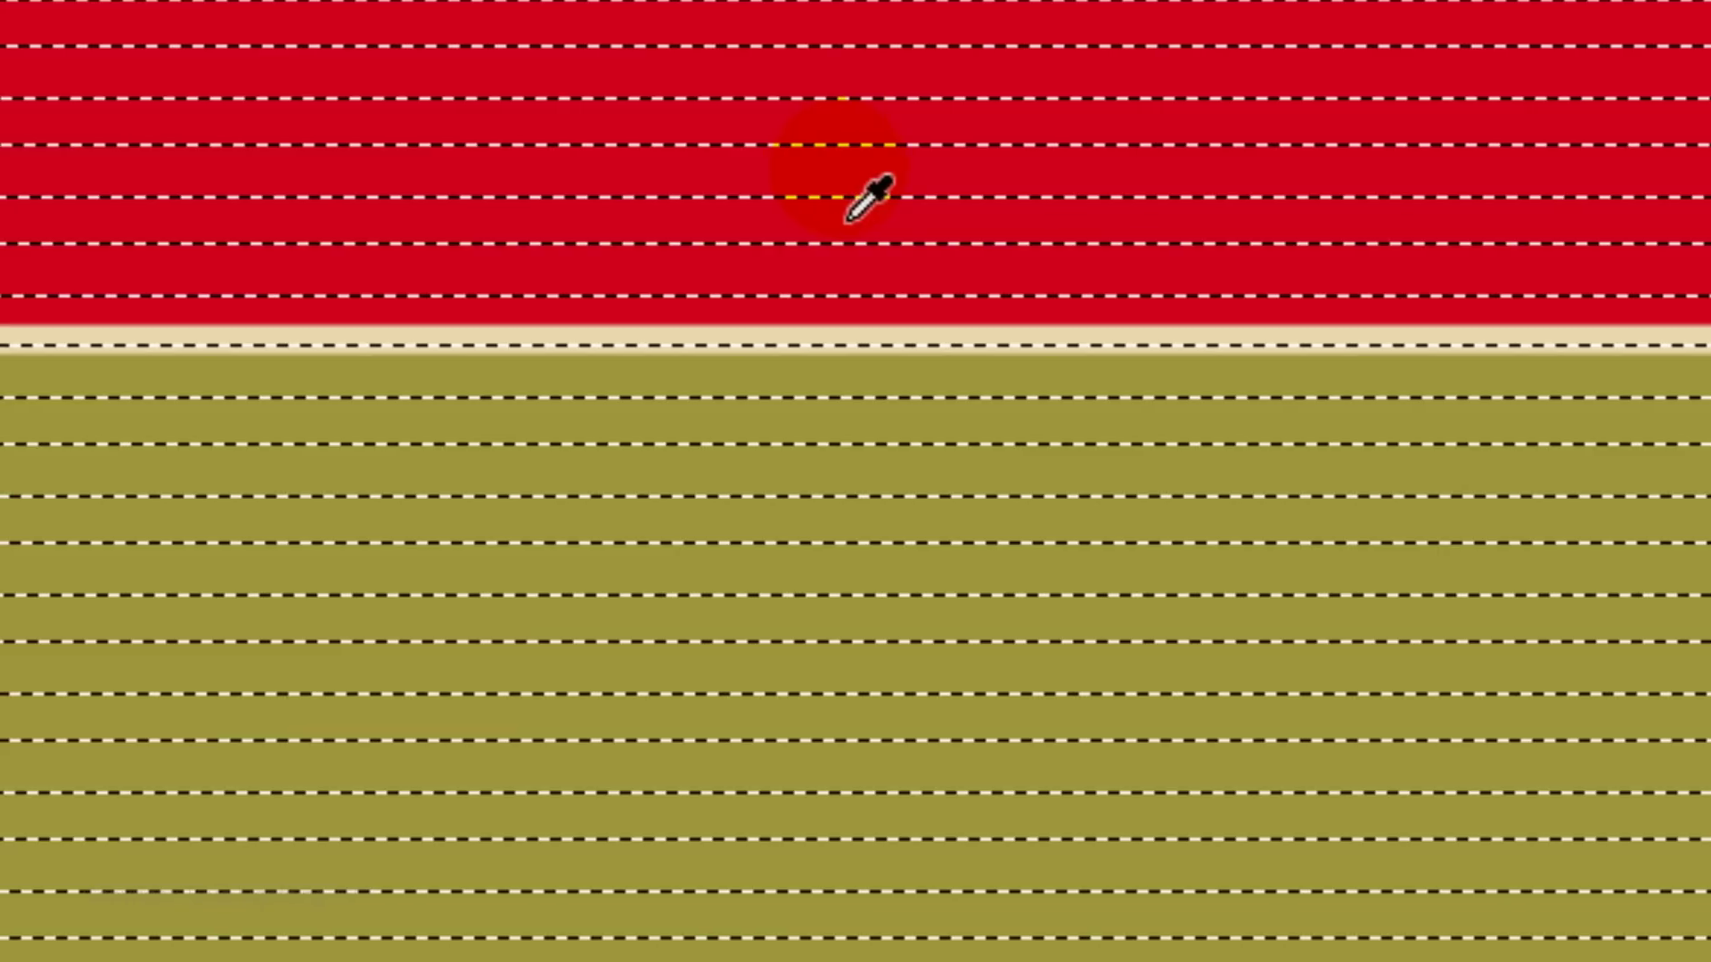
key("alt+Delete")
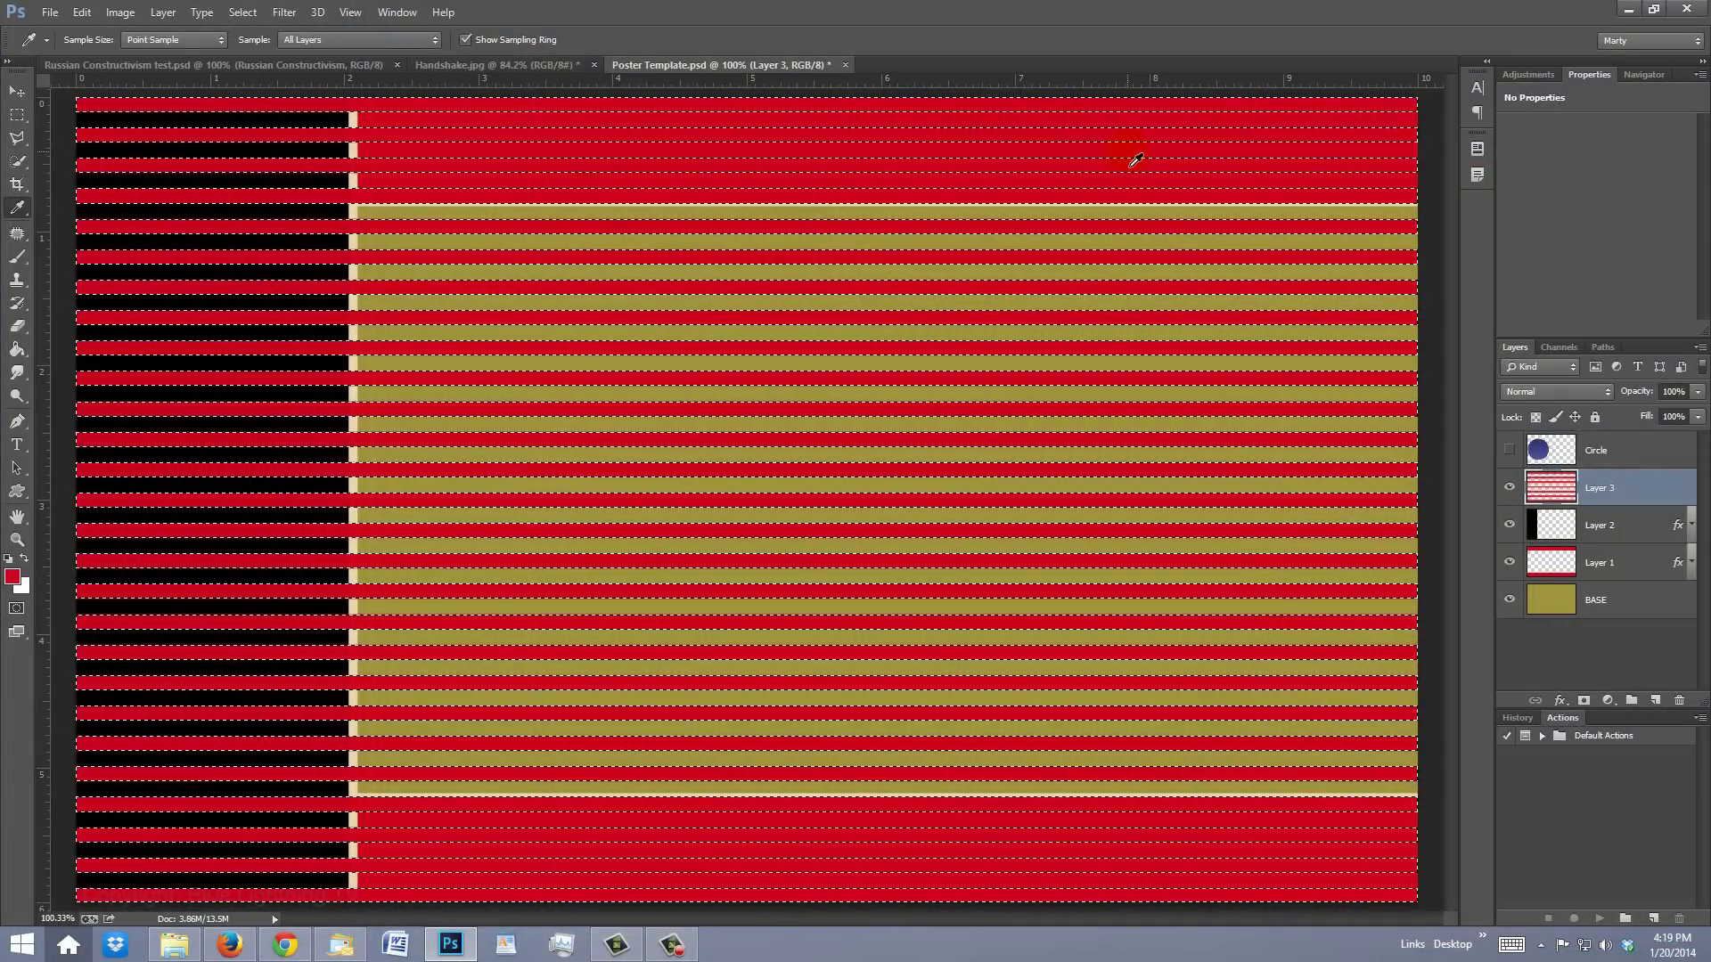
key("ctrl+d")
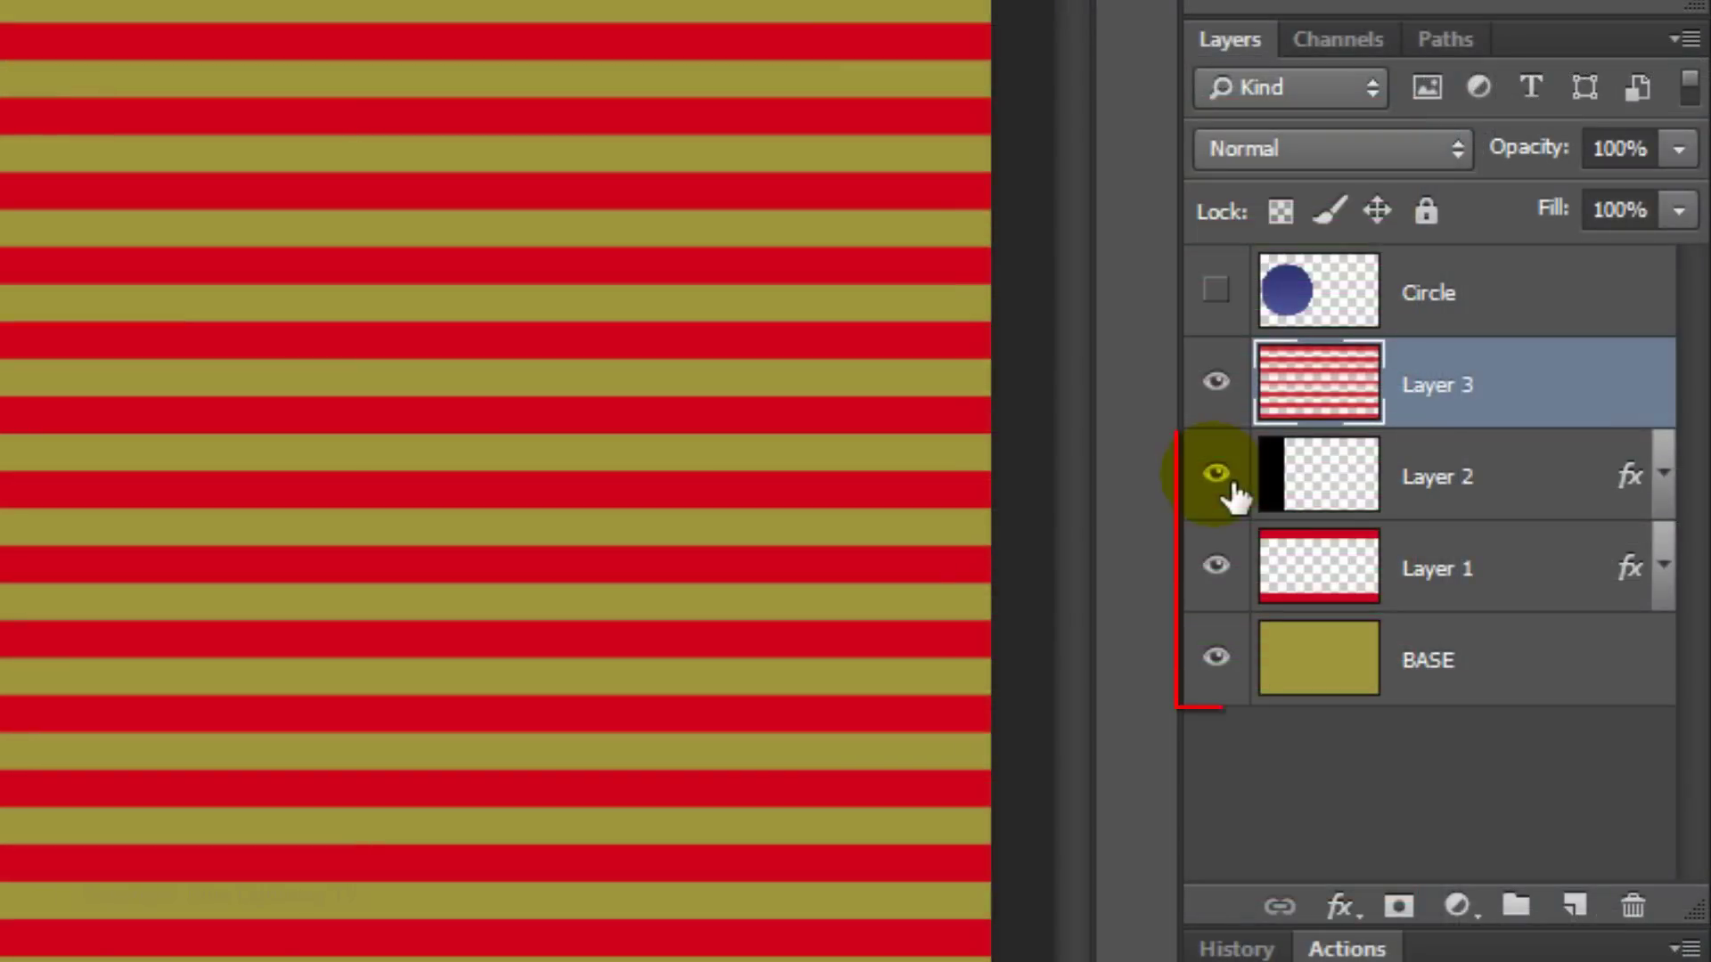
Hide Layer 2, Layer 1 and BASE, and switch to the Paint Bucket tool
left_click_drag(1515, 529, 1513, 608)
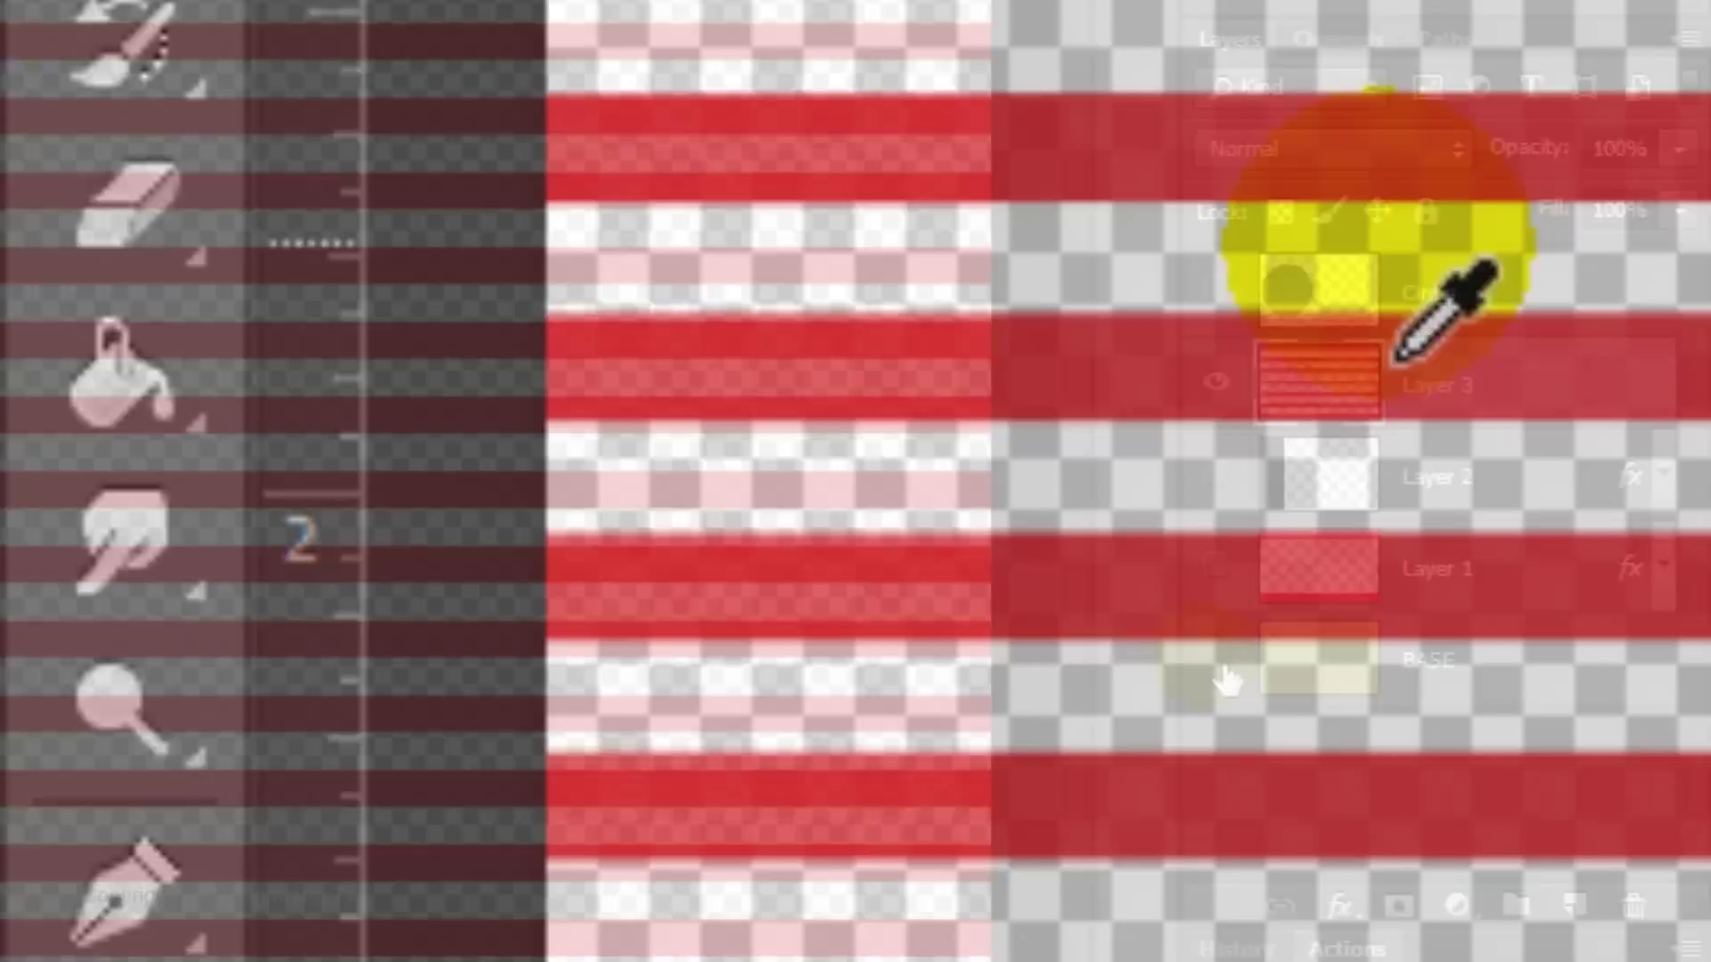
left_click(165, 441)
mouse_move(165, 441)
left_mouse_down()
mouse_move(142, 396)
mouse_move(661, 510)
left_mouse_up()
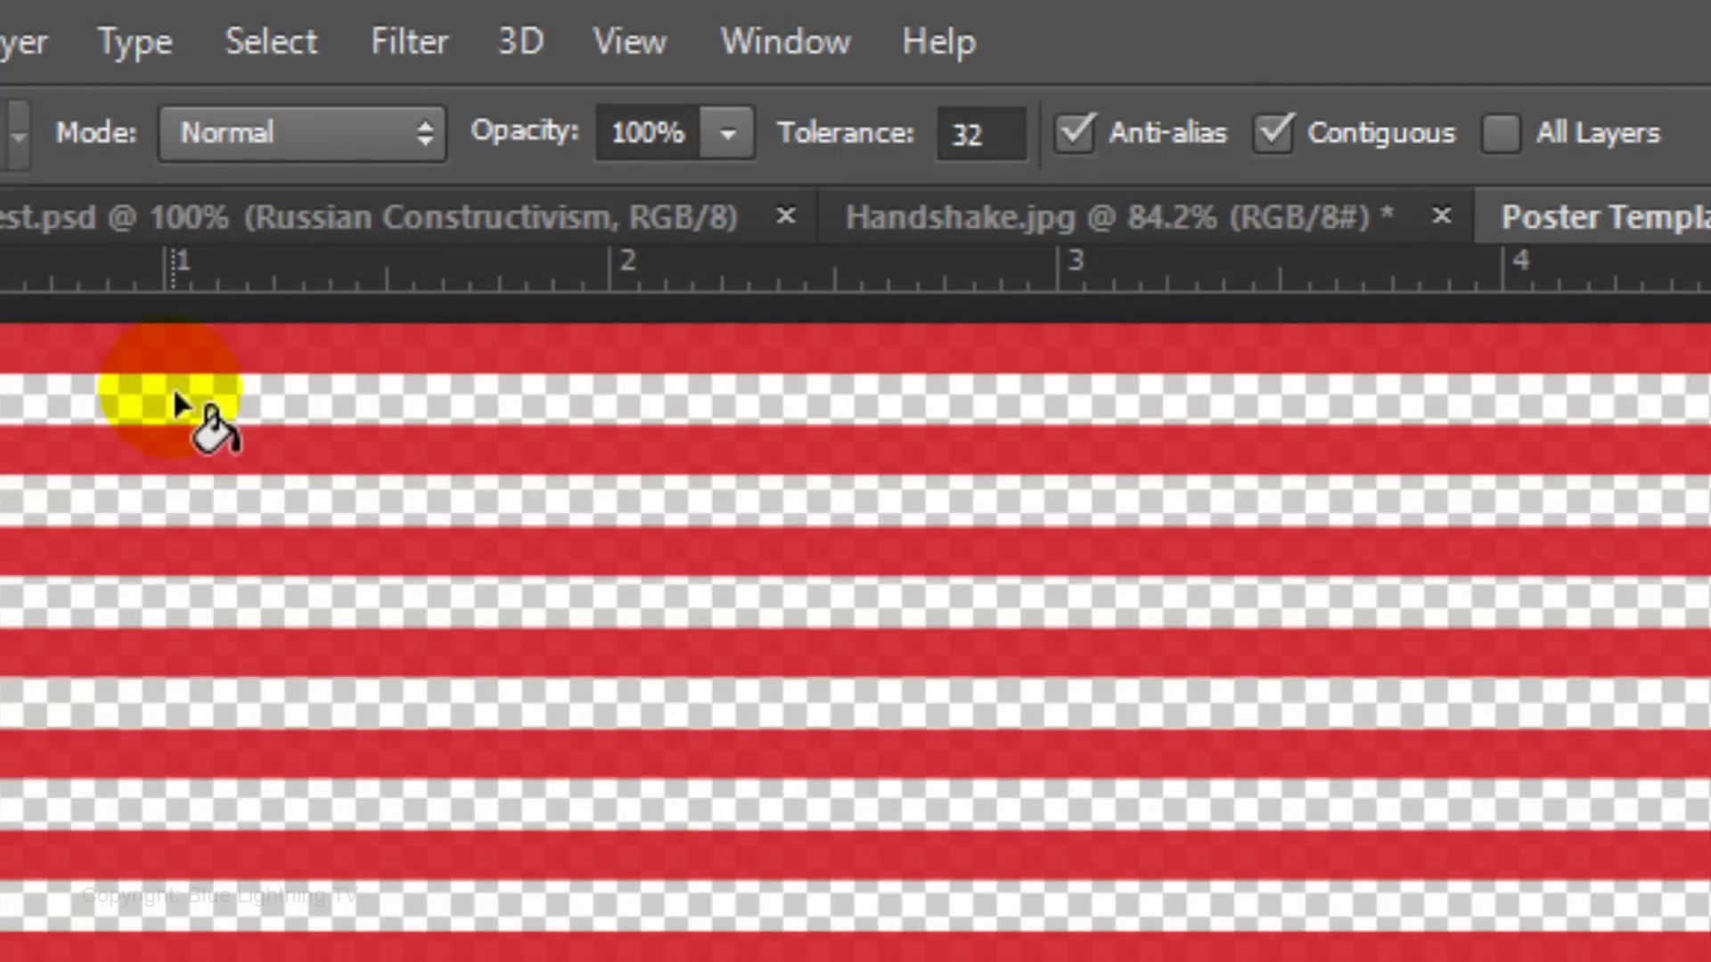
Fill the transparent gaps between the stripes with red from top to bottom, leaving every third gap empty
left_click(174, 395)
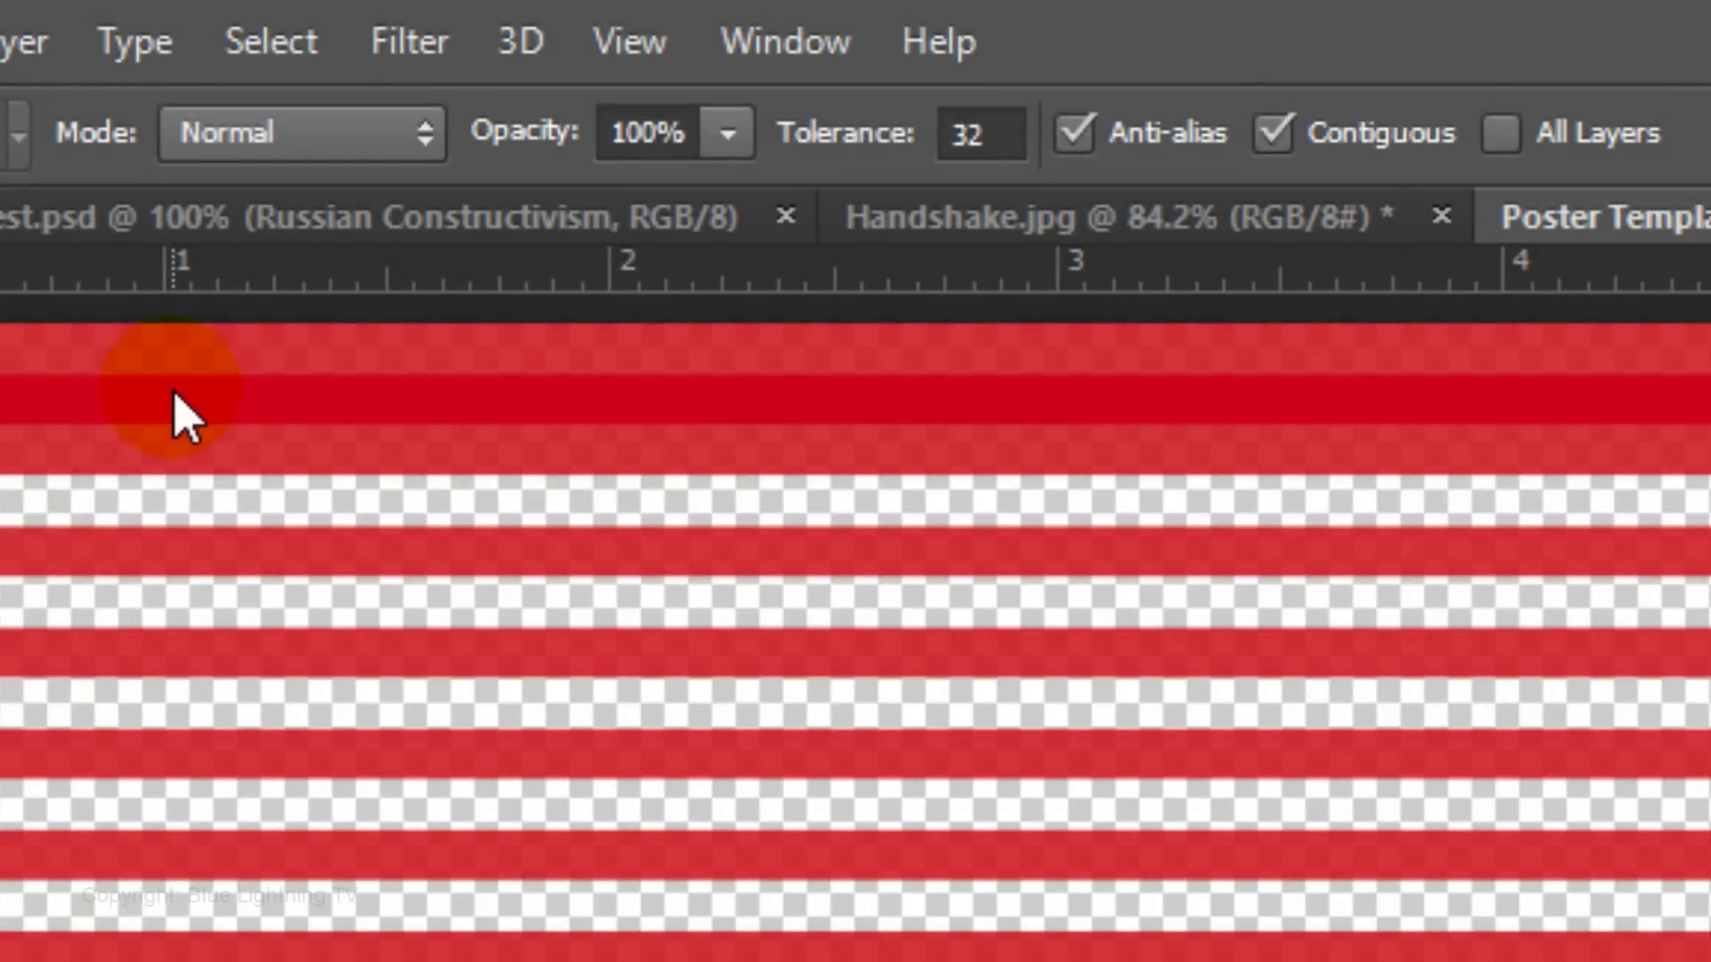
left_click(174, 505)
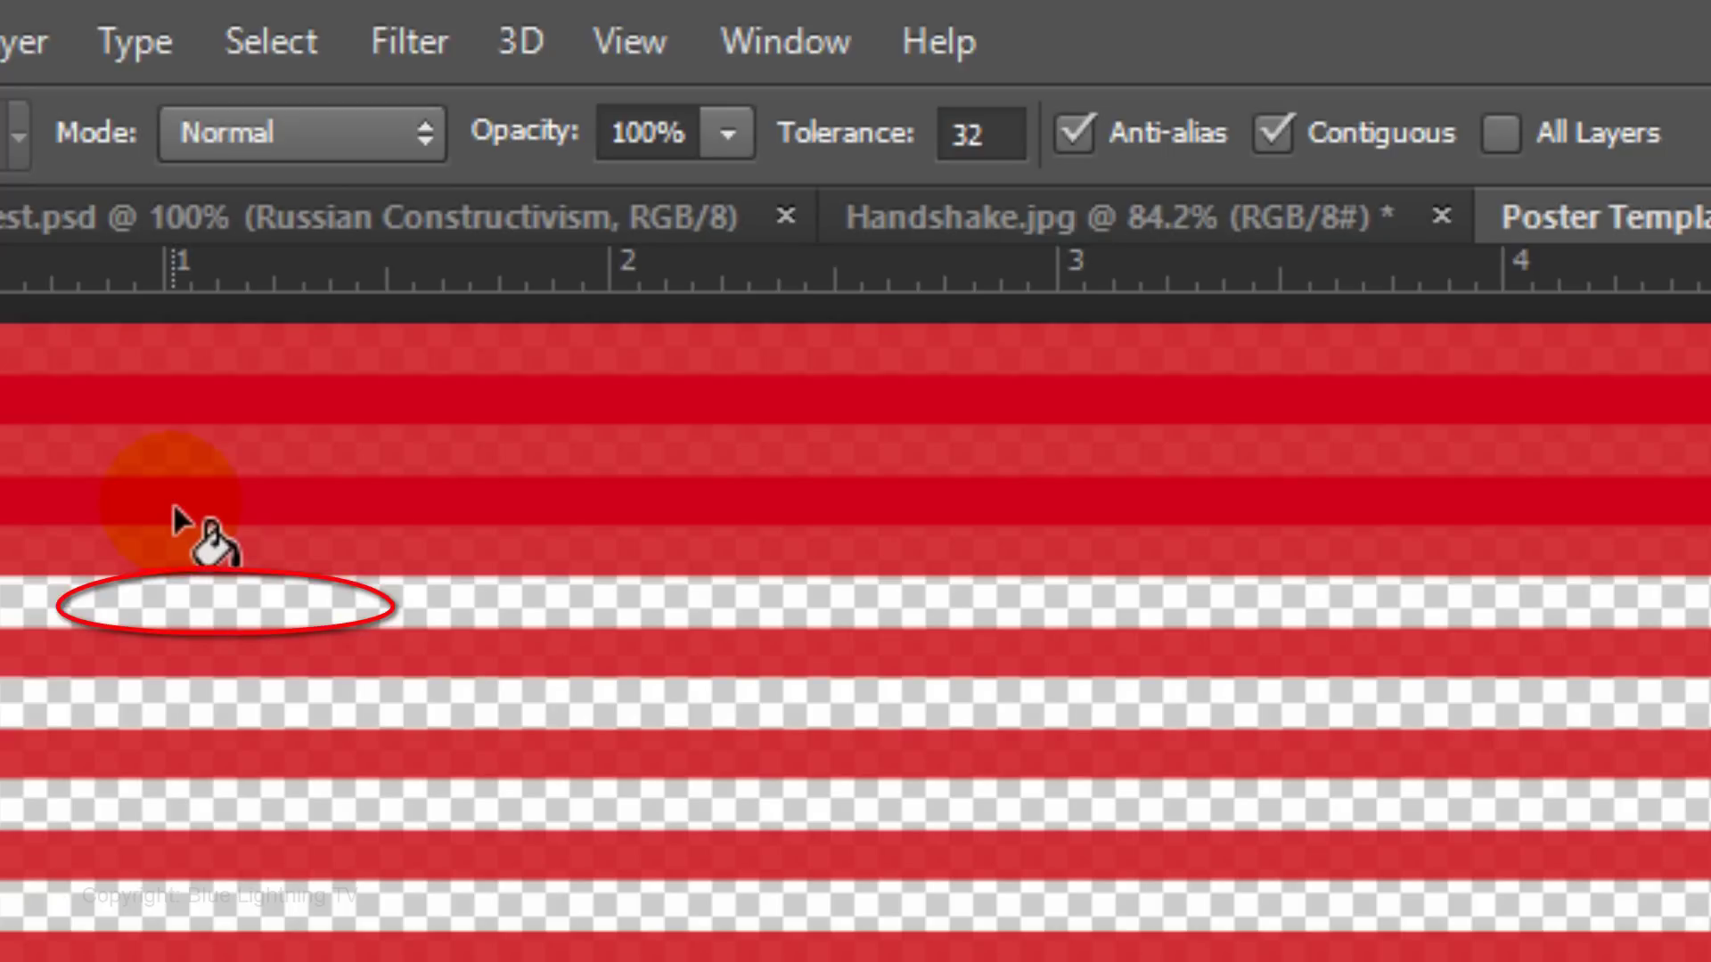
left_click(147, 708)
left_click(114, 773)
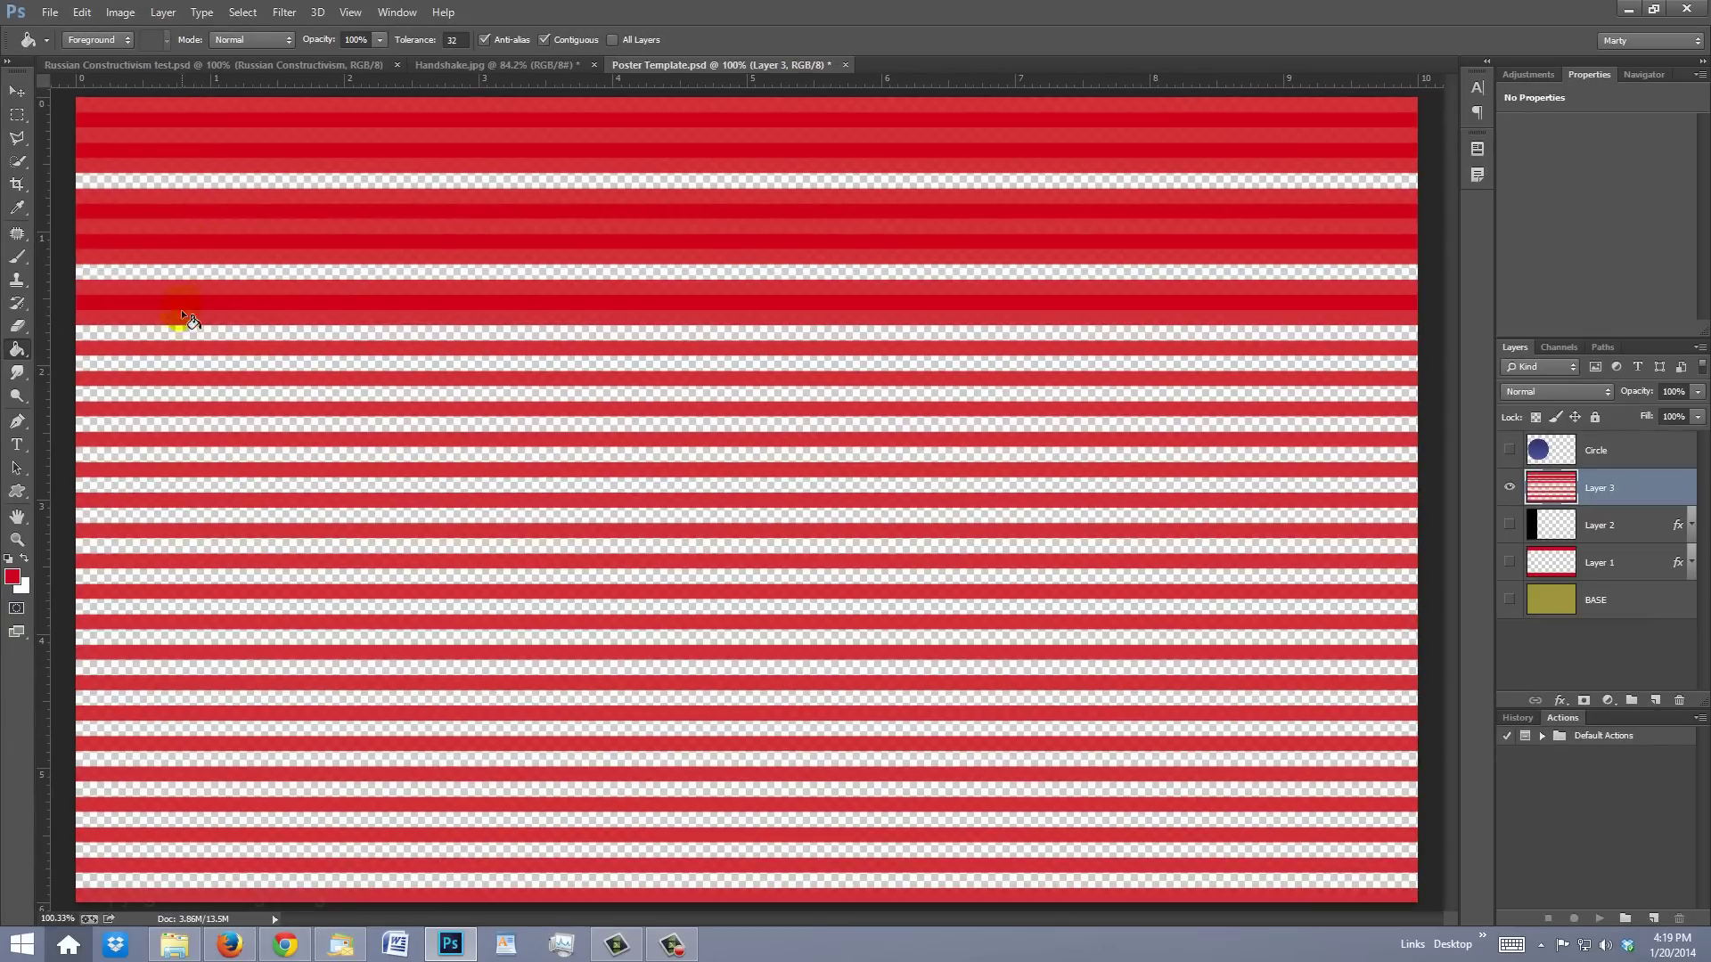
left_click(171, 333)
left_click(166, 394)
left_click(165, 424)
left_click(164, 485)
left_click(163, 514)
left_click(161, 575)
left_click(157, 606)
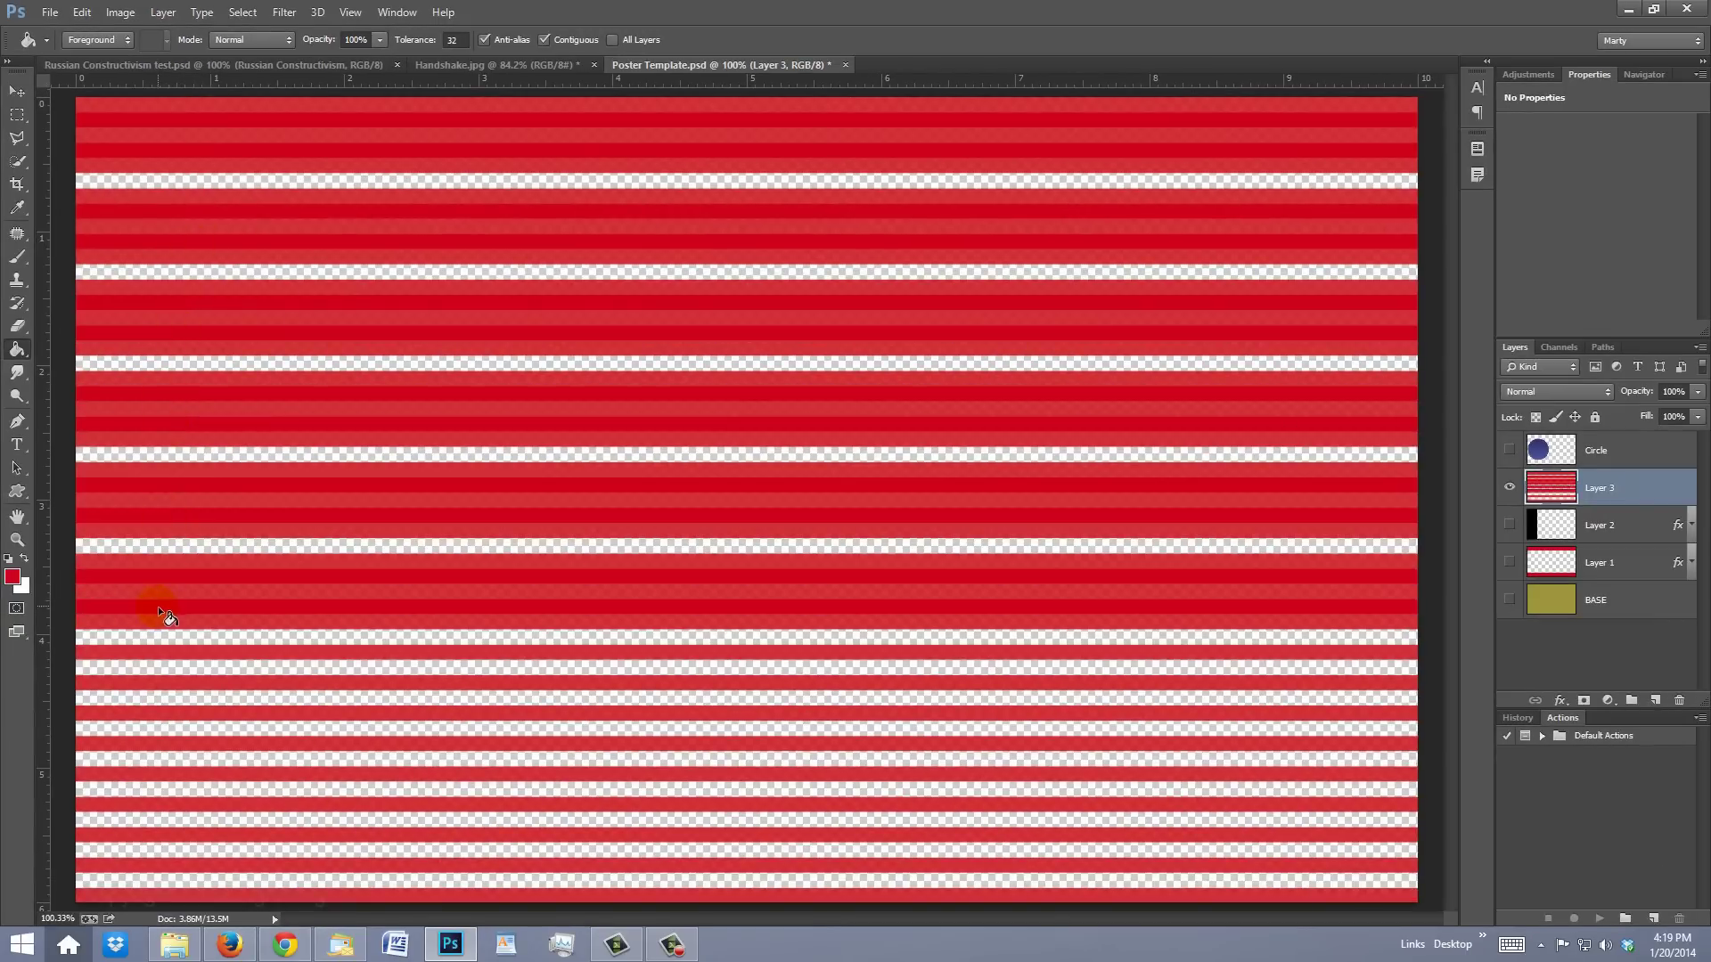
left_click(156, 667)
left_click(153, 698)
left_click(150, 758)
left_click(145, 789)
left_click(138, 849)
left_click(130, 878)
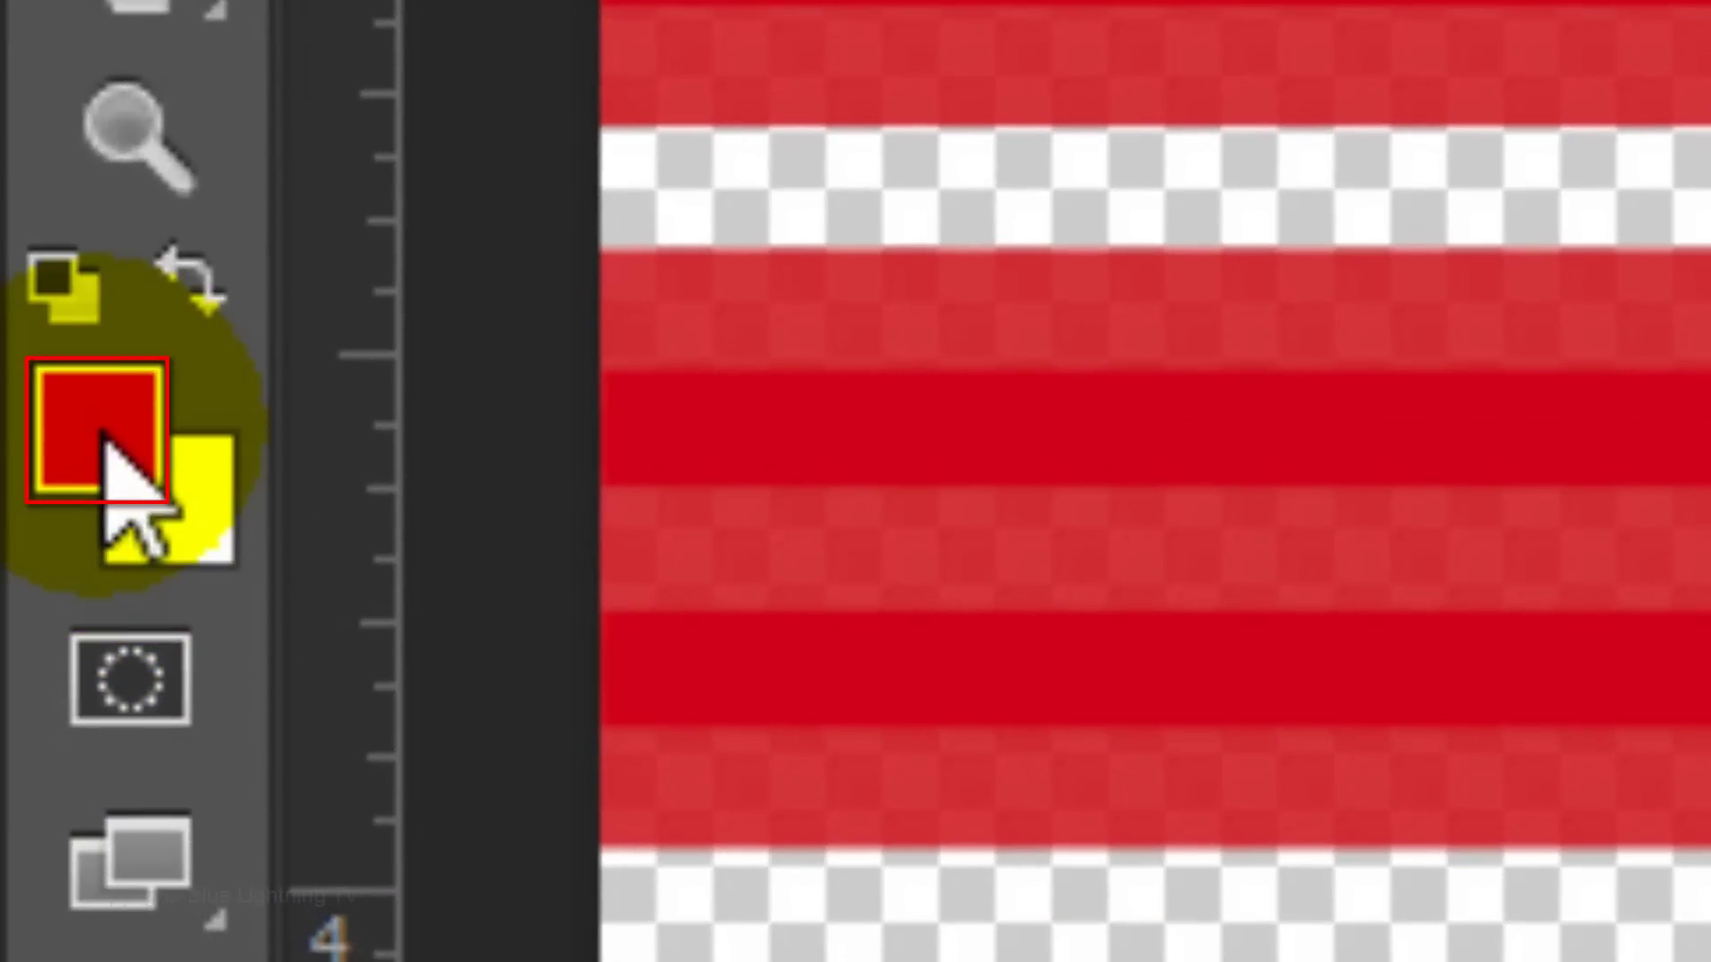
Fill the three middle red stripe bands and the two gaps between them on Layer 3 with dark blue #253073
left_click(103, 437)
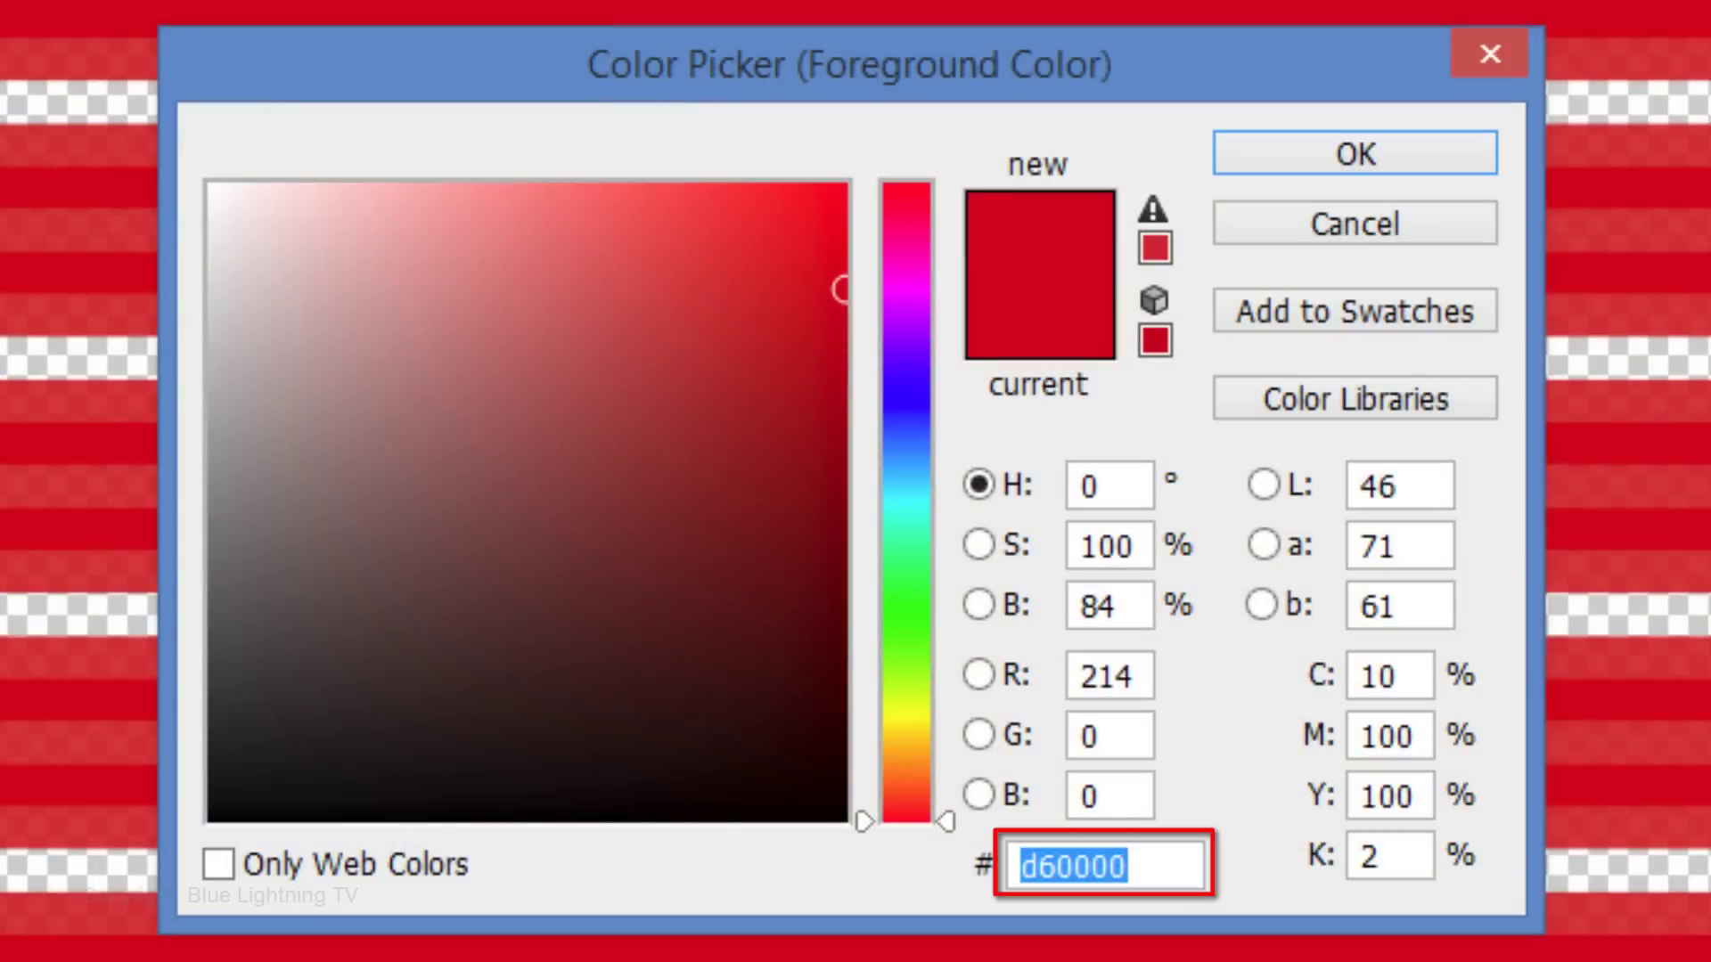
type("253073")
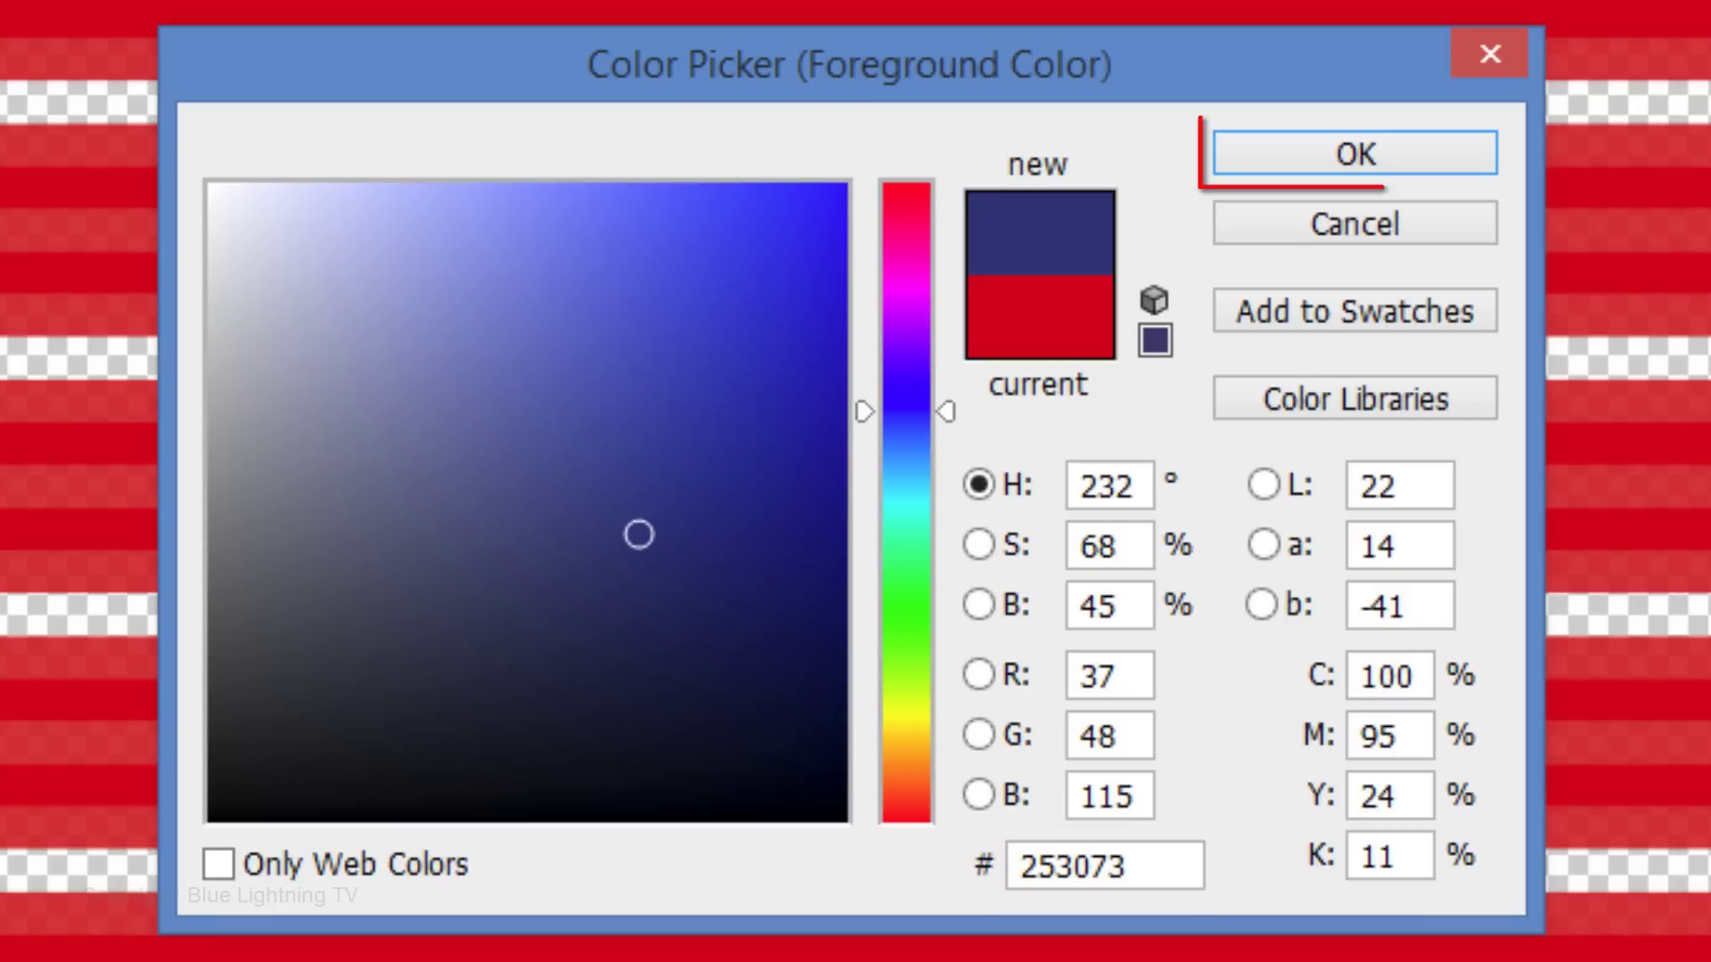
key("Return")
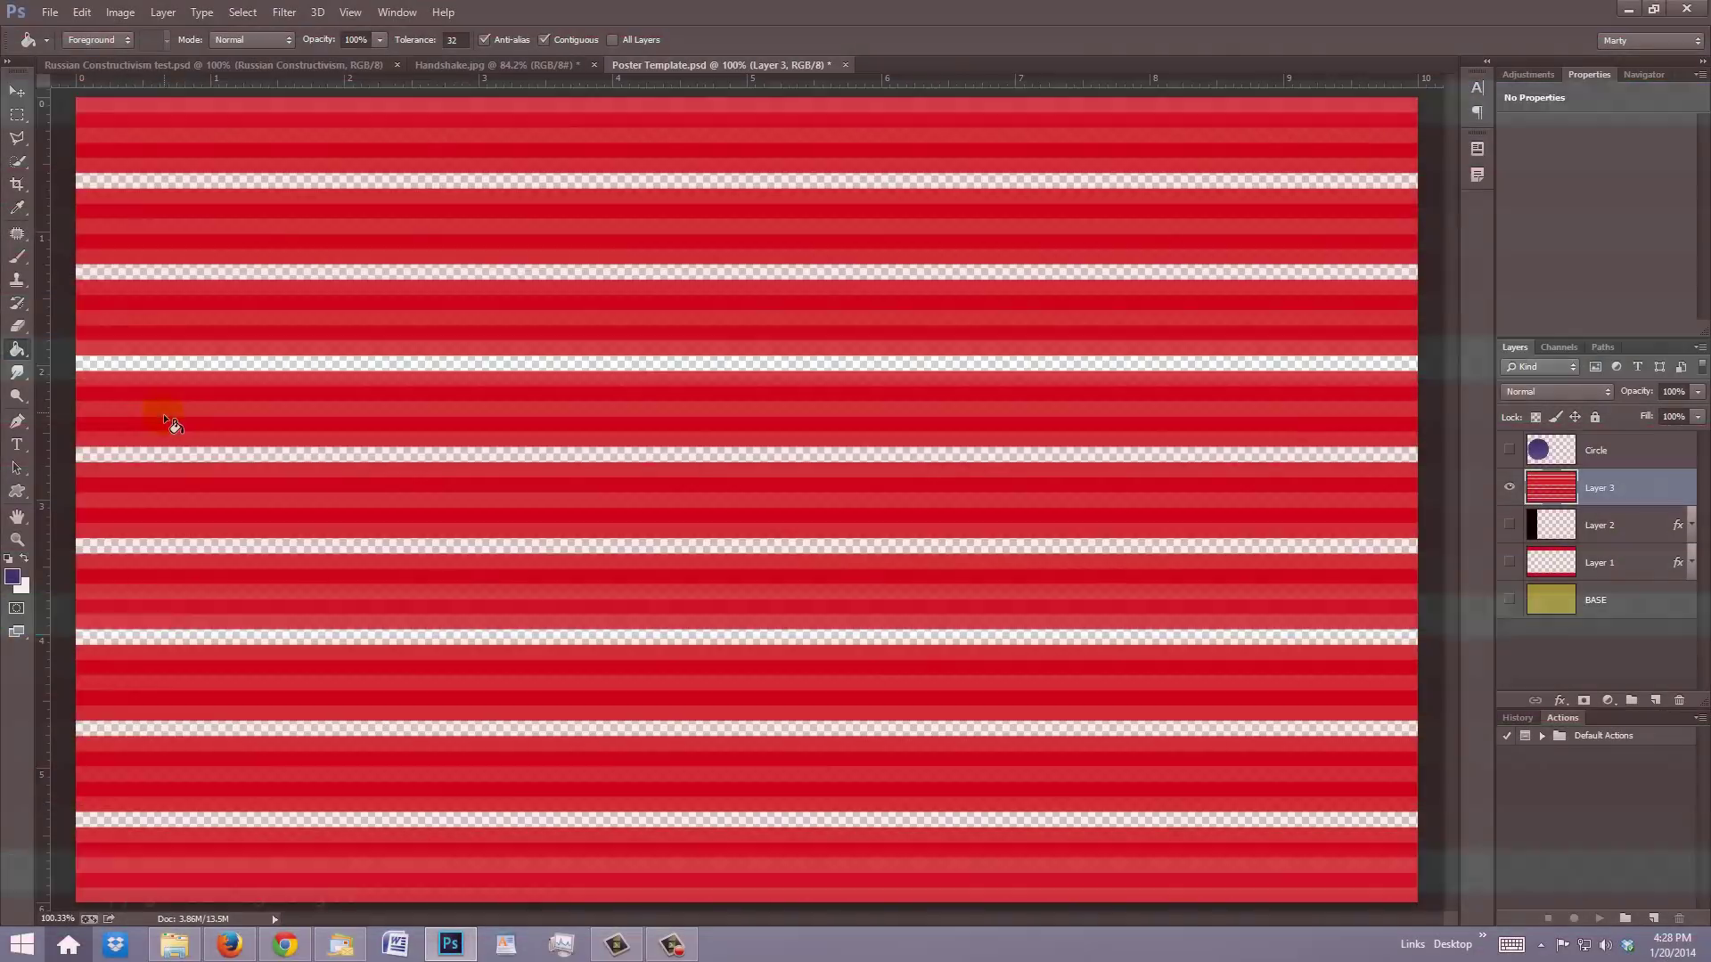
left_click(163, 414)
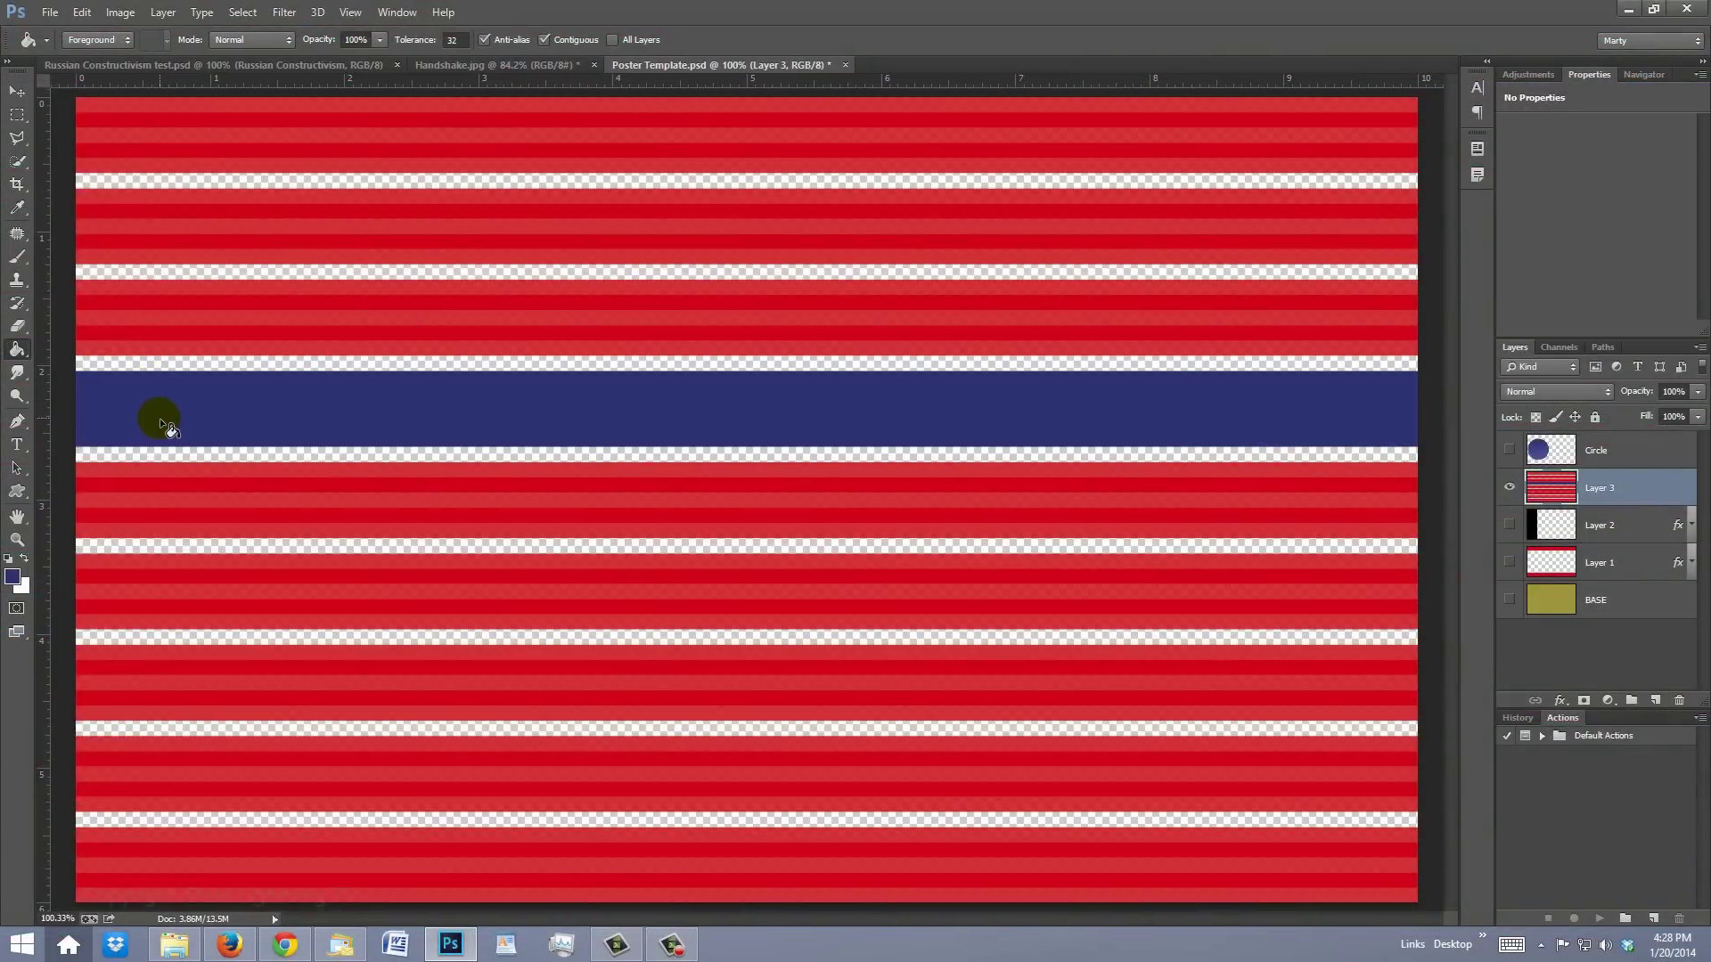
left_click(165, 454)
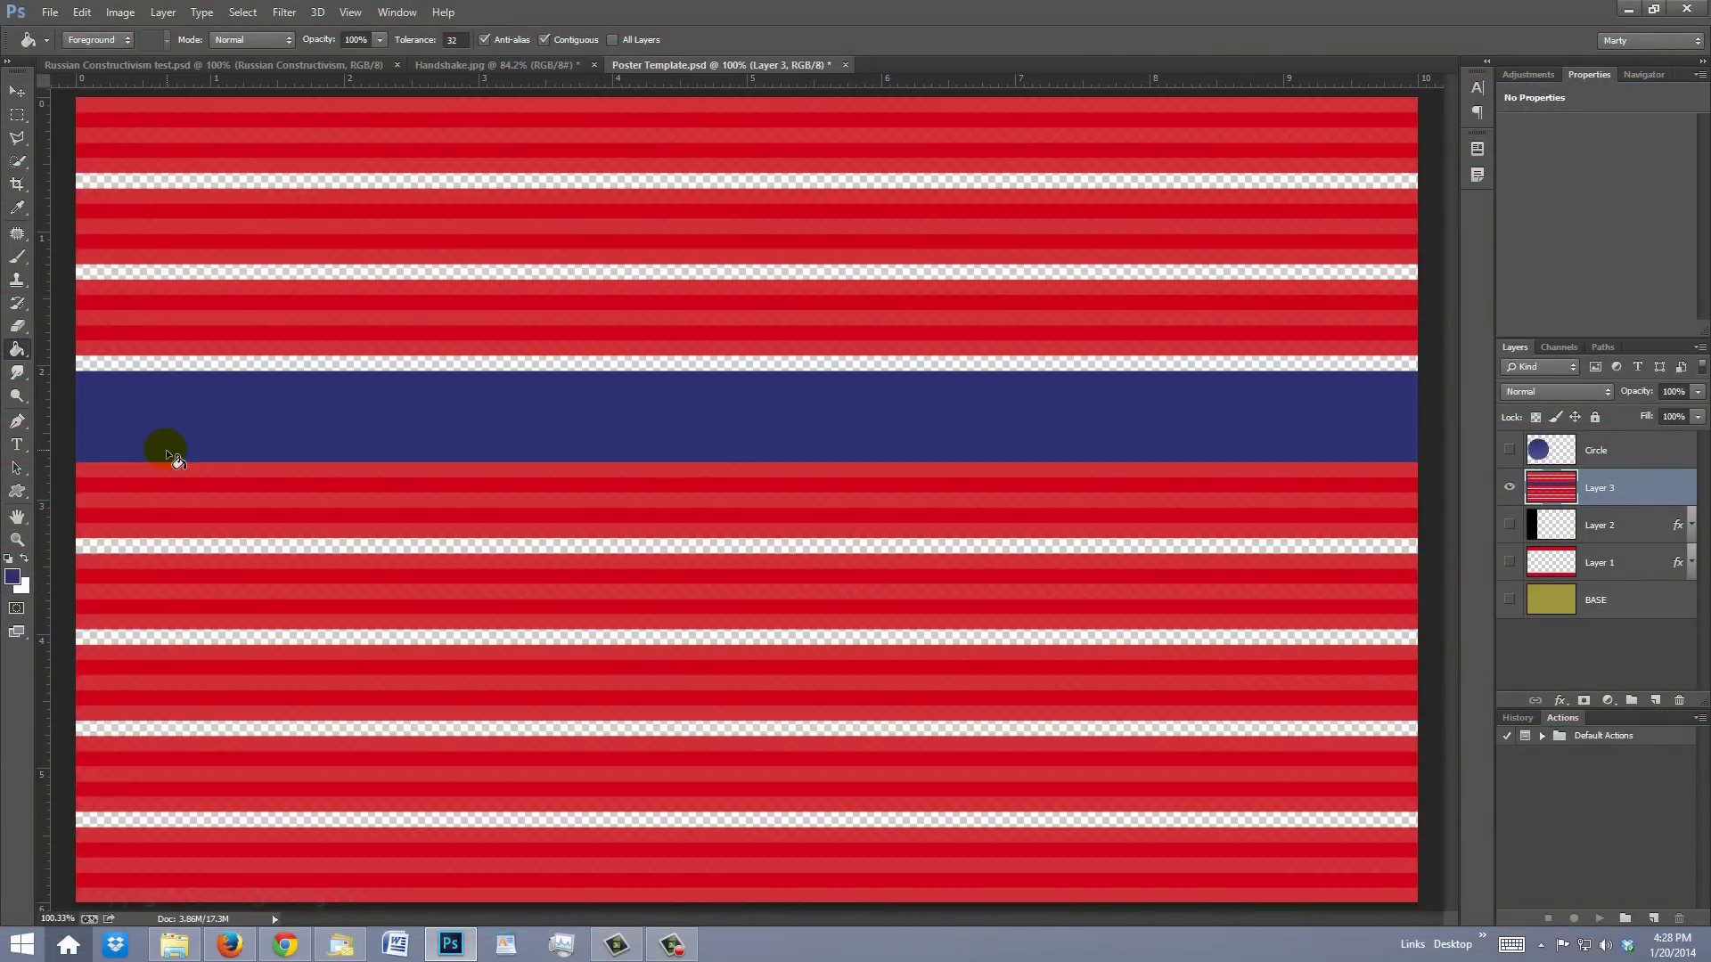
left_click(170, 484)
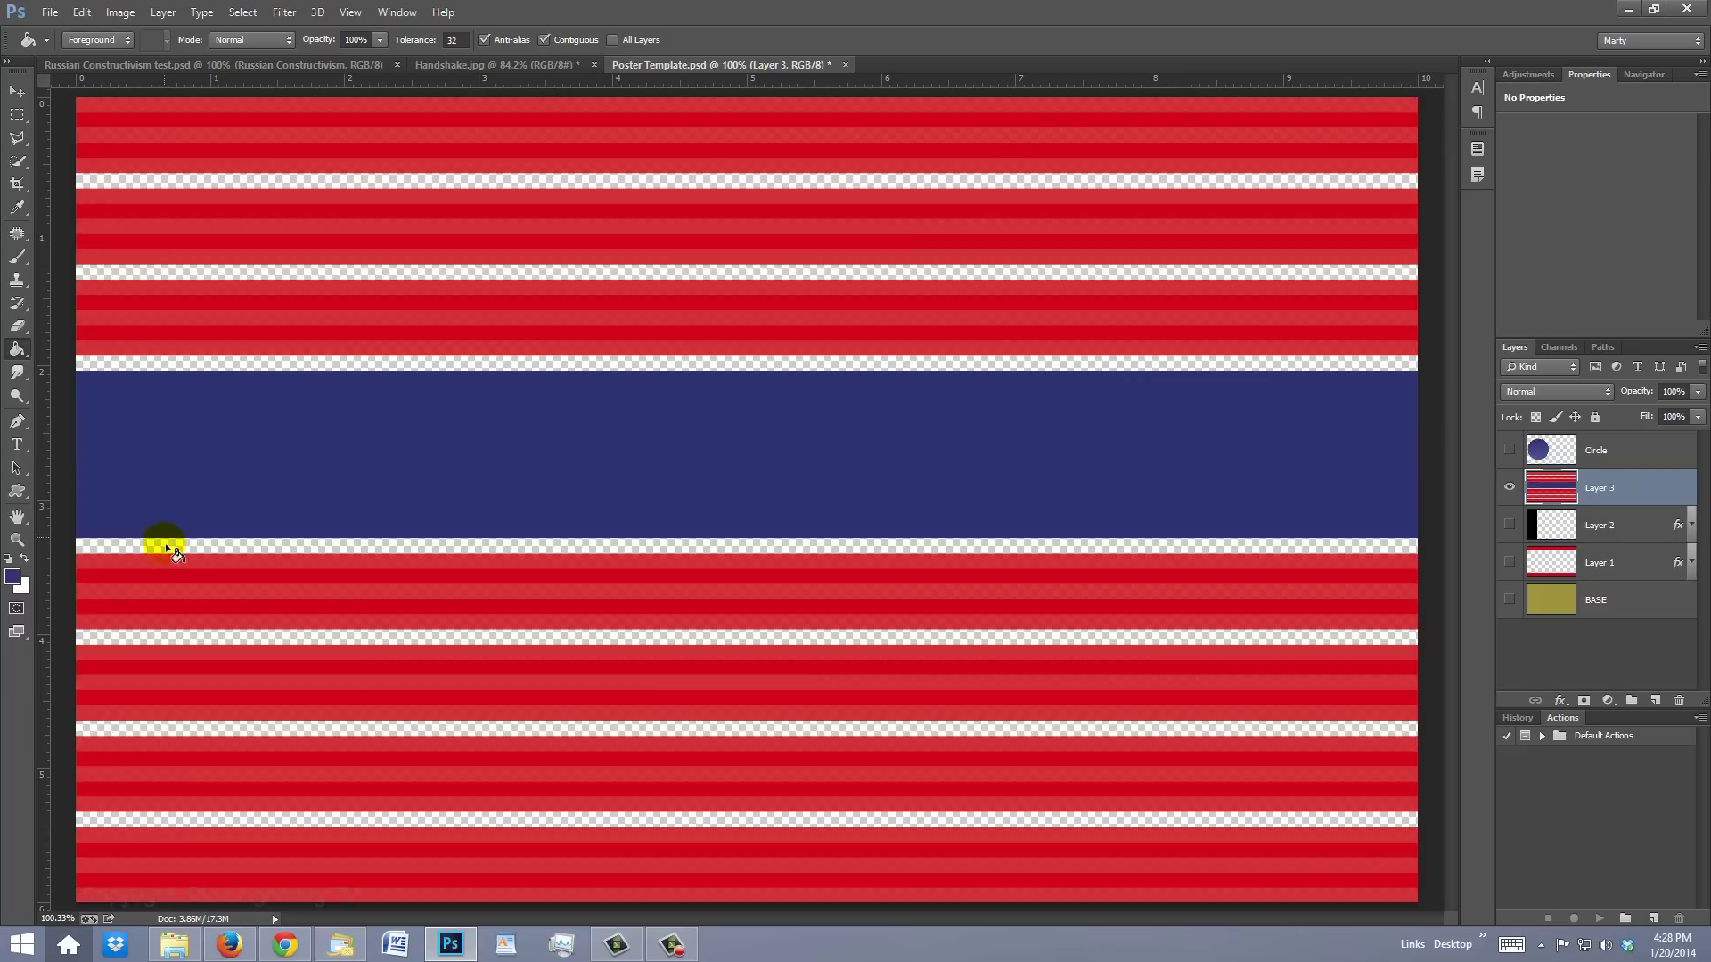
left_click(170, 547)
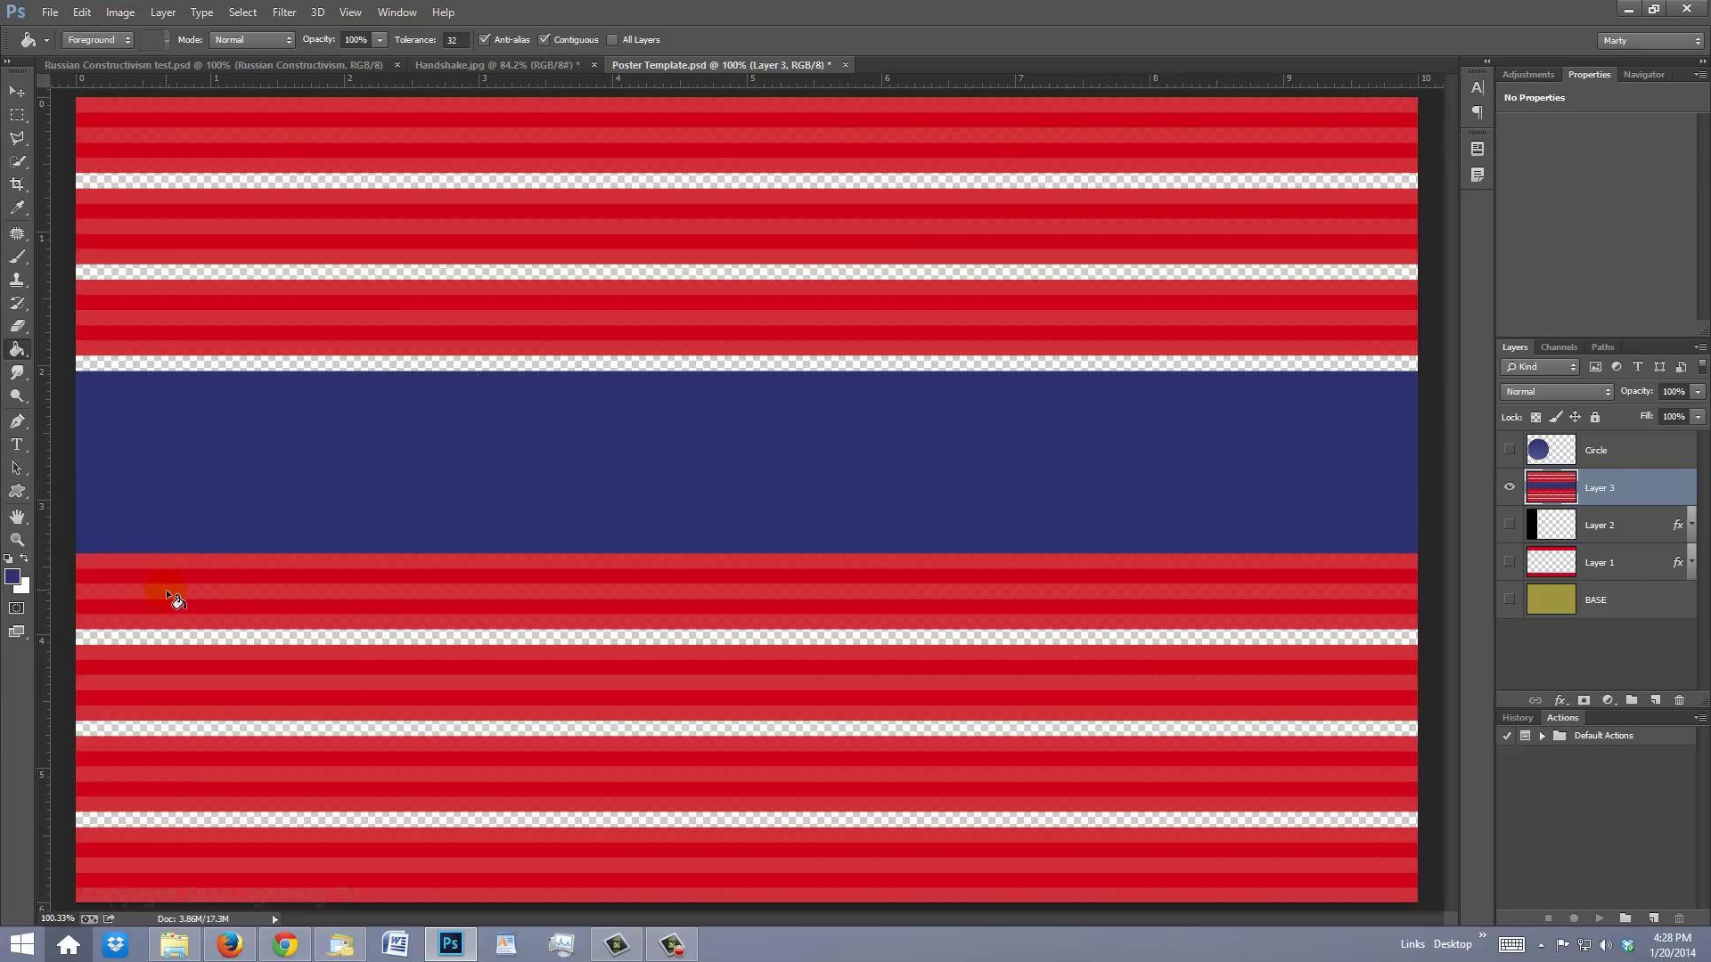
left_click(166, 590)
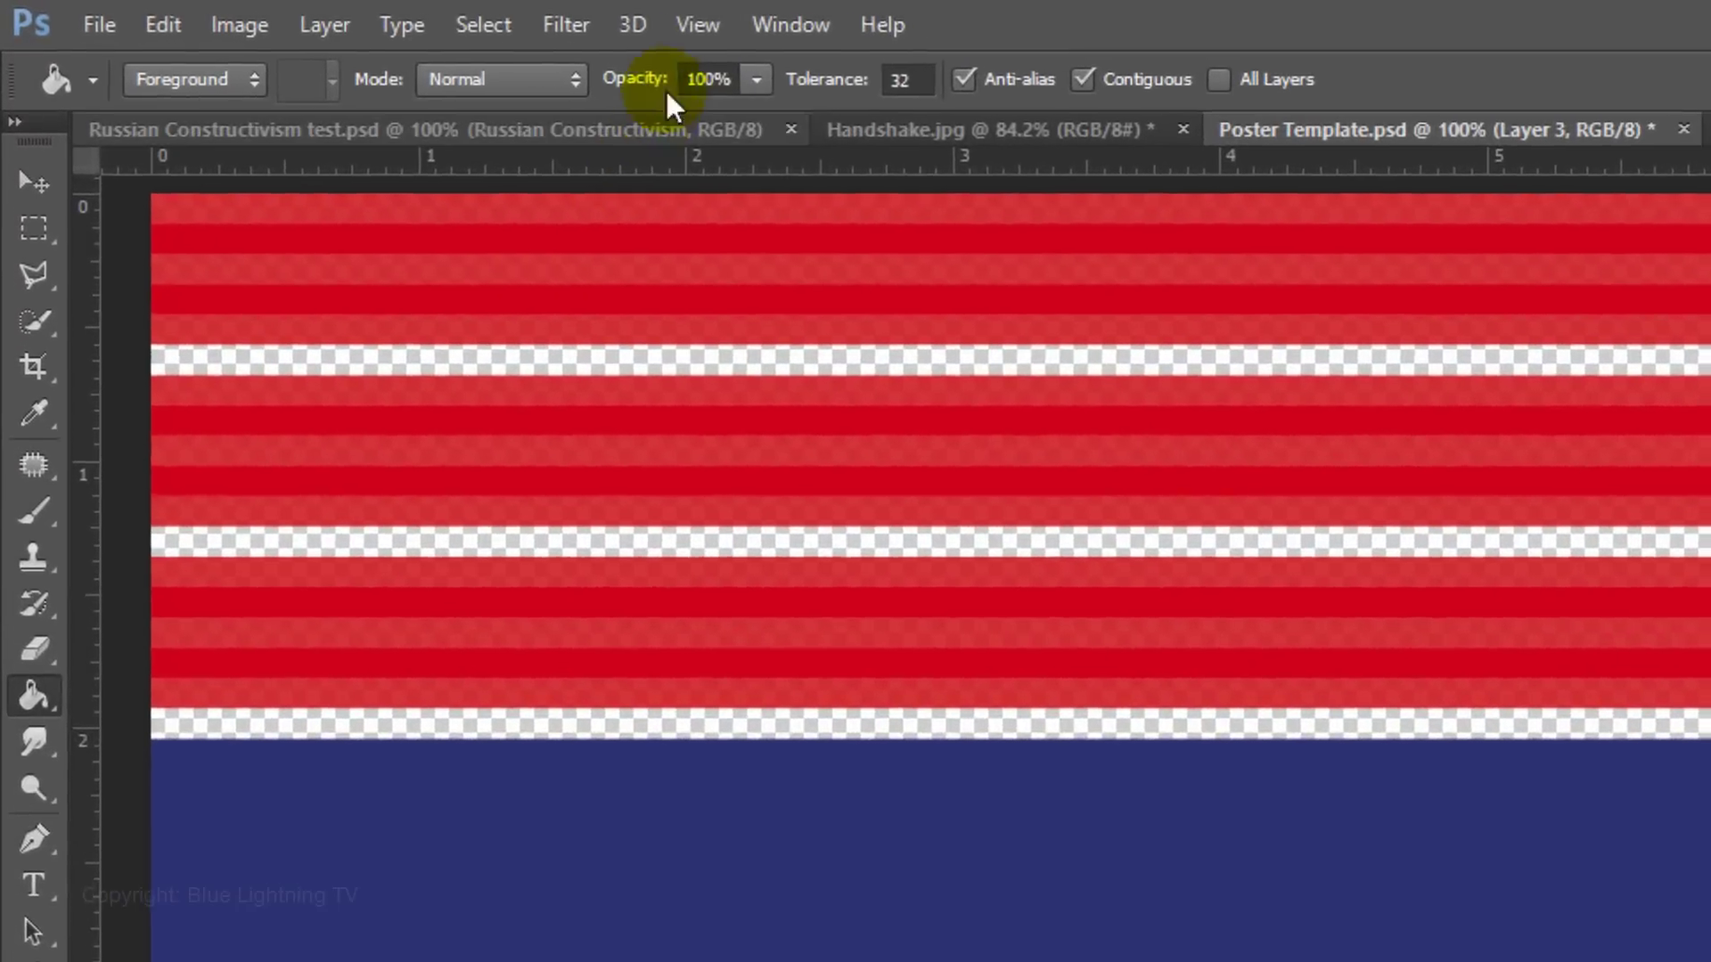
Fill a full-height rectangle from the canvas's left edge to the 9-inch ruler mark with default black on Layer 3, and deselect it
left_click(487, 16)
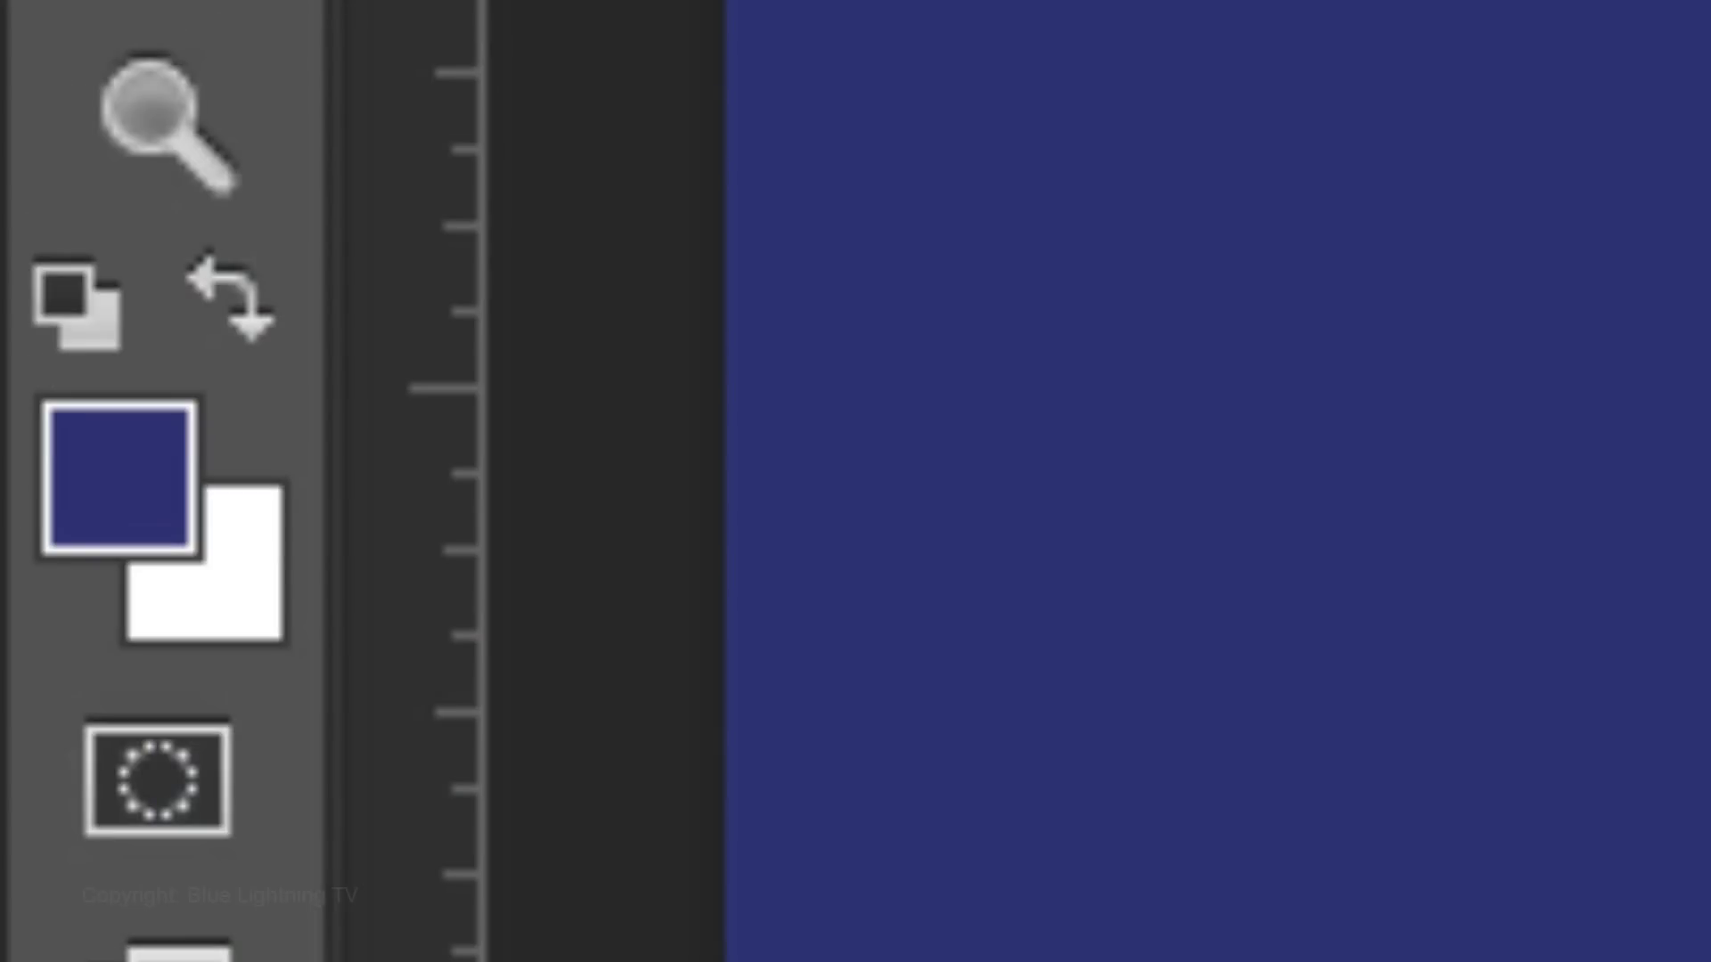
key("d")
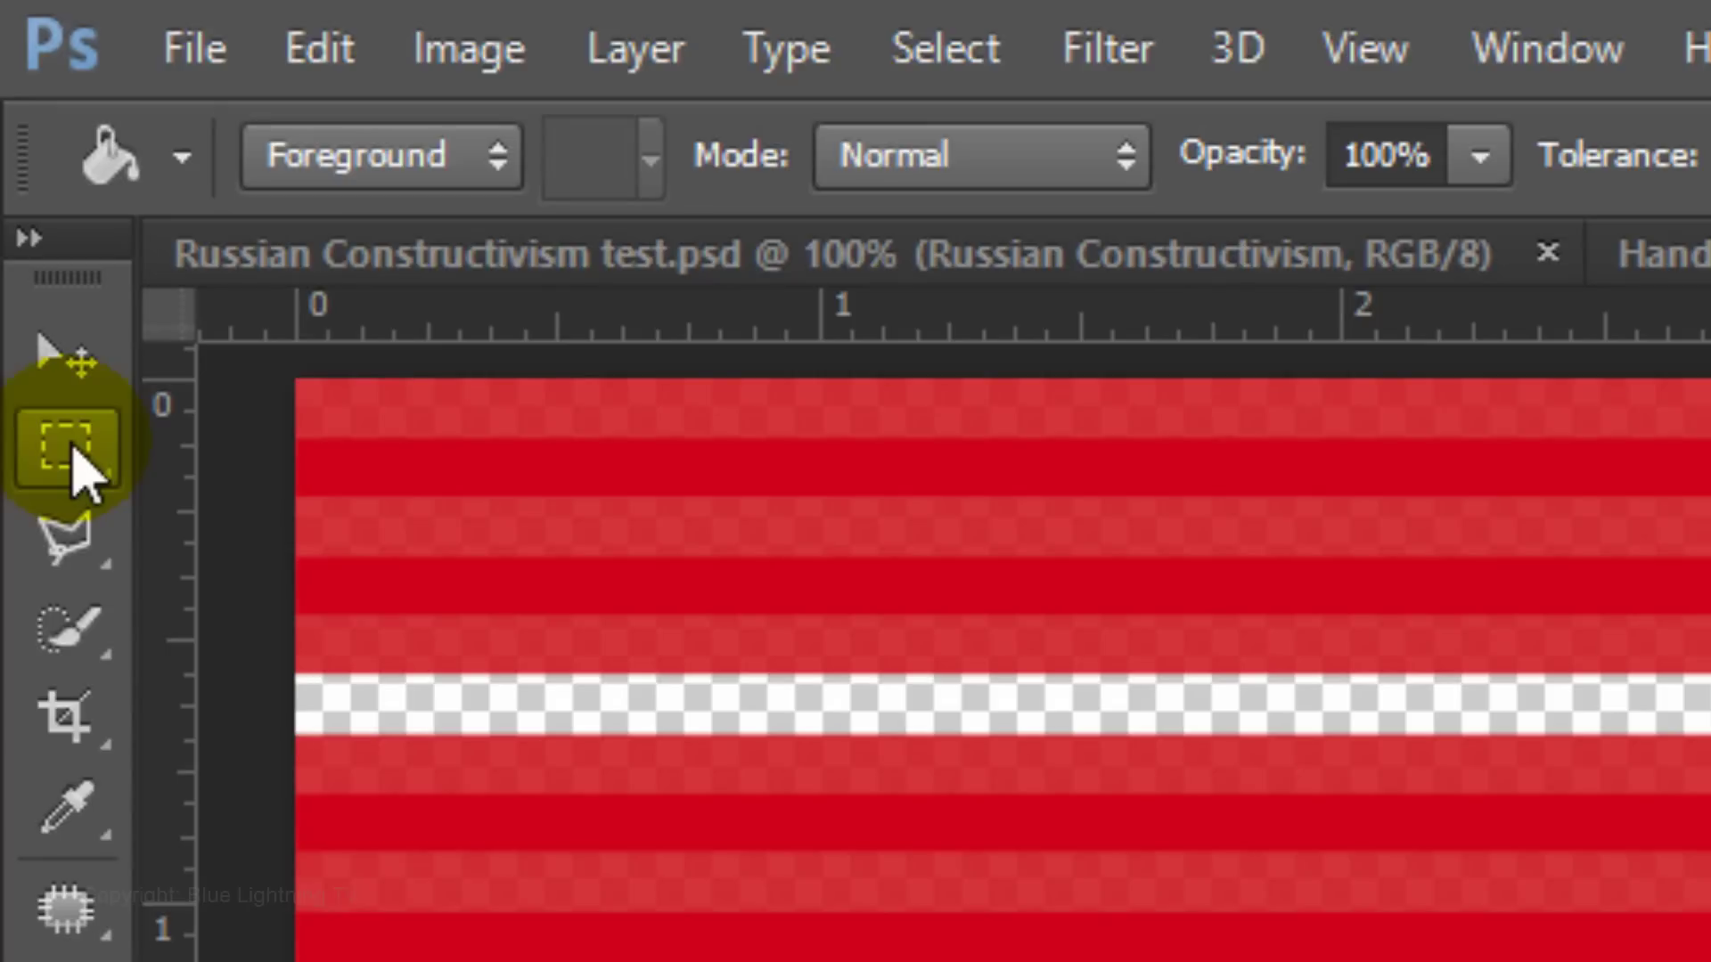
left_click_drag(70, 448, 314, 434)
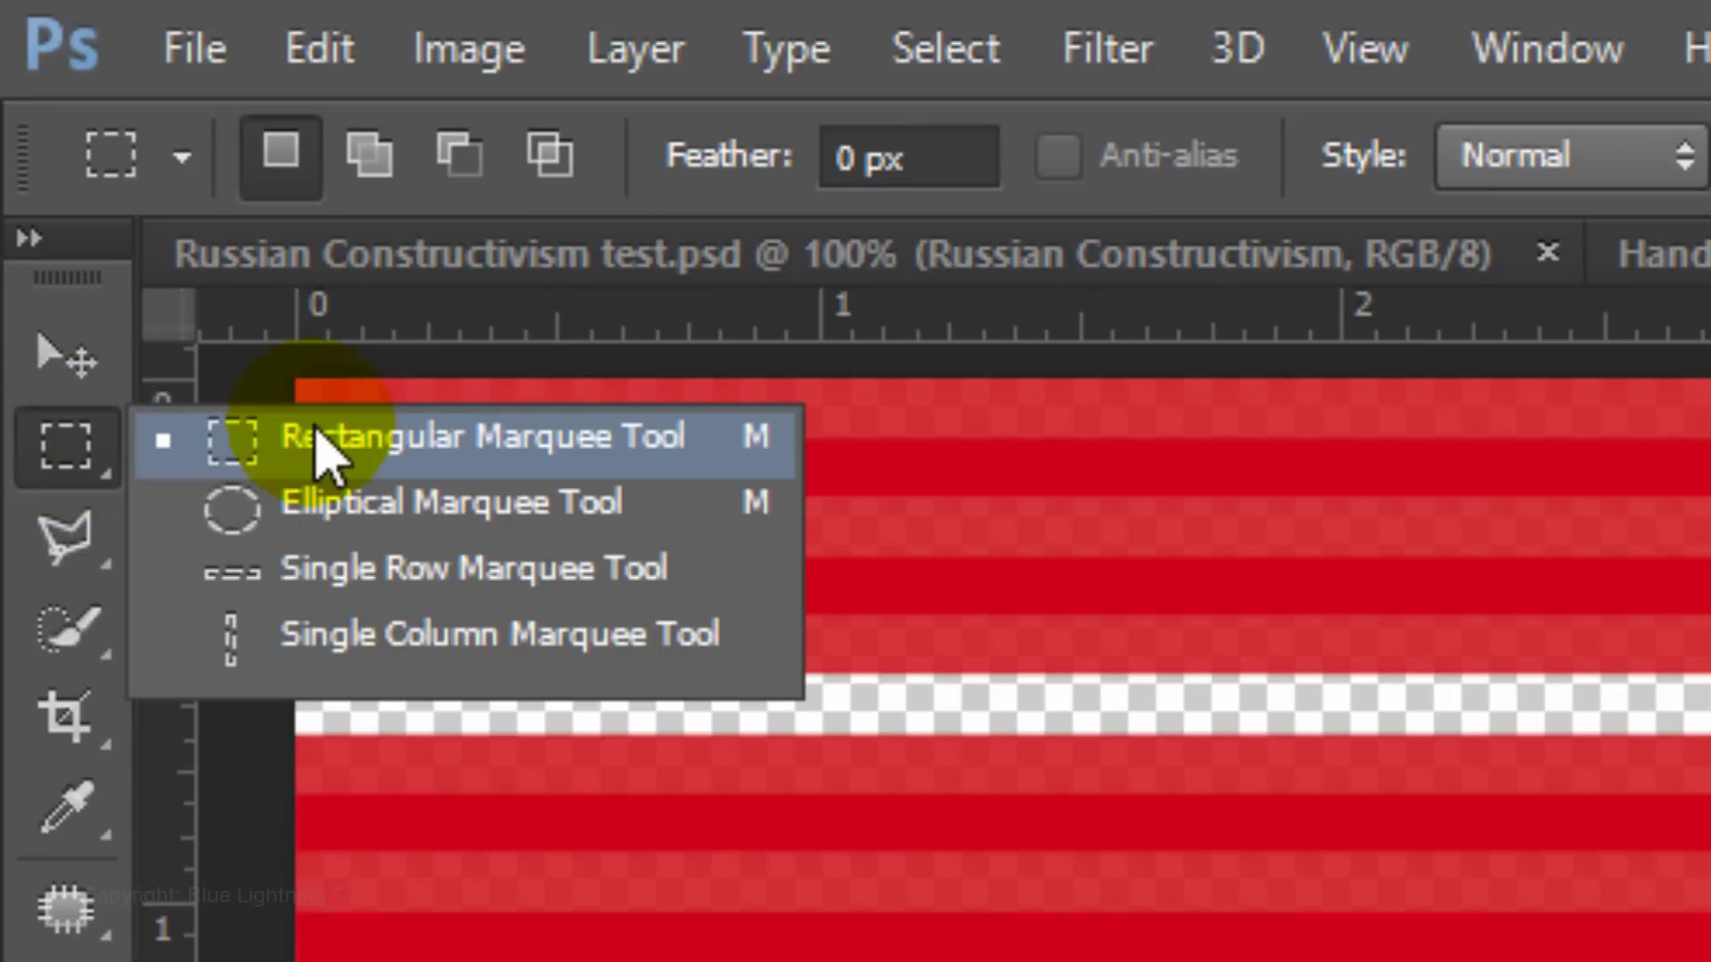
left_click(314, 437)
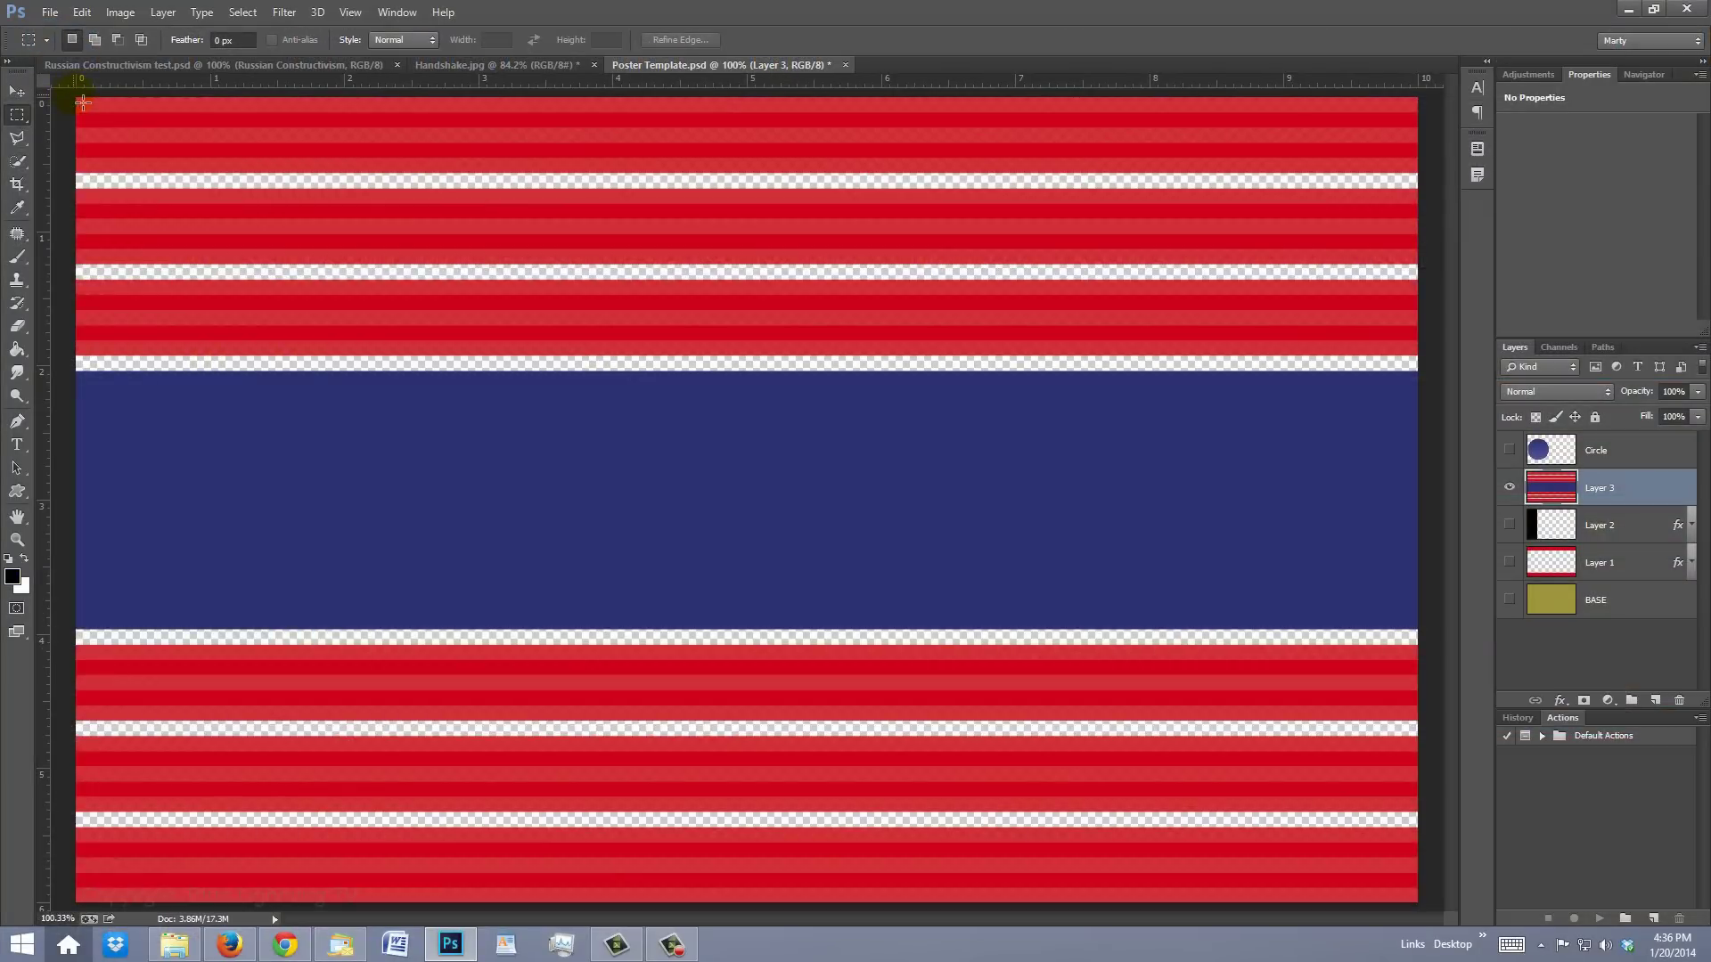
left_click_drag(77, 99, 1280, 898)
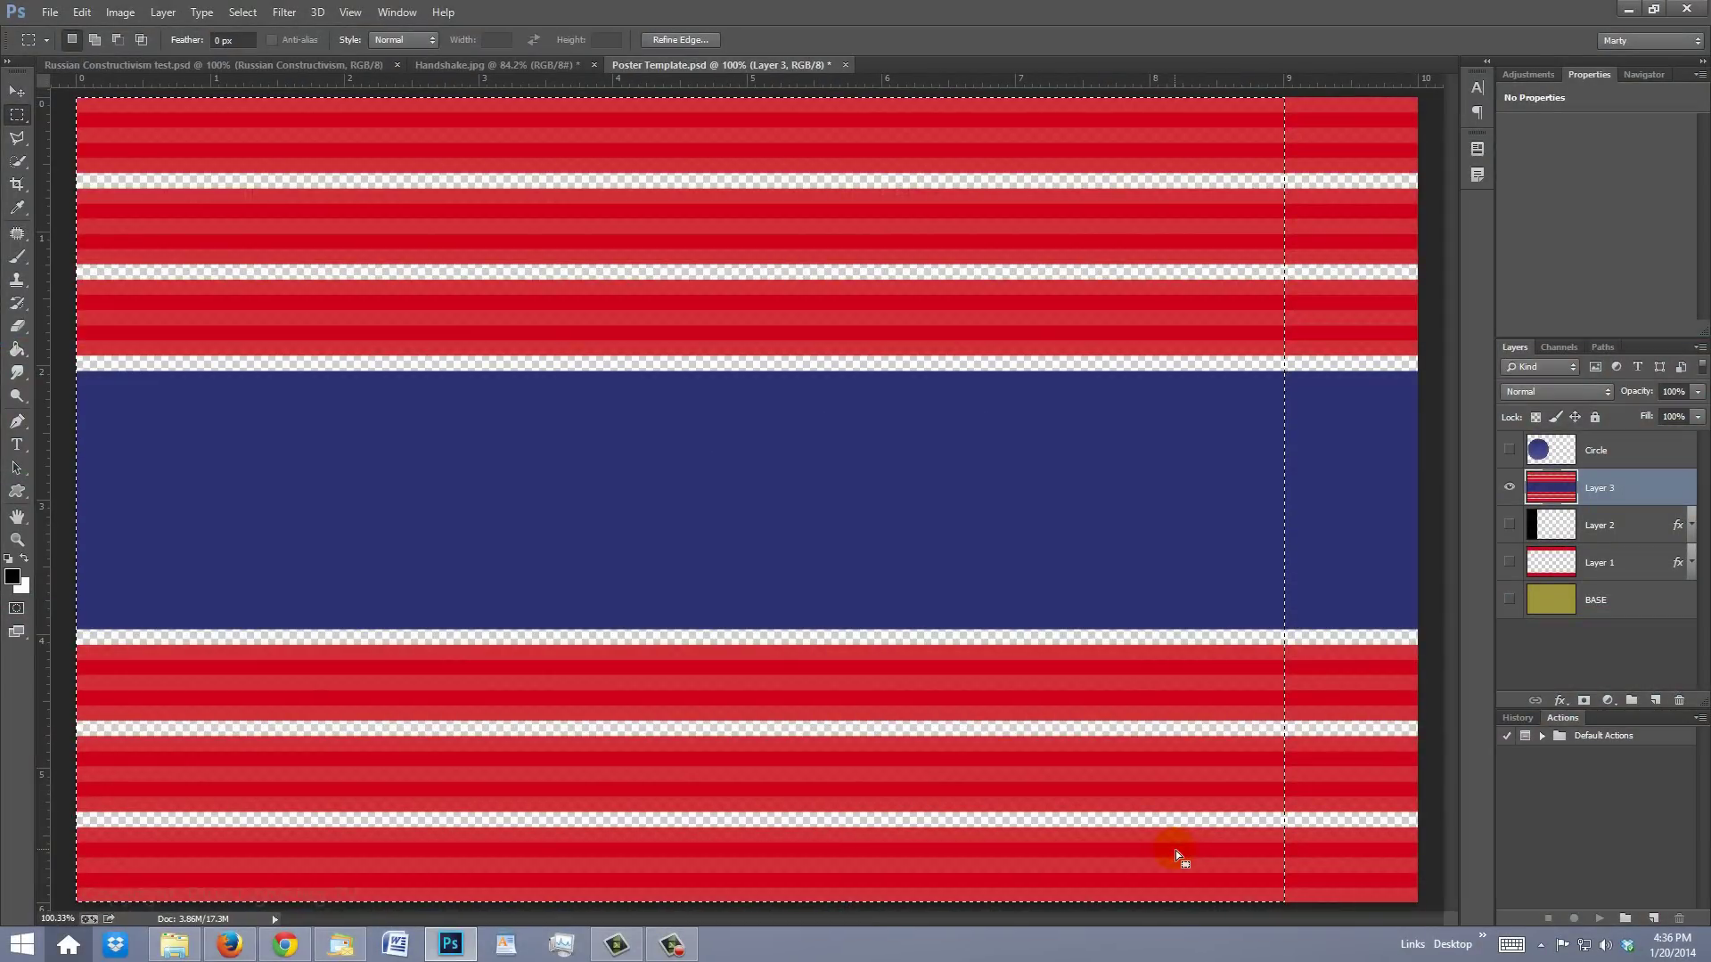
key("alt+Delete")
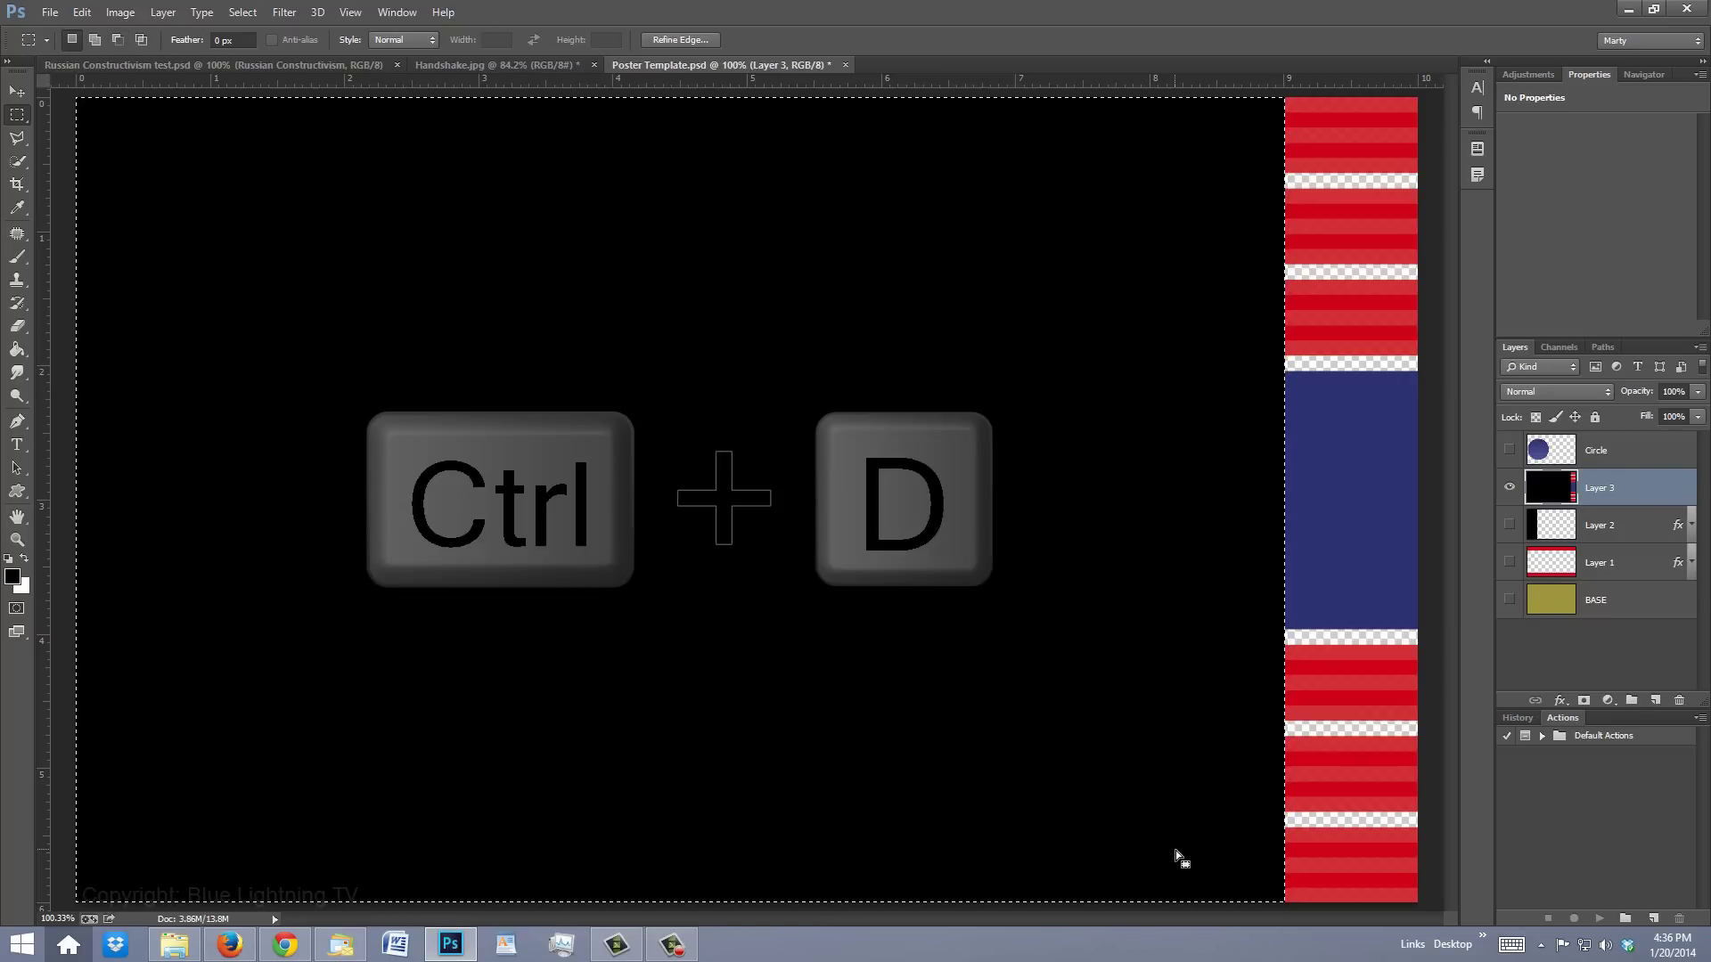
key("ctrl+d")
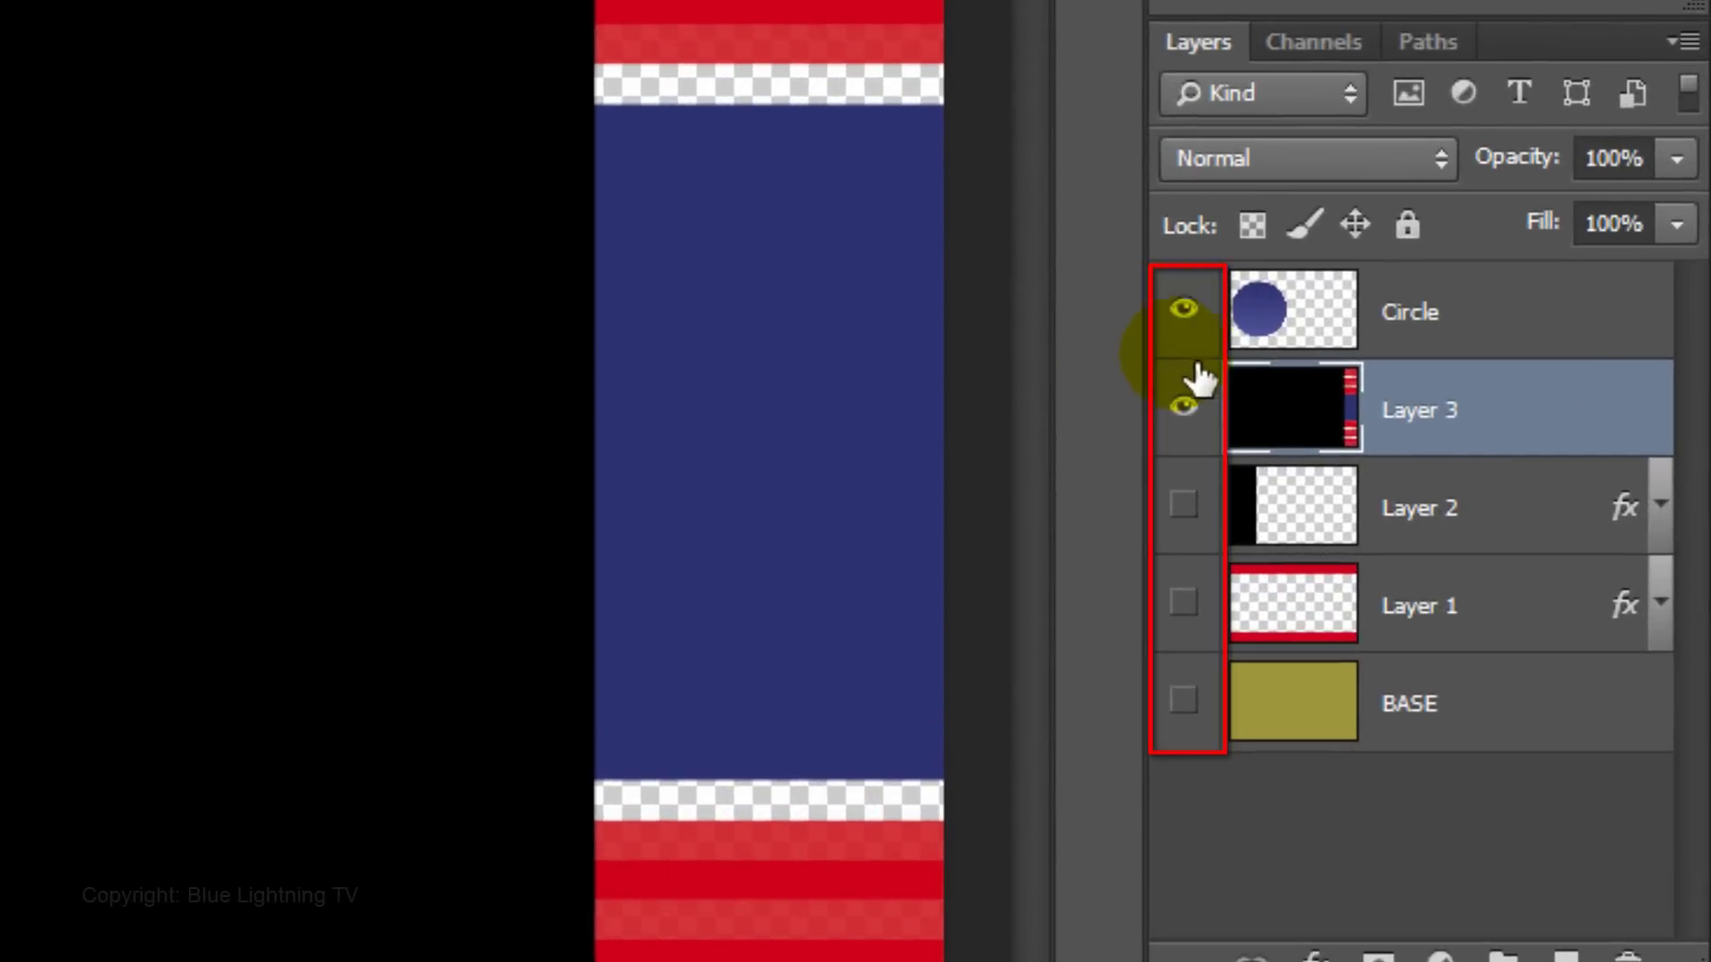
Show all hidden layers and apply a Perspective transform to Layer 3, crossing its left corners to an angle of about -24.3°
left_click_drag(1199, 379, 1180, 725)
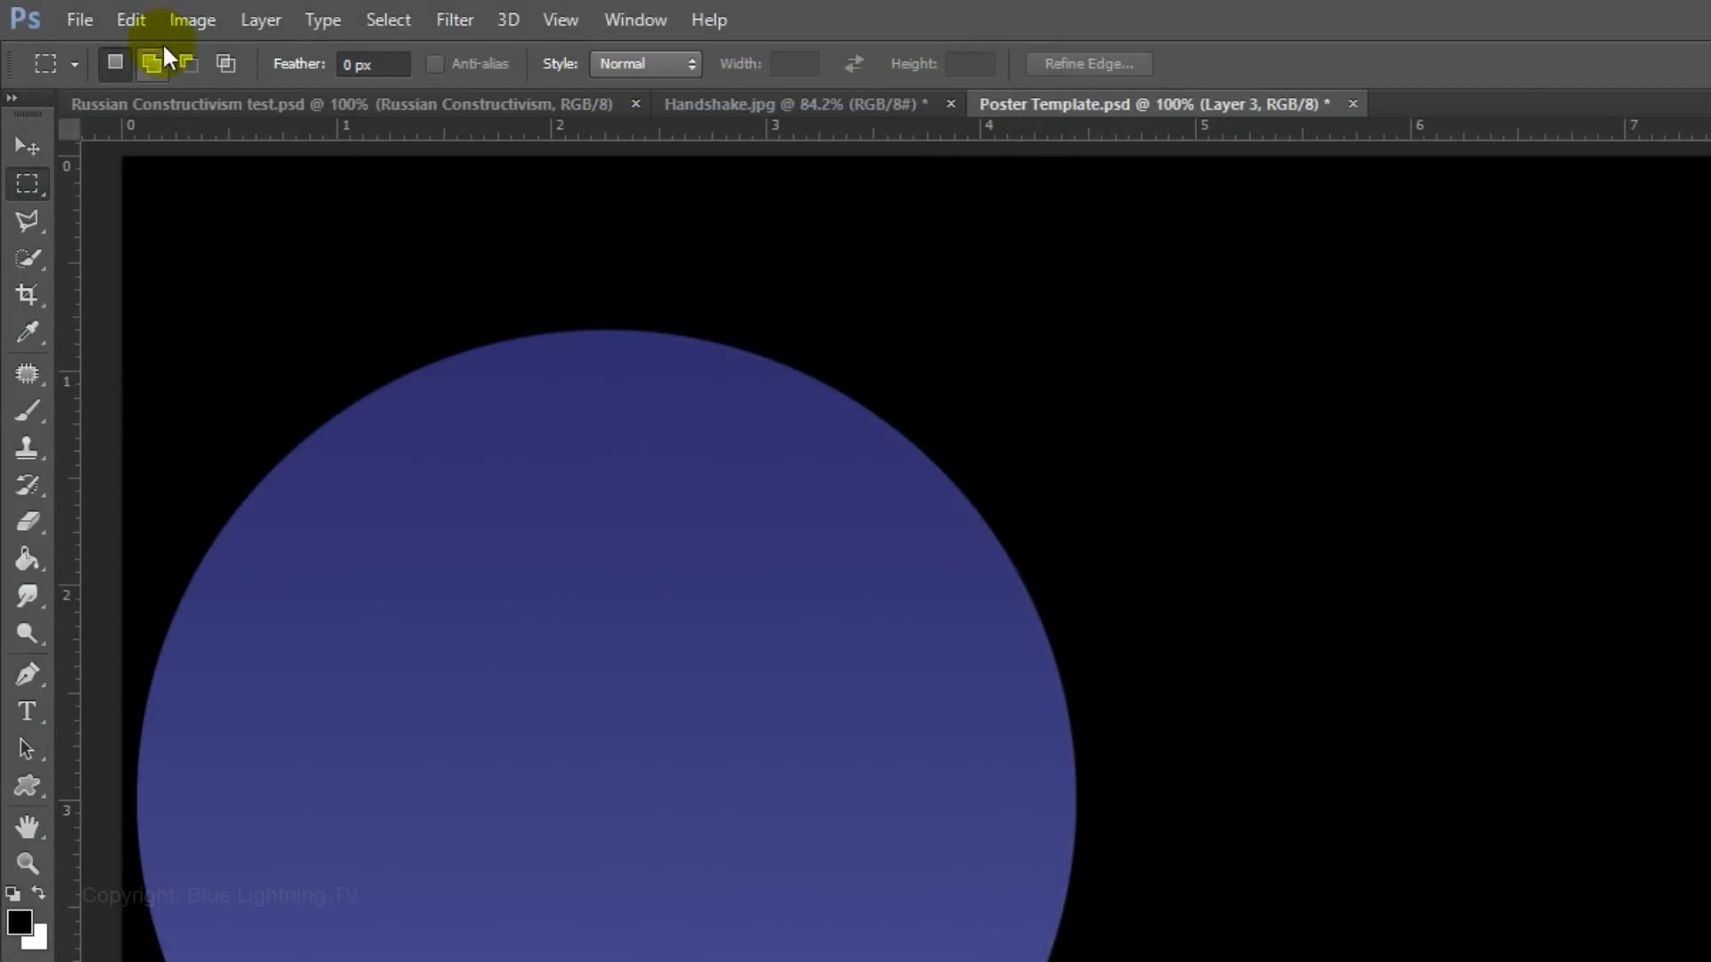
left_click(131, 18)
mouse_move(277, 609)
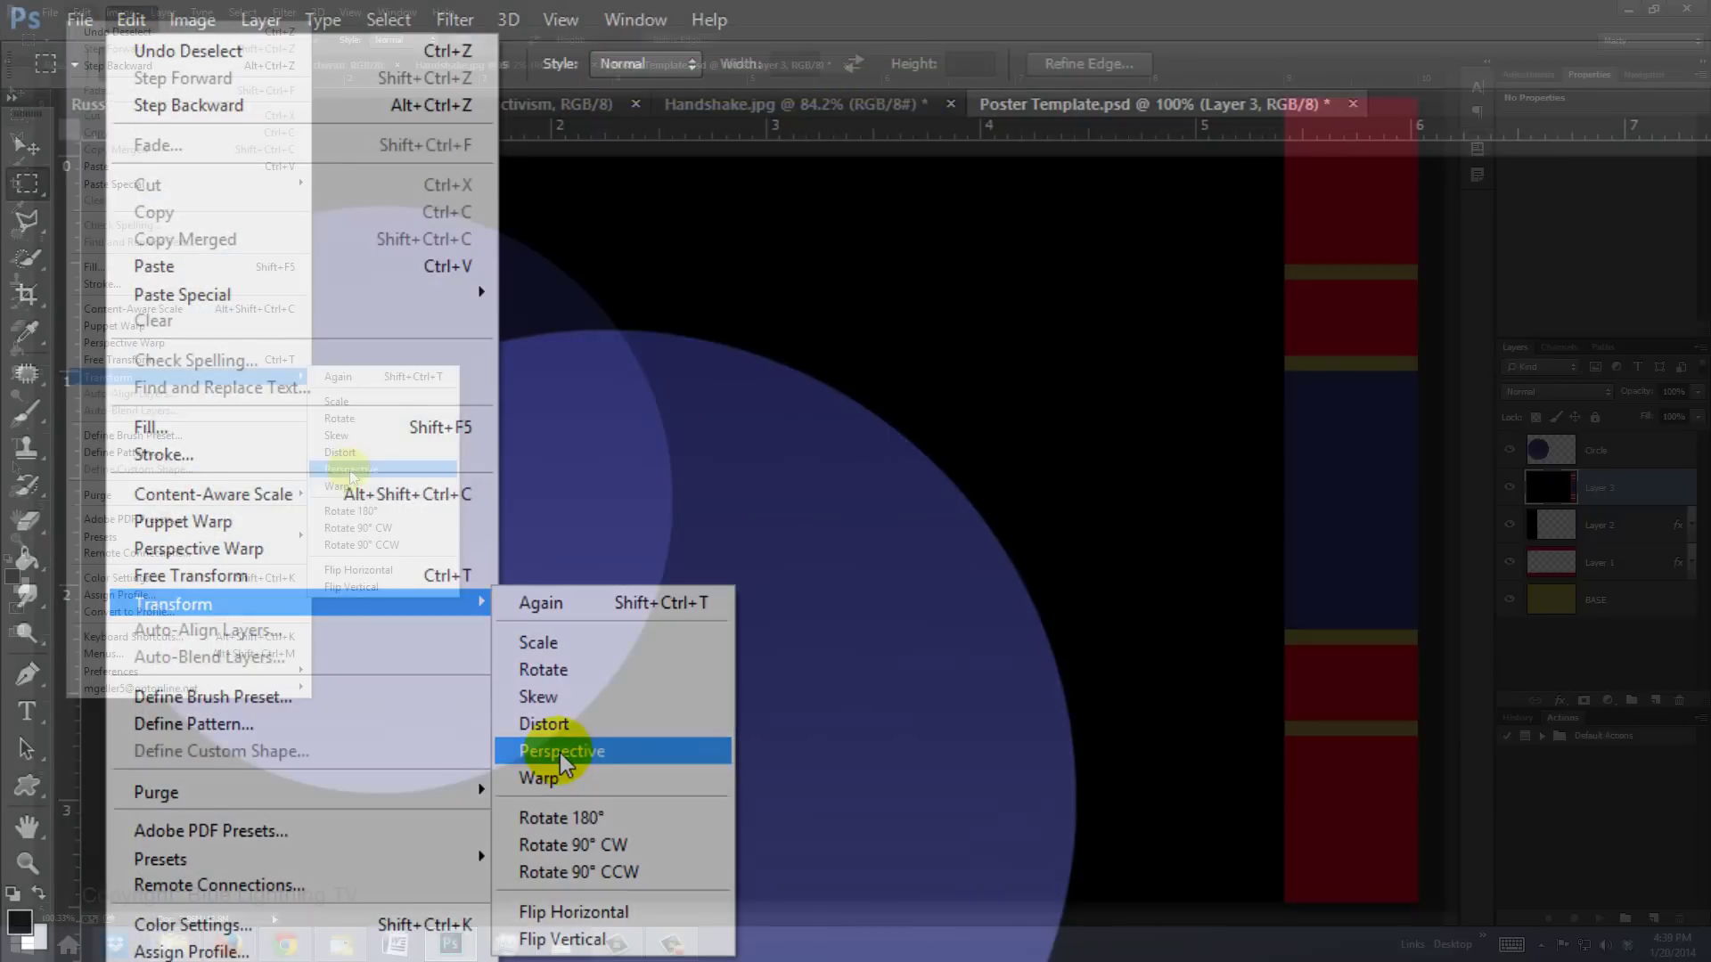
left_click(562, 753)
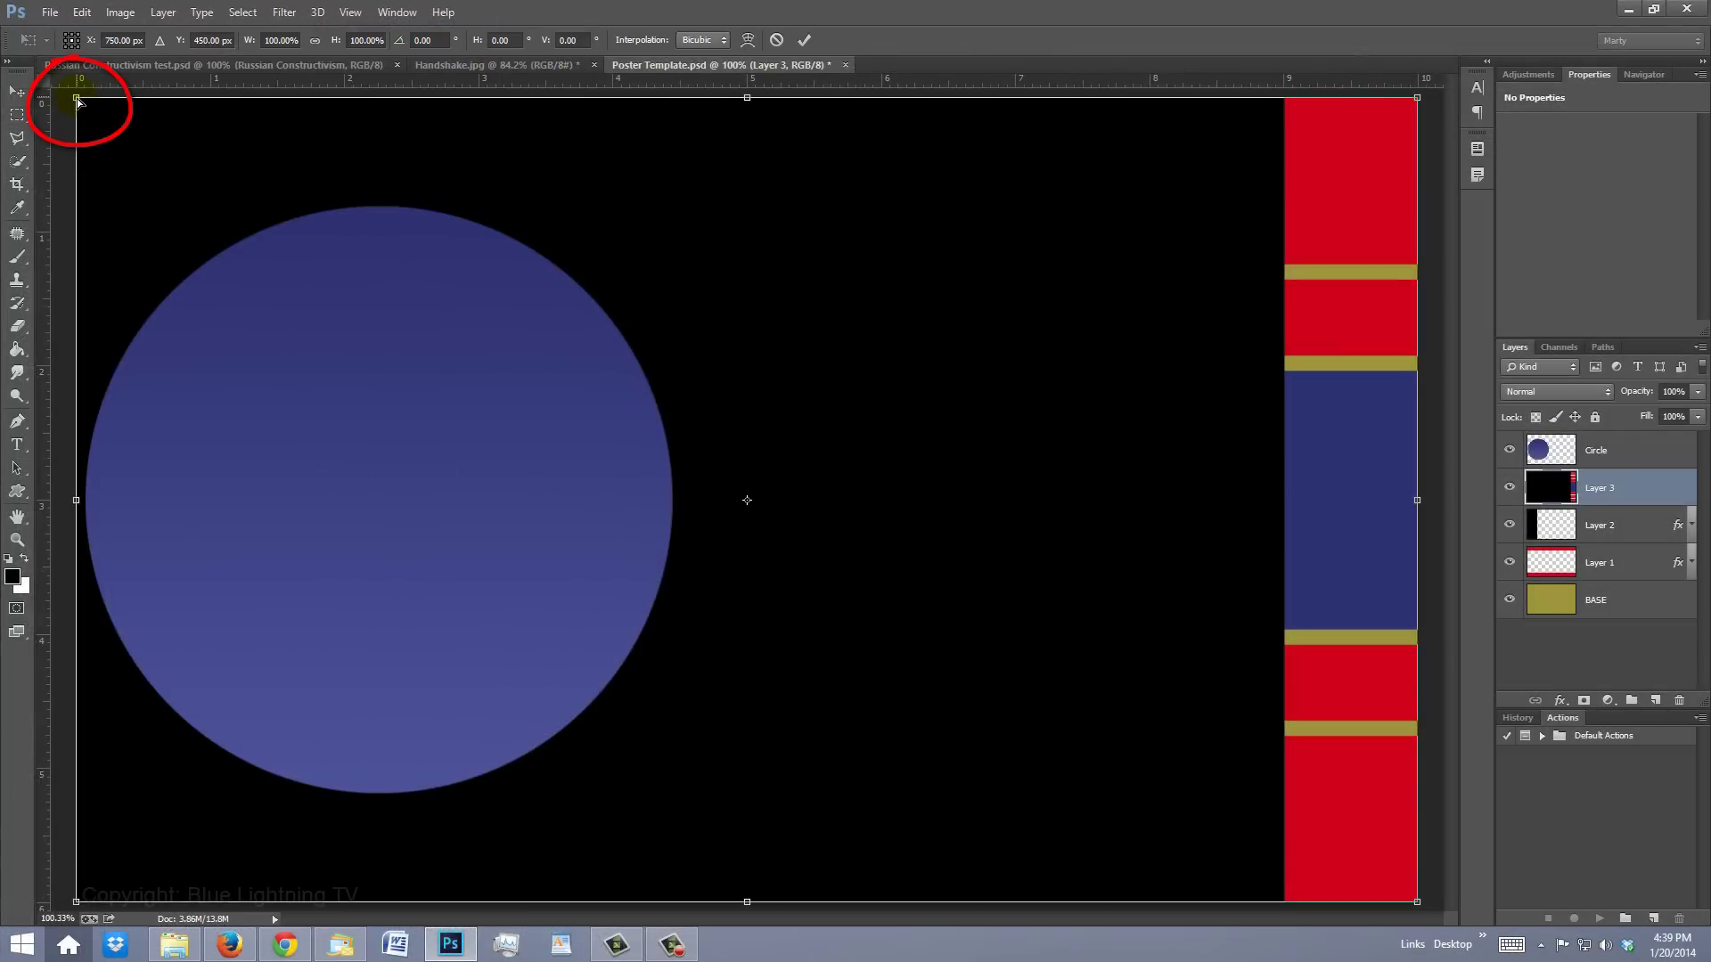
mouse_move(77, 100)
left_mouse_down()
mouse_move(107, 393)
mouse_move(107, 612)
mouse_move(88, 691)
left_mouse_up()
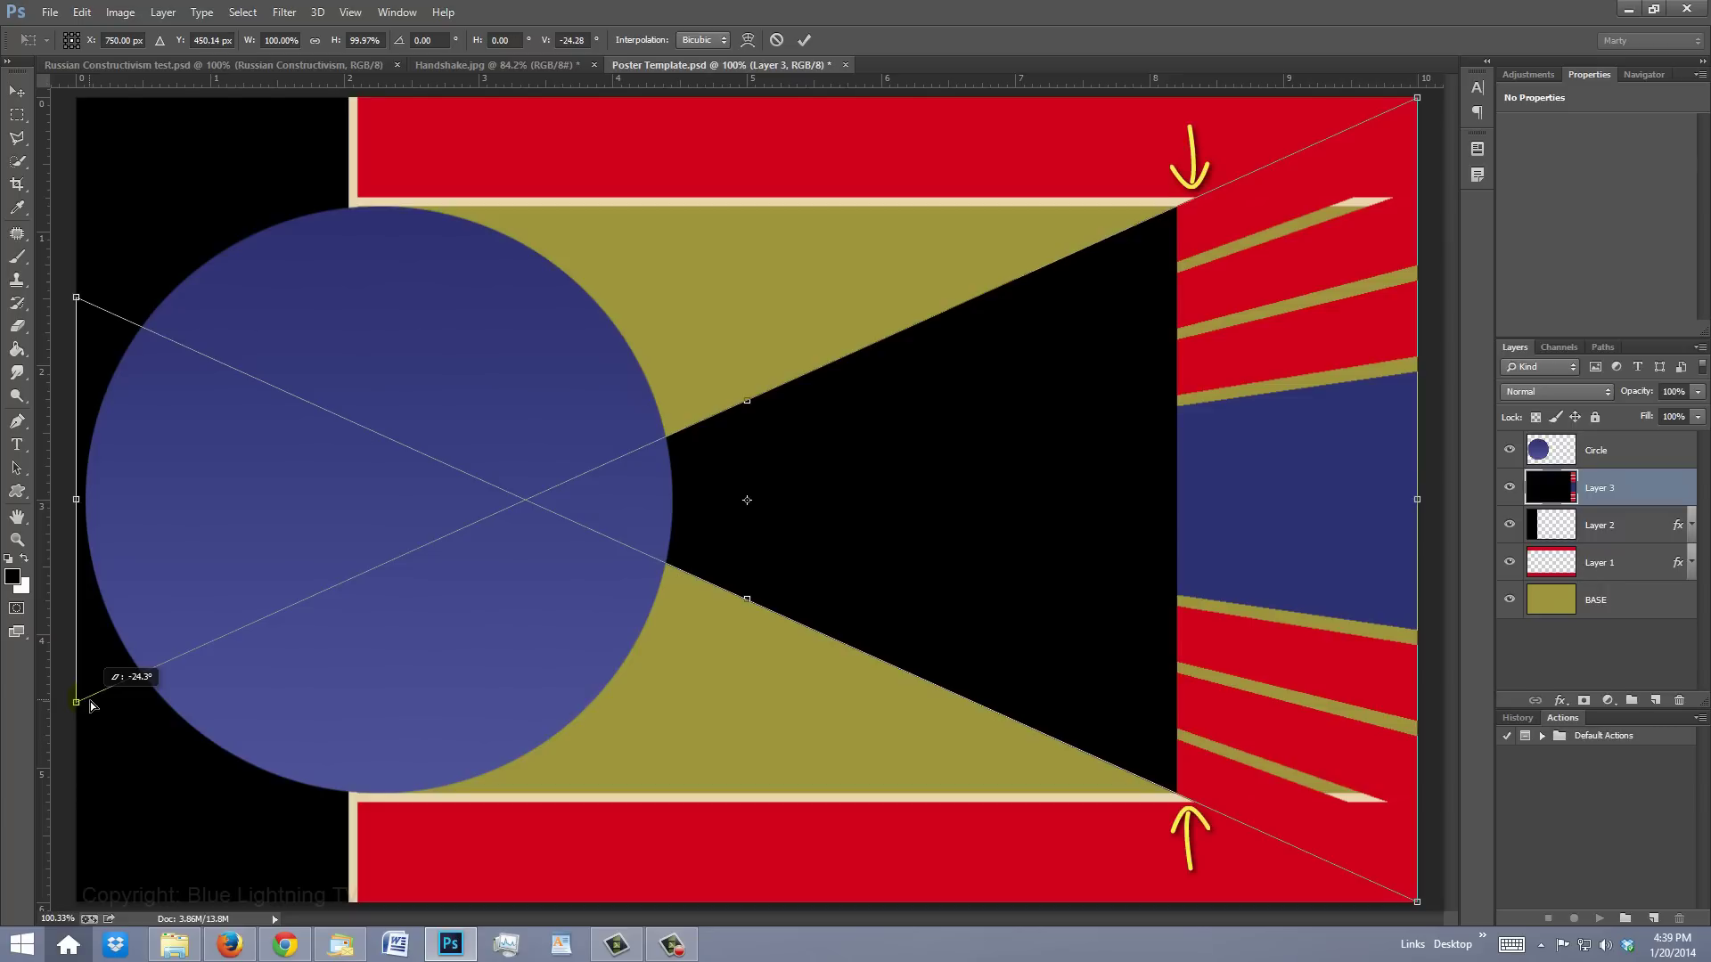
key("Return")
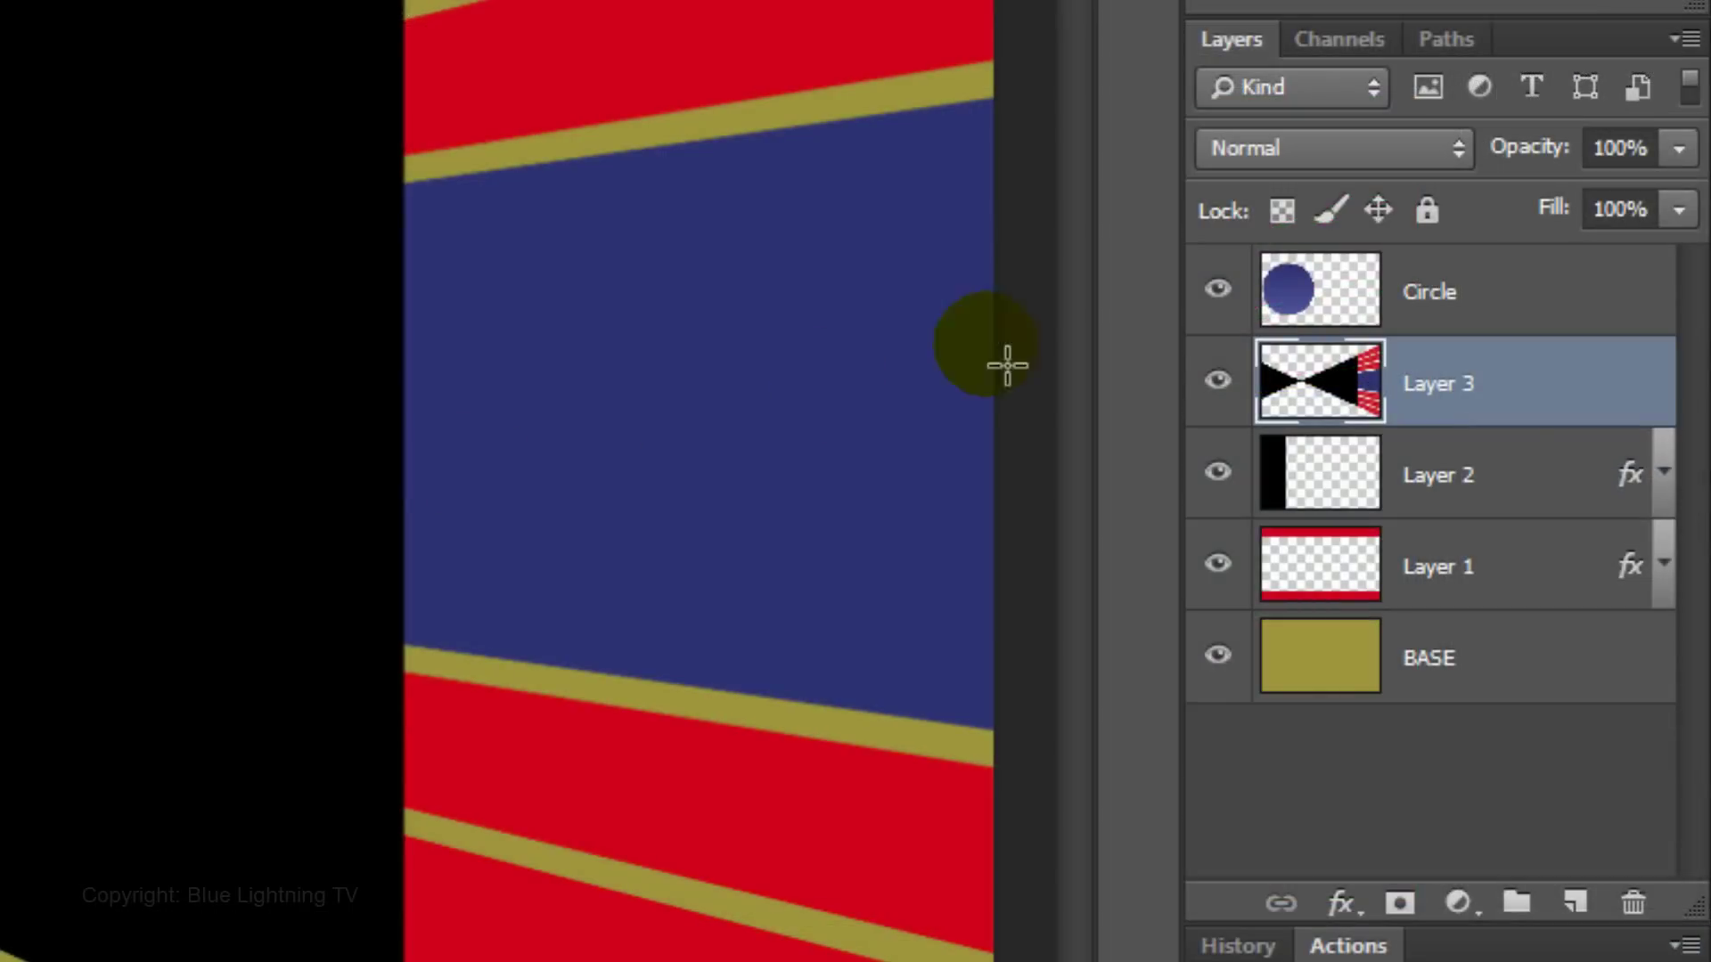
With the Circle layer temporarily hidden, delete everything on Layer 3 left of the point where the black triangles meet, and deselect
left_click(1217, 288)
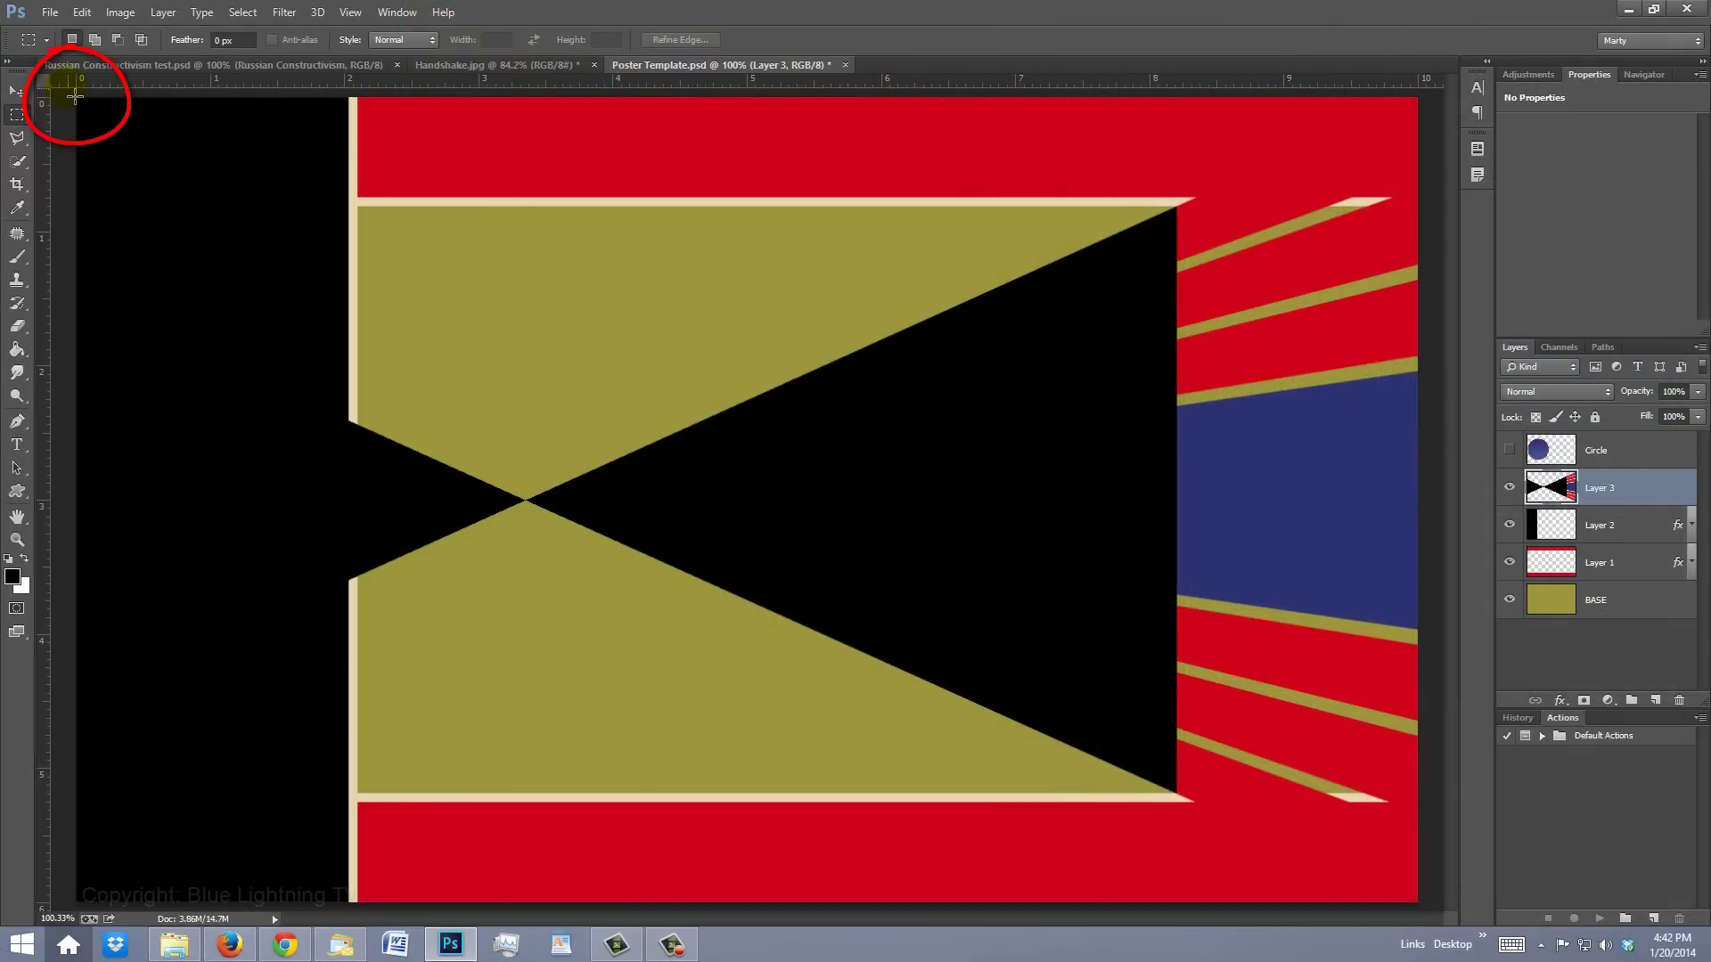
mouse_move(75, 101)
left_mouse_down()
mouse_move(227, 218)
mouse_move(506, 895)
mouse_move(525, 900)
left_mouse_up()
key("Delete")
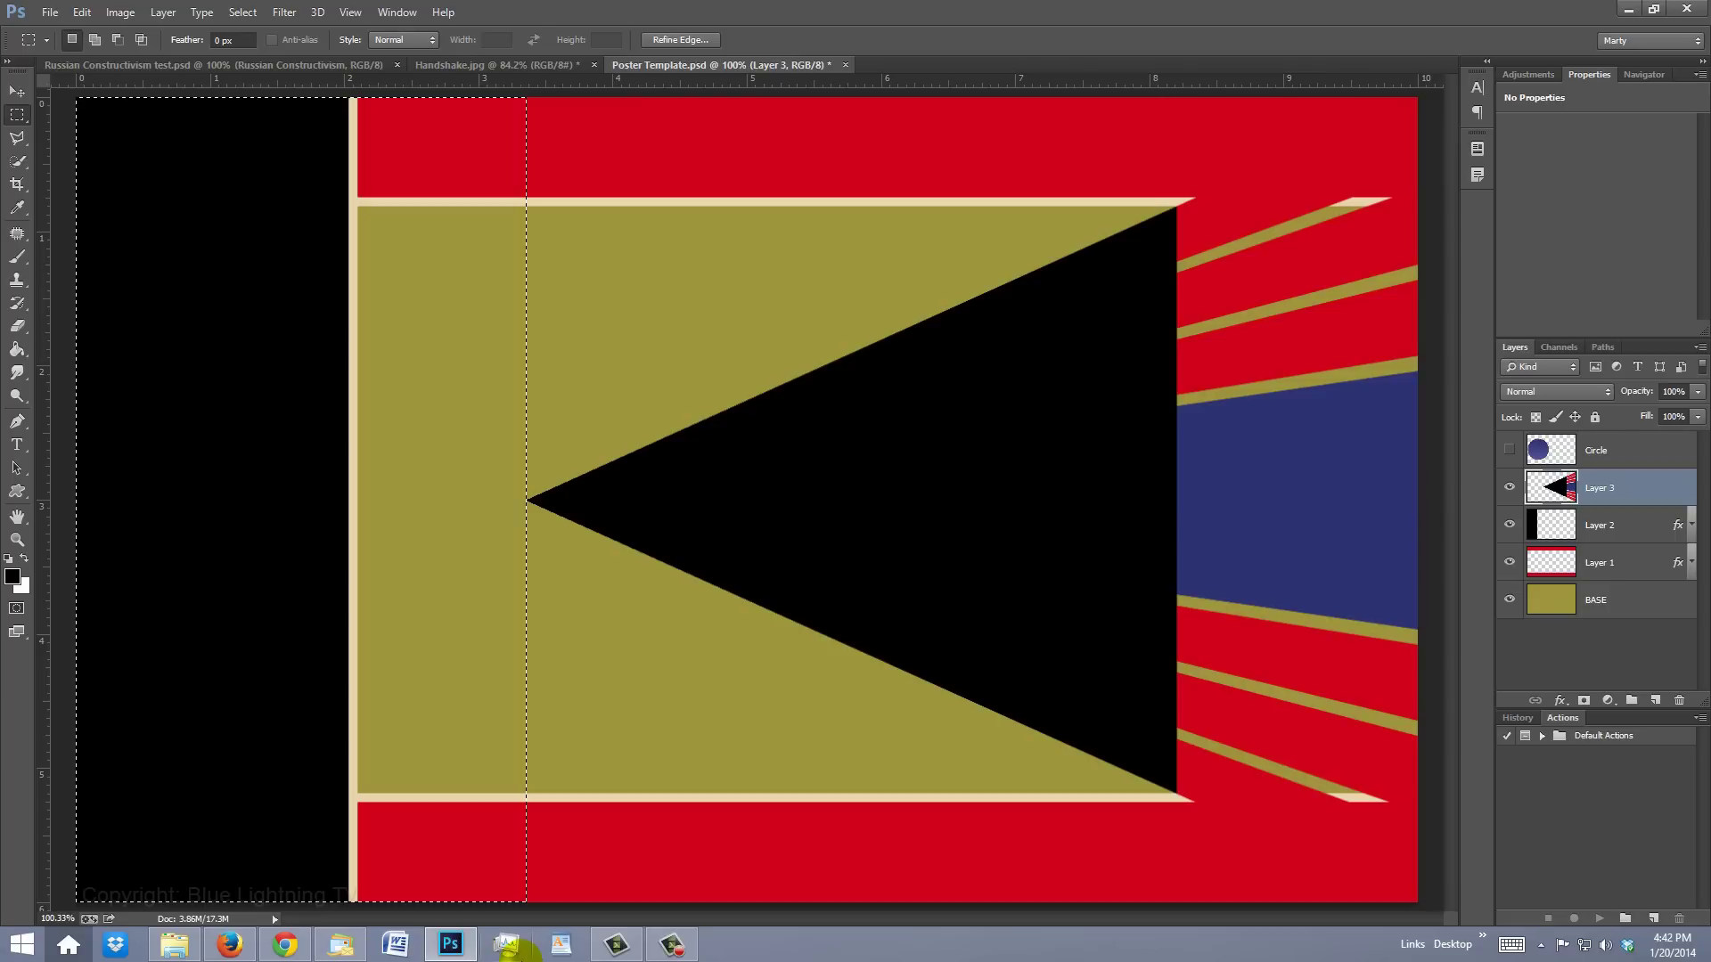
key("ctrl+d")
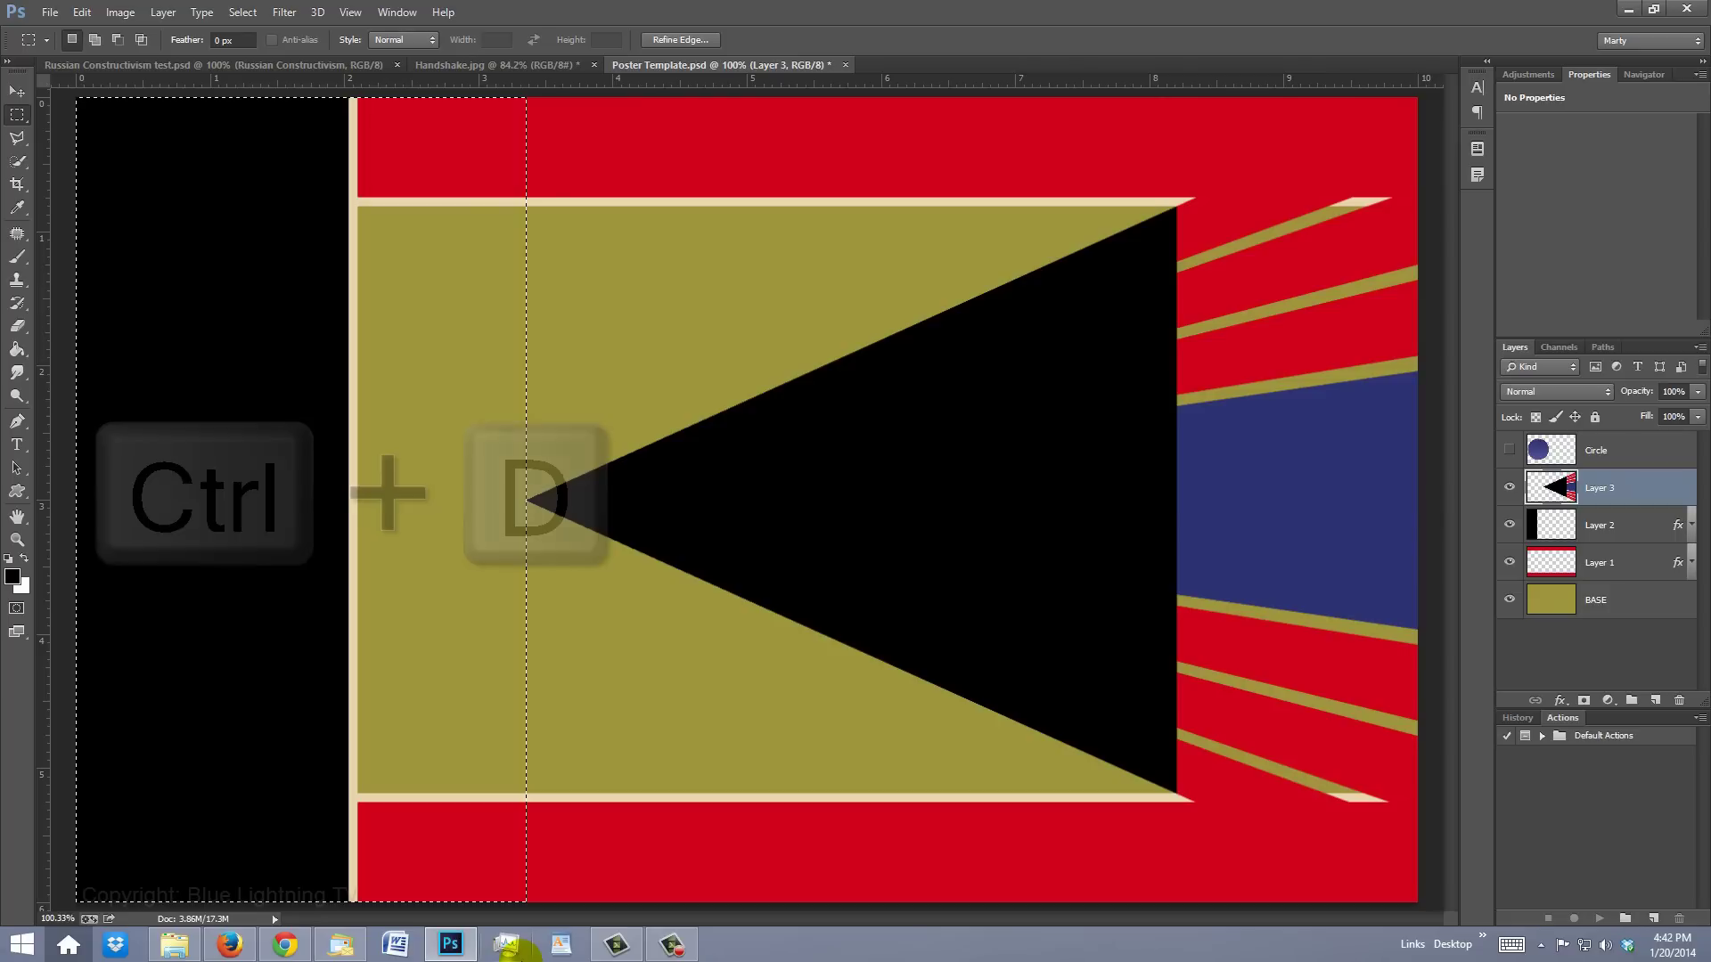
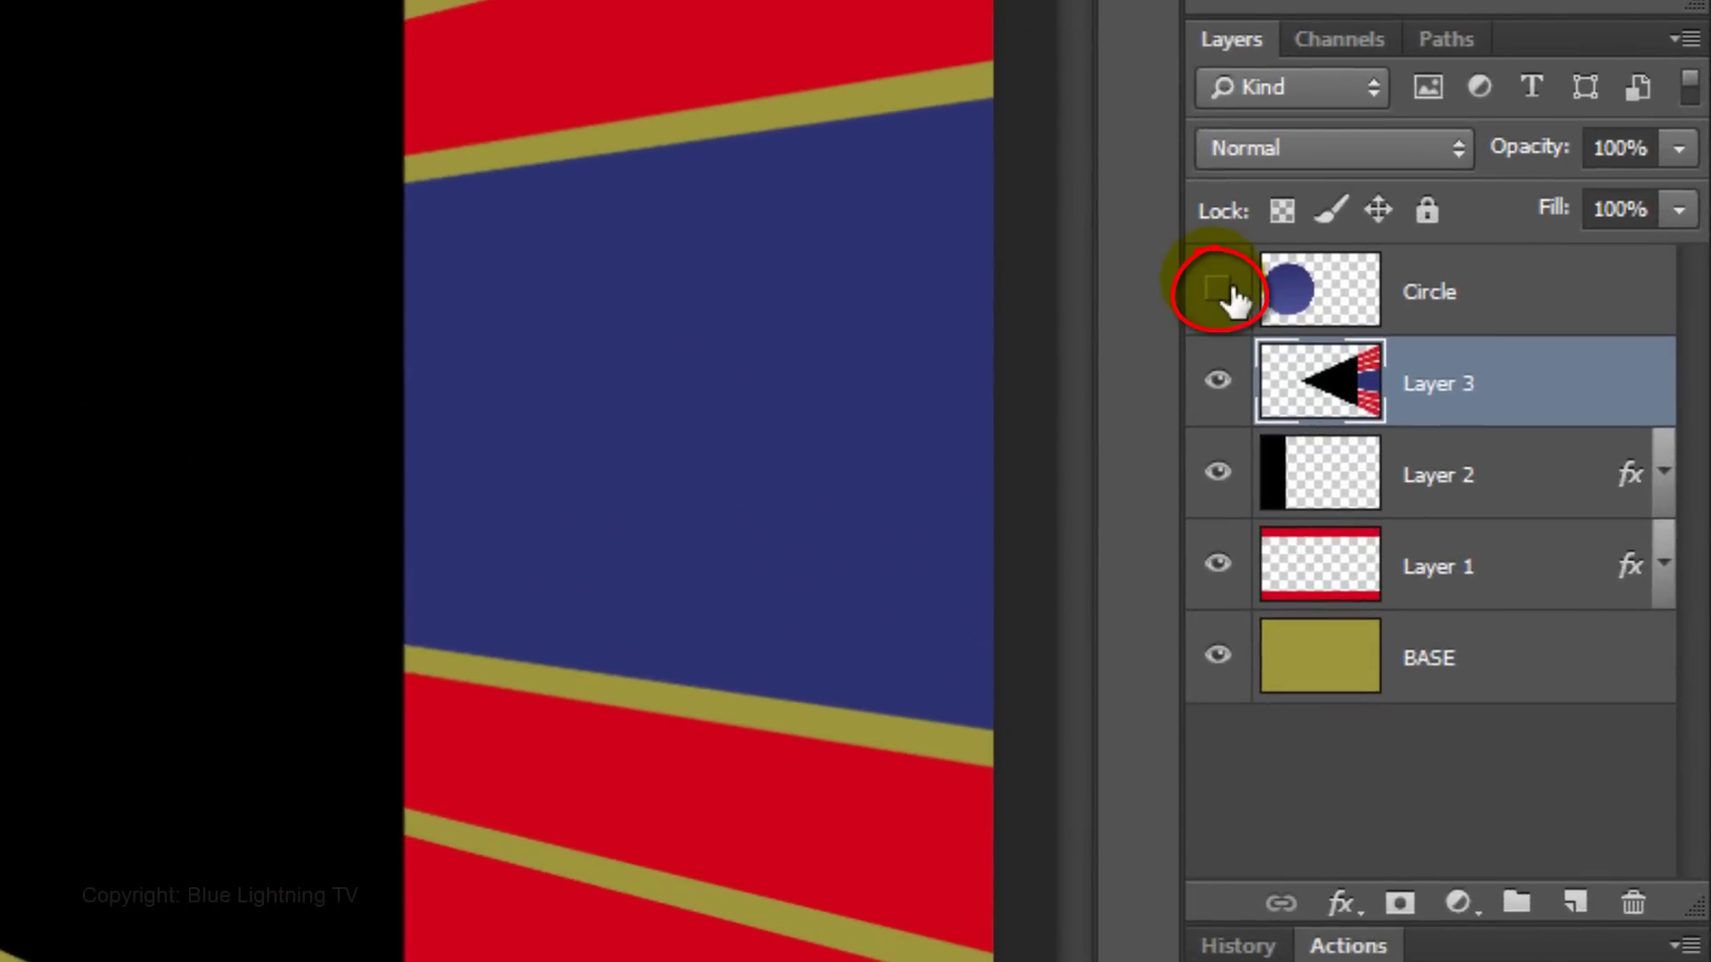
left_click(1218, 290)
Add a 10 px outside Stroke to Layer 3 in the cream color #edd8ae sampled from the poster's horizontal border line
left_click(1347, 388, "ctrl")
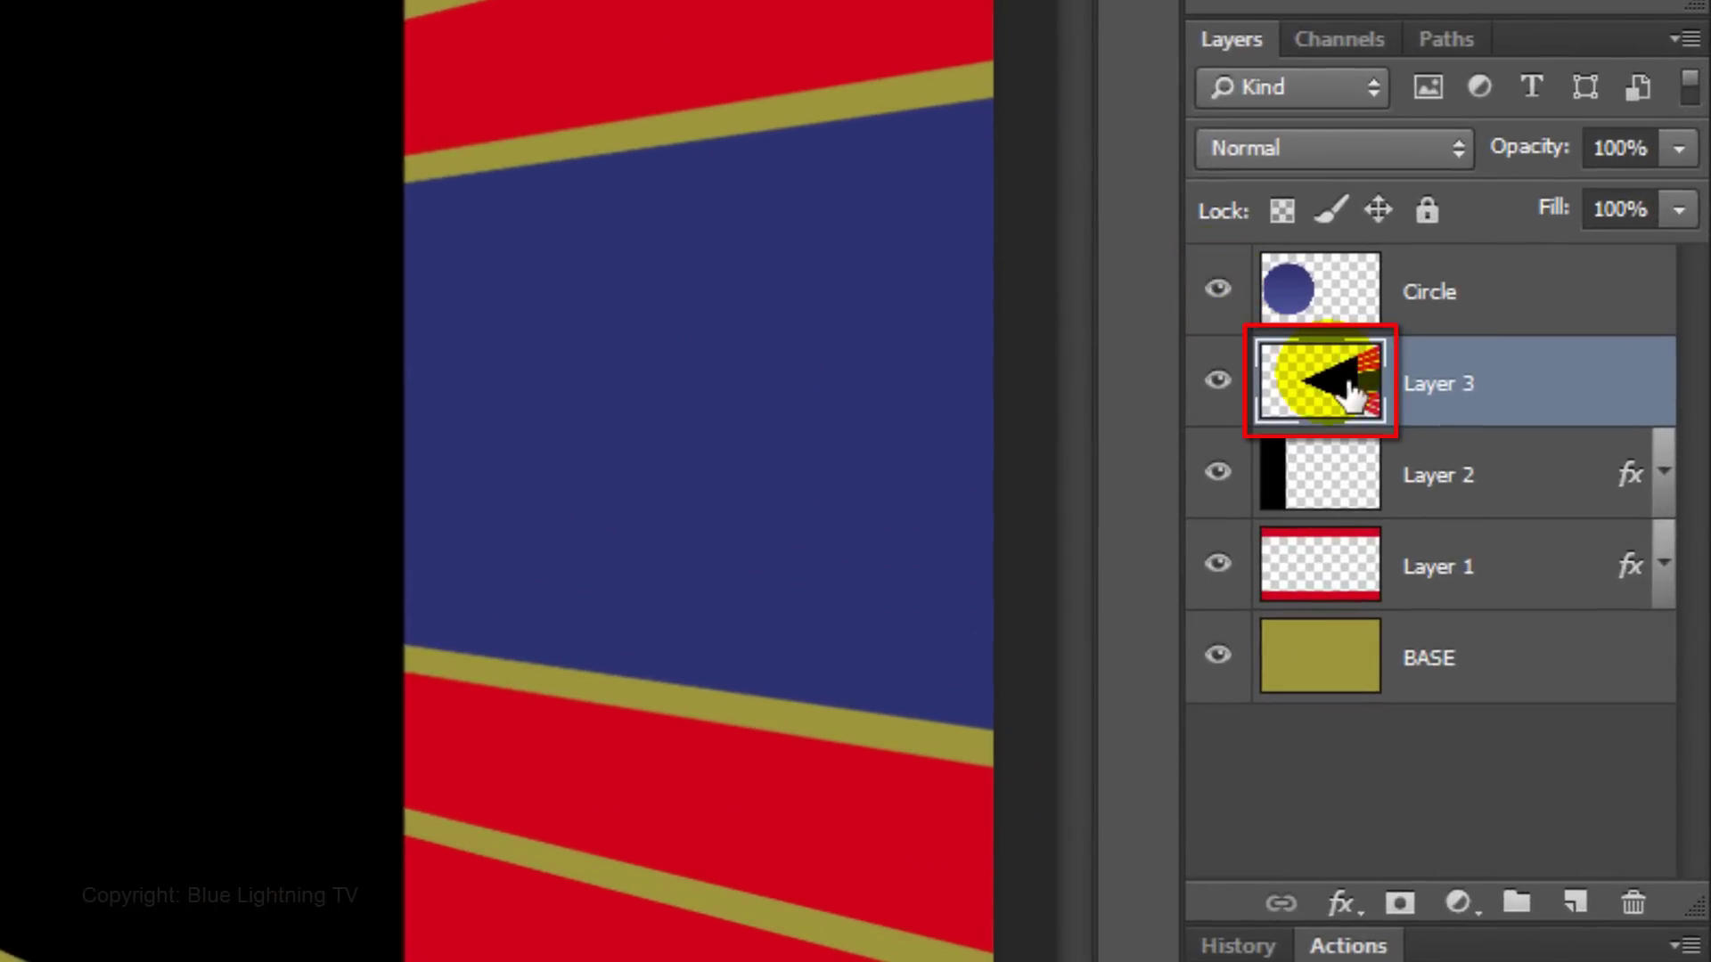
double_click(1350, 392)
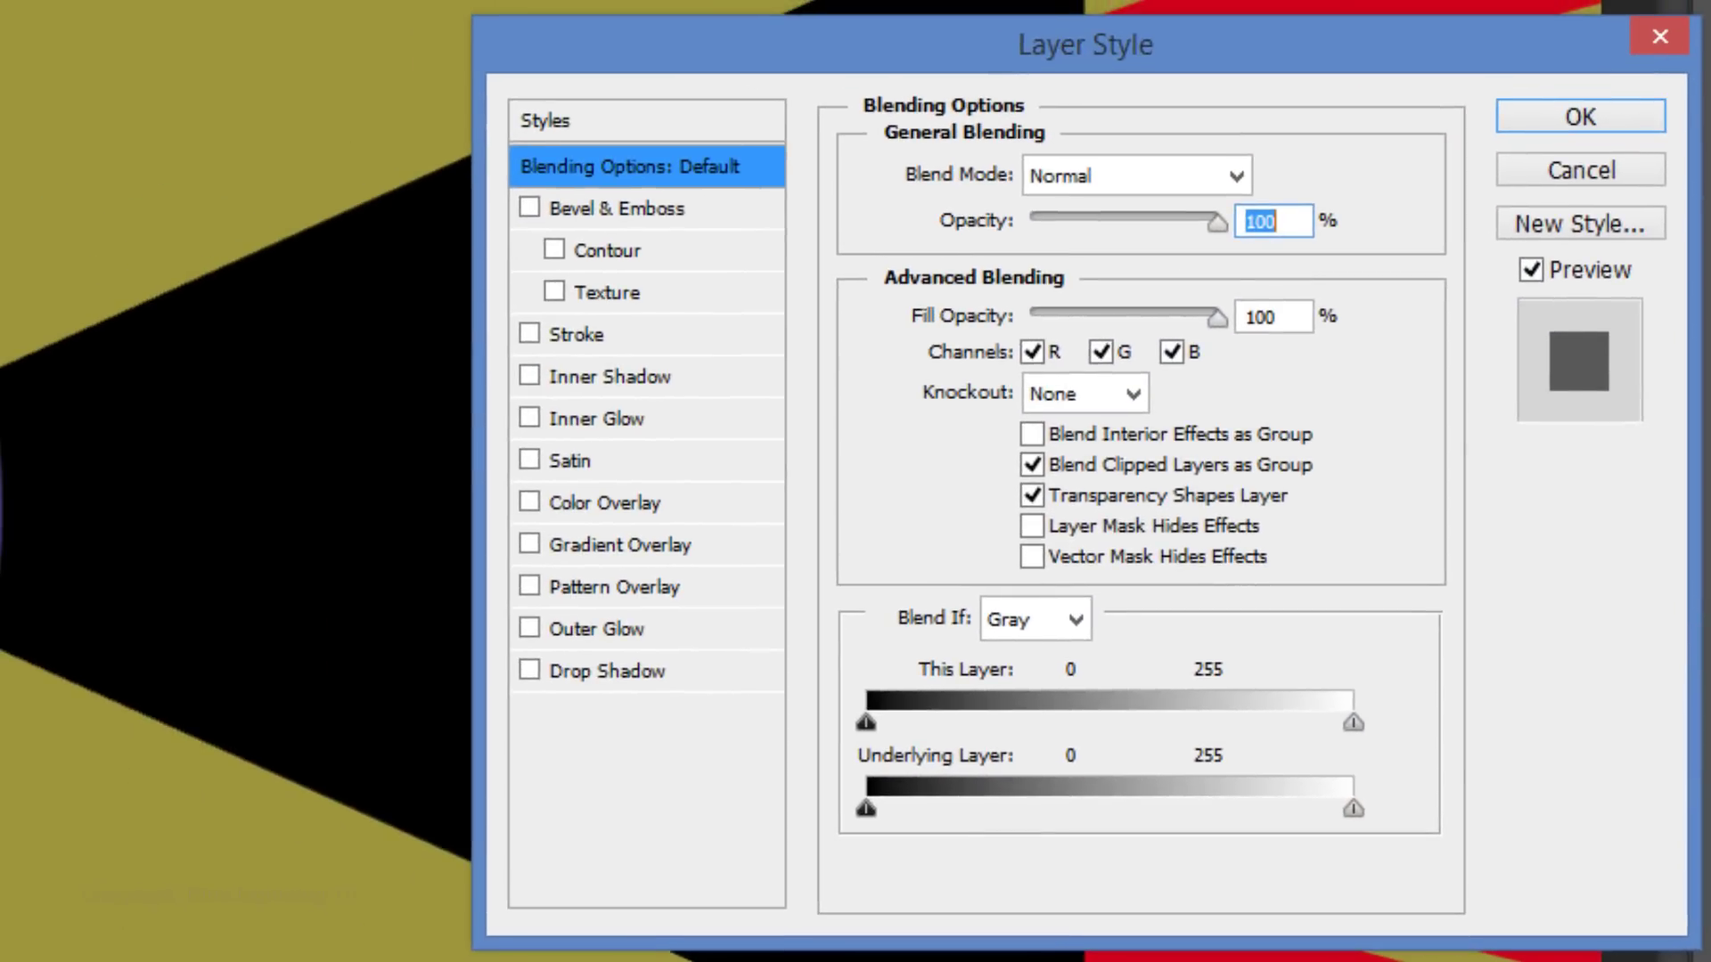
left_click(609, 336)
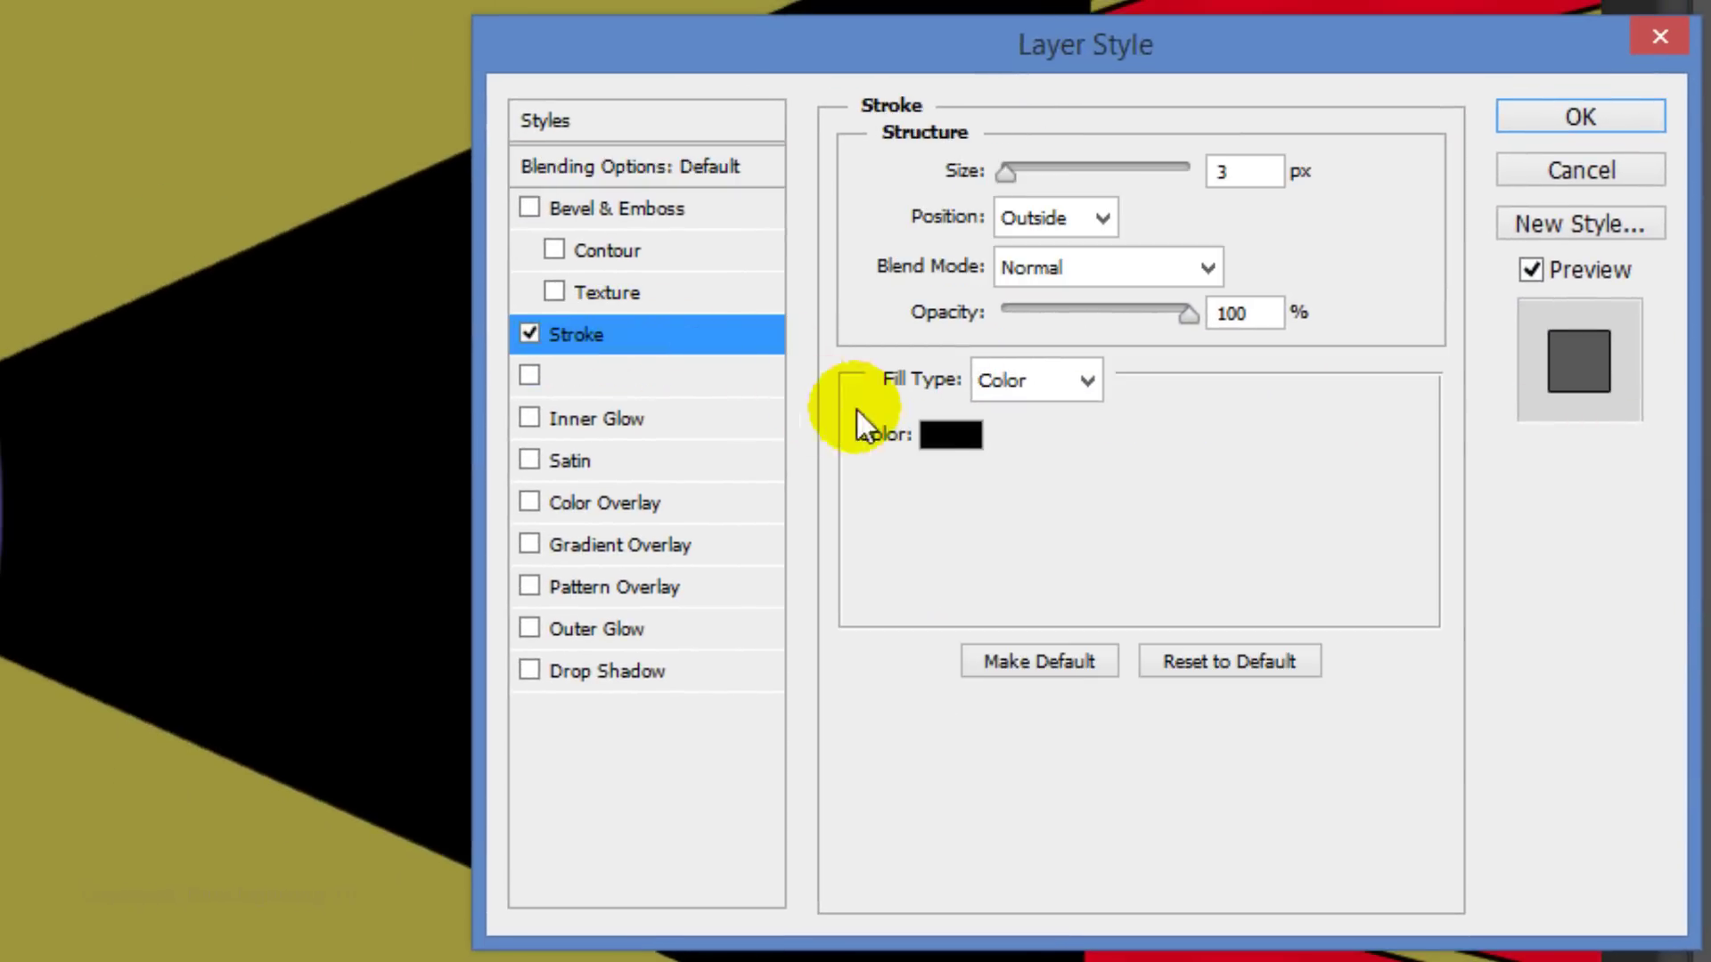
left_click(946, 437)
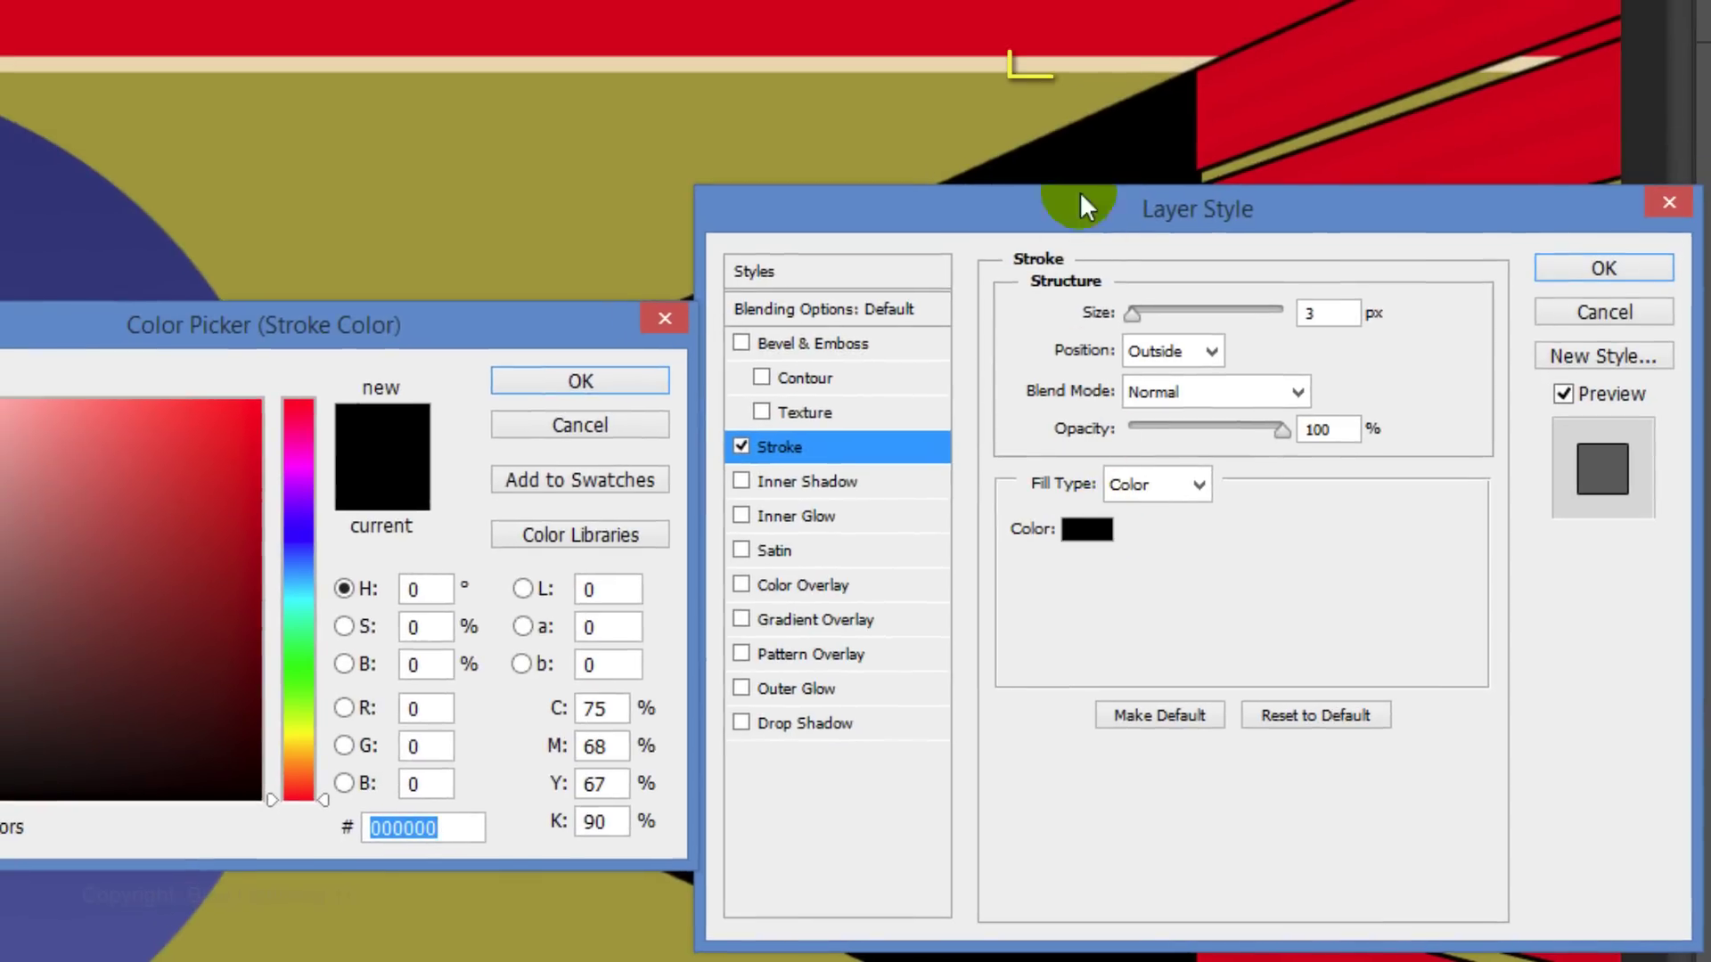
left_click(1069, 64)
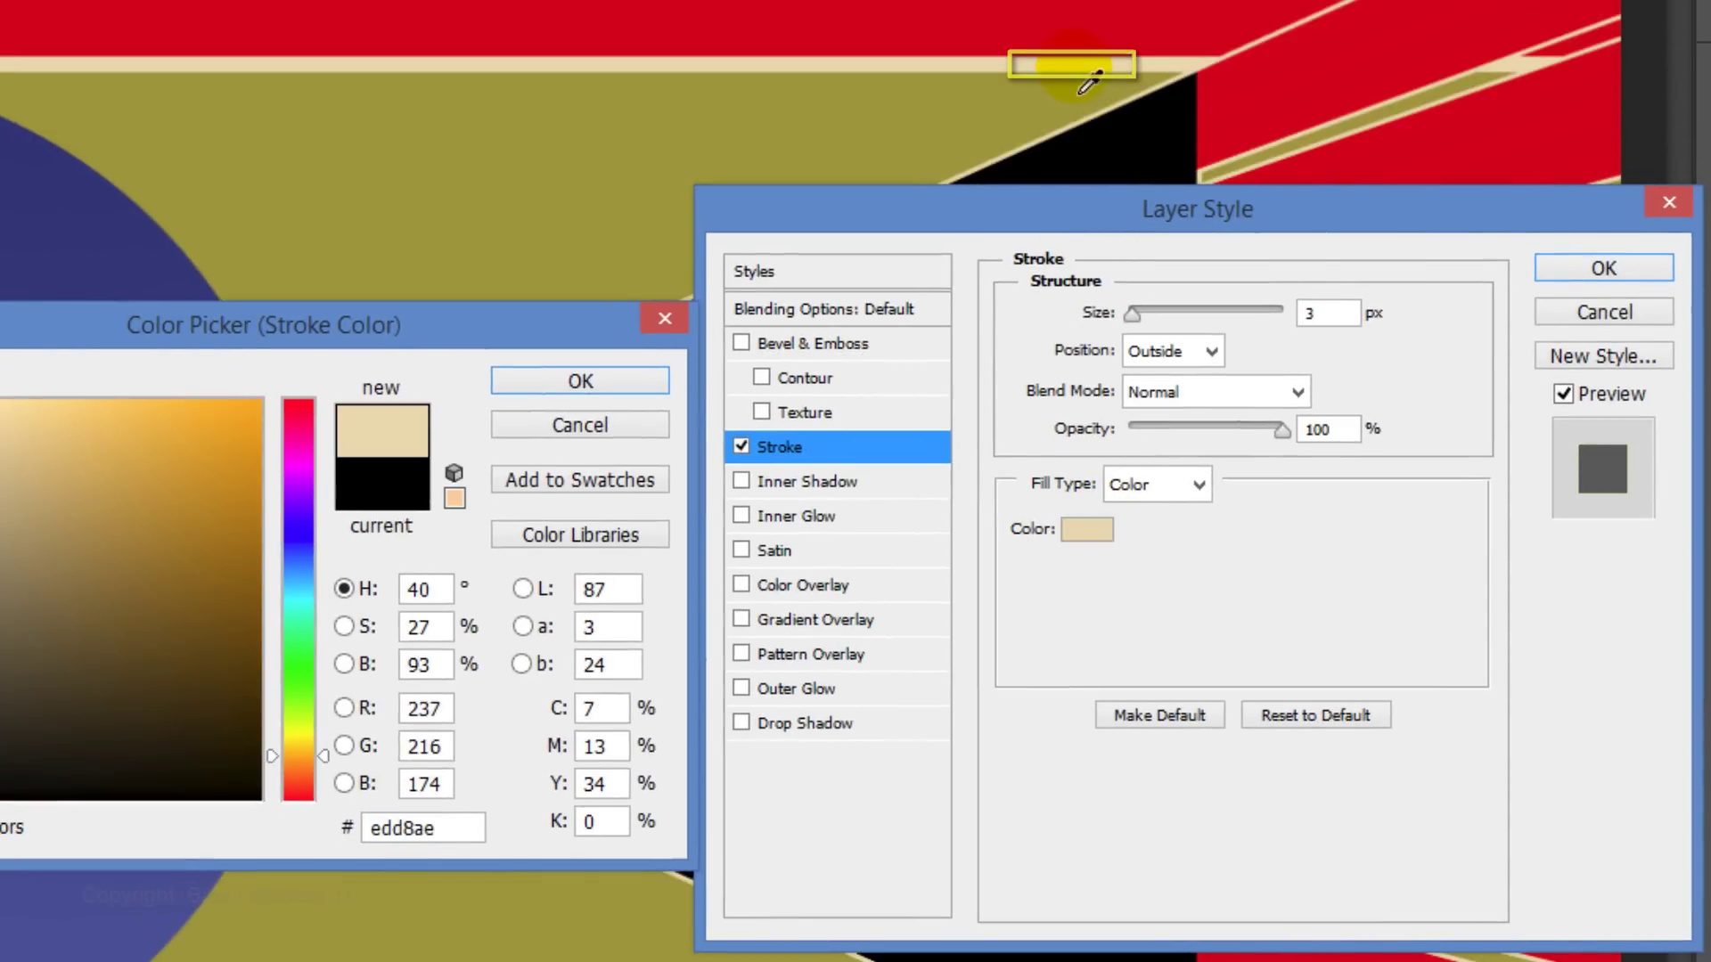
left_click(618, 376)
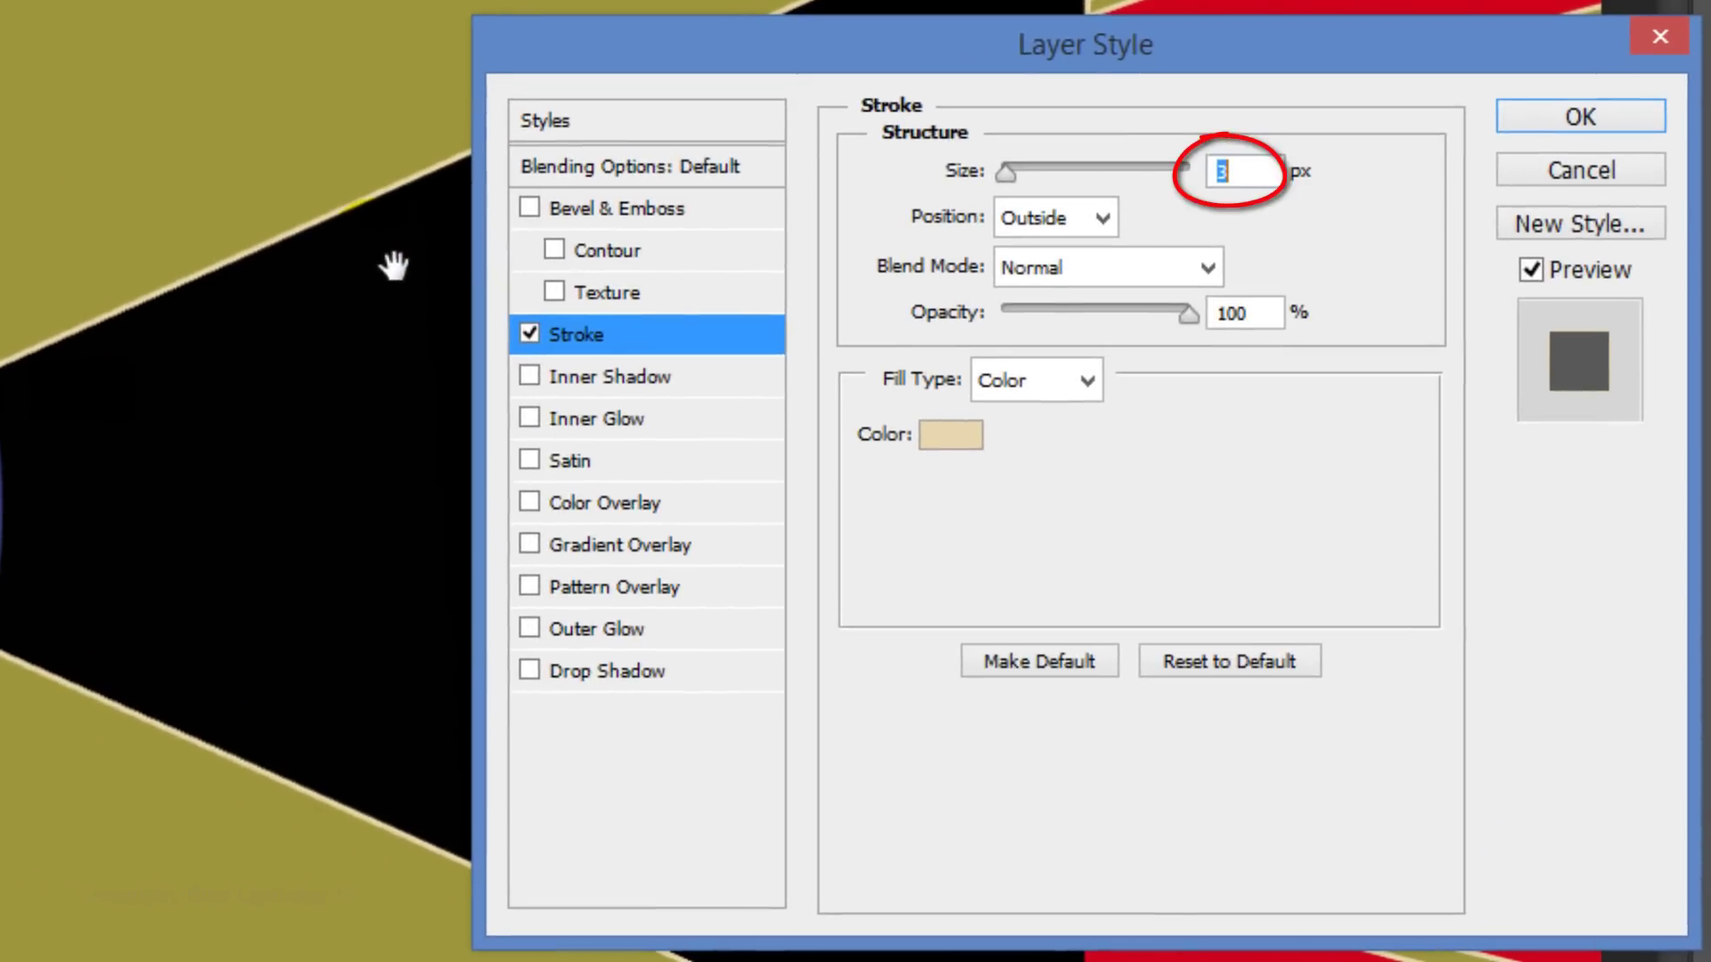
type("10")
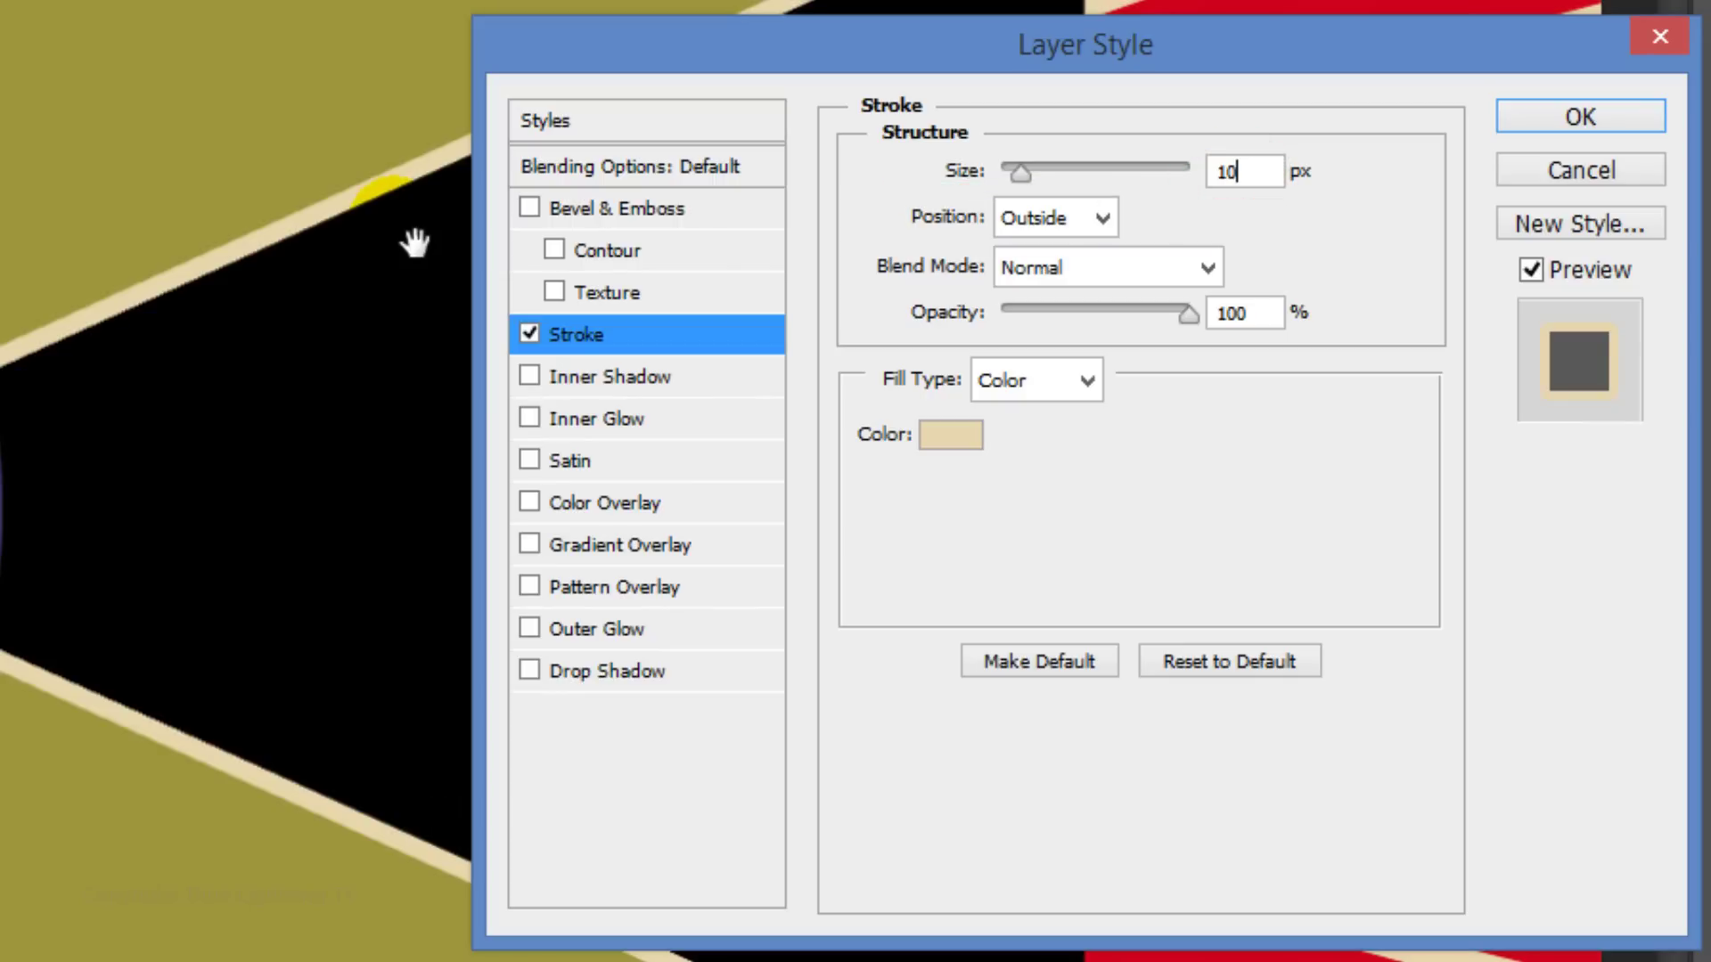
key("Return")
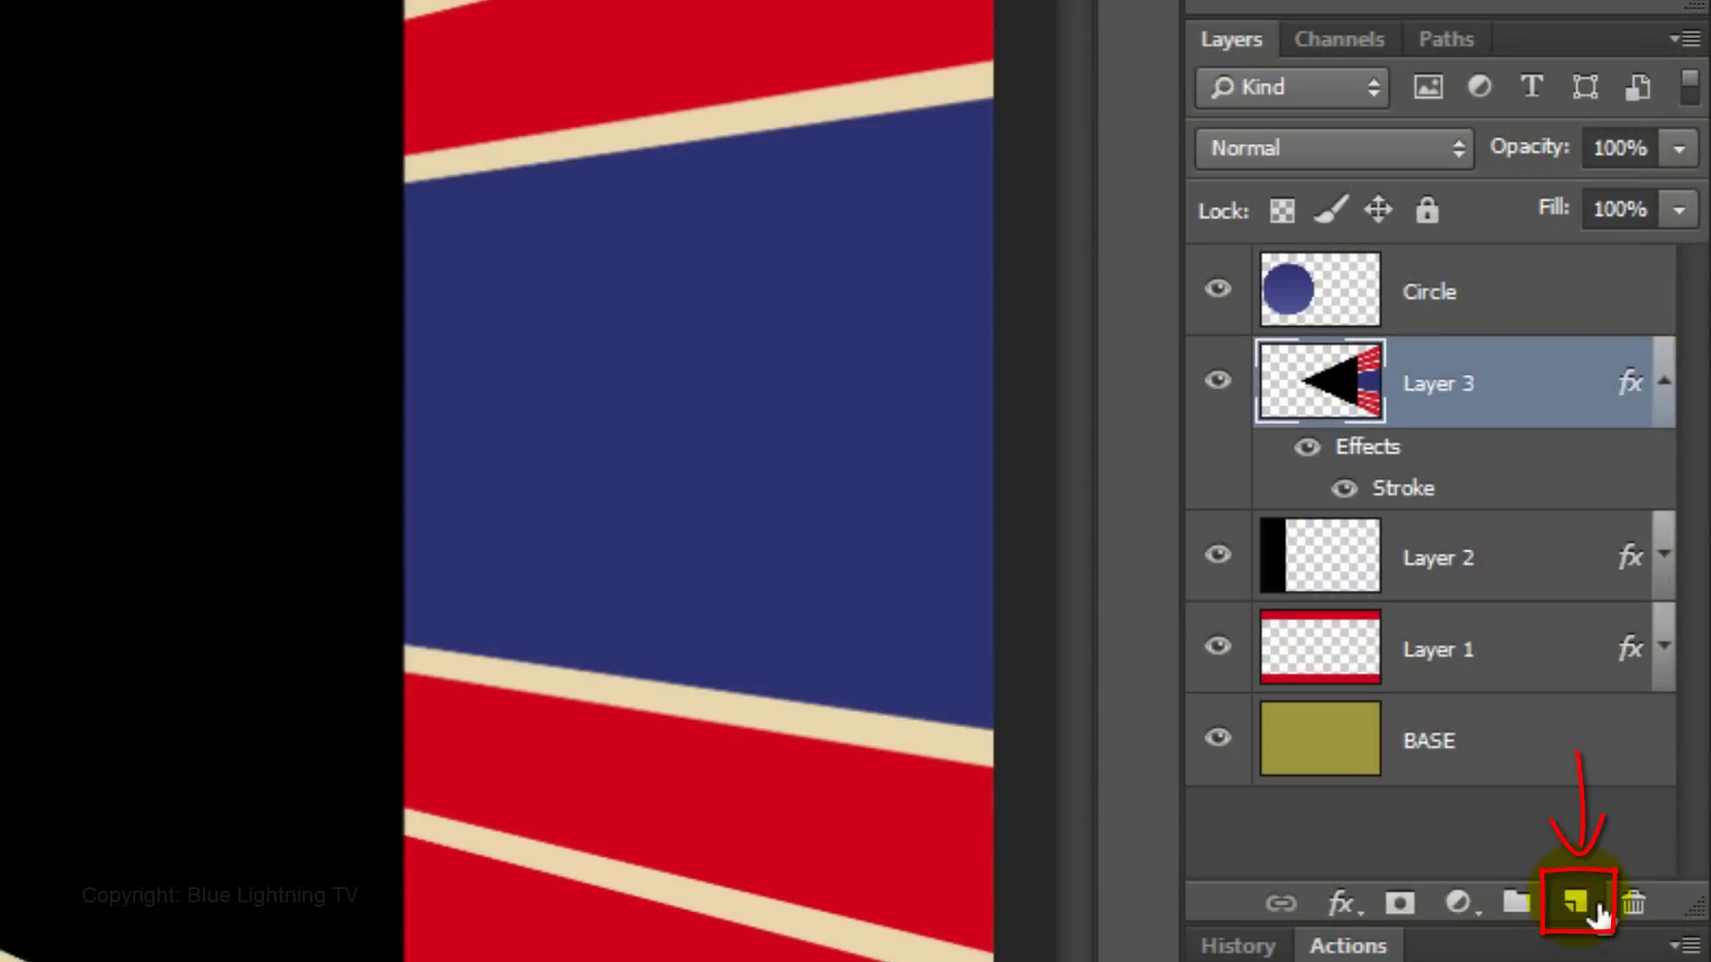
Add a new layer above Layer 3 and marquee-select the cream diagonal above the black triangle's upper-right corner, using overlapping rectangles down to the horizontal line's upper edge
left_click(1595, 904)
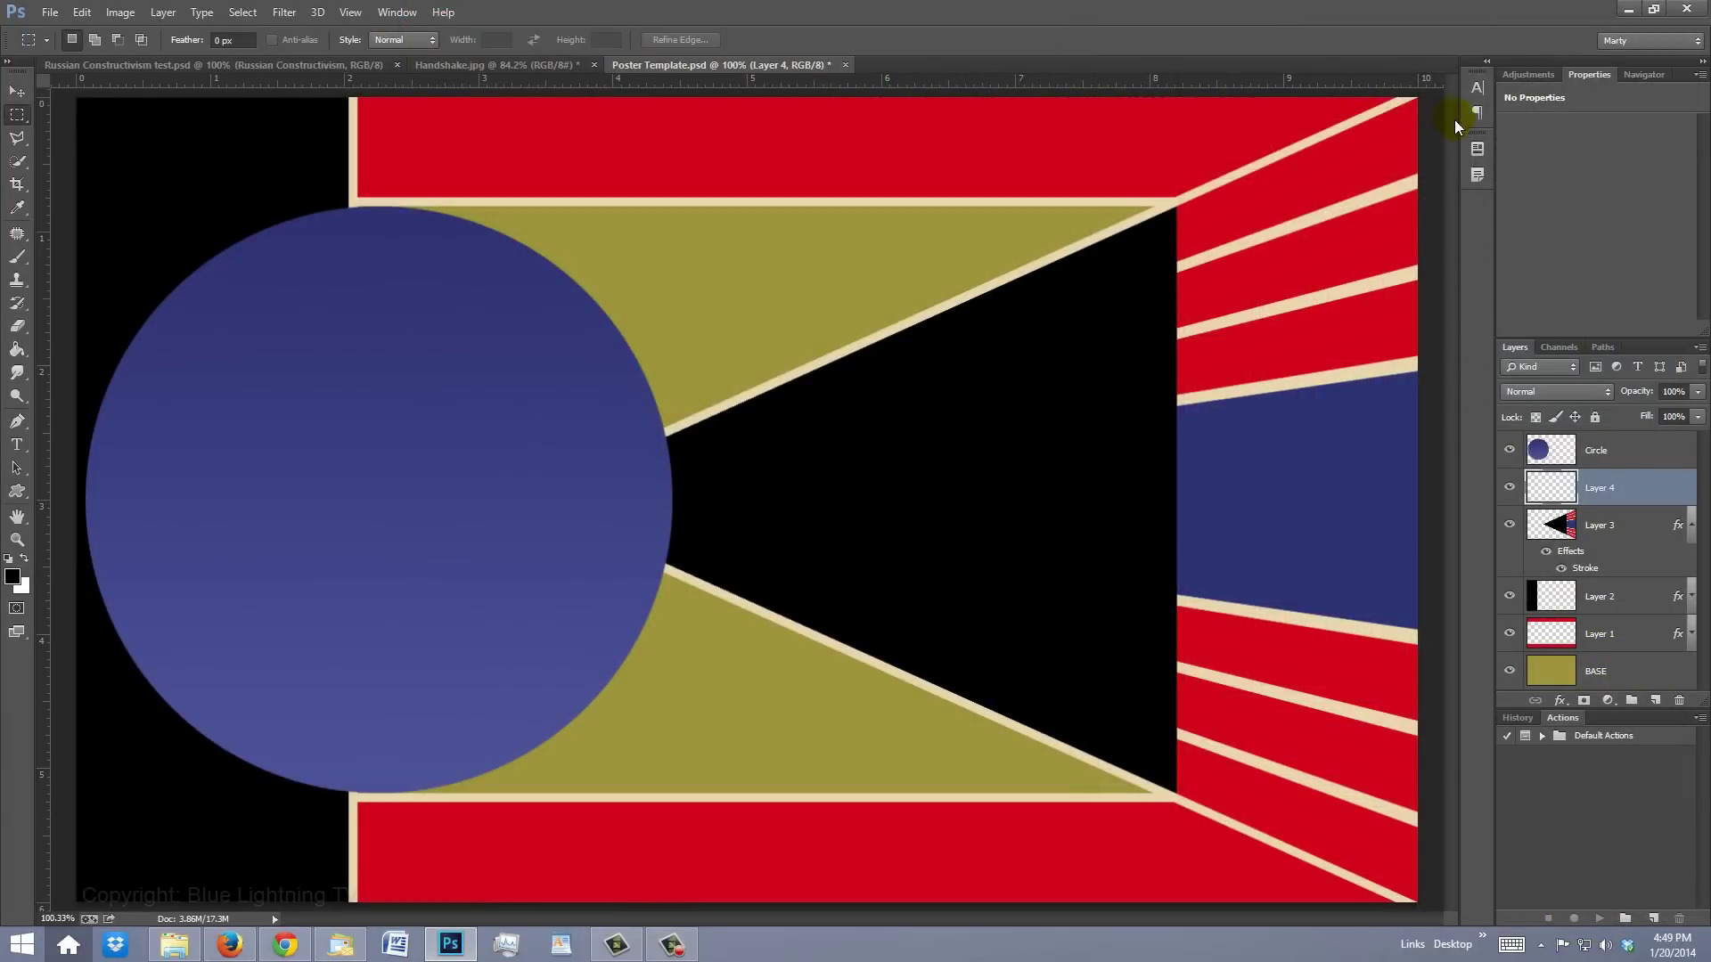
key("z")
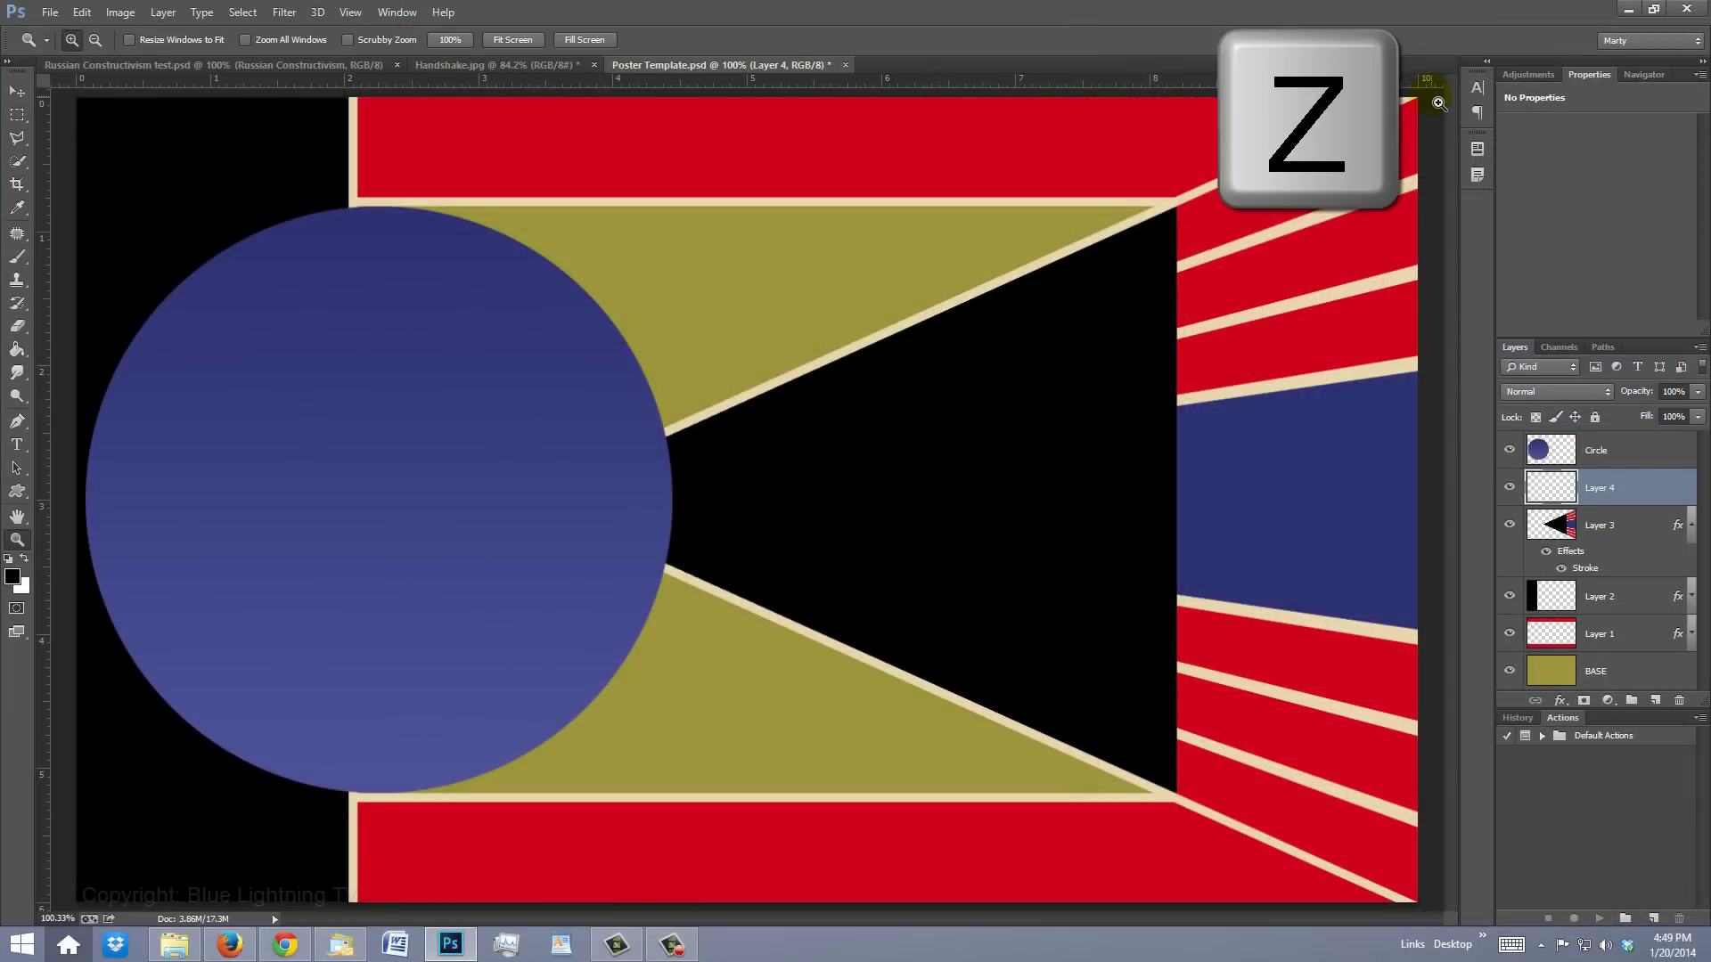
left_click_drag(1423, 109, 1068, 260)
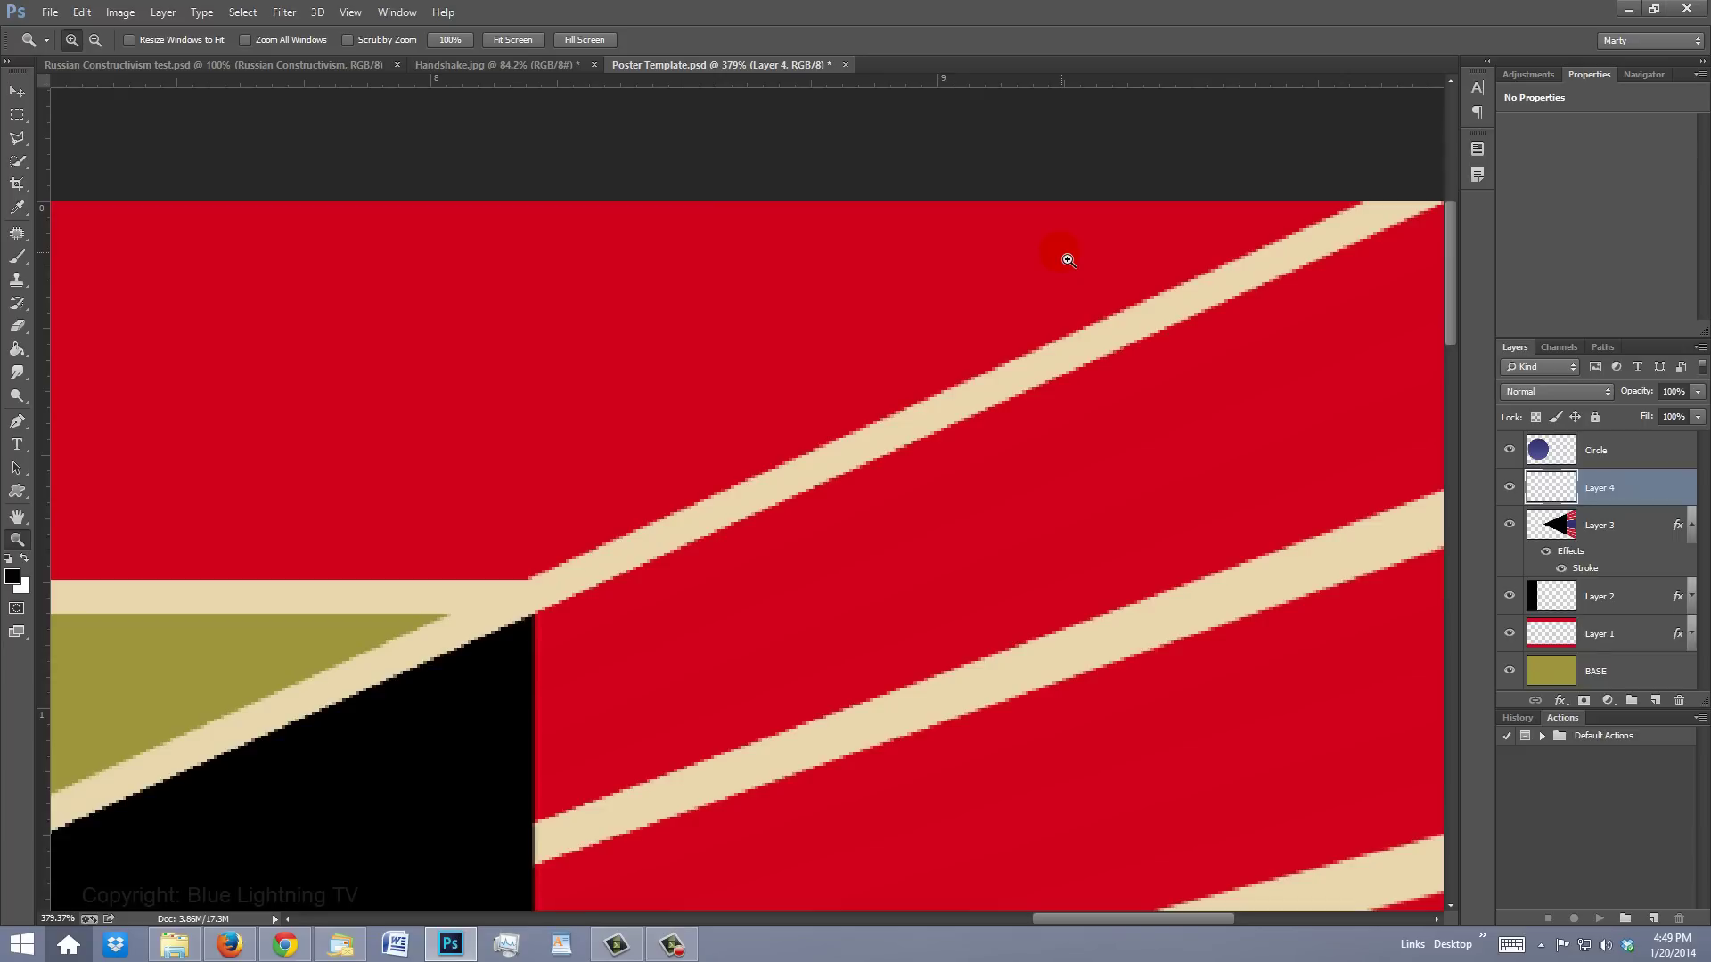
key("space")
left_click_drag(1066, 256, 968, 255)
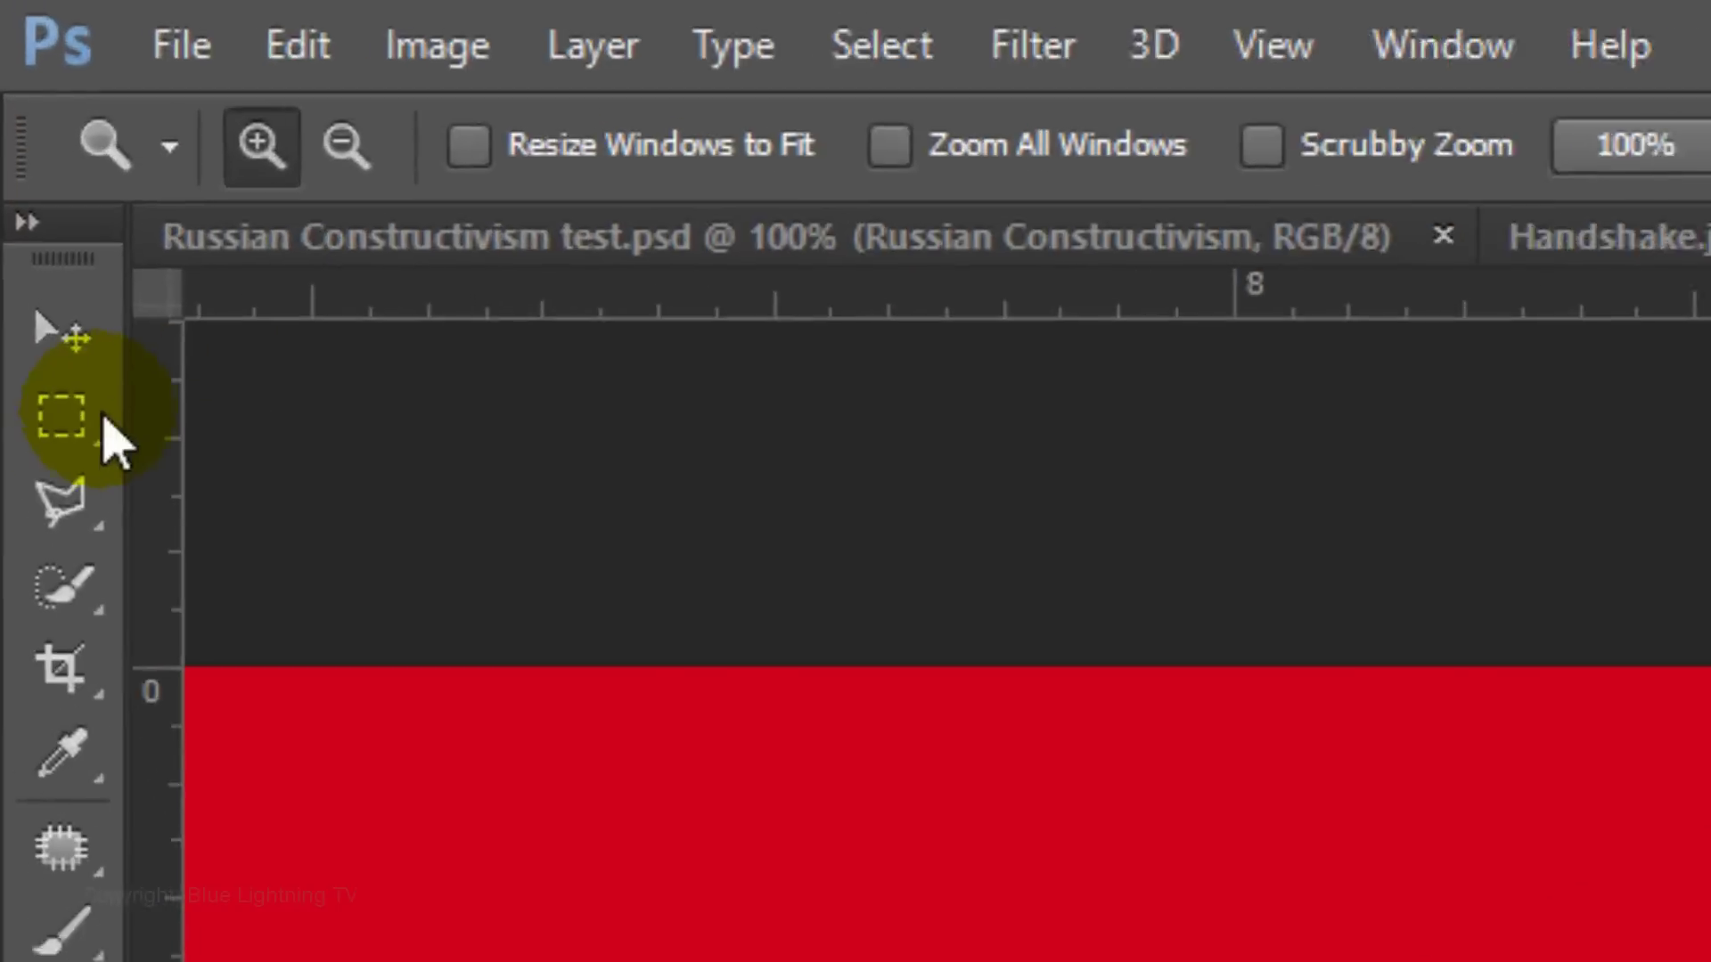
left_click(19, 113)
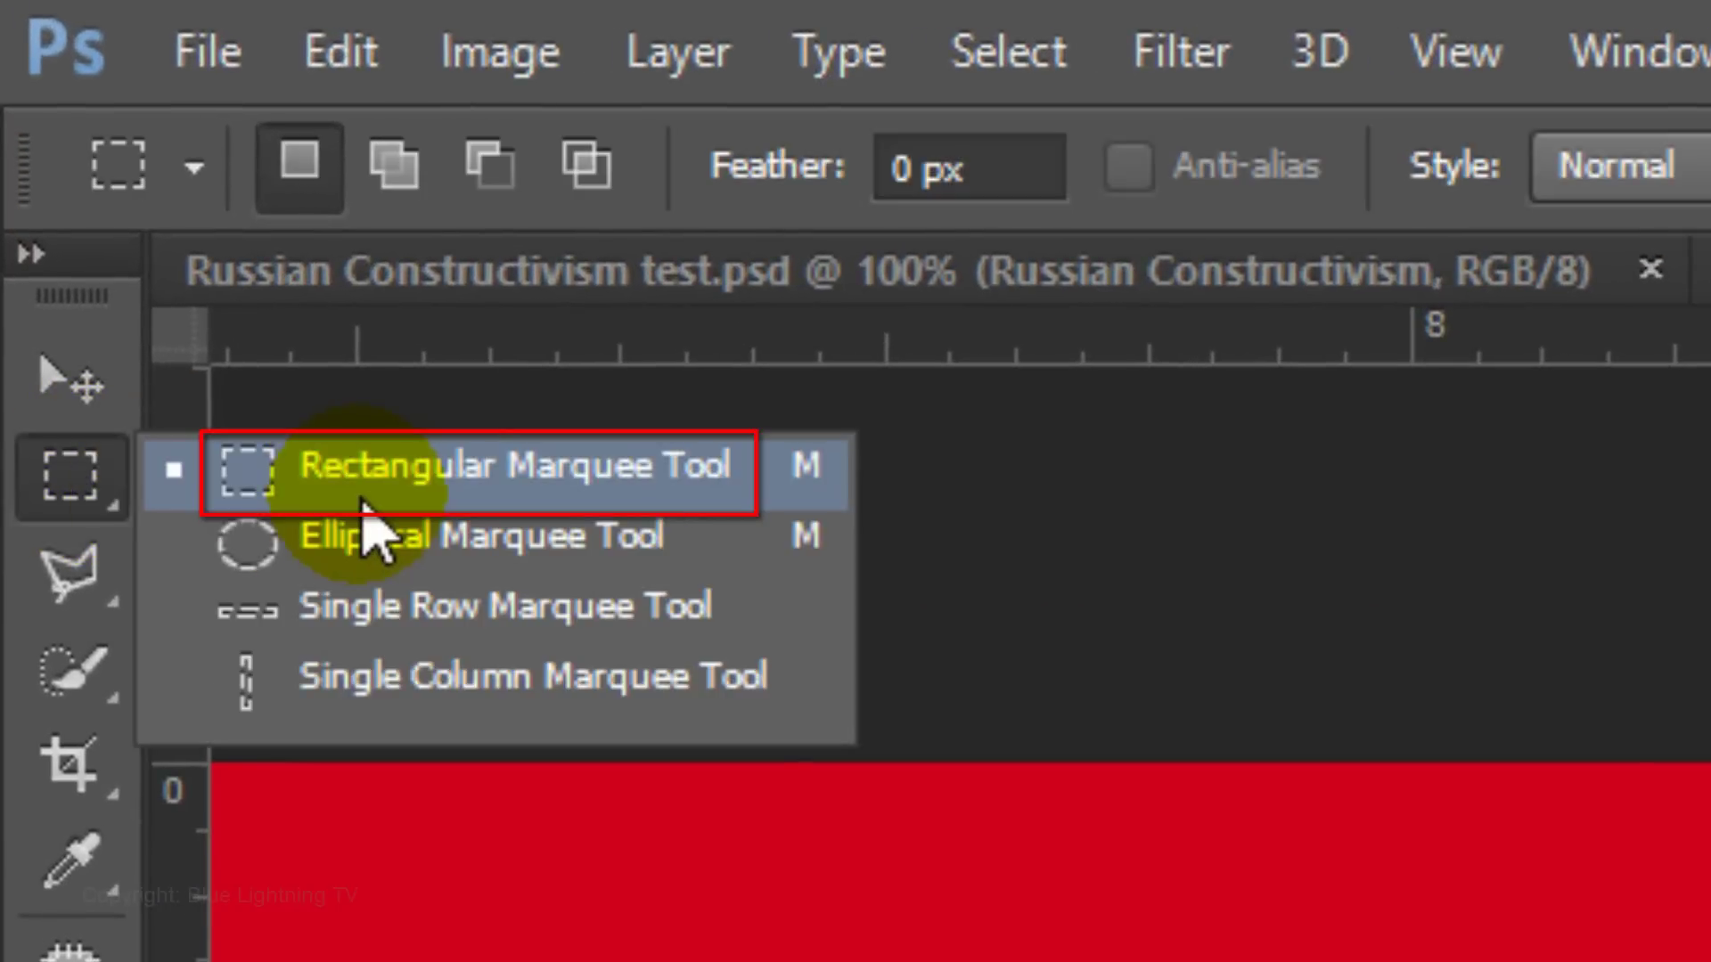
left_click(364, 510)
mouse_move(107, 299)
left_mouse_down()
mouse_move(655, 559)
mouse_move(754, 564)
left_mouse_up()
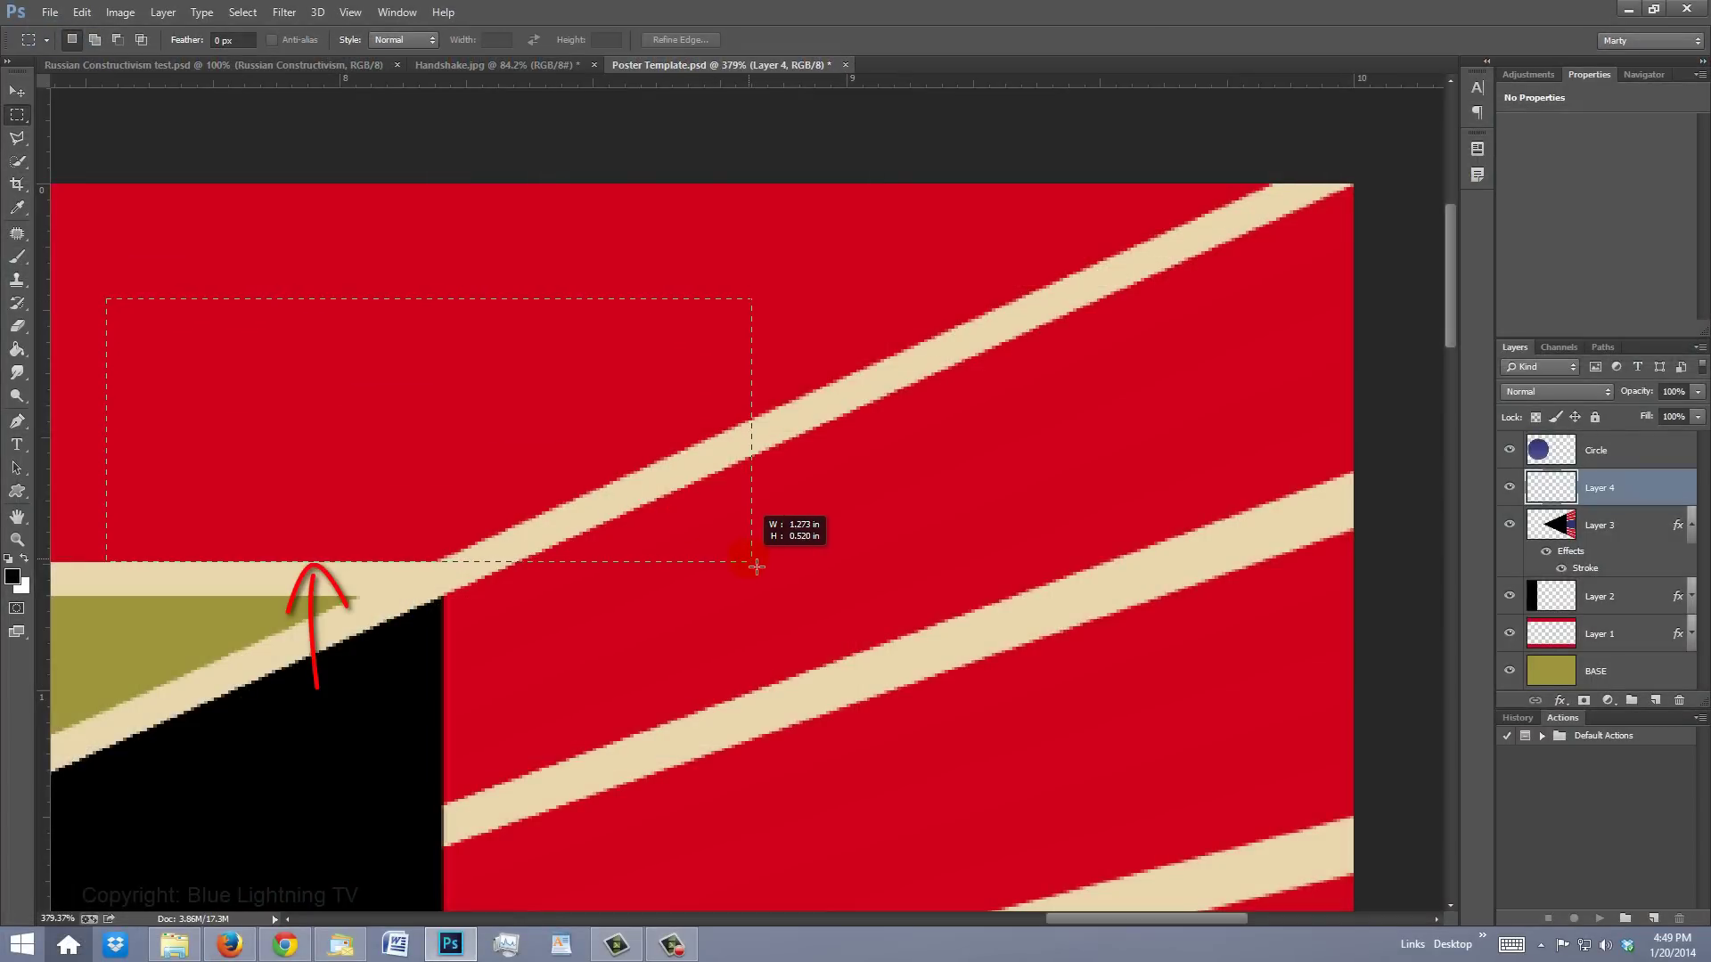
key("shift")
mouse_move(1384, 153)
left_mouse_down()
mouse_move(879, 382)
mouse_move(704, 409)
mouse_move(824, 418)
mouse_move(903, 506)
left_mouse_up()
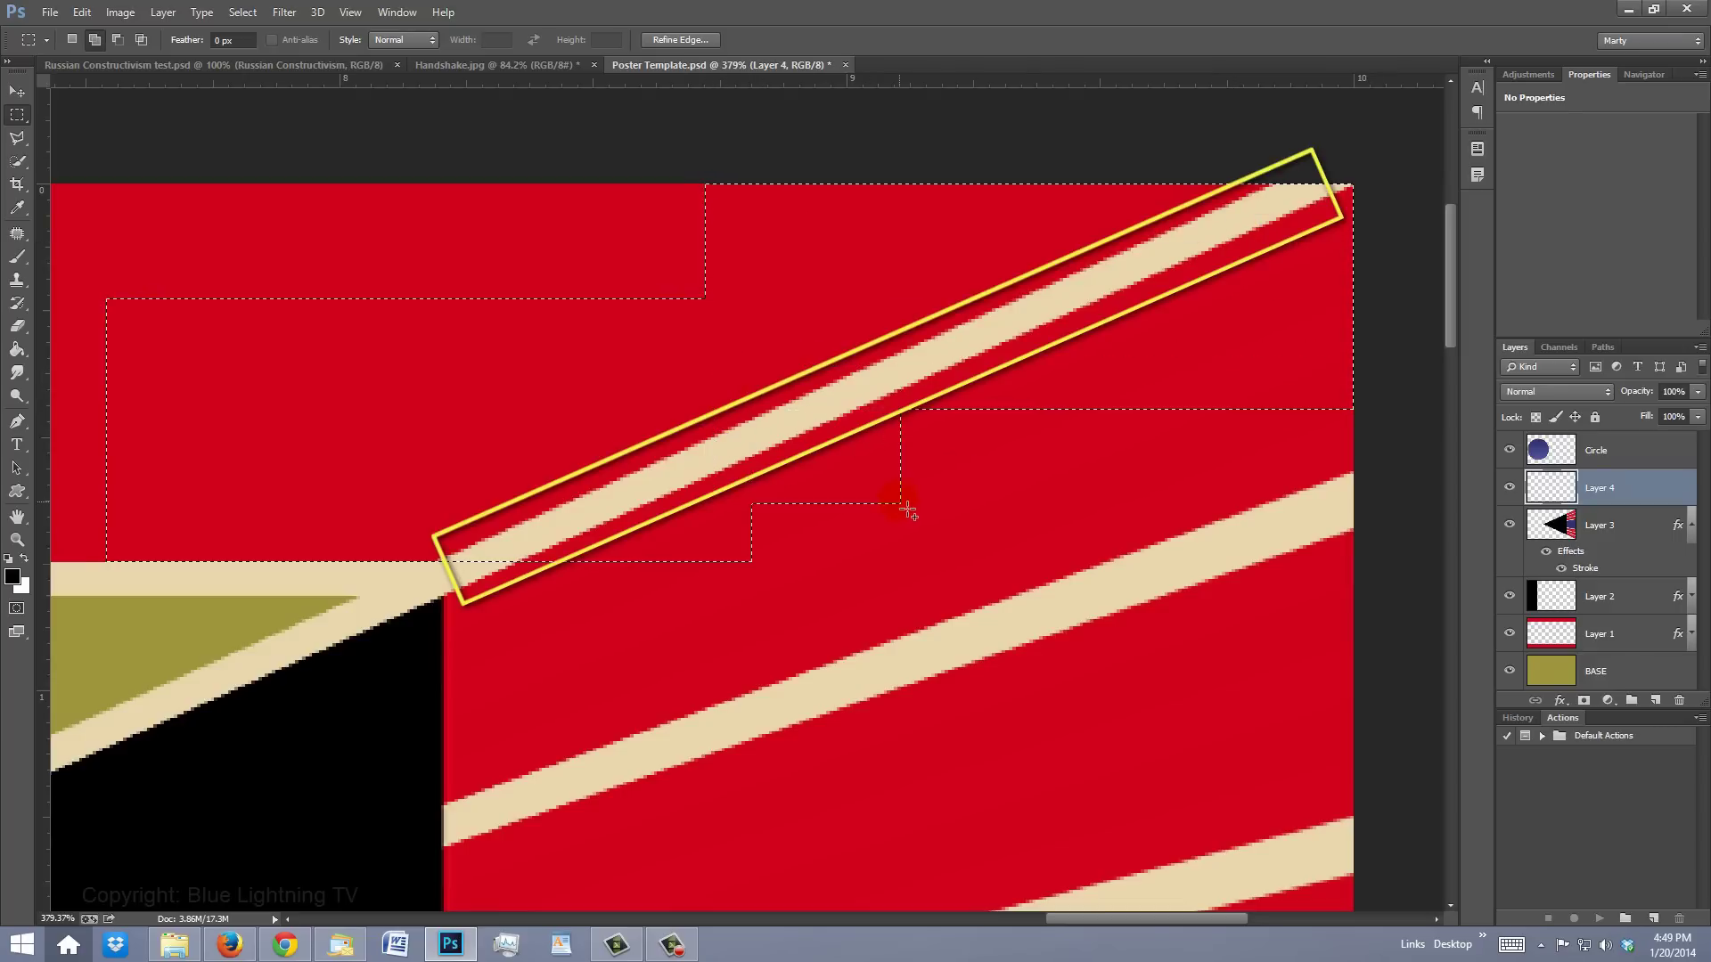
Sample the poster's red as the foreground color, fill the selection on Layer 4 to cover the upper diagonal line, and deselect
key("ctrl+shift+i")
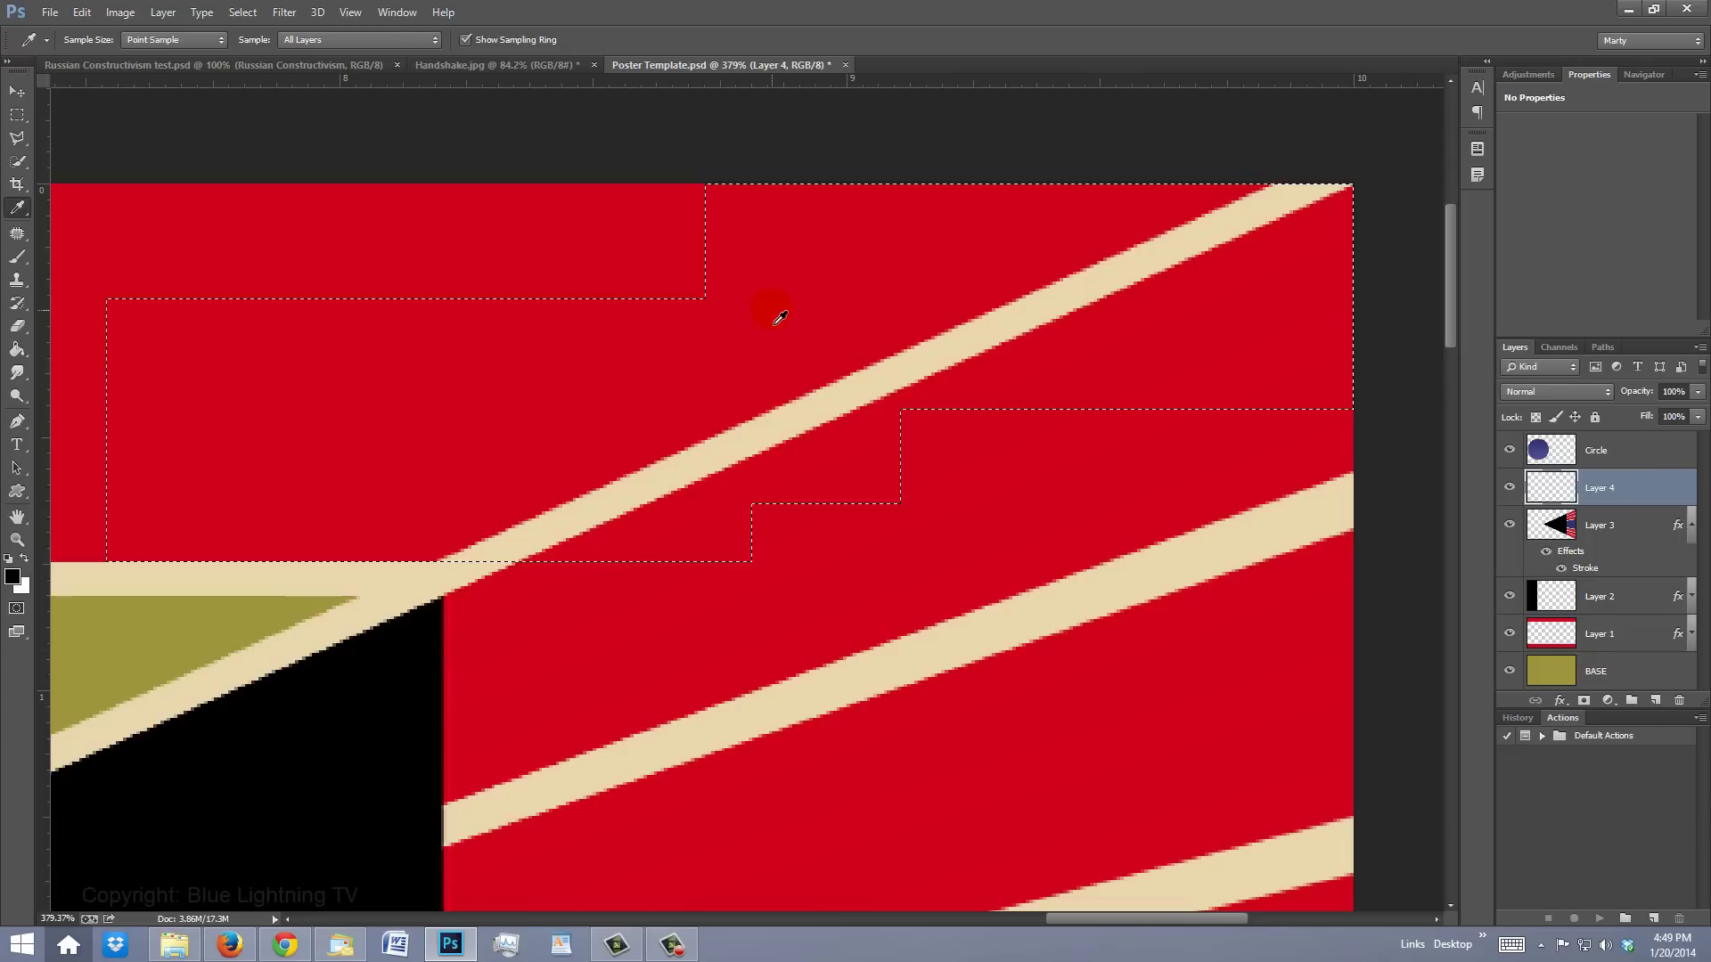
left_click(781, 318)
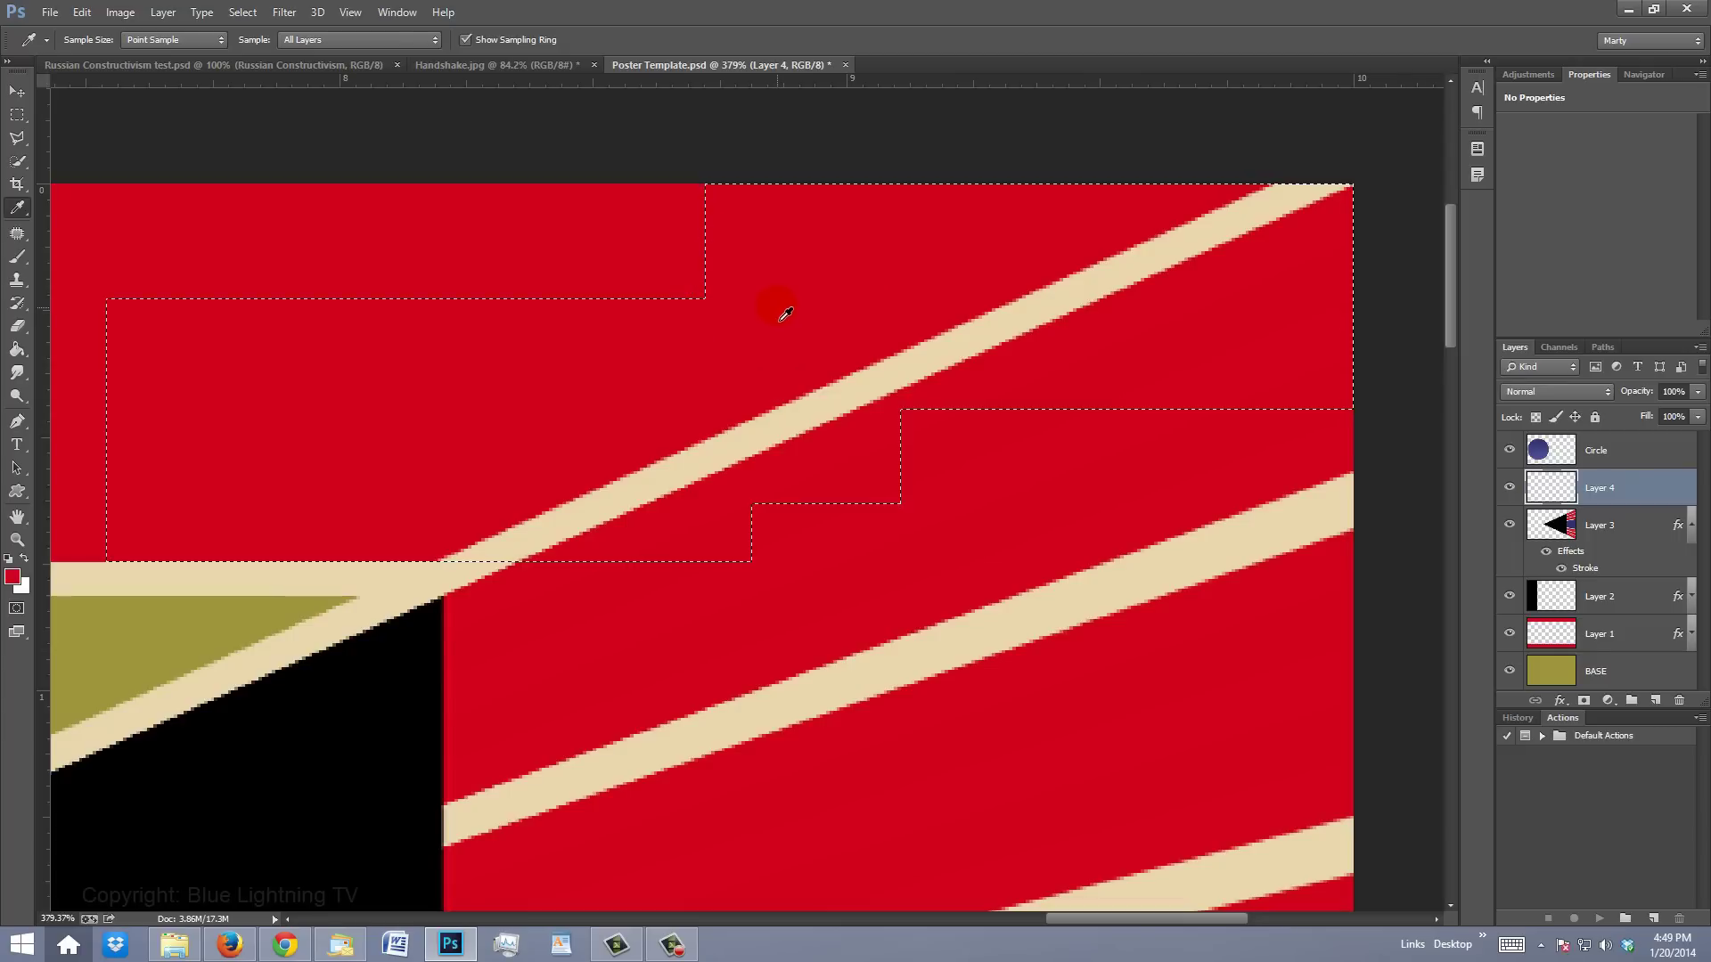
key("alt+Delete")
key("alt+Delete")
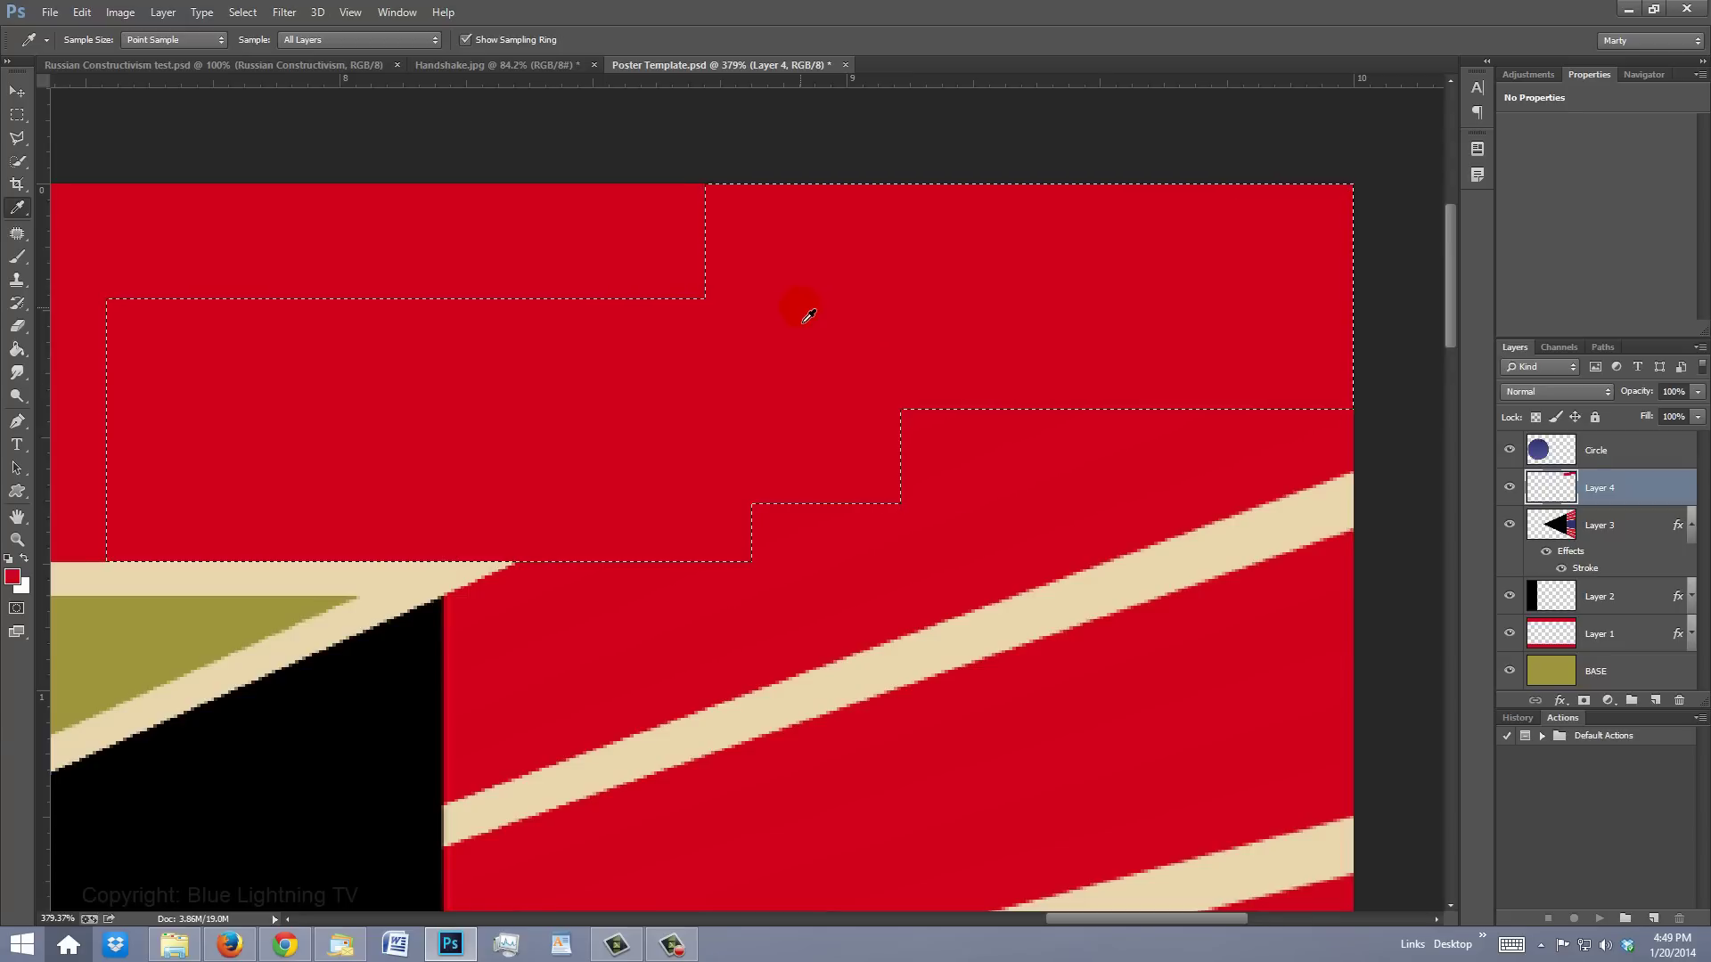
key("ctrl+d")
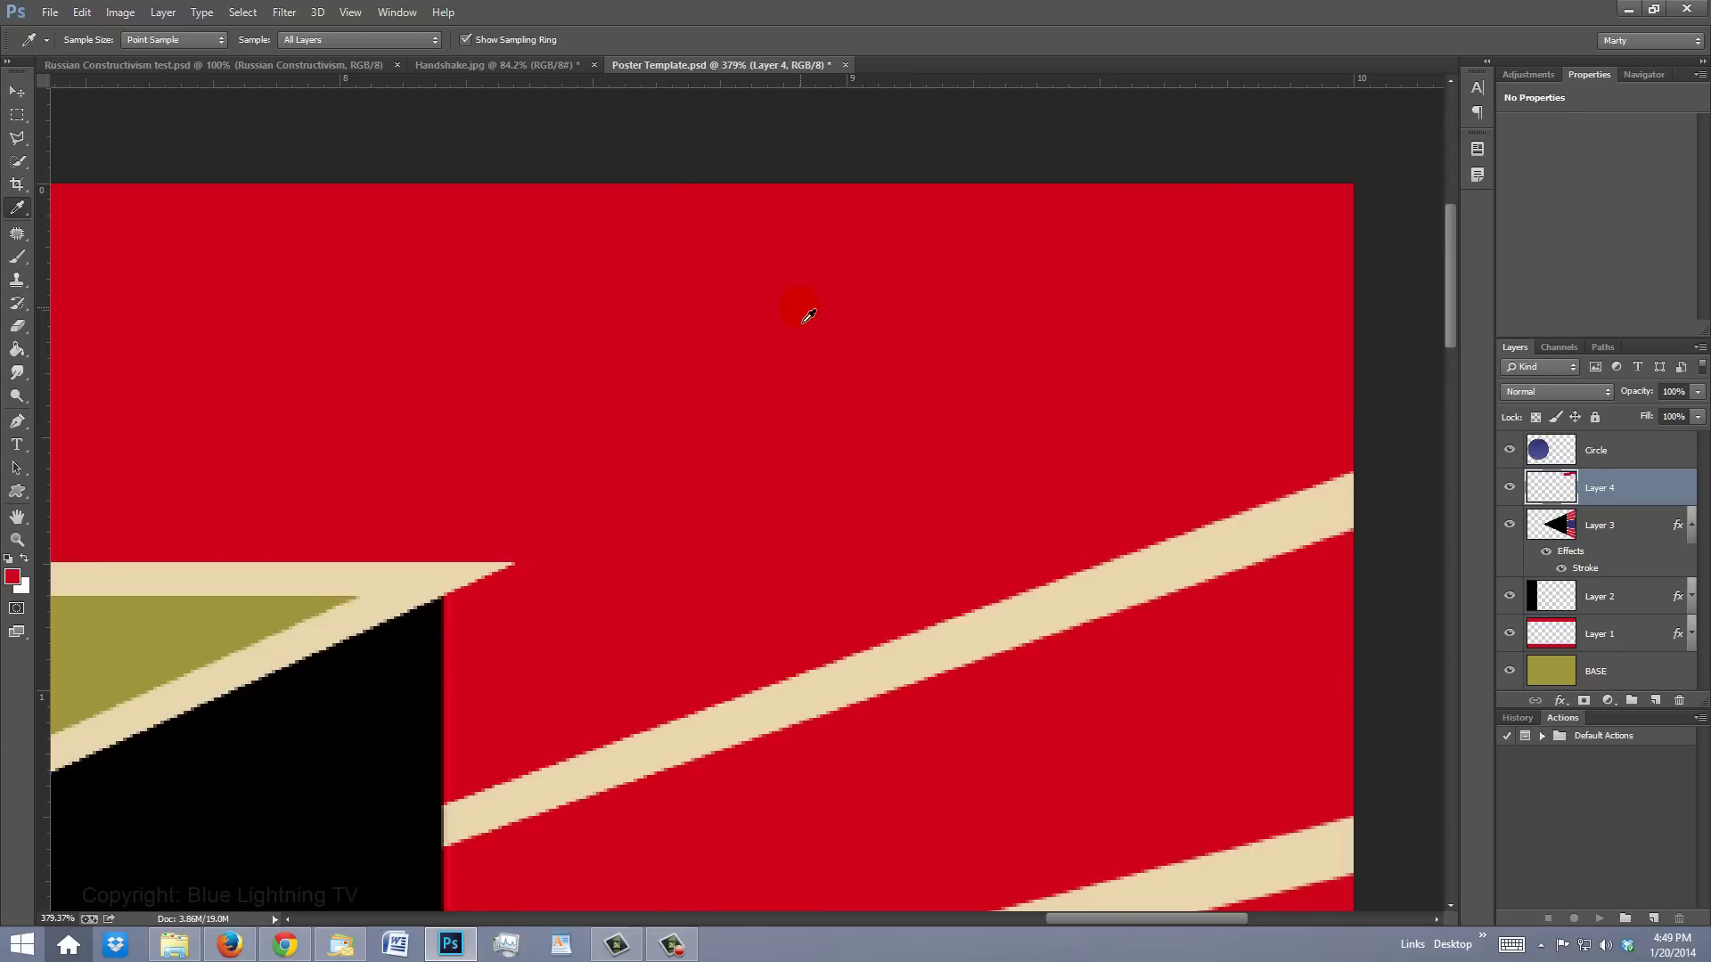
Cover the matching cream diagonal at the poster's lower-right corner with the same red on Layer 4, deselect, and return to 100% view
left_click_drag(1451, 322, 1432, 772)
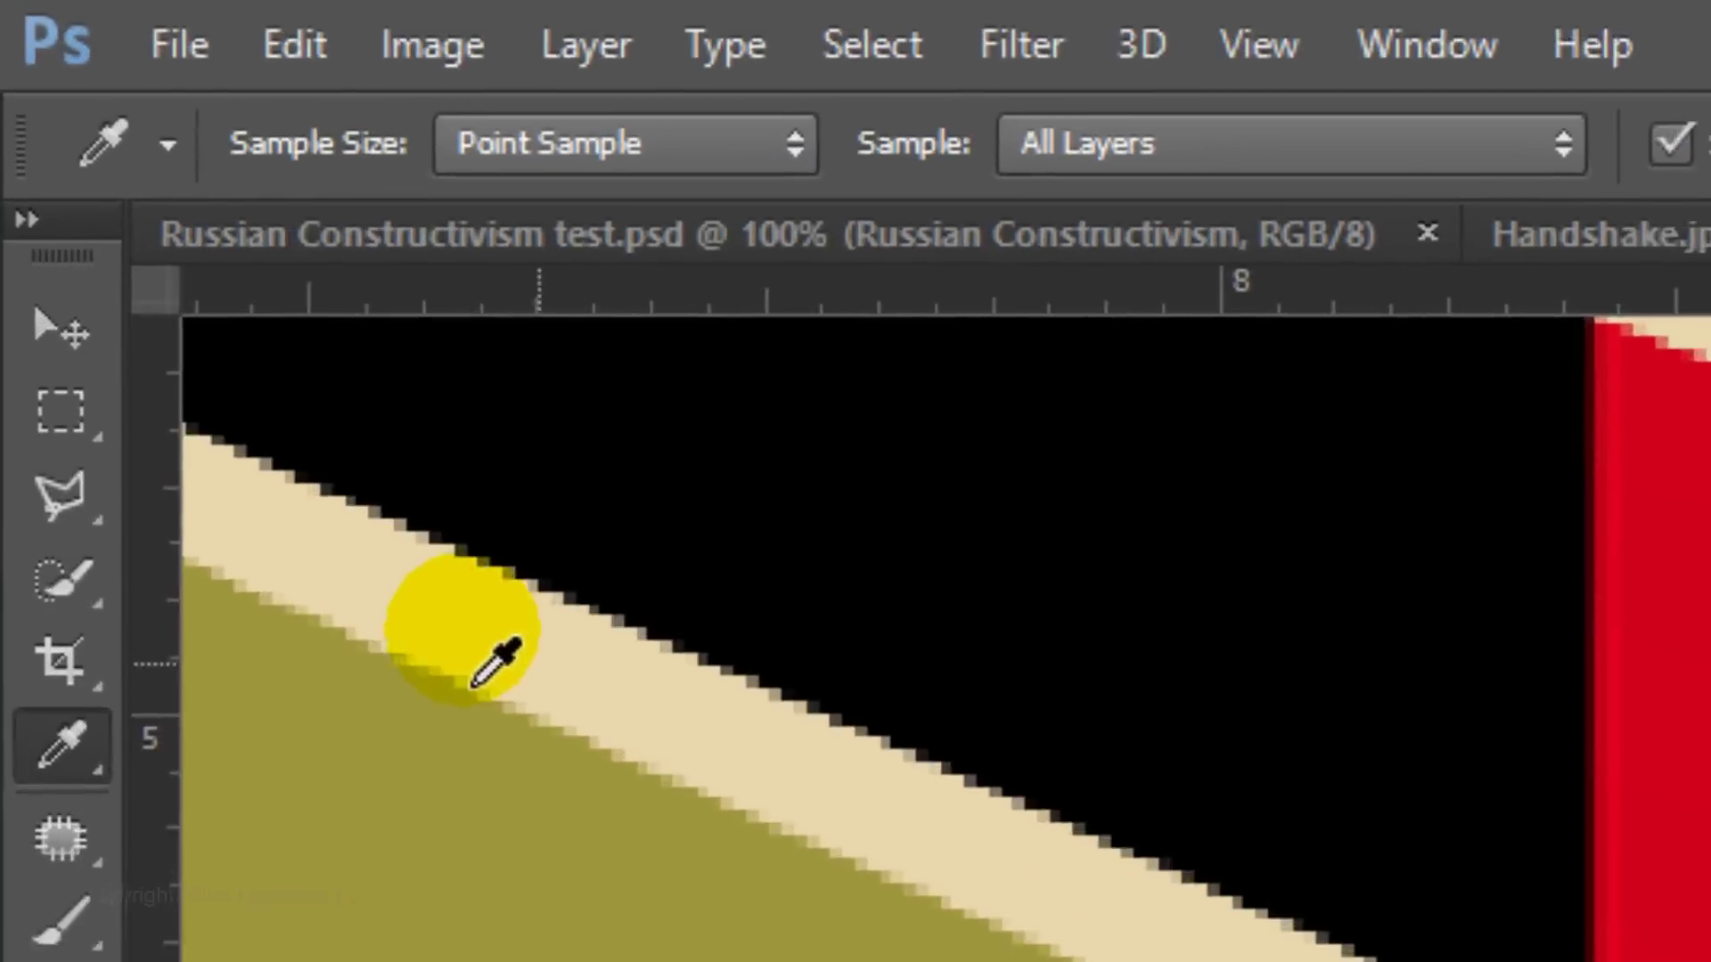
left_click(17, 115)
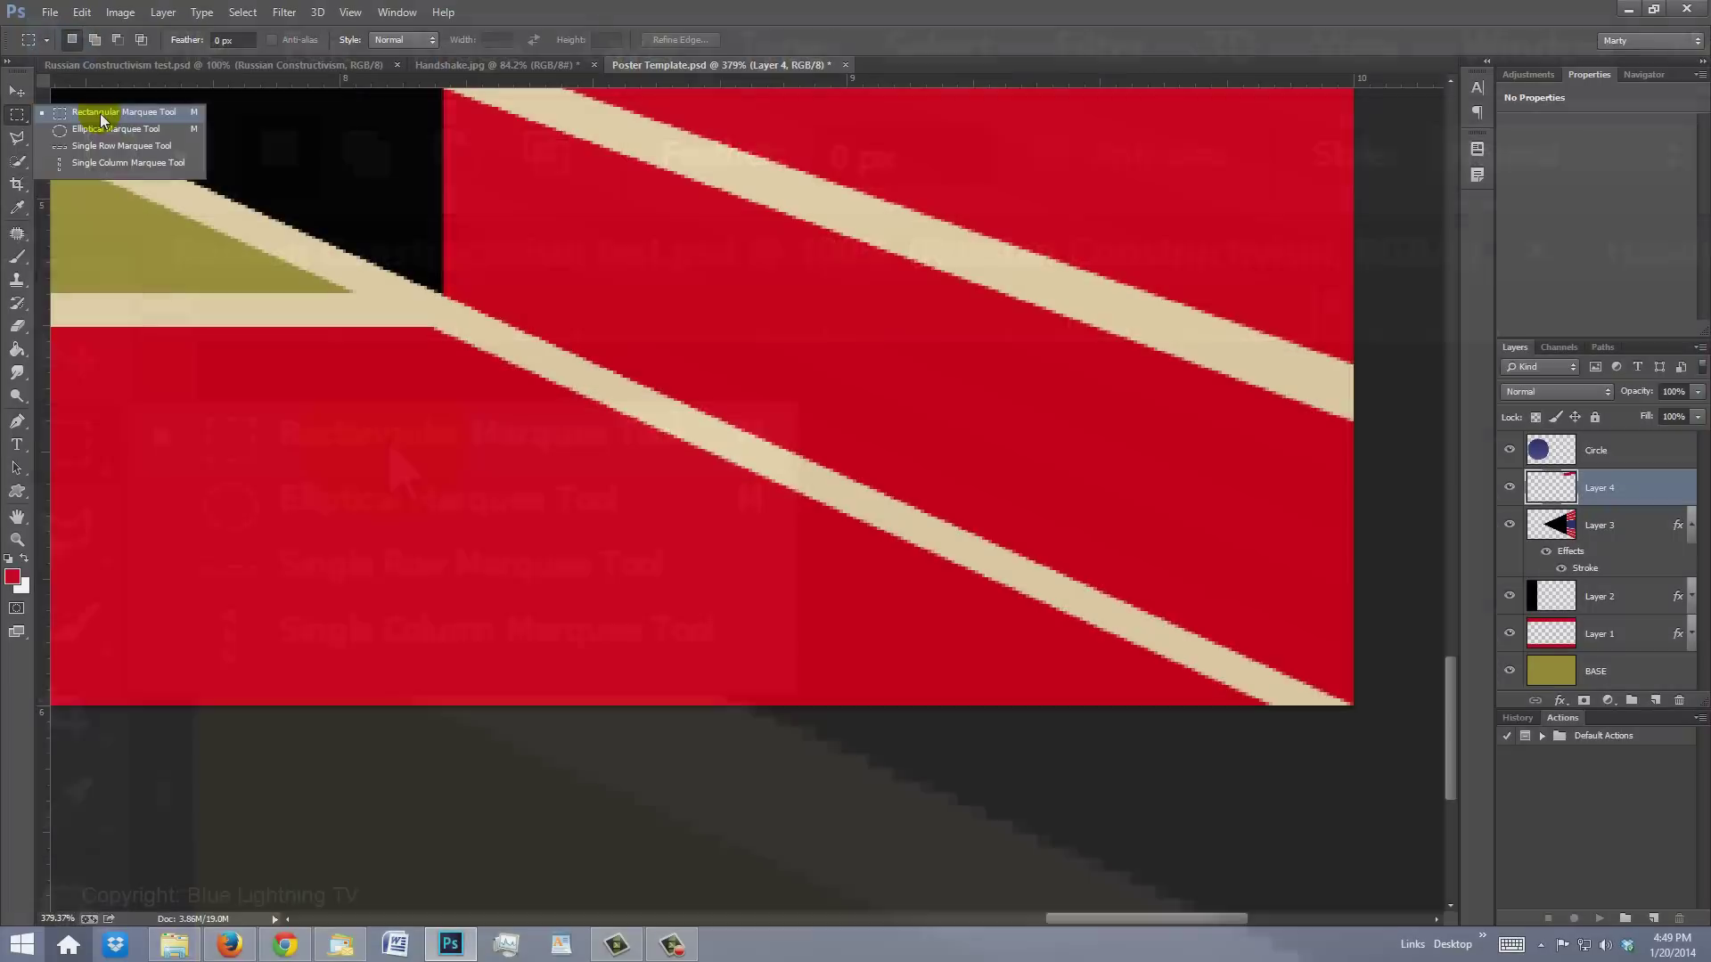
left_click(392, 463)
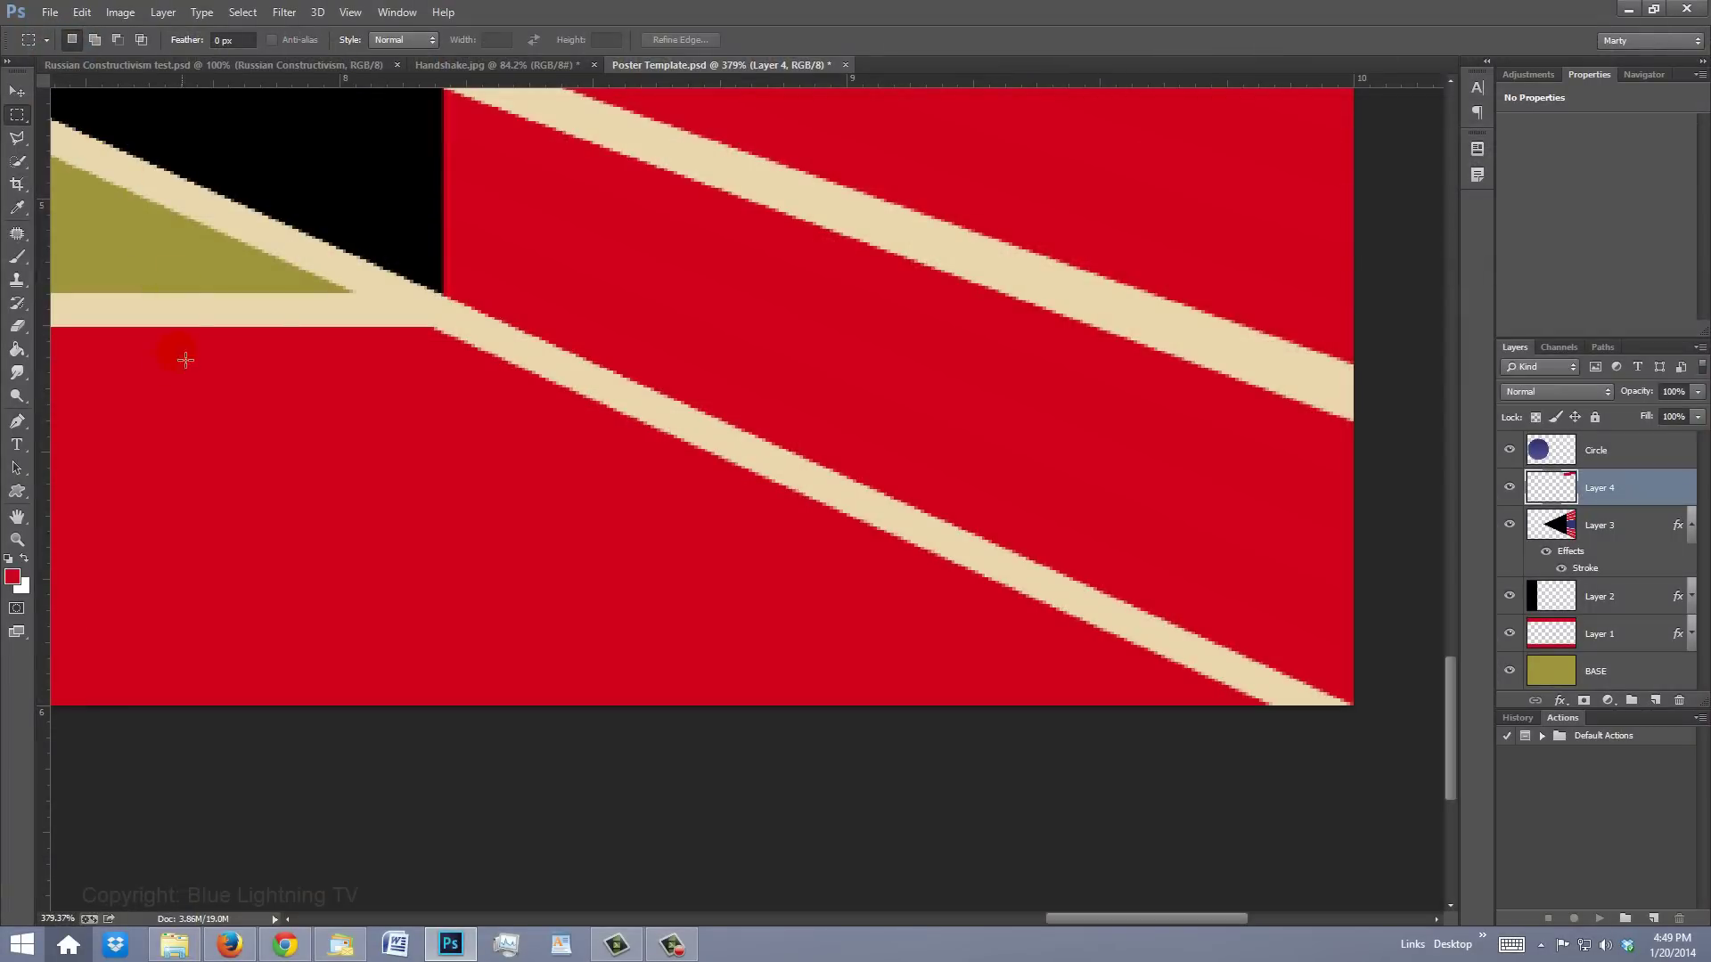
mouse_move(109, 438)
left_mouse_down()
mouse_move(680, 382)
mouse_move(772, 327)
left_mouse_up()
mouse_move(525, 402)
left_mouse_down()
mouse_move(1008, 623)
mouse_move(1275, 699)
mouse_move(1253, 666)
left_mouse_up()
key("alt+BackSpace")
left_click(1253, 668)
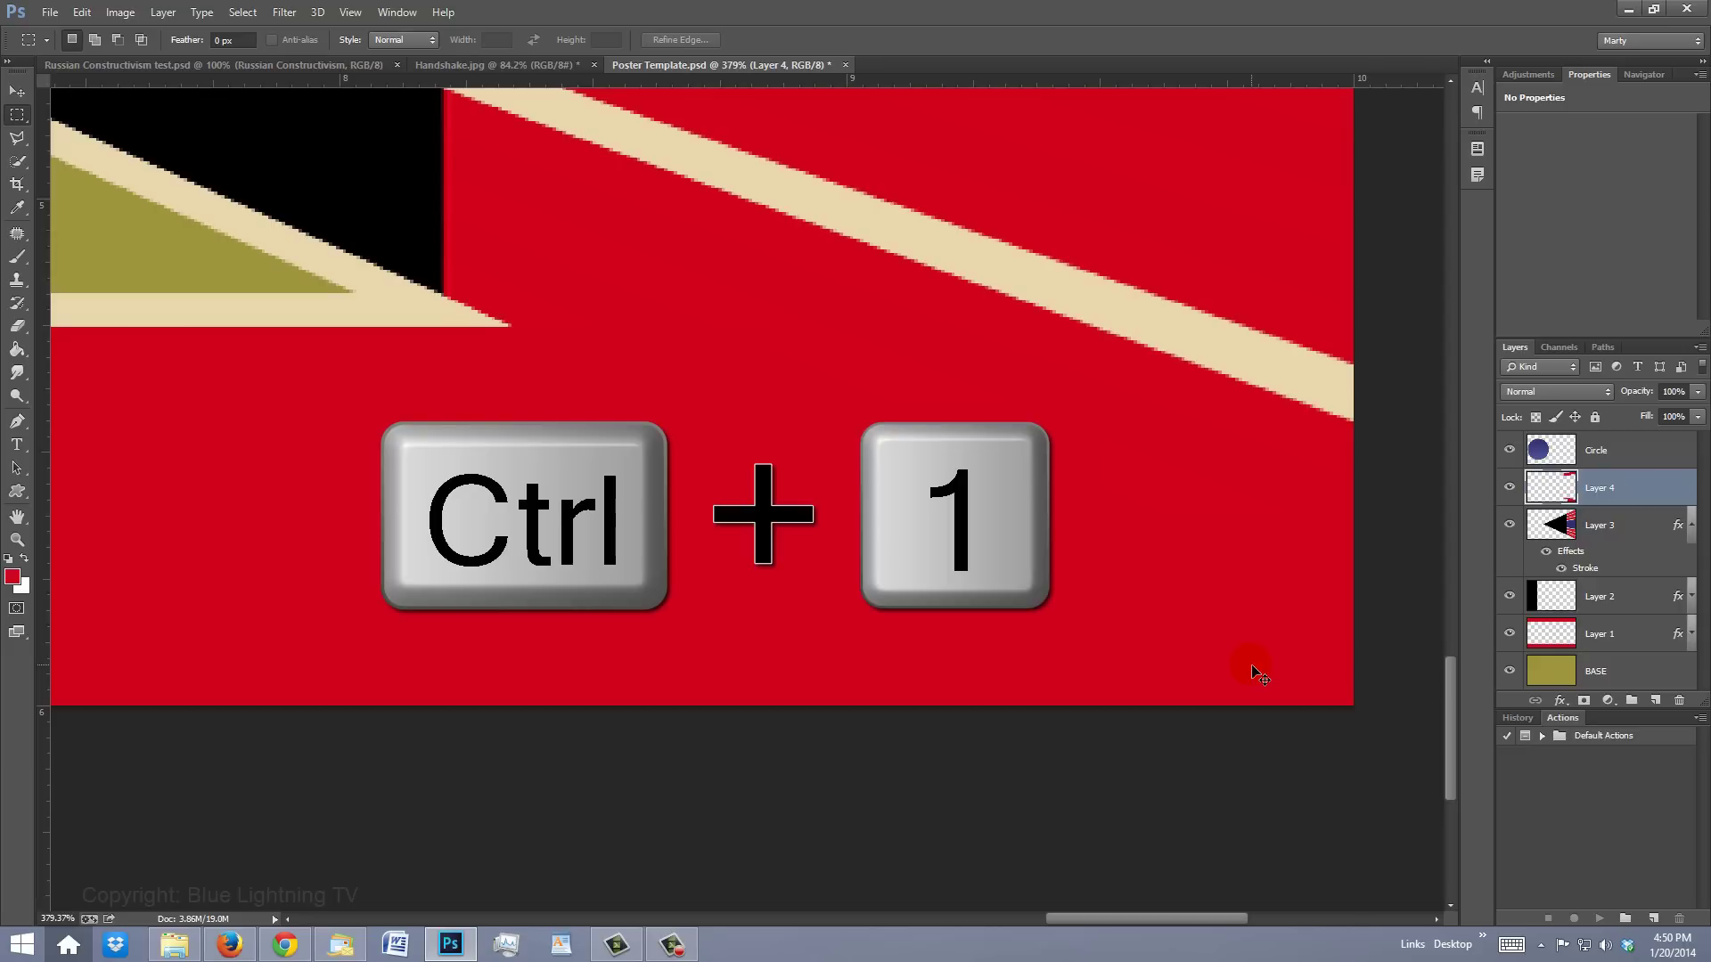
key("ctrl+1")
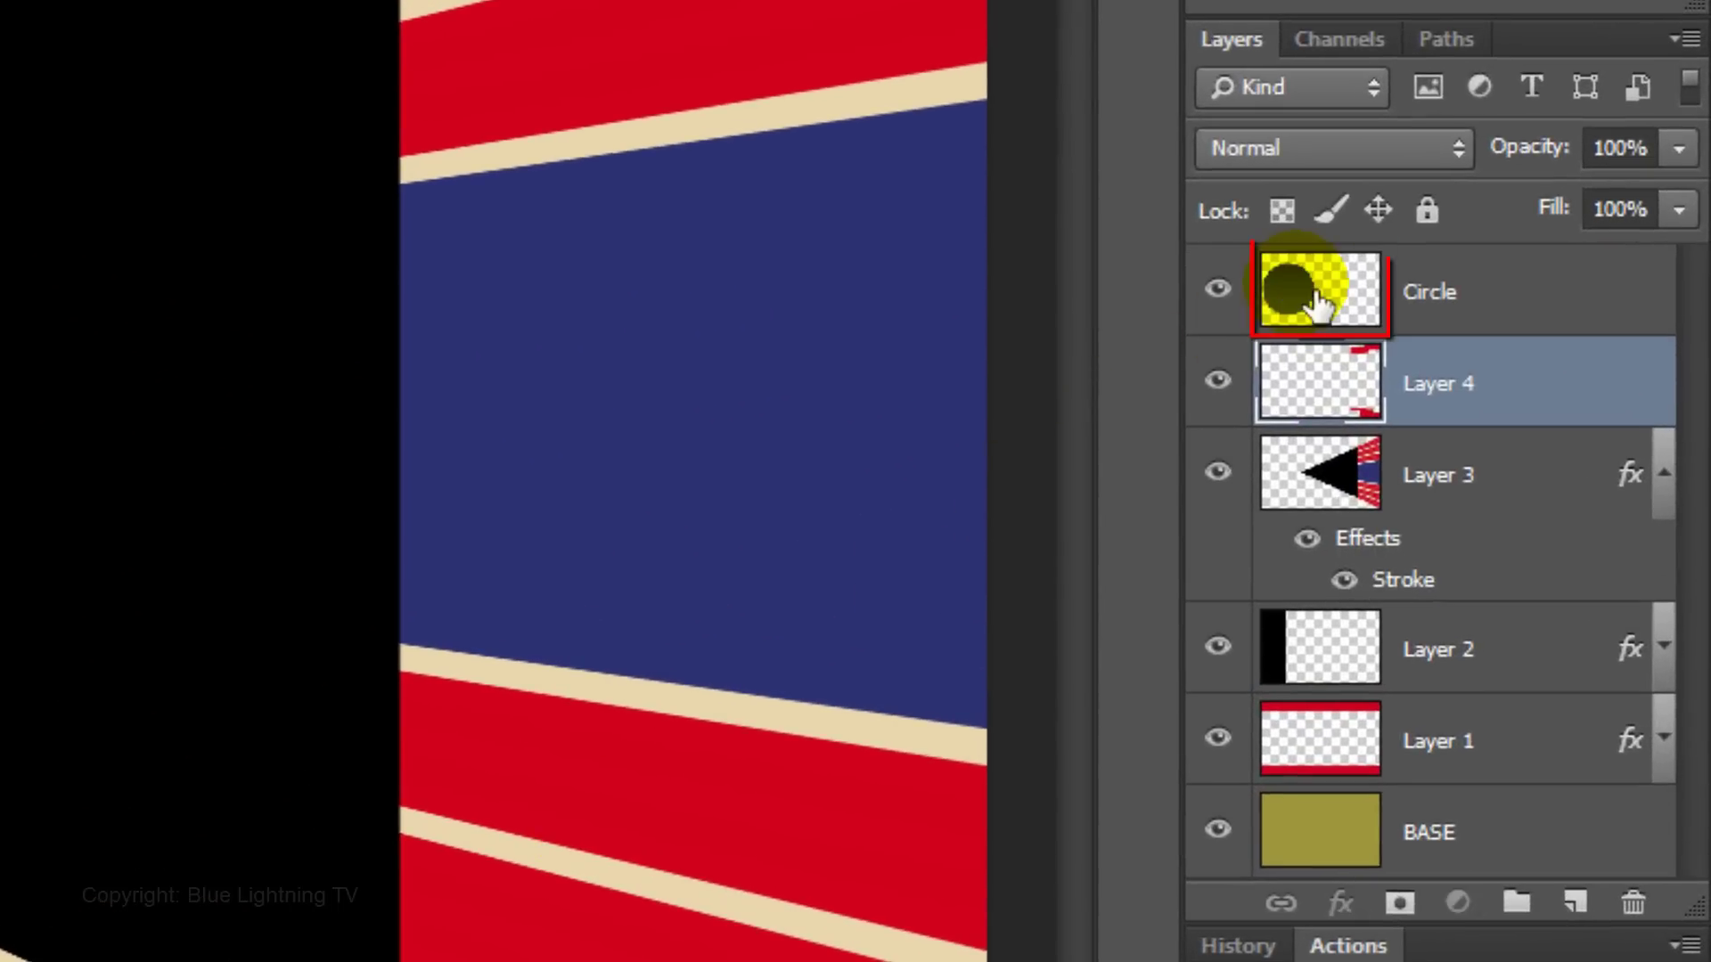
Add a 10 px outside Stroke to the Circle layer in the cream color #edd8ae sampled from one of the poster's stripes
left_click(1410, 363)
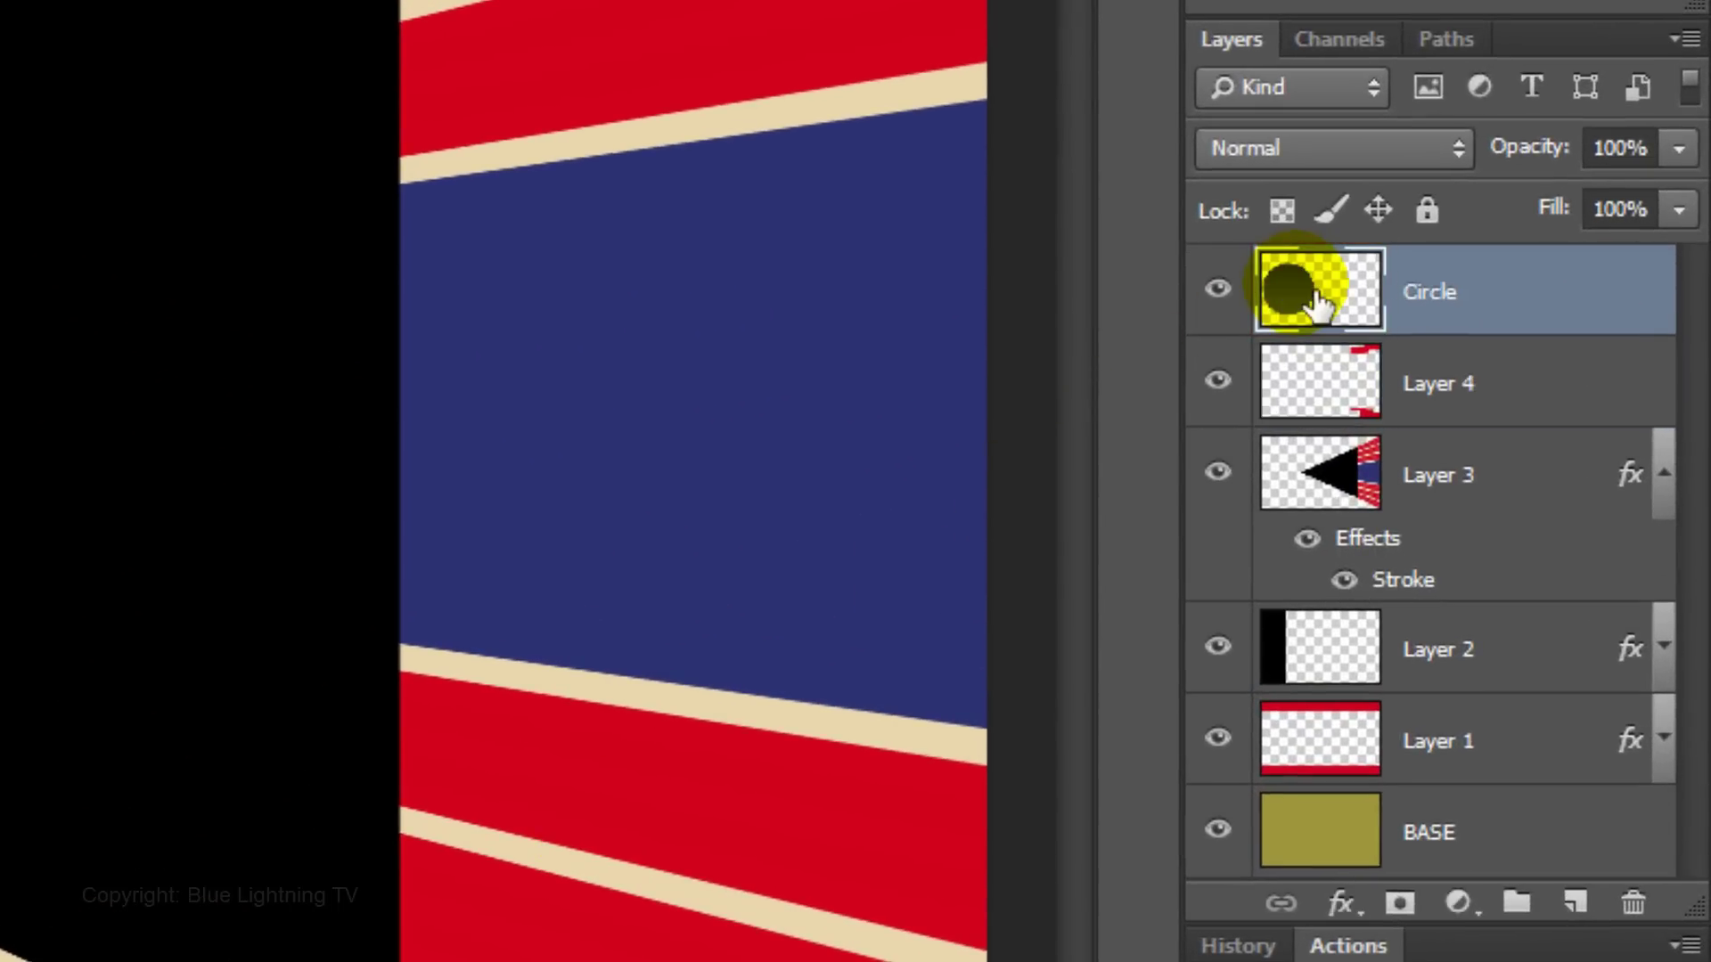
double_click(1317, 303)
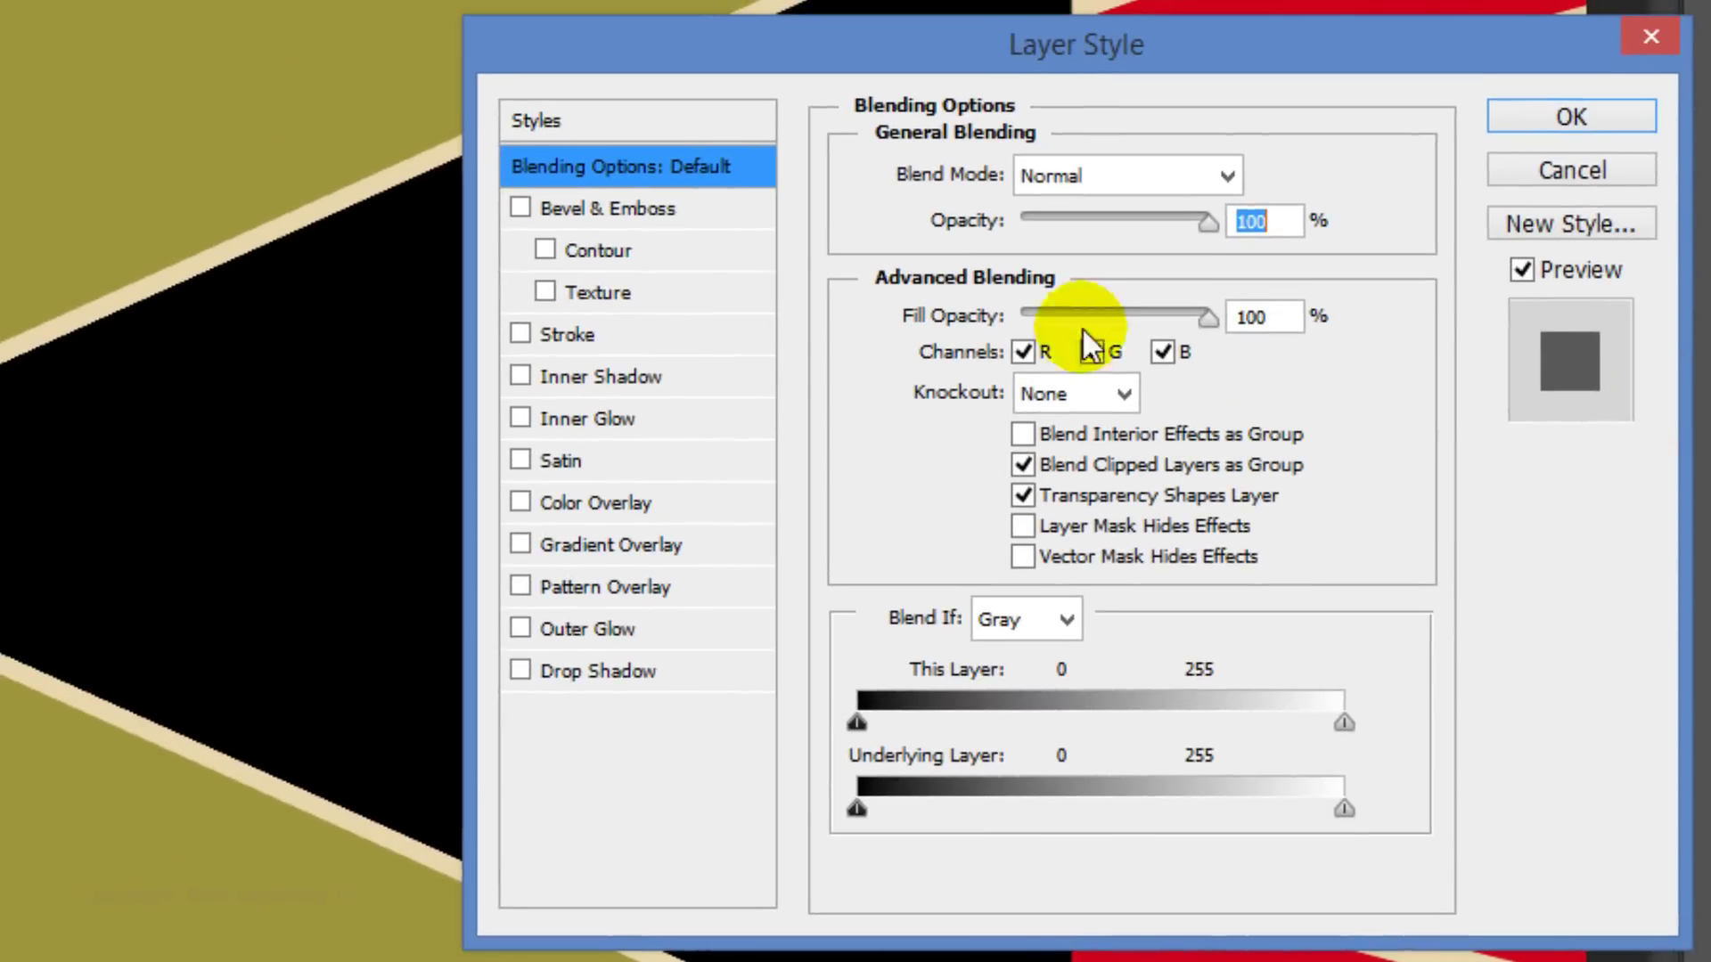
left_click(584, 337)
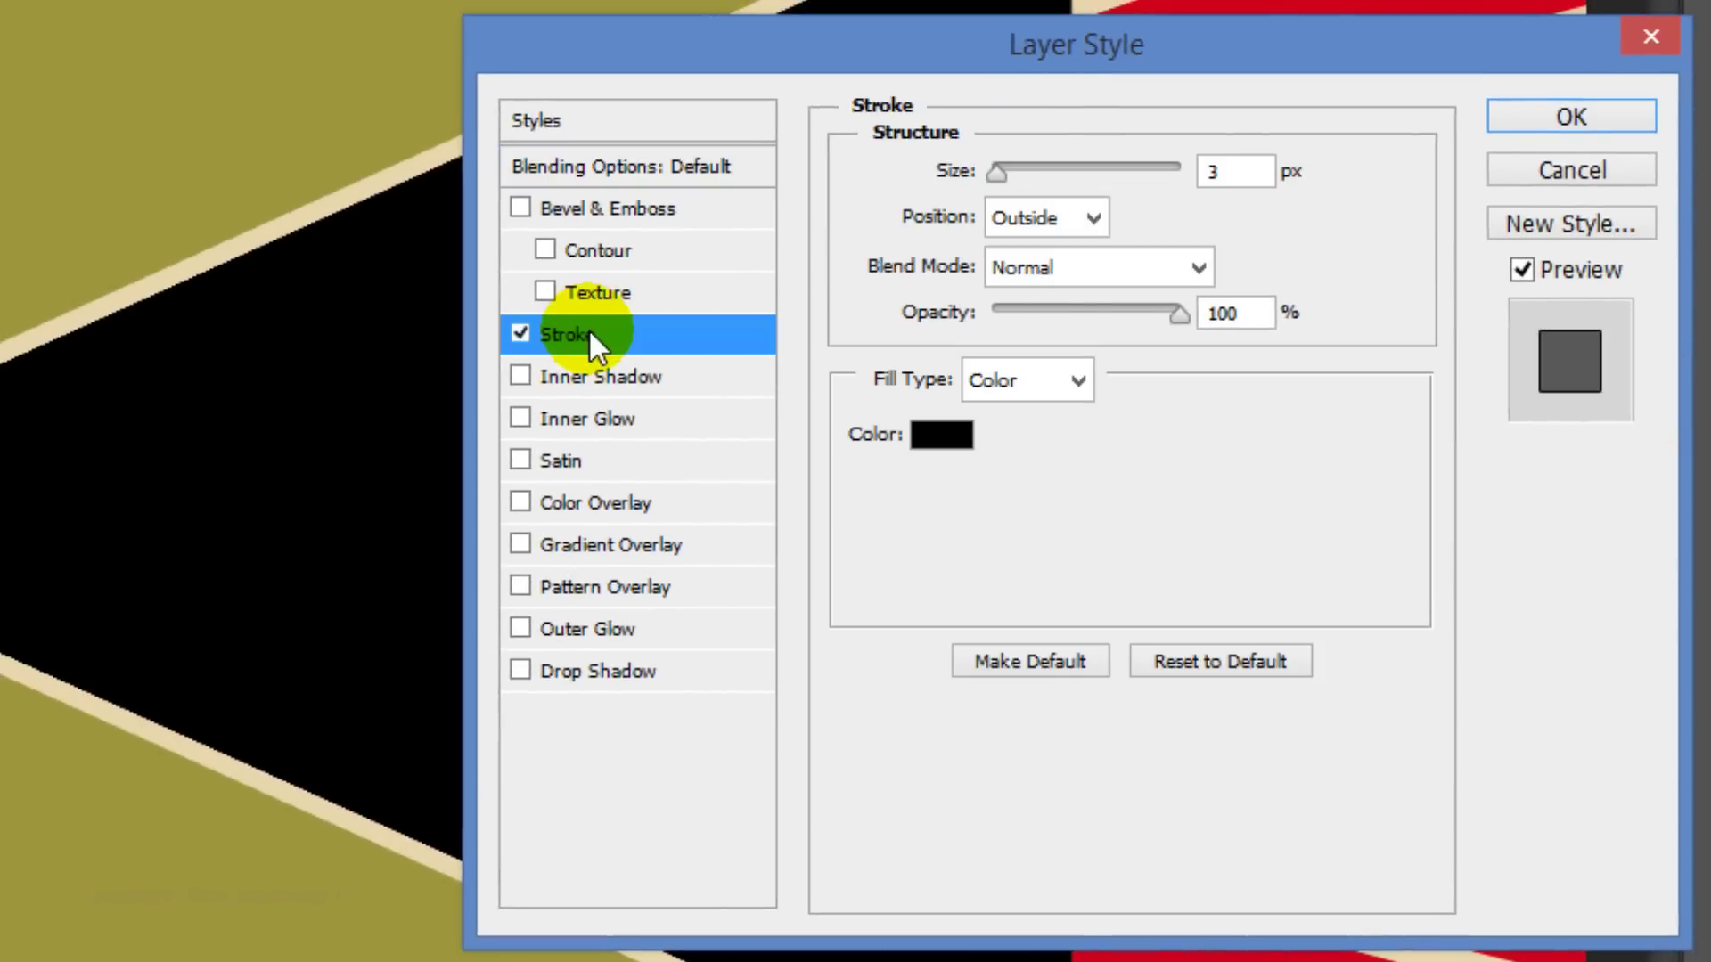
left_click(946, 437)
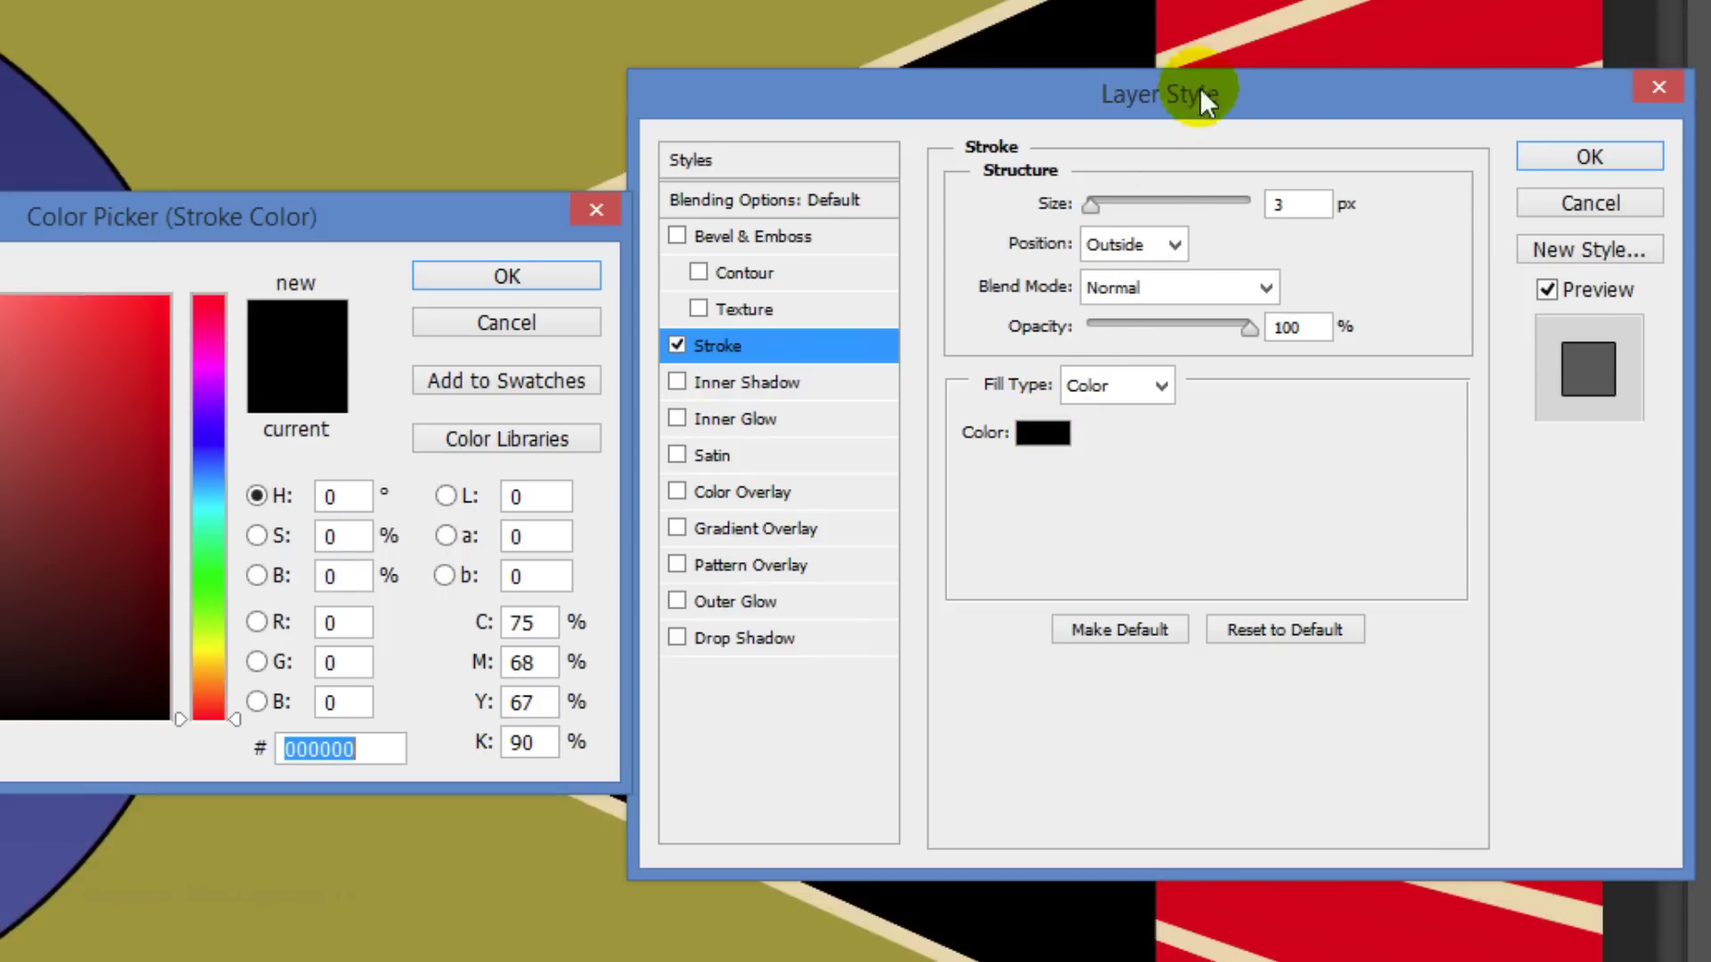
left_click(1217, 43)
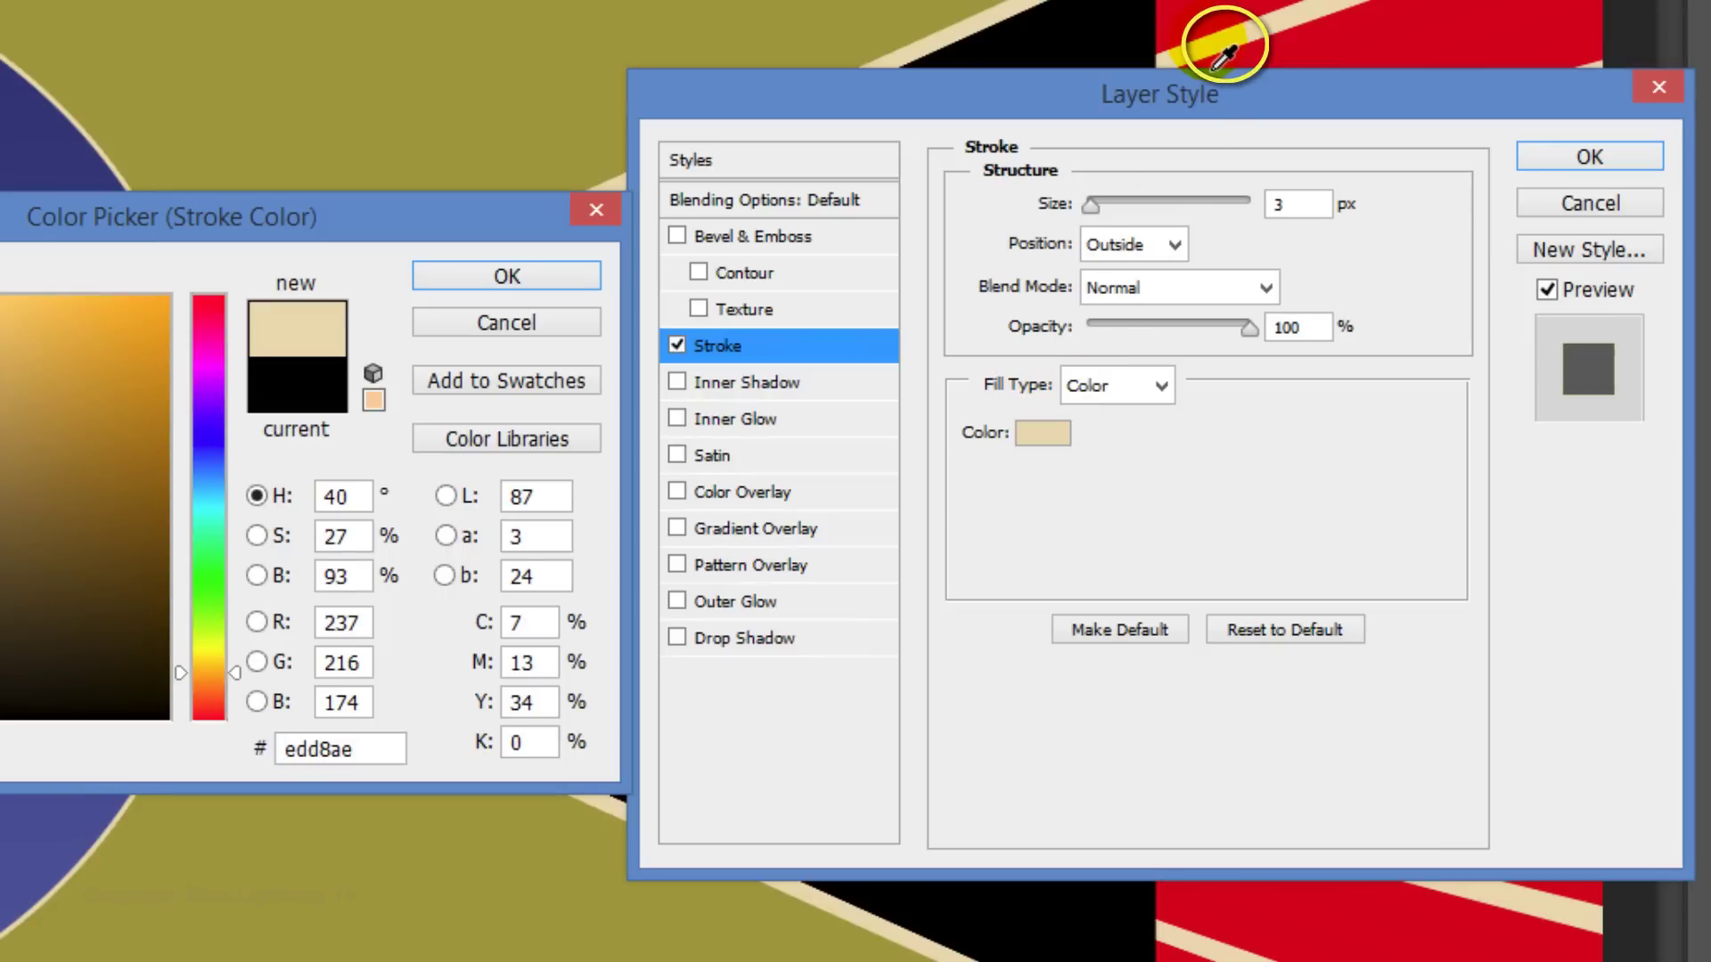
left_click(543, 272)
type("1")
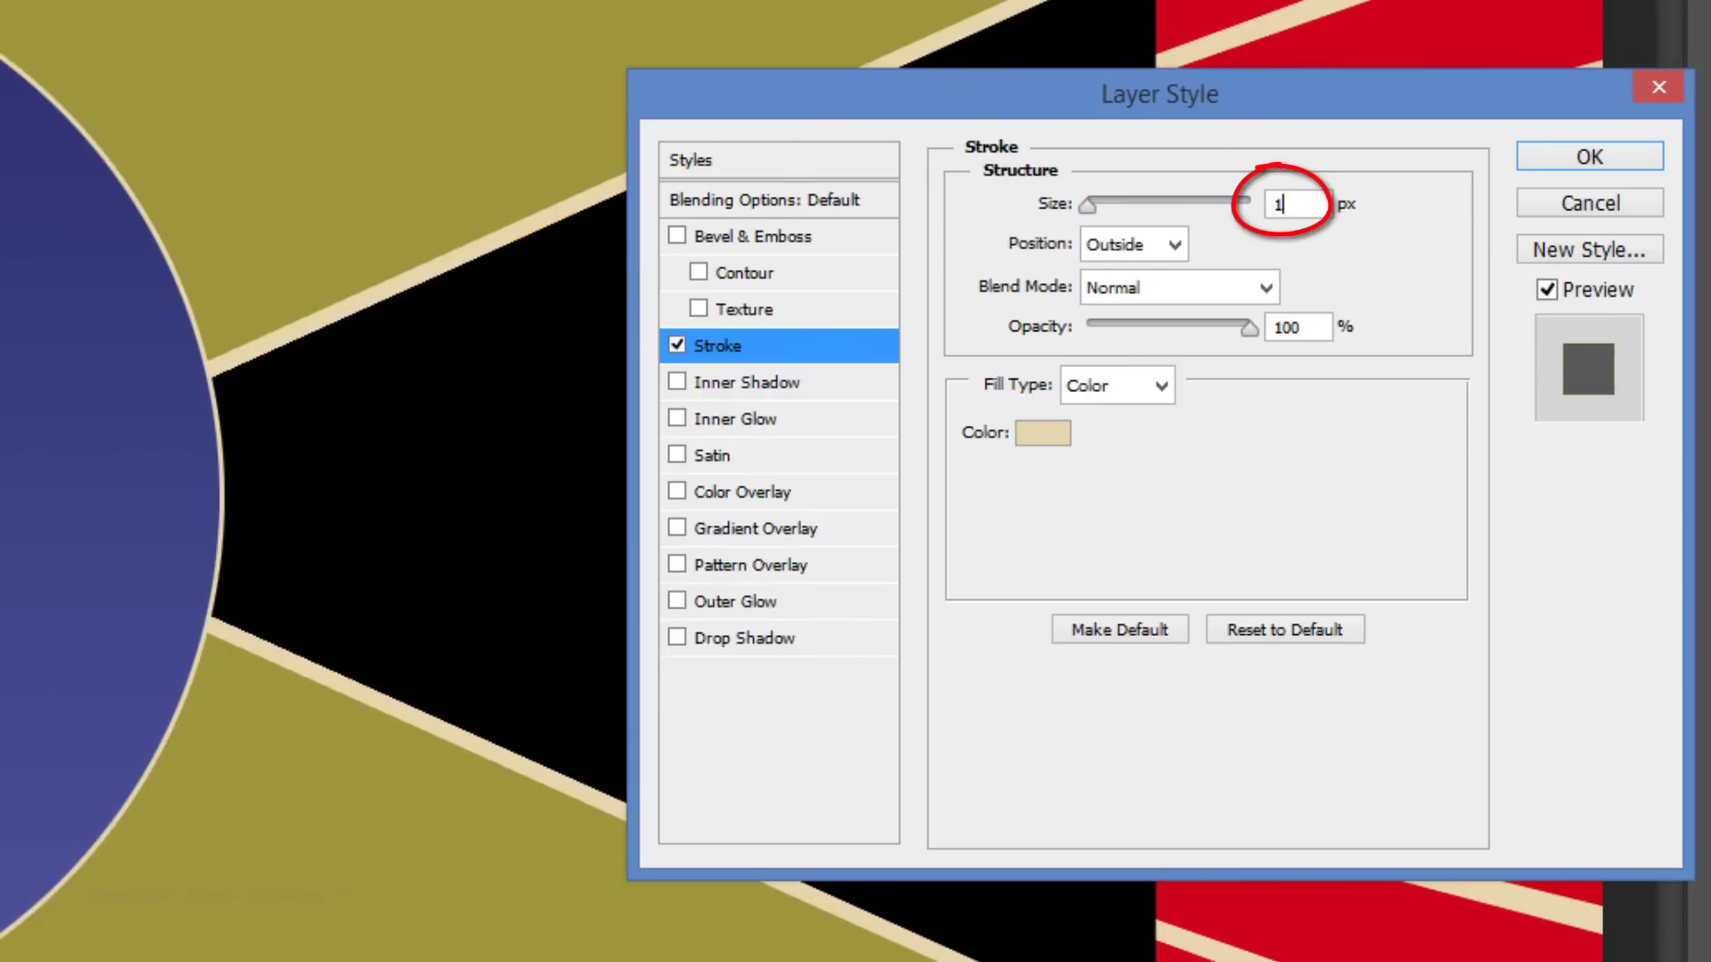
type("0")
Enable Inner Glow on the Circle layer and set its color to black, #000000, sampled from the poster's triangle
left_click(734, 417)
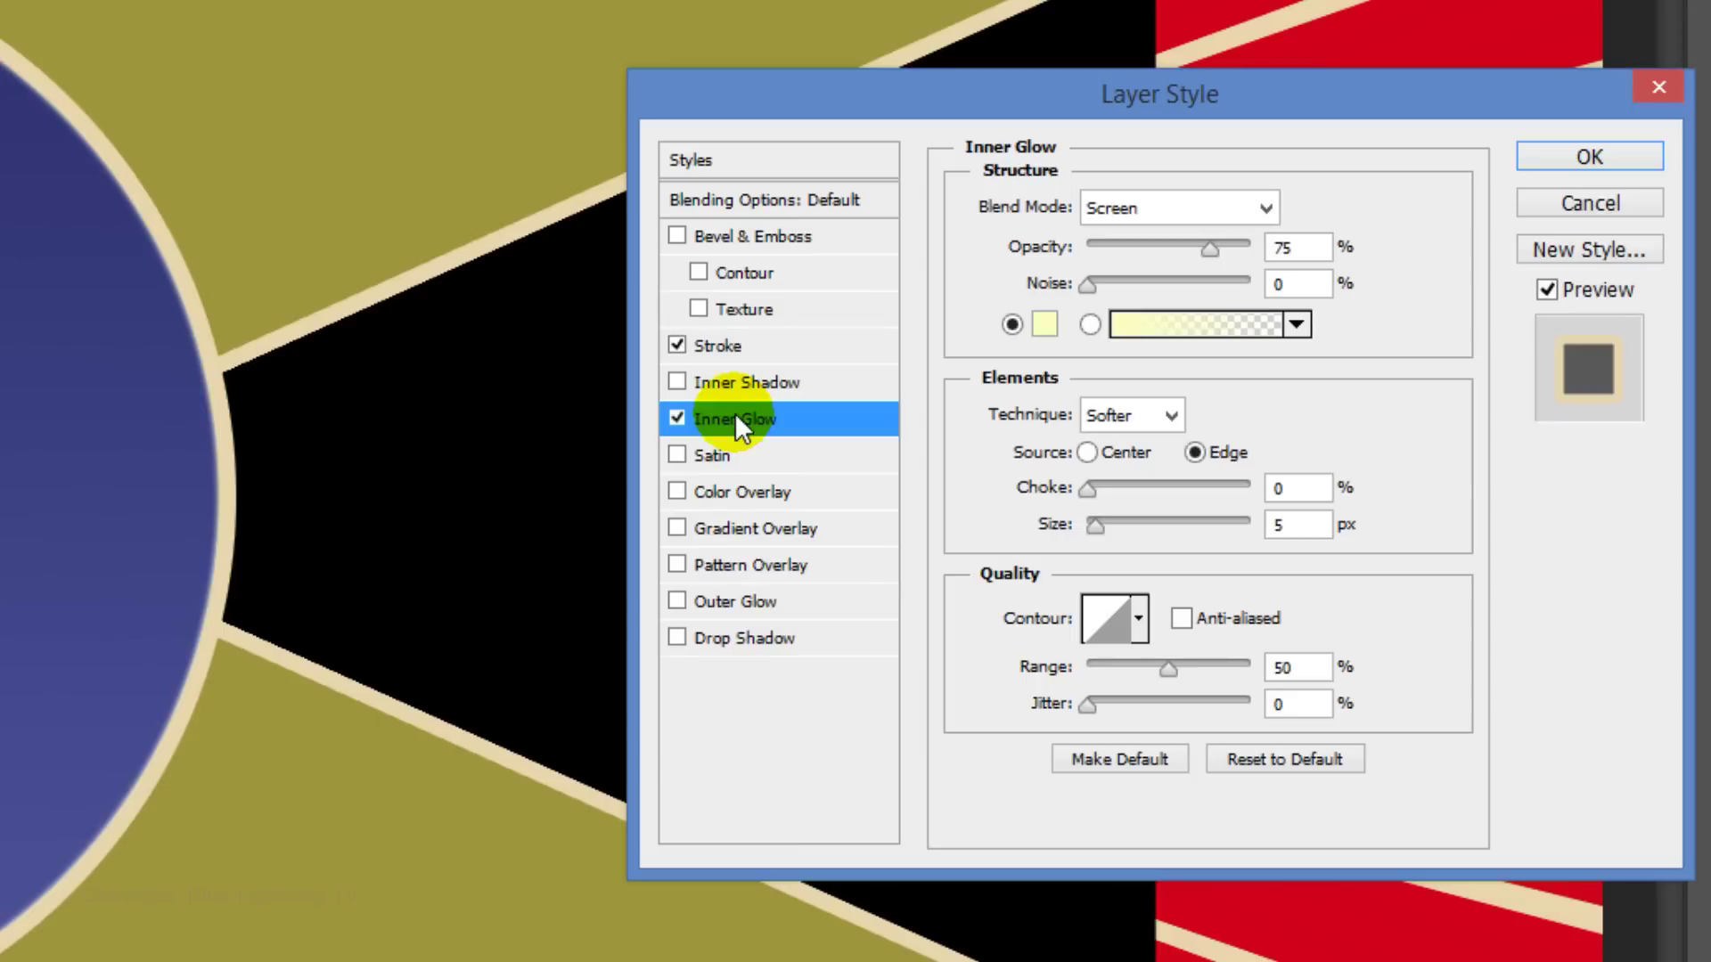
left_click(1045, 323)
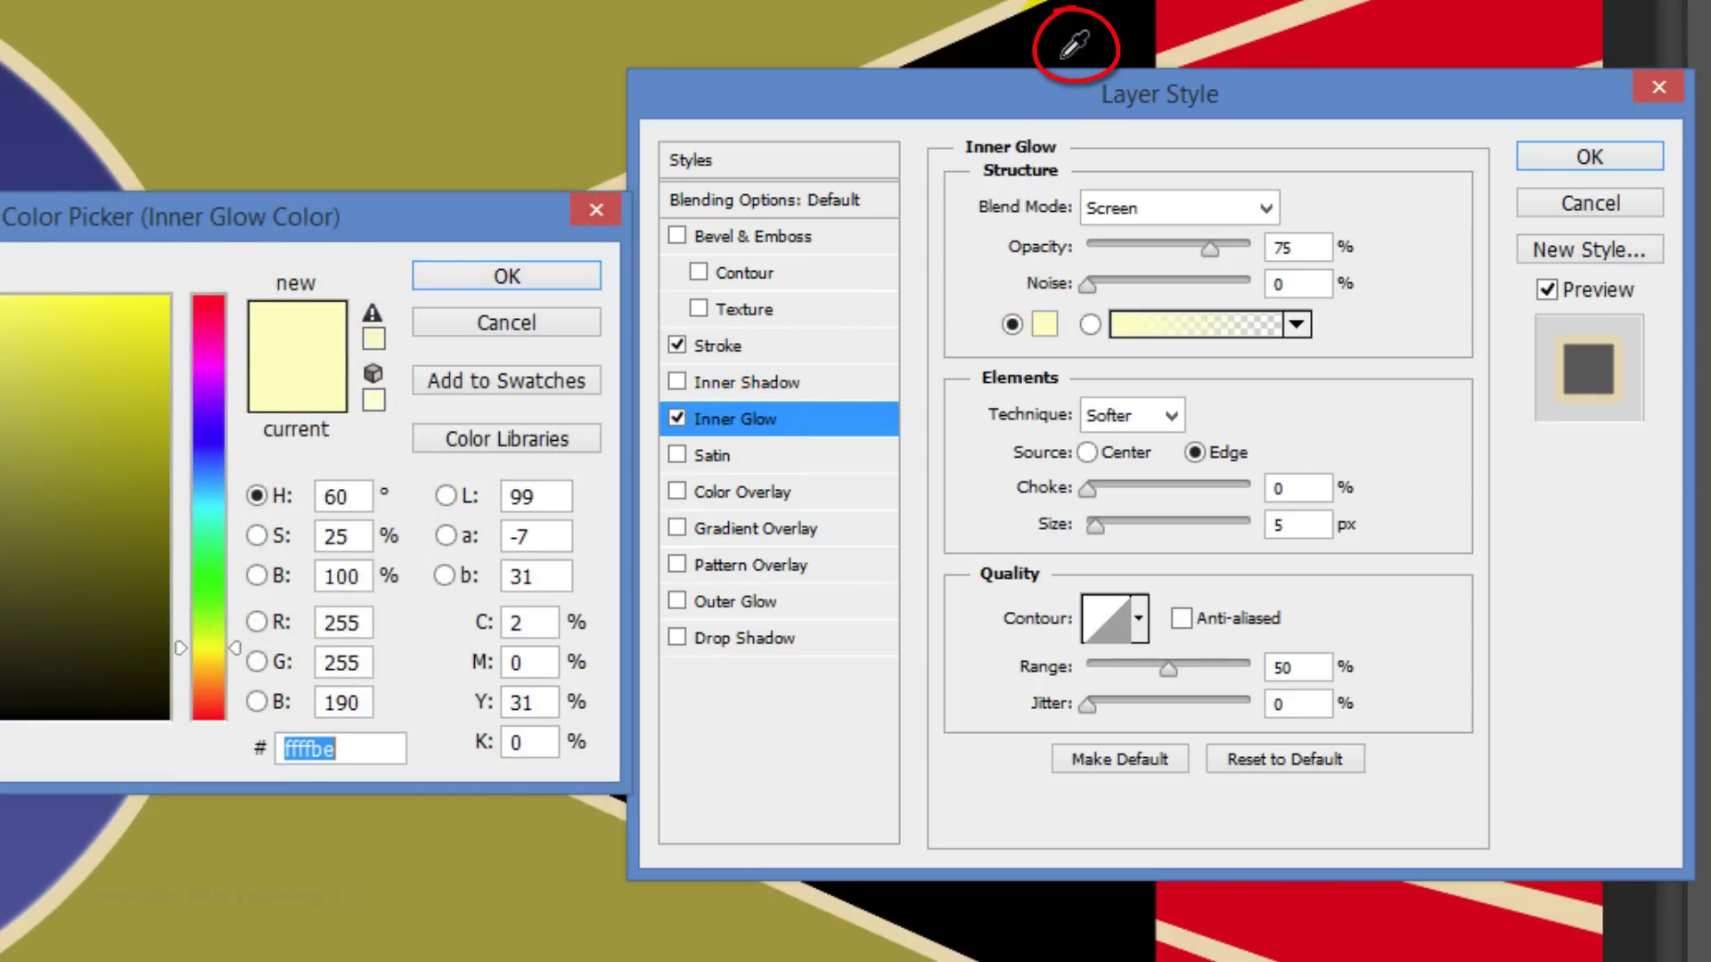
left_click(1097, 47)
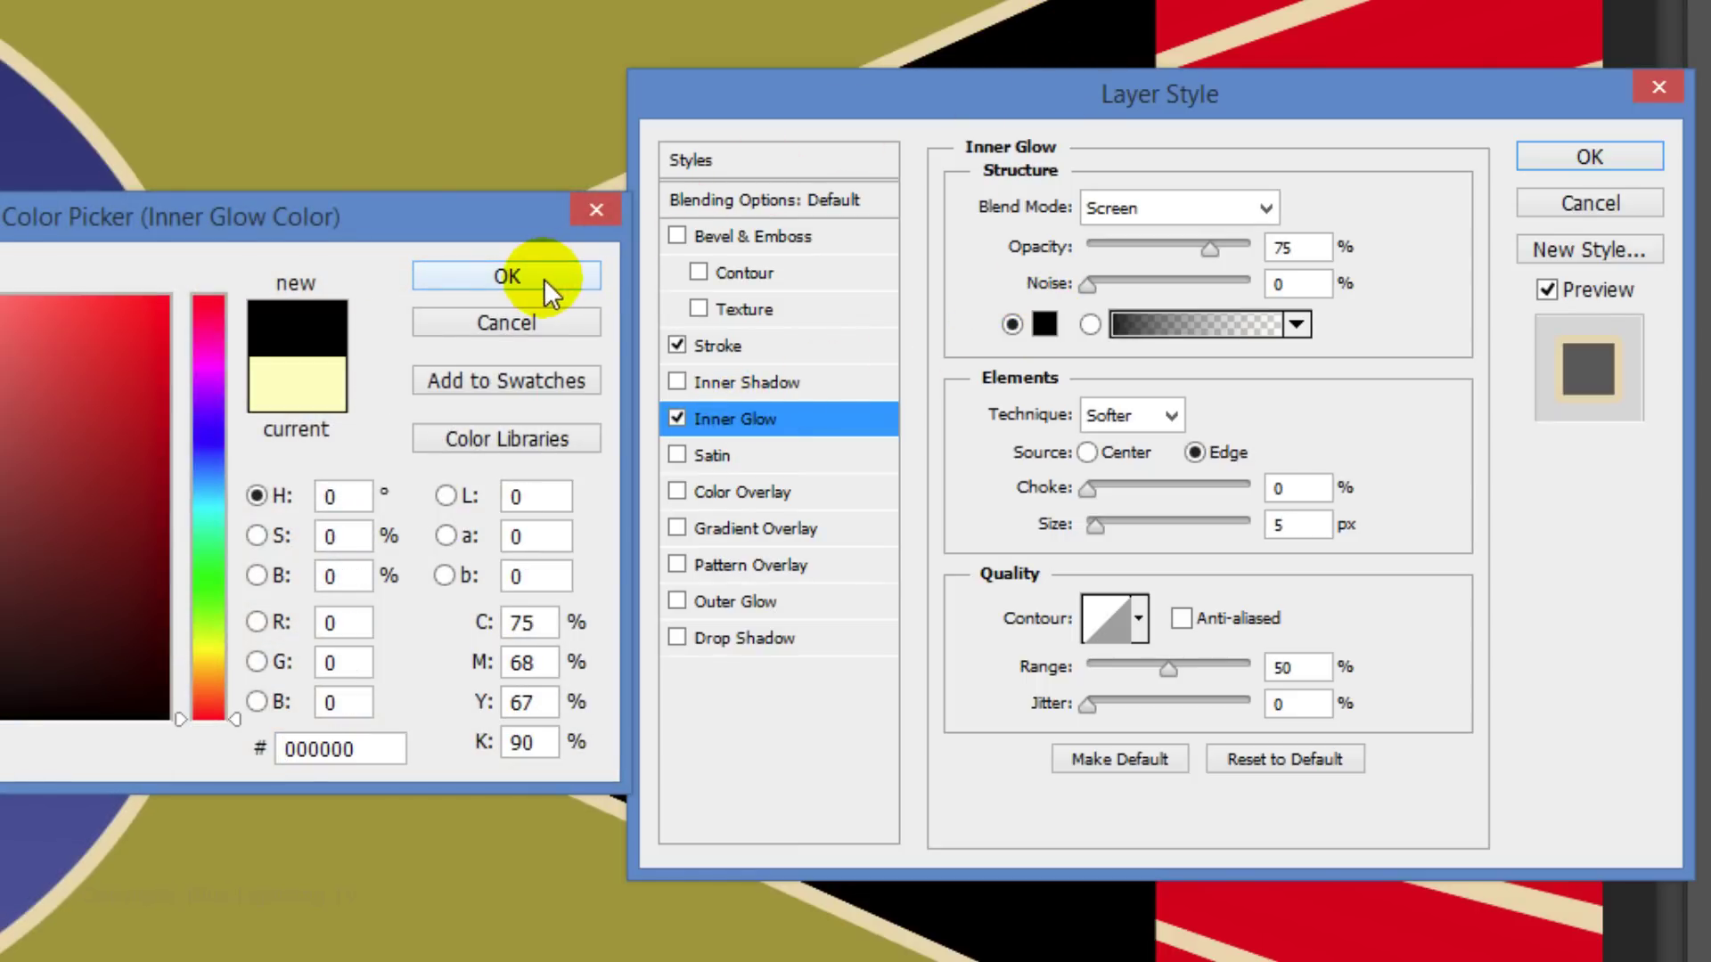
left_click(547, 278)
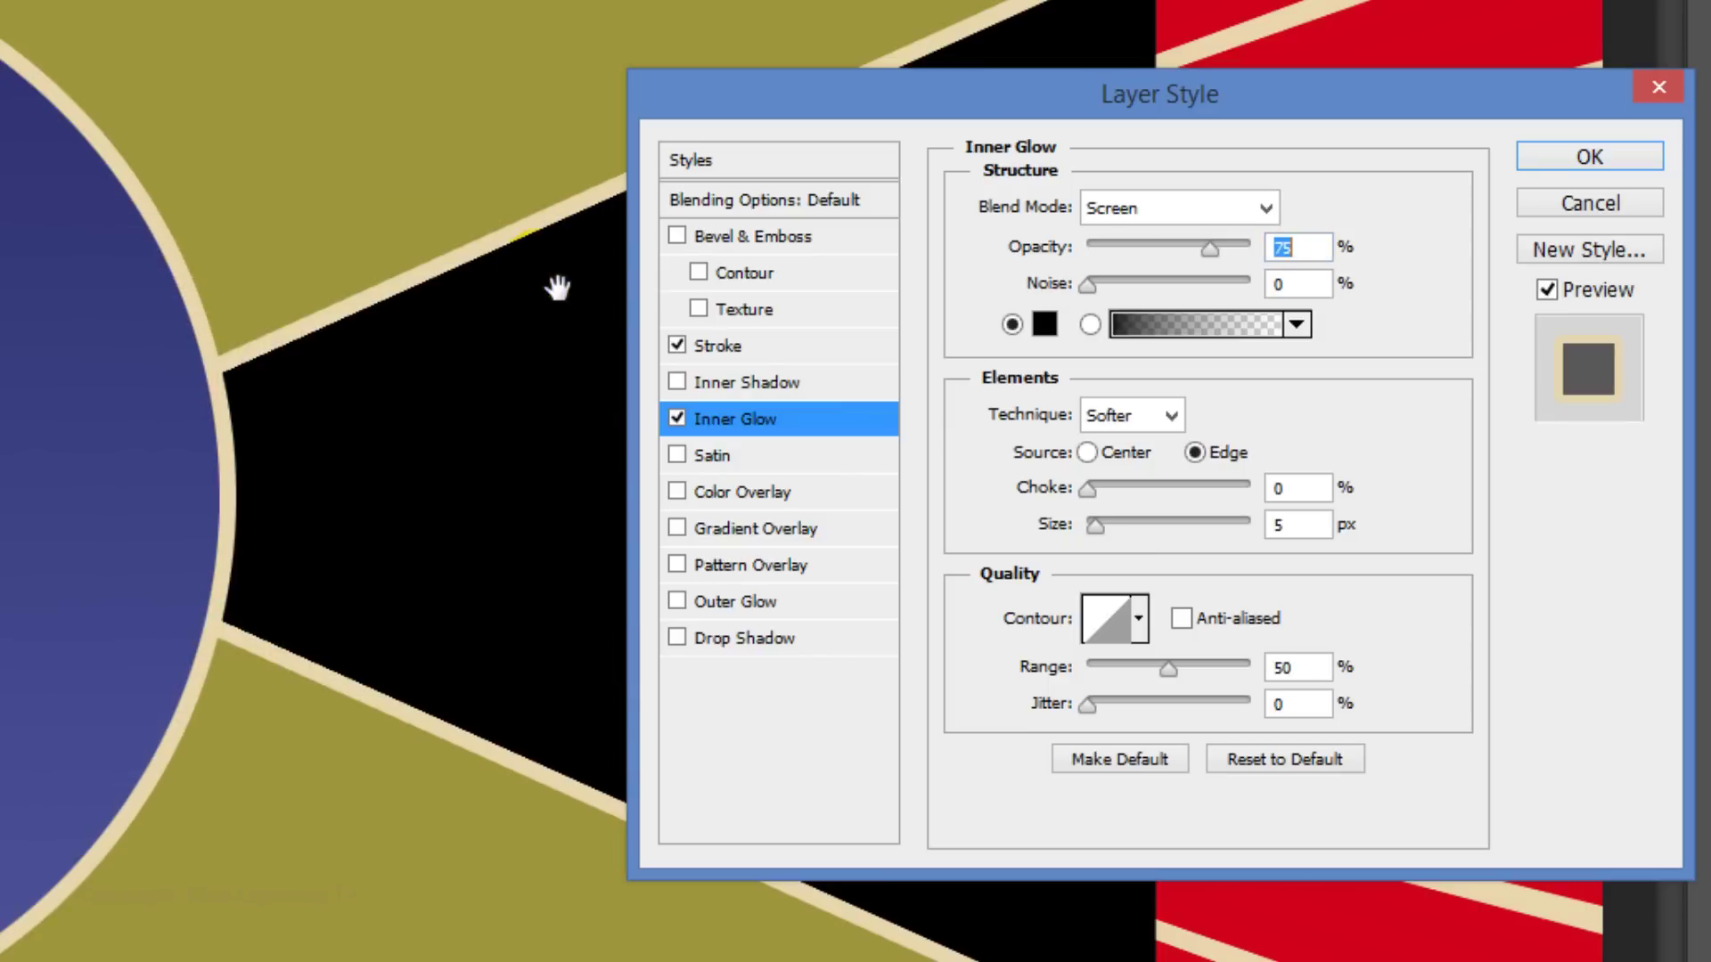
Set the circle's Inner Glow to Dissolve blend mode, 80% opacity and 70 px size, and apply the layer style
left_click(1268, 206)
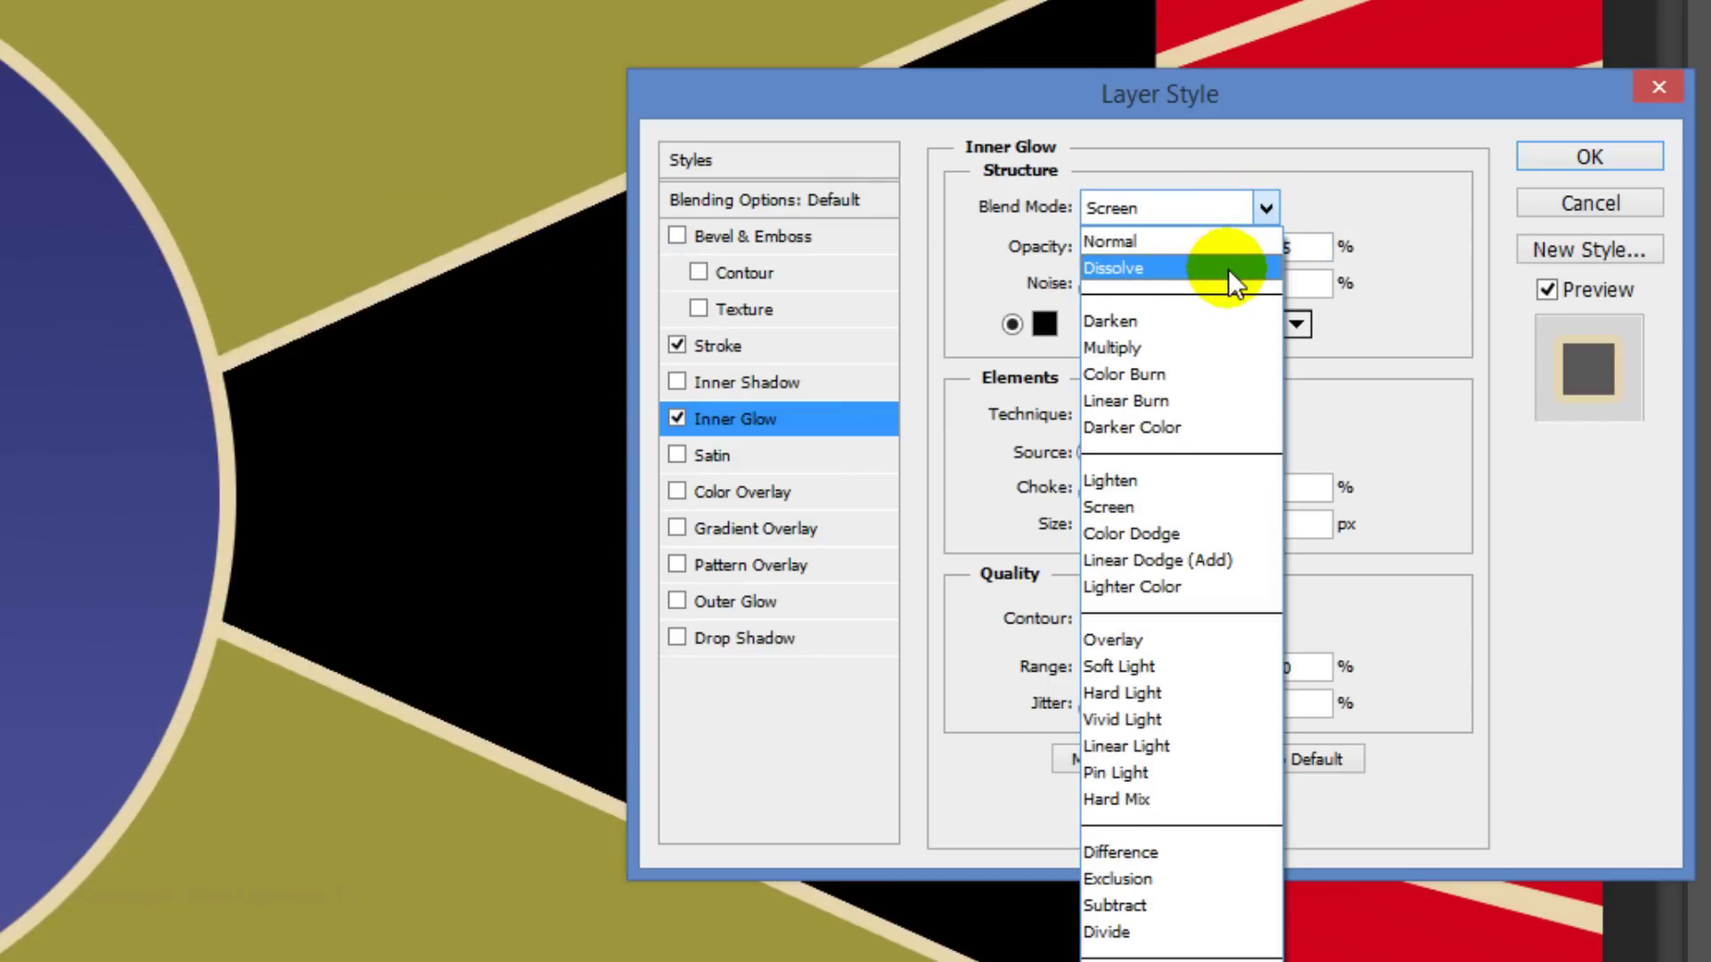
left_click(1228, 269)
double_click(1294, 247)
type("80")
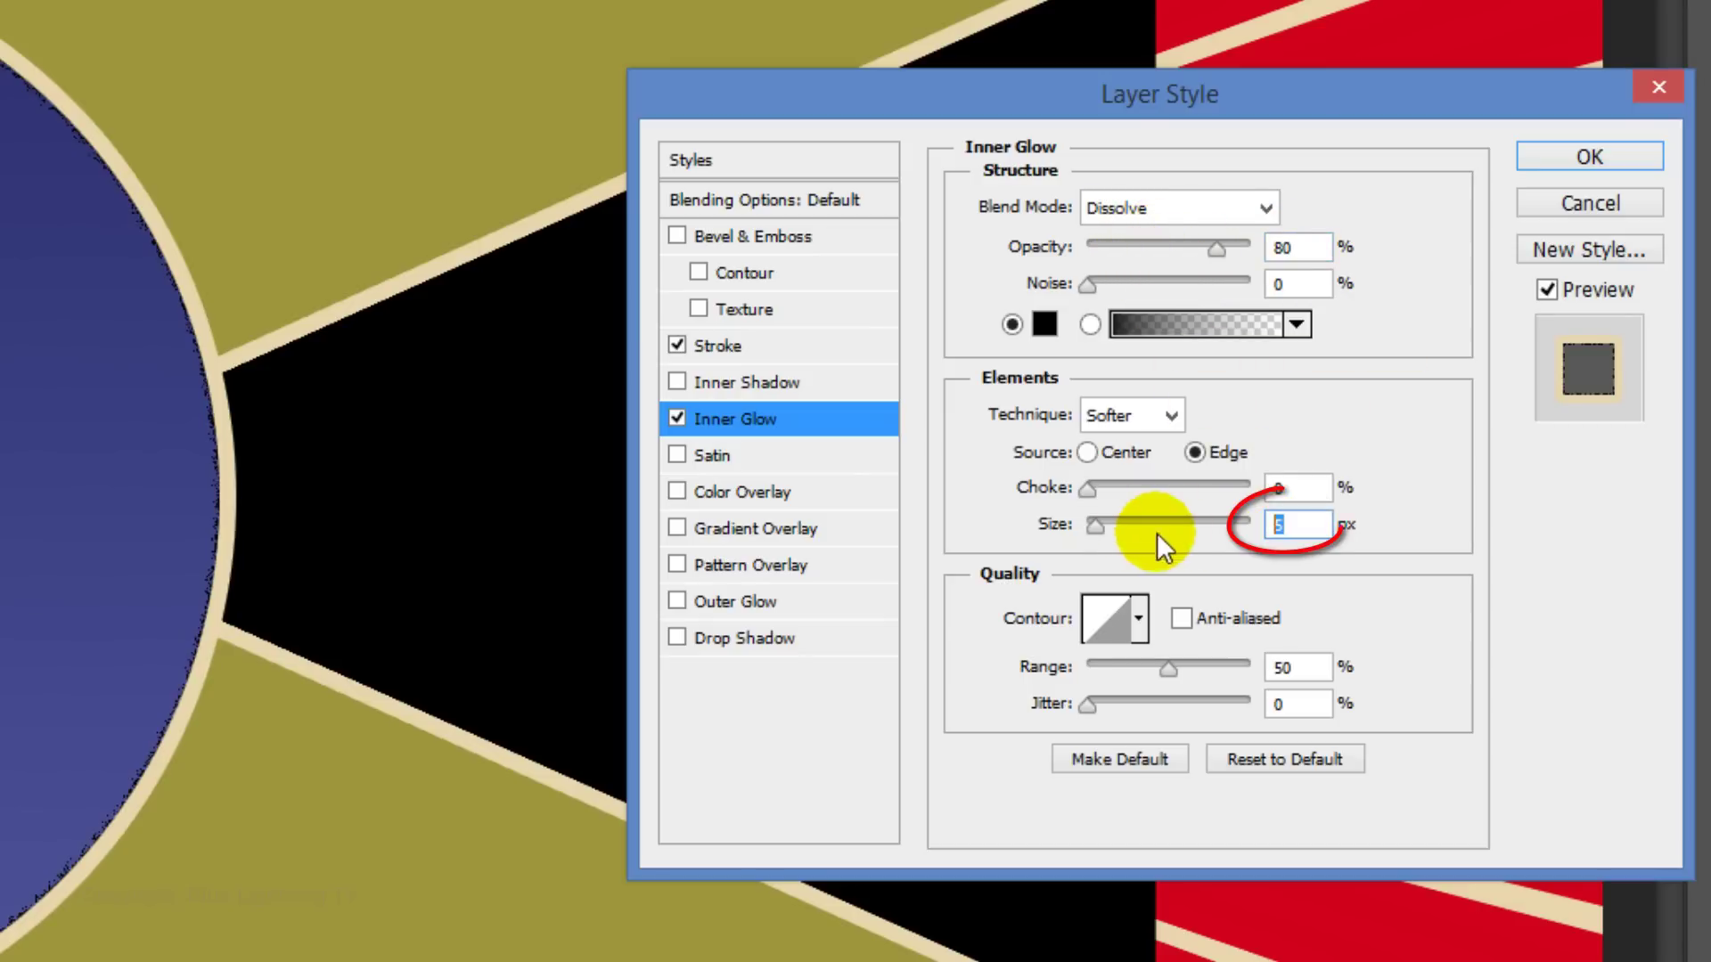
double_click(1297, 525)
type("7")
type("0")
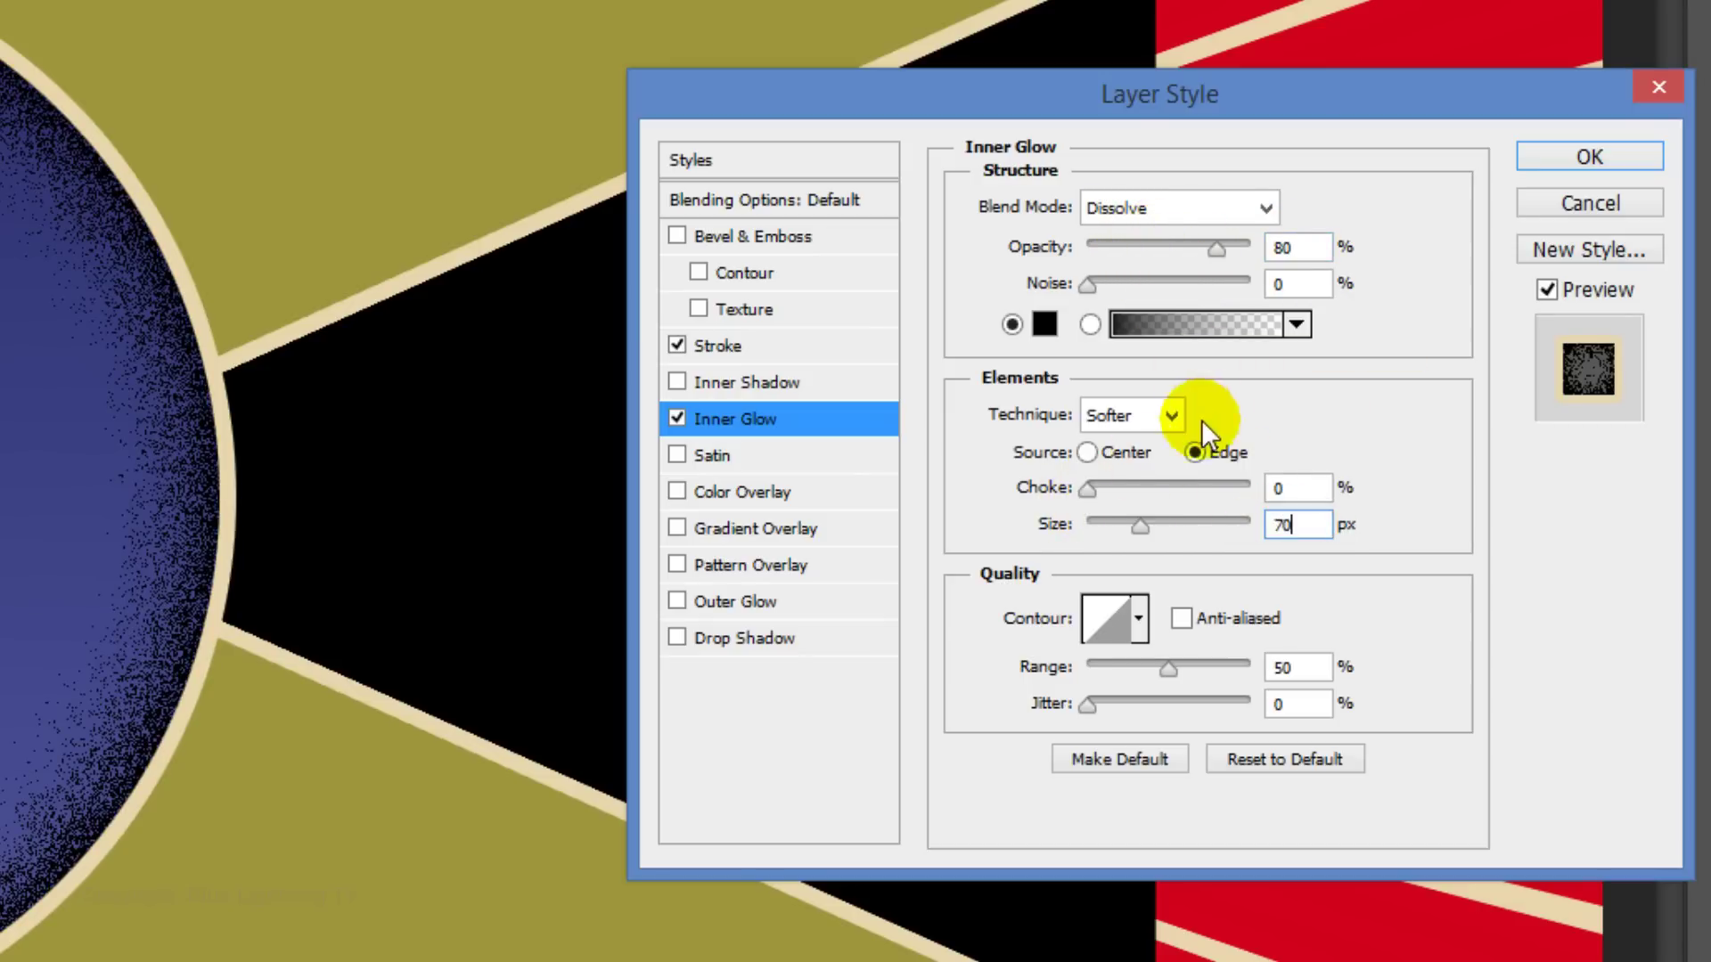
left_click(1576, 159)
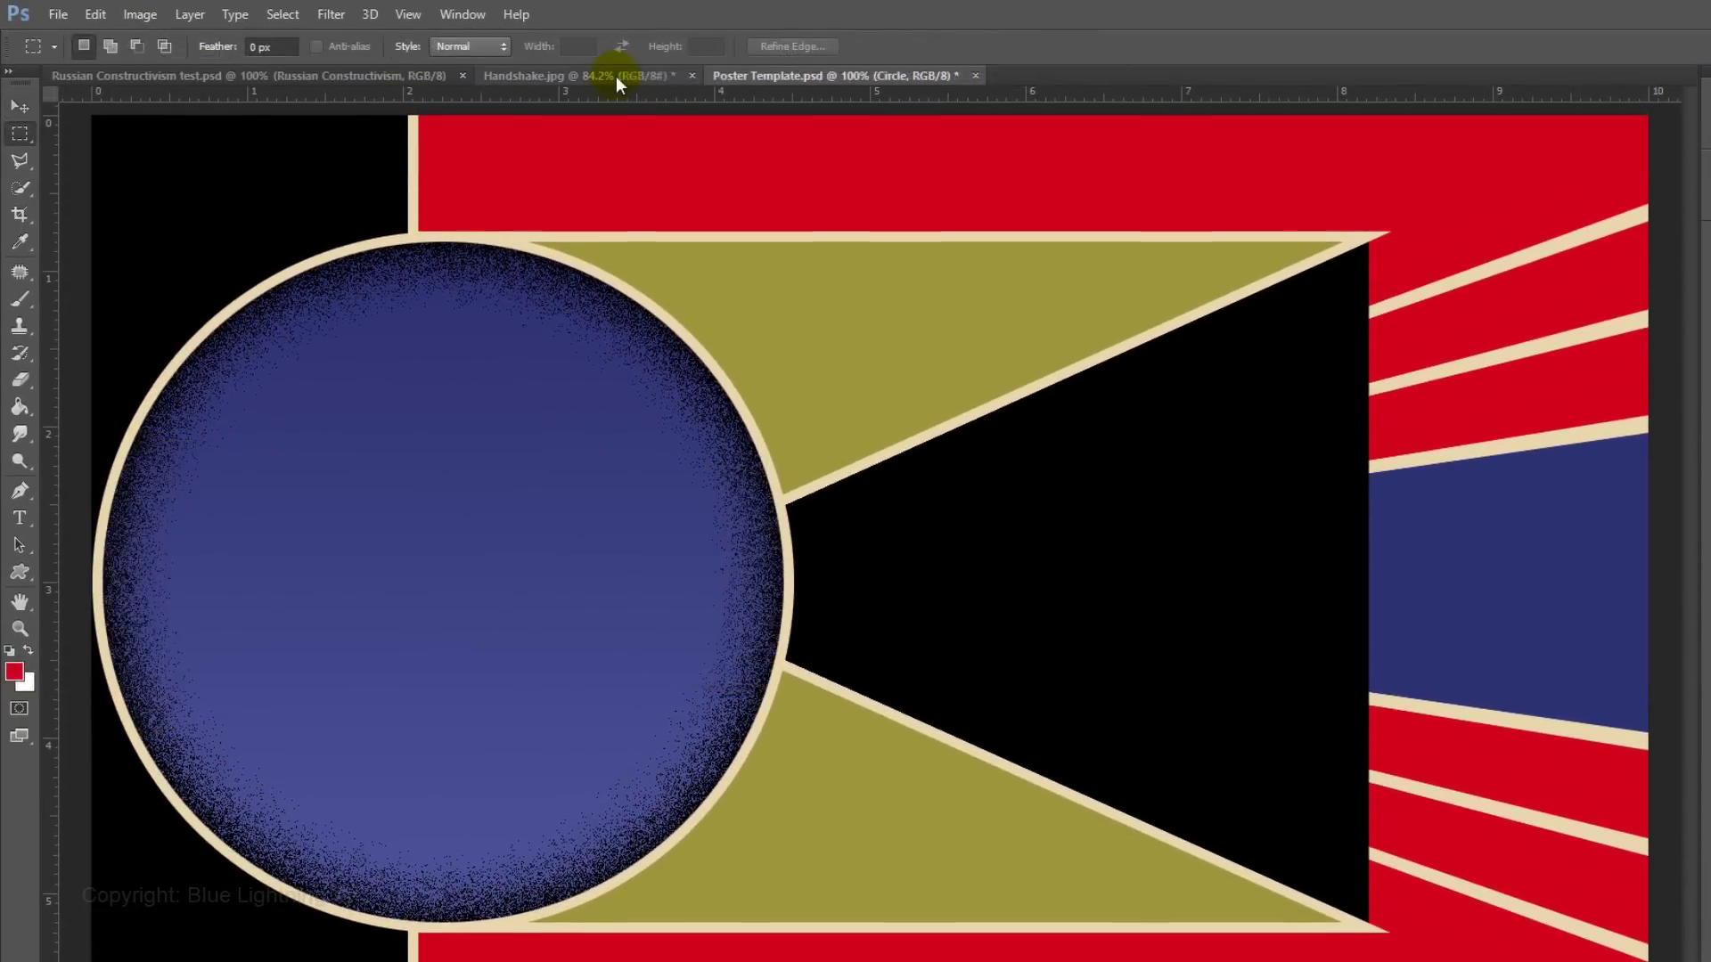
In the Handshake.jpg document, select both sleeves and the clasped hands with the Quick Selection tool and check the selection in Quick Mask
left_click(617, 76)
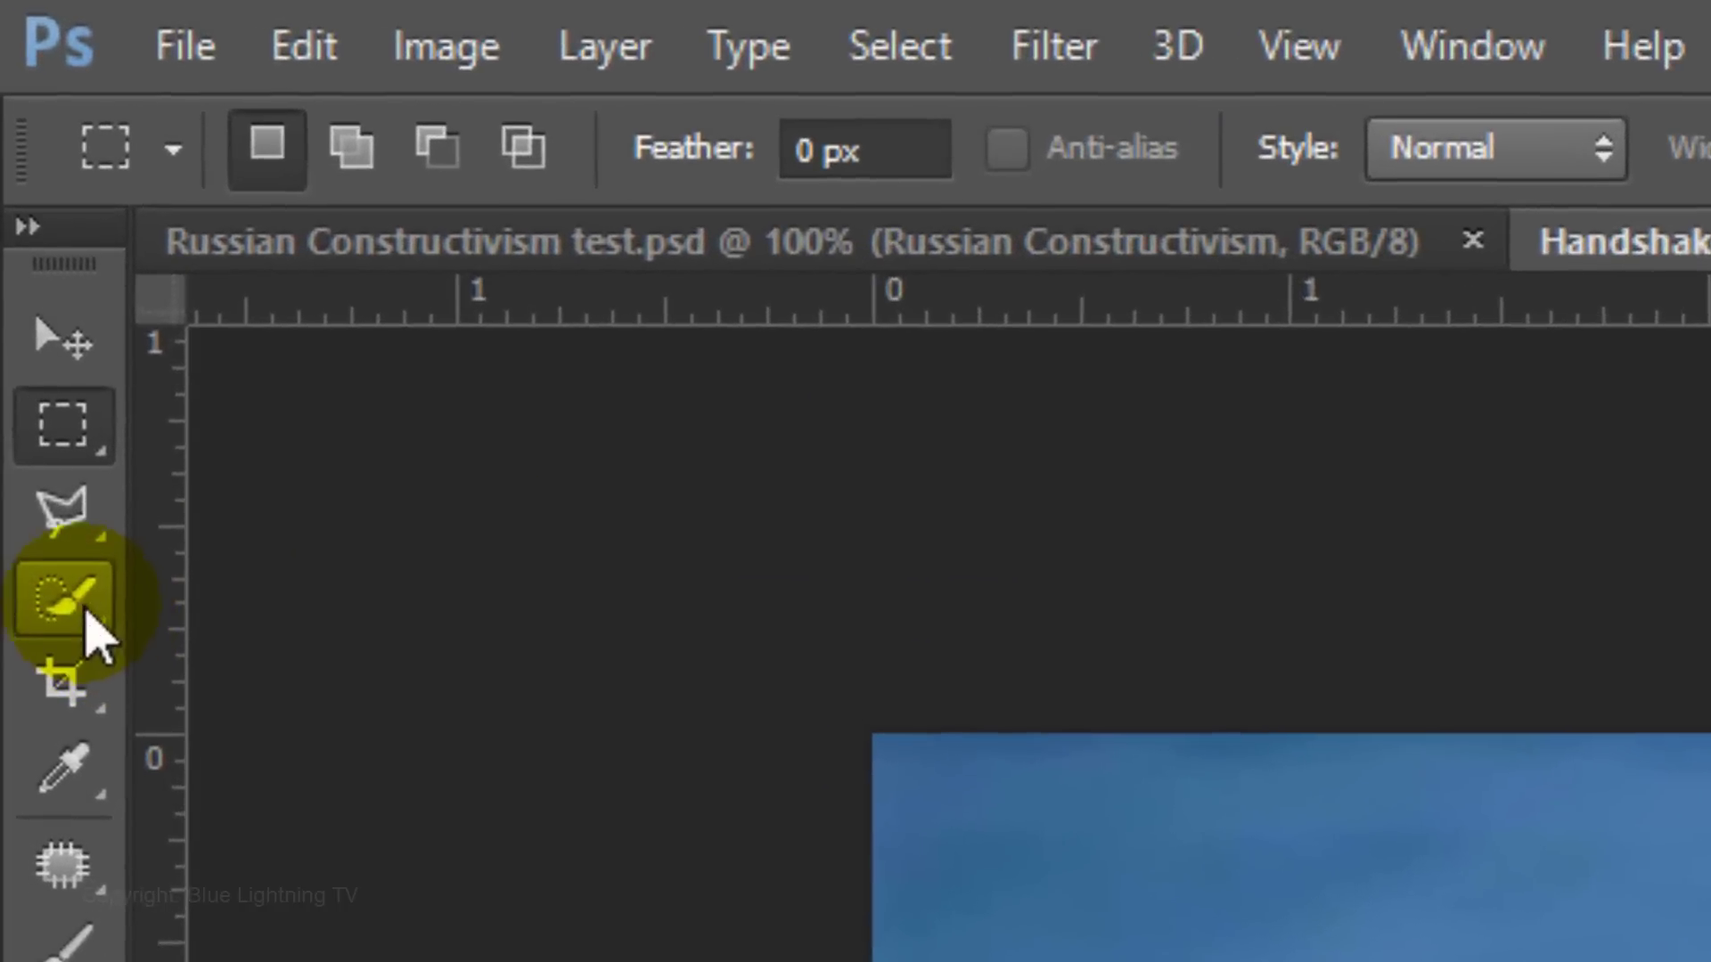
left_click_drag(61, 623, 352, 605)
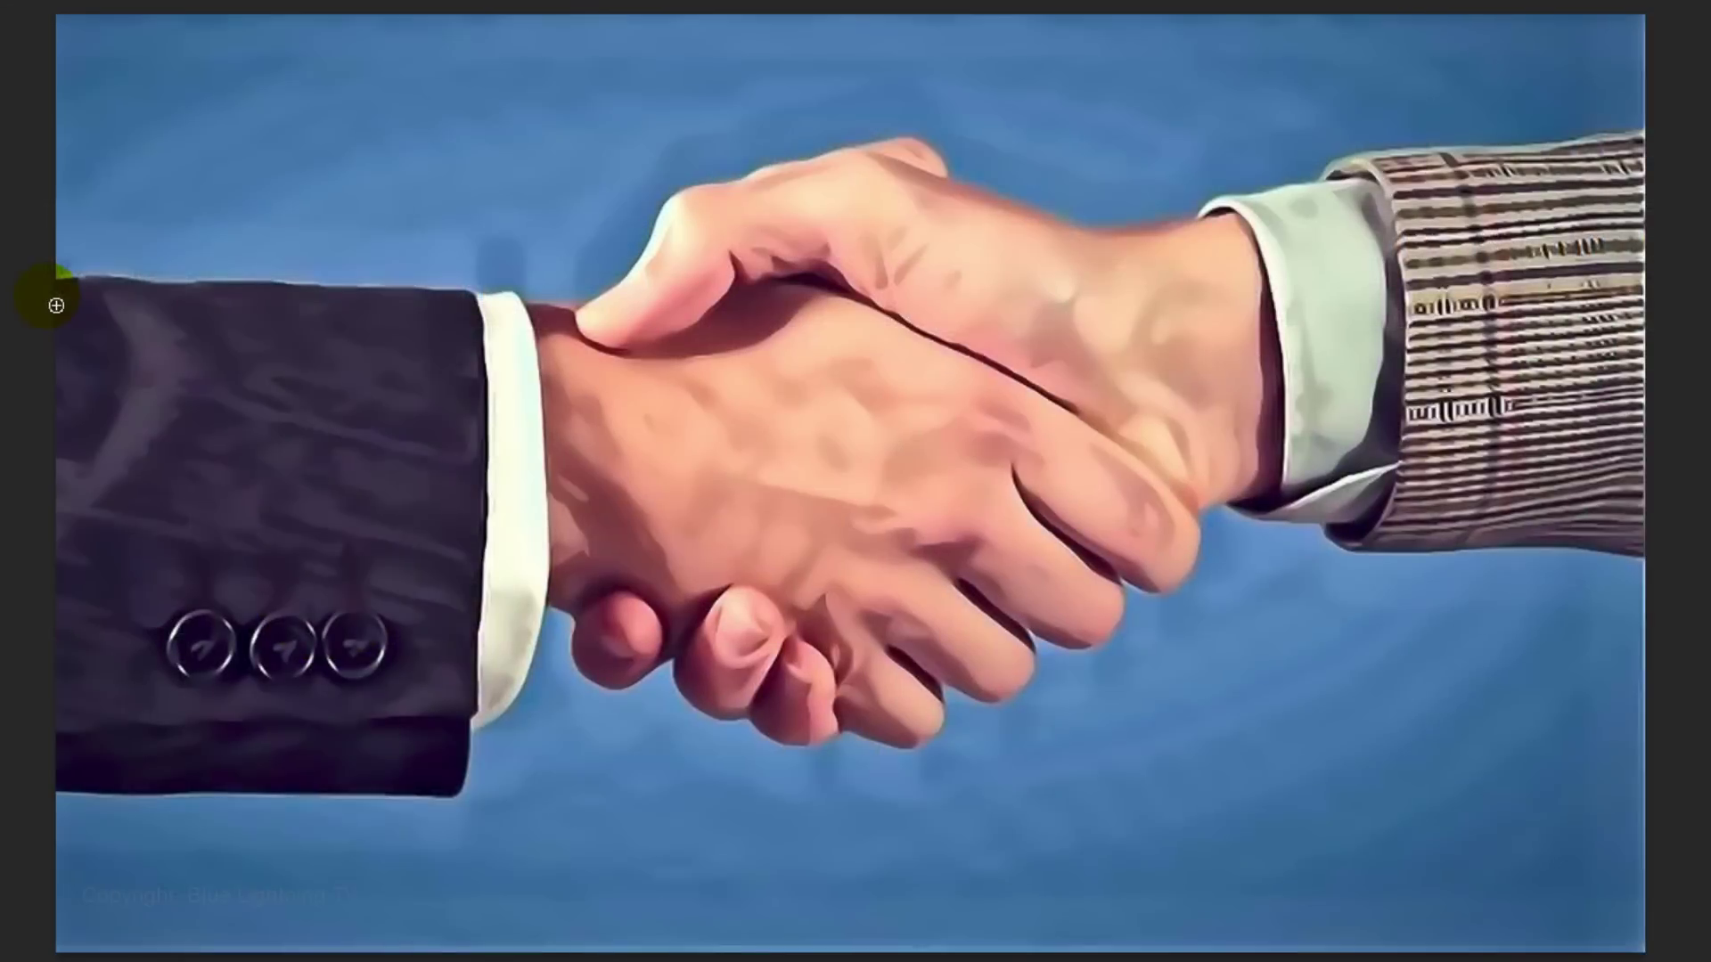
mouse_move(56, 298)
left_mouse_down()
mouse_move(711, 229)
mouse_move(1182, 306)
mouse_move(1619, 145)
mouse_move(1631, 267)
mouse_move(1457, 528)
mouse_move(1016, 531)
mouse_move(749, 612)
mouse_move(1066, 275)
mouse_move(1695, 291)
left_mouse_up()
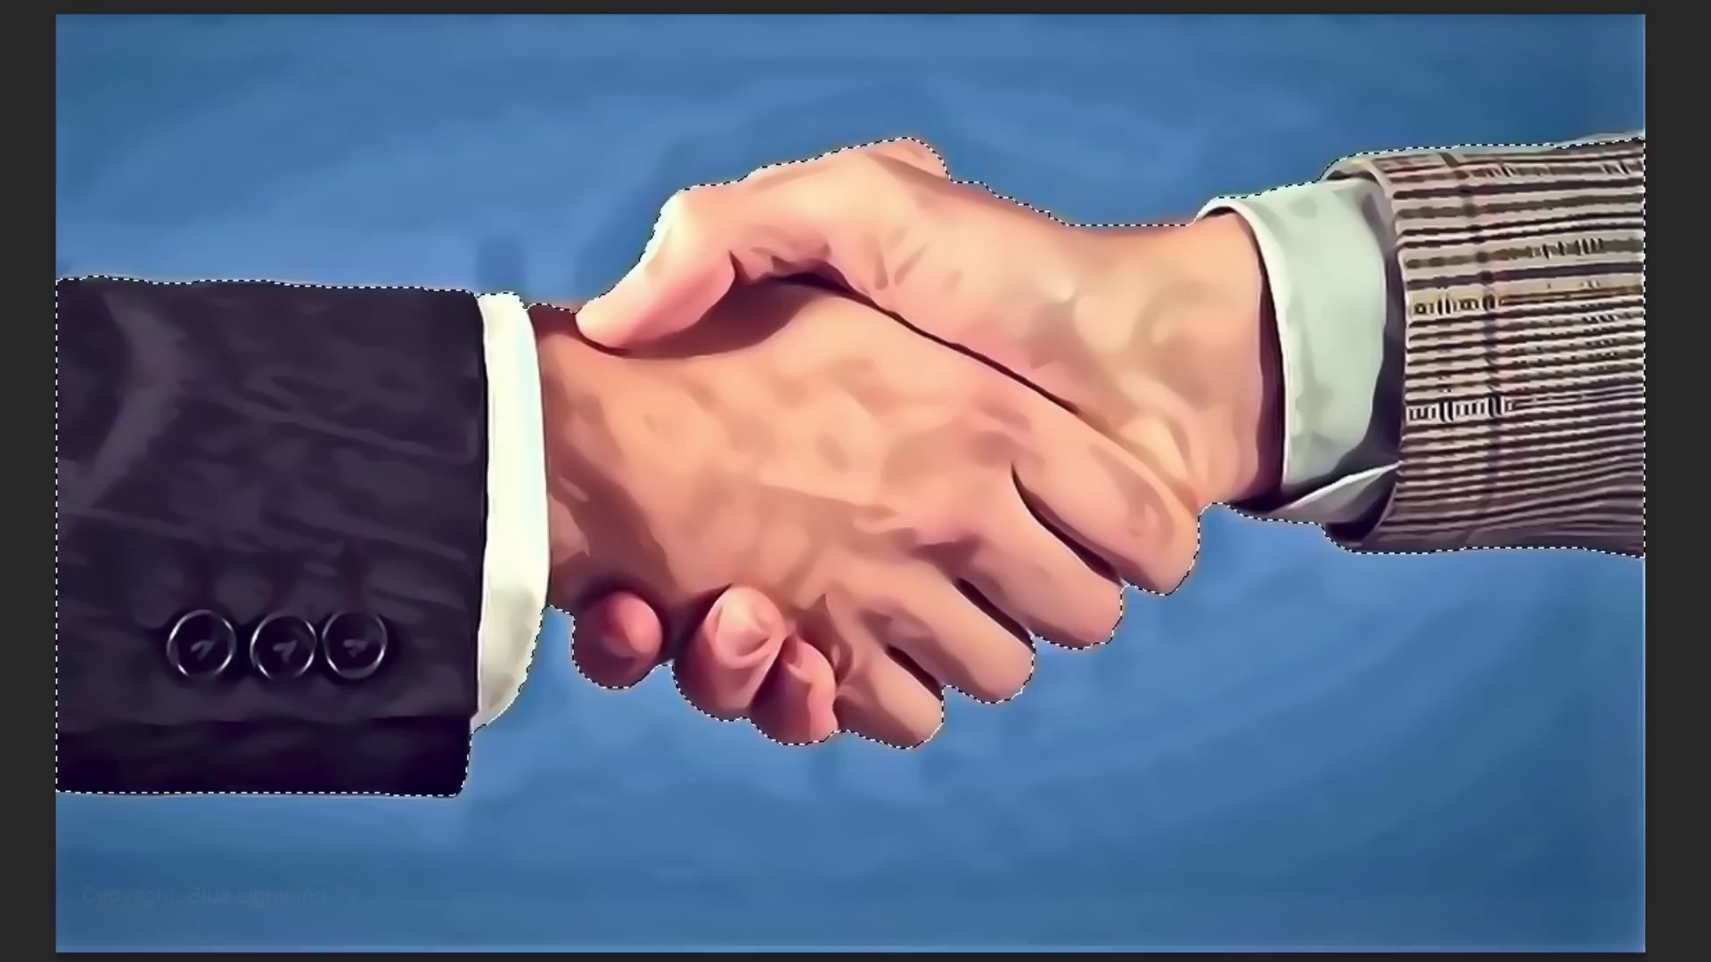
key("q")
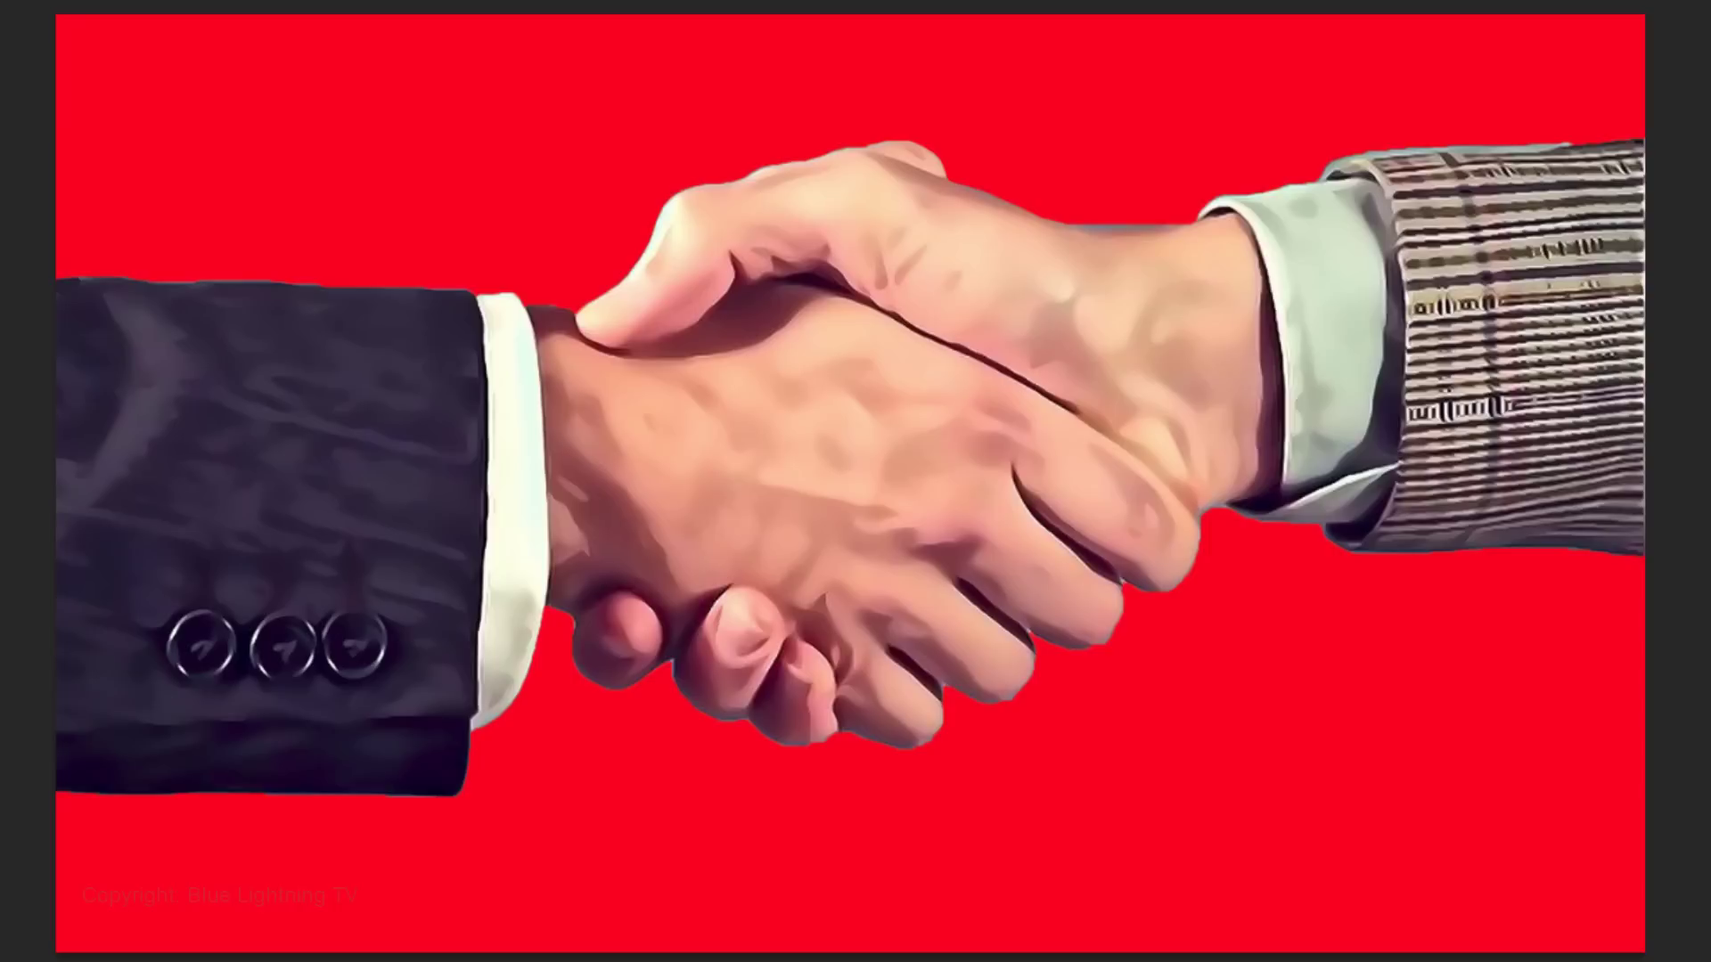
key("q")
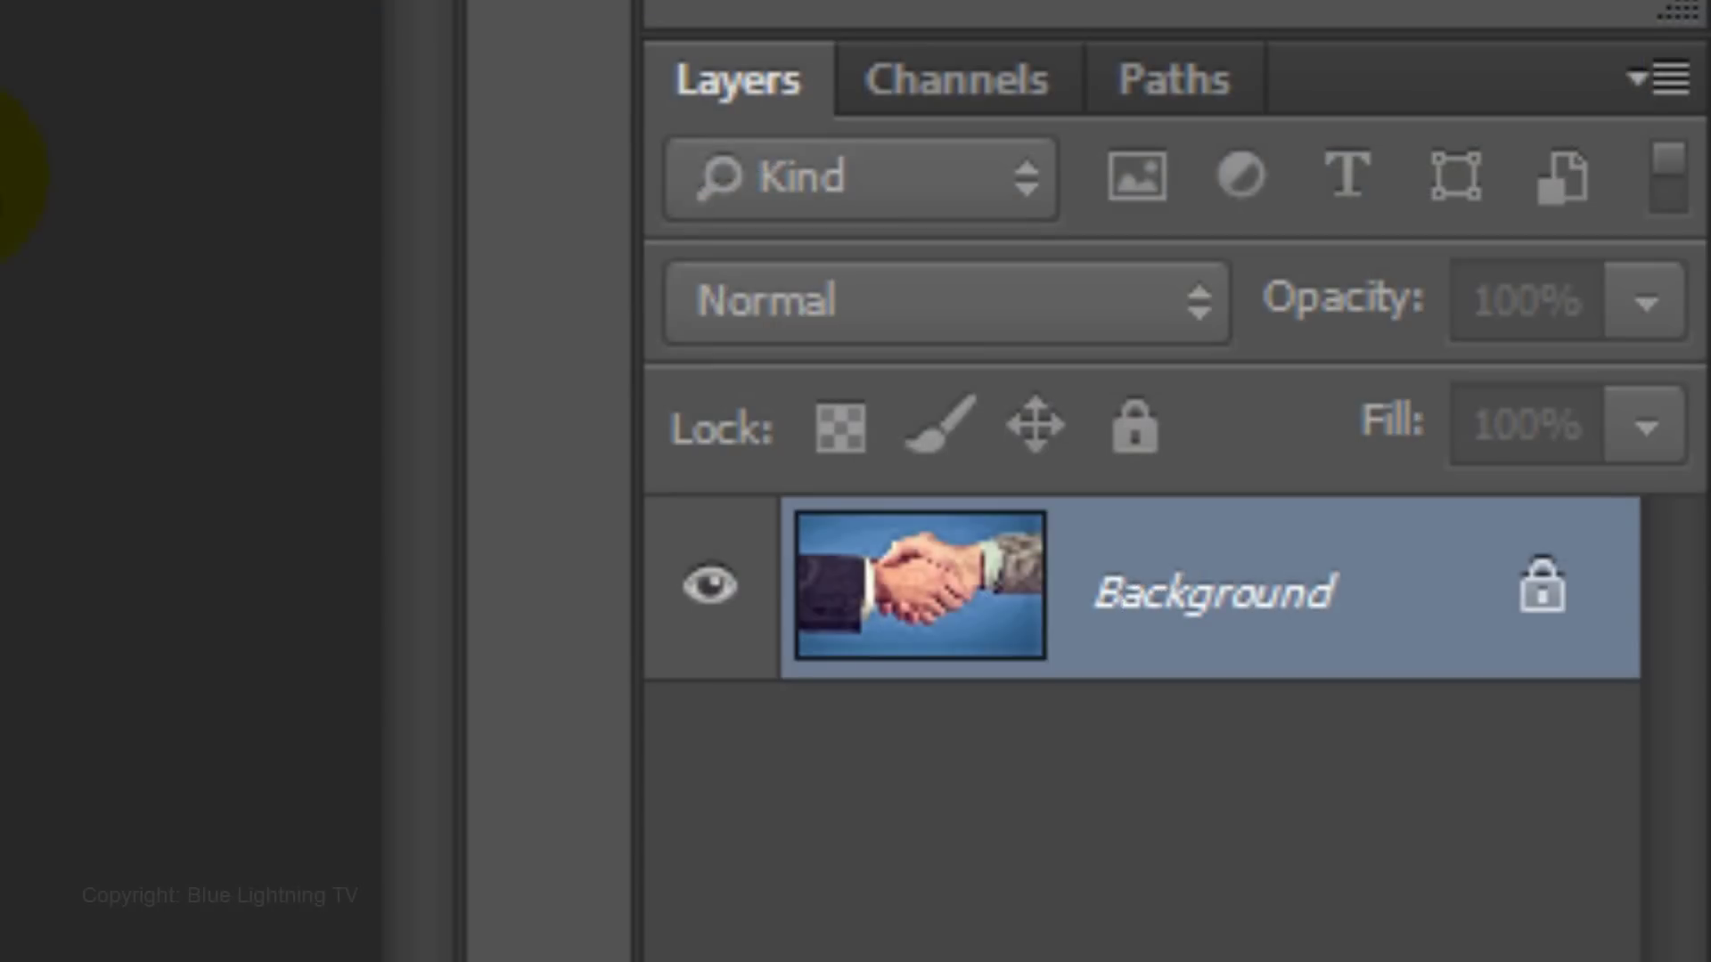
Copy the selected handshake to its own layer and move that layer into Poster Template.psd, placing it over the circle
key("ctrl+j")
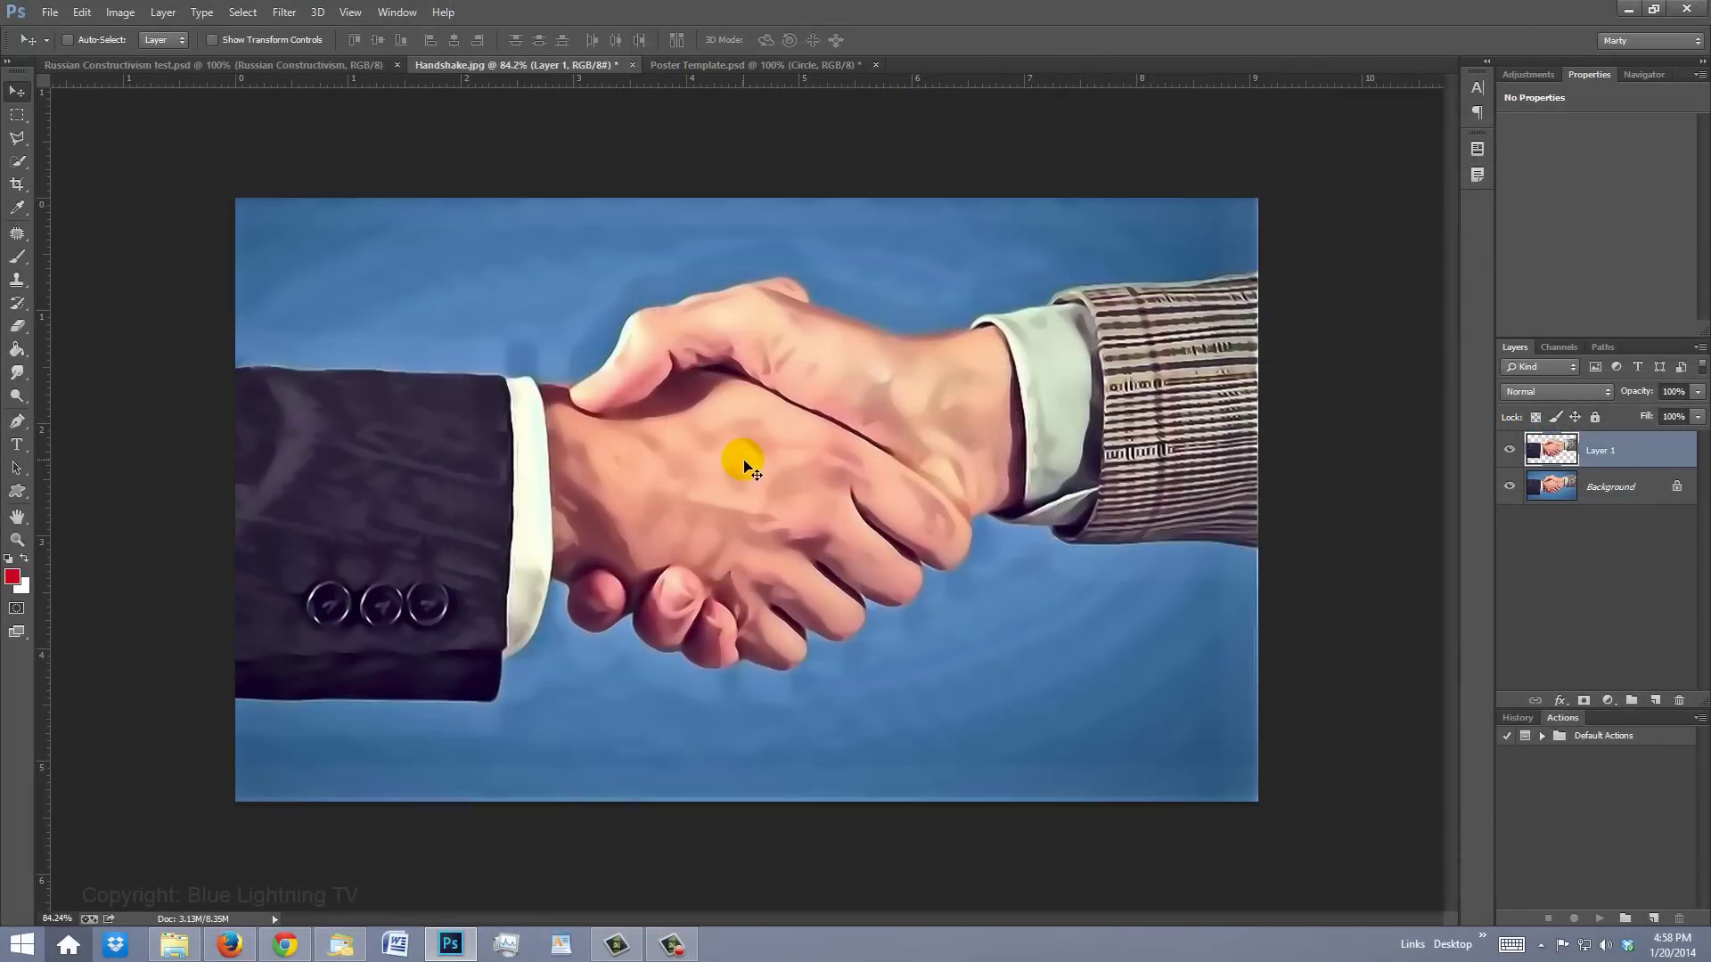
key("v")
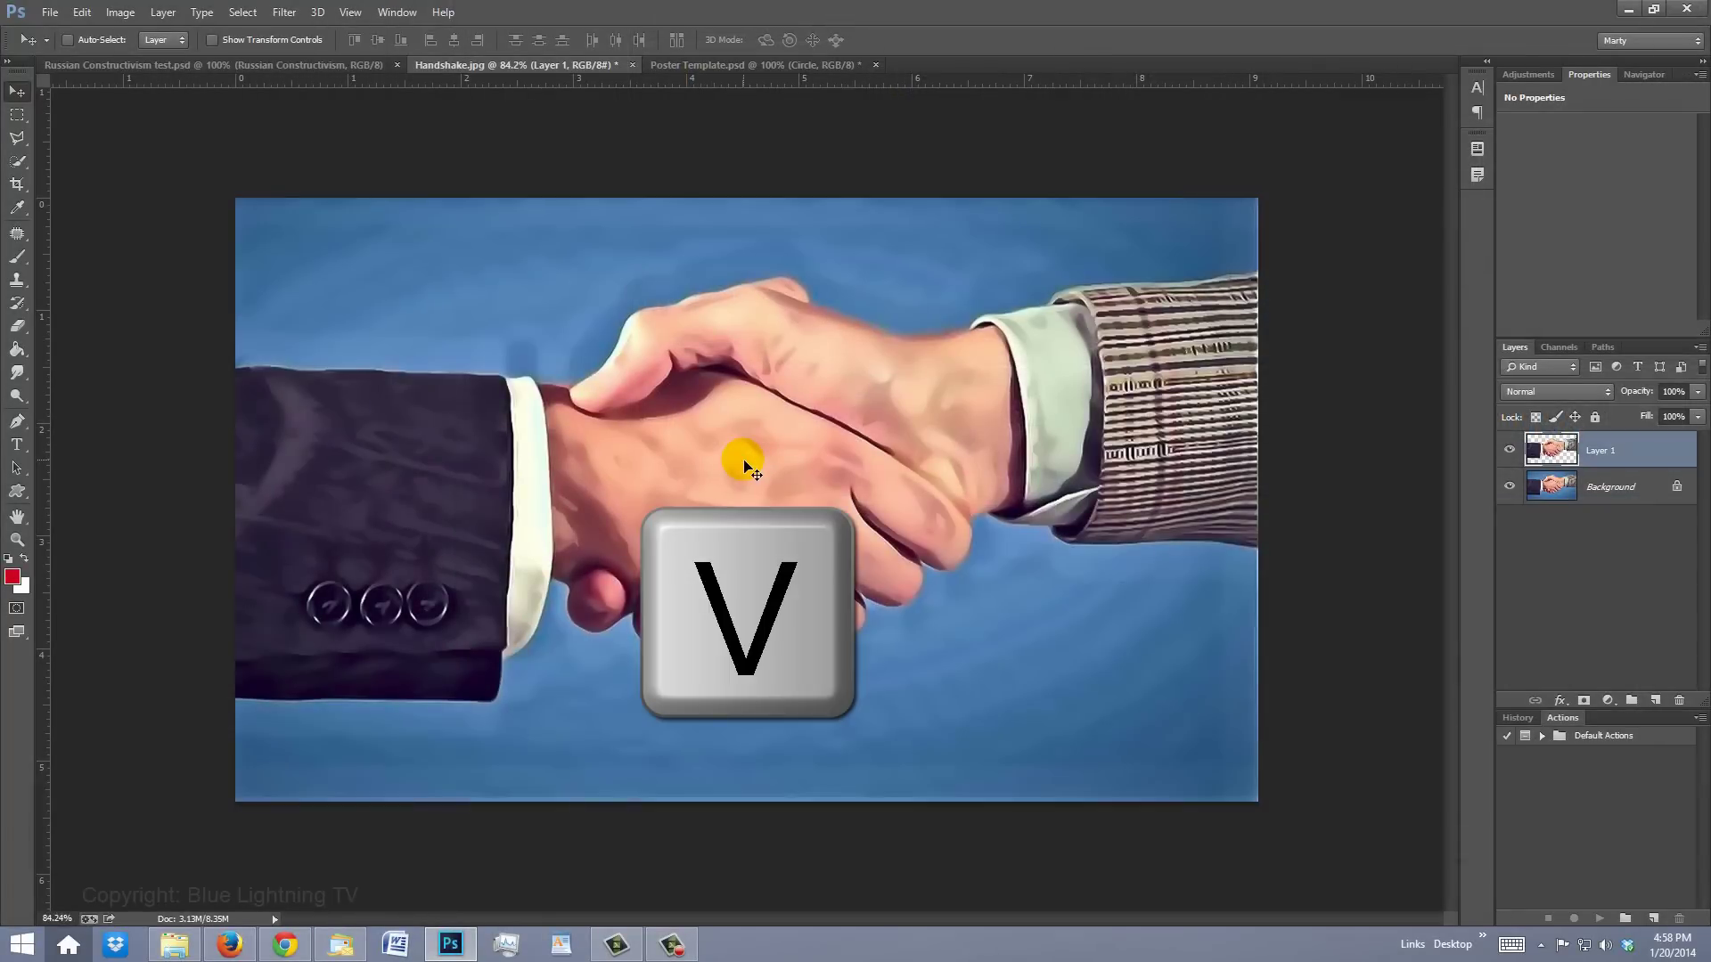
left_click_drag(747, 465, 727, 66)
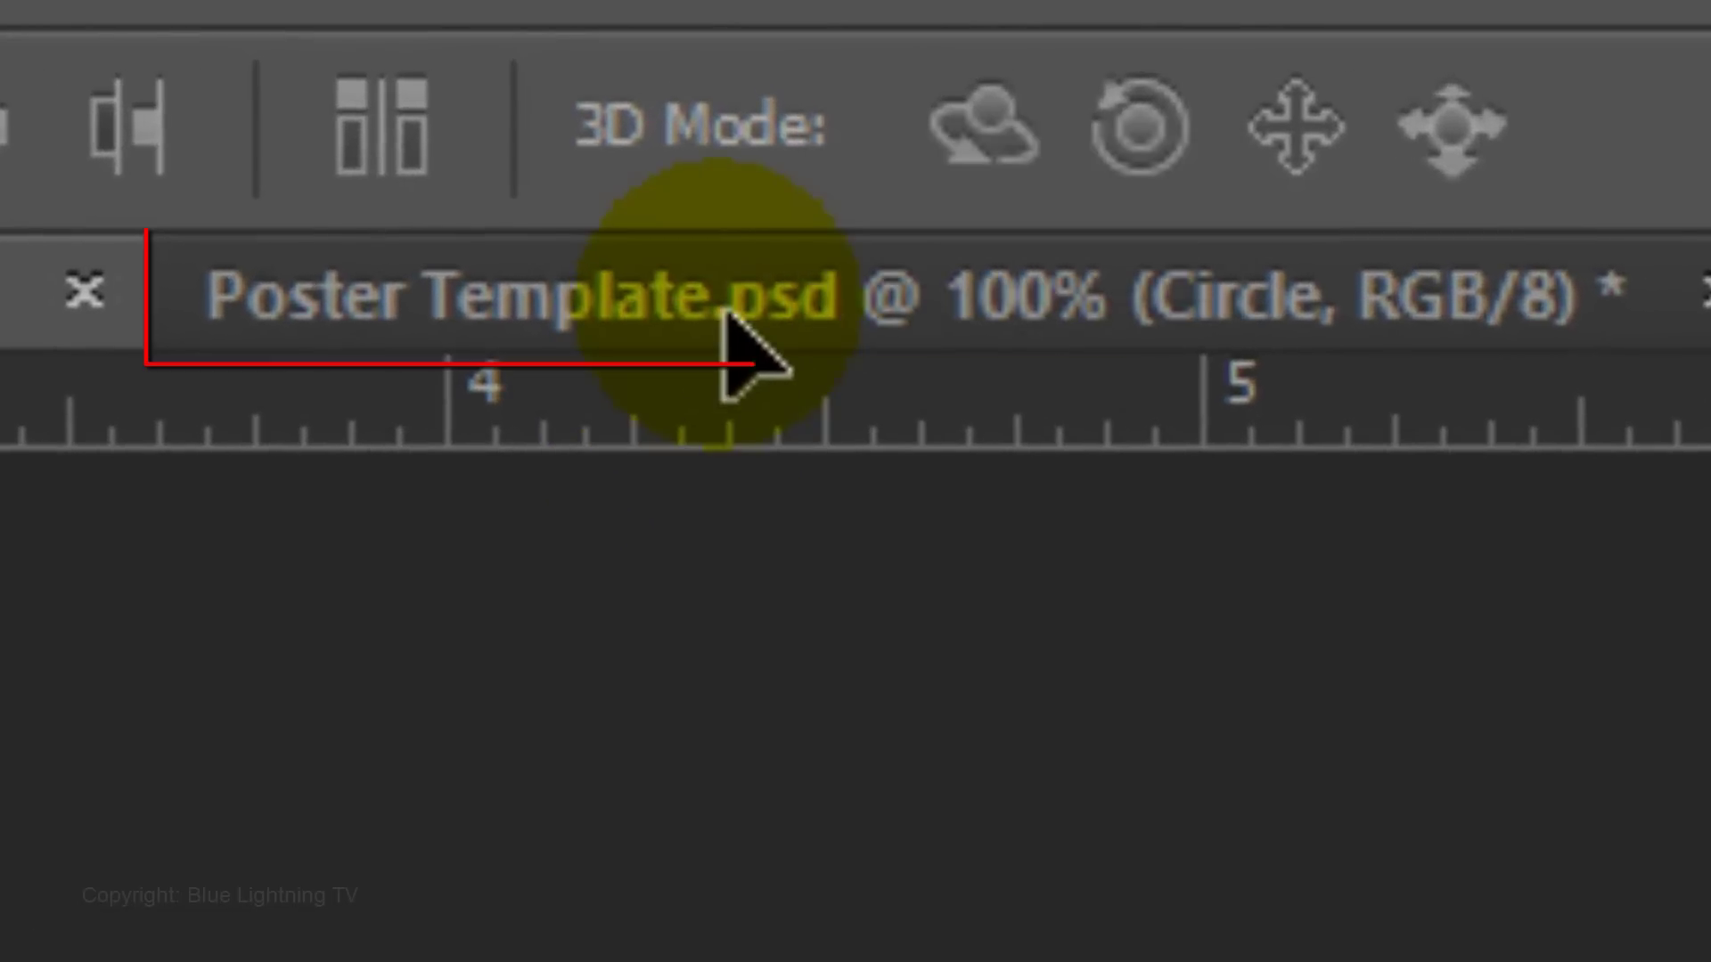
left_click_drag(725, 313, 735, 335)
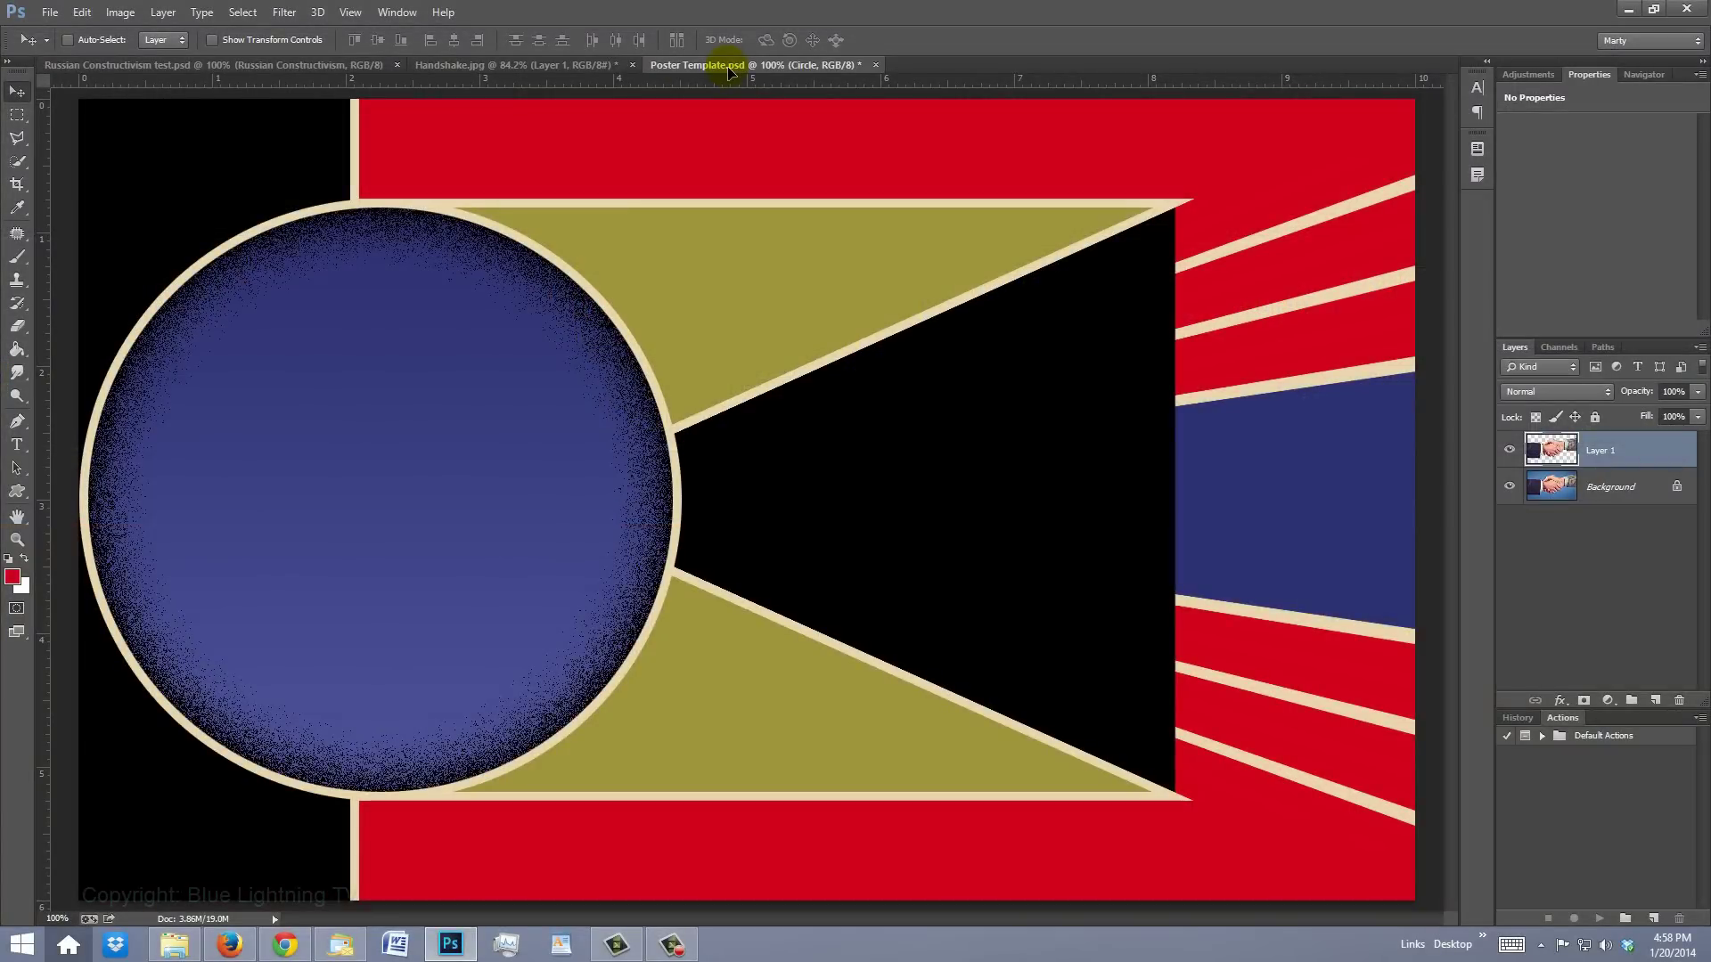
left_click_drag(729, 69, 686, 132)
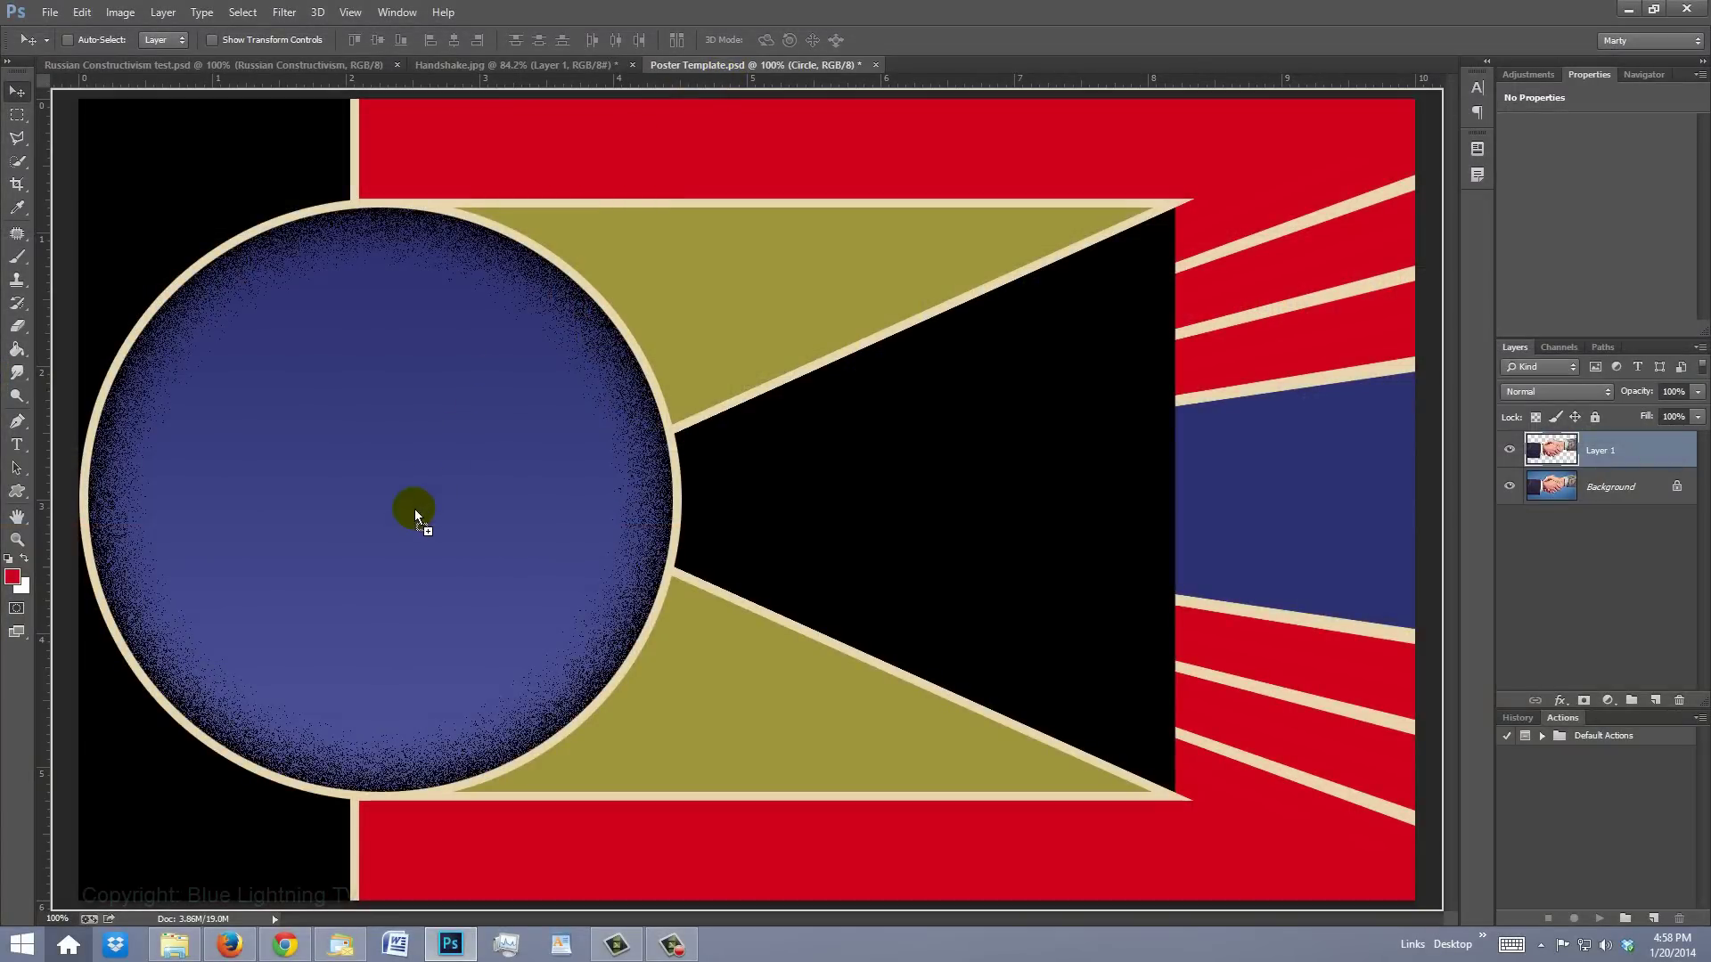
left_click_drag(408, 525, 413, 533)
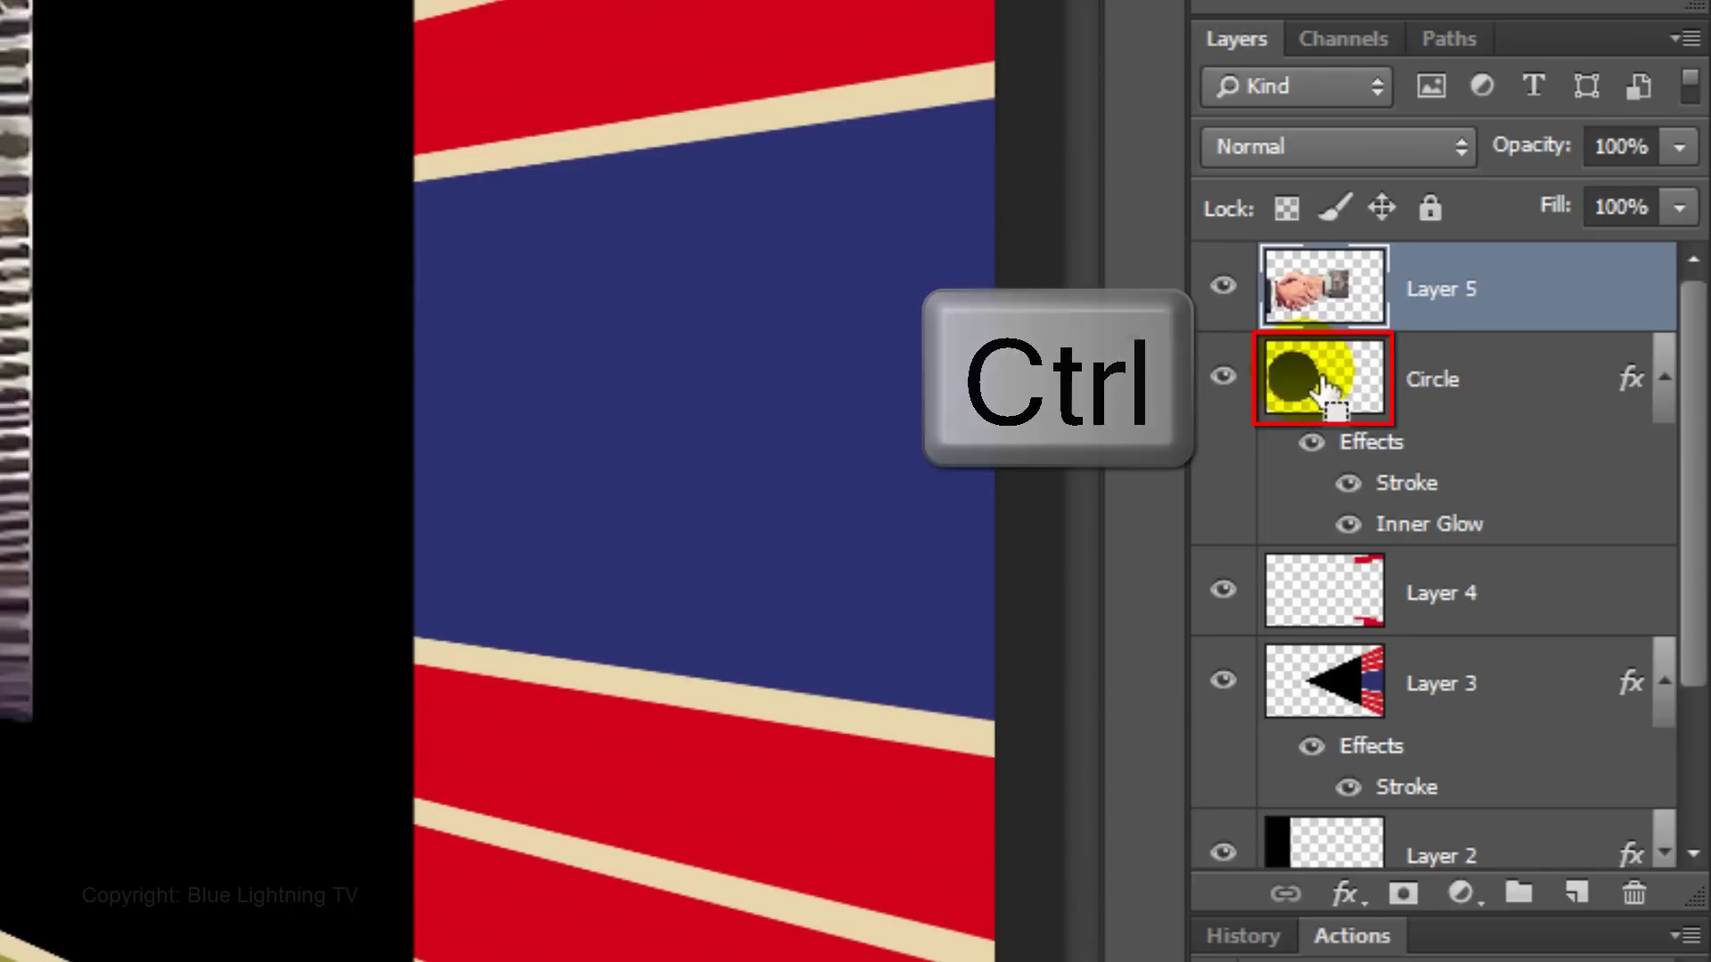
Mask the handshake layer with the Circle layer's shape, unlink the mask from the image and make the image active
left_click(1322, 389, "ctrl")
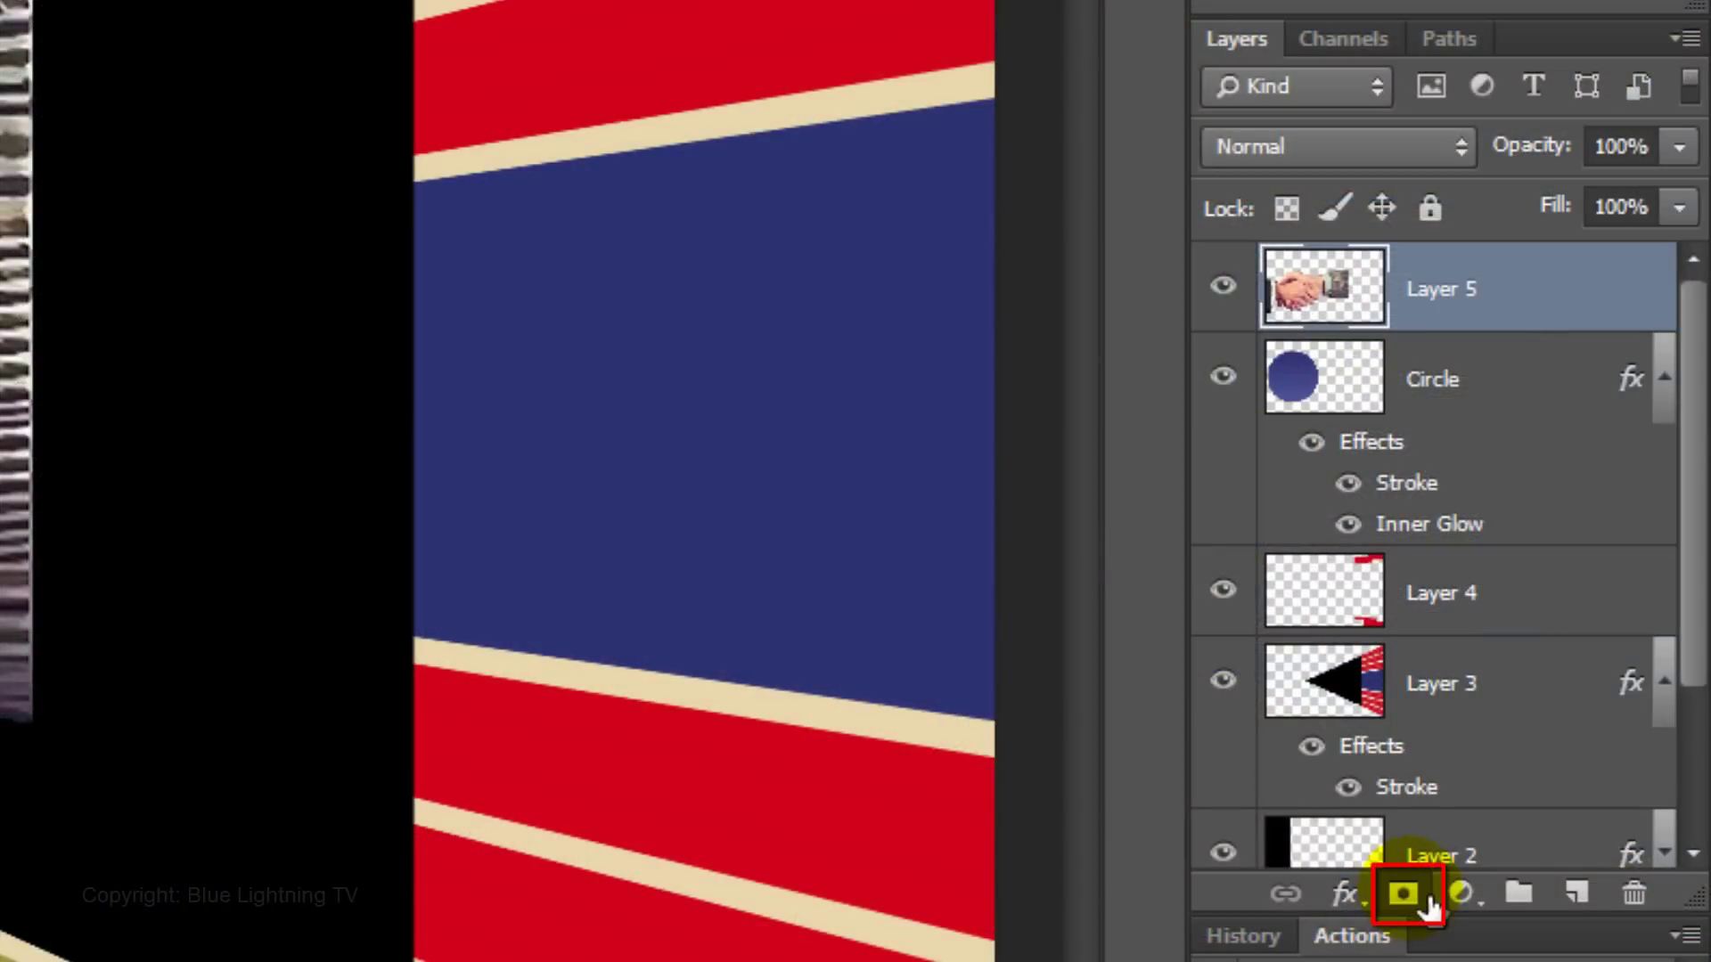
left_click(1418, 897)
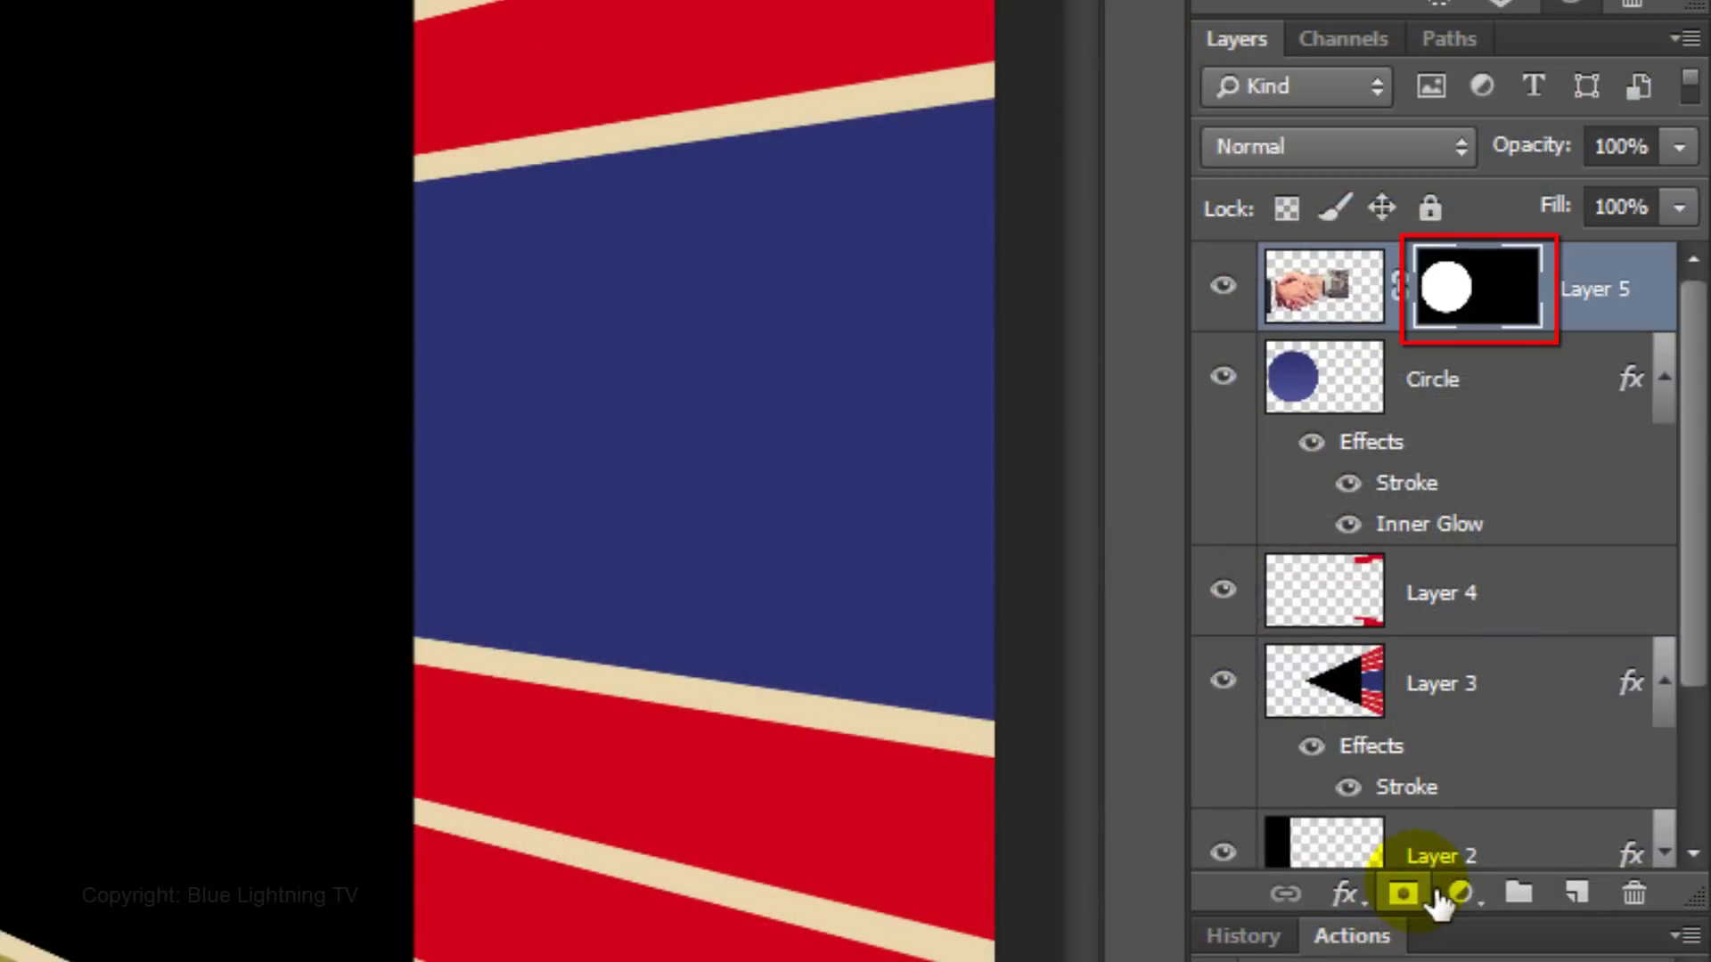
left_click(1397, 286)
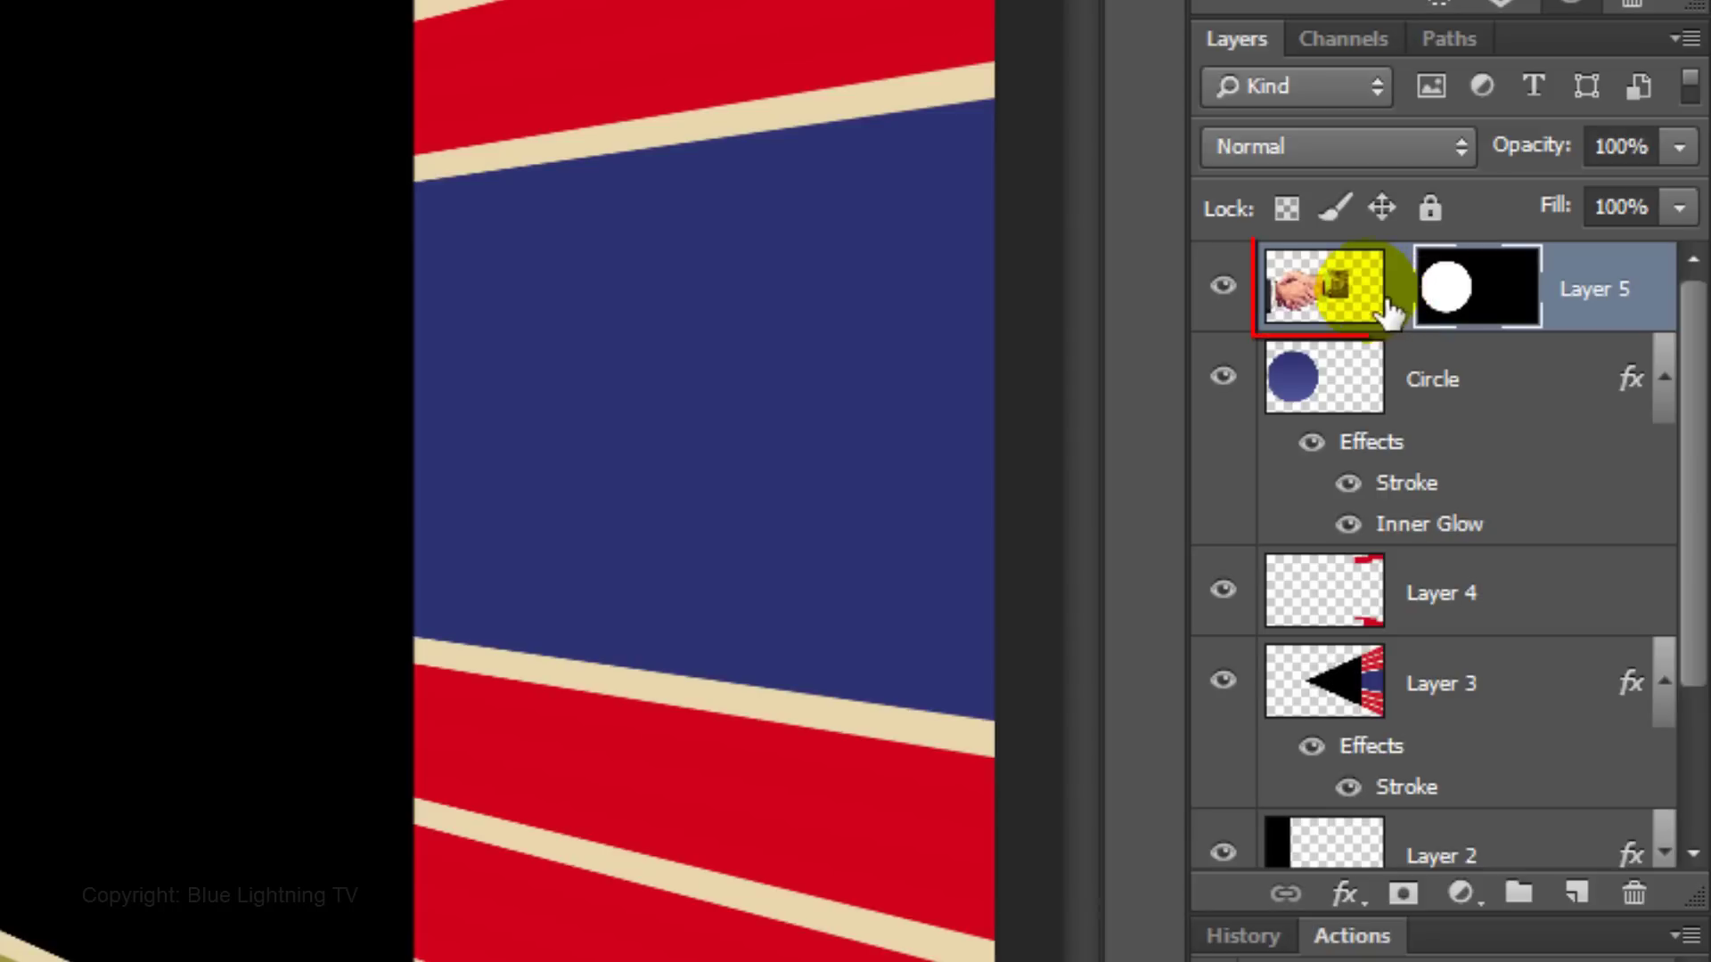
left_click(1327, 287)
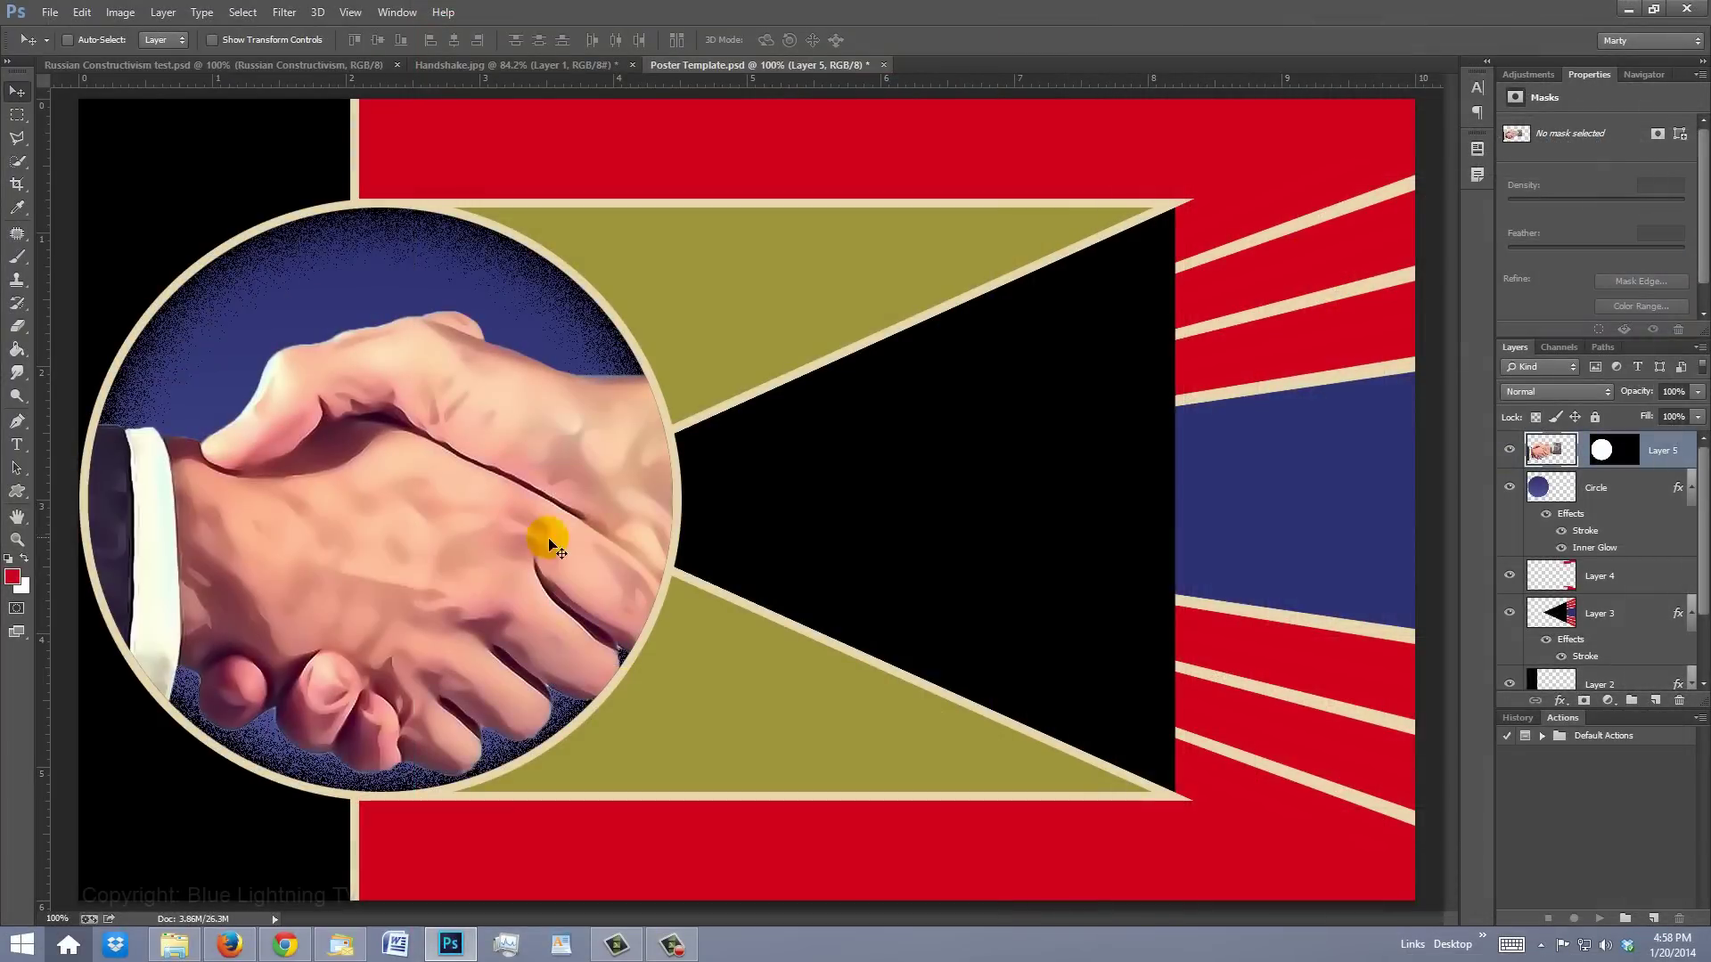
Reposition the handshake inside the circle and scale it proportionally from its center to about 78%
left_click_drag(393, 508, 389, 507)
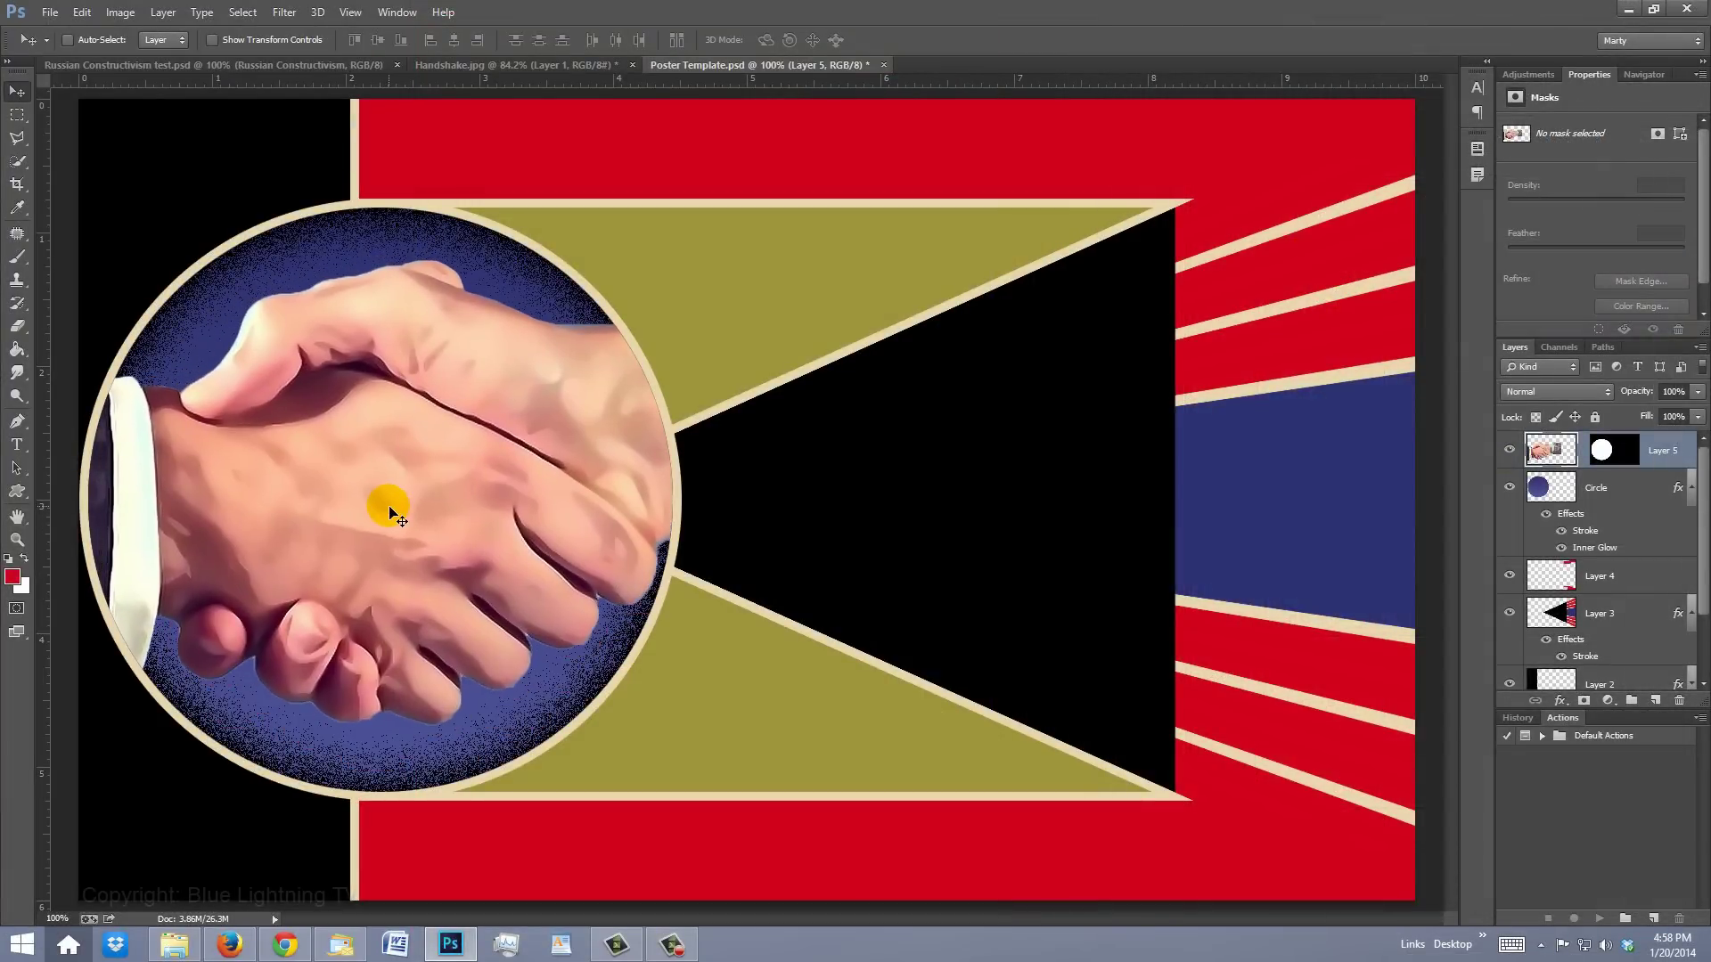
key("ctrl+t")
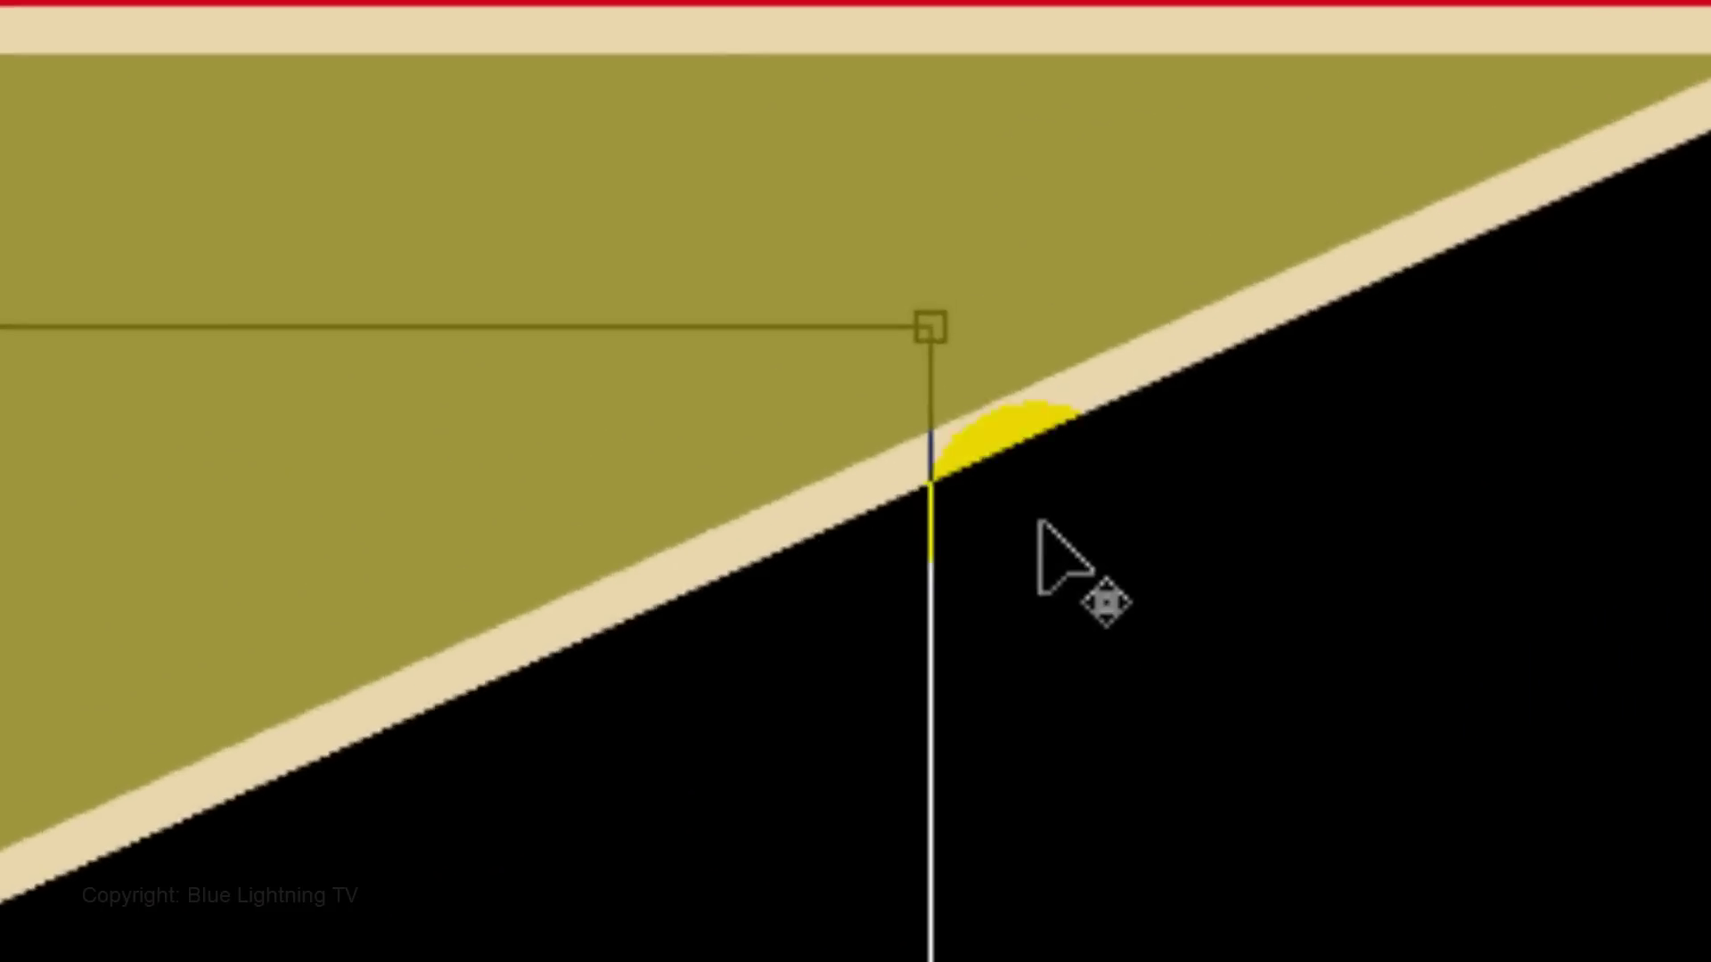
left_click(935, 331)
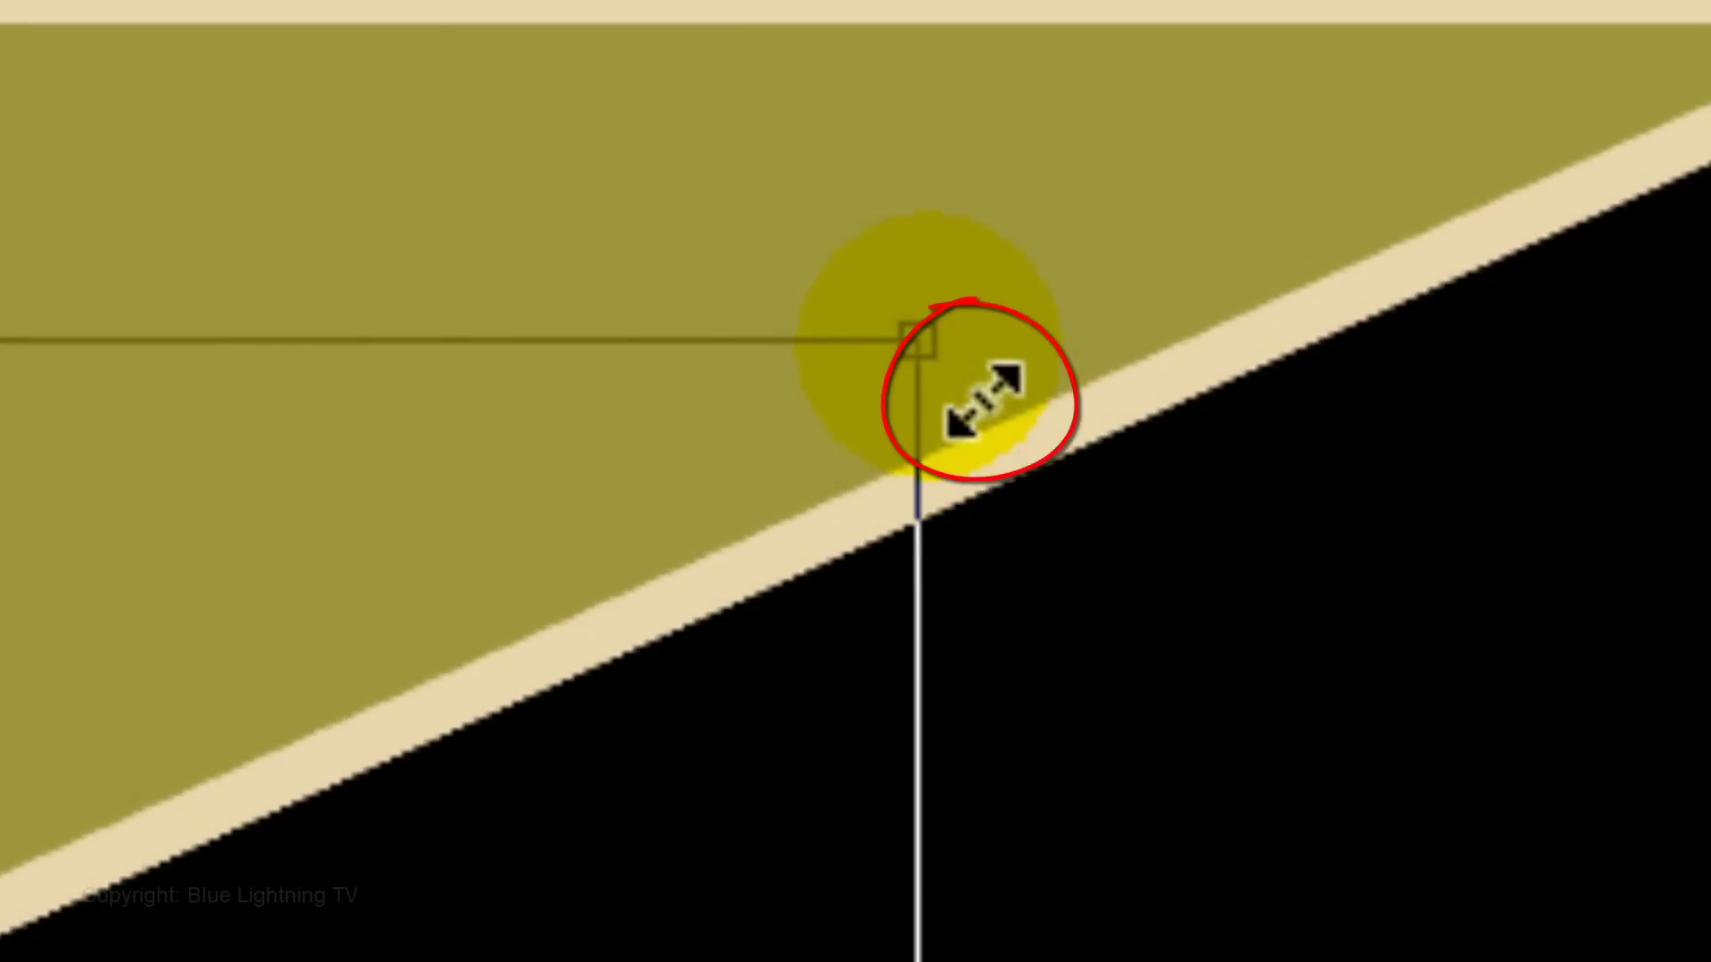
key("shift+alt")
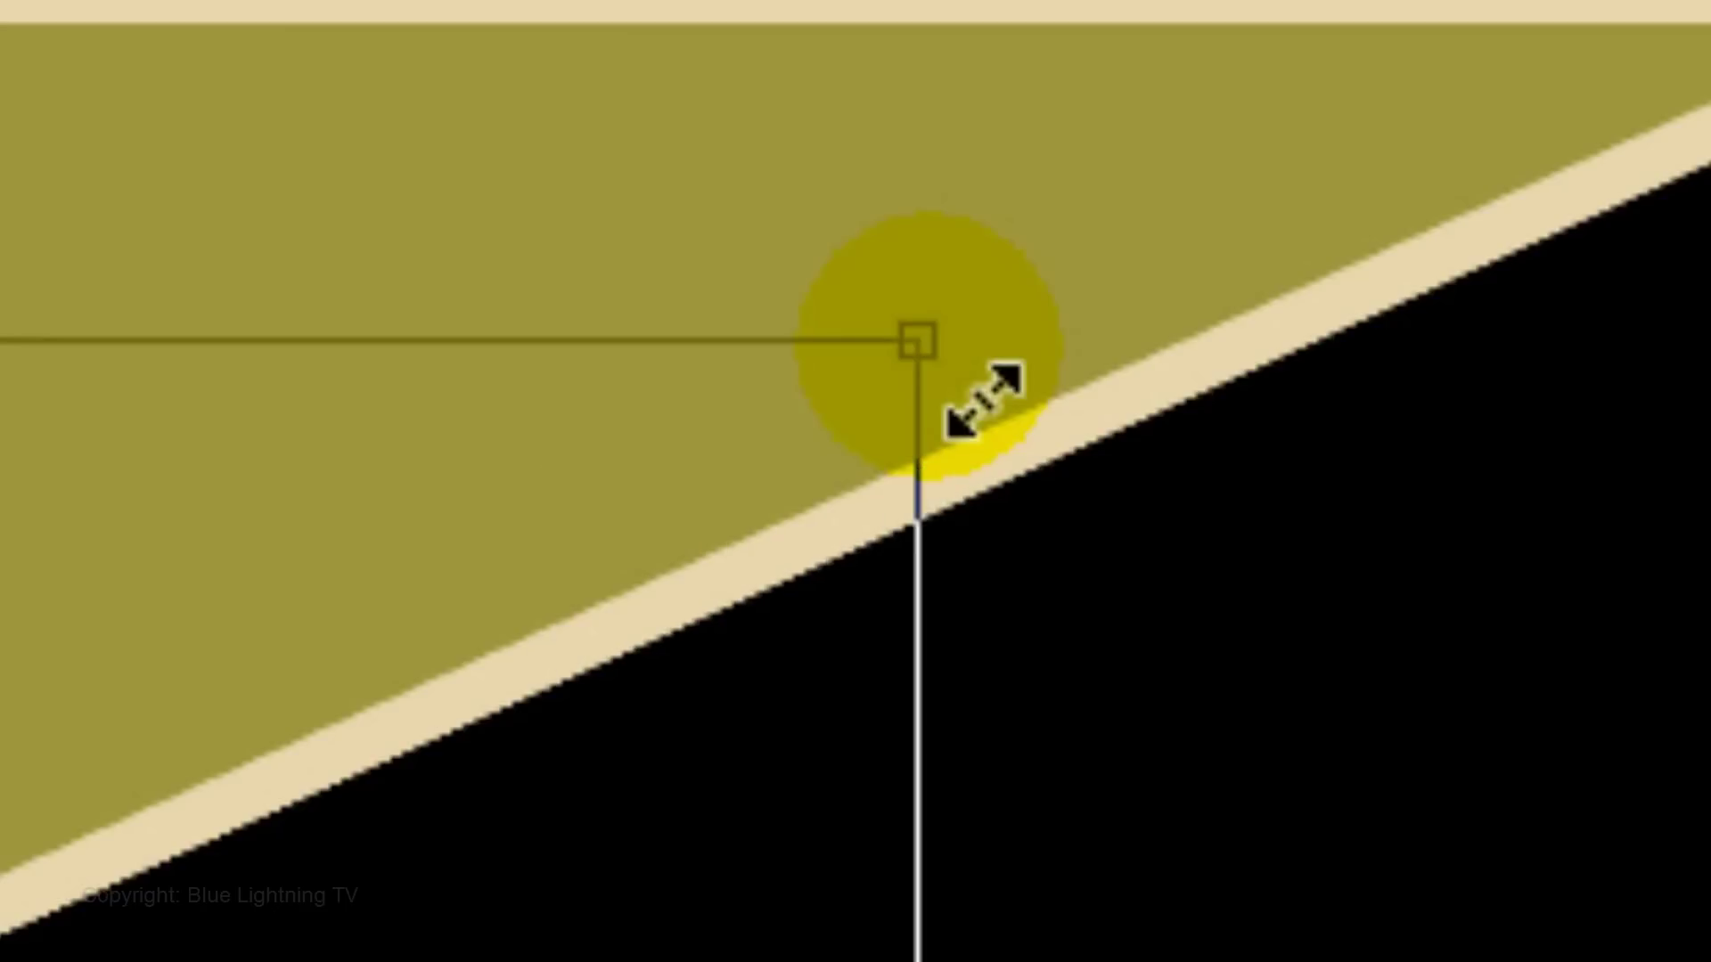
left_click_drag(985, 399, 410, 697)
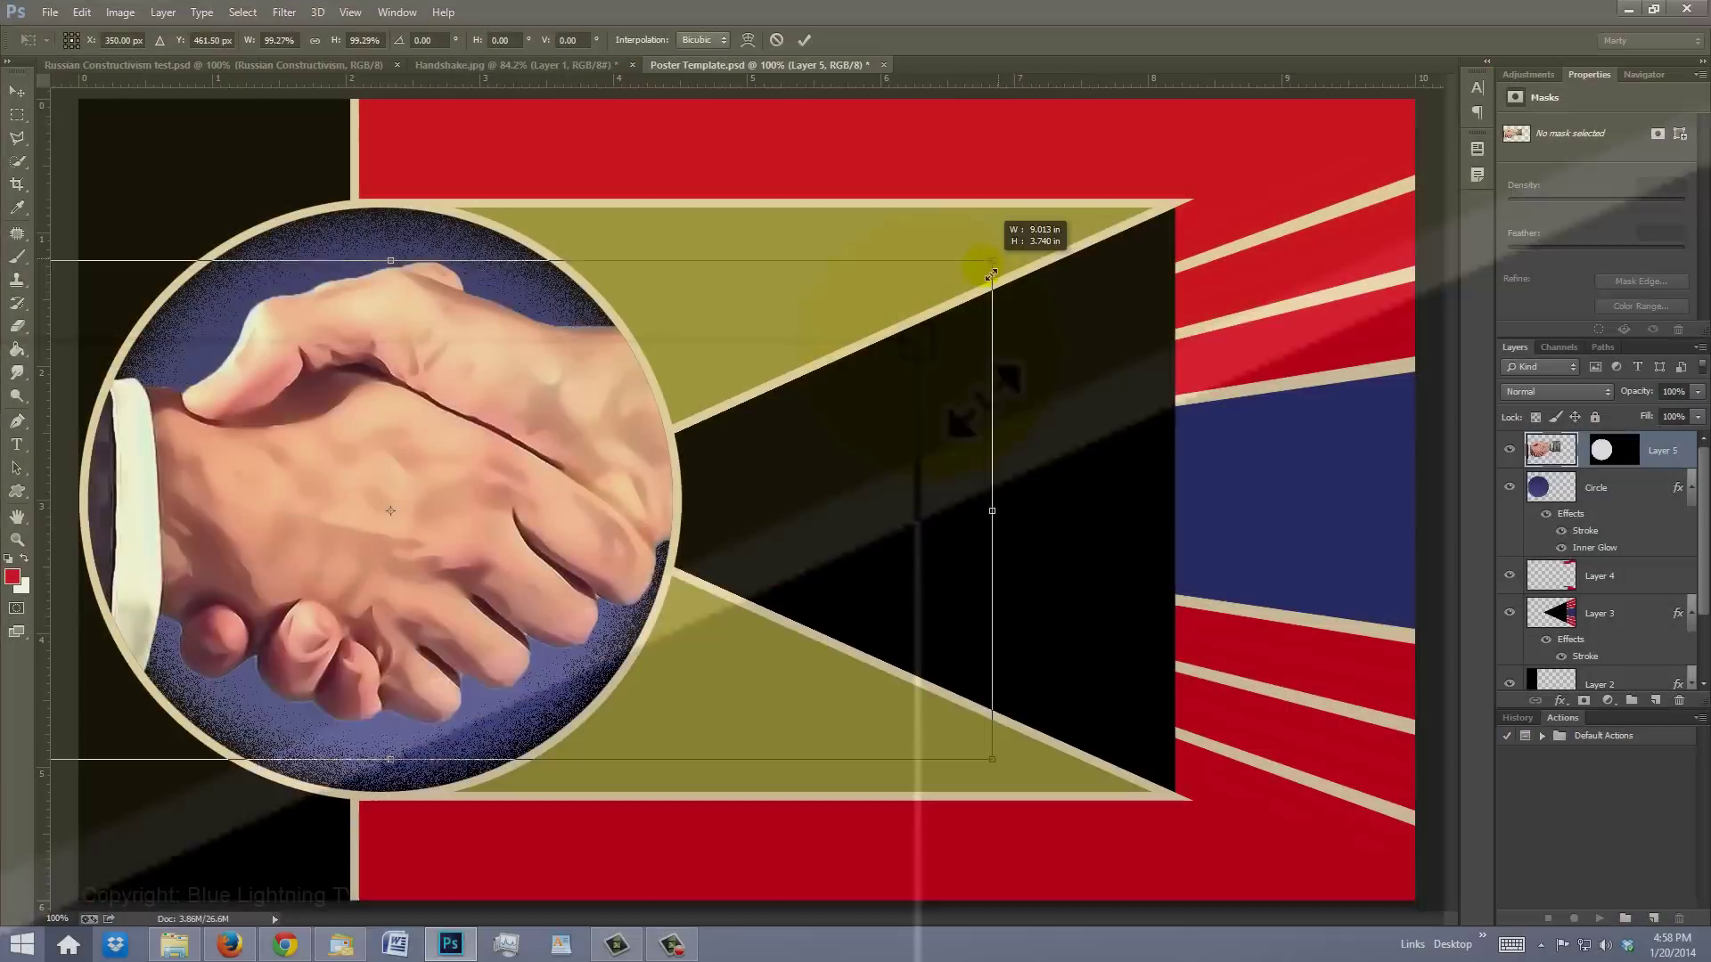
left_click_drag(878, 331, 872, 319)
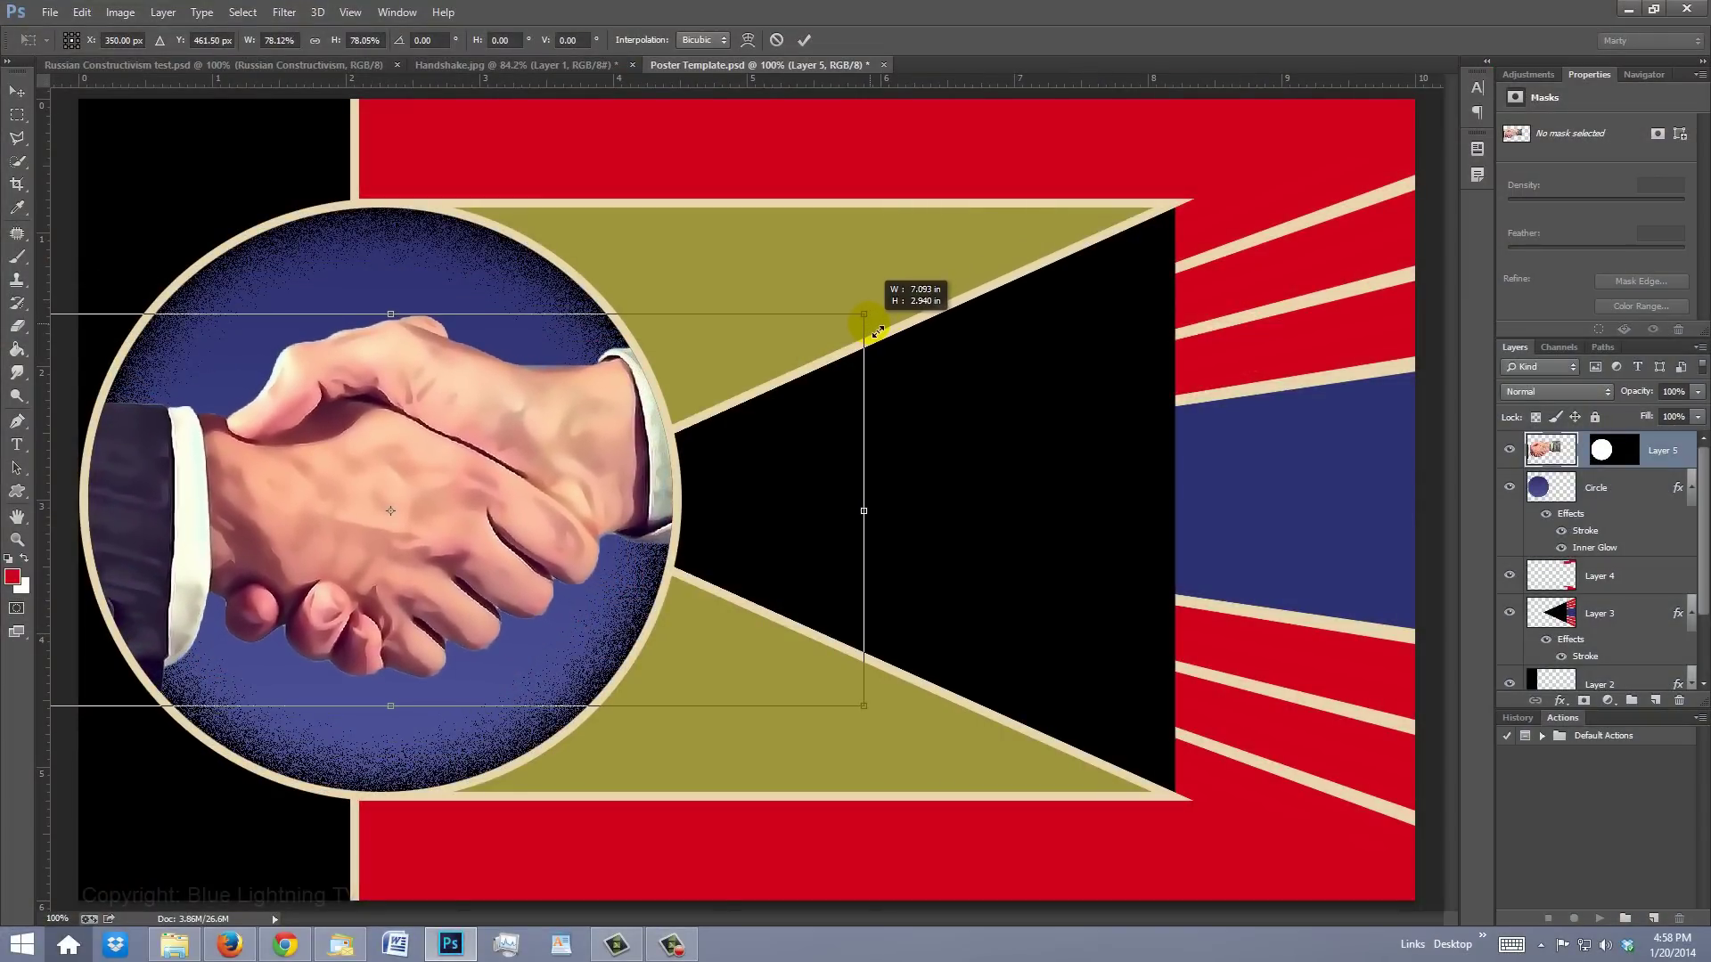
Rotate the handshake about 9.5° clockwise, adjust its position so both cuffs show inside the circle, and apply the transform
left_click_drag(467, 495, 447, 499)
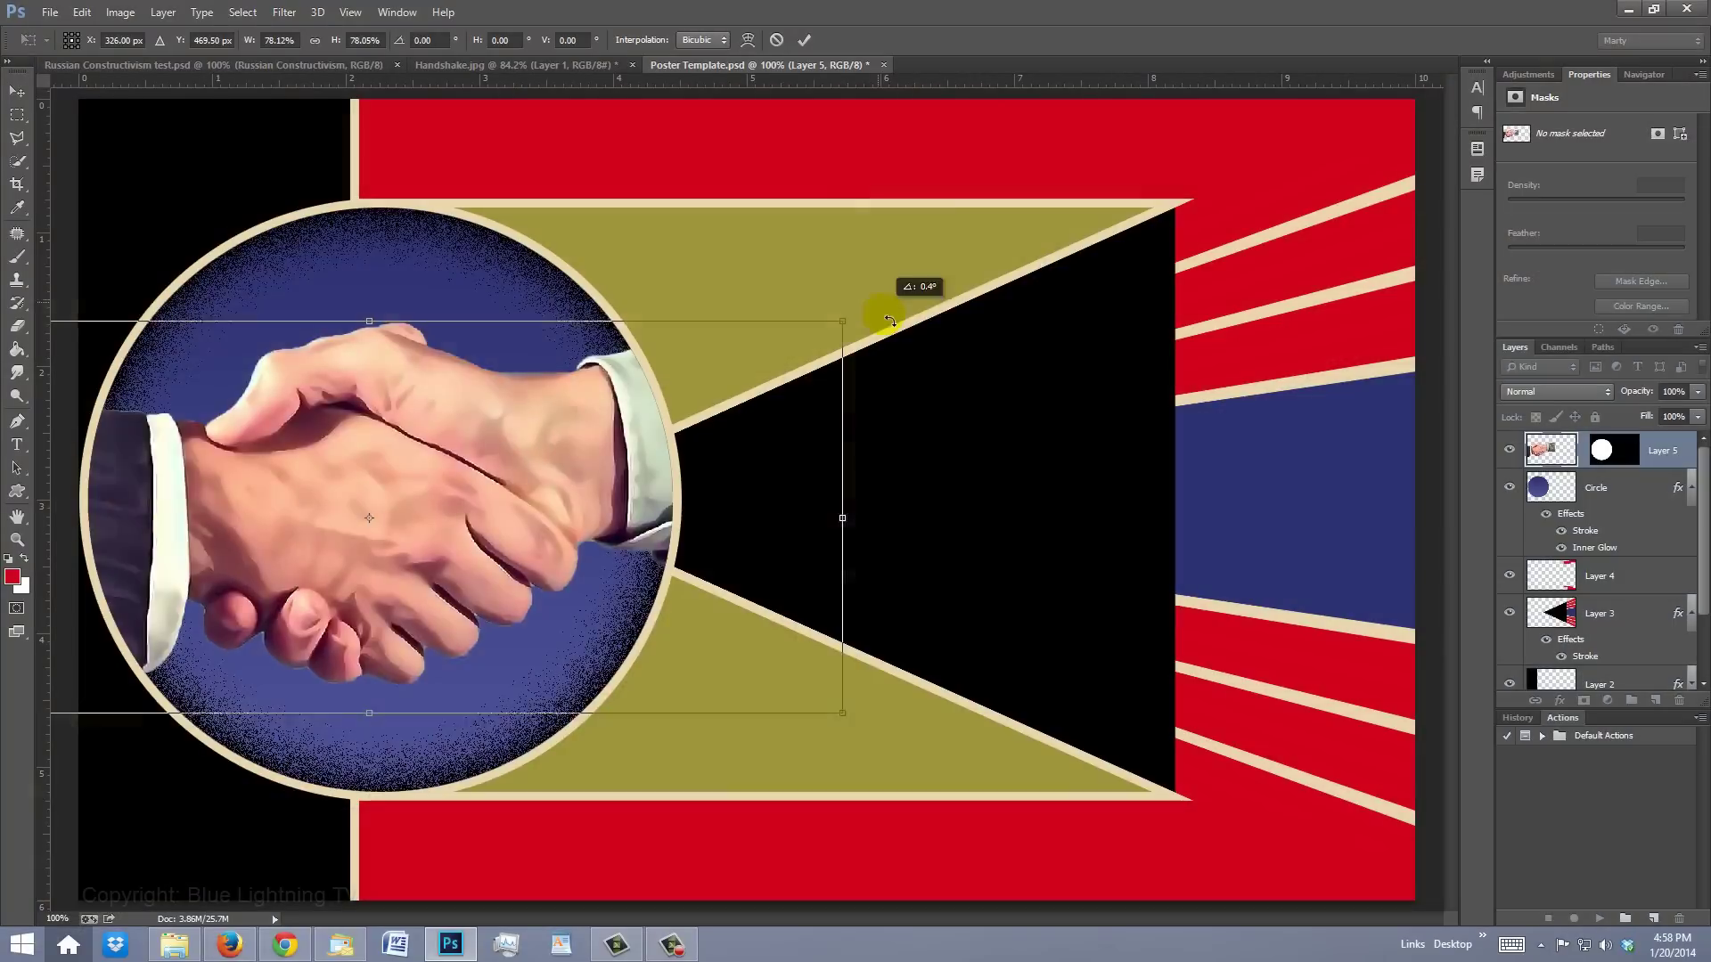
left_click_drag(1065, 294, 1148, 692)
left_click_drag(902, 381, 900, 399)
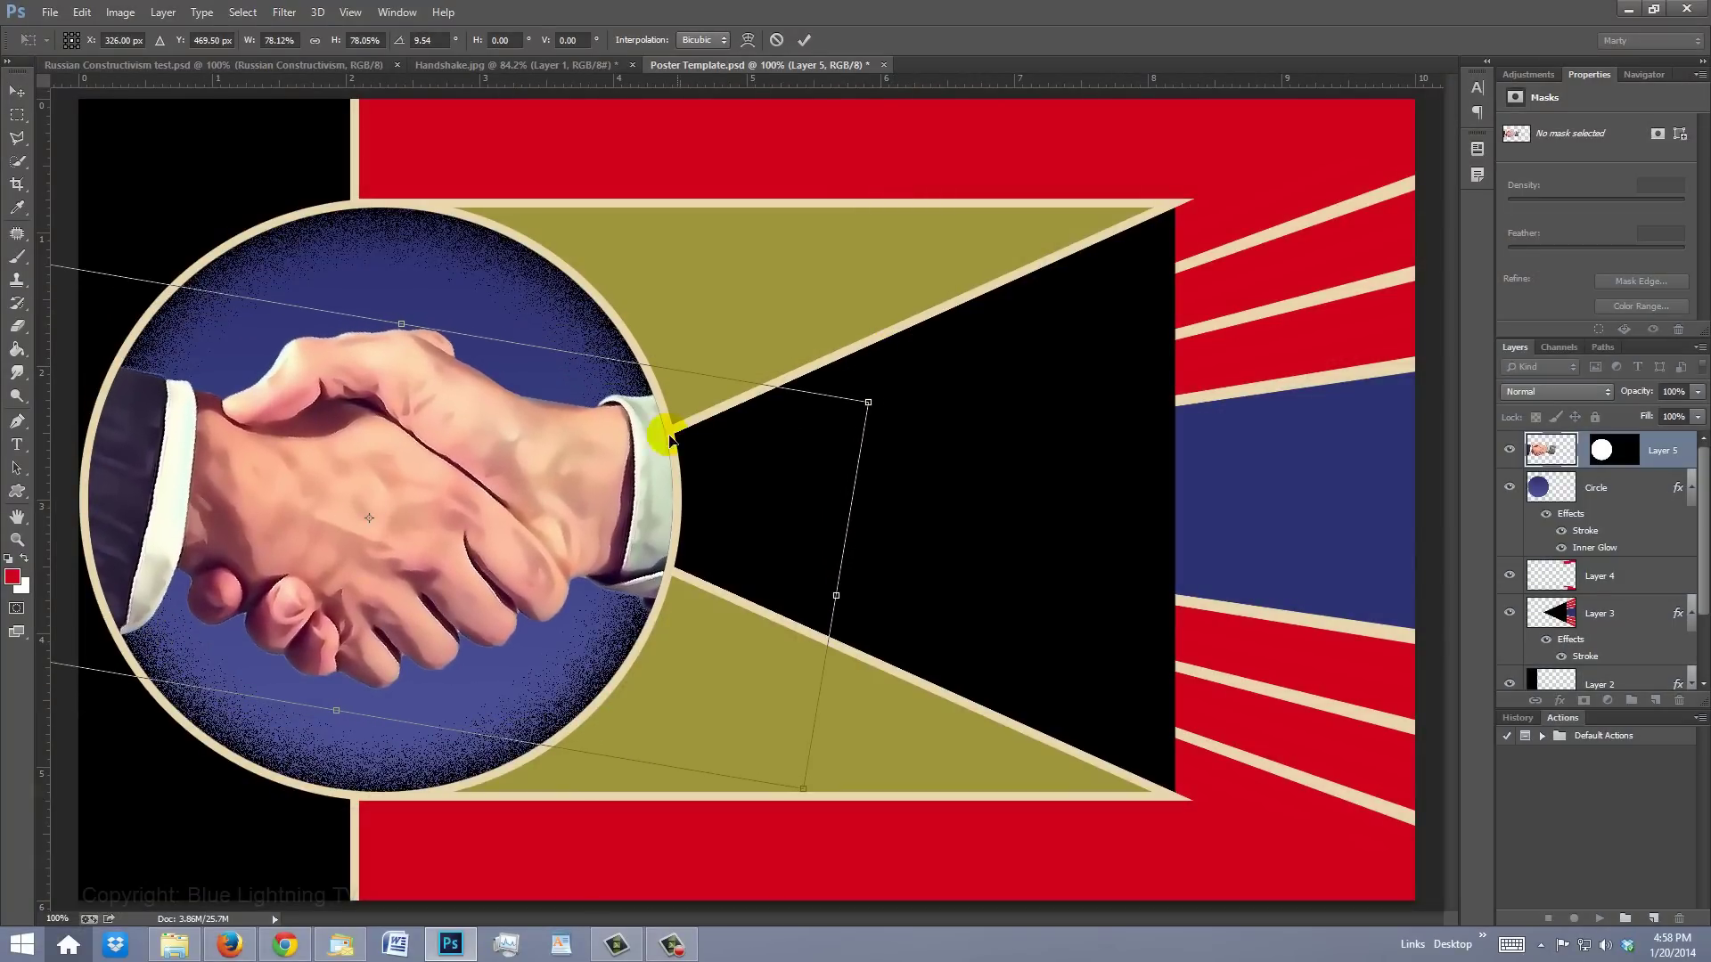
left_click_drag(624, 465, 613, 467)
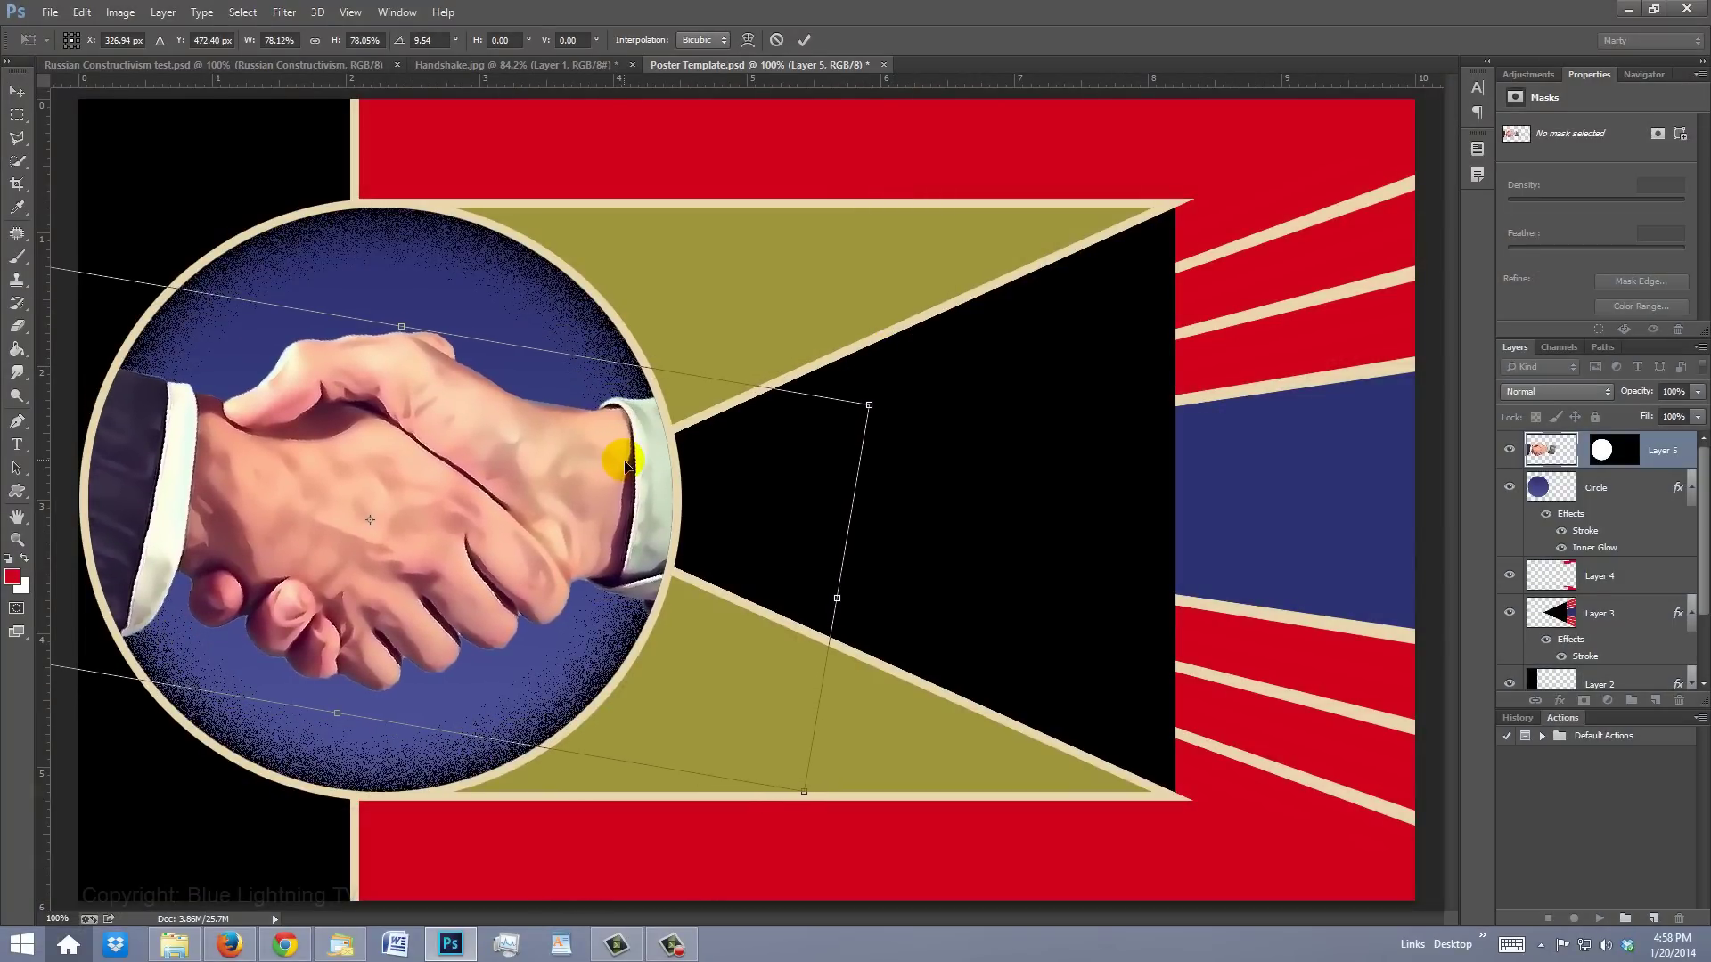
key("Return")
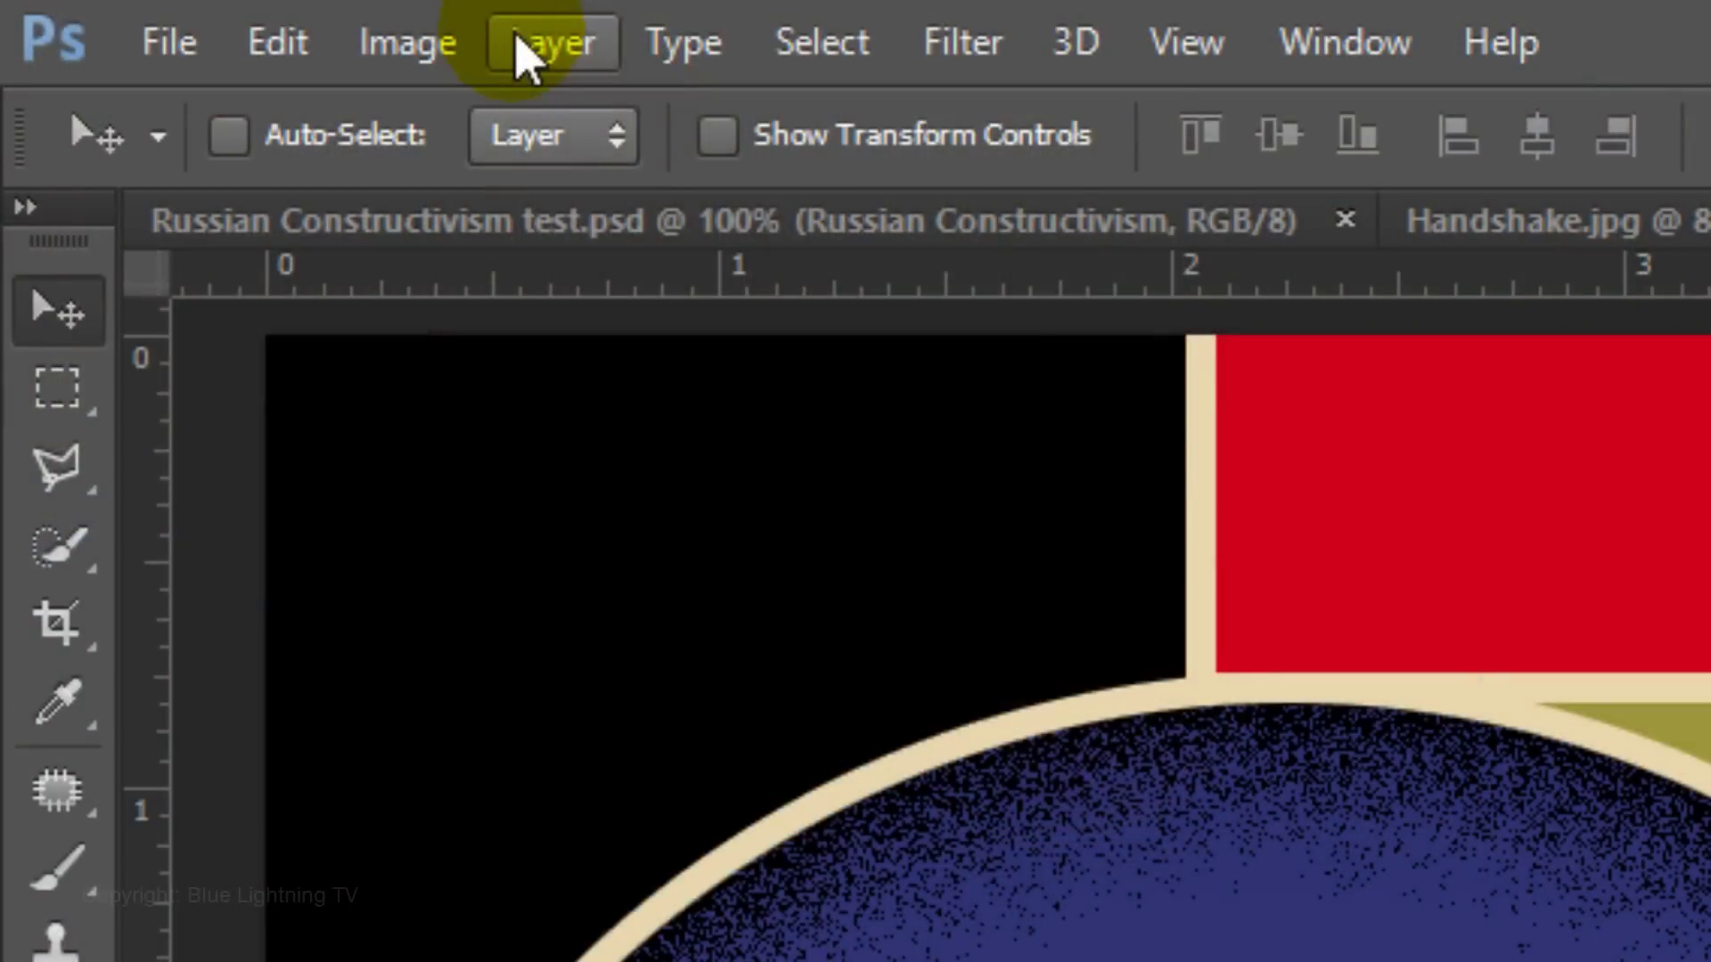
Defringe the handshake layer with a width of 2 pixels
left_click(524, 43)
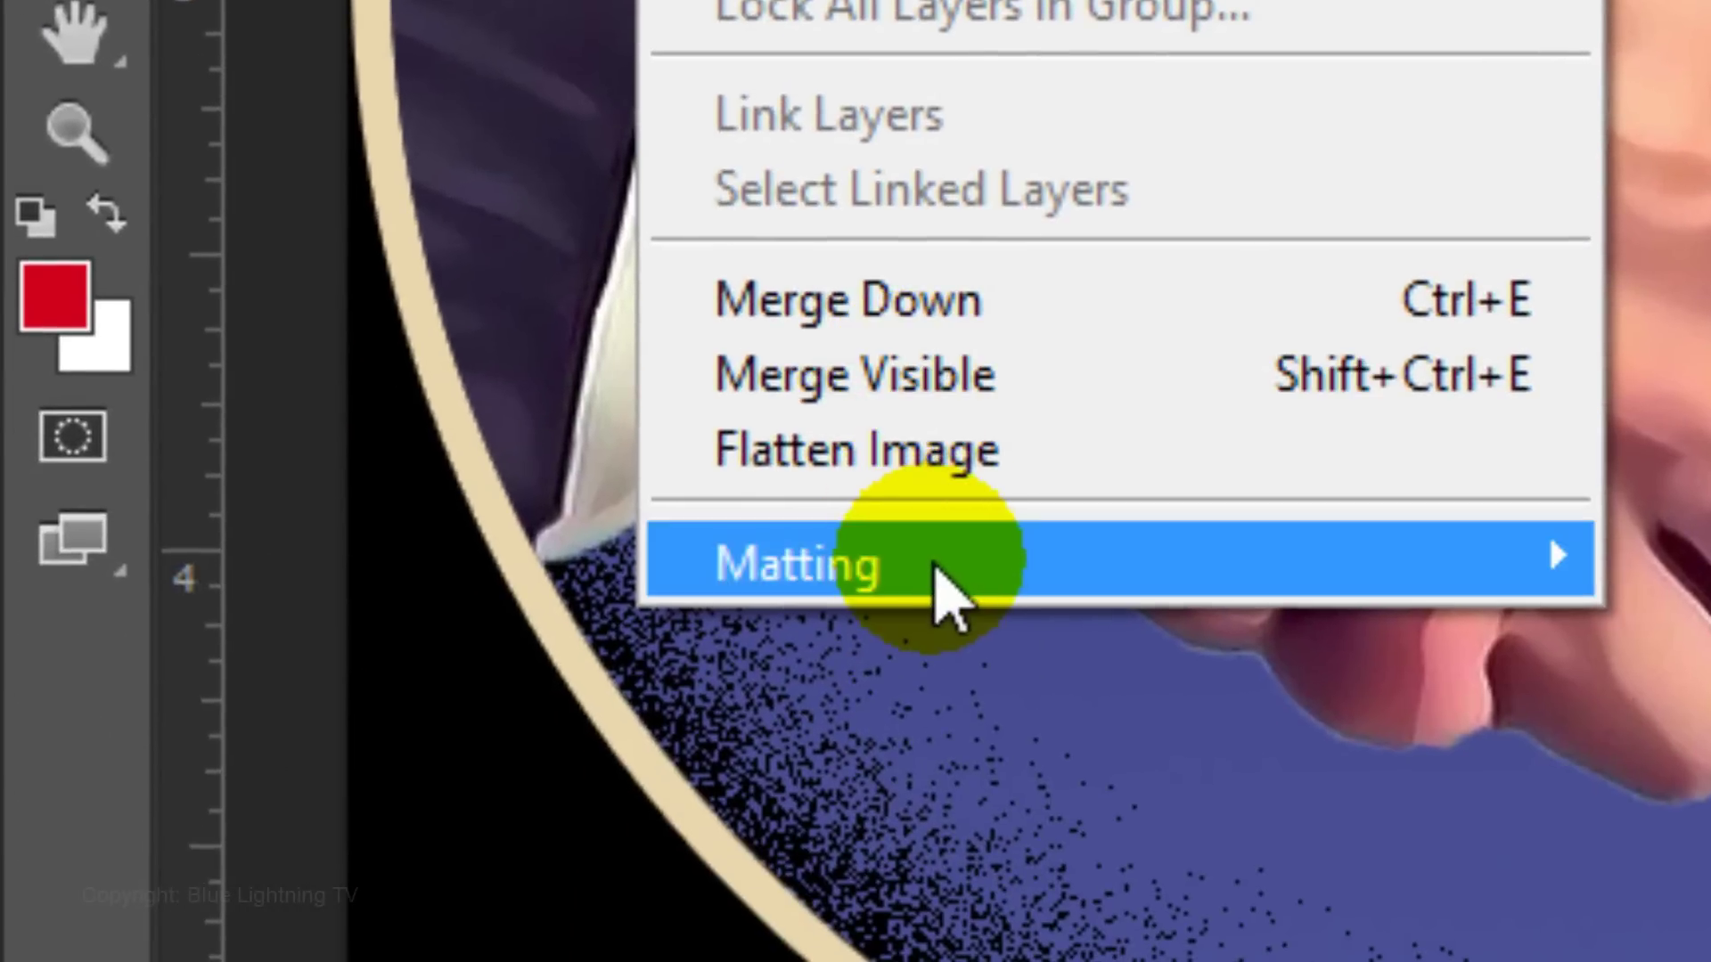
mouse_move(958, 595)
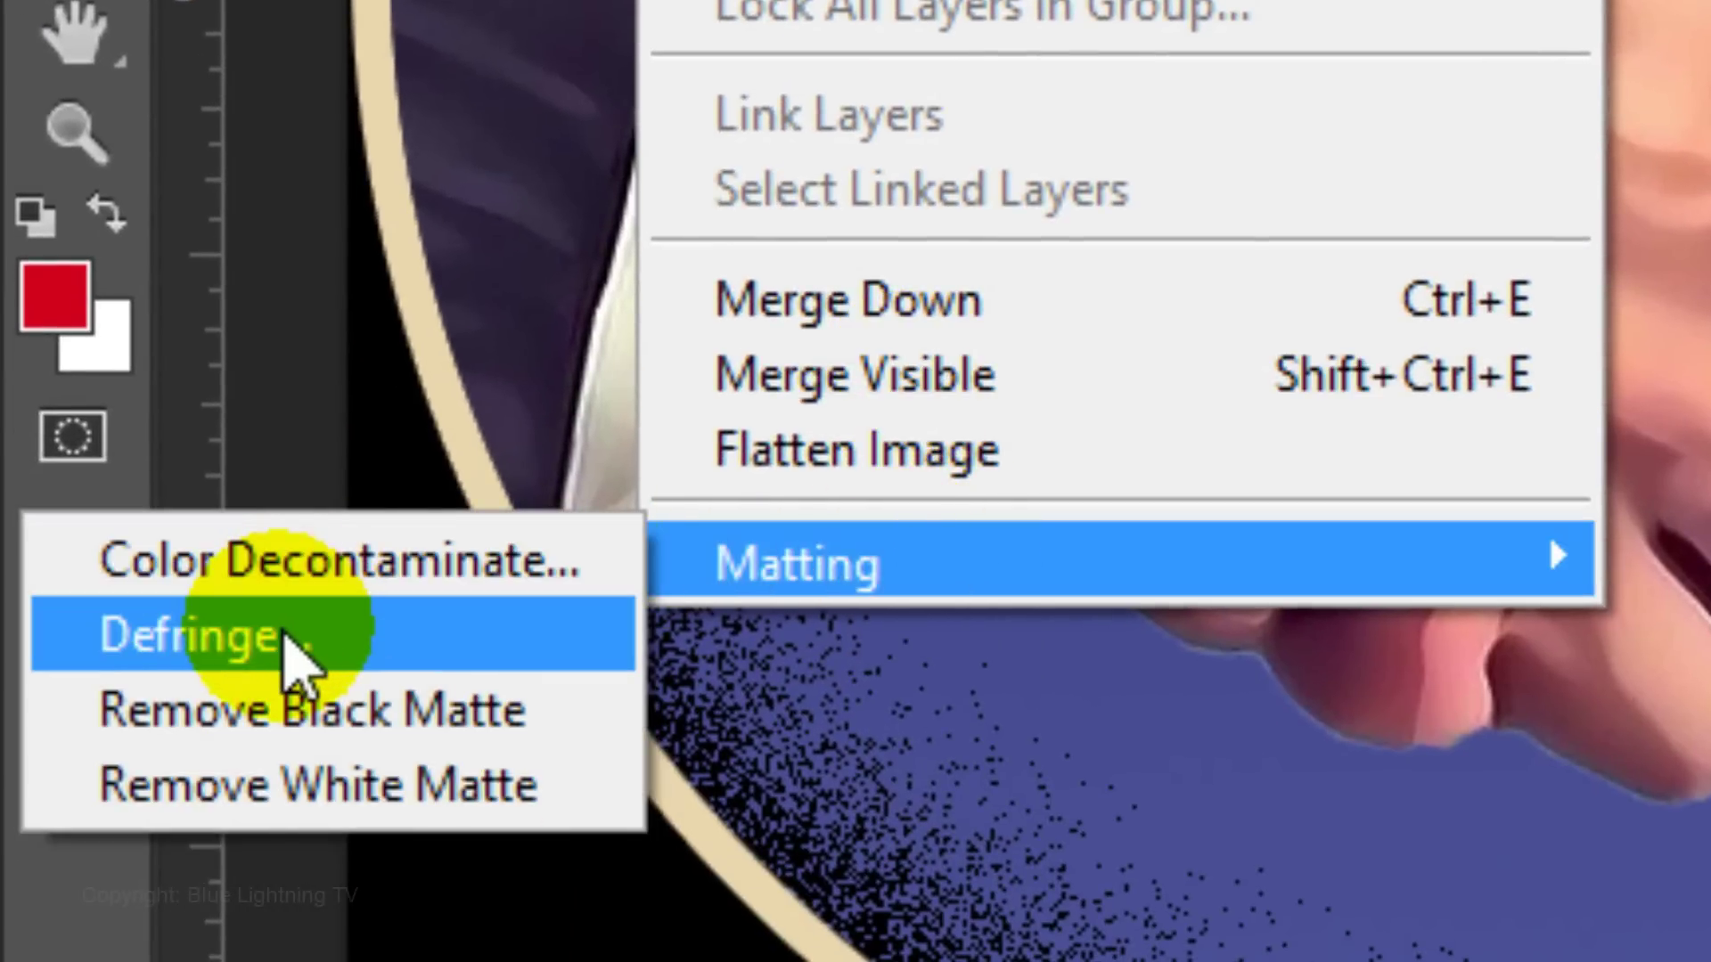
left_click(287, 637)
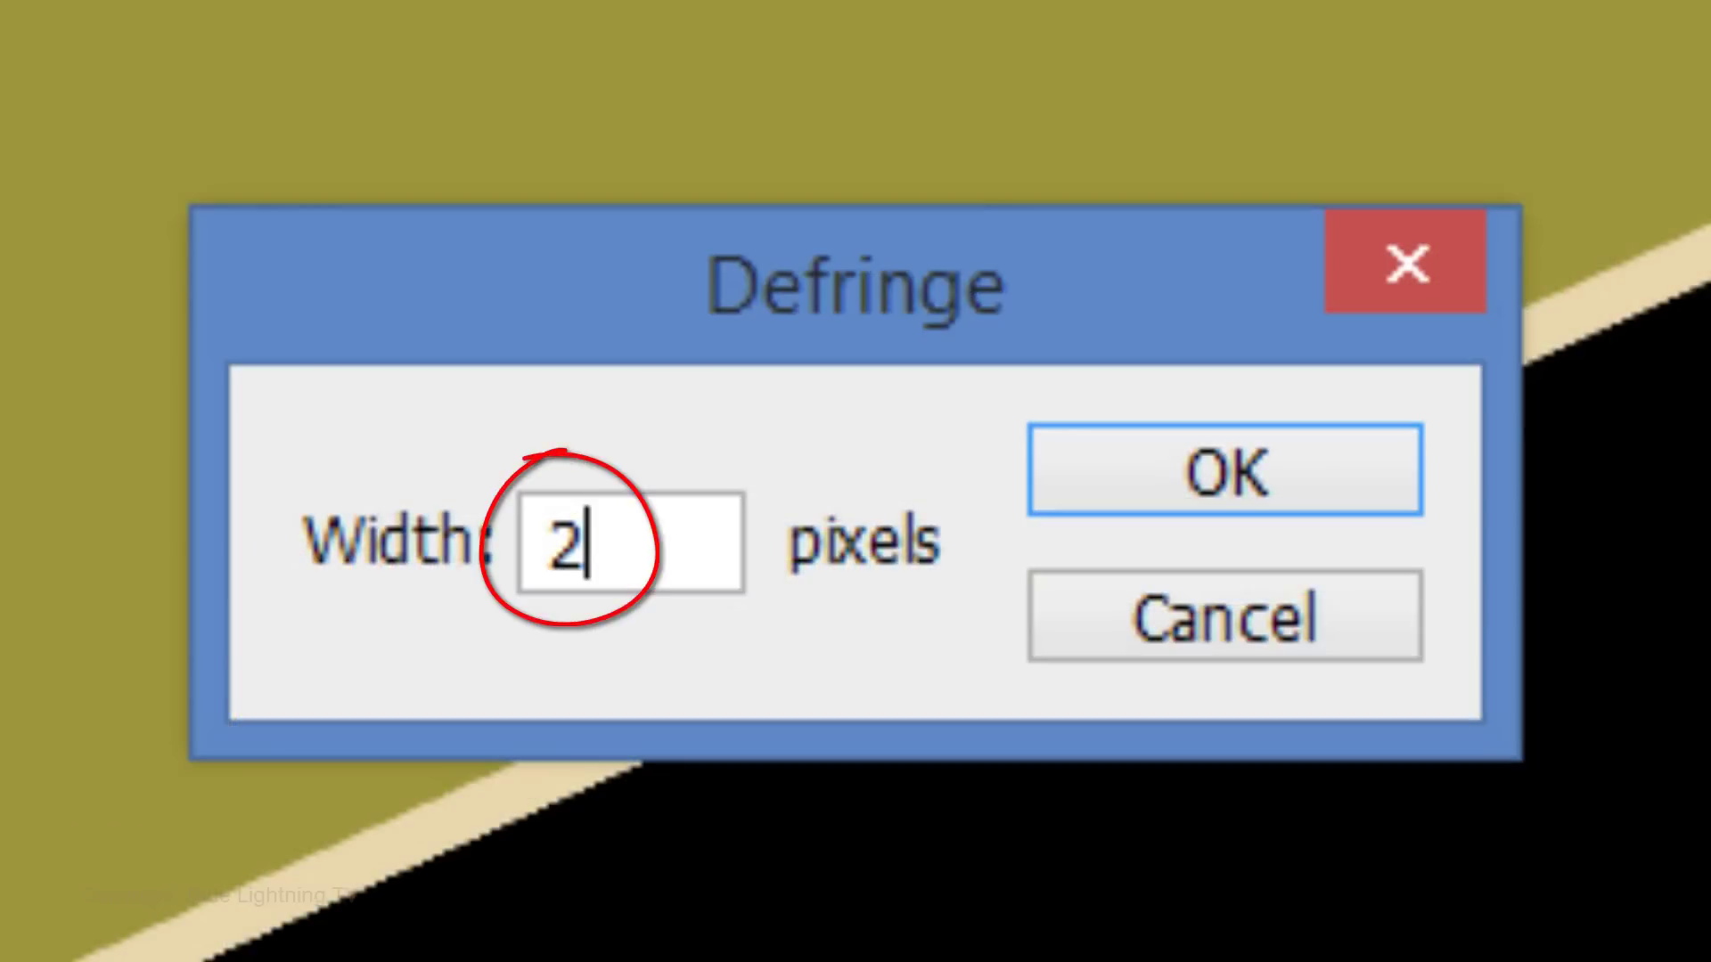
left_click(1214, 489)
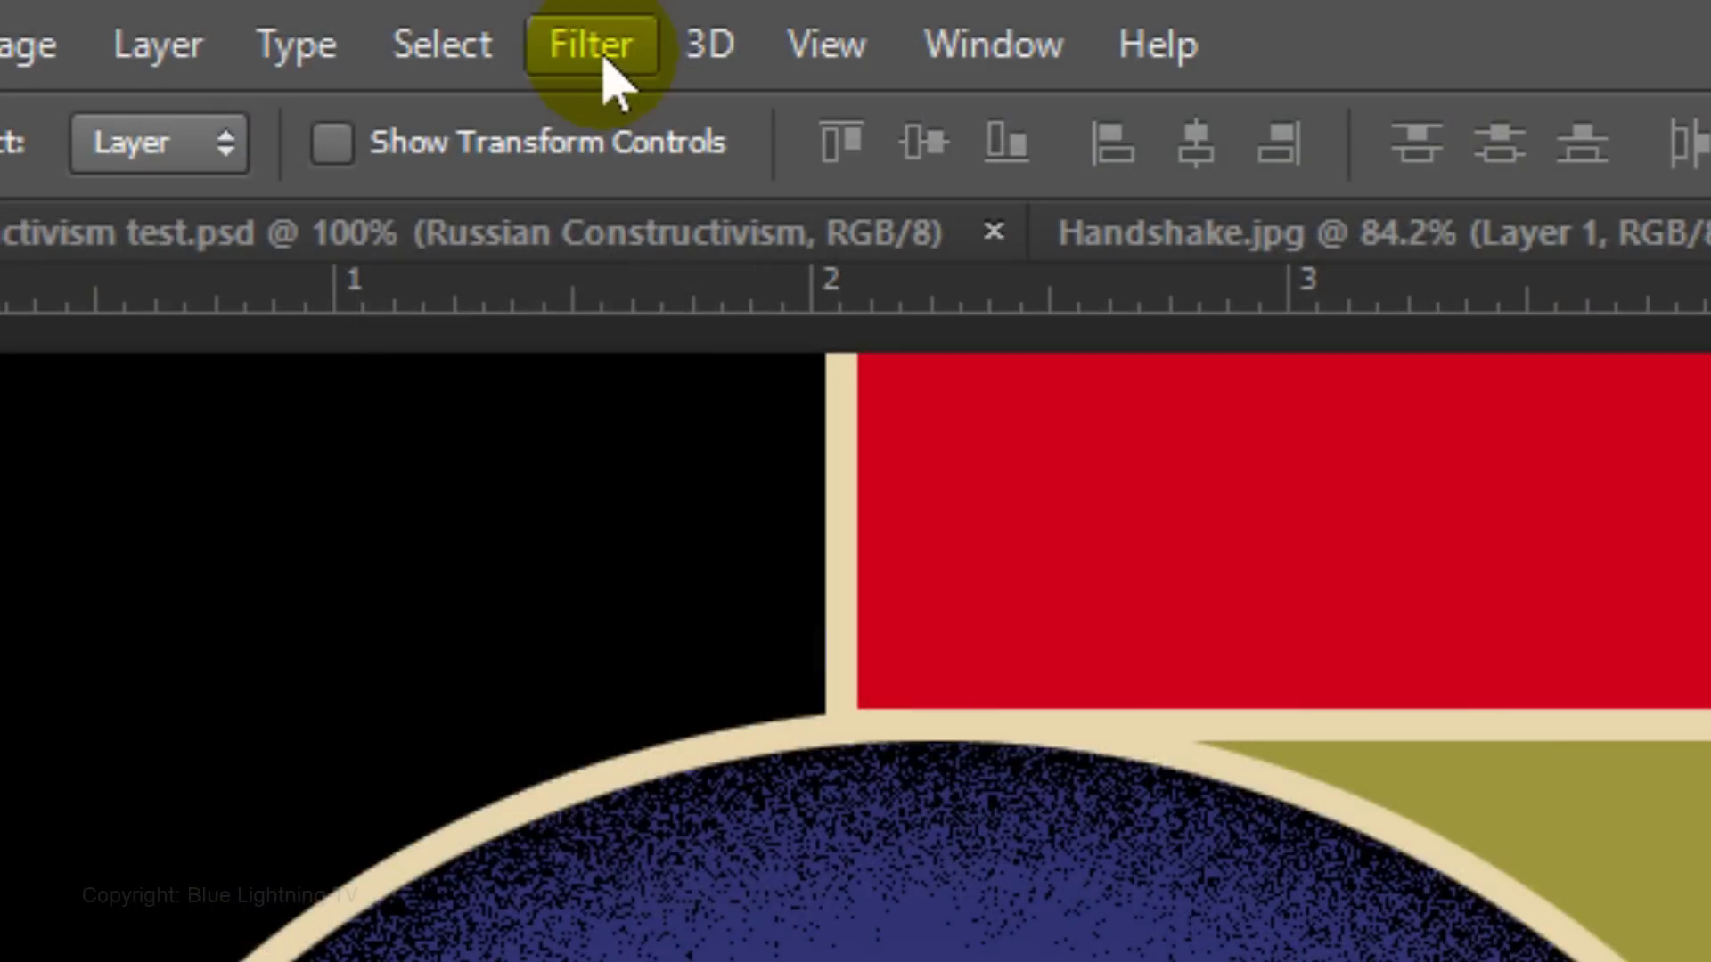
Apply the Filter Gallery's Halftone Pattern to the handshake with Dot pattern type, size 1 and contrast 3
left_click(606, 58)
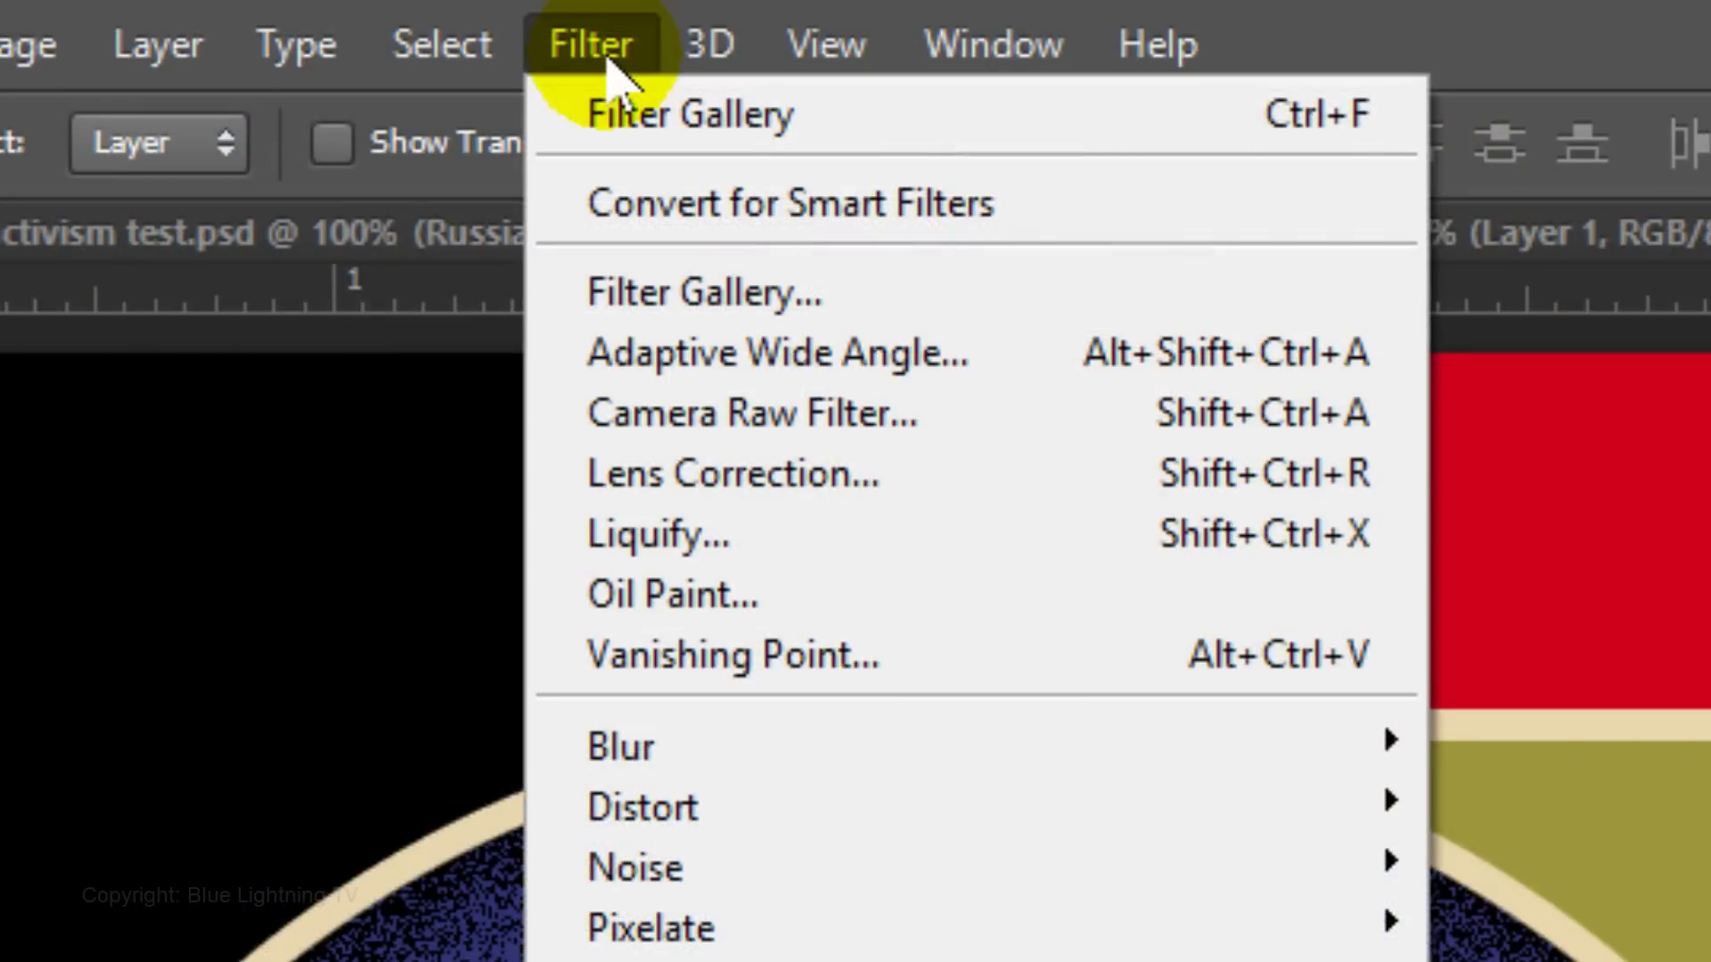
left_click(691, 294)
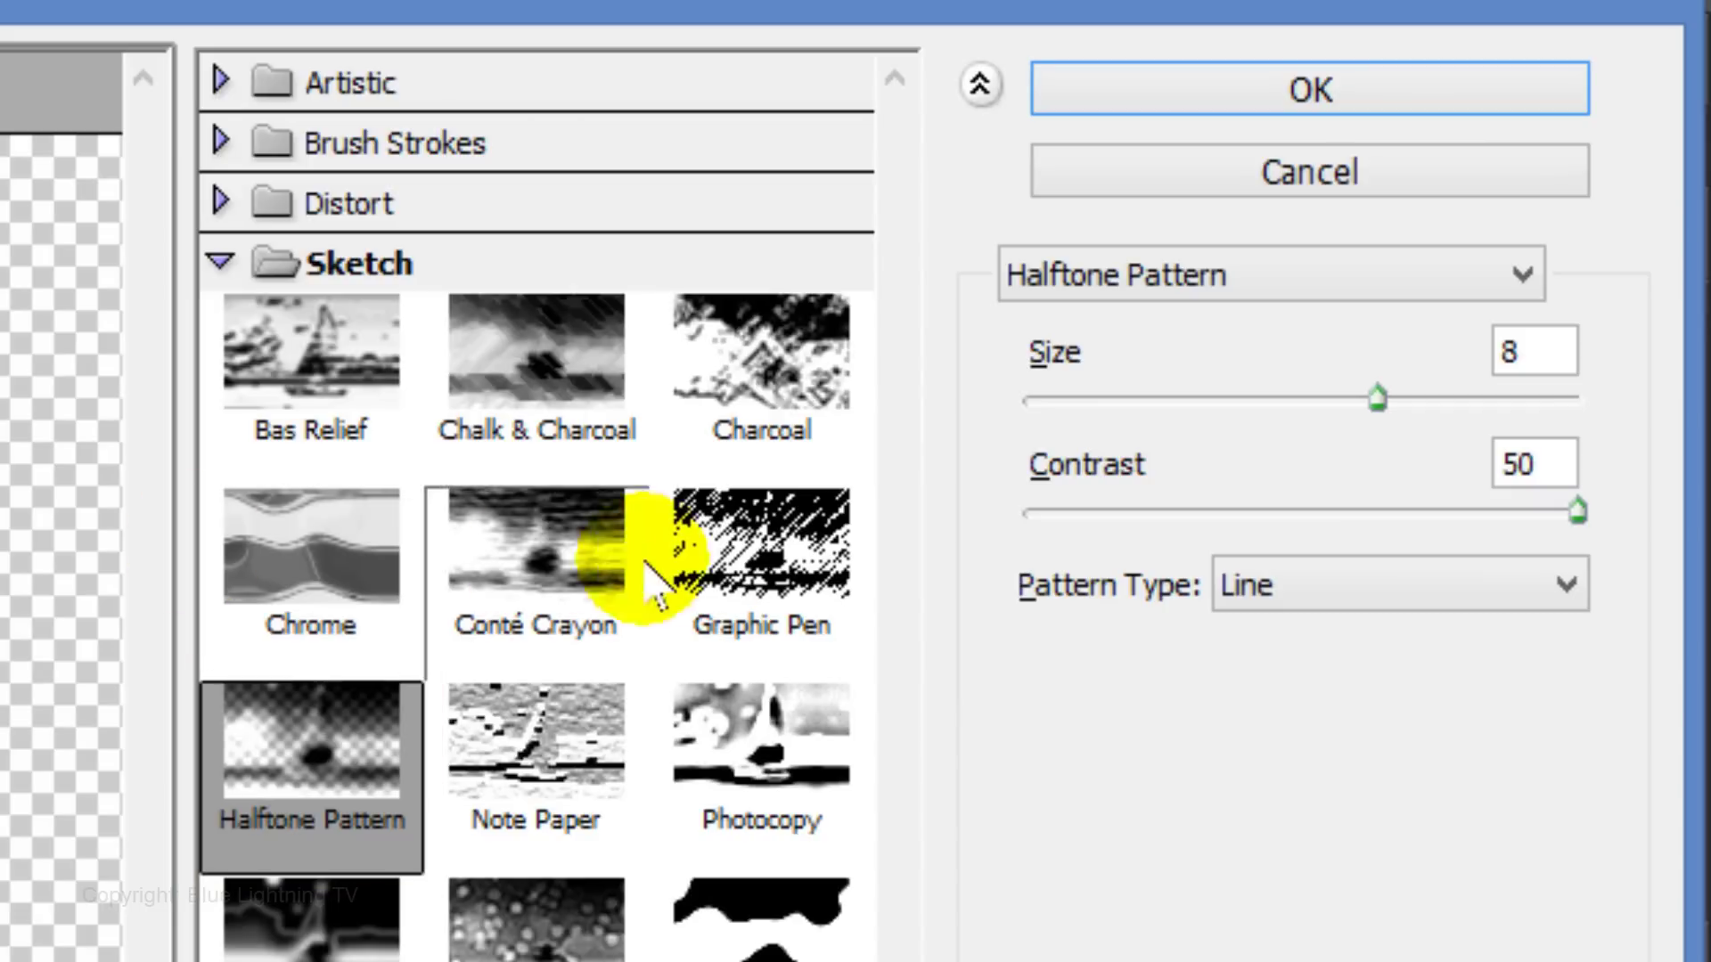
left_click(1297, 585)
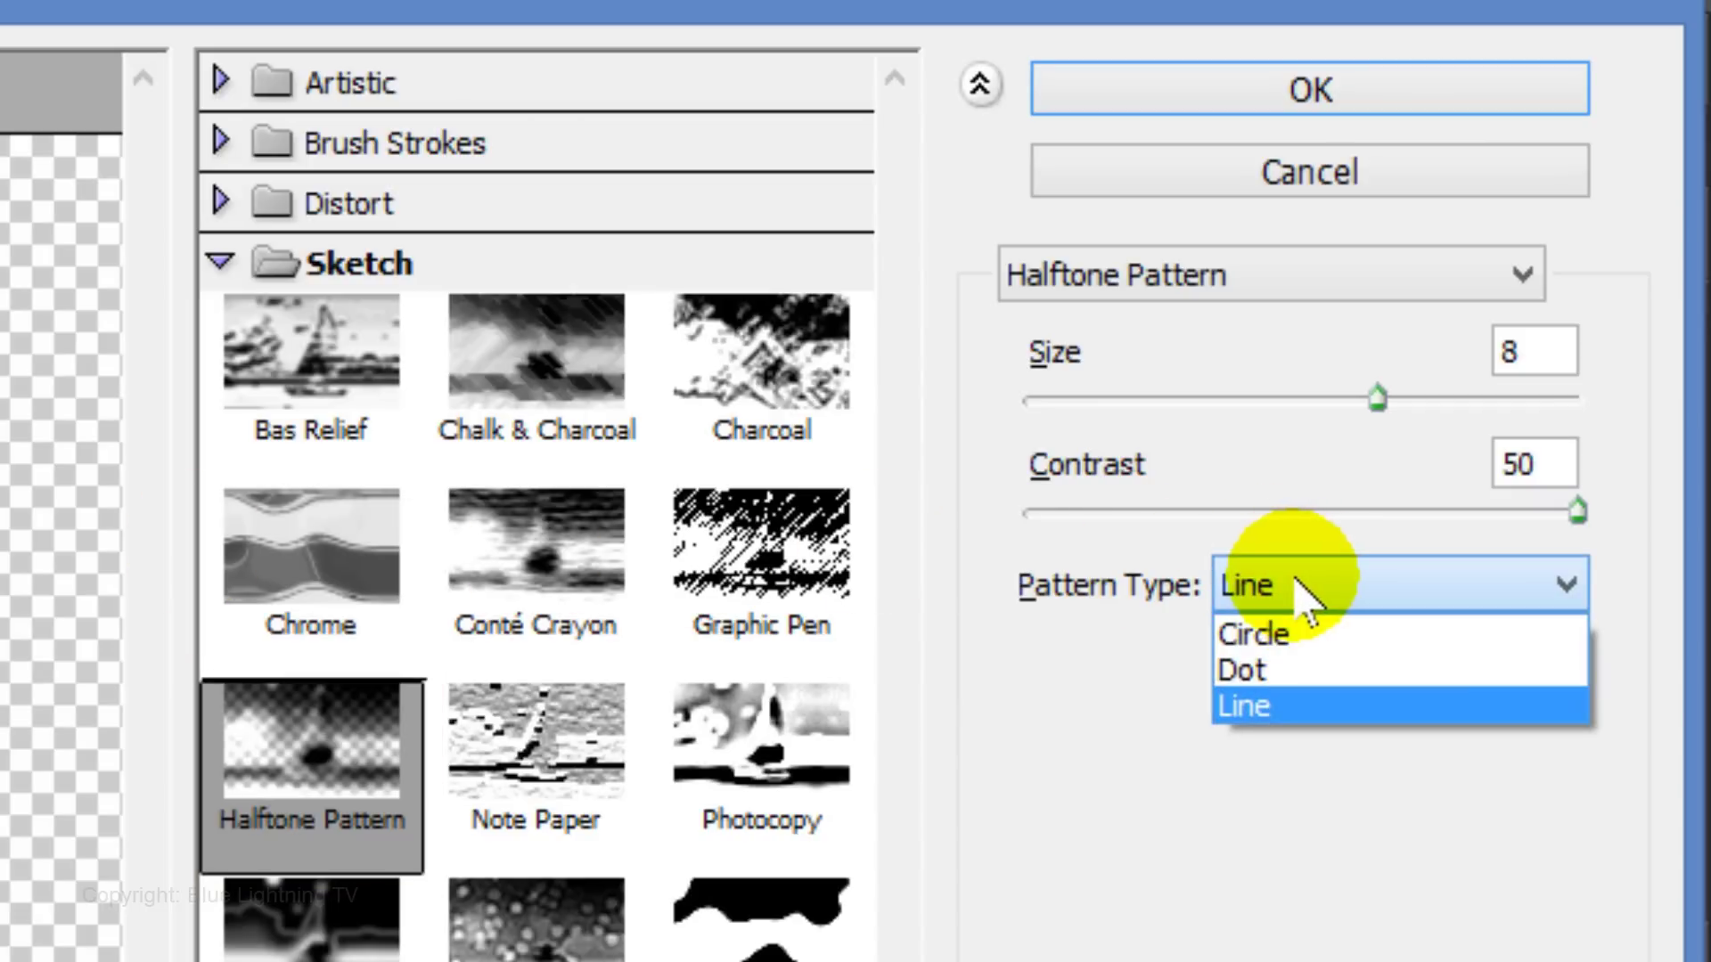
left_click(1283, 677)
left_click_drag(1575, 159, 1490, 152)
left_click_drag(1668, 190, 1500, 185)
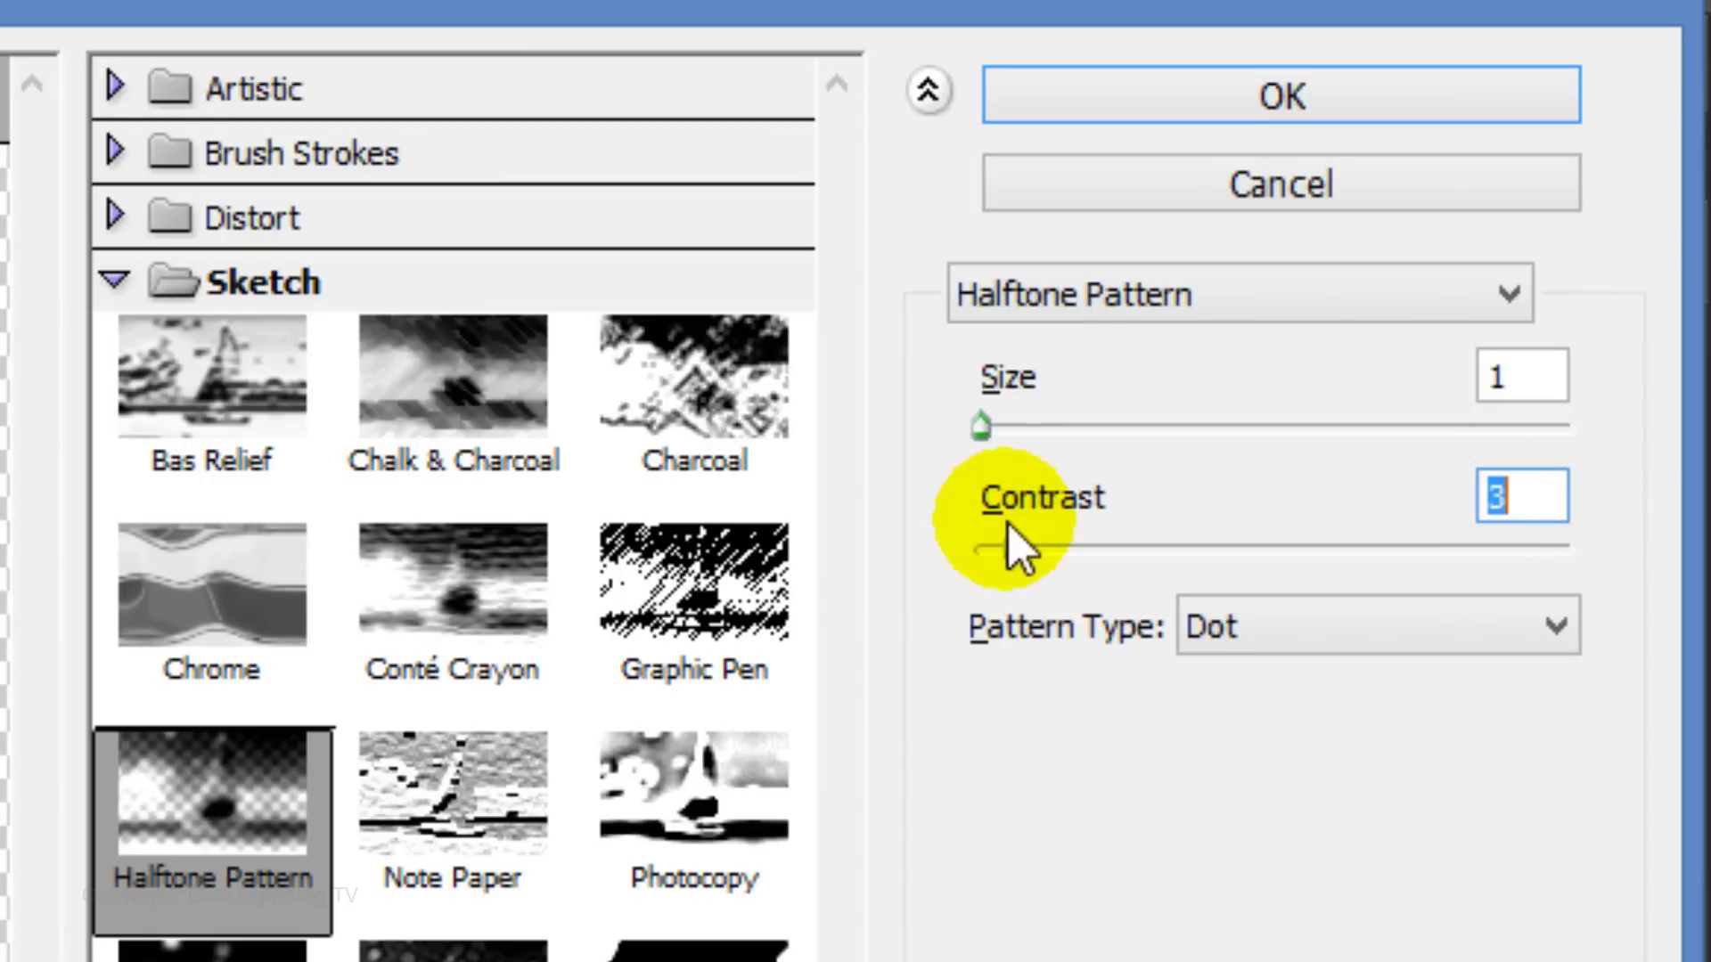
left_click(1260, 107)
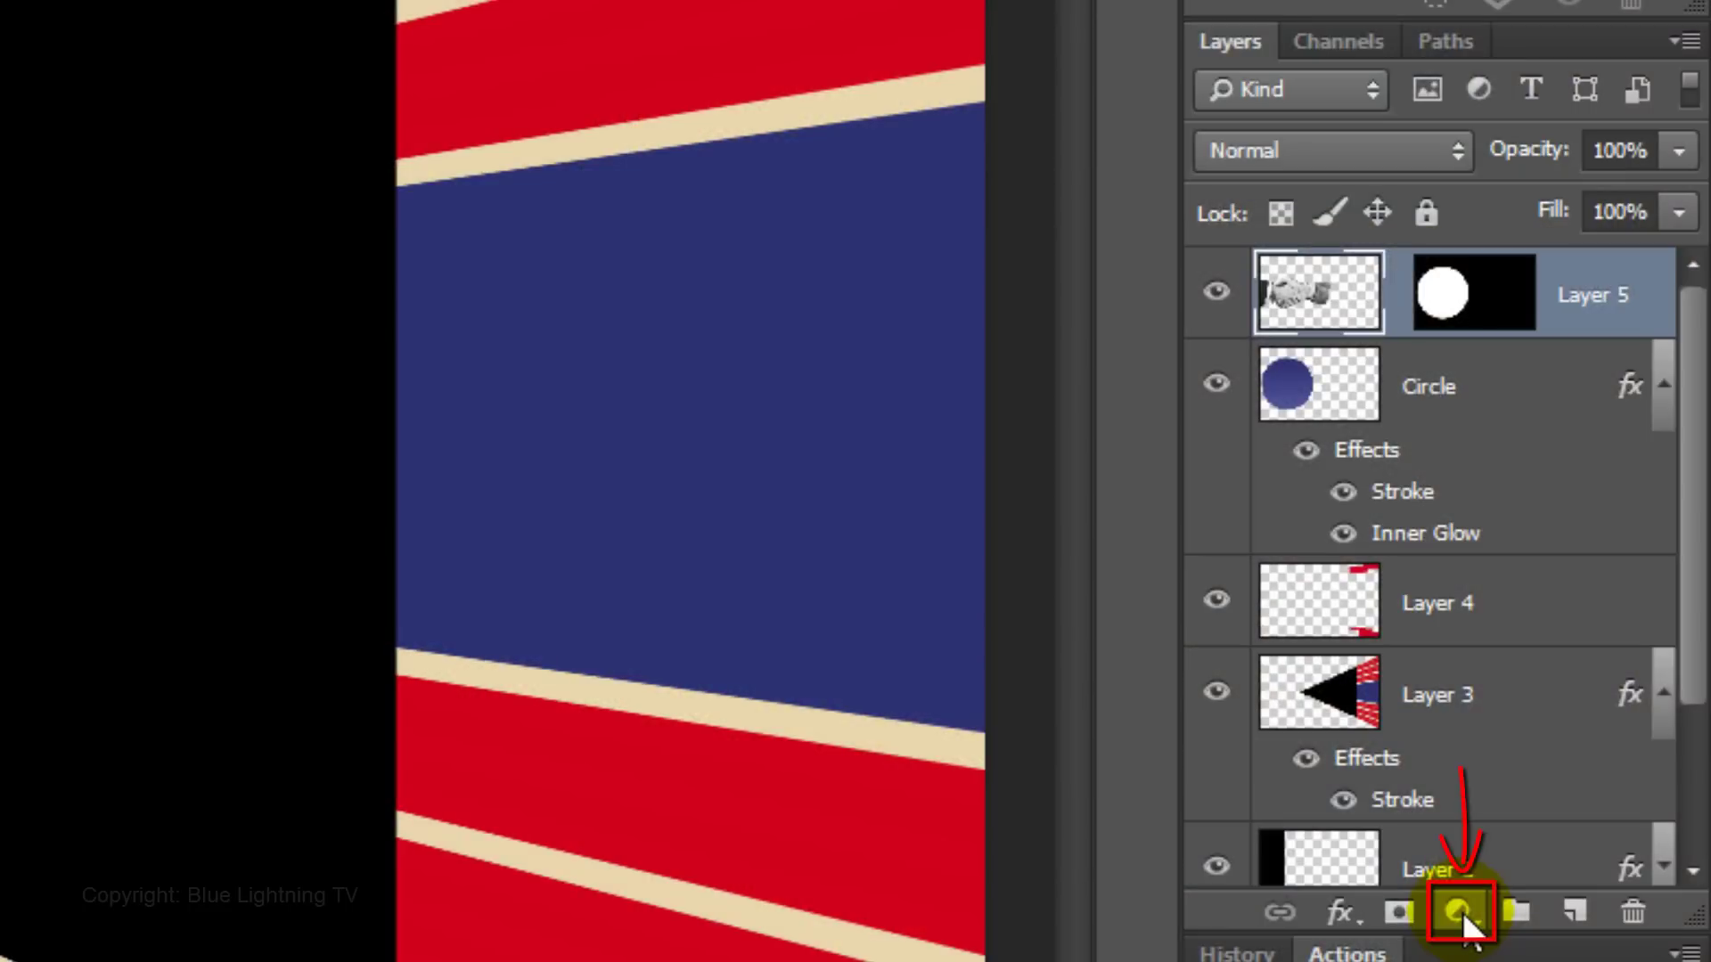
Add a Color Lookup adjustment layer clipped to the handshake layer and choose a 3DLUT file that tones it sepia
left_click(1460, 911)
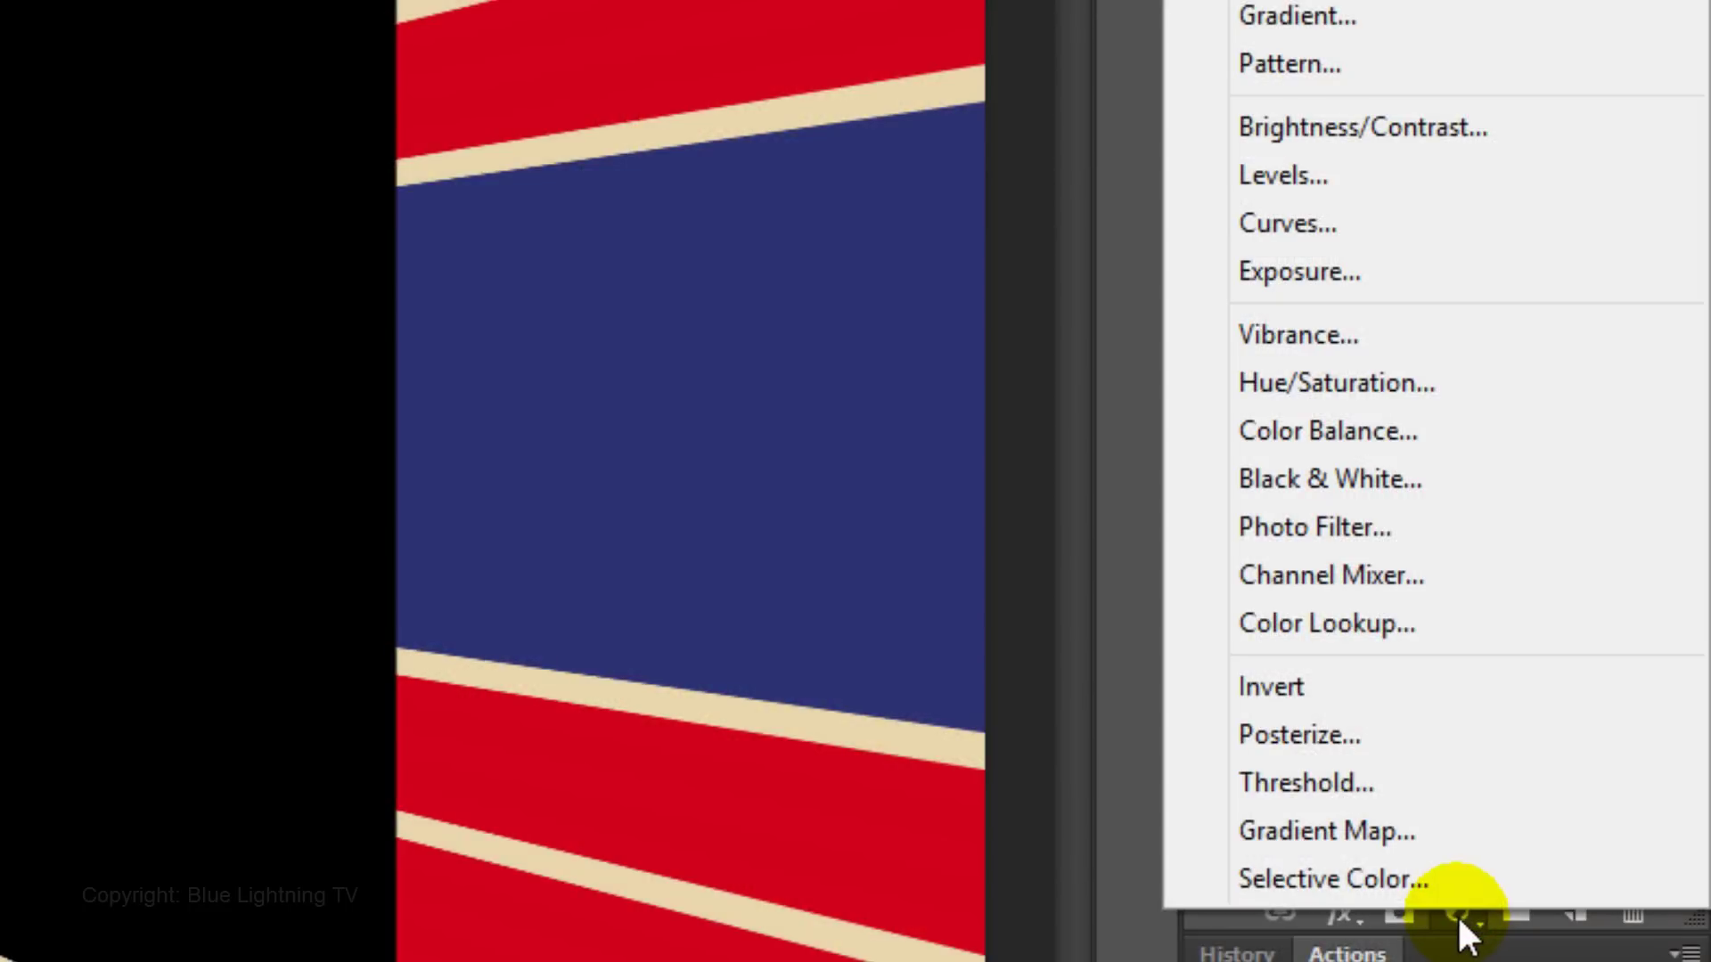
left_click(1375, 628)
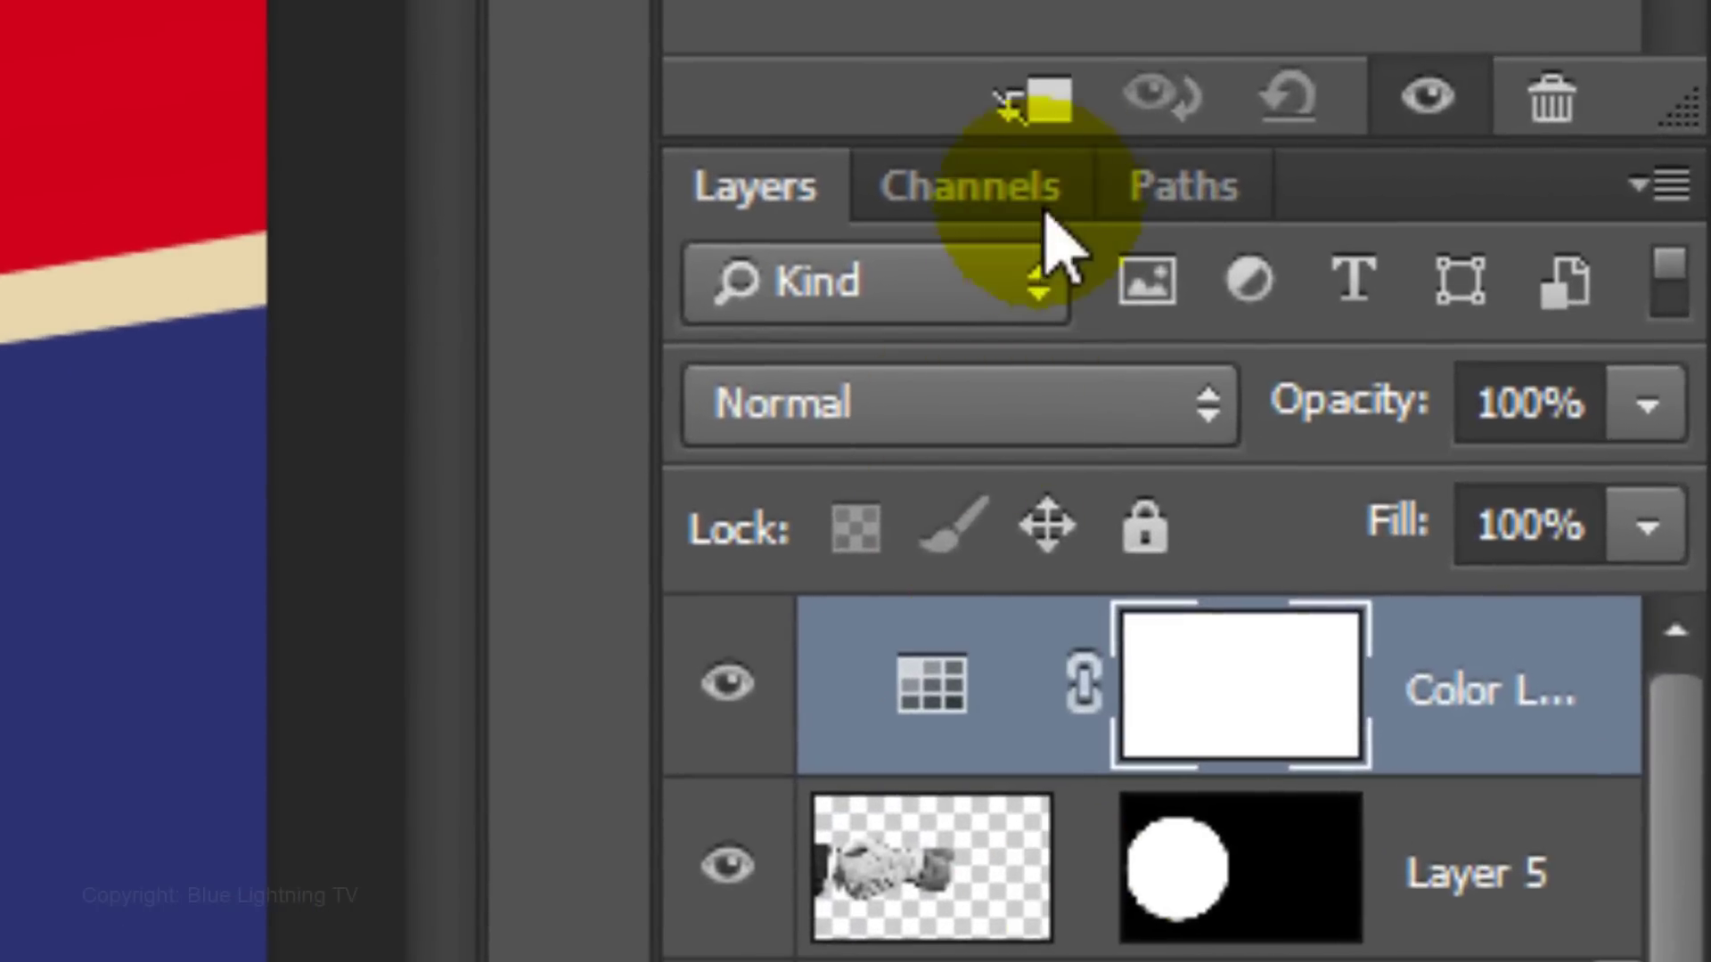
left_click(1034, 98)
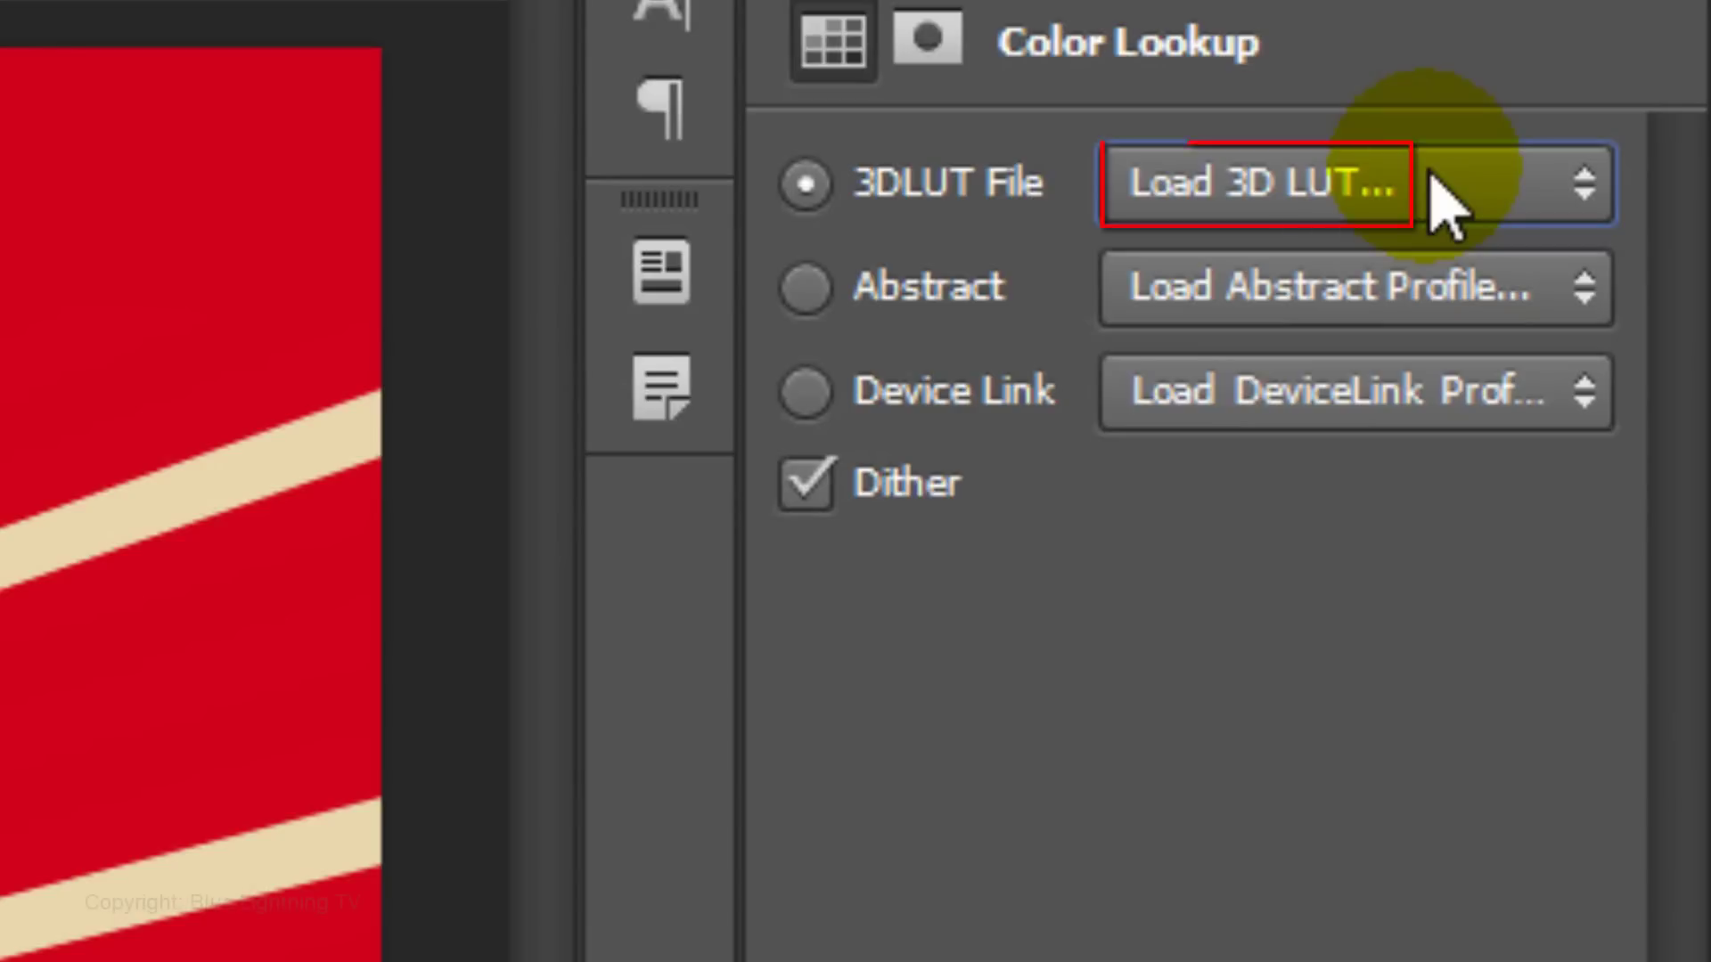
left_click(1445, 205)
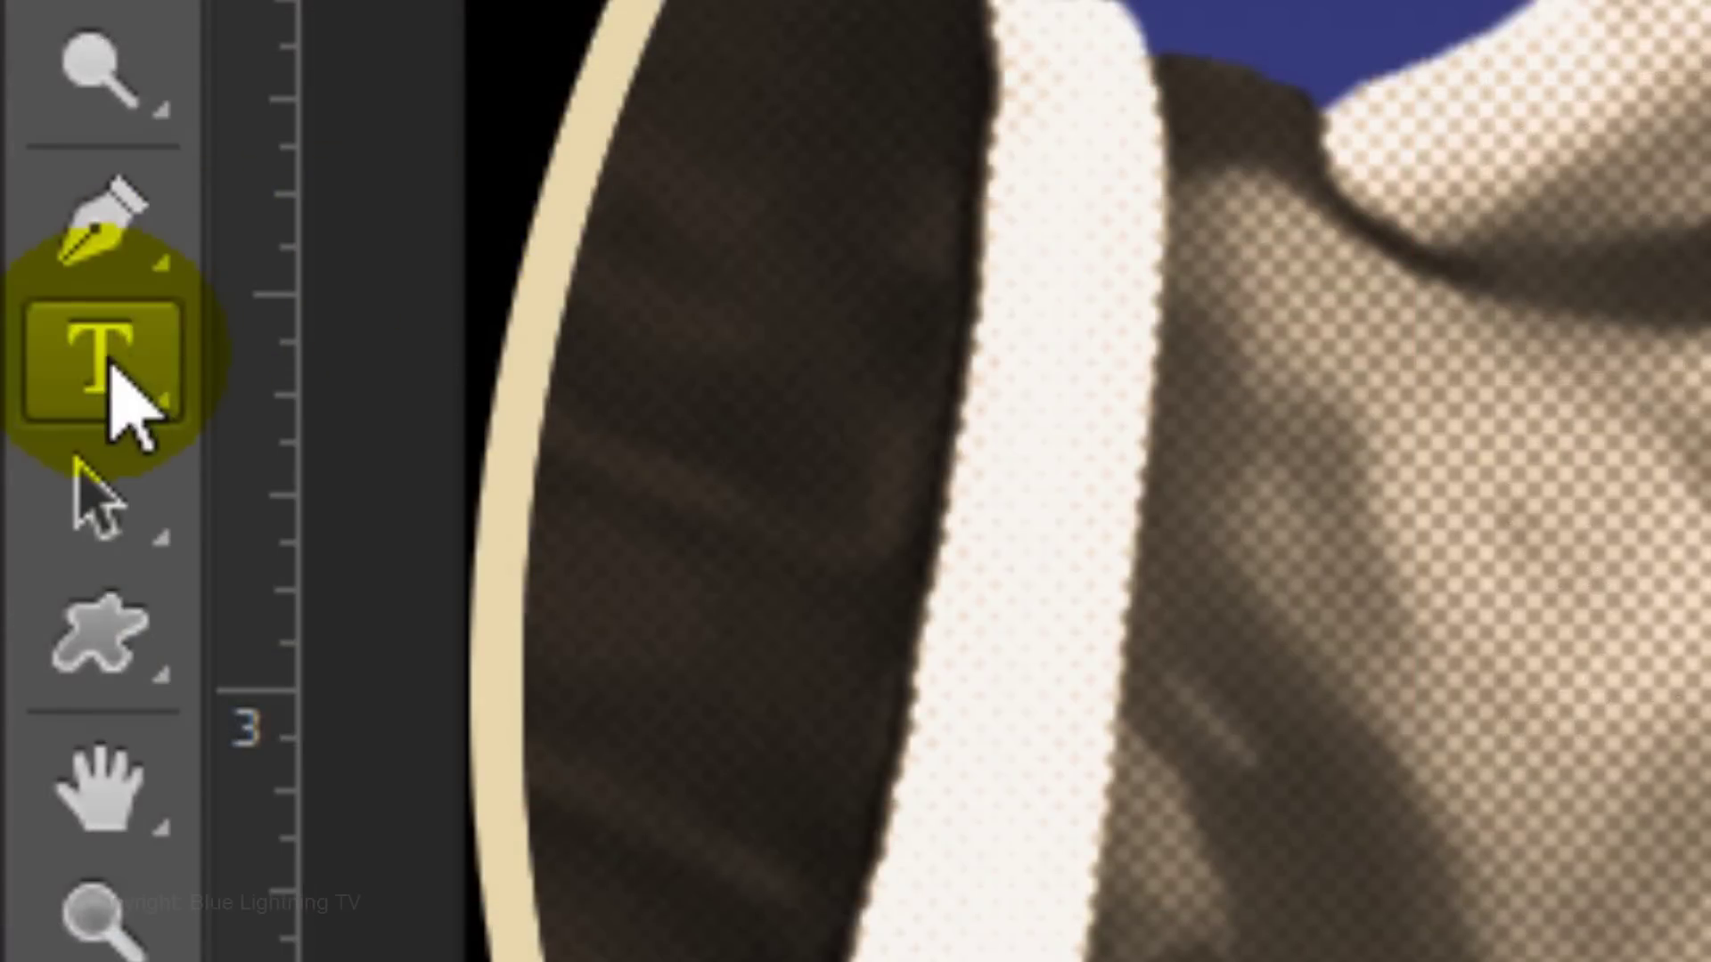
Start a horizontal text line in the upper red band, using the left-aligned Kremlin Minister Black font at 31 pt
left_click(17, 445)
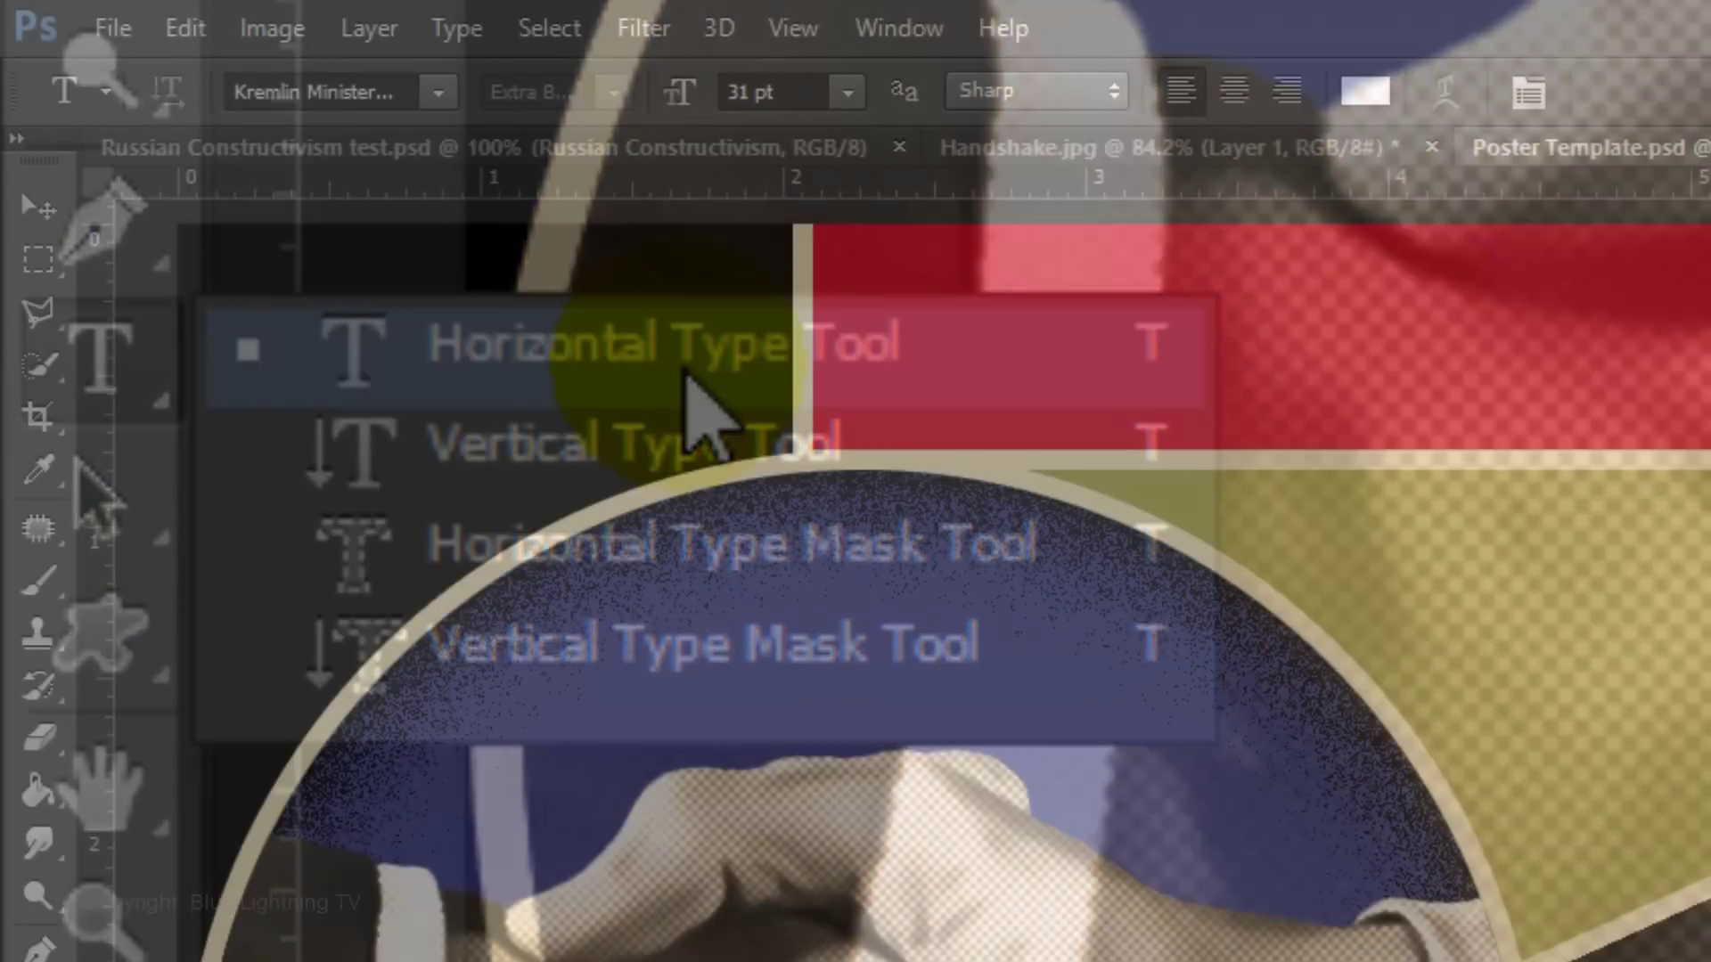
left_click(687, 375)
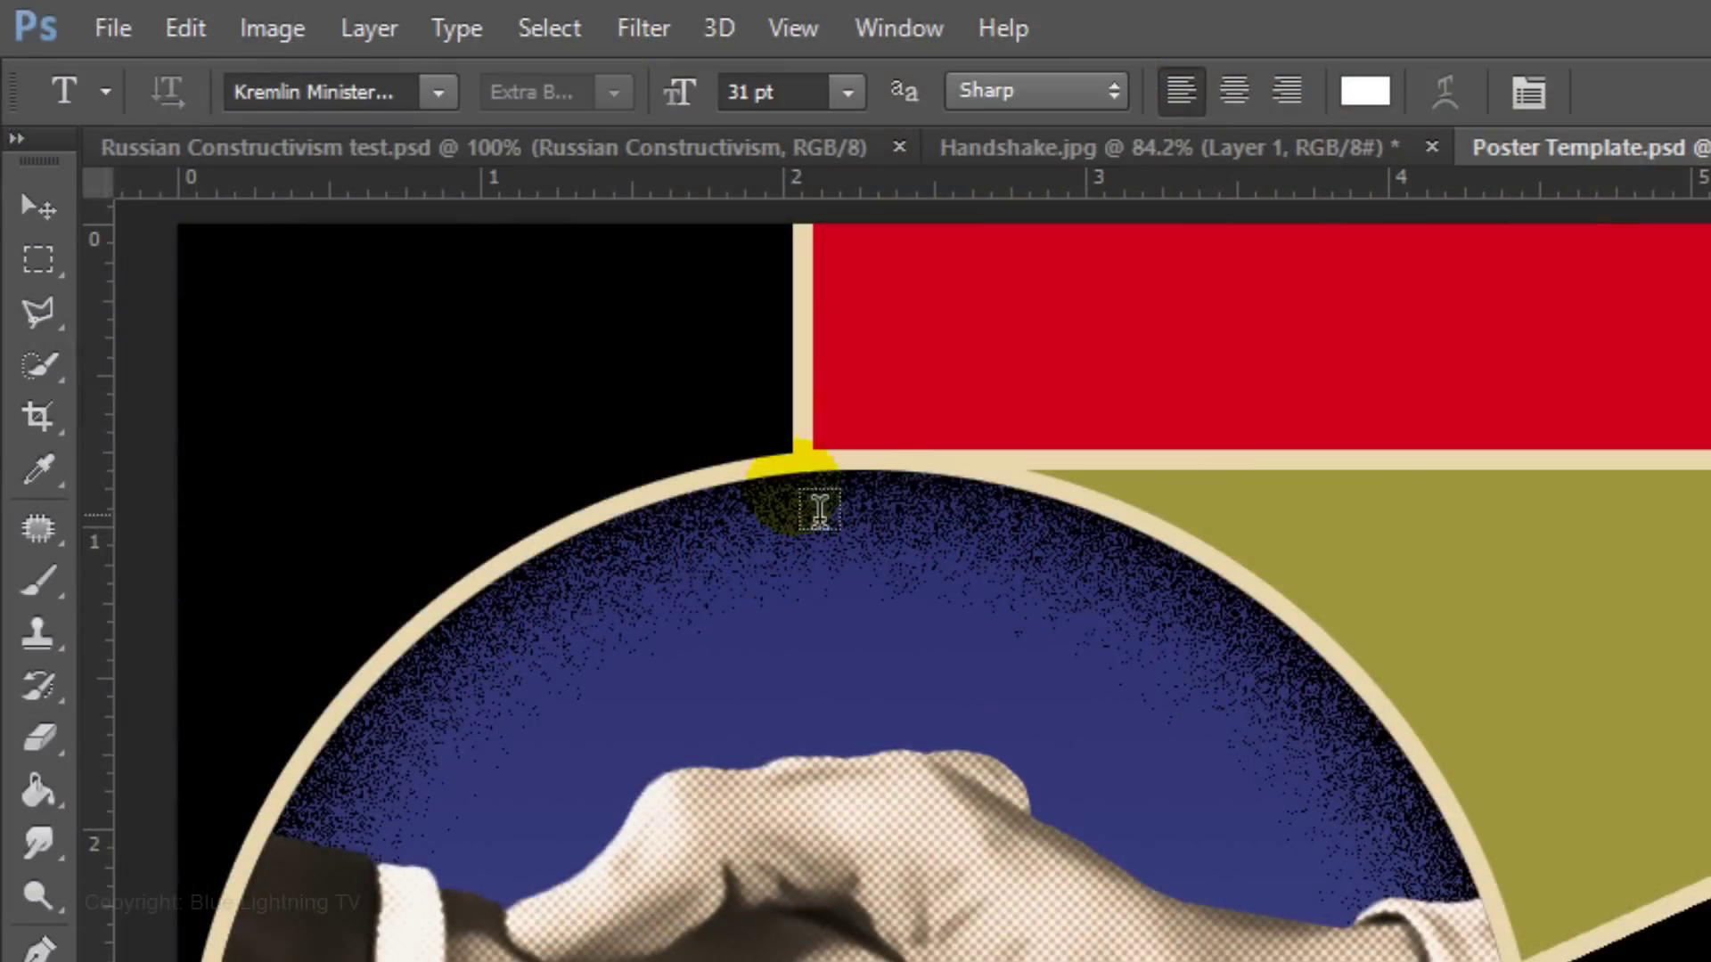
left_click(927, 401)
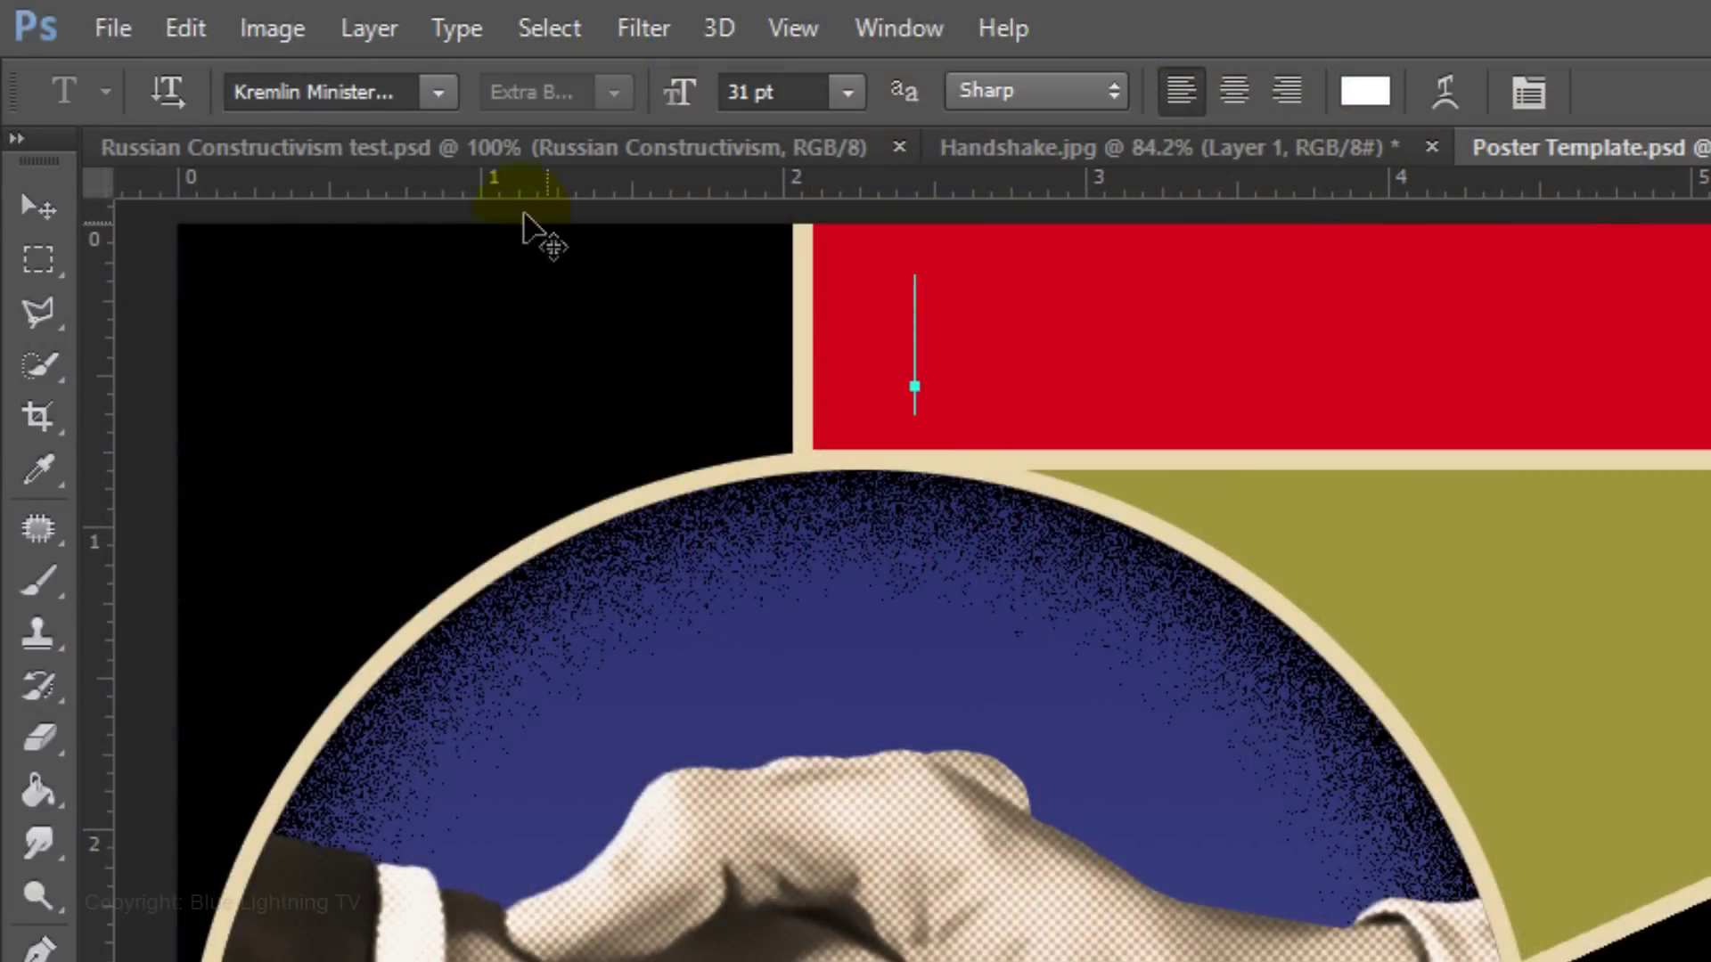
left_click(439, 92)
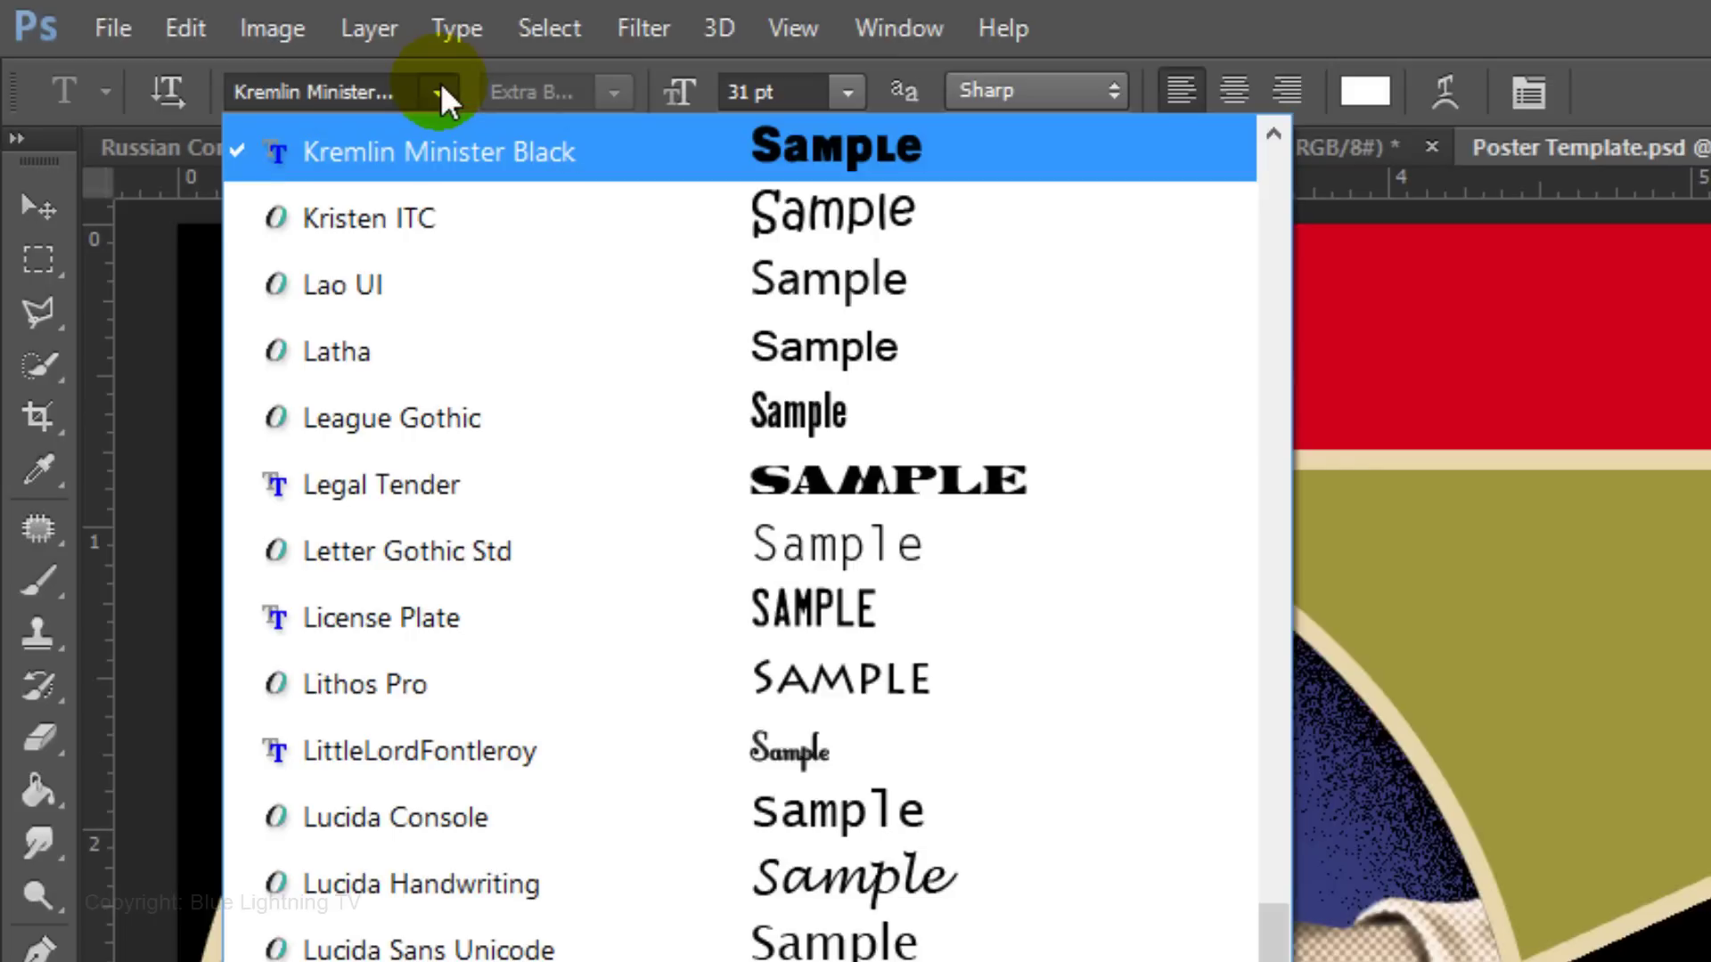
left_click(440, 87)
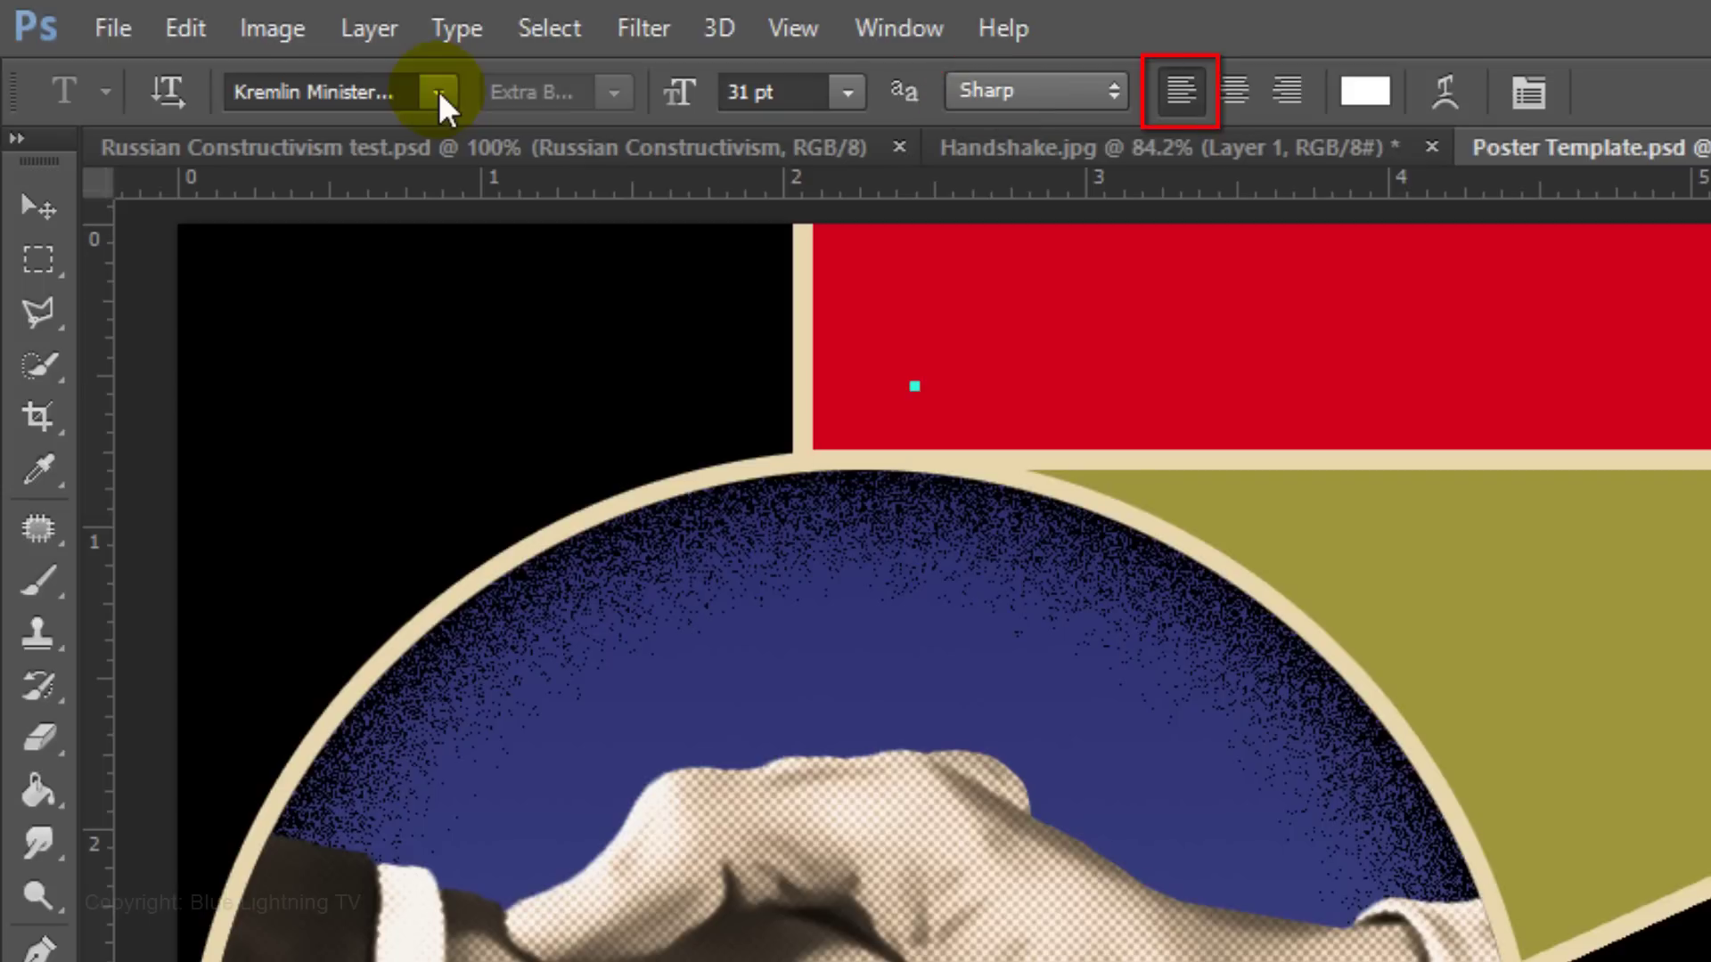
Set the text color to the cream sampled from the outline and enter the title "Russian Constructivism"
left_click(1365, 92)
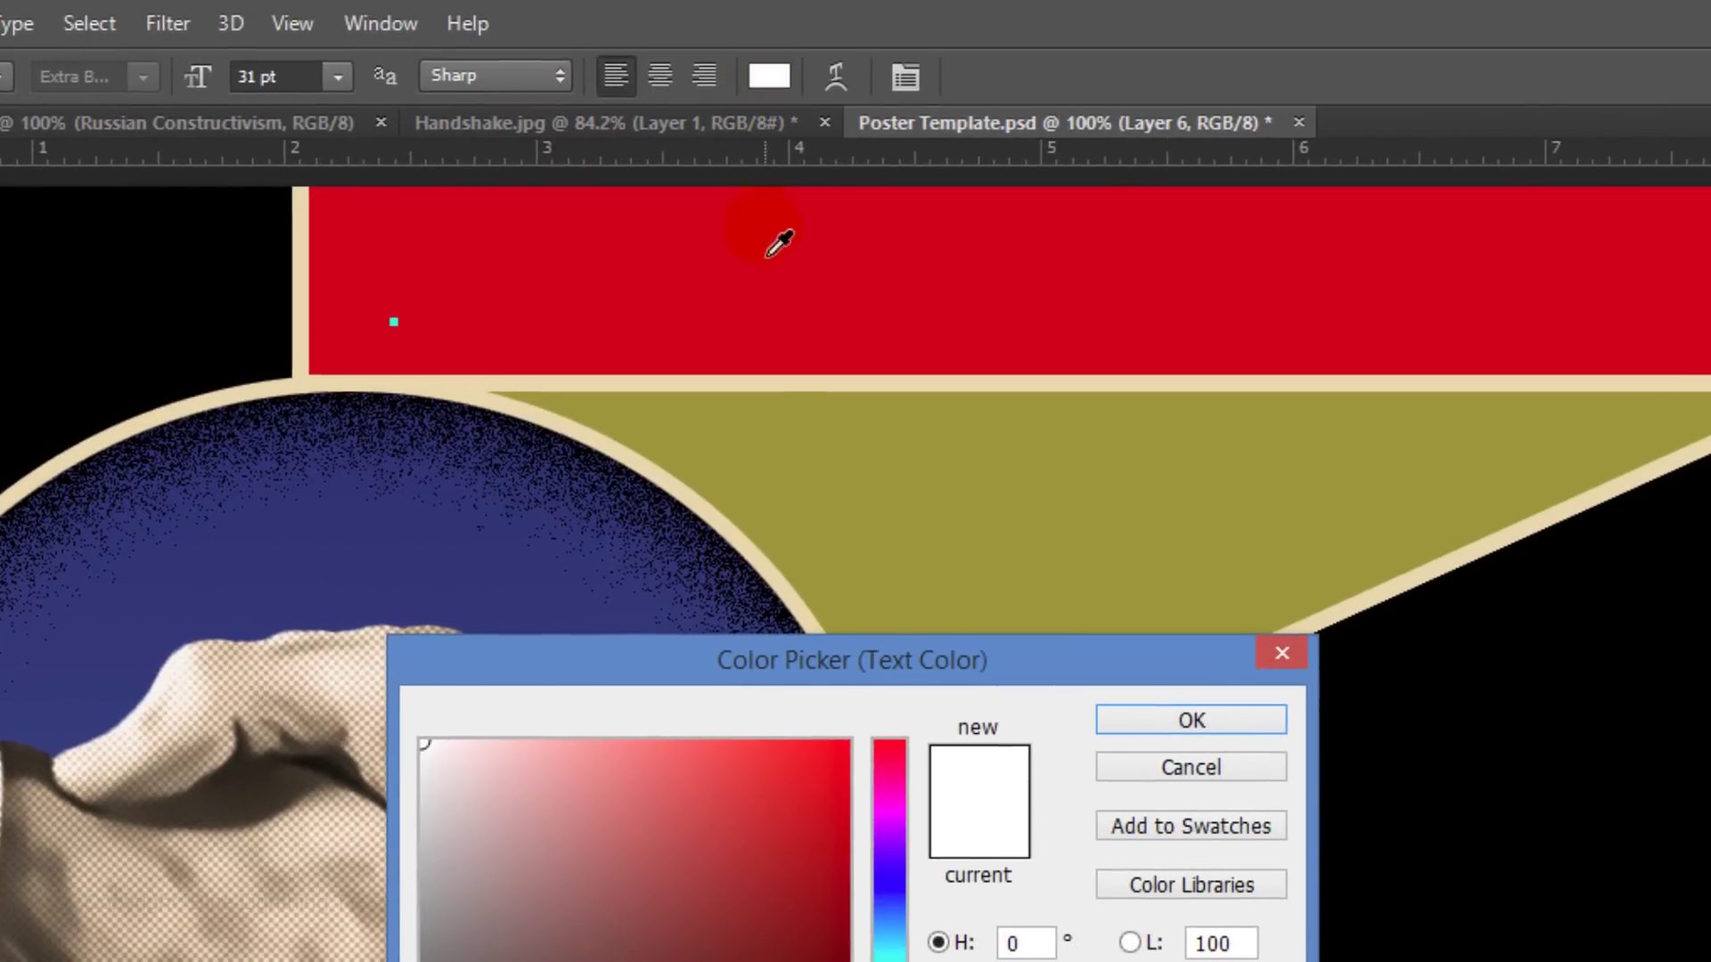
left_click(771, 383)
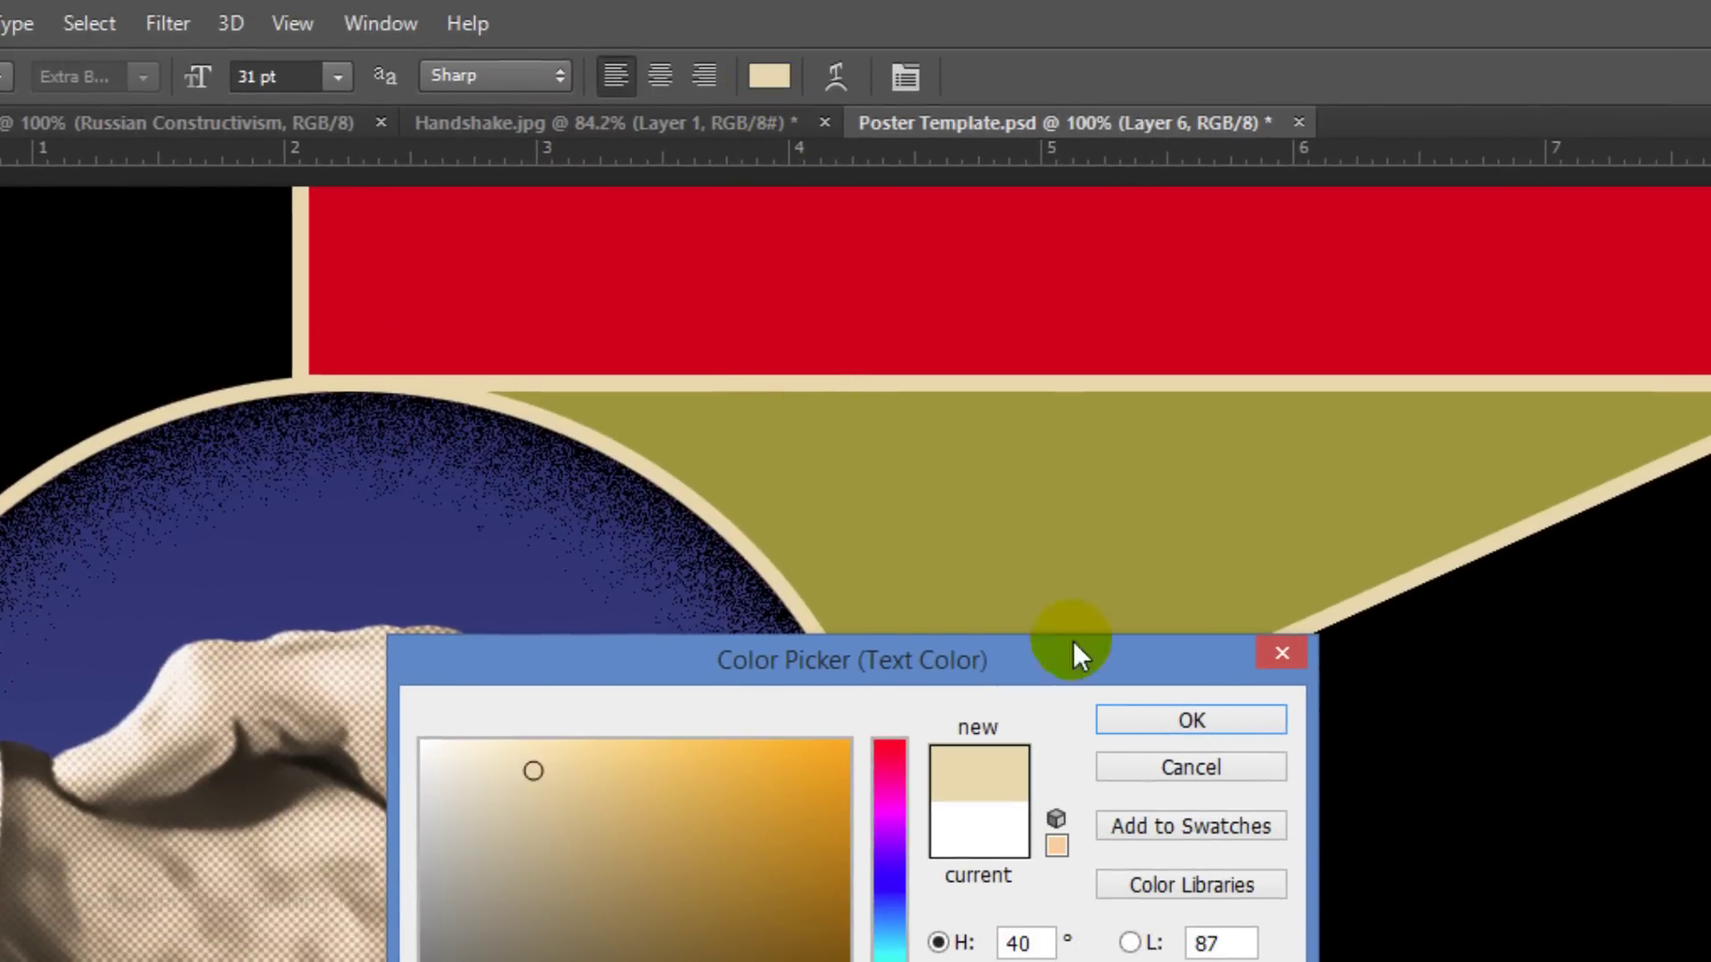
left_click(1154, 717)
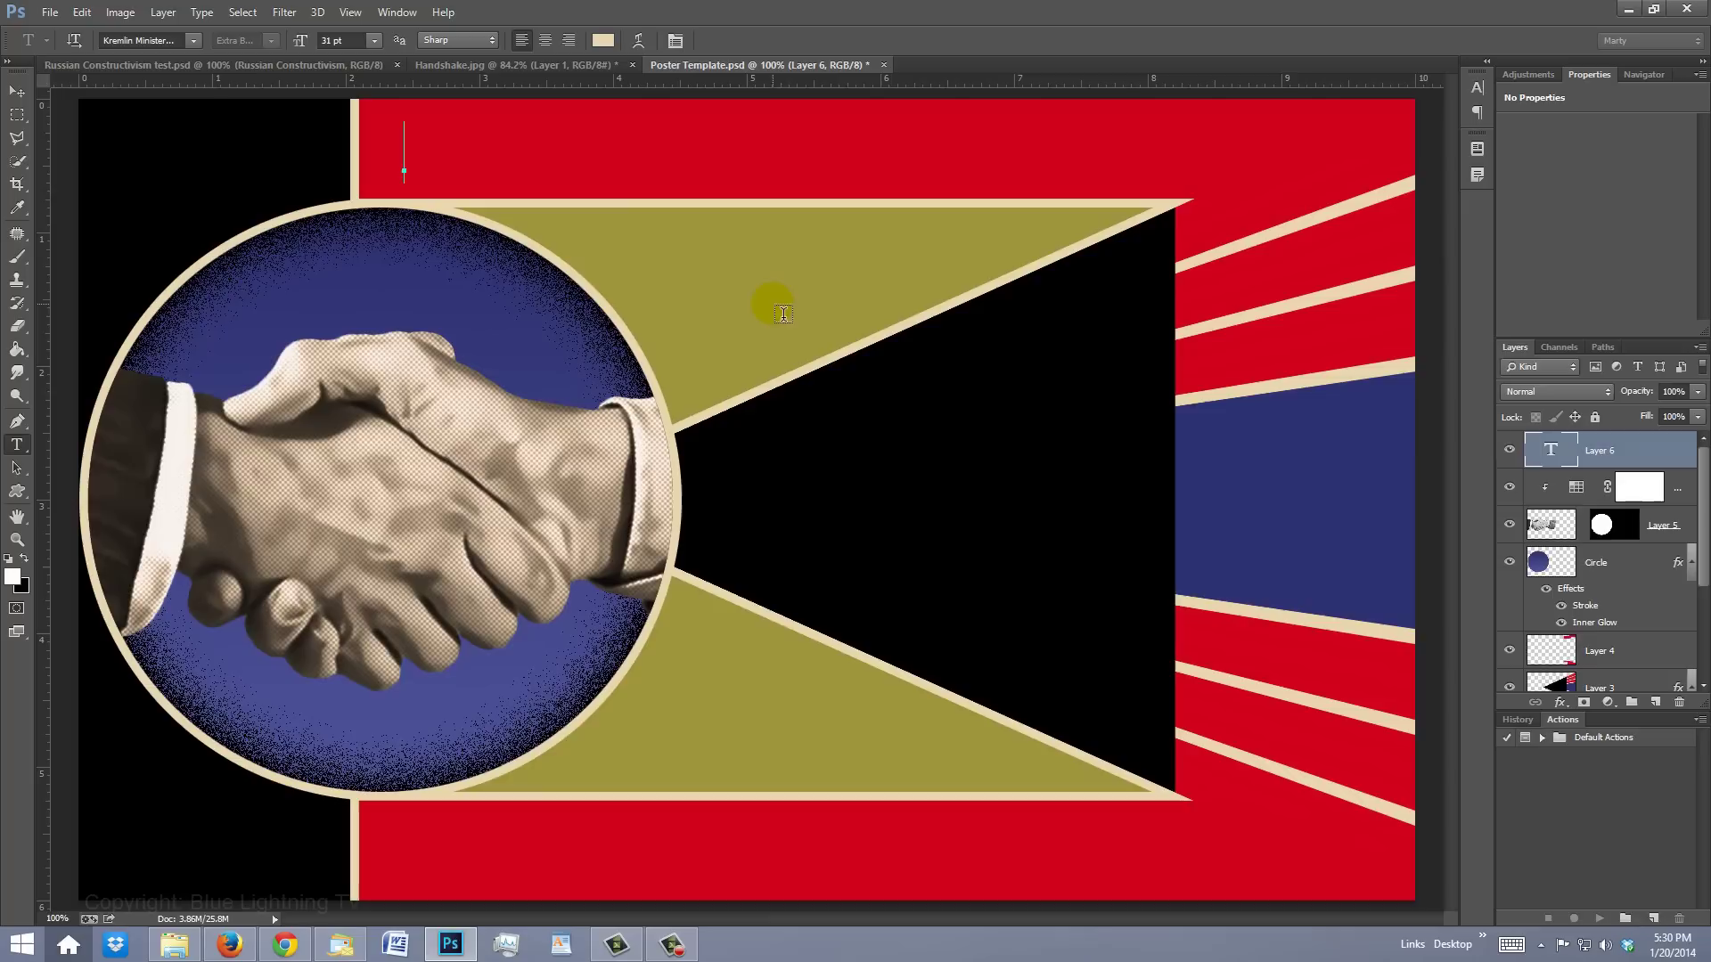
type("Russian Construc")
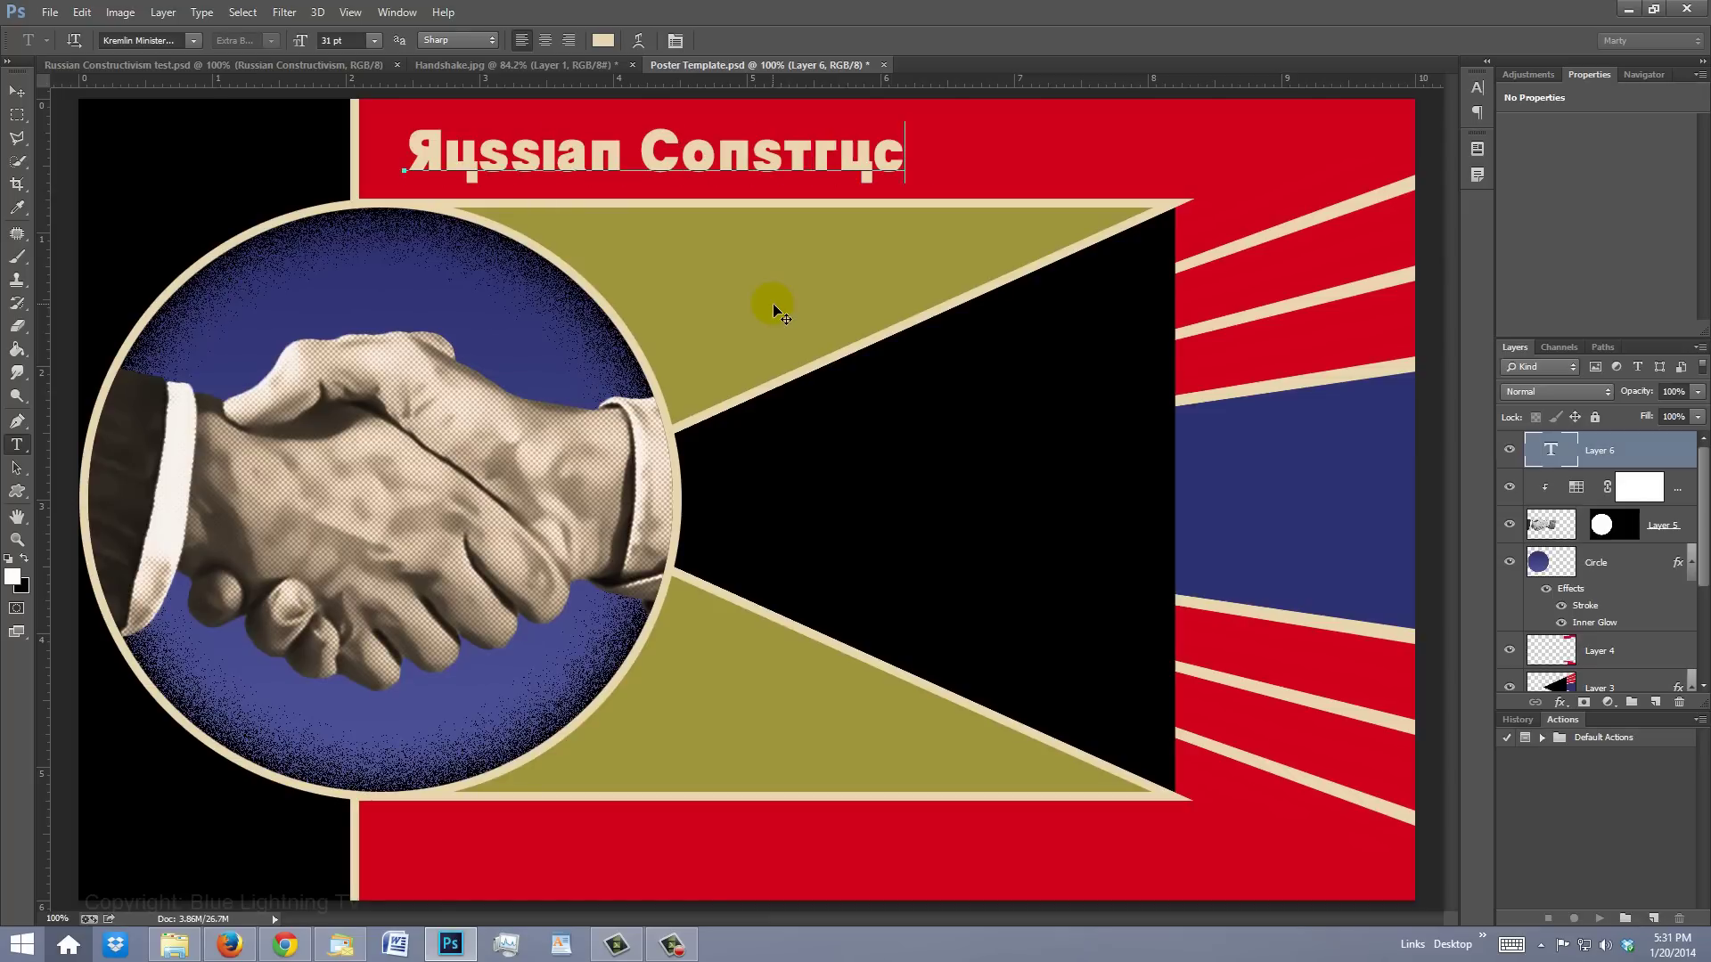
type("tivism")
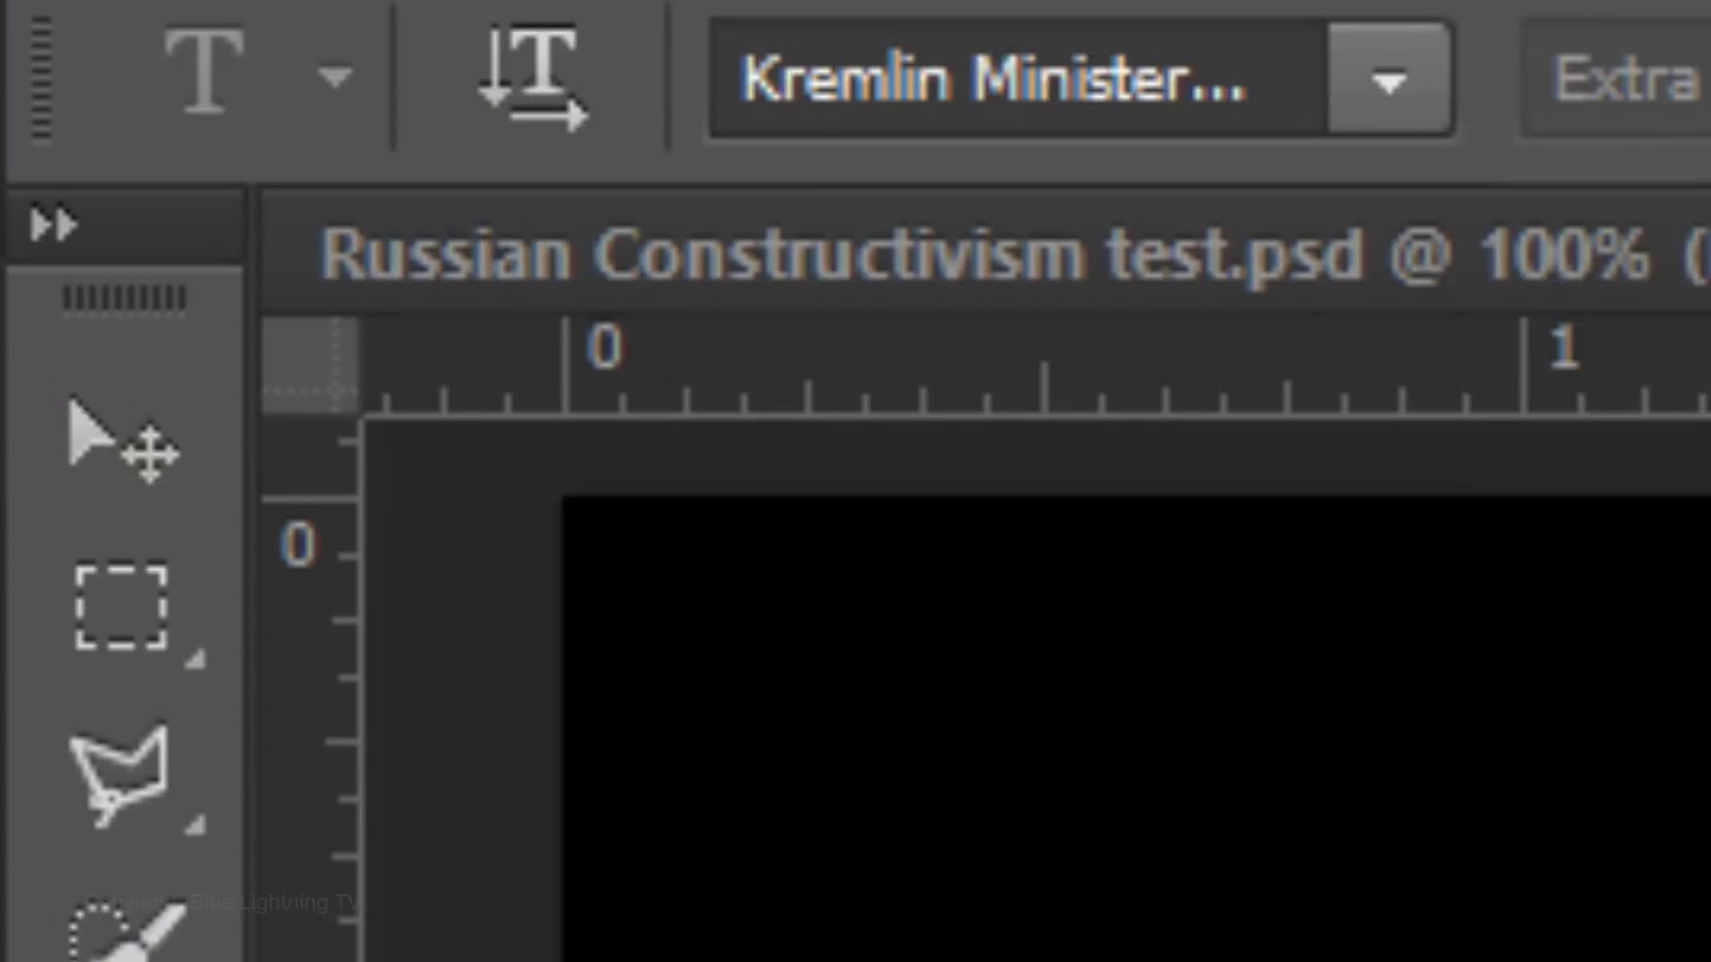
left_click(147, 435)
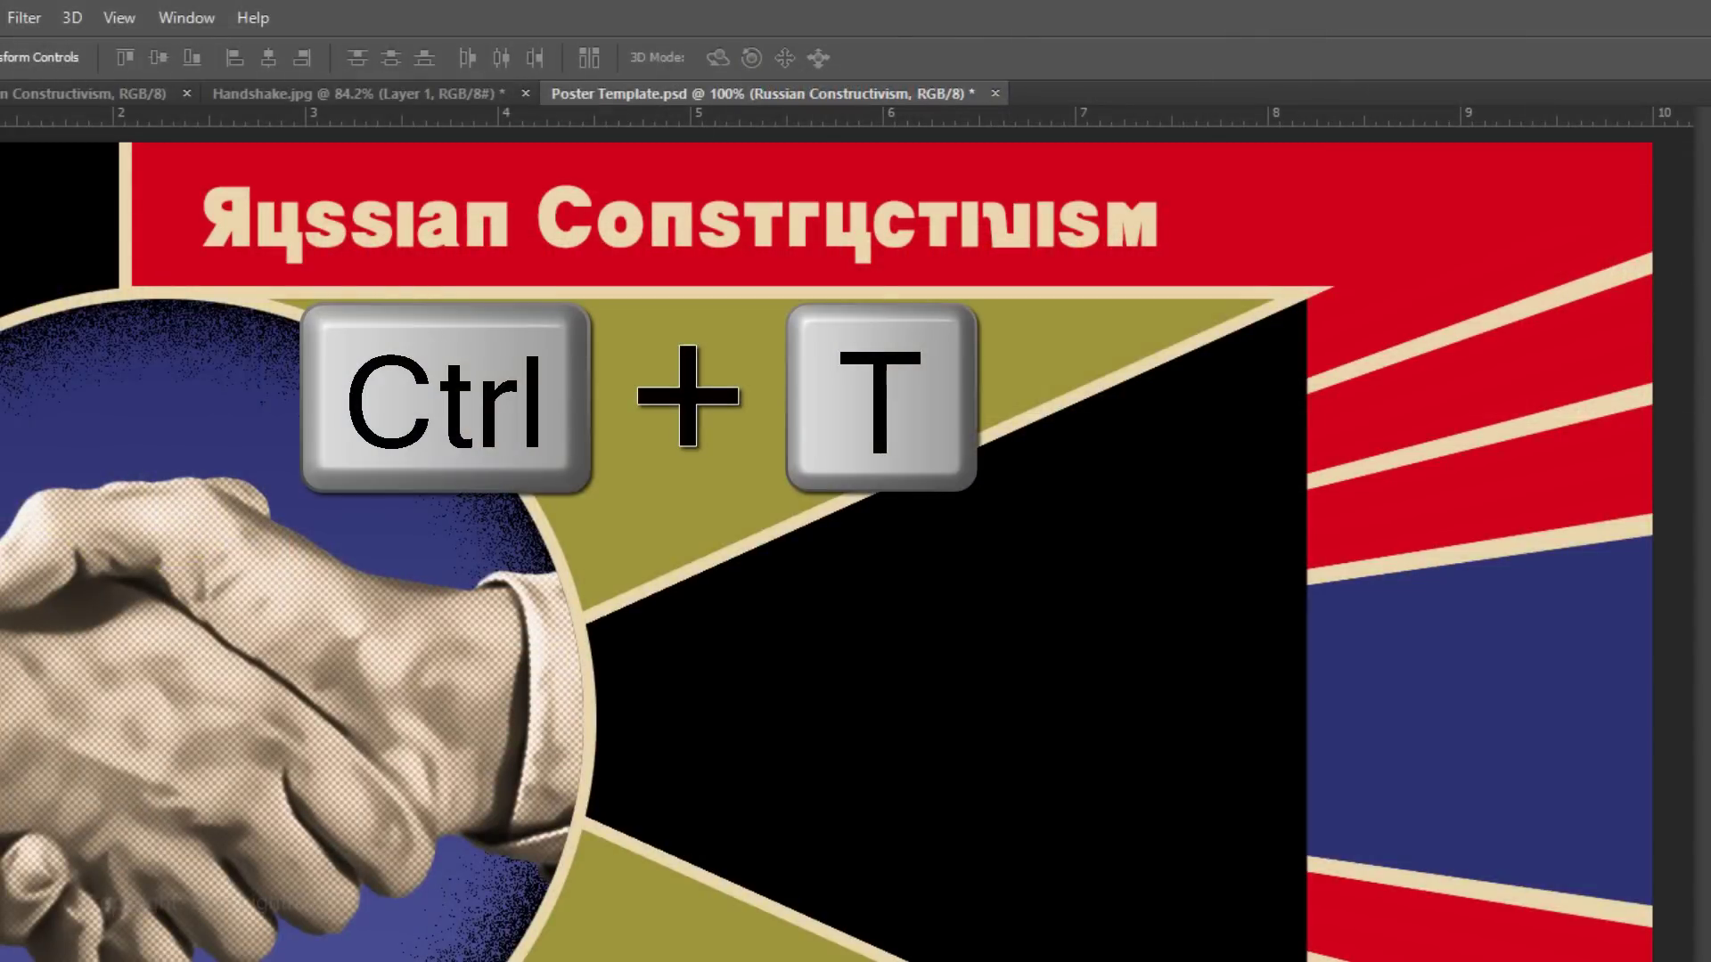
Scale the title proportionally to about 147%, fit it inside the upper red band, and apply the transform
key("ctrl+t")
left_click_drag(451, 222, 401, 220)
left_click_drag(1112, 173, 1566, 132)
left_click_drag(1072, 241, 1078, 256)
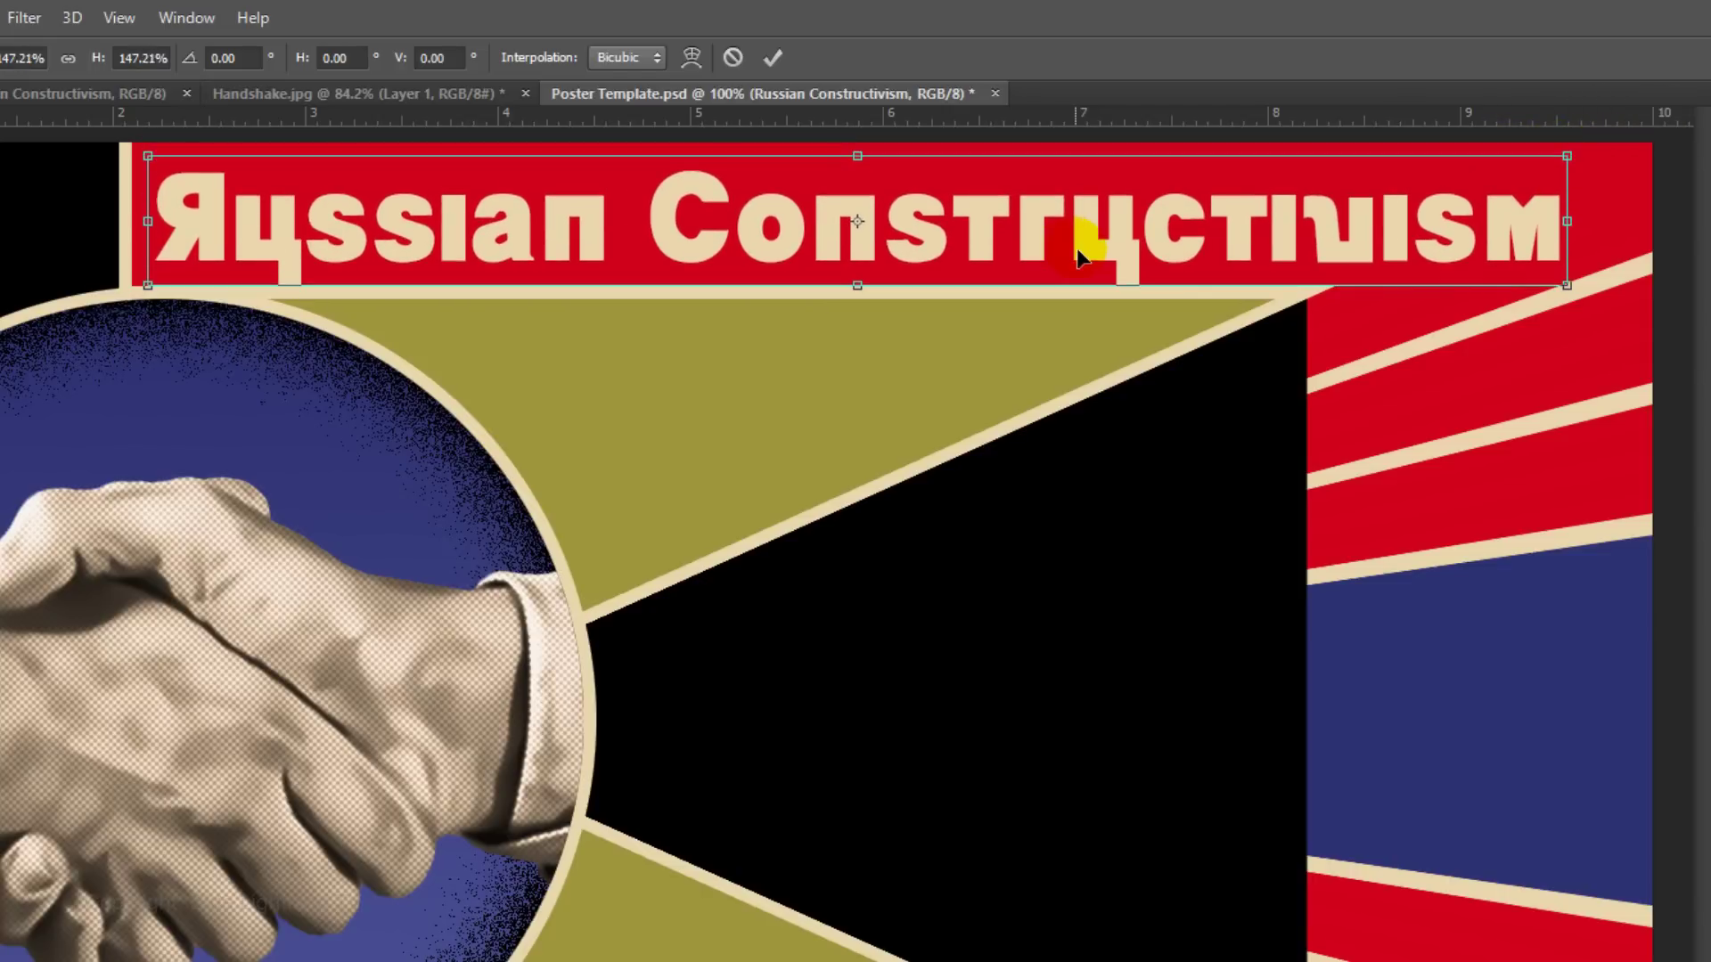
key("Return")
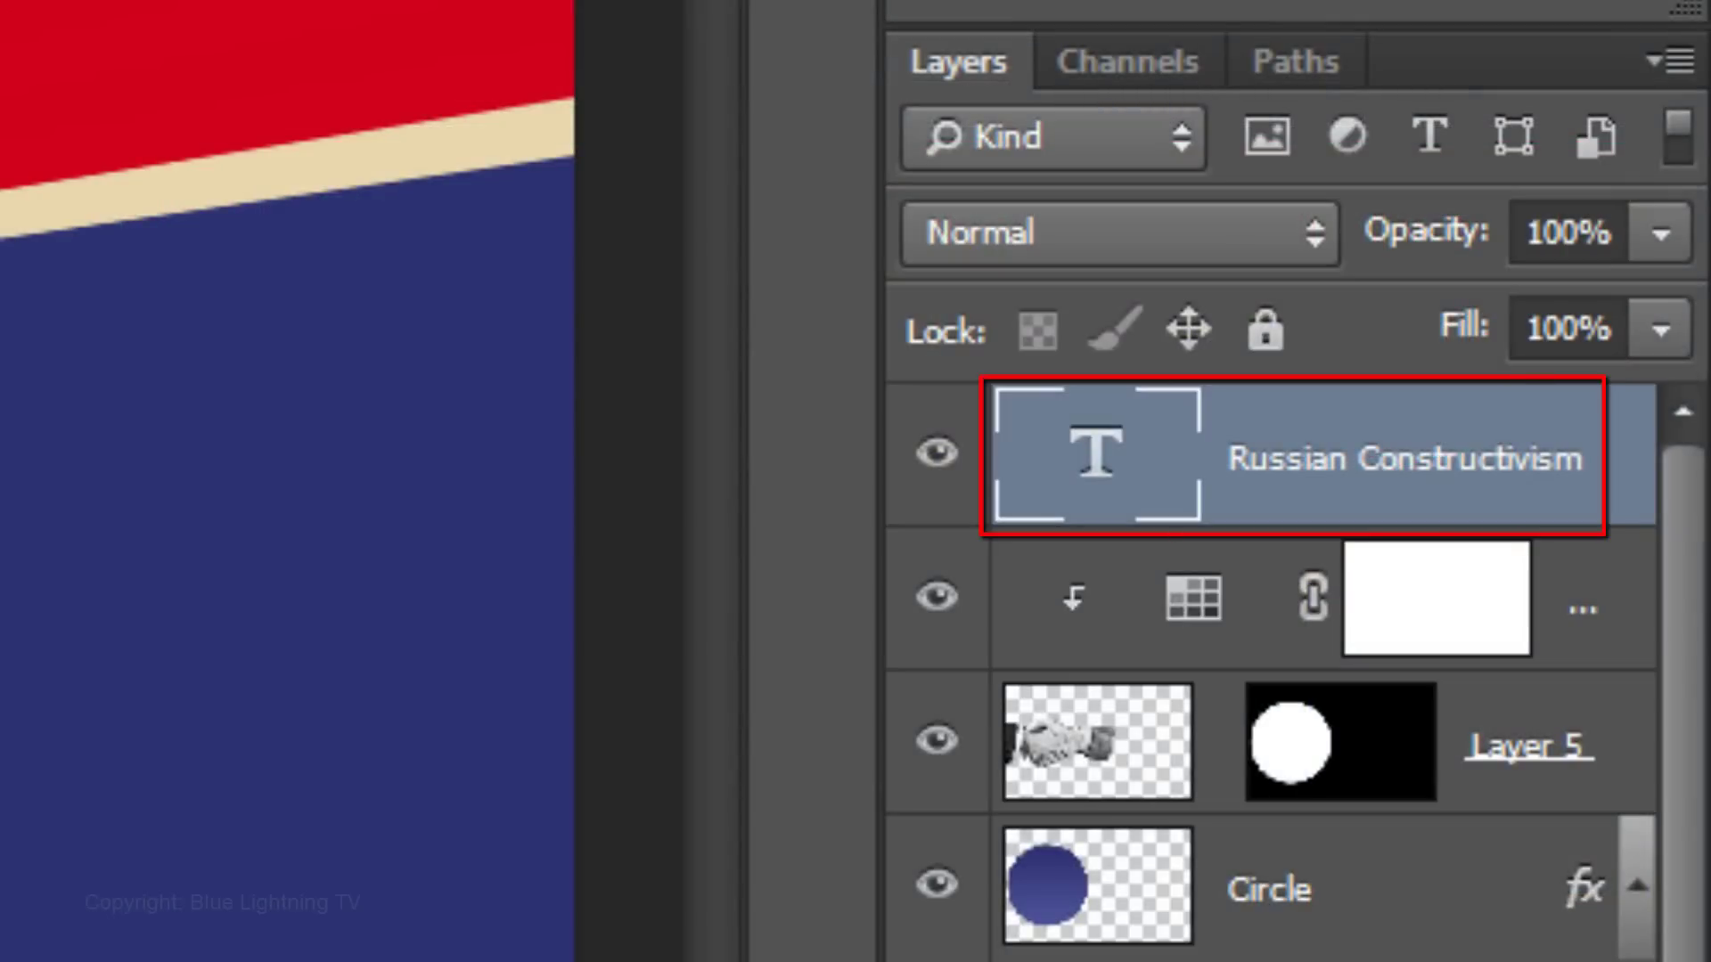
Duplicate the title layer and move the copy straight down about 5.19 in into the lower red band
key("ctrl+j")
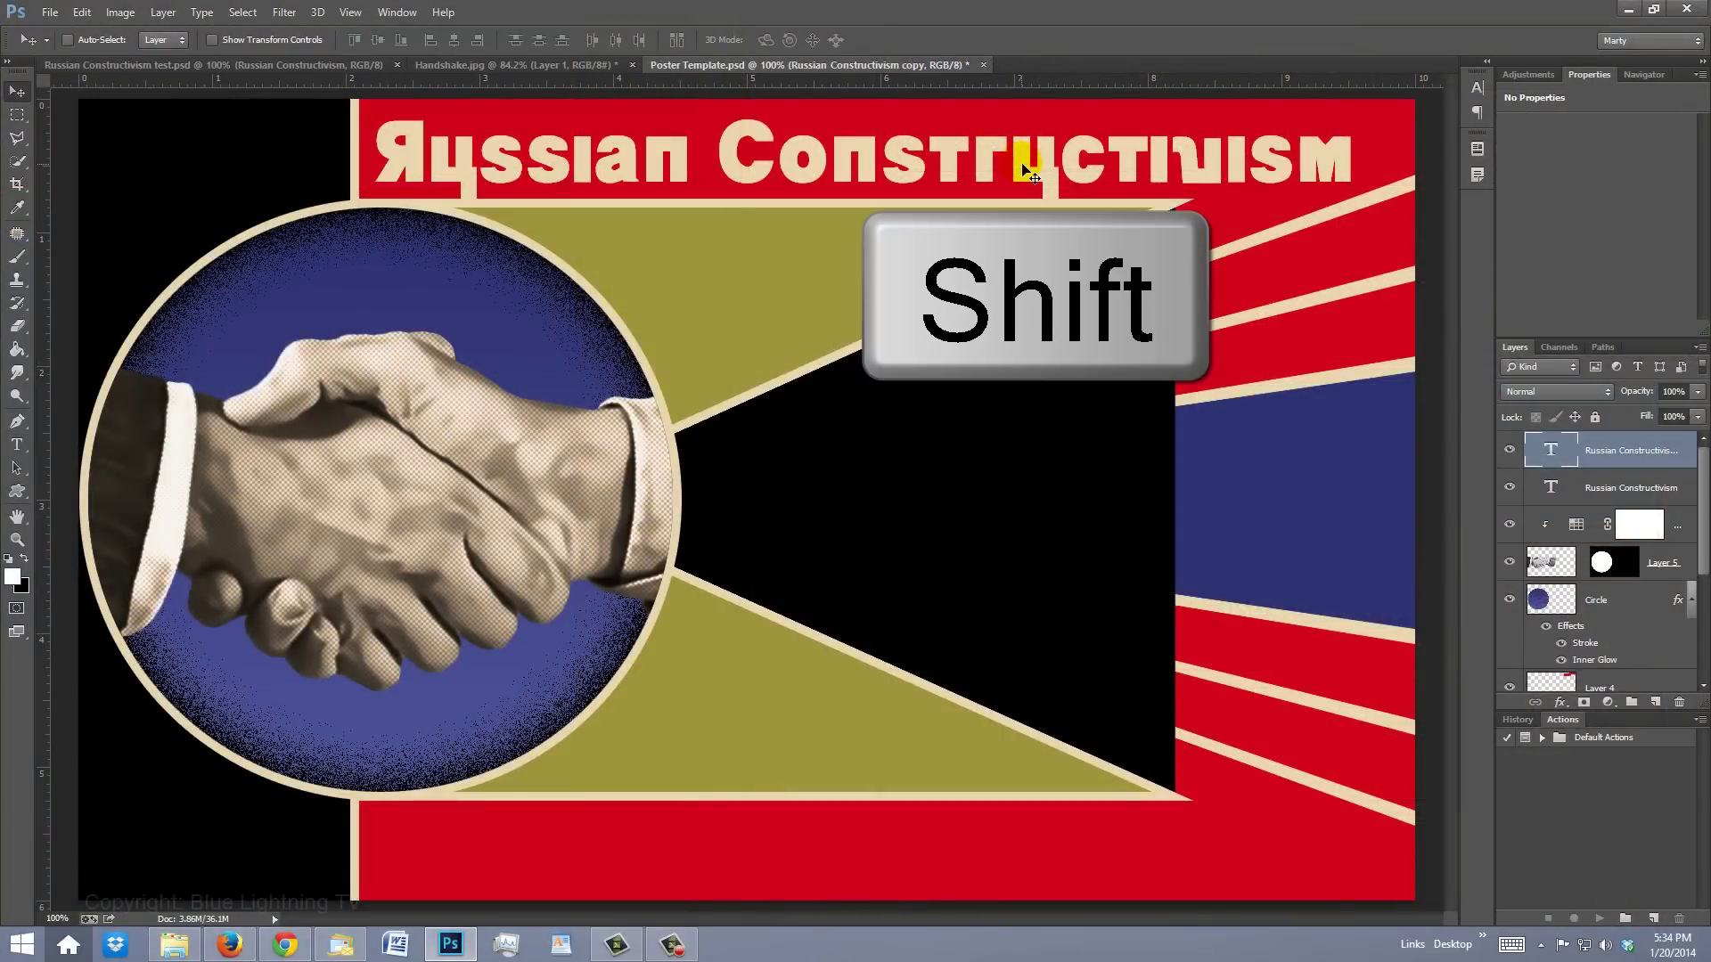
left_click_drag(1023, 164, 974, 862)
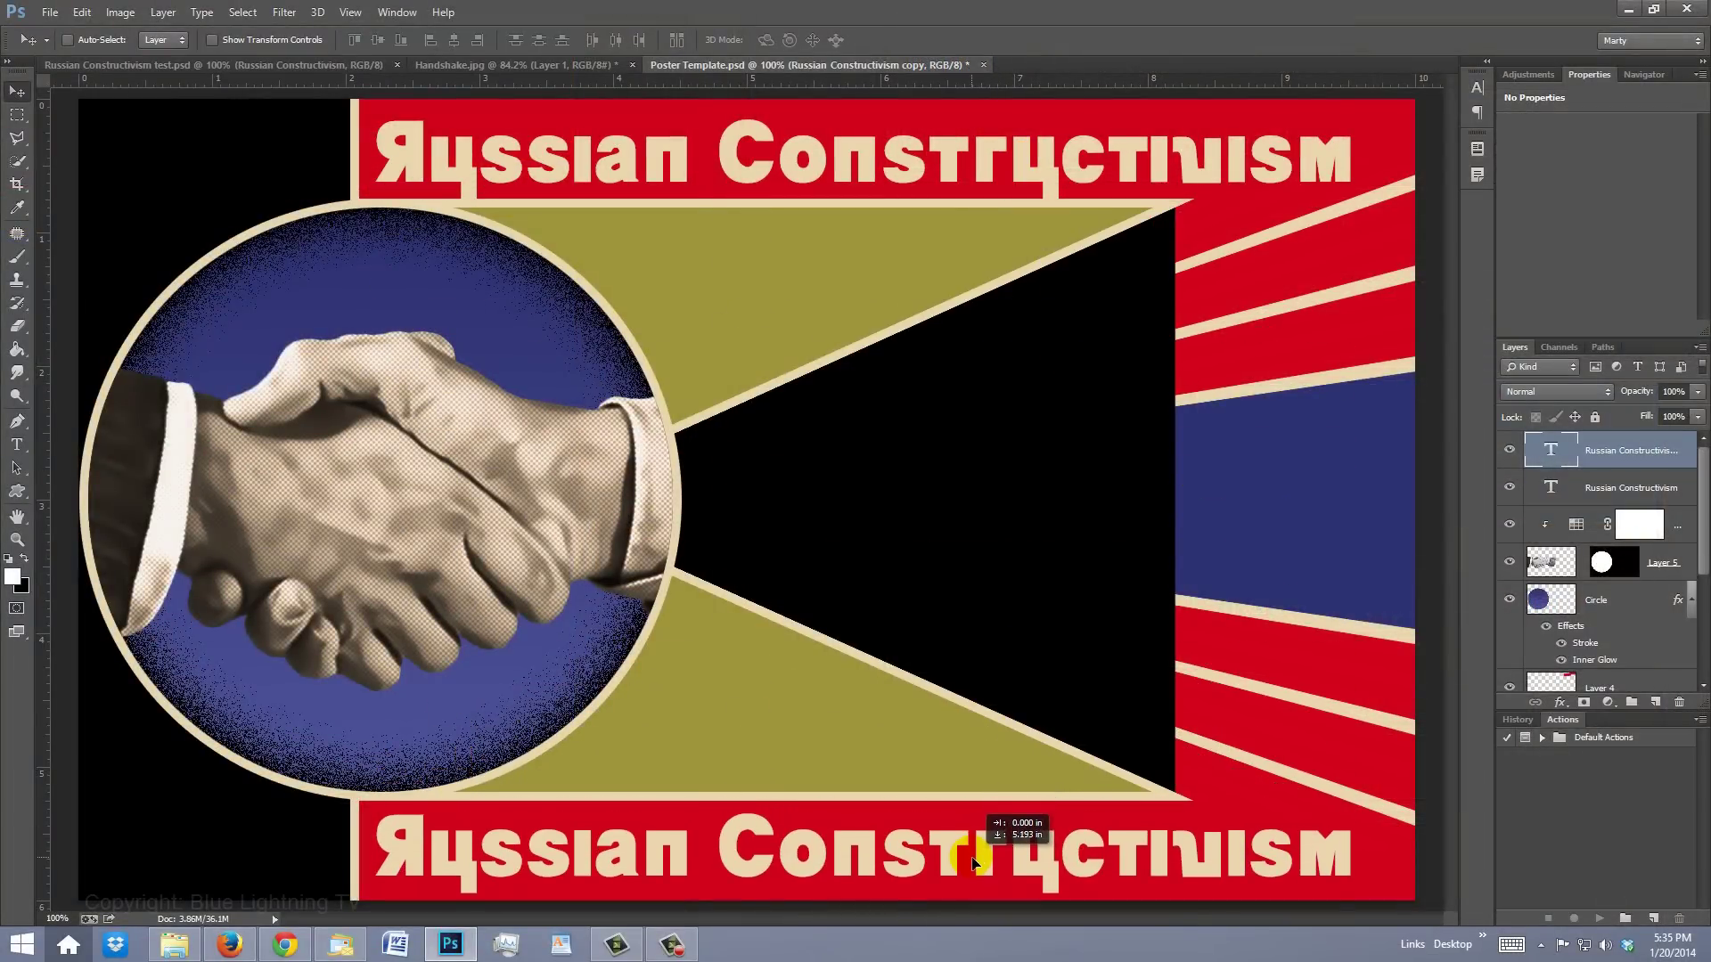
Recolor the word "Russian" in the lower title to black (000000)
key("t")
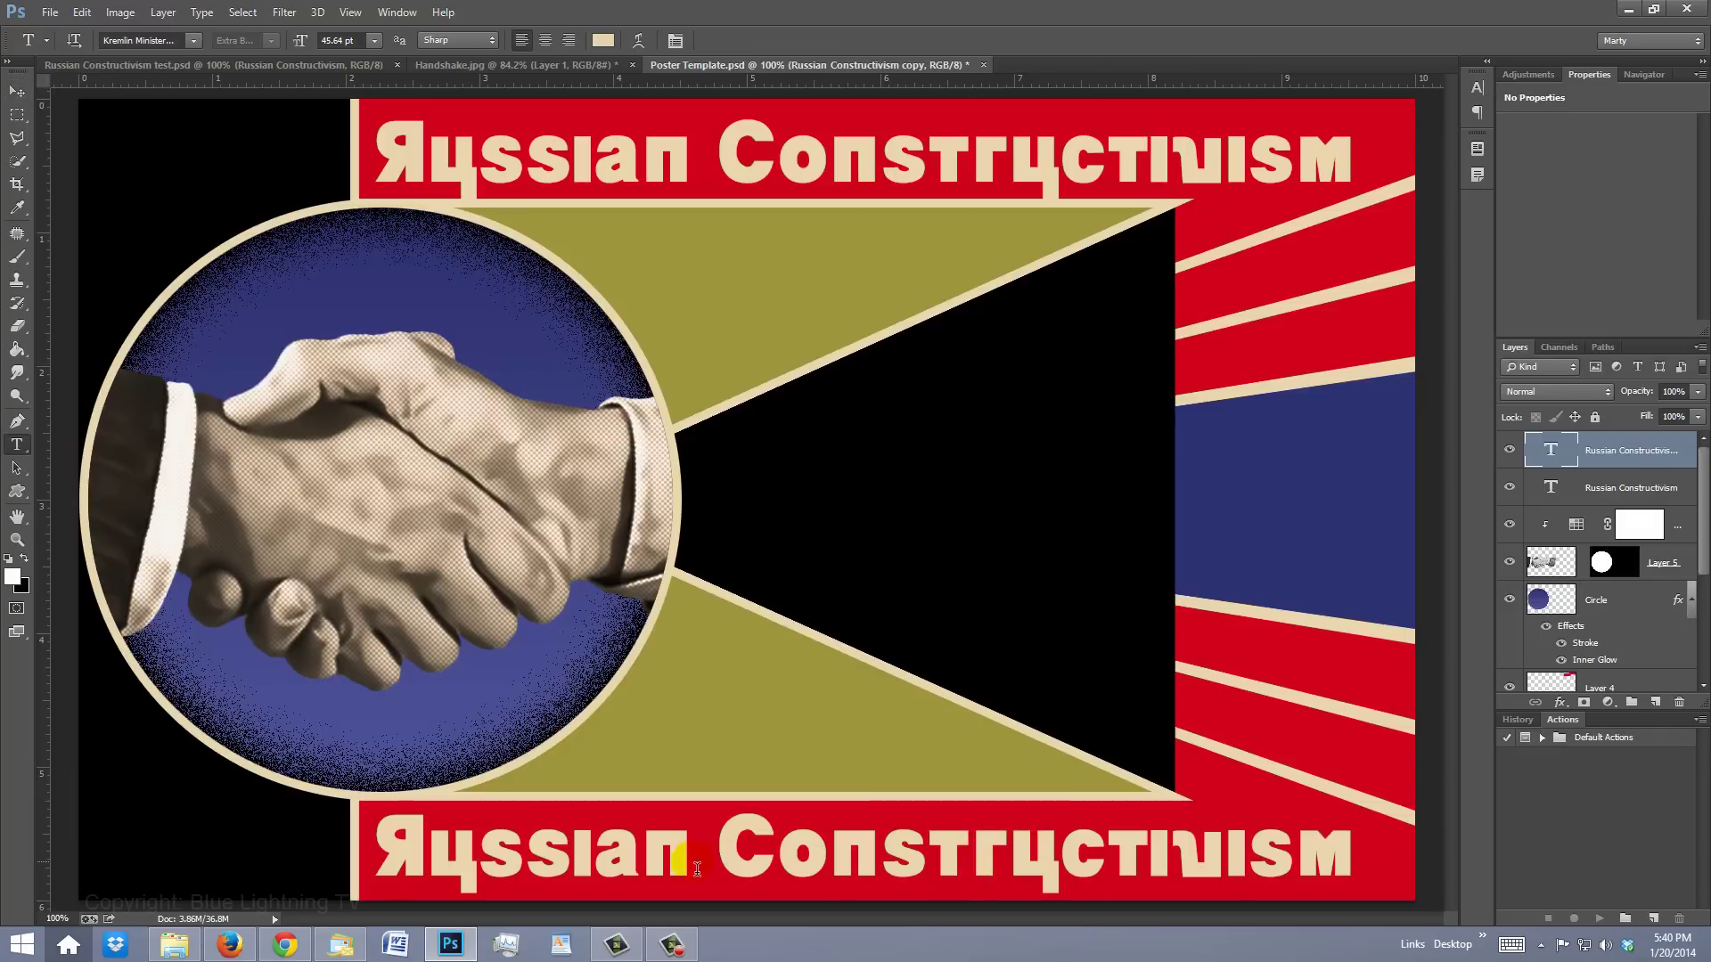
left_click_drag(691, 862, 322, 871)
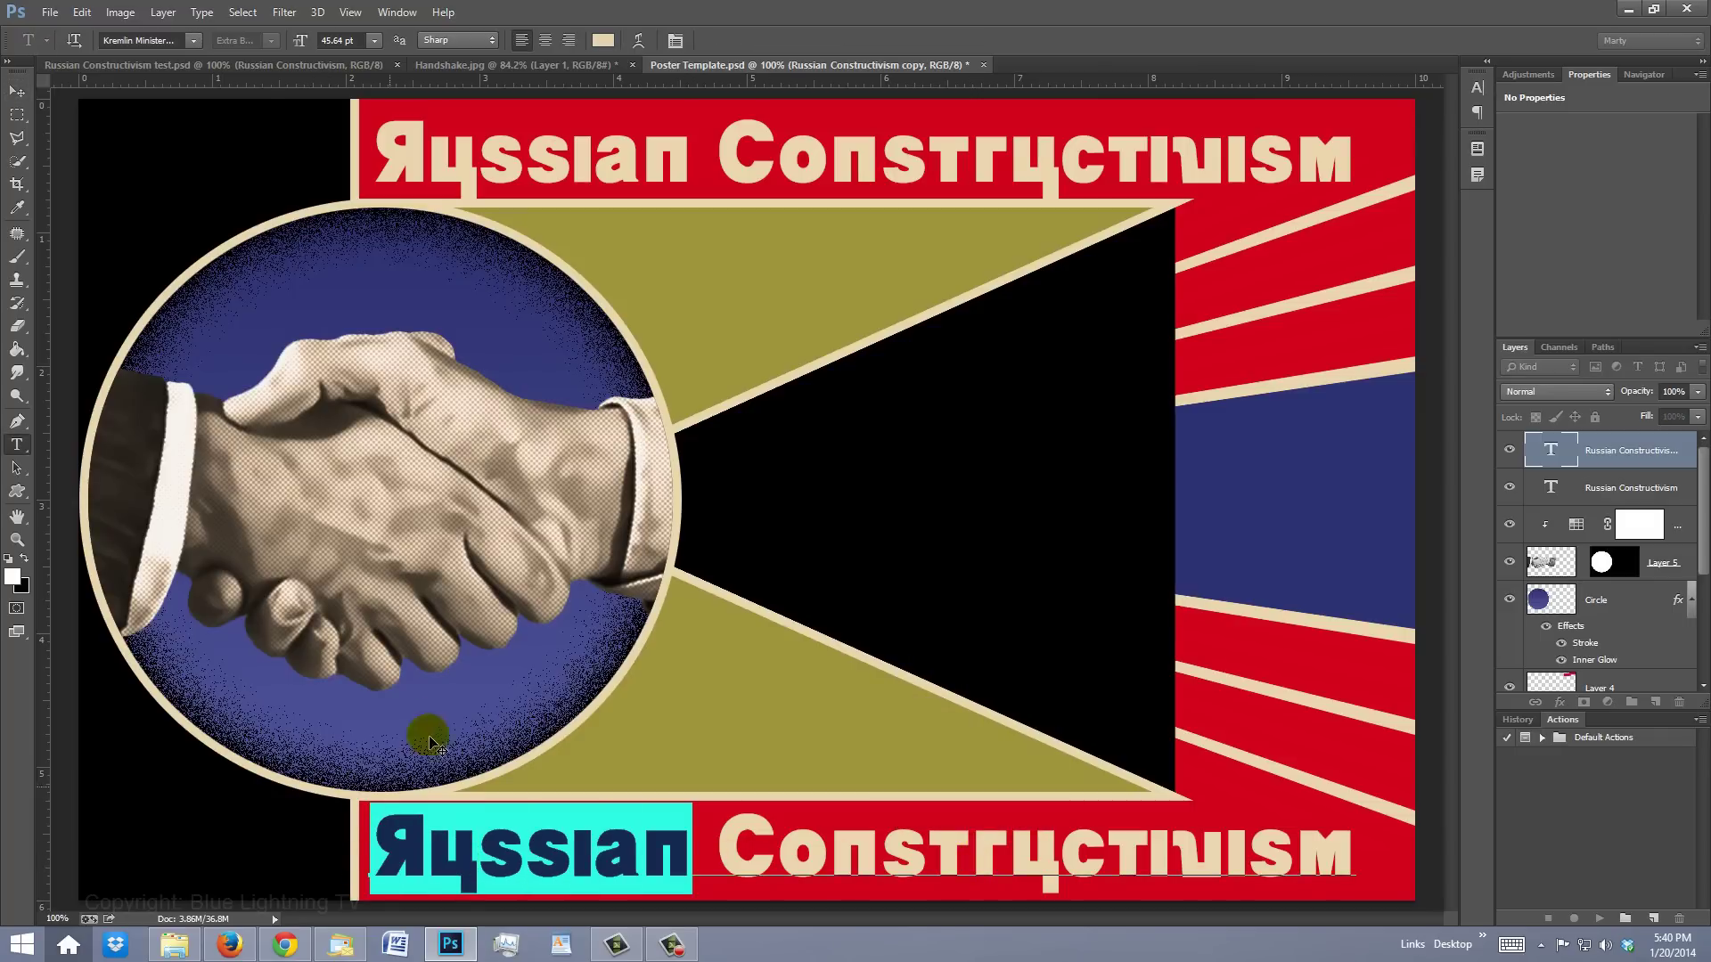
left_click(604, 42)
left_click_drag(447, 579, 406, 648)
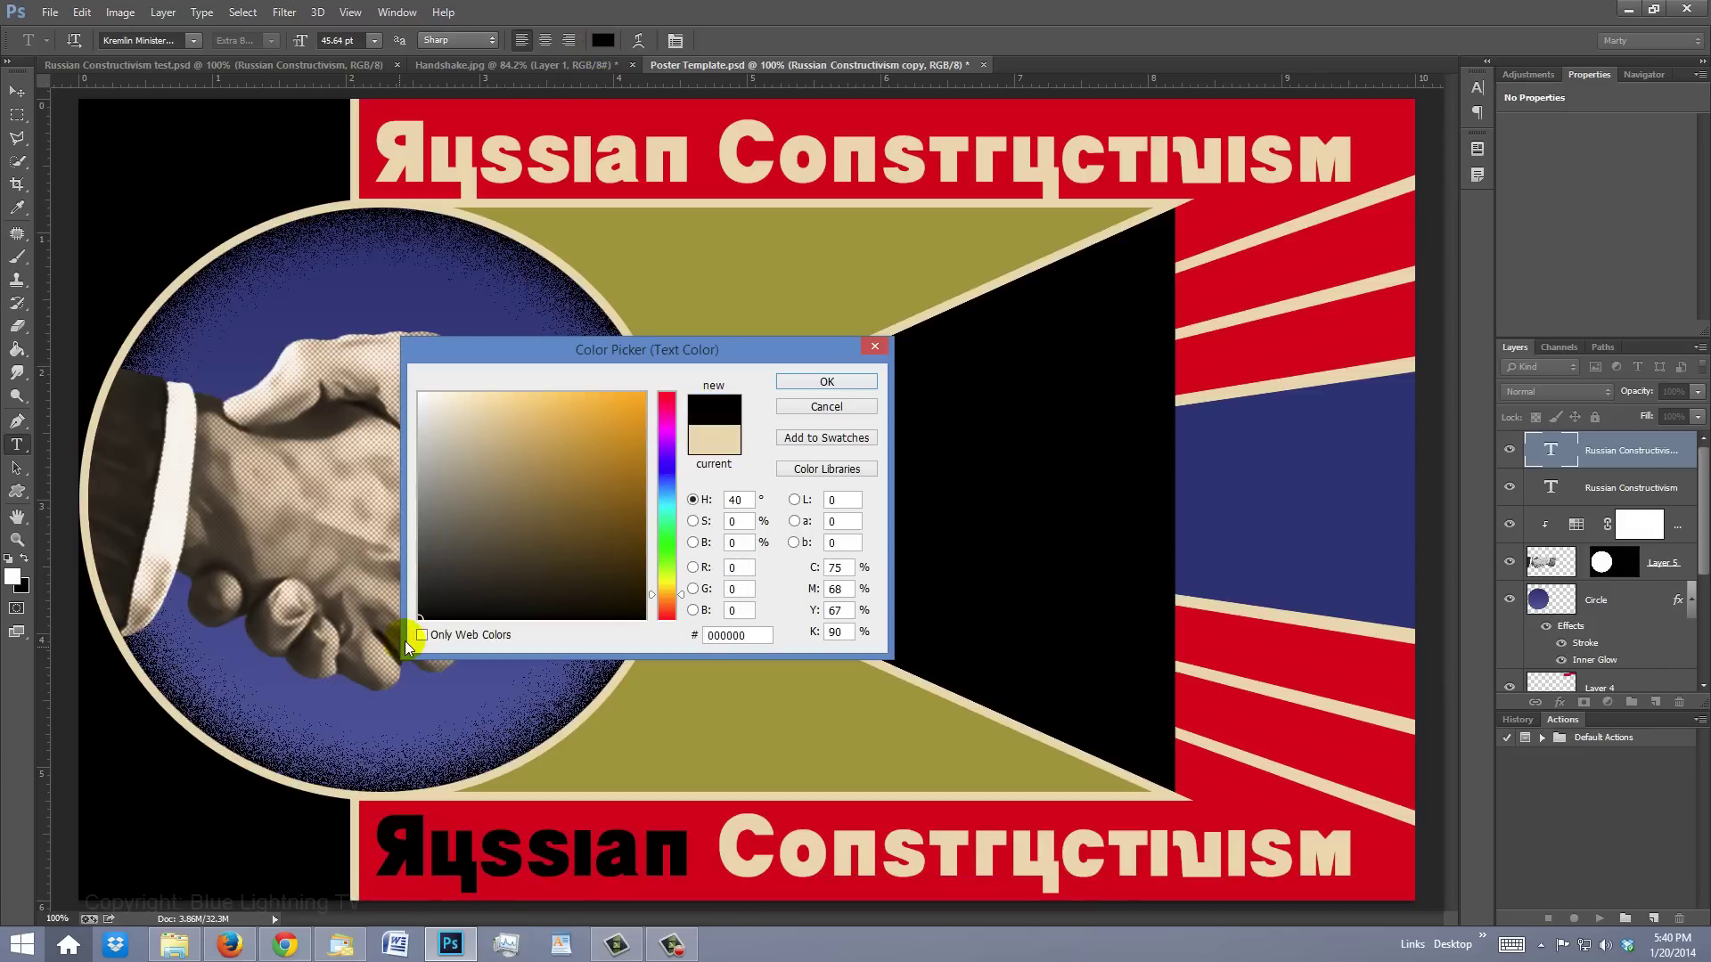
left_click(828, 385)
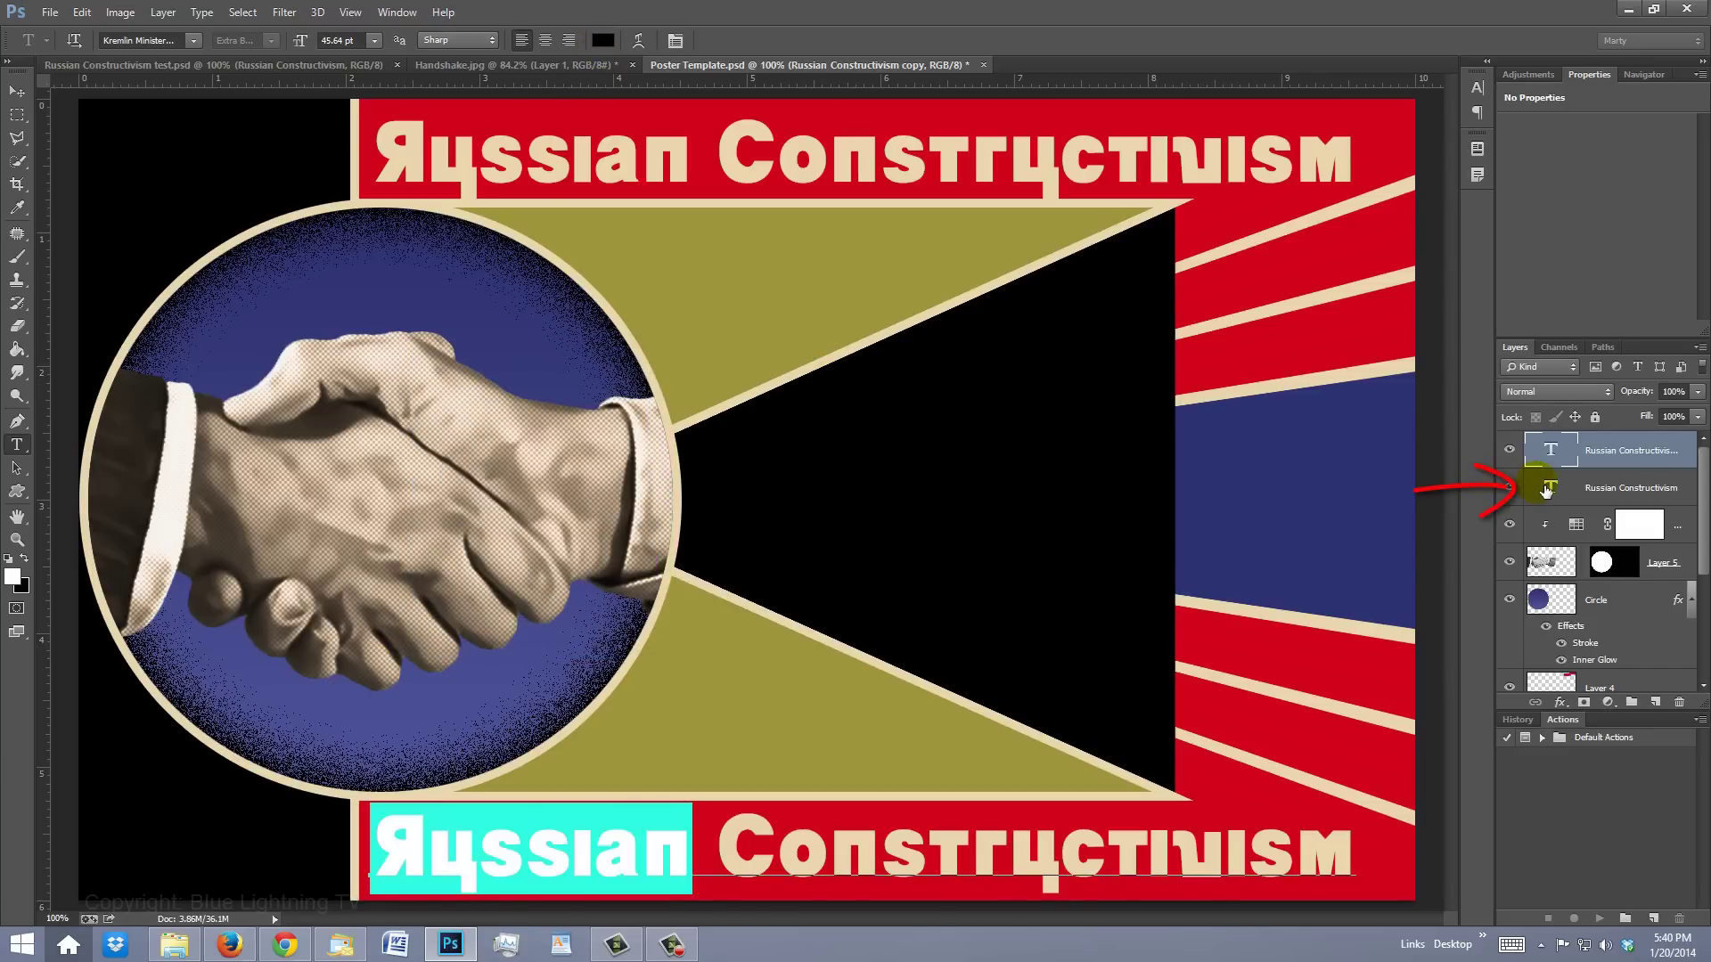
Recolor the word "Constructivism" in the upper title to black (000000) and finish the text edit
left_click(1551, 488)
left_click_drag(725, 165, 1438, 196)
left_click(1252, 167)
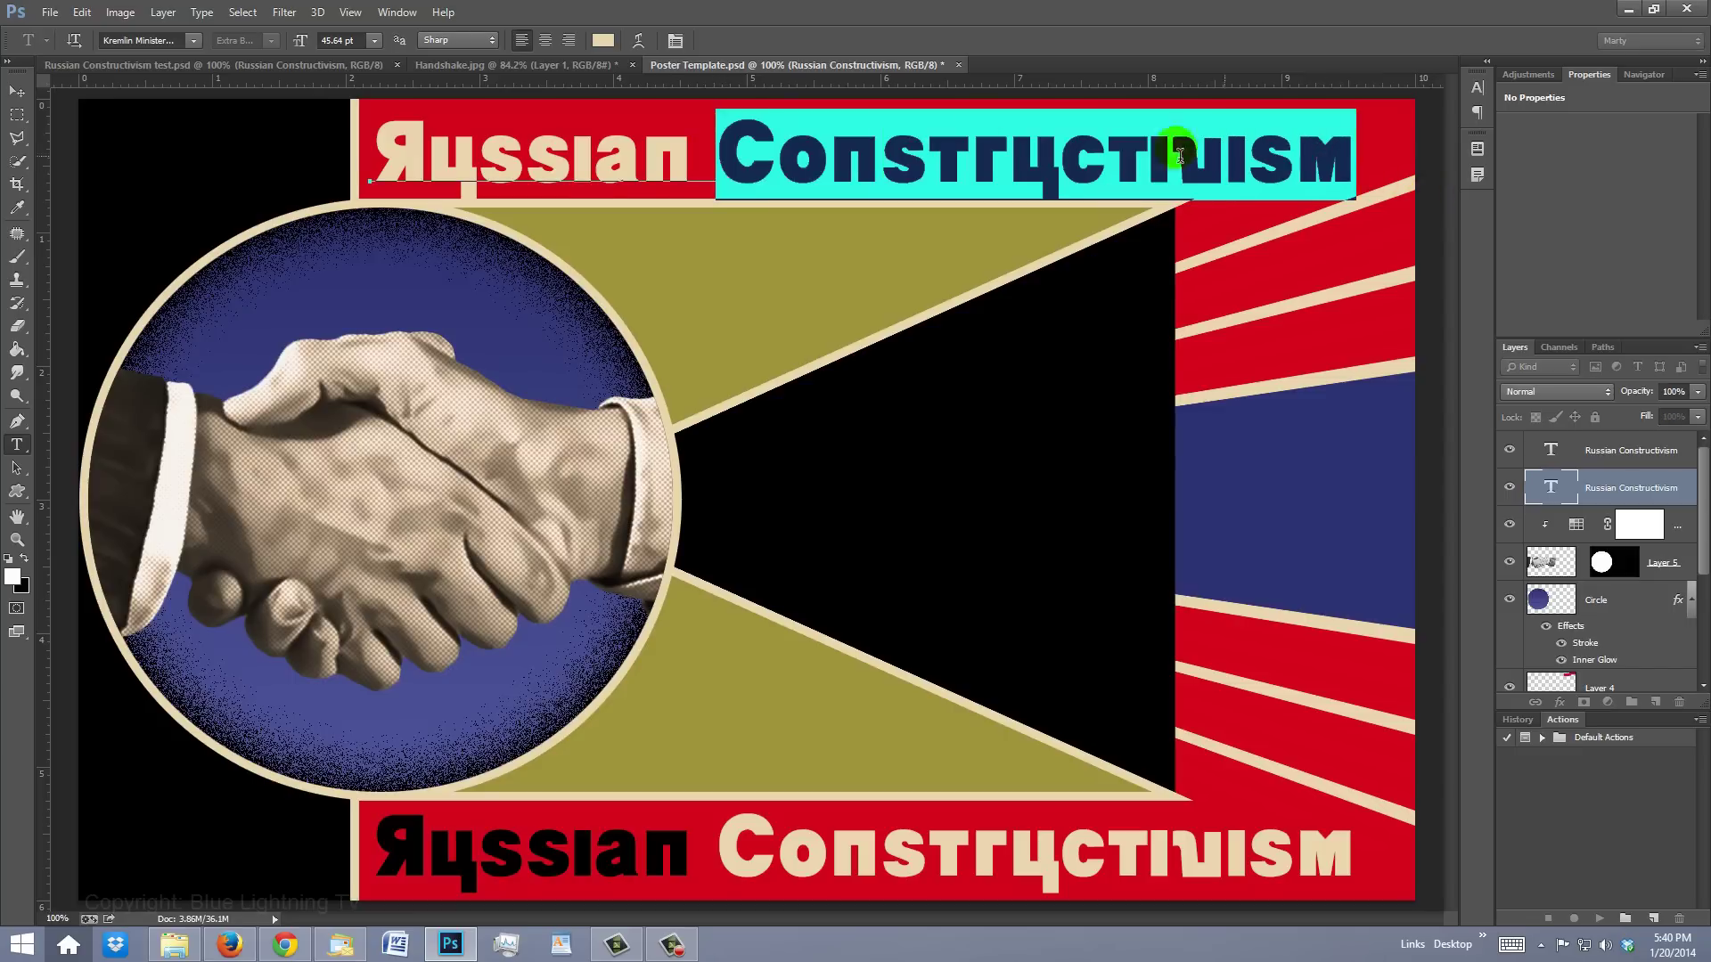
left_click(604, 40)
left_click_drag(442, 568, 401, 648)
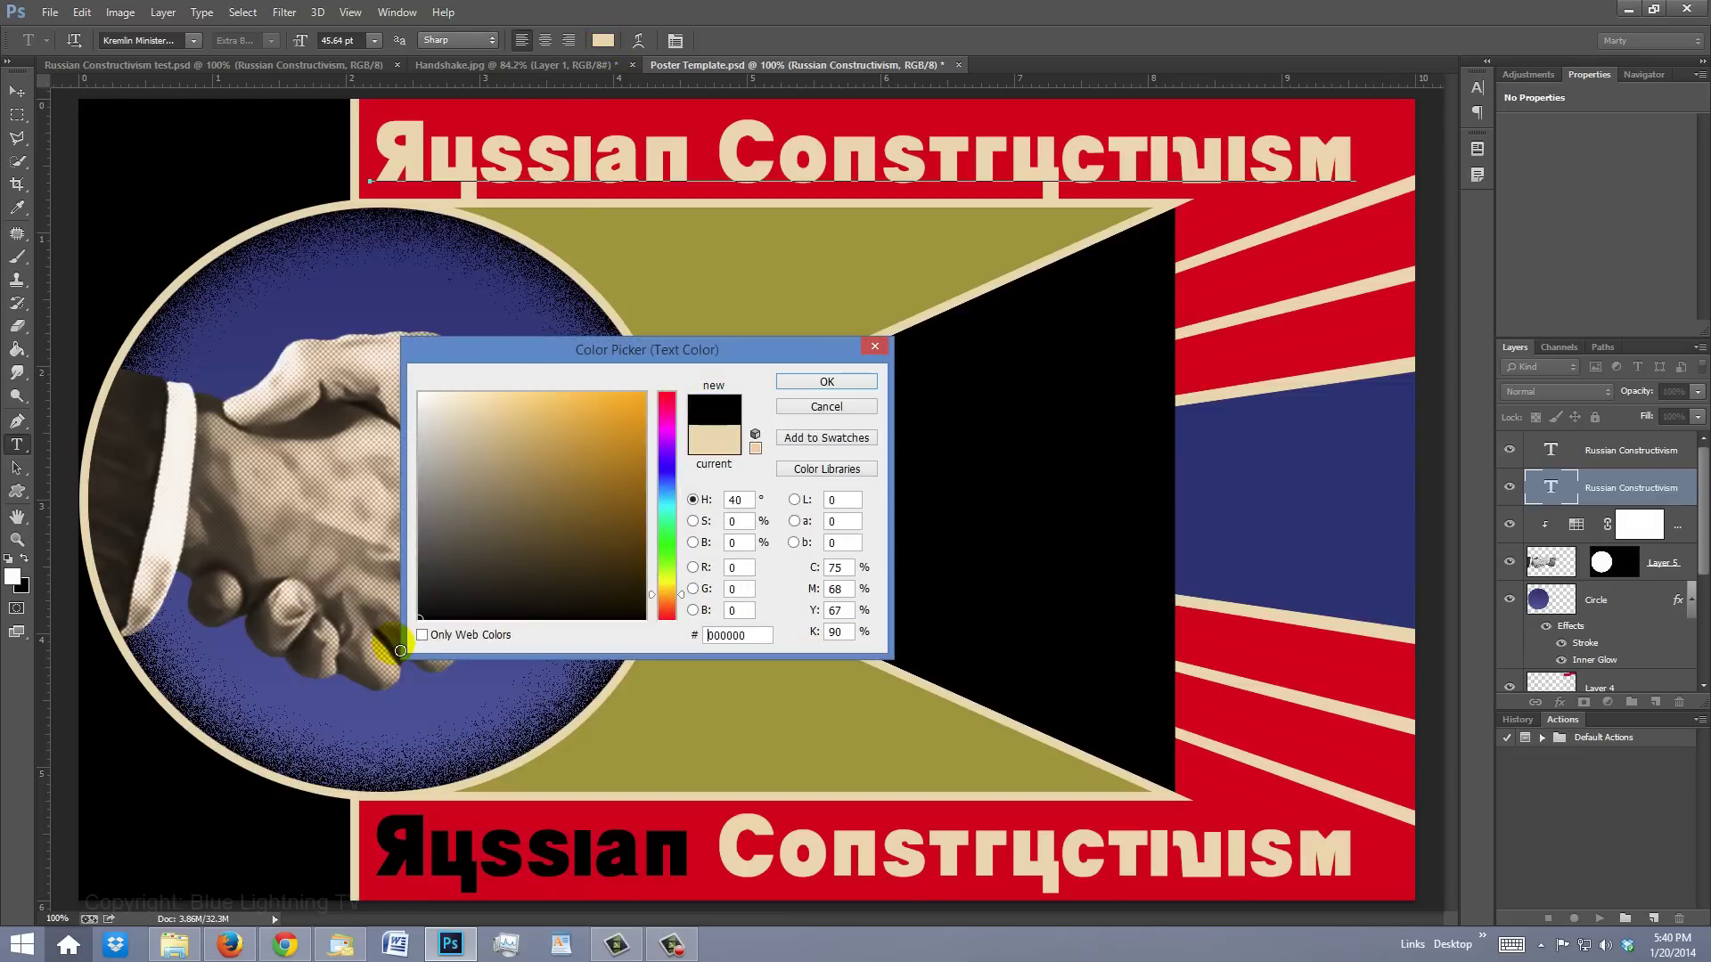
left_click(827, 382)
left_click(399, 241)
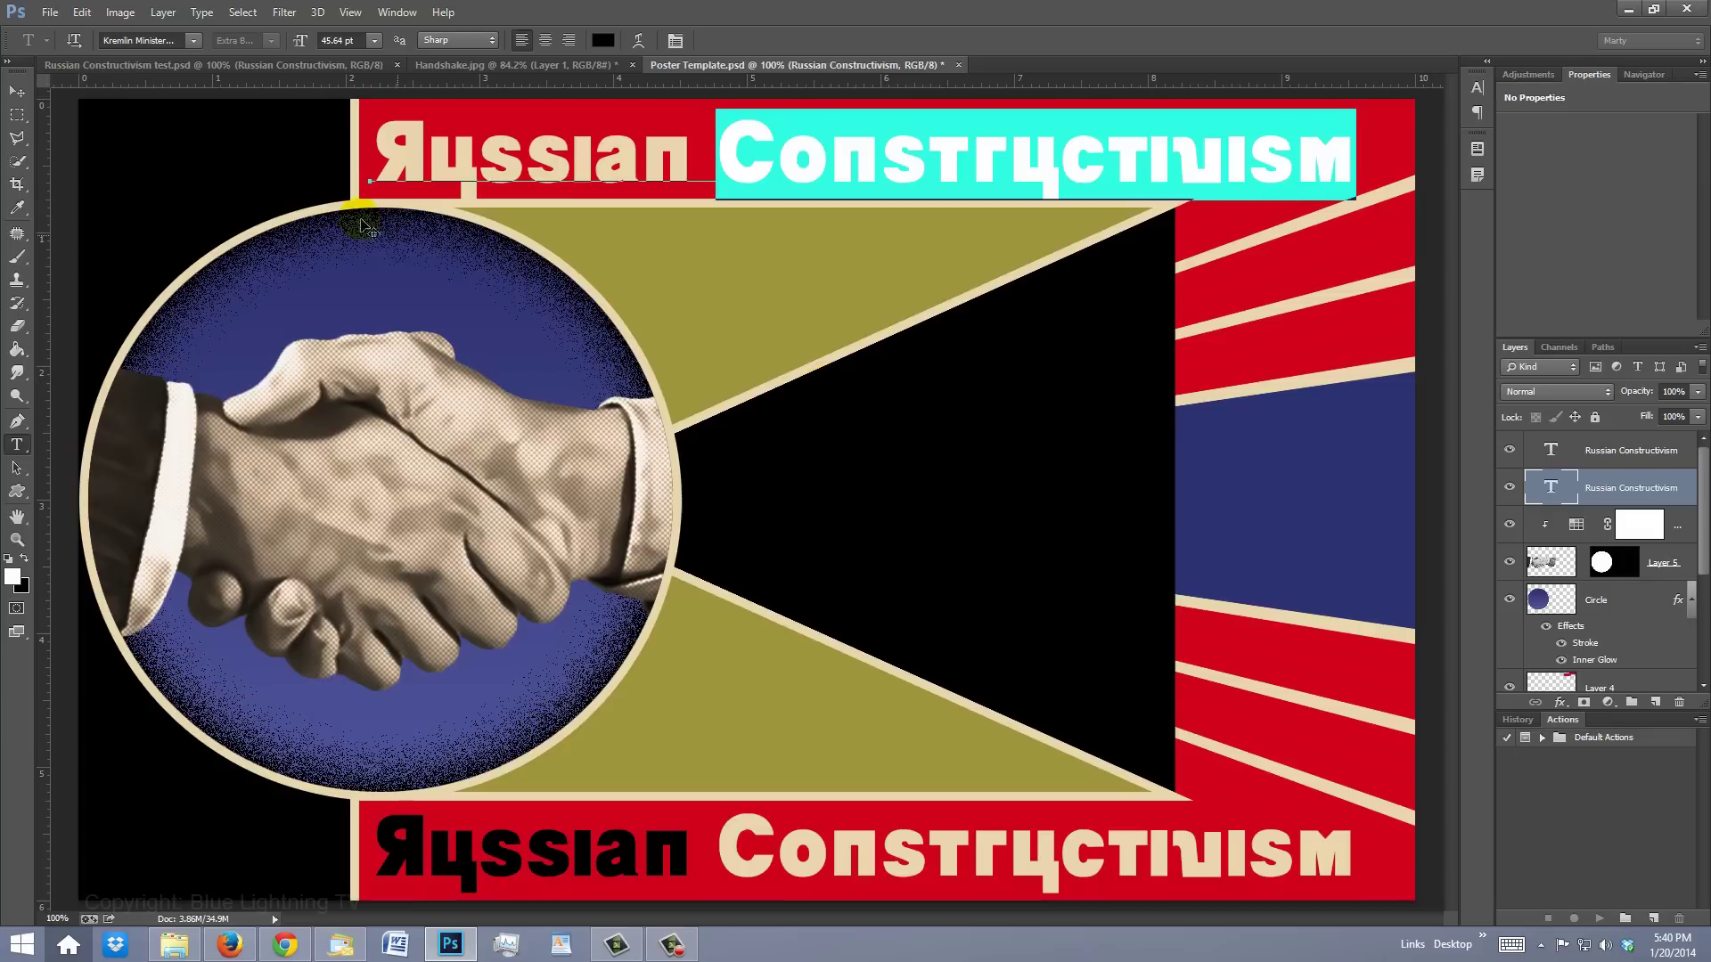
left_click(19, 93)
left_click(78, 108)
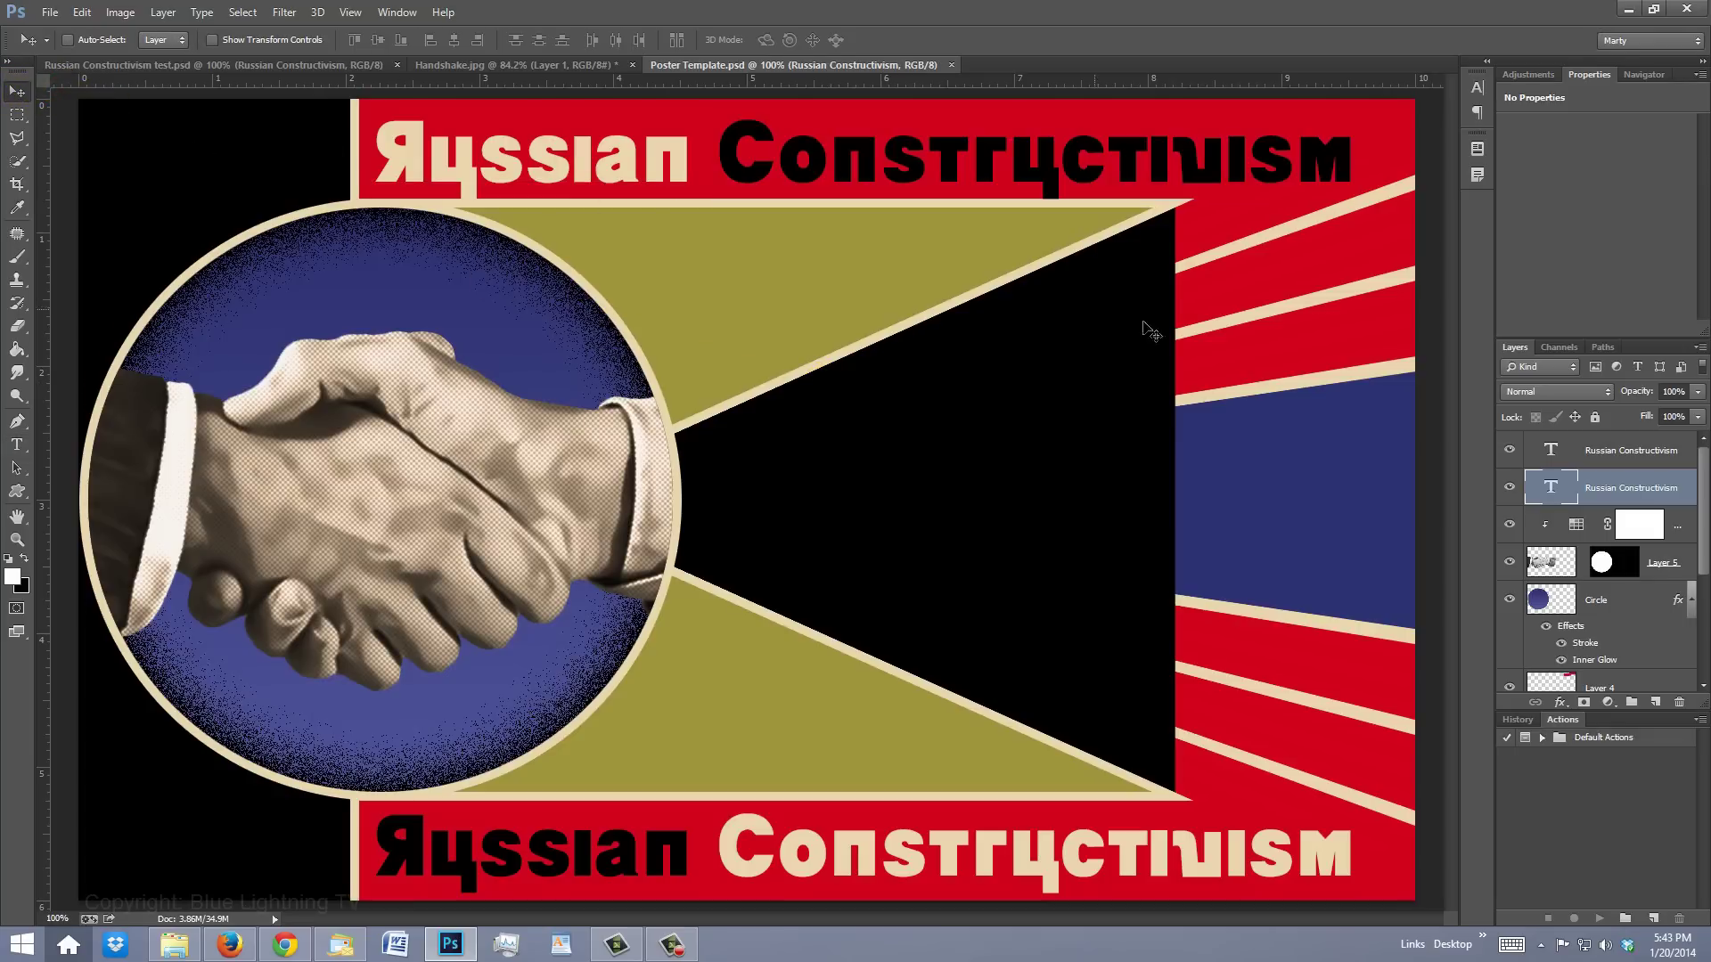
With the top text layer active, start a new horizontal text line in the upper black corner using the LVDC Common2 font at 31 pt
left_click(1552, 452)
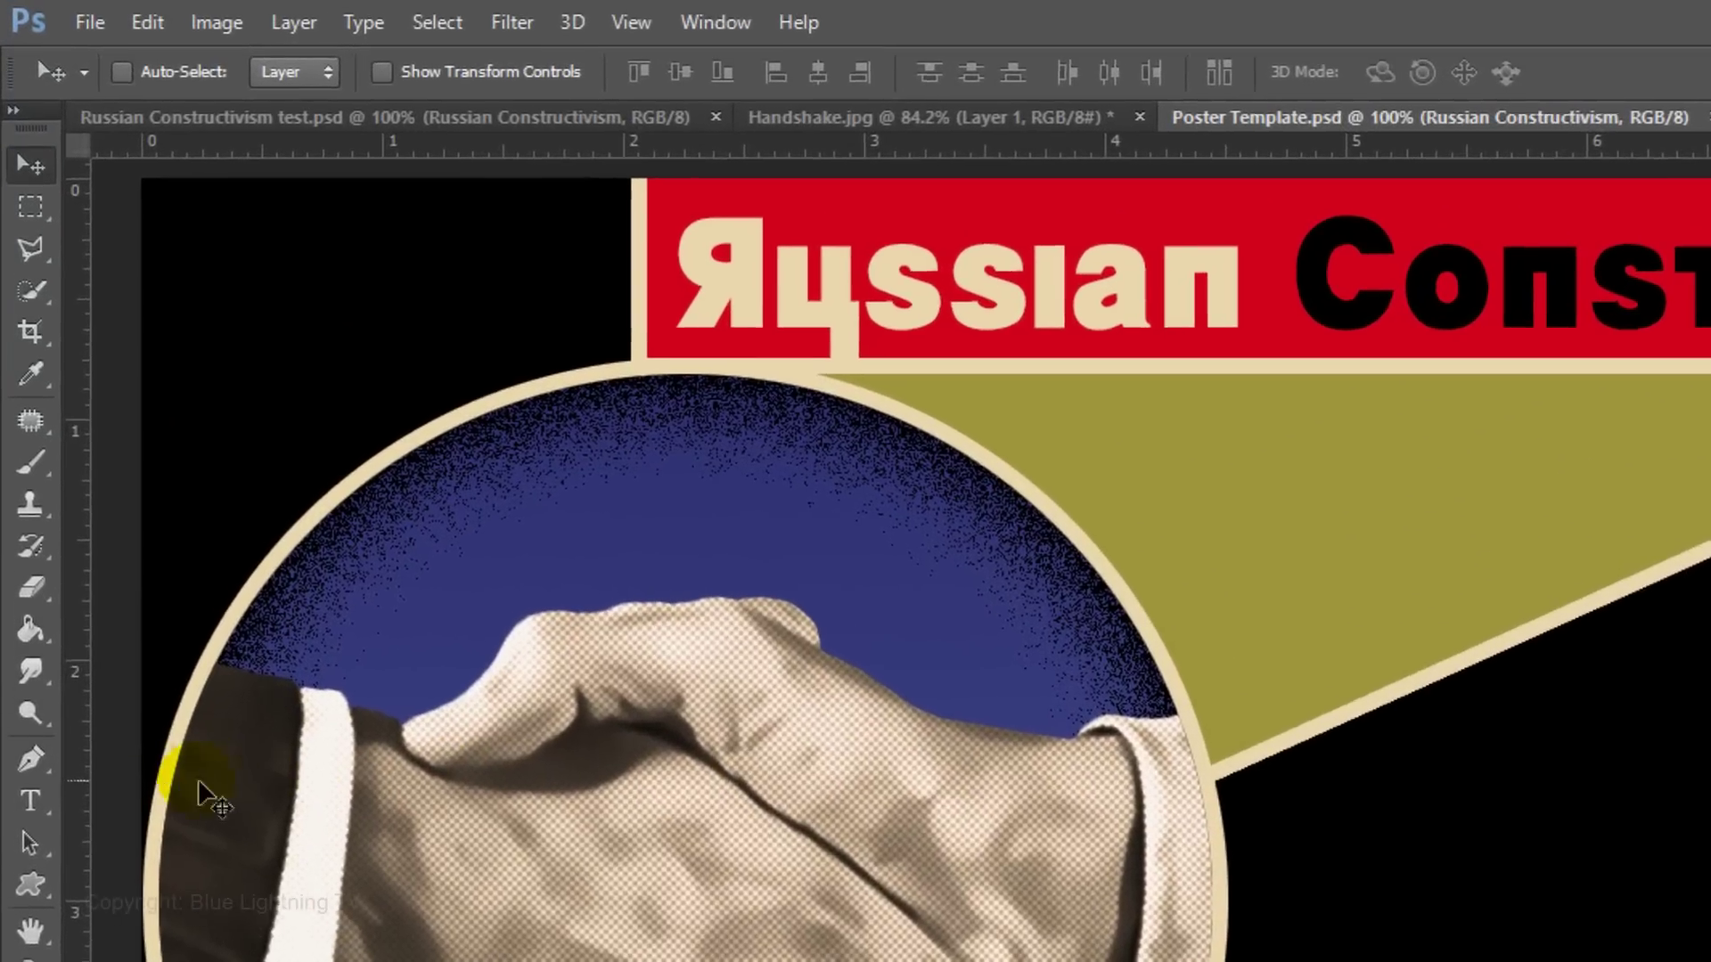
left_click(21, 443)
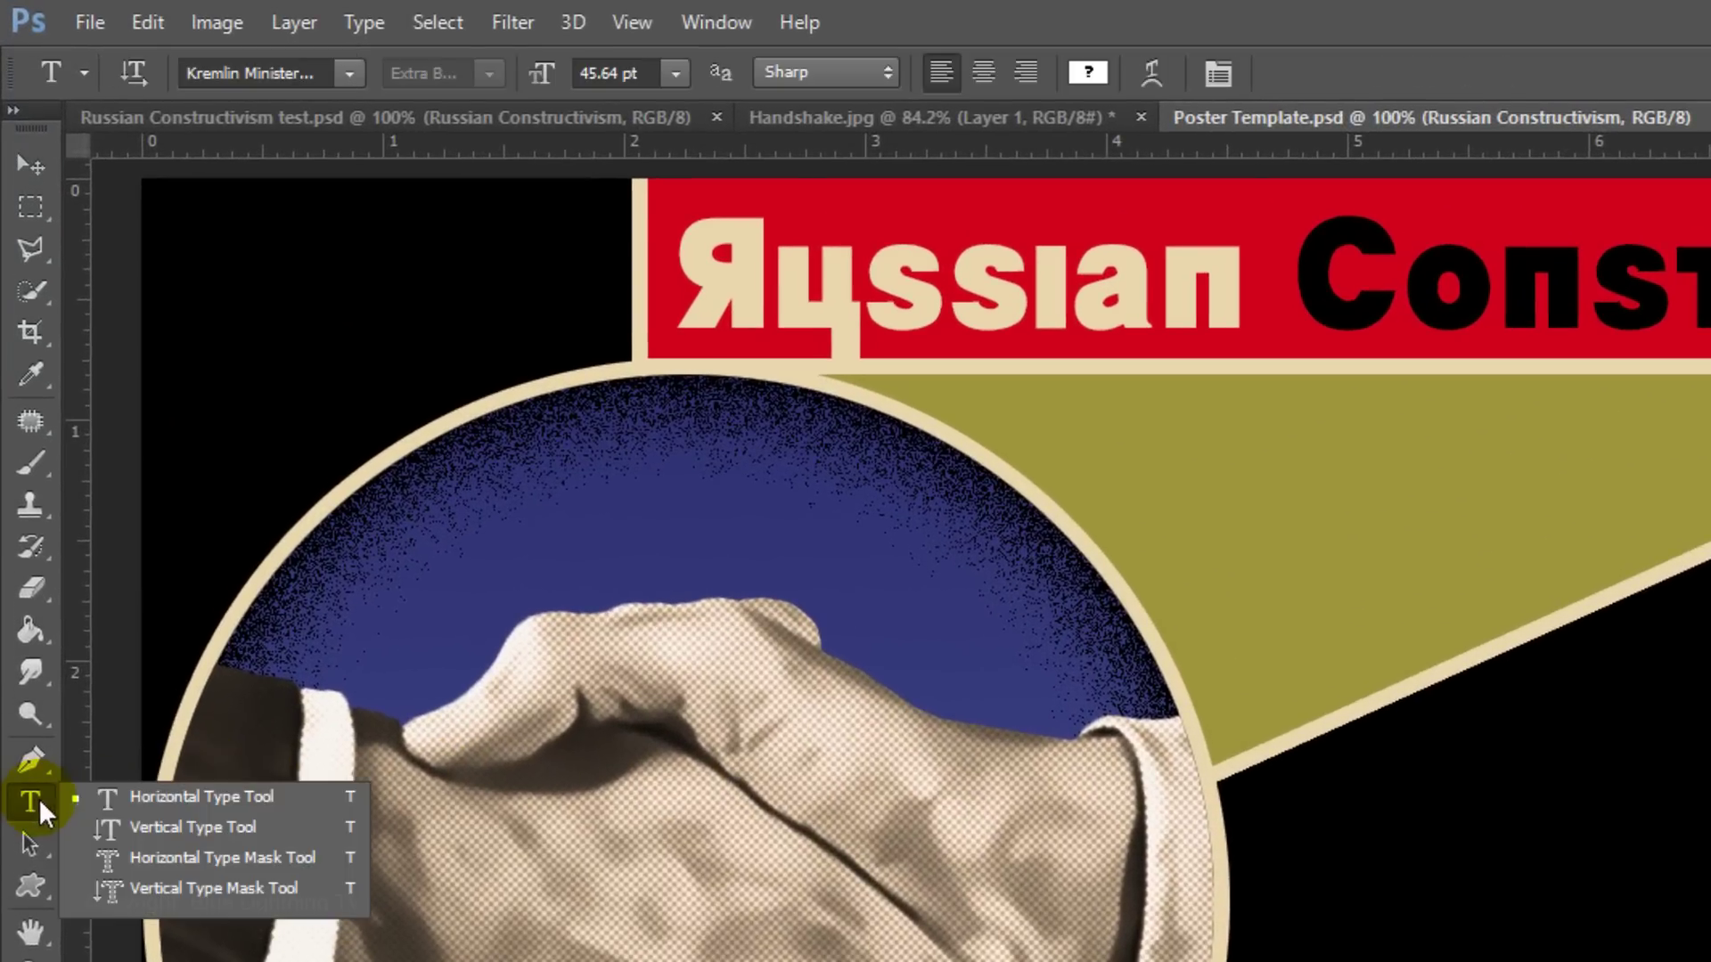
left_click(178, 795)
left_click(259, 355)
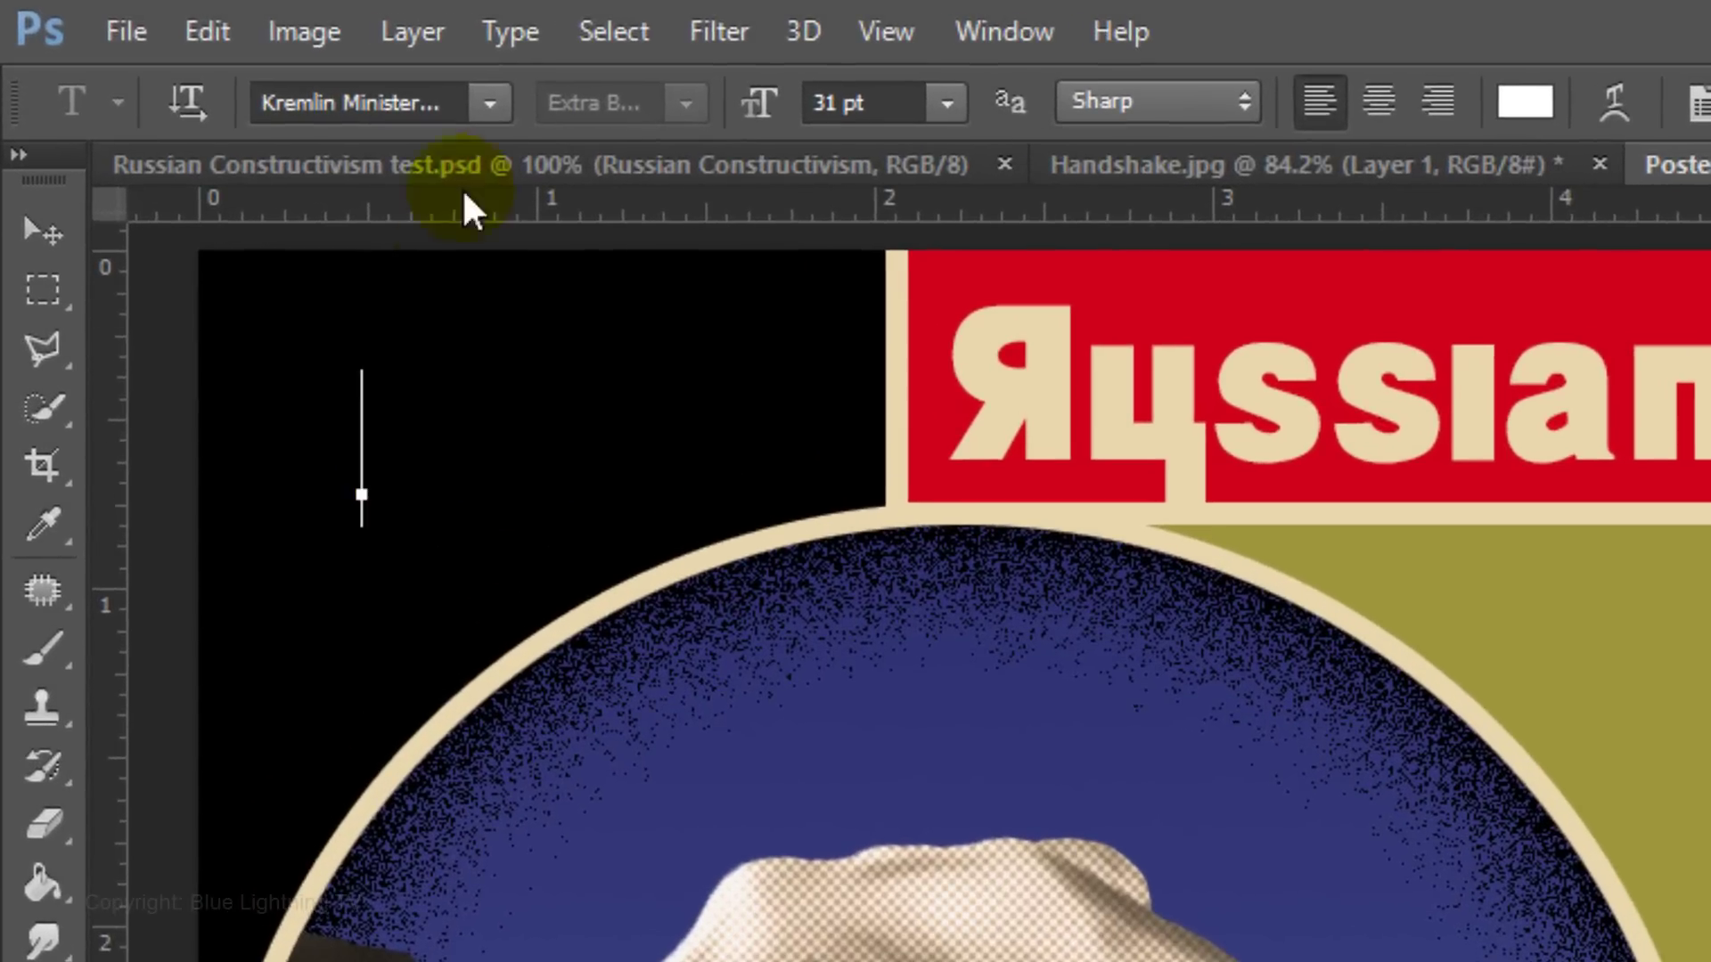
left_click(326, 73)
type("LVDC Common2")
left_click(490, 104)
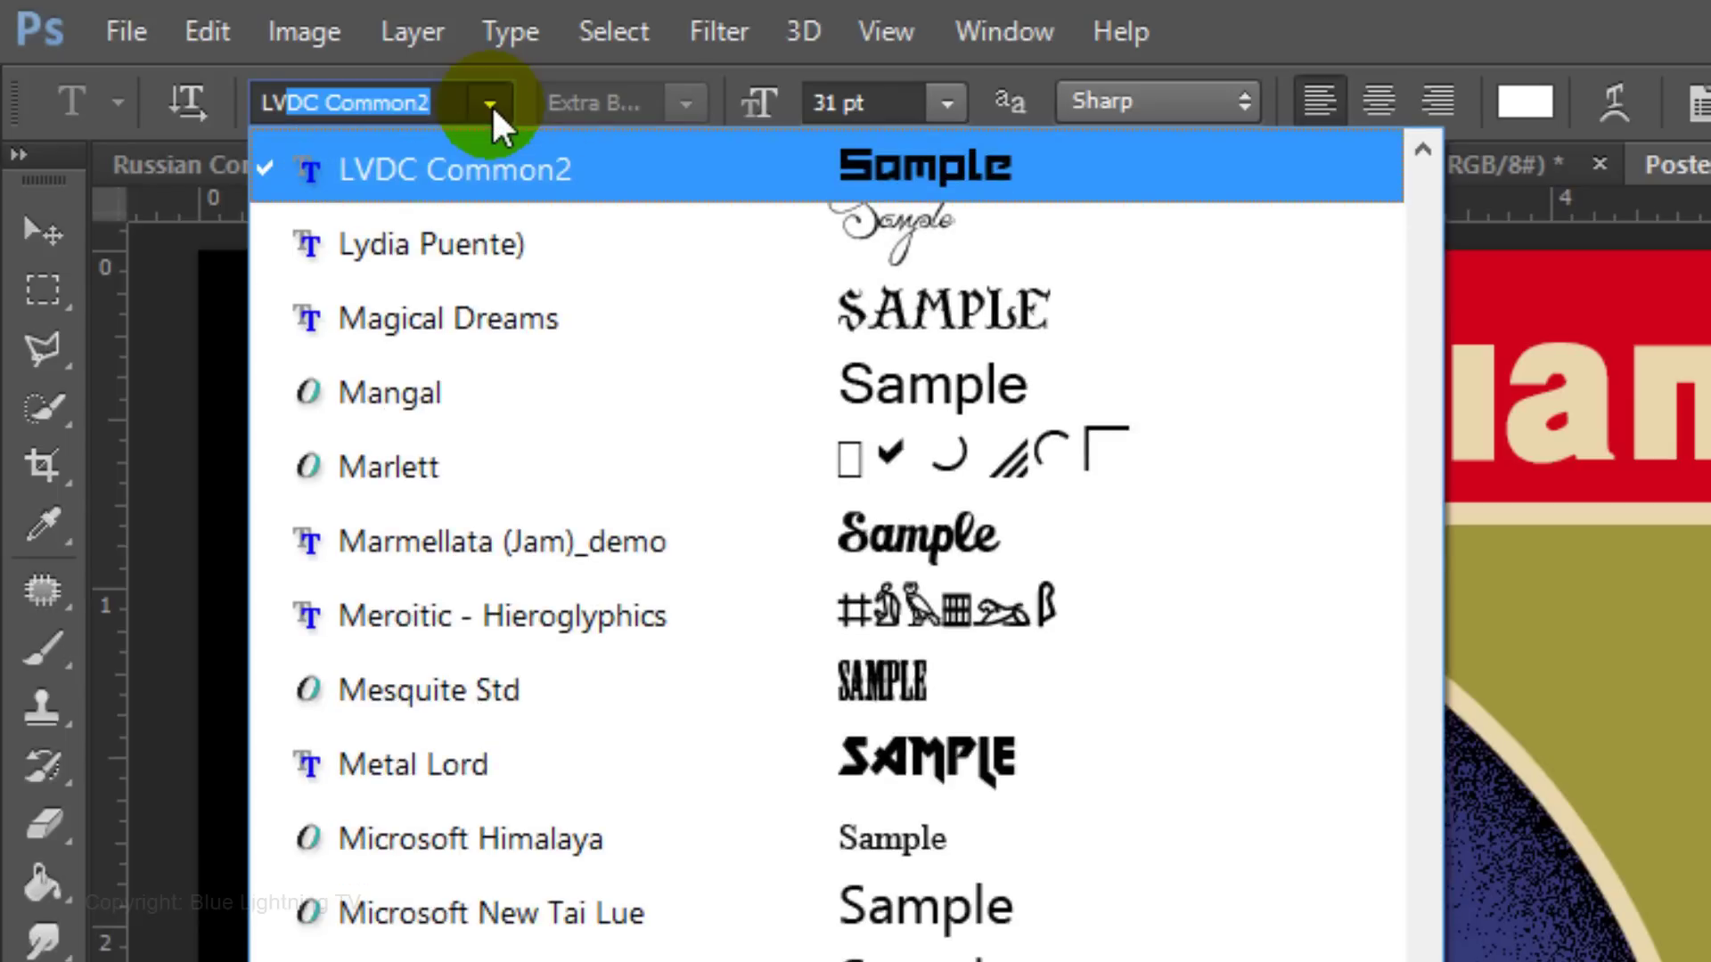
left_click(490, 105)
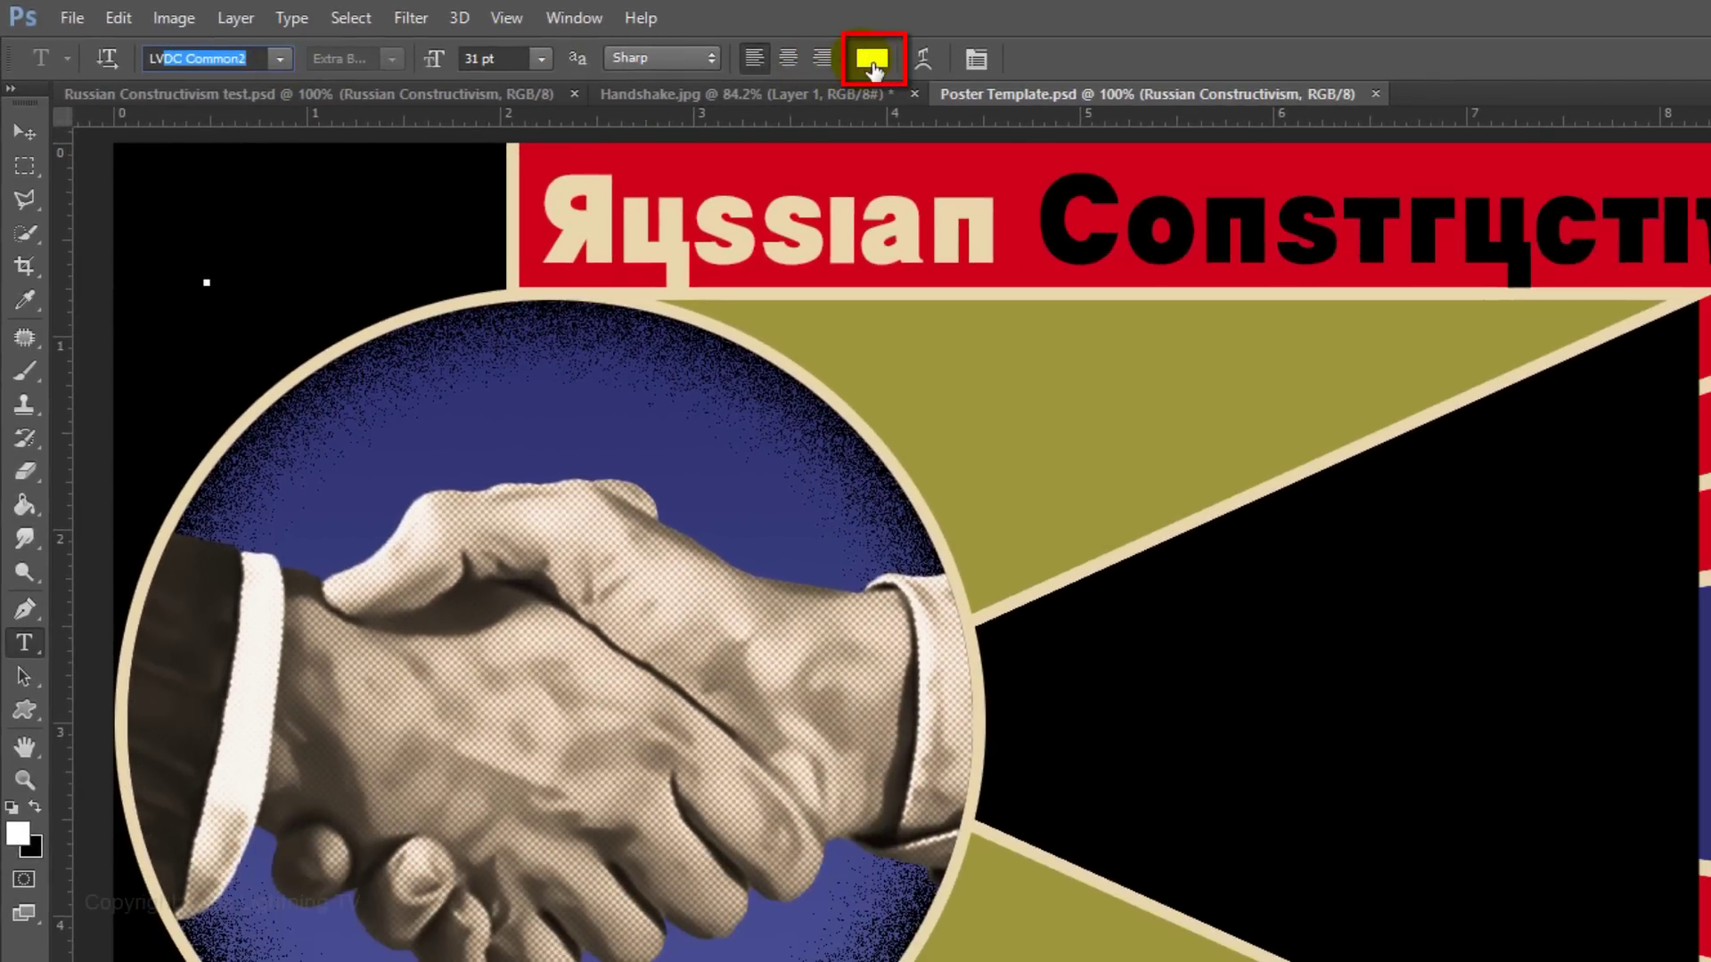
Set the text color to the red sampled from the band (d60000) and enter "2014"
left_click(871, 61)
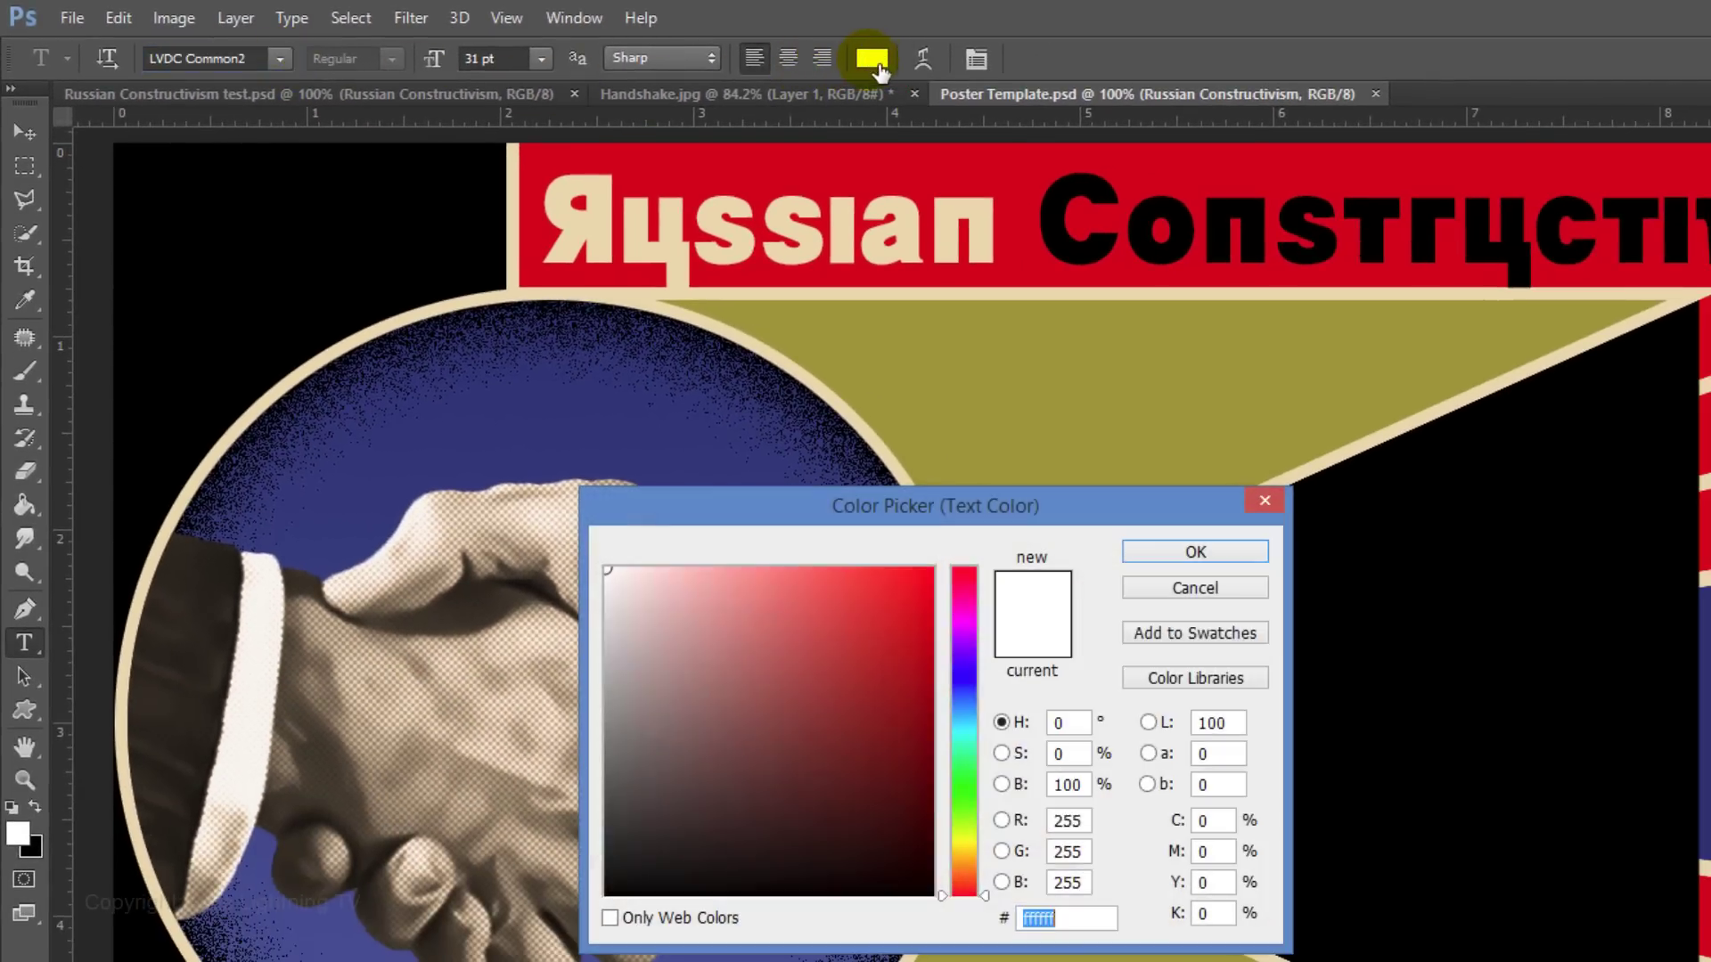
left_click(862, 196)
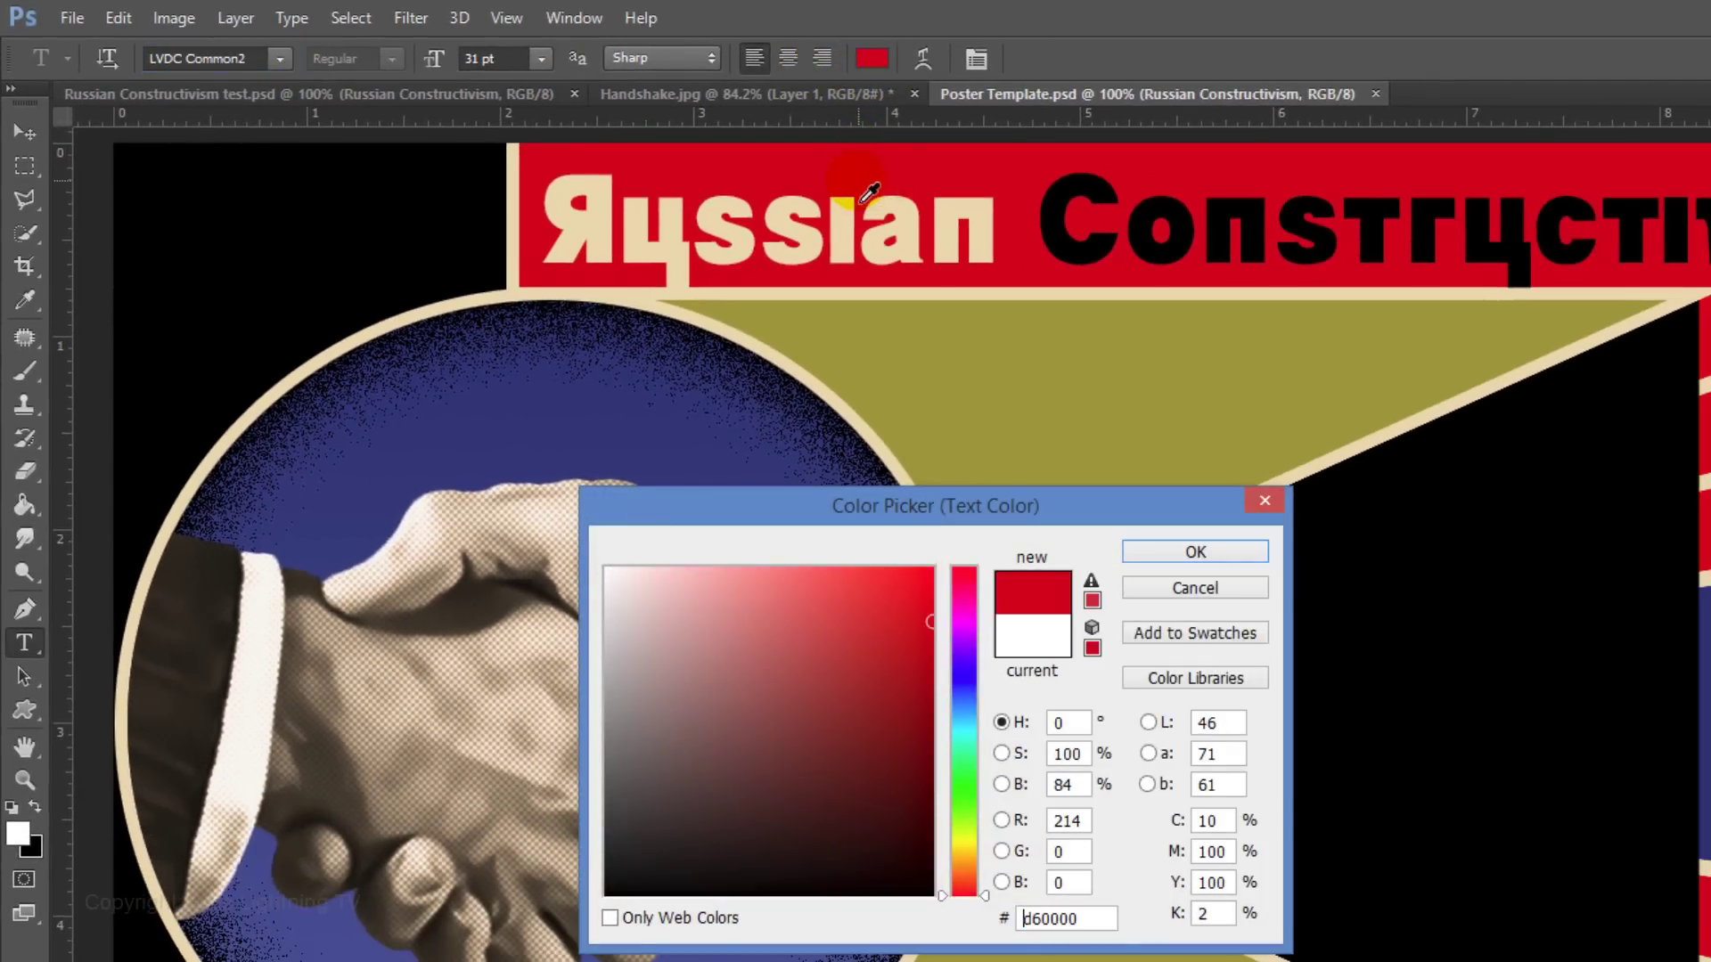
key("Return")
type("2014")
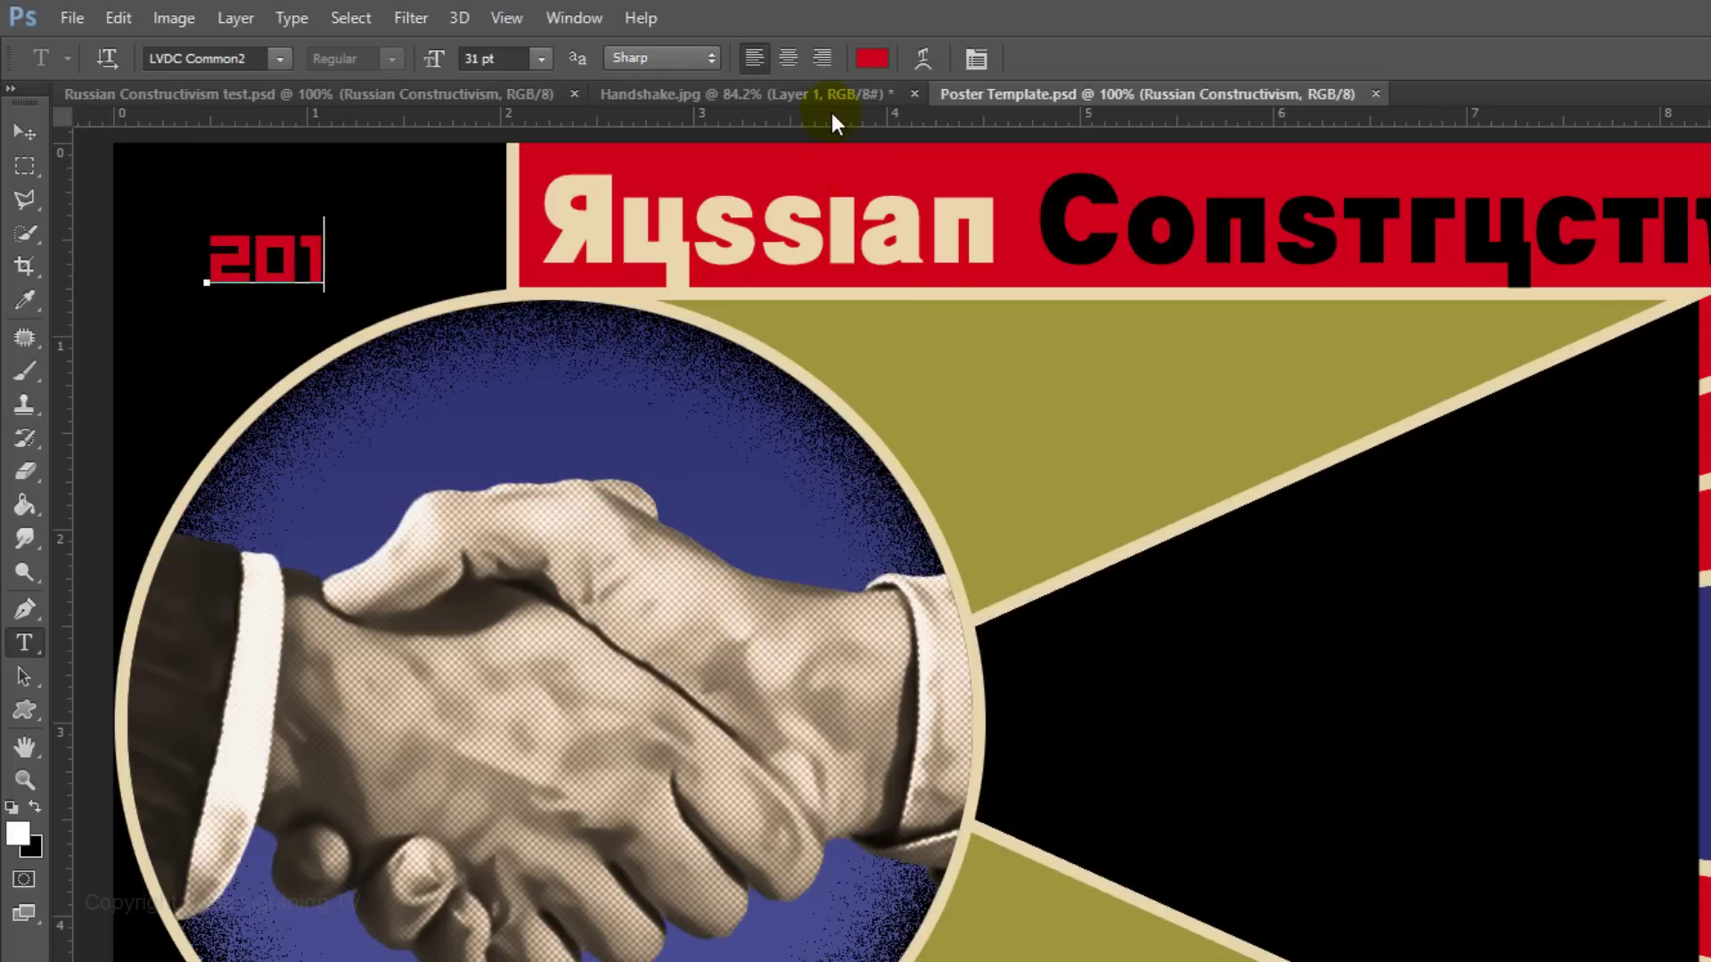
left_click(24, 132)
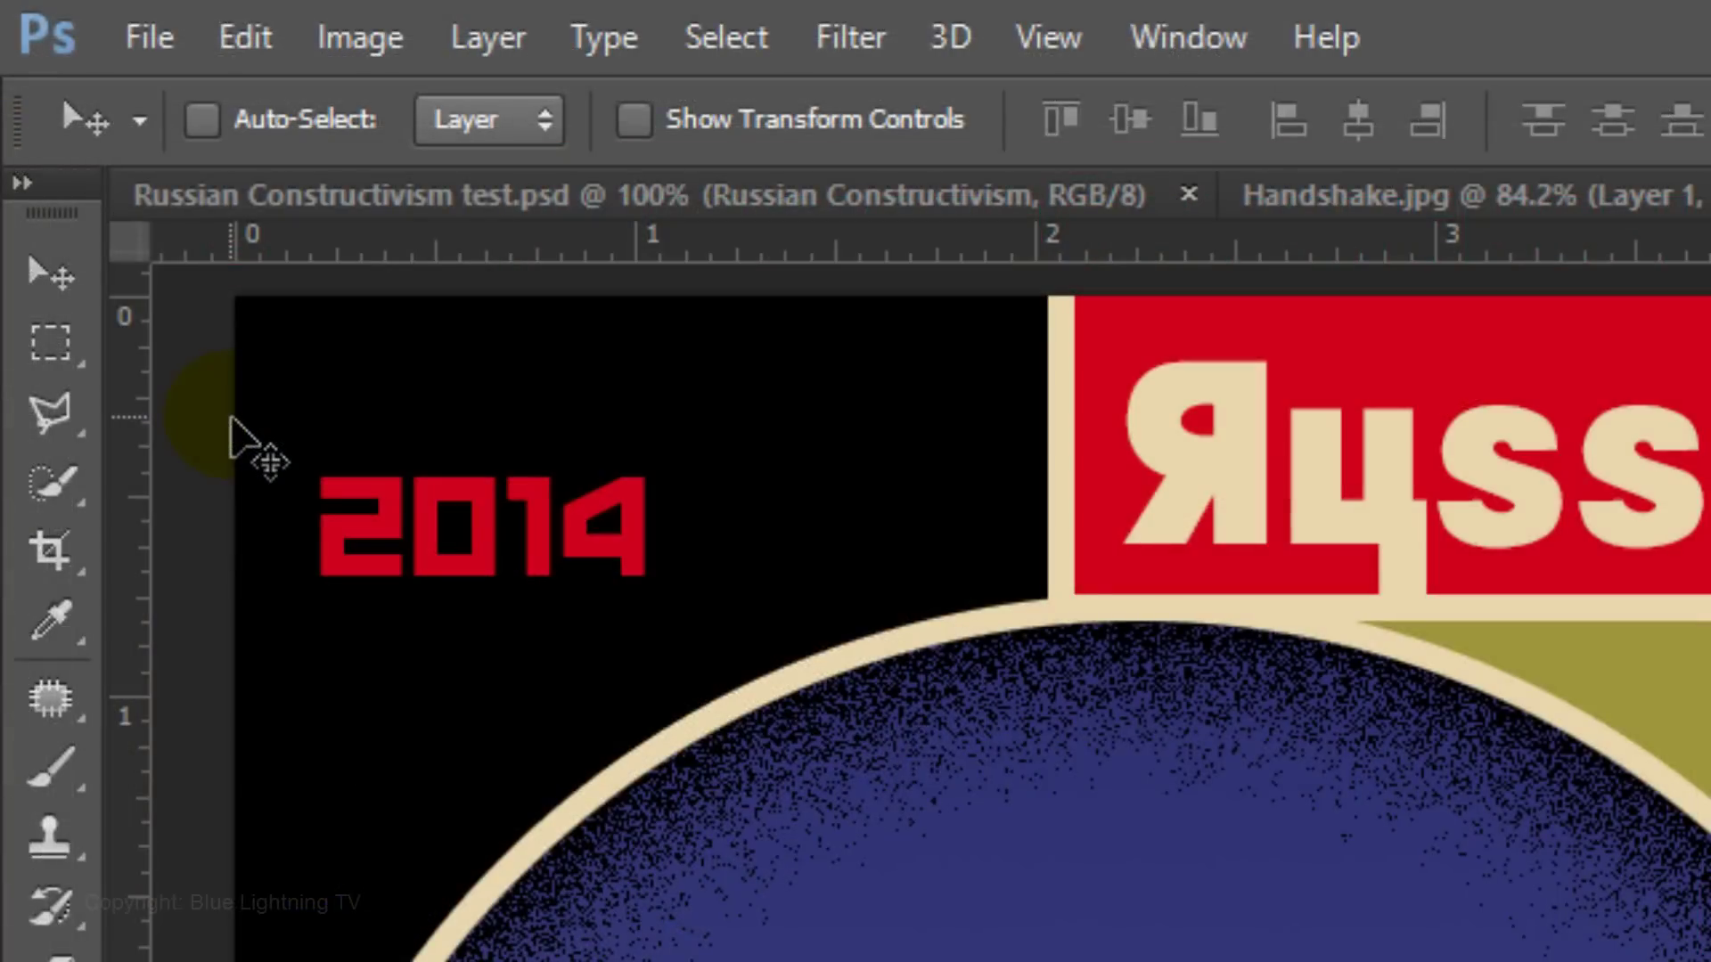
Scale the red "2014" proportionally to about 188% and center it in the upper black corner
key("ctrl+t")
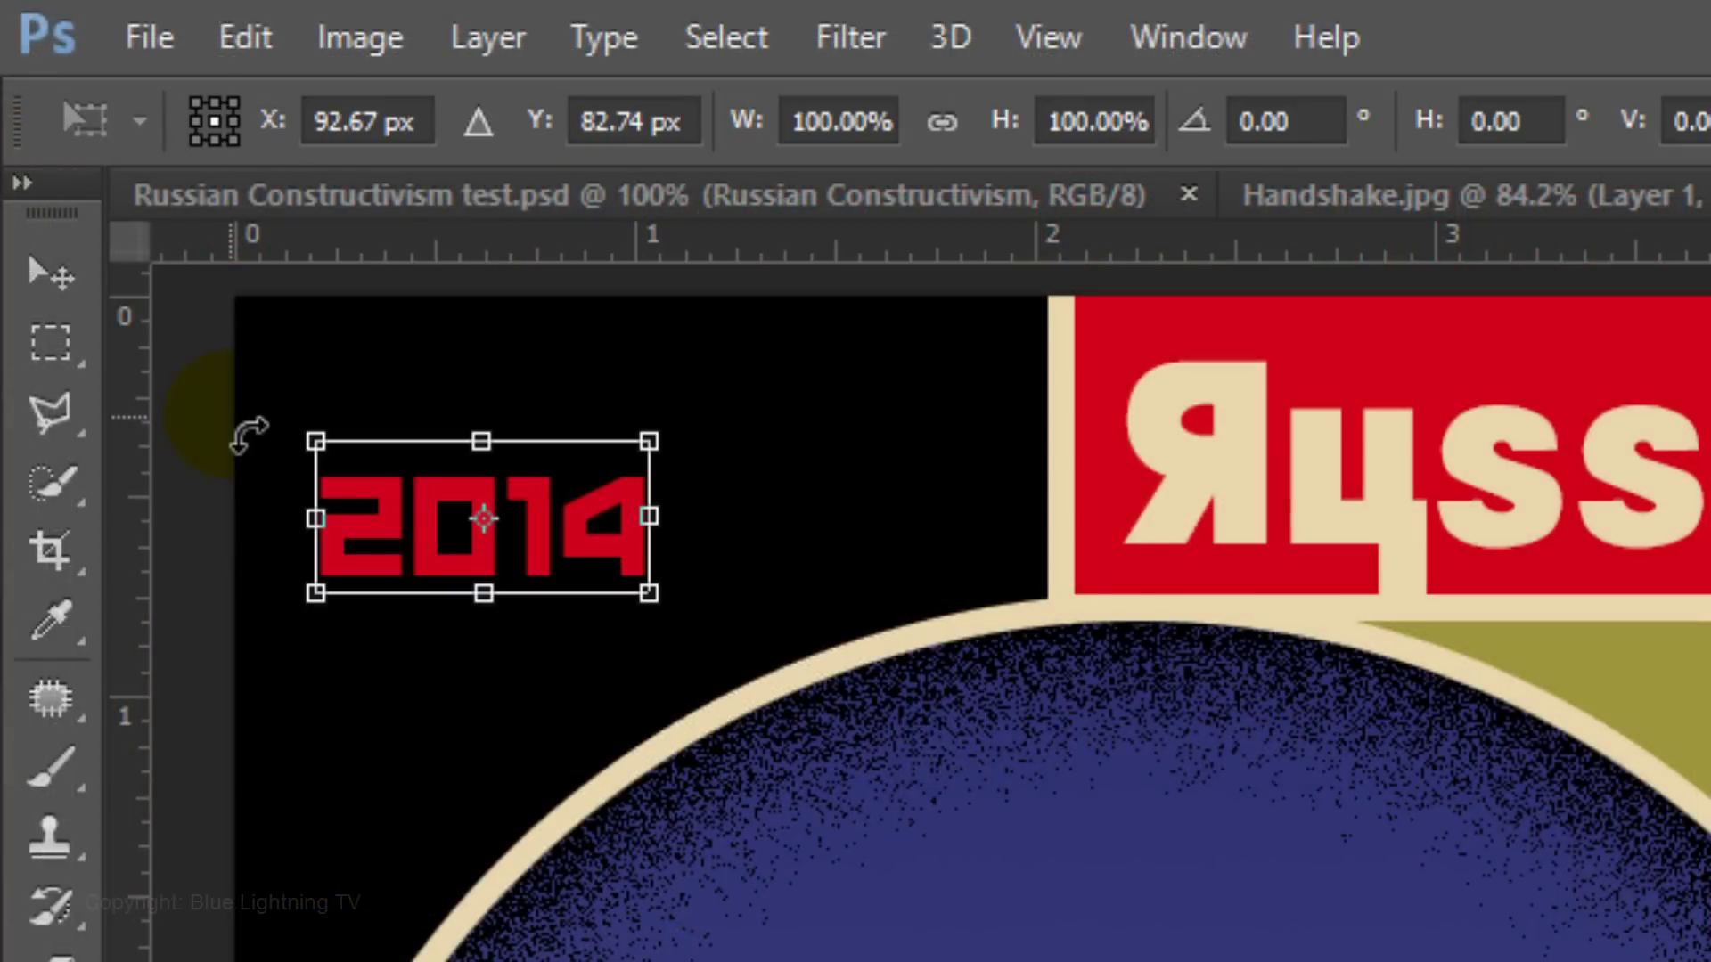
left_click_drag(648, 441, 984, 303)
left_click_drag(871, 431, 822, 433)
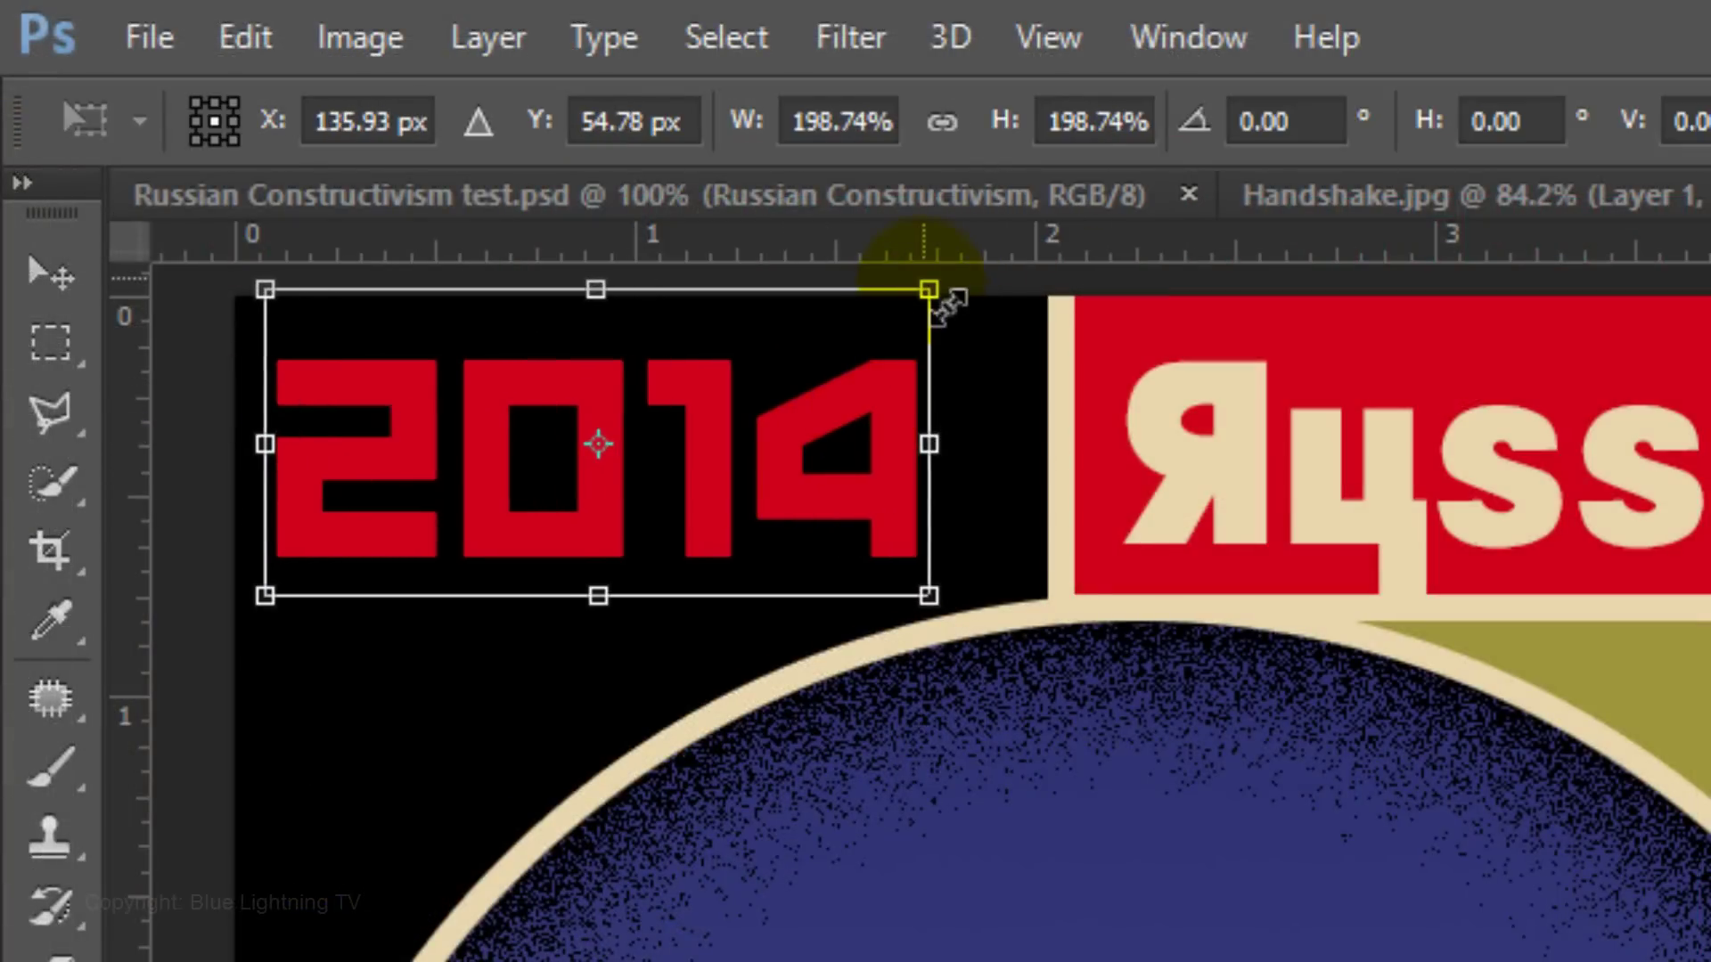
left_click_drag(931, 286, 891, 306)
left_click_drag(829, 365, 840, 369)
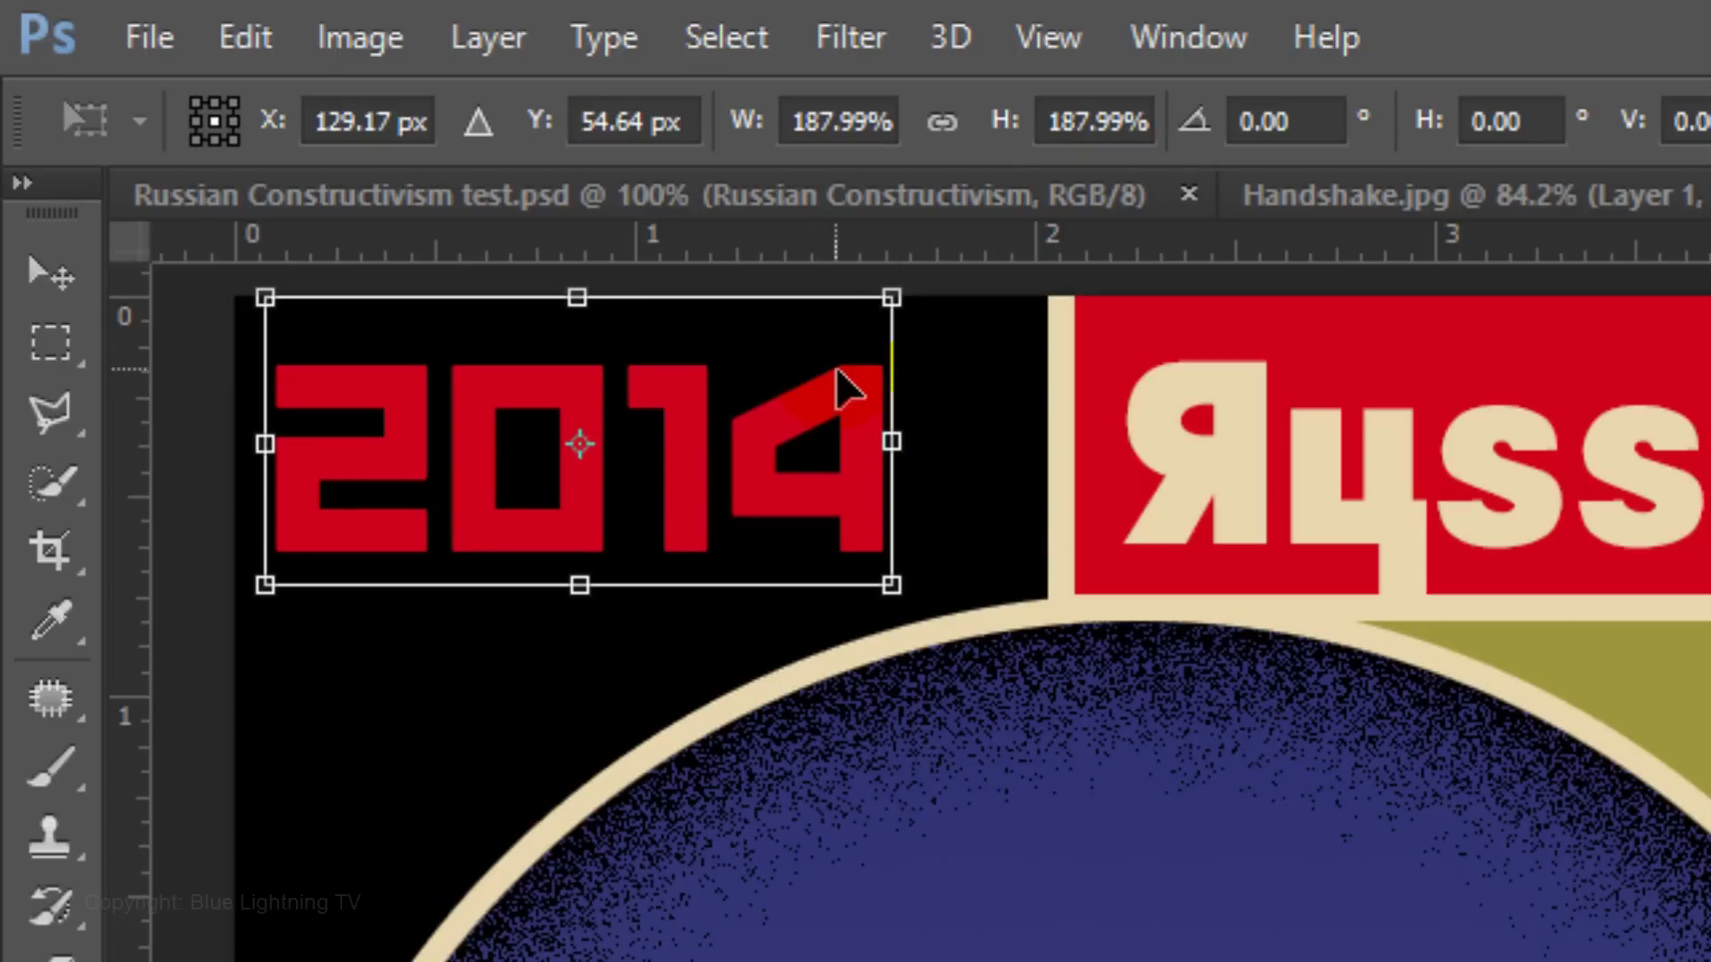
key("Return")
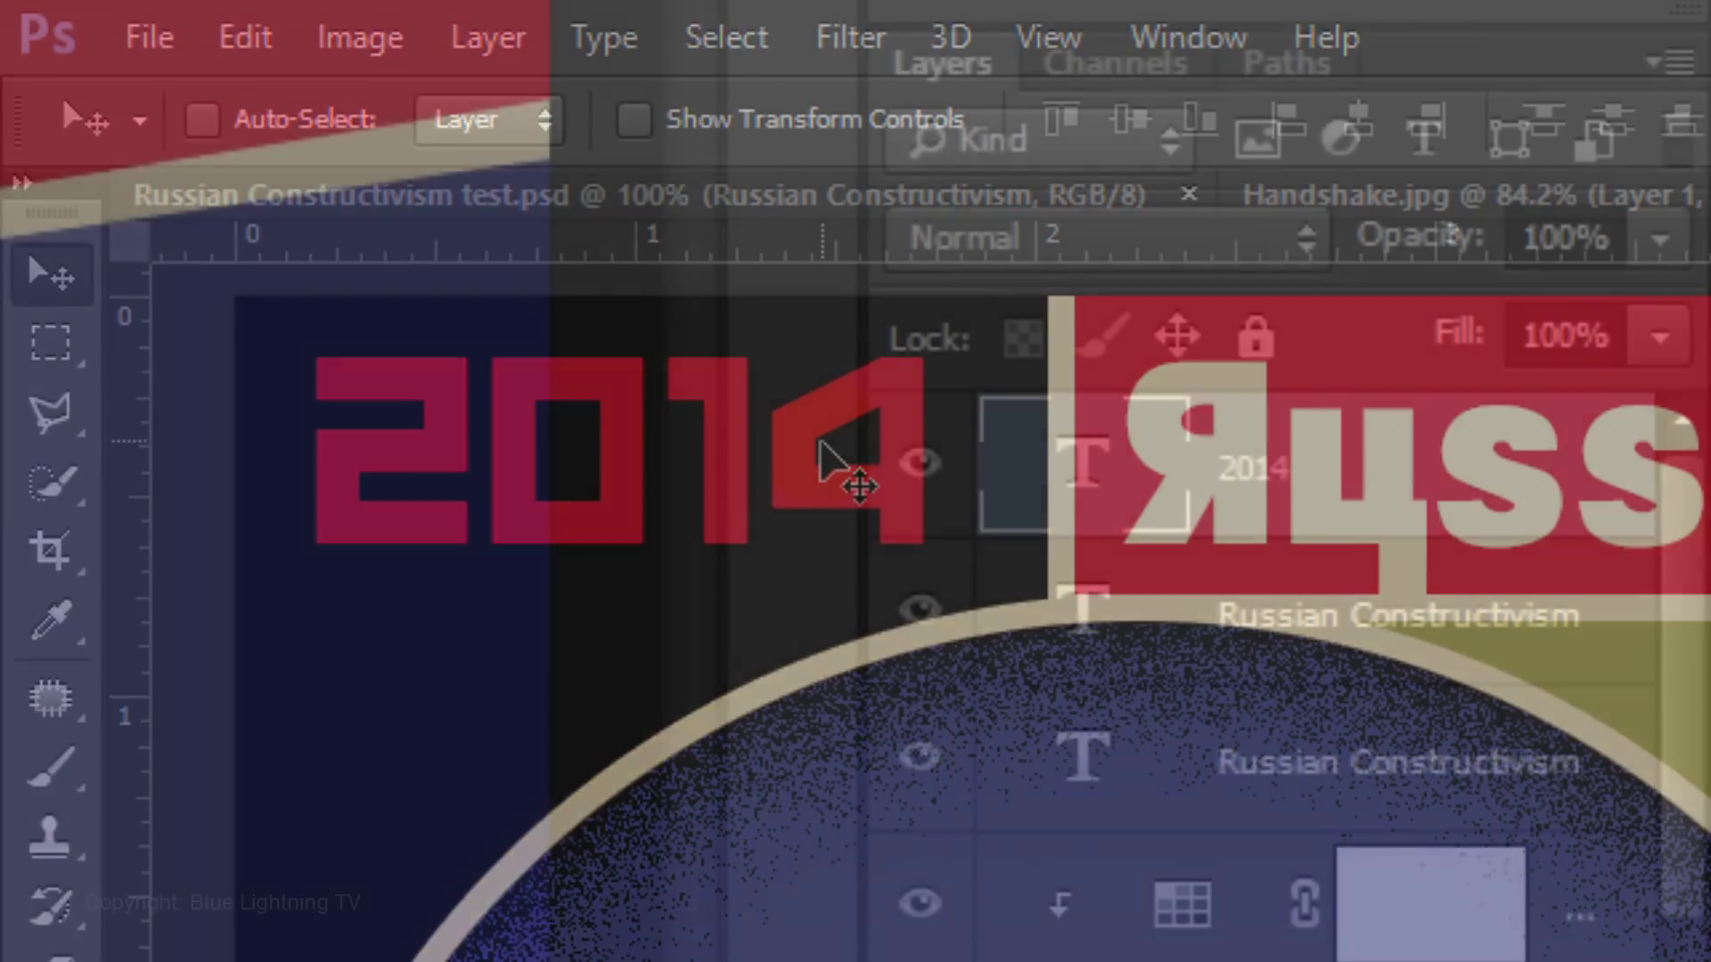
Duplicate the "2014" text layer and place the copy in the lower black corner, beside the lower title
key("ctrl+j")
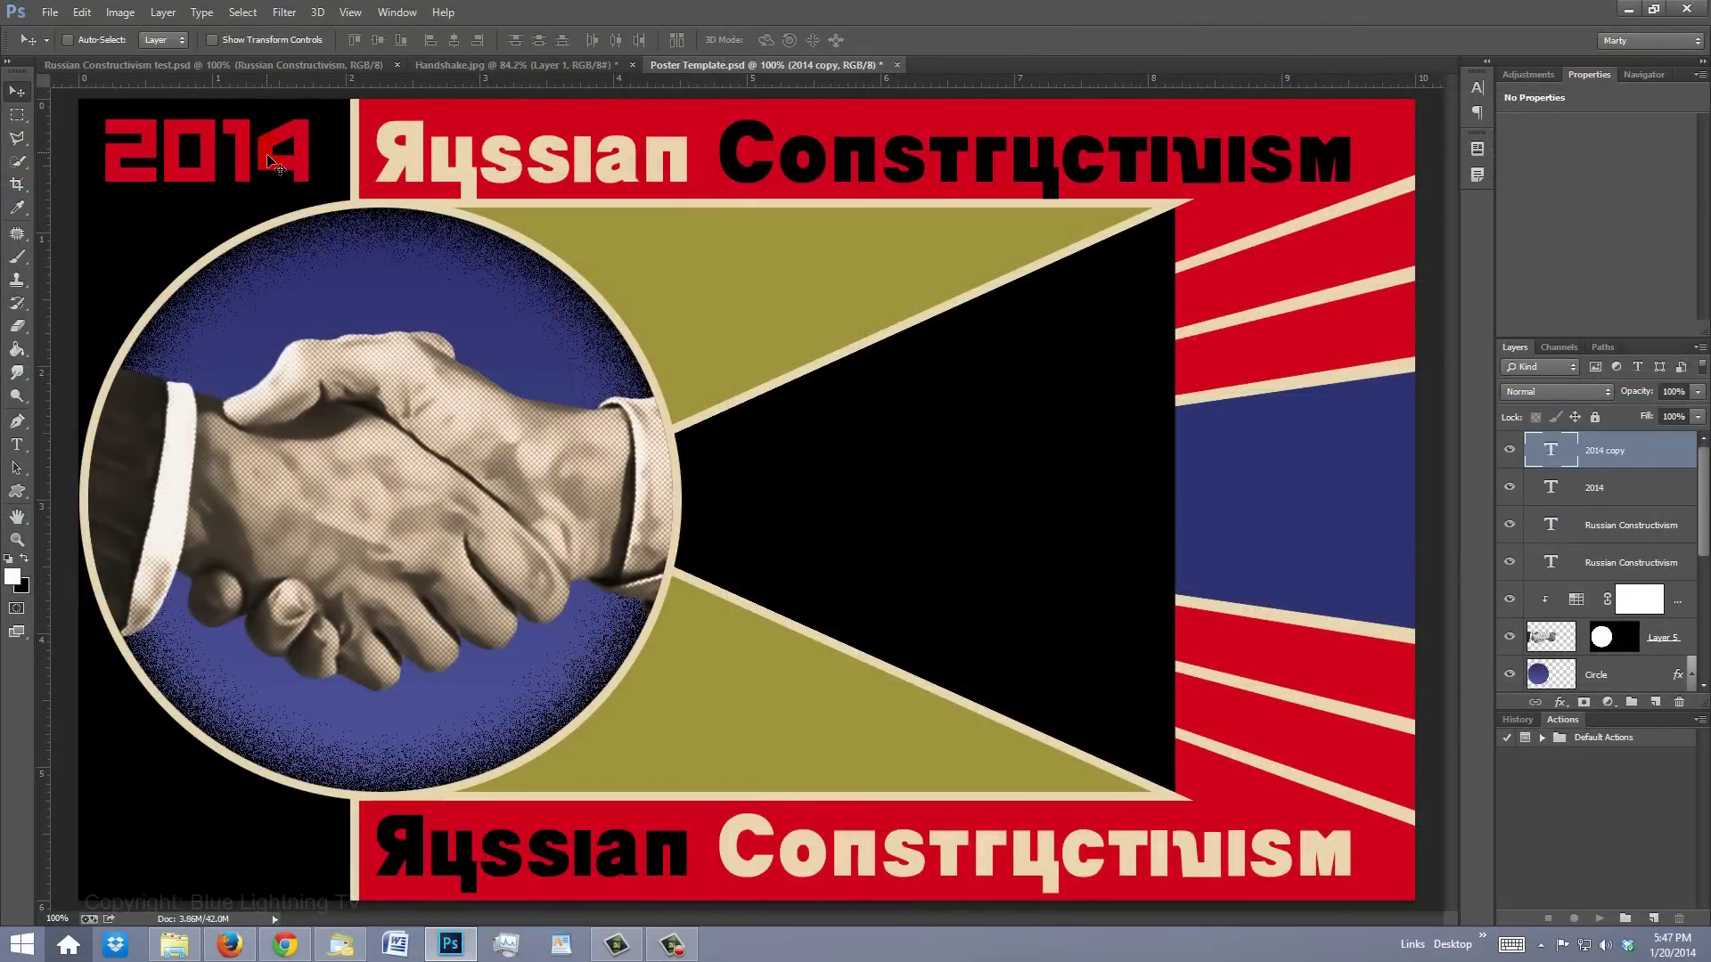
left_click_drag(265, 178, 328, 858)
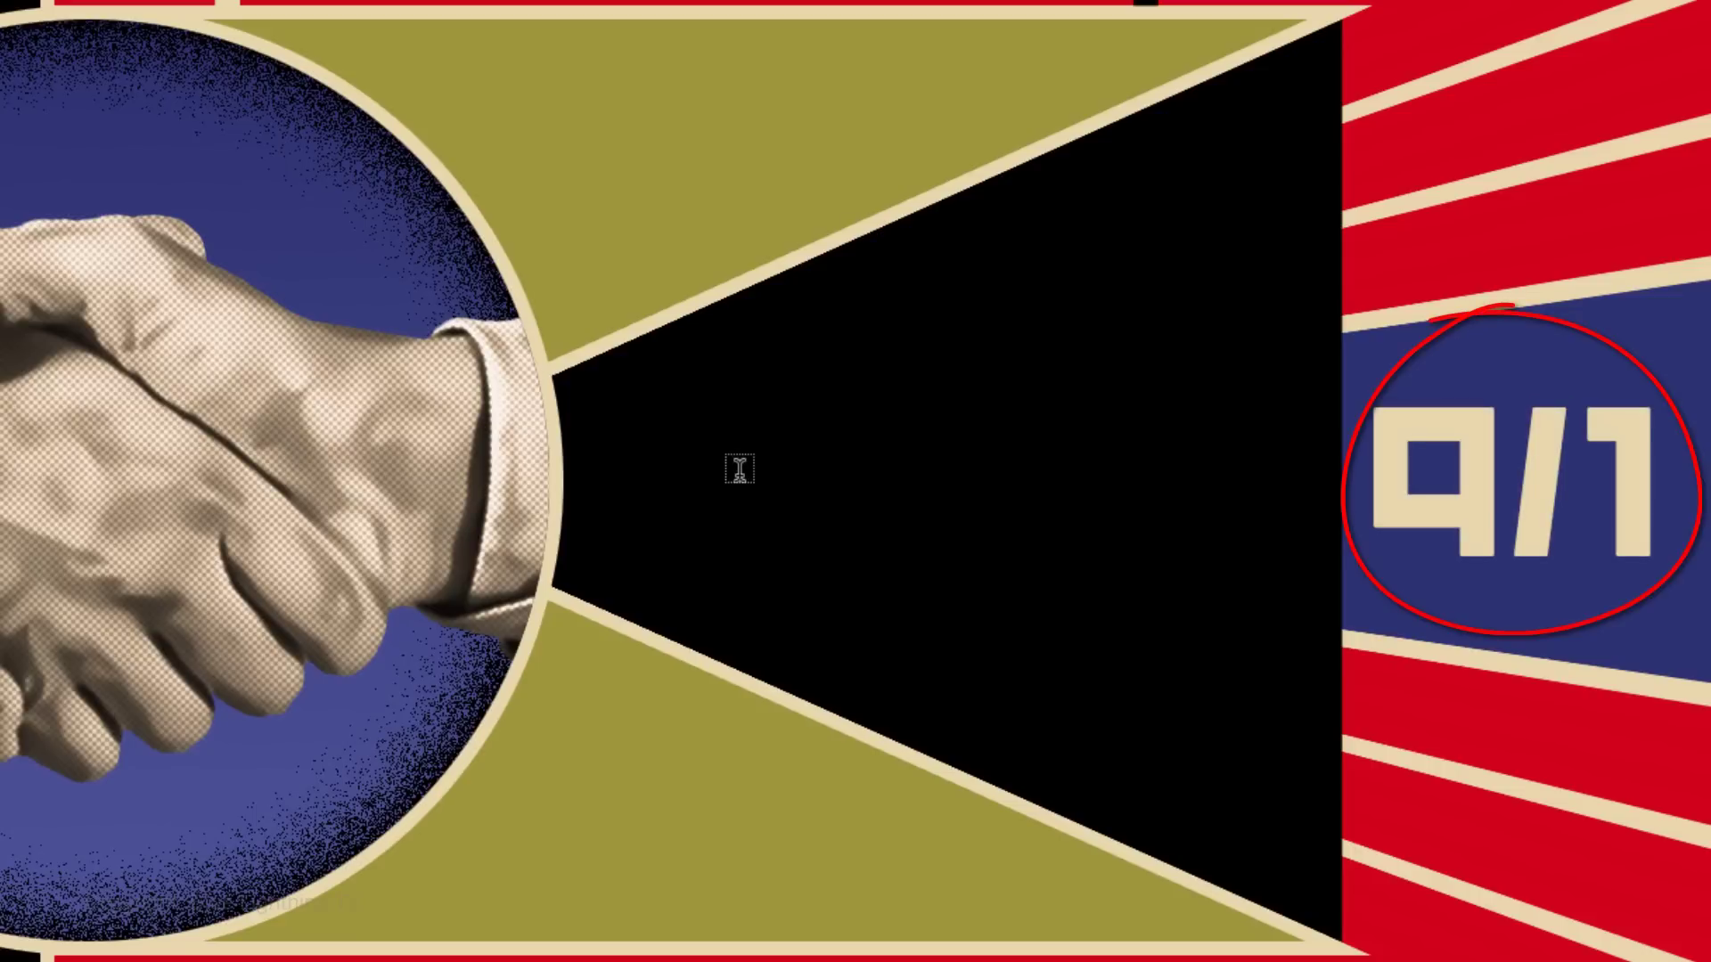
Start a new text line in the black triangle, sample the band's red (d60000) as its color, and enter "WORKERS"
key("t")
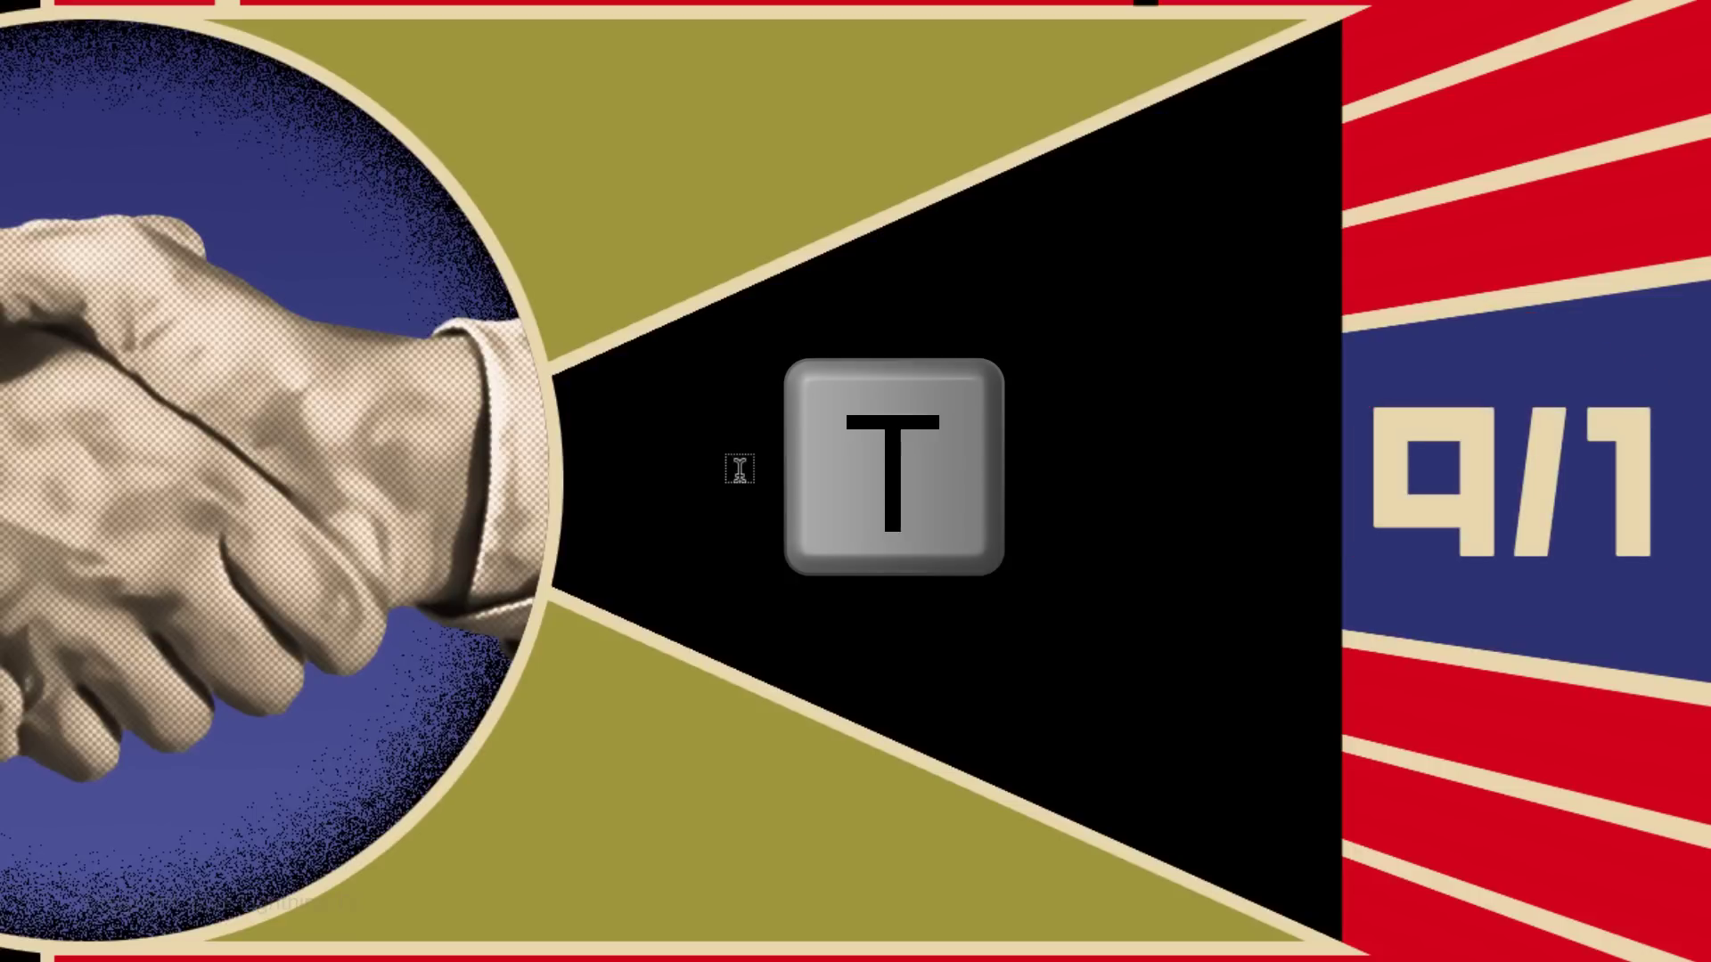
left_click(724, 456)
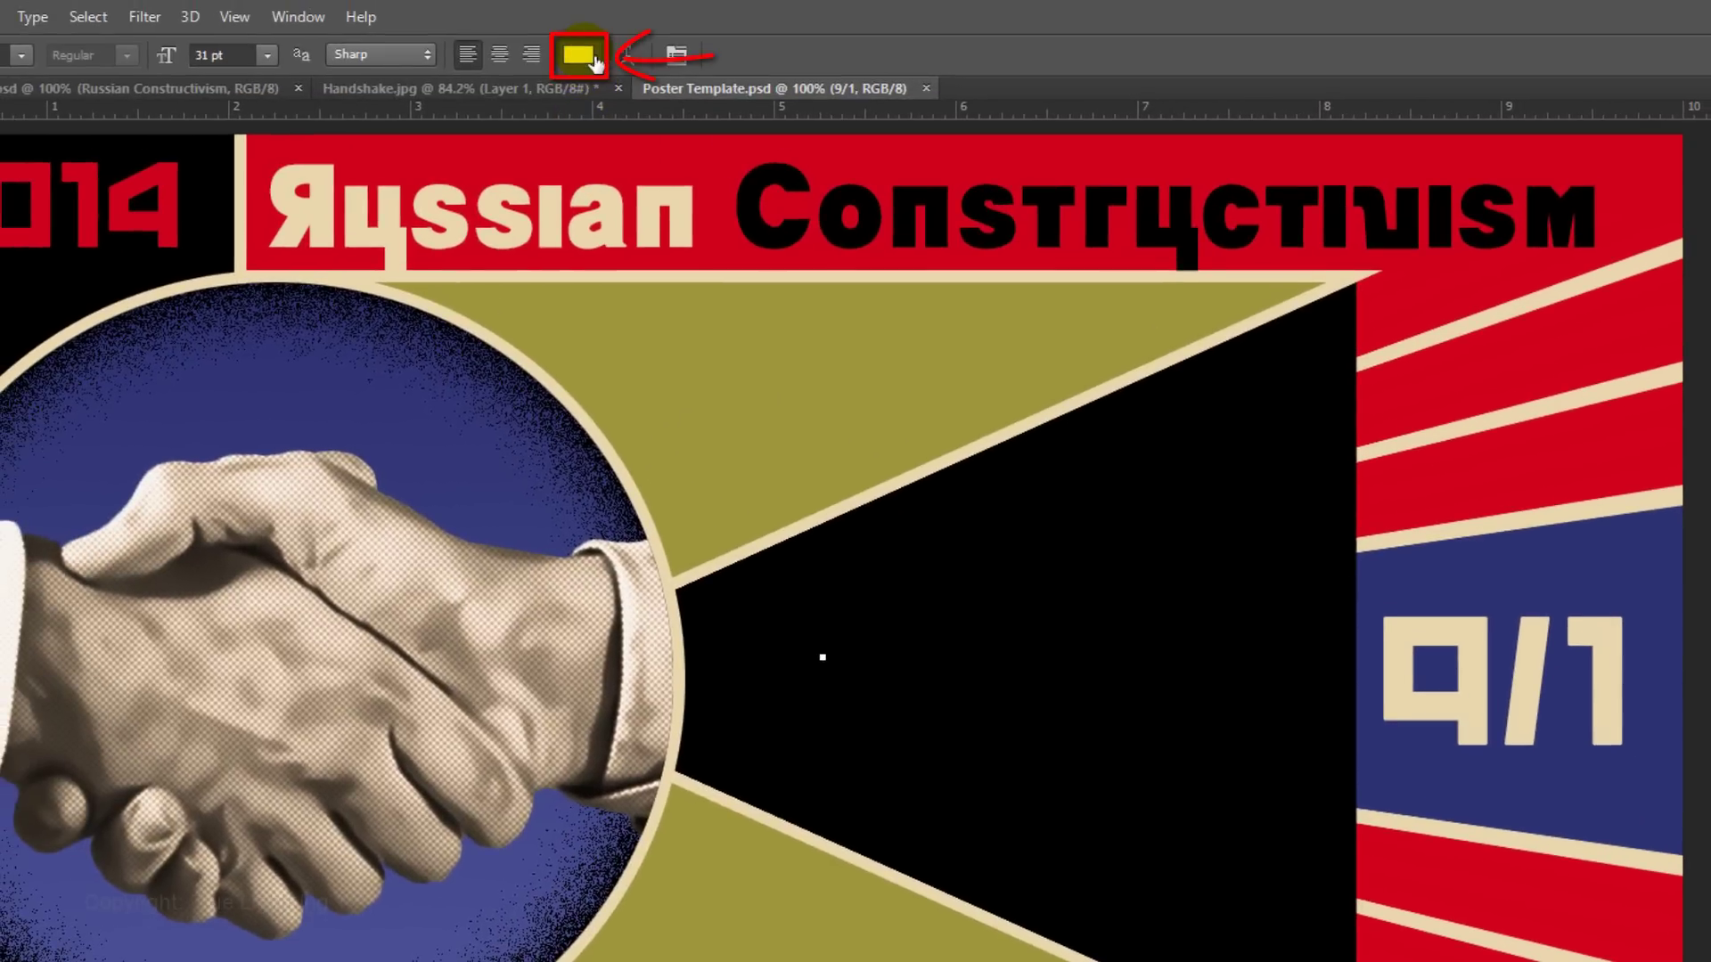
left_click(594, 60)
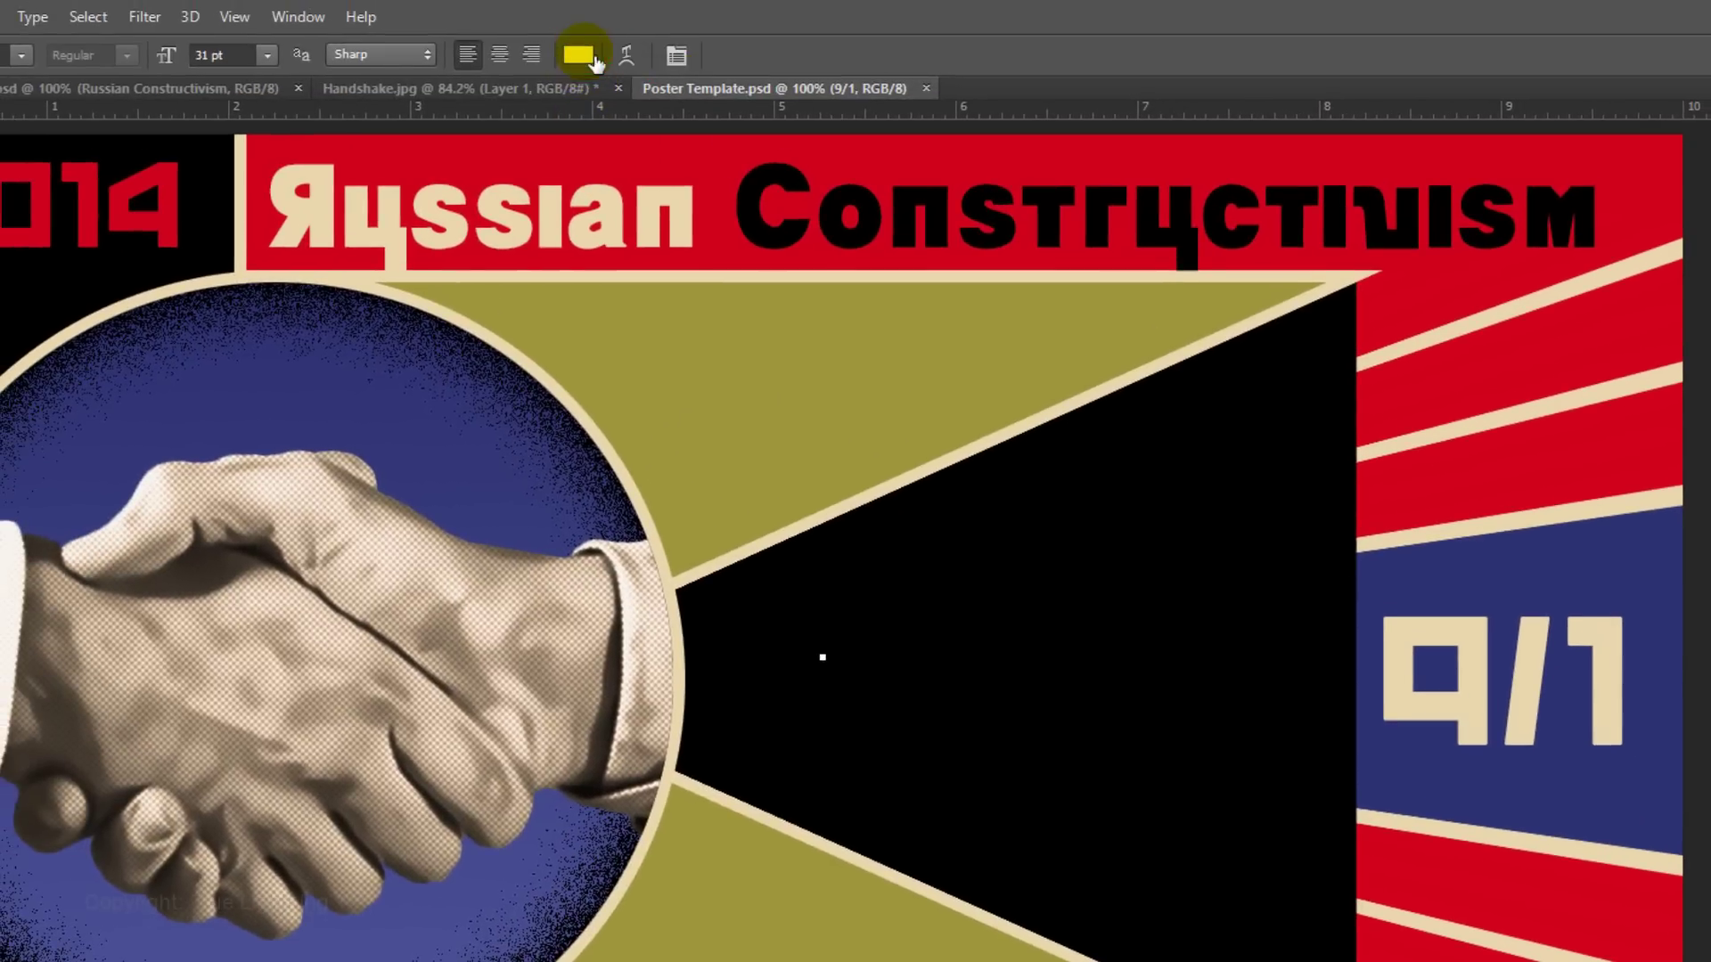
left_click(685, 169)
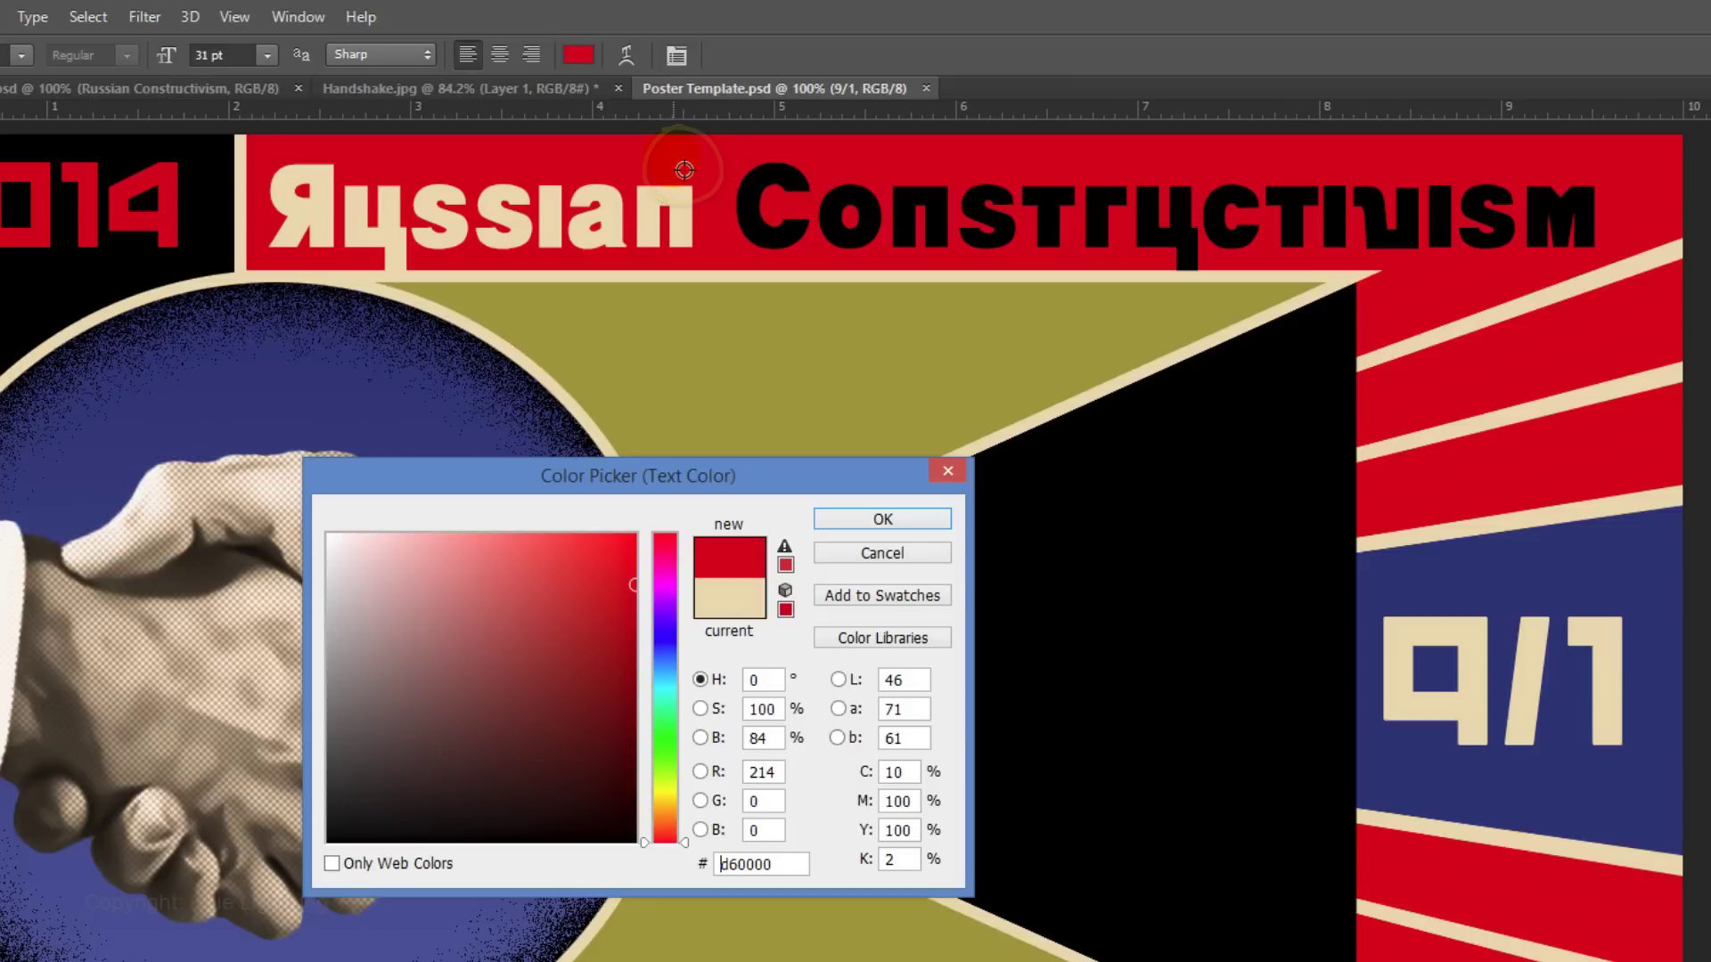
left_click(875, 511)
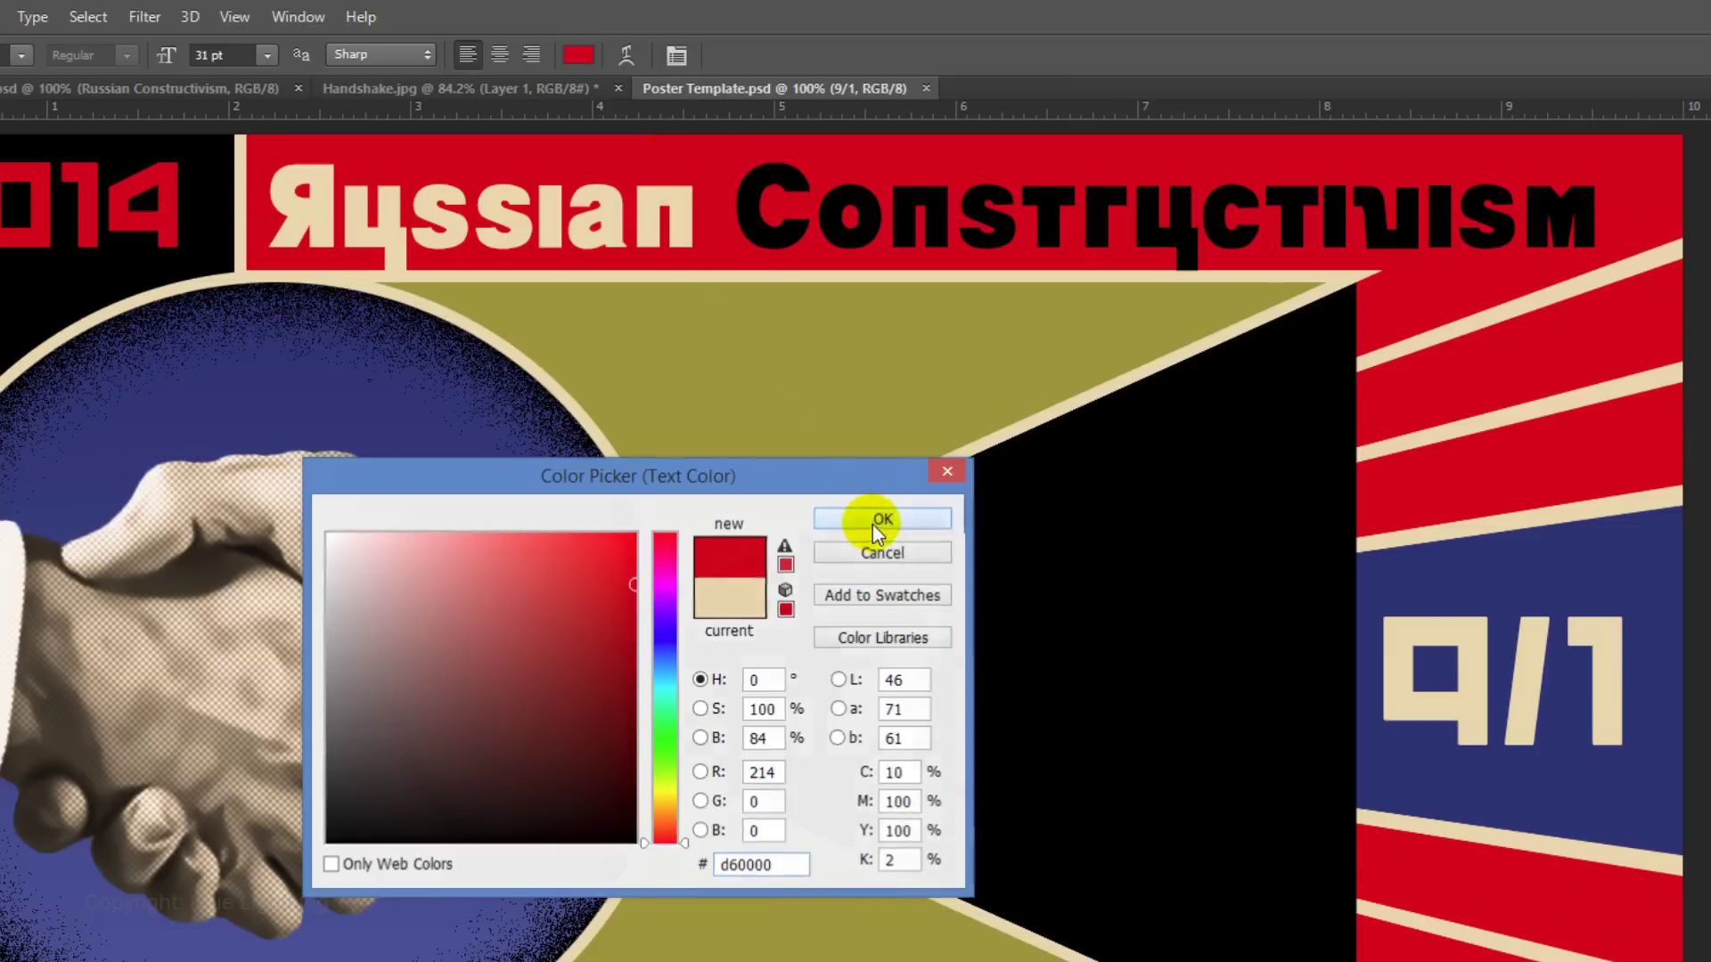
left_click(787, 497)
type("WORKERS")
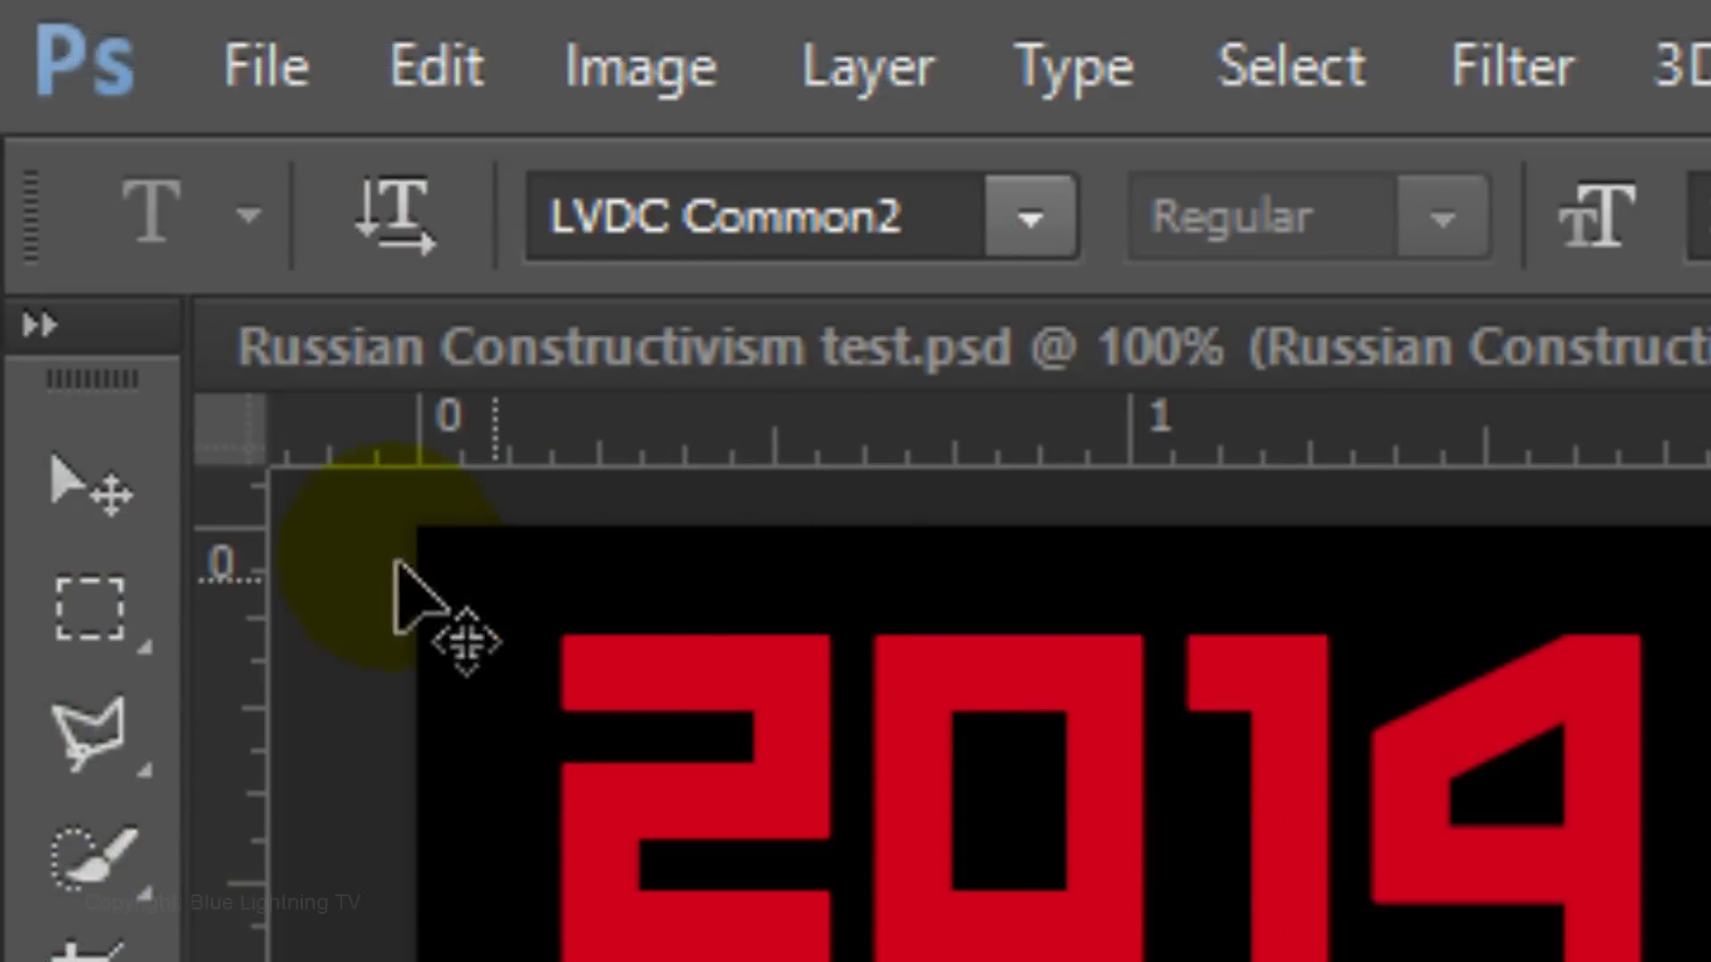
Shift "WORKERS" about 0.55 in toward the circle and enlarge it proportionally to span most of the black triangle's width
left_click(80, 491)
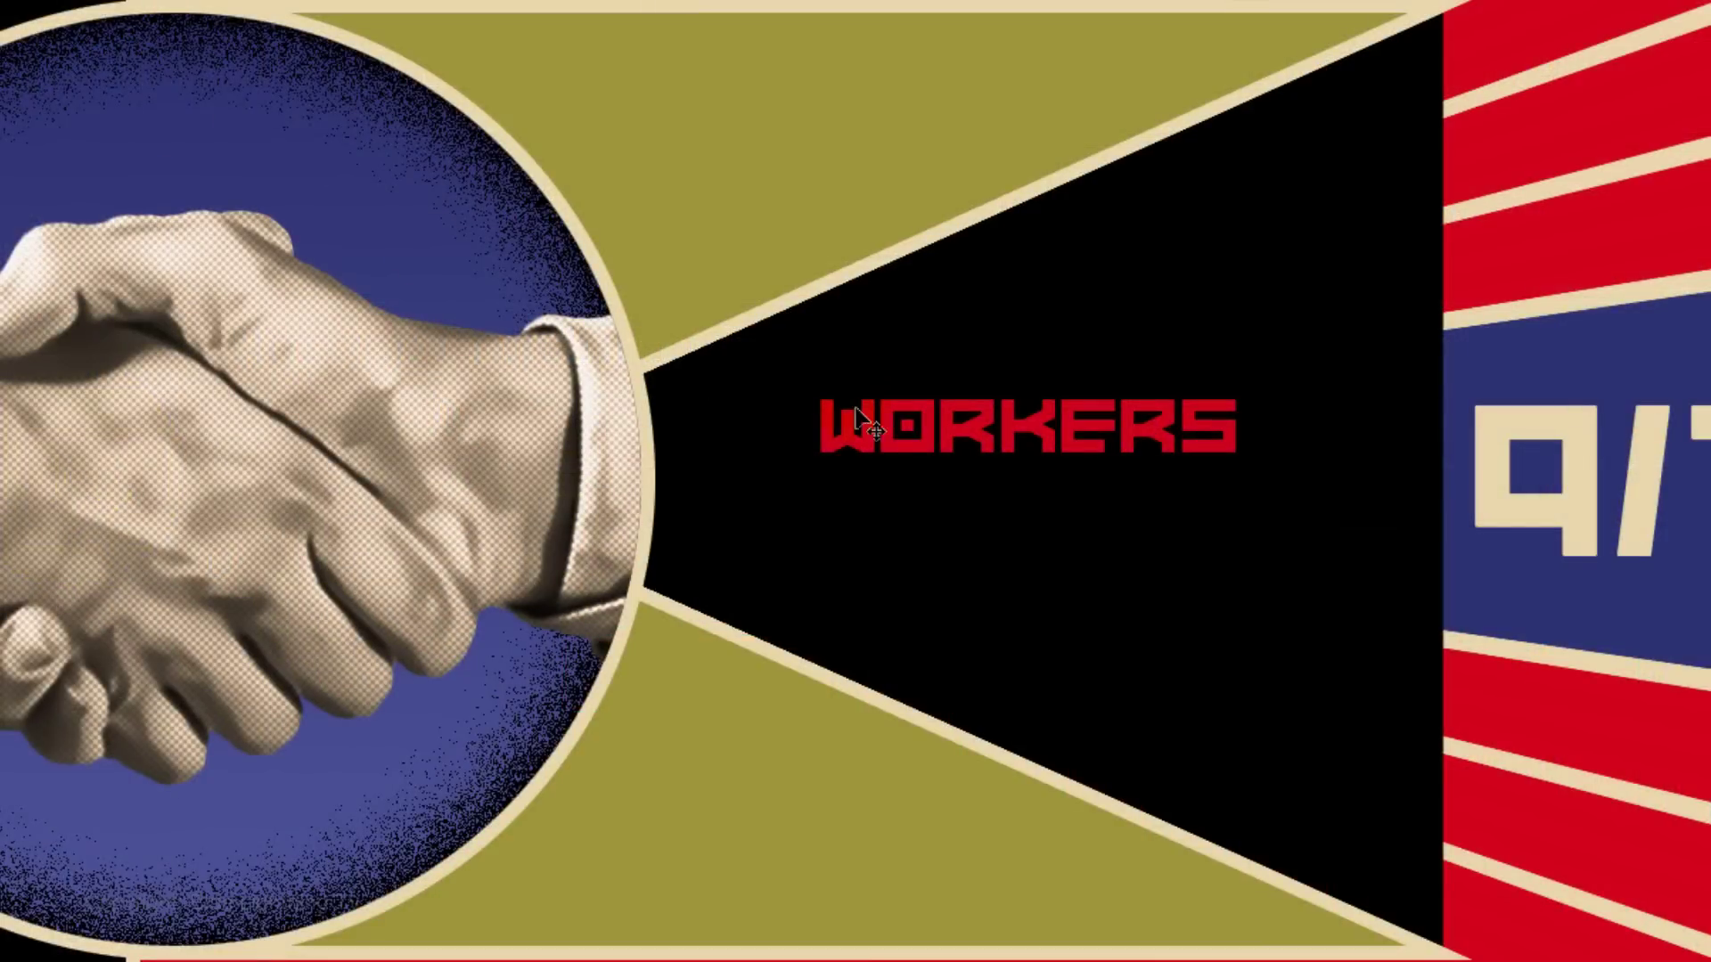
mouse_move(801, 435)
left_mouse_down()
mouse_move(820, 438)
mouse_move(783, 423)
left_mouse_up()
key("ctrl+t")
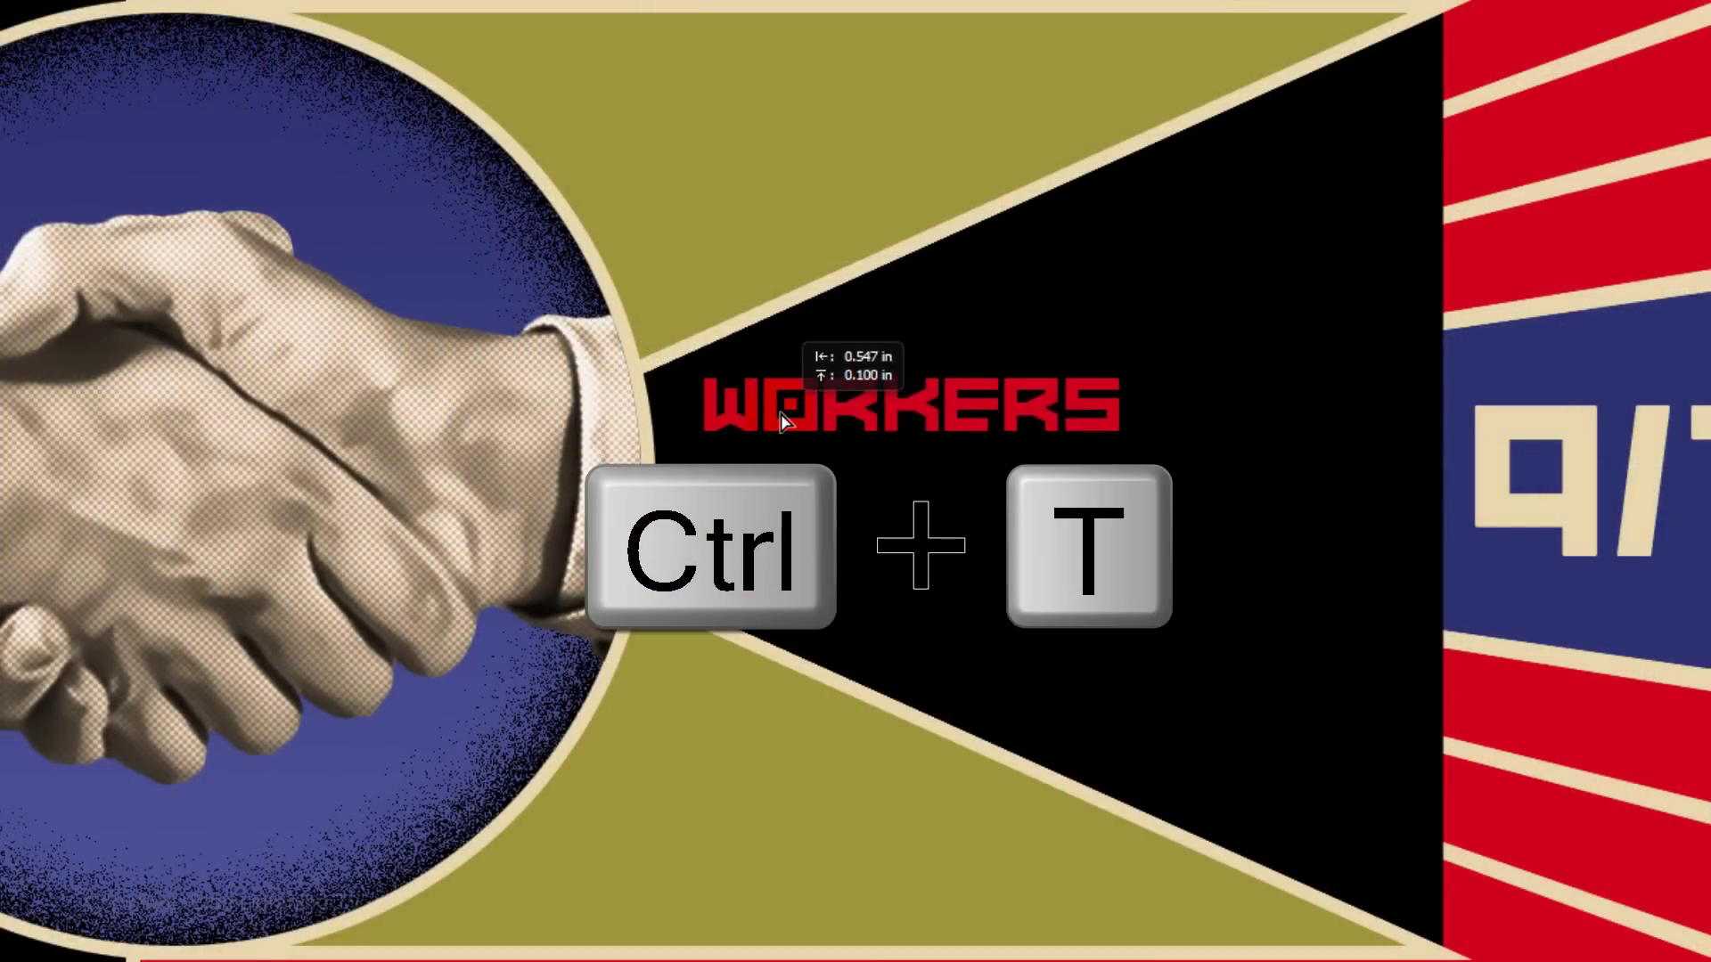
left_click_drag(1121, 359, 1390, 258)
left_click_drag(1176, 378, 1185, 415)
key("Return")
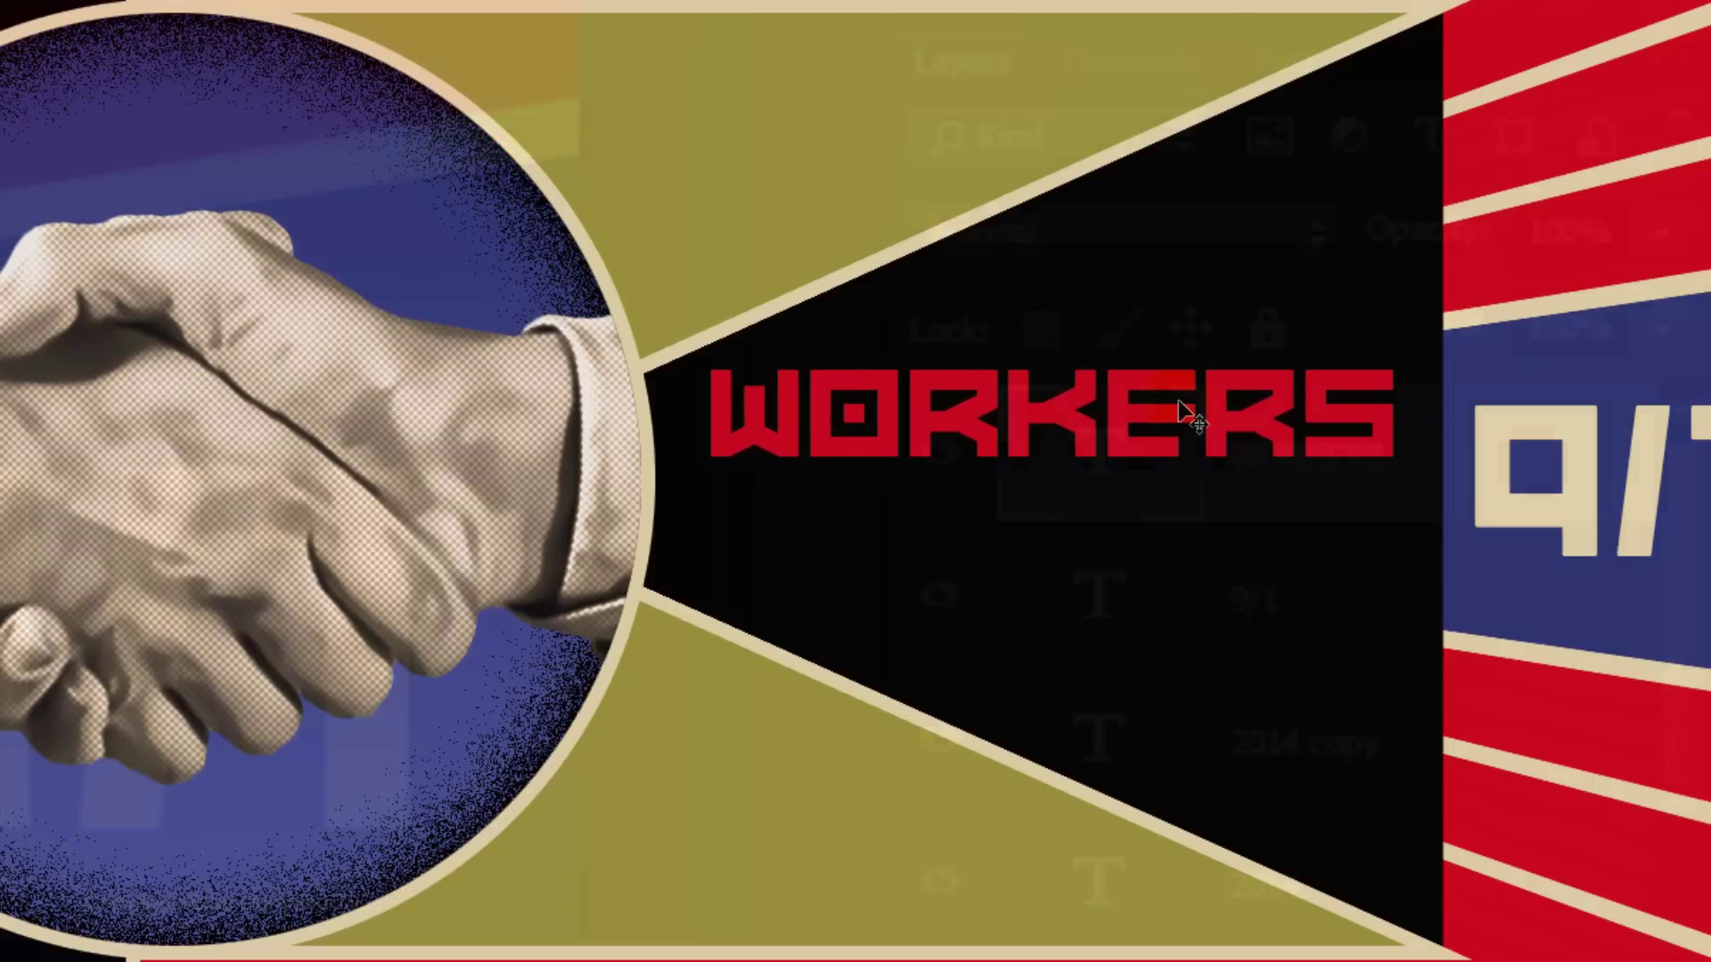
Duplicate the "WORKERS" text layer, place the copy directly beneath the original, and change its wording to "UNITE"
key("ctrl+j")
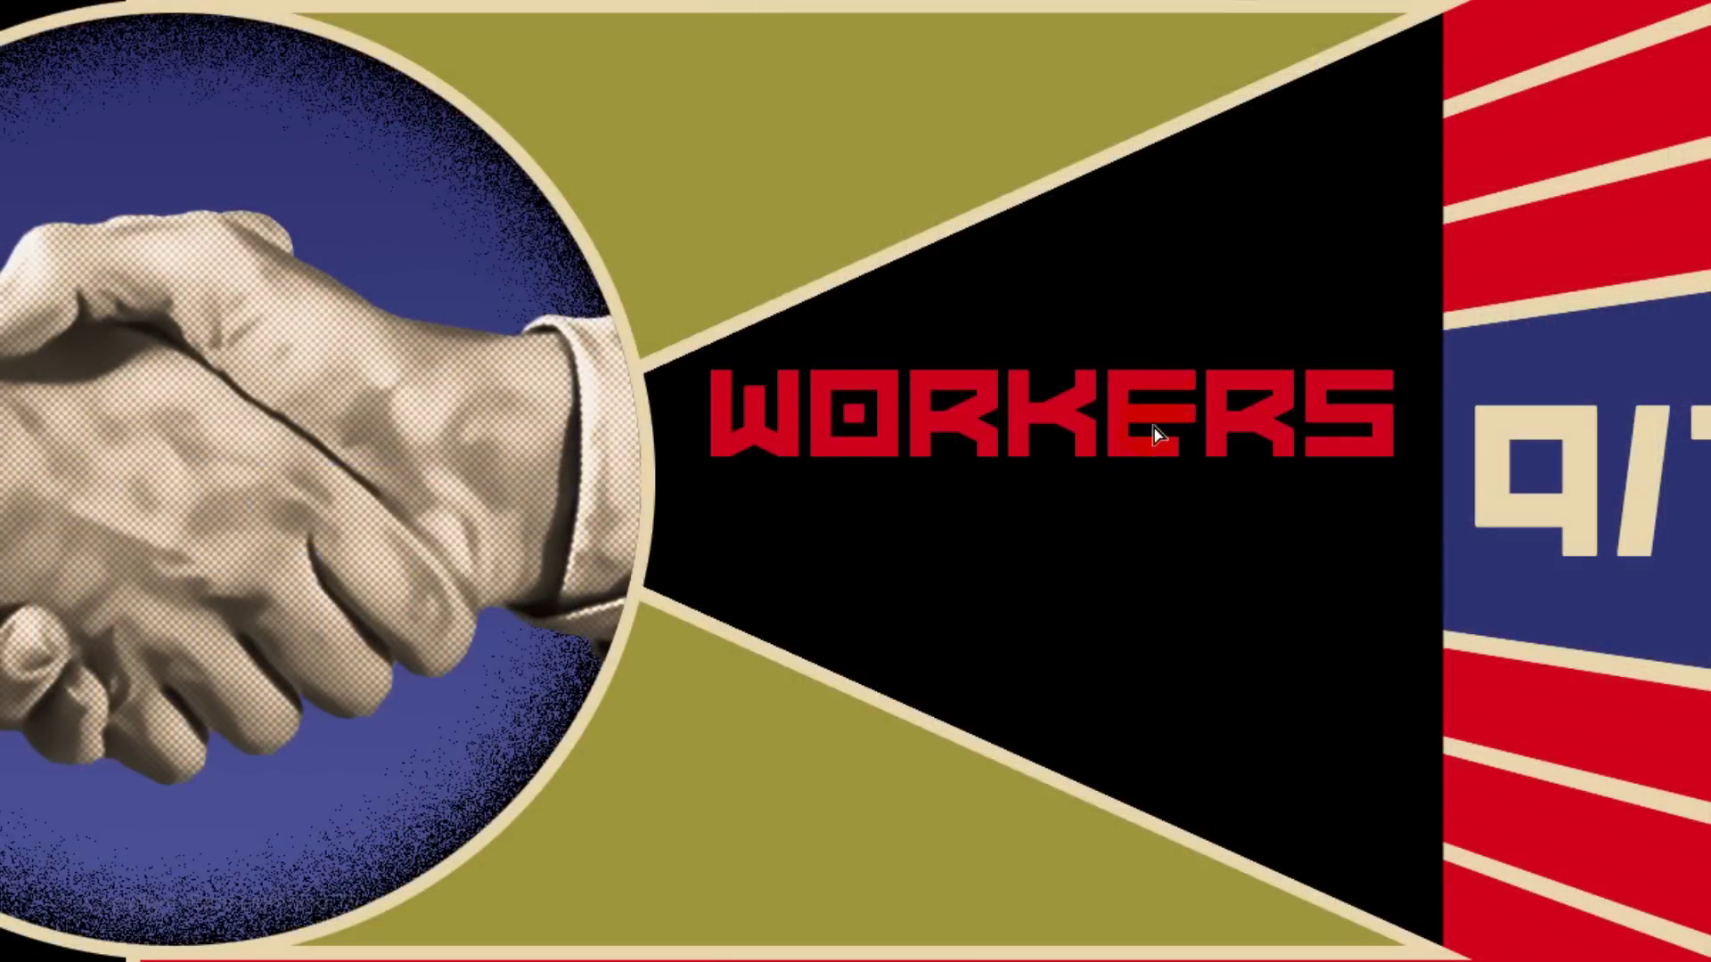
left_click_drag(1152, 426, 1143, 530)
key("t")
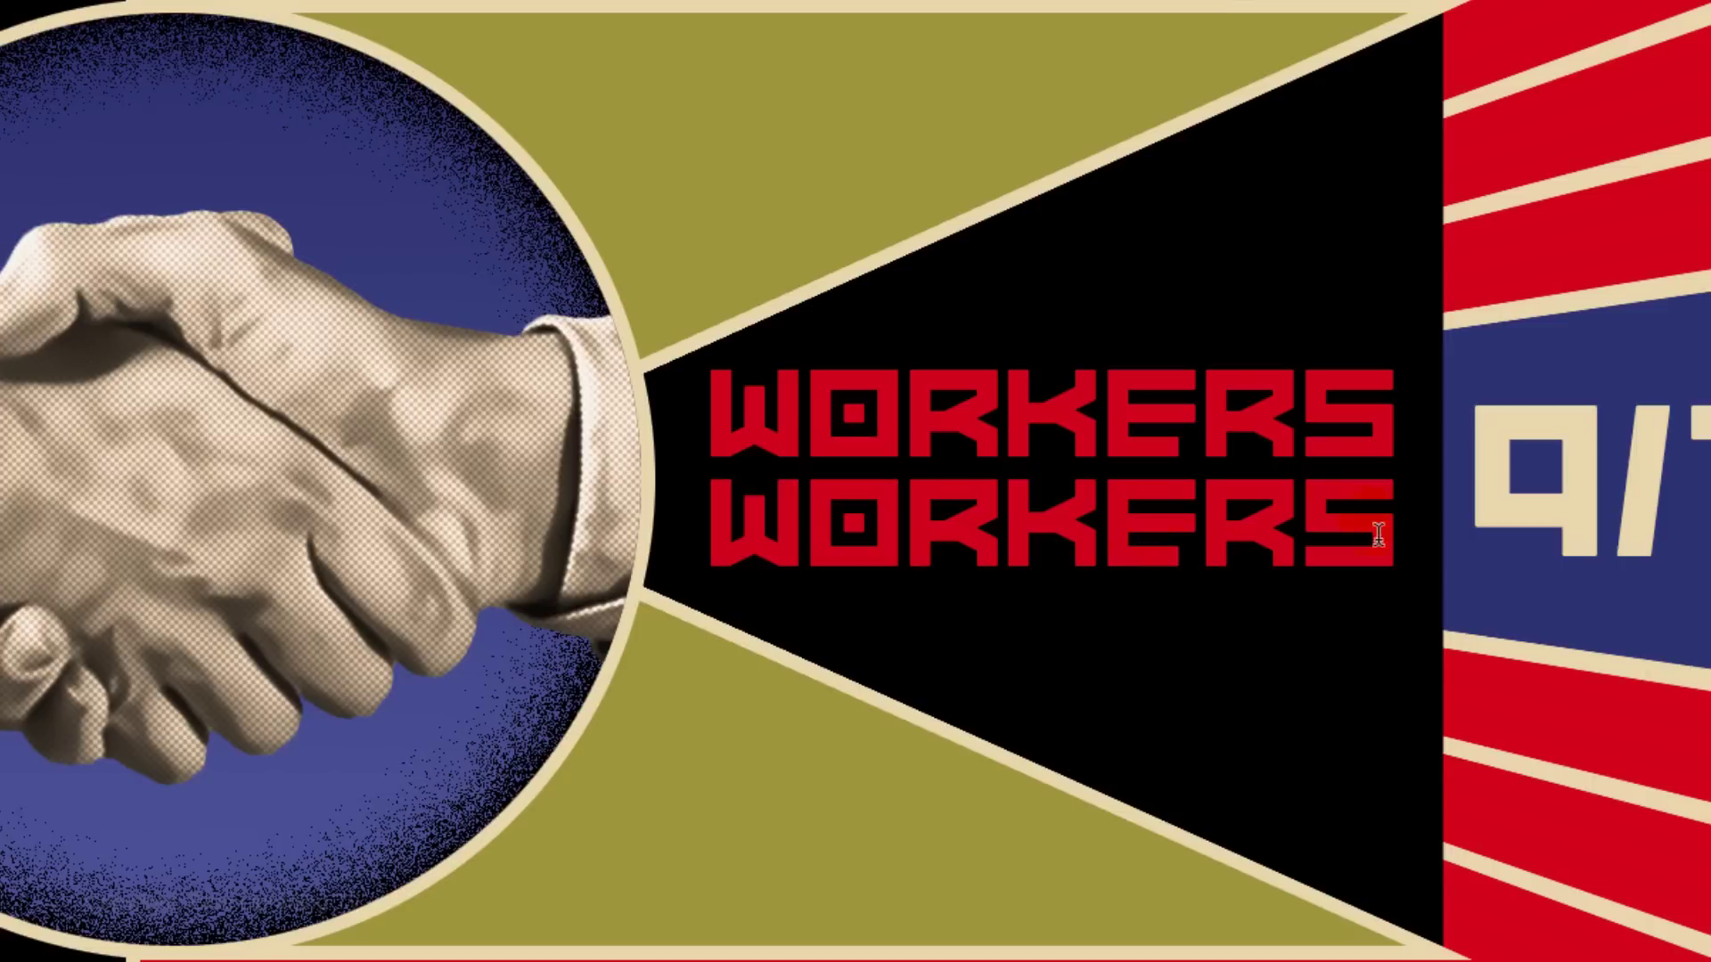
left_click_drag(1395, 535, 640, 486)
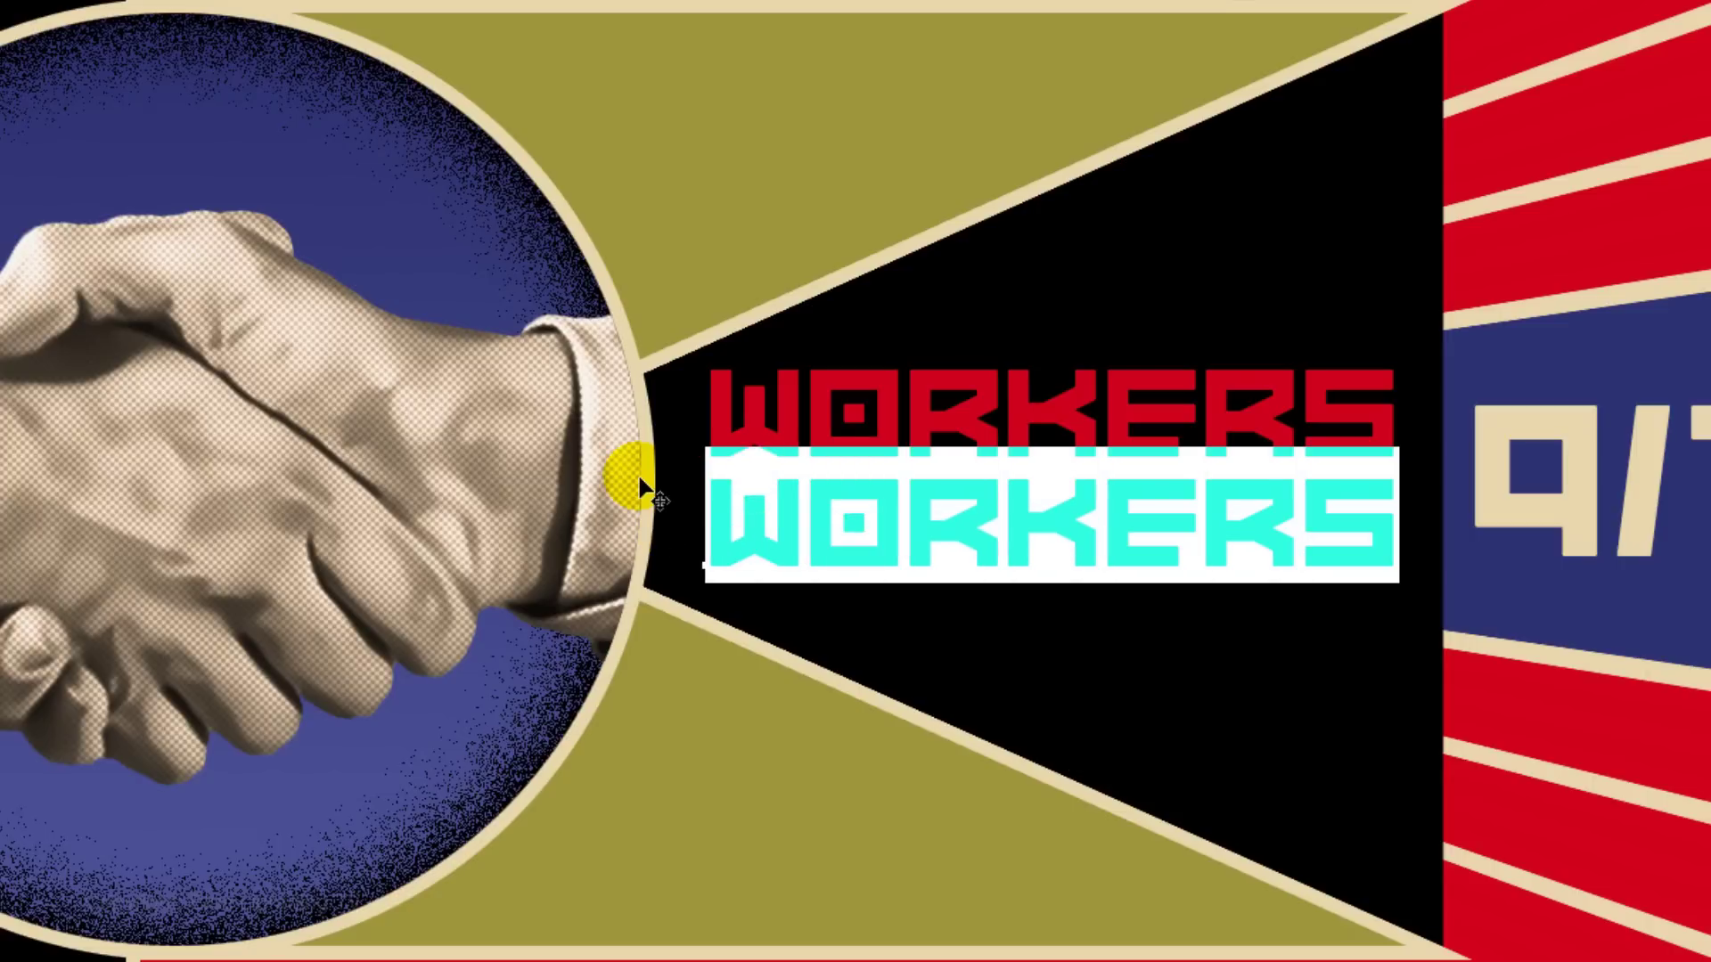
type("UNITE")
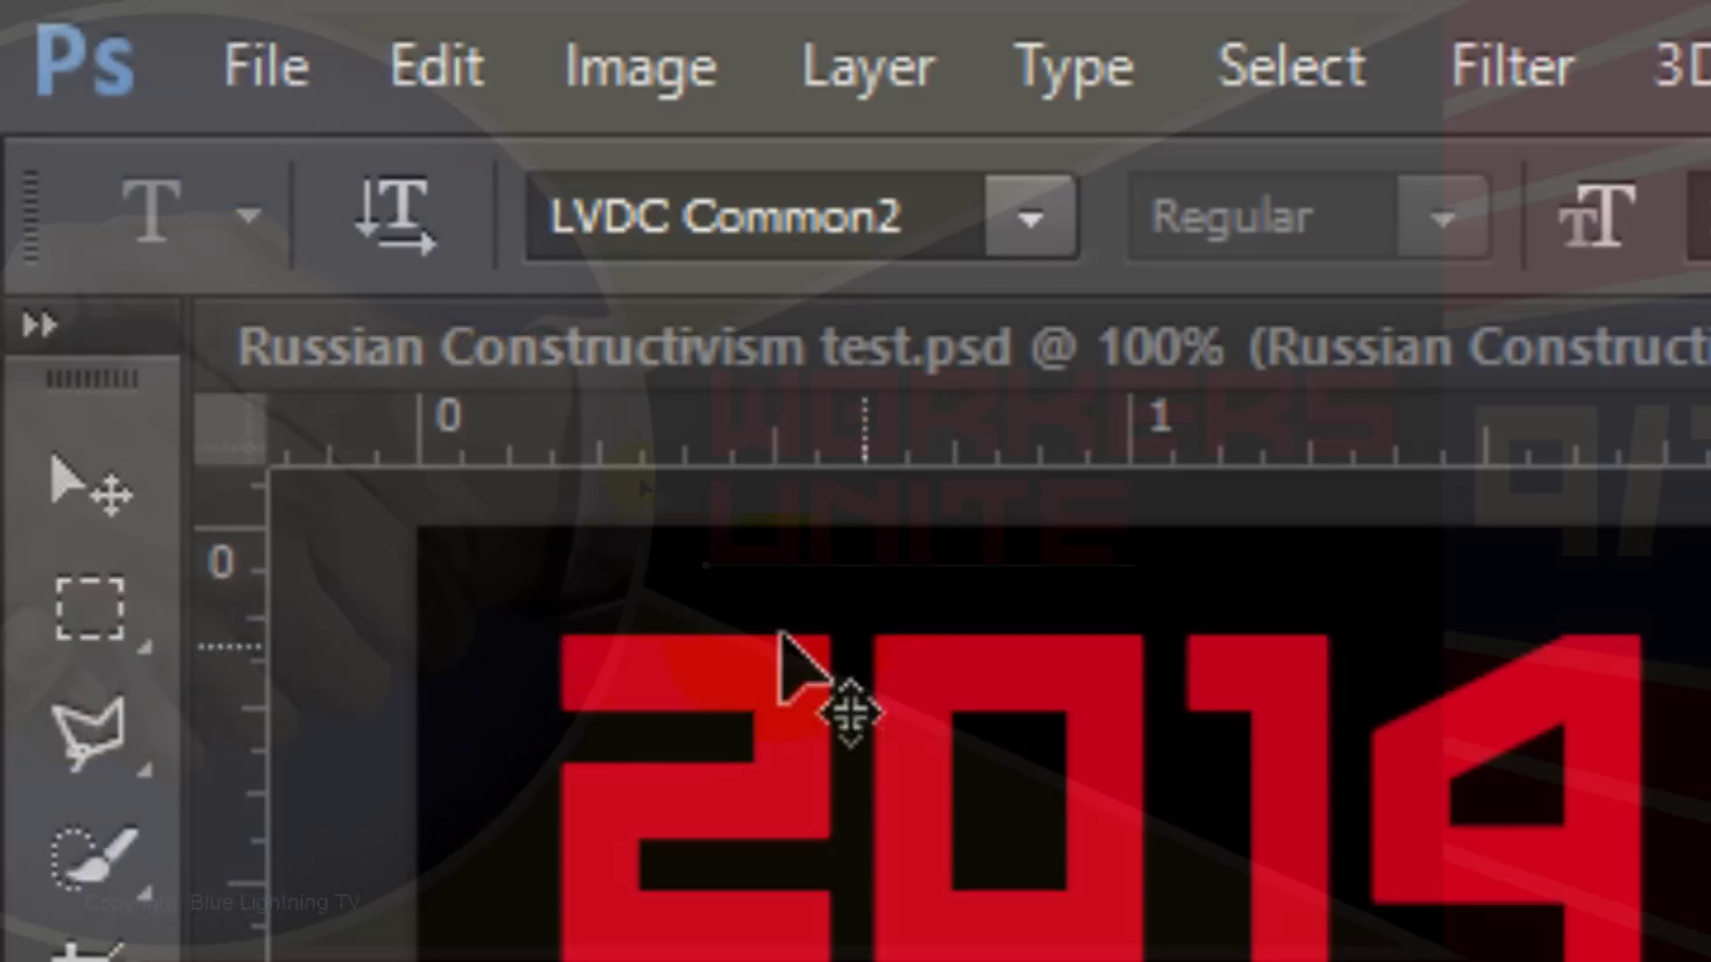
Enlarge "UNITE" proportionally to match the width of "WORKERS" and position it just beneath that word
left_click(80, 486)
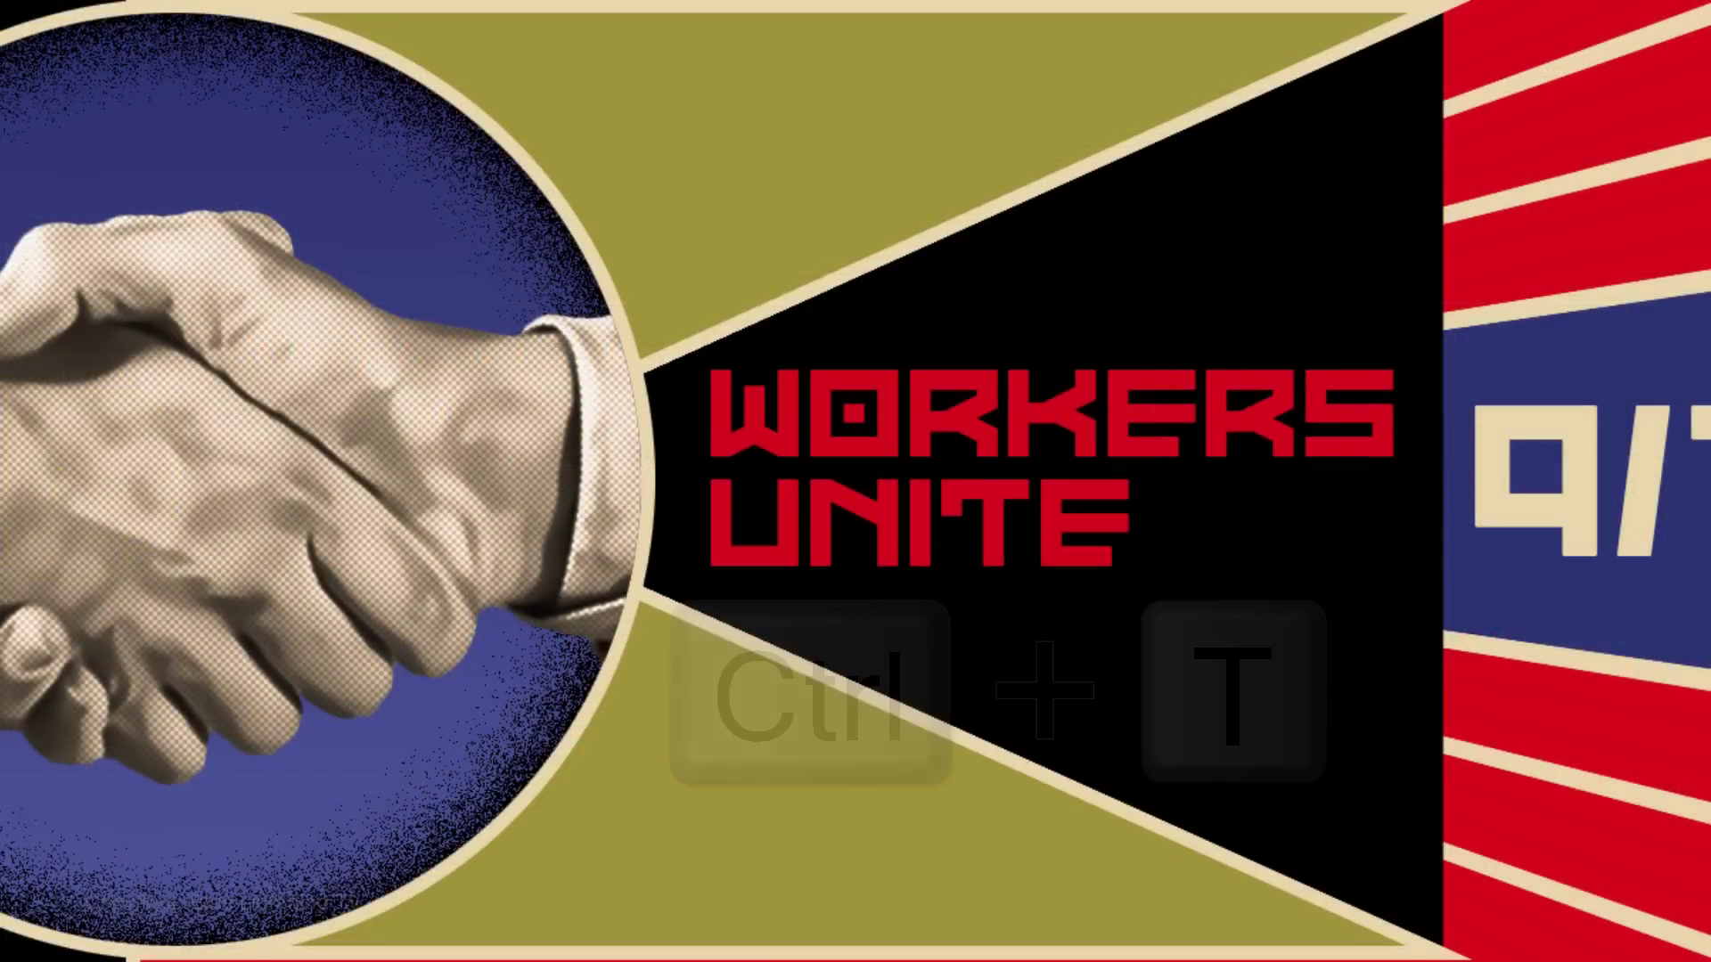
key("ctrl+t")
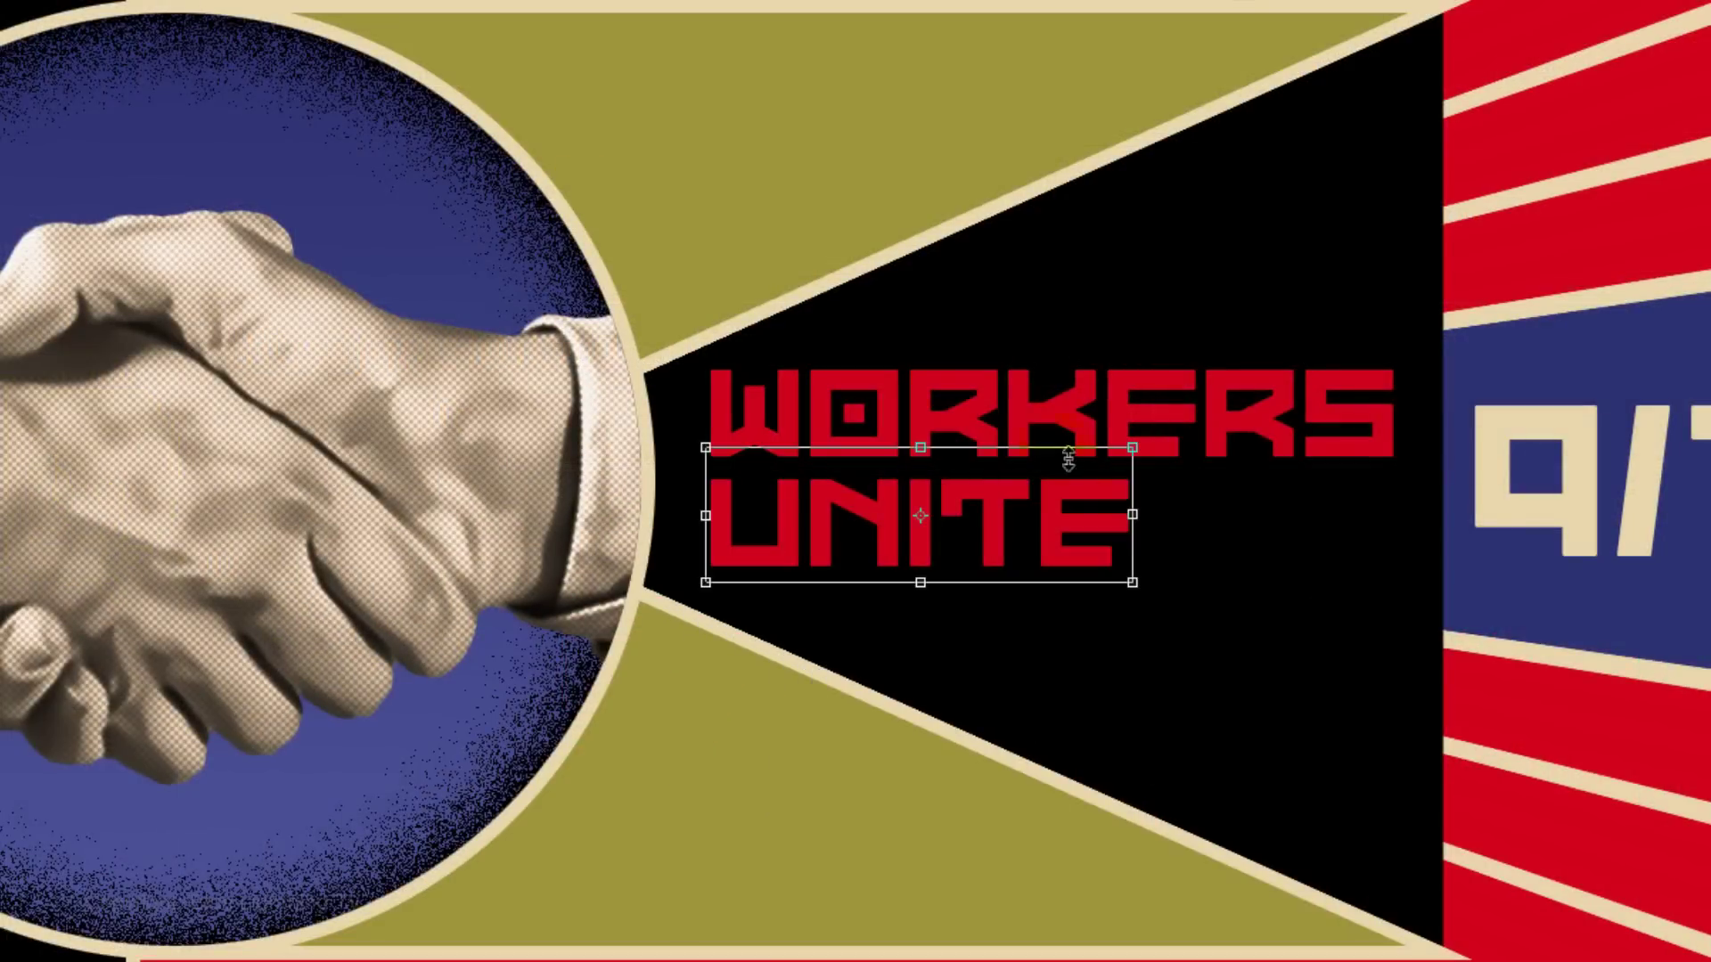
left_click_drag(1132, 582, 1417, 668)
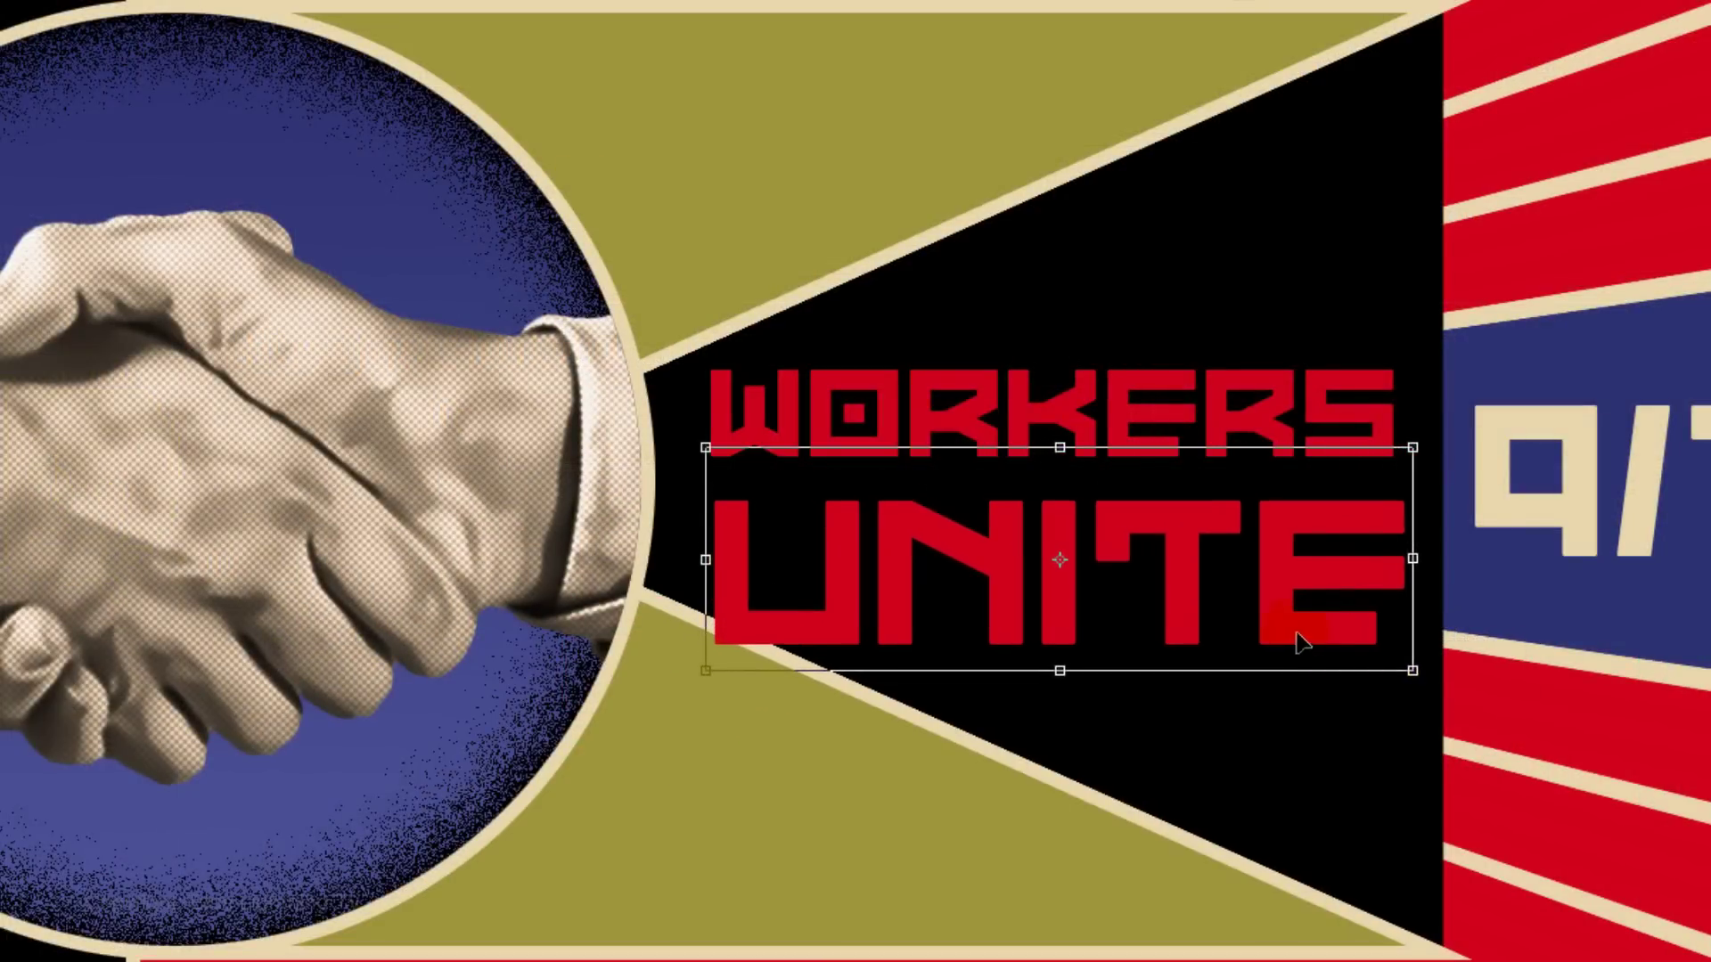
left_click_drag(1426, 431, 1416, 436)
key("Return")
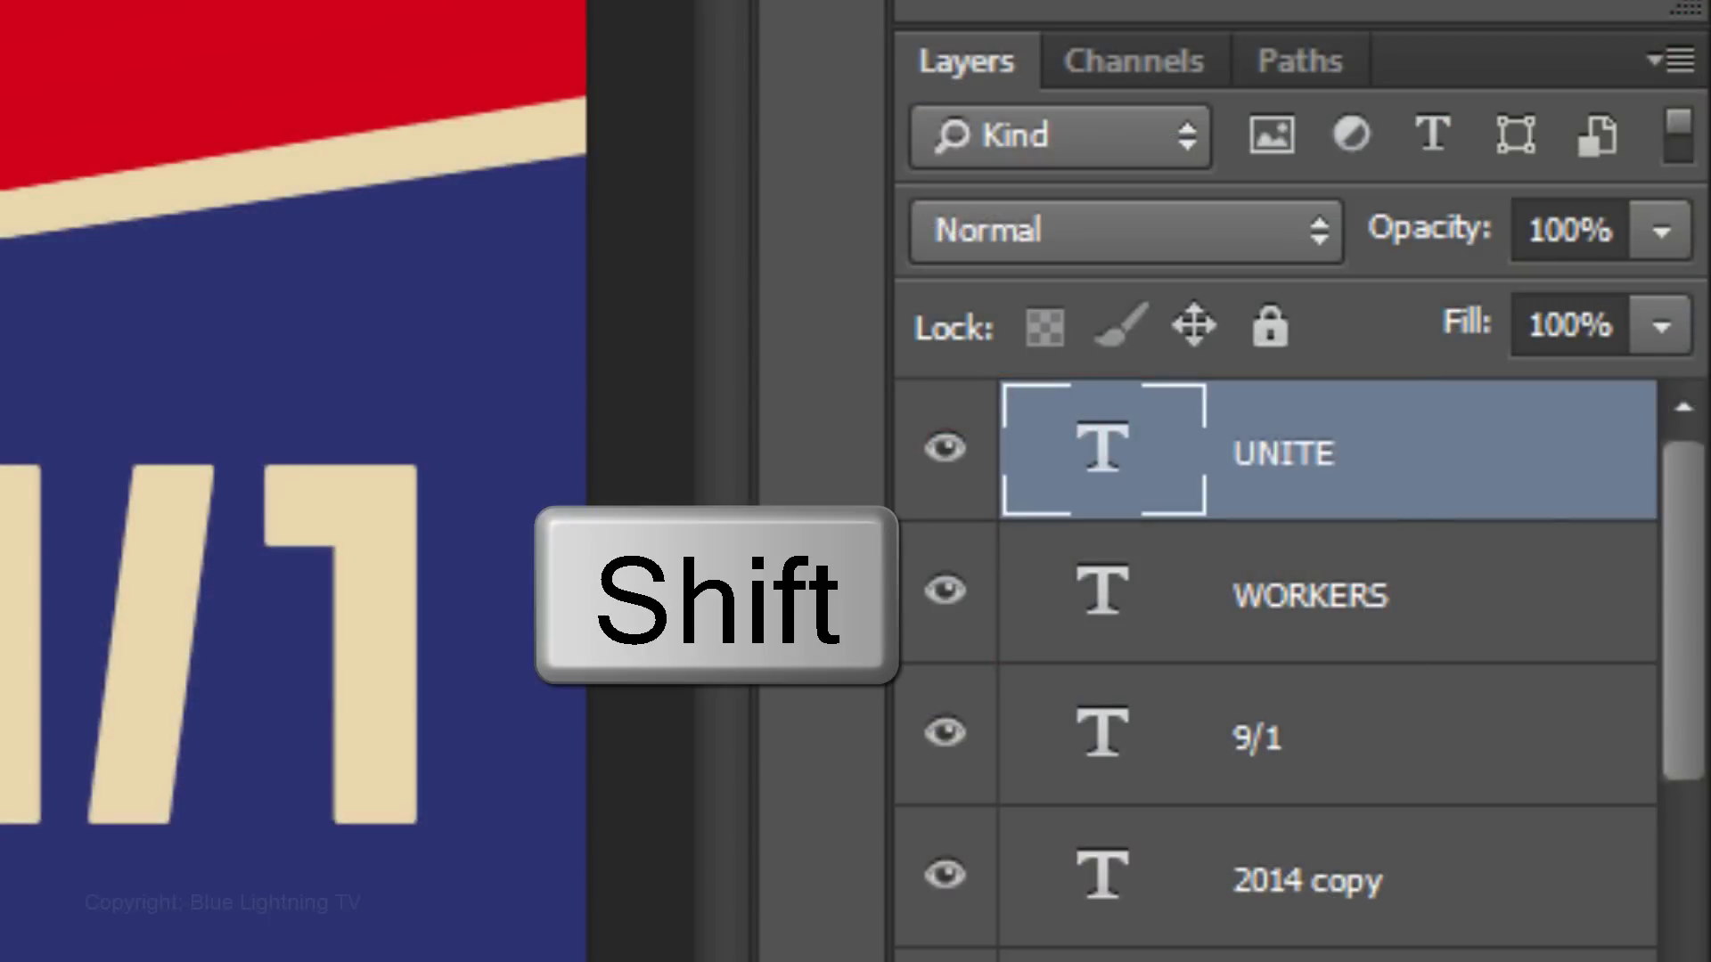
Merge the "UNITE" and "WORKERS" text layers into one layer
left_click(1110, 611, "shift")
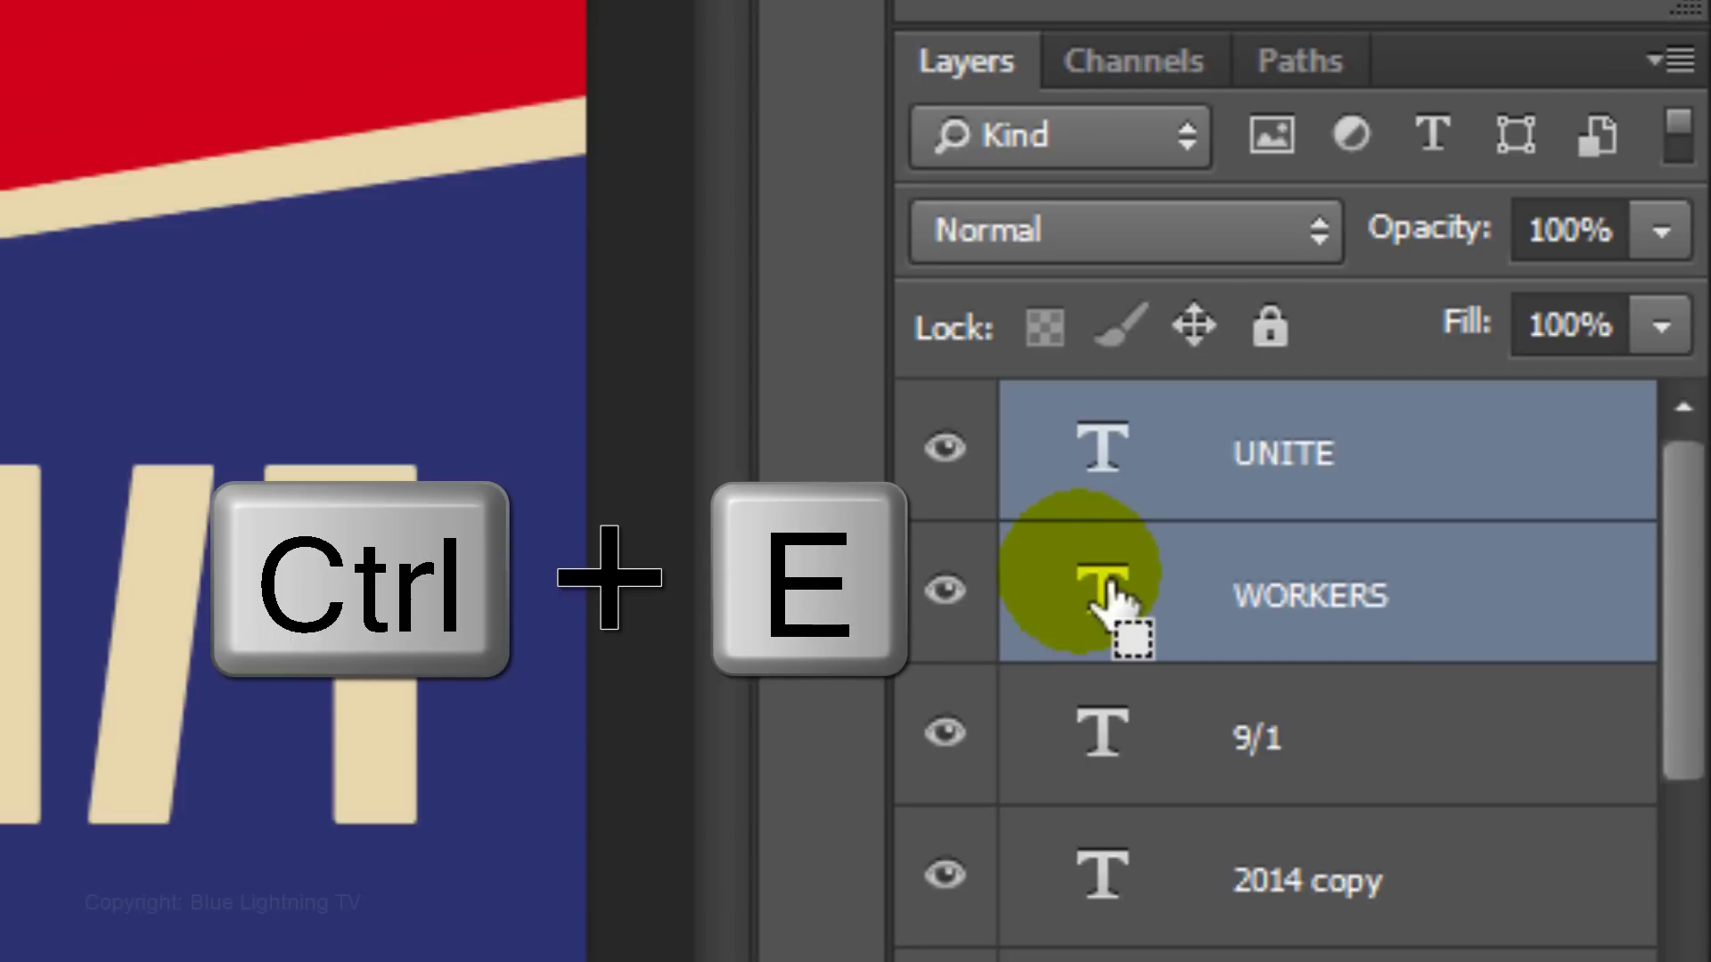
key("ctrl+e")
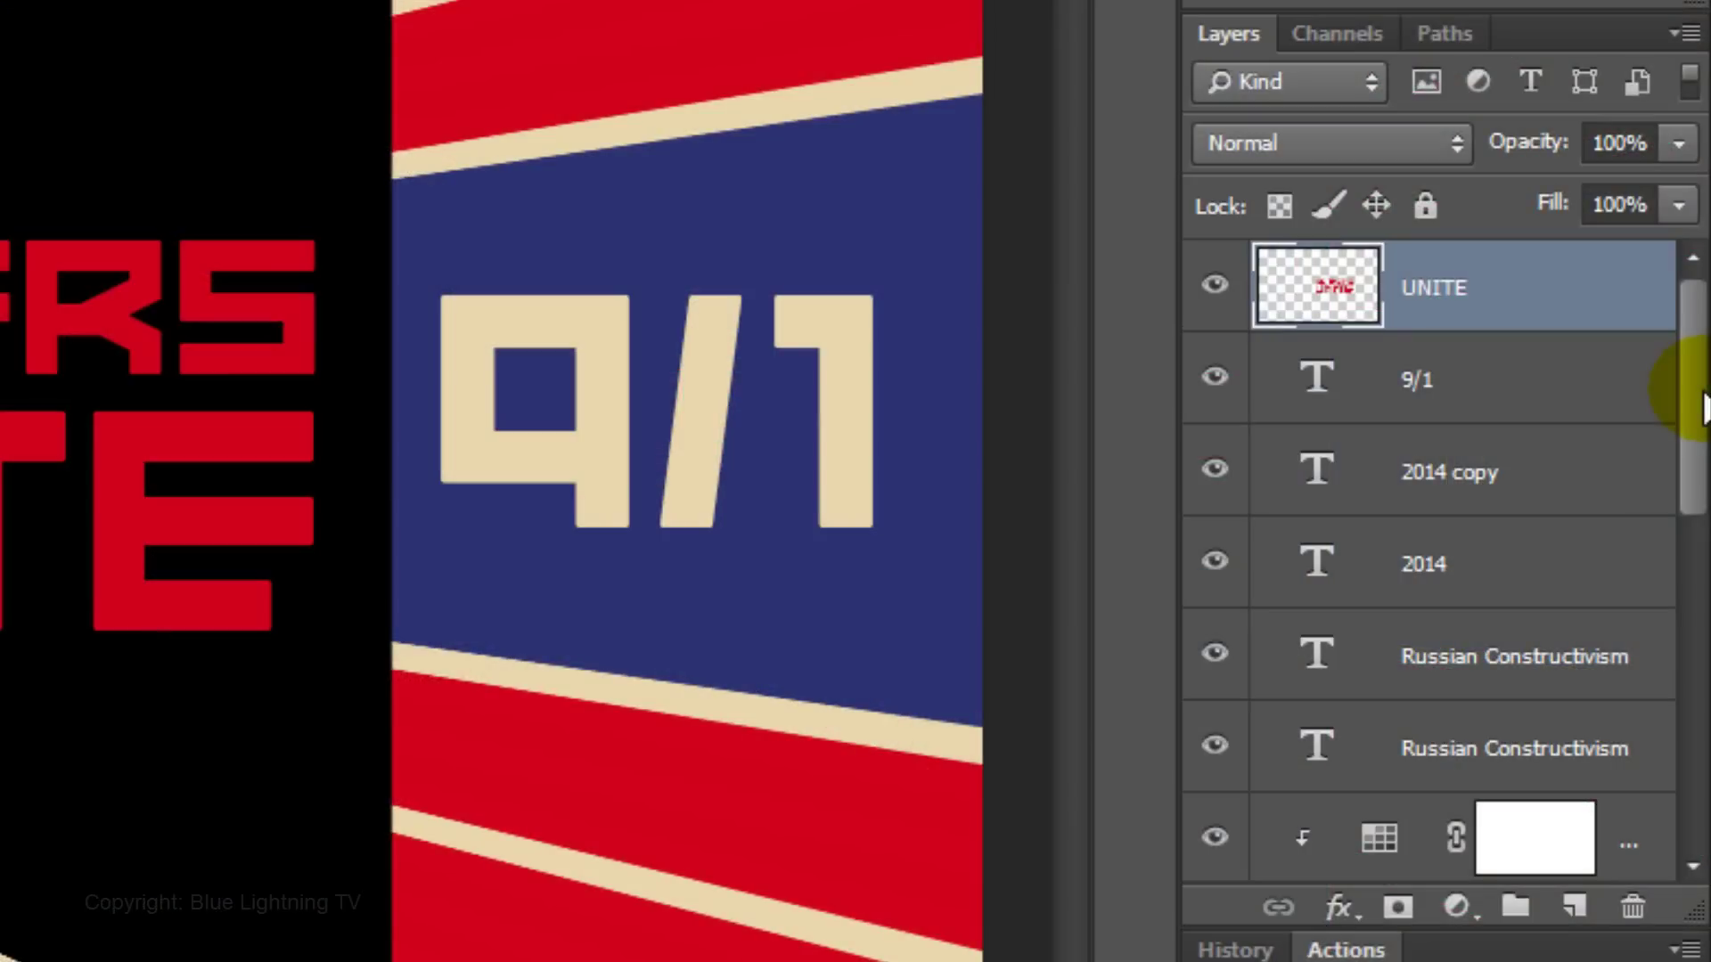
Place a horizontal guide through the vertical center of the poster, using Layer 3's transform center as reference
left_click_drag(1684, 383, 1681, 588)
left_click(1368, 784)
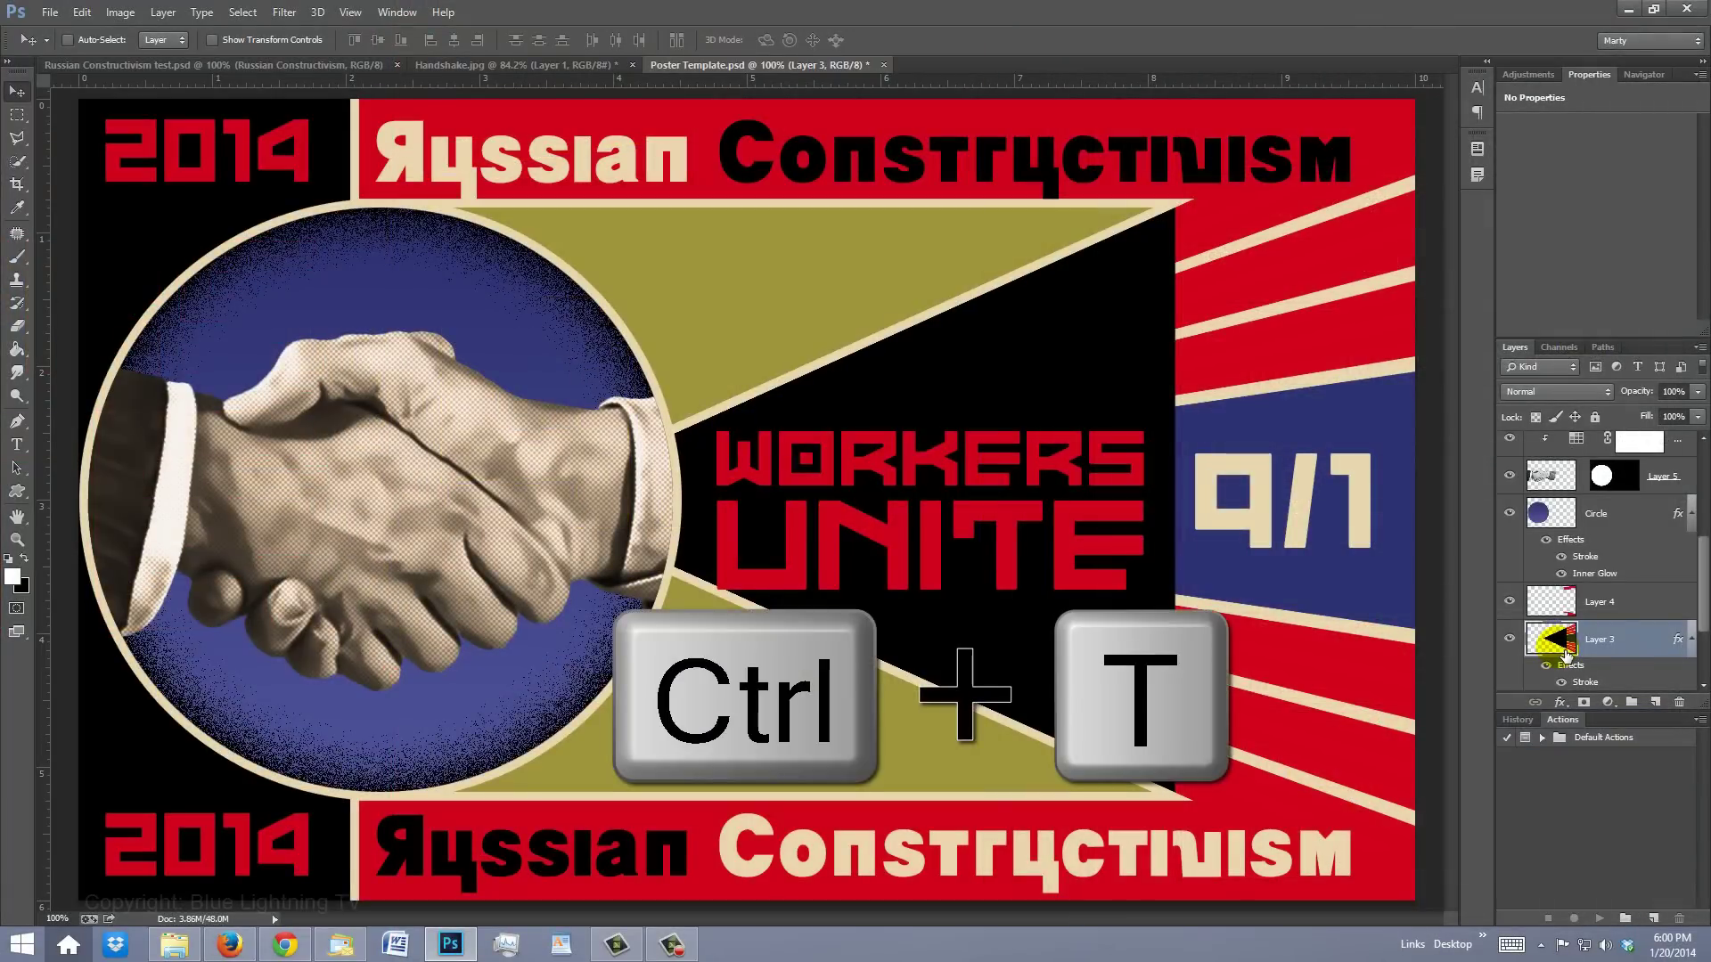
key("ctrl+t")
left_click(1013, 85)
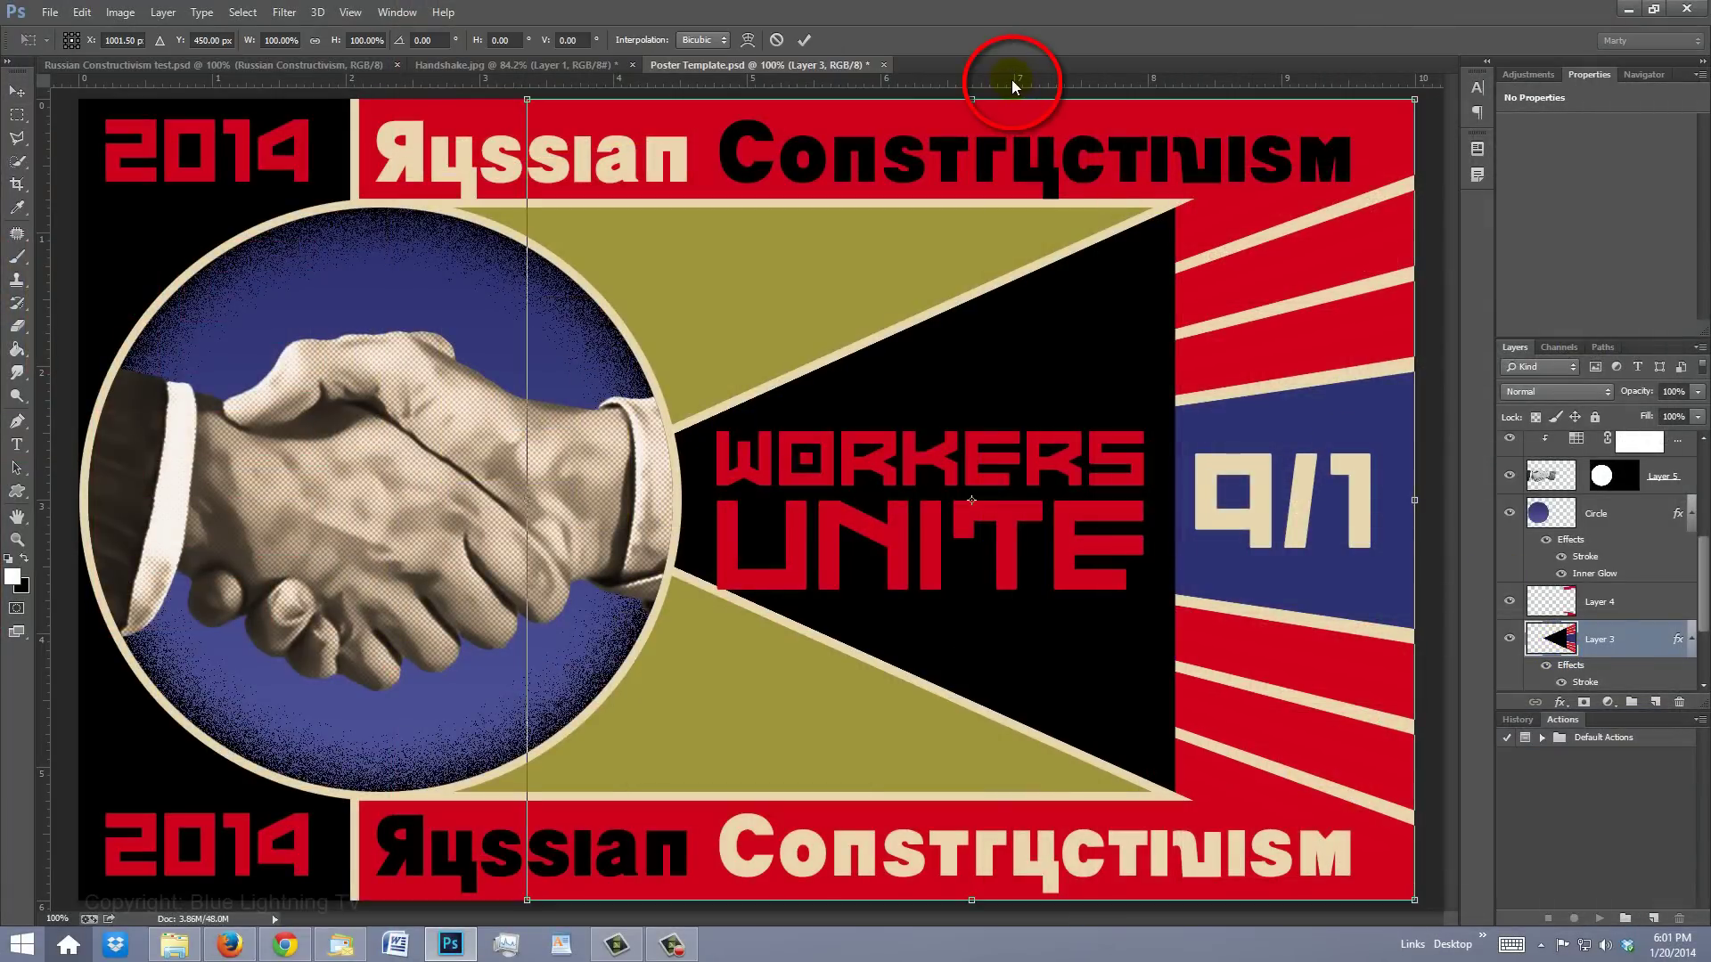
left_click_drag(1013, 86, 1045, 504)
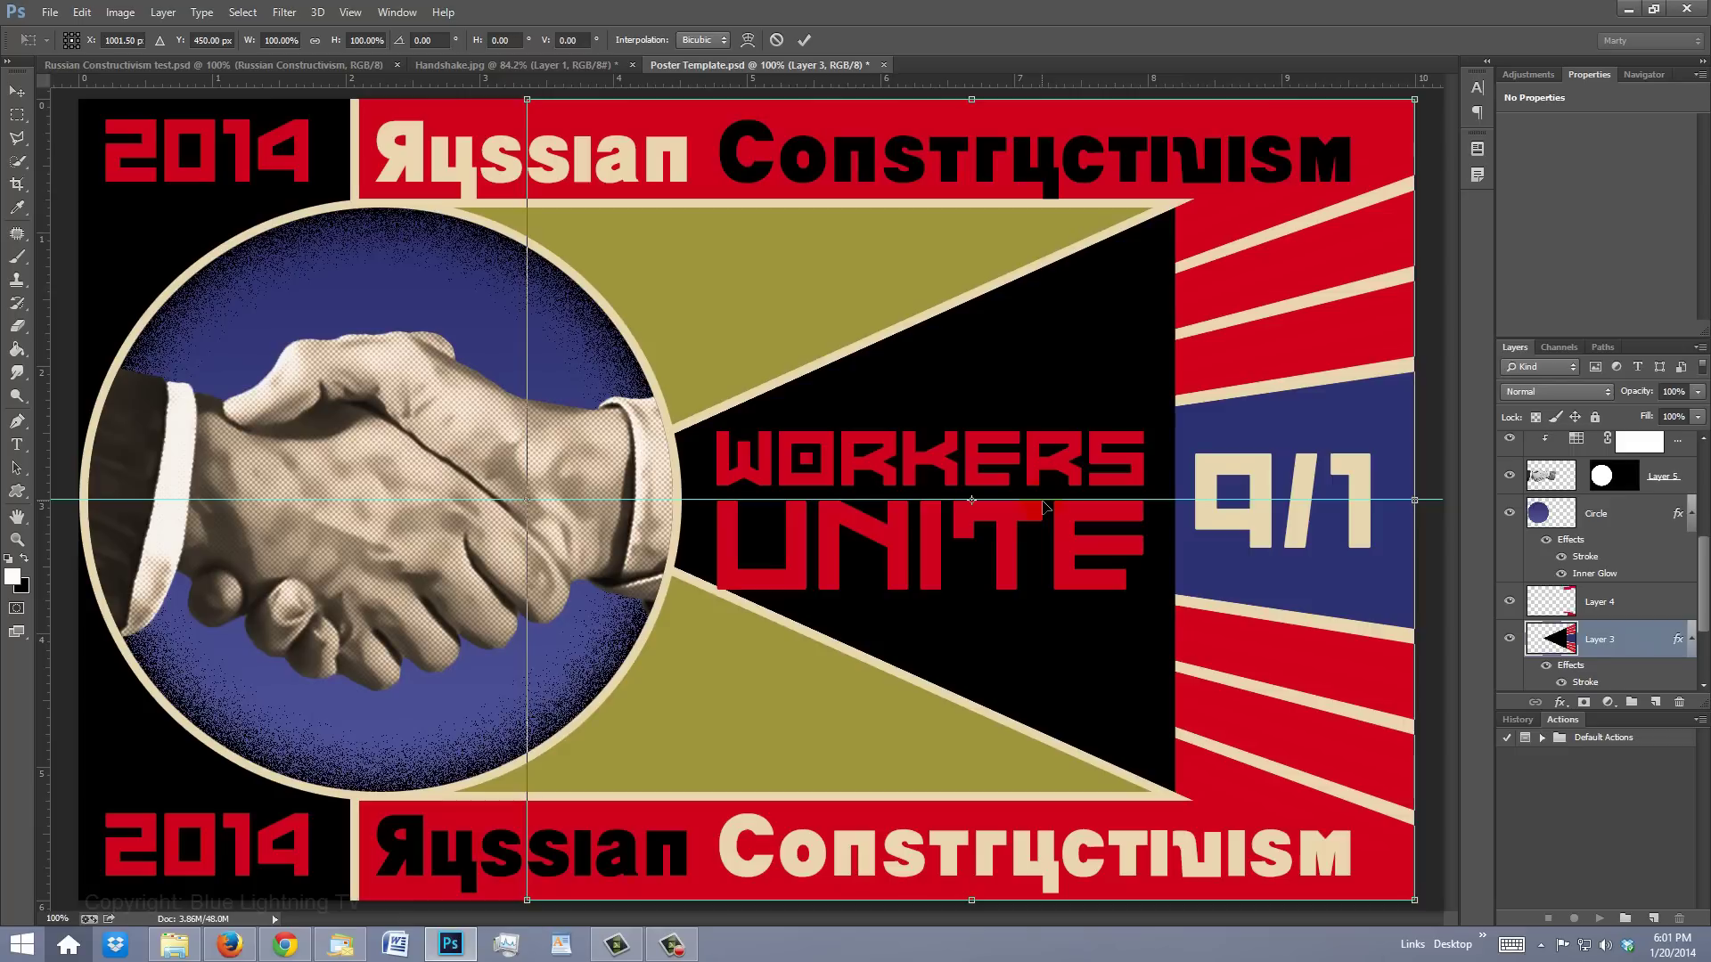
key("Return")
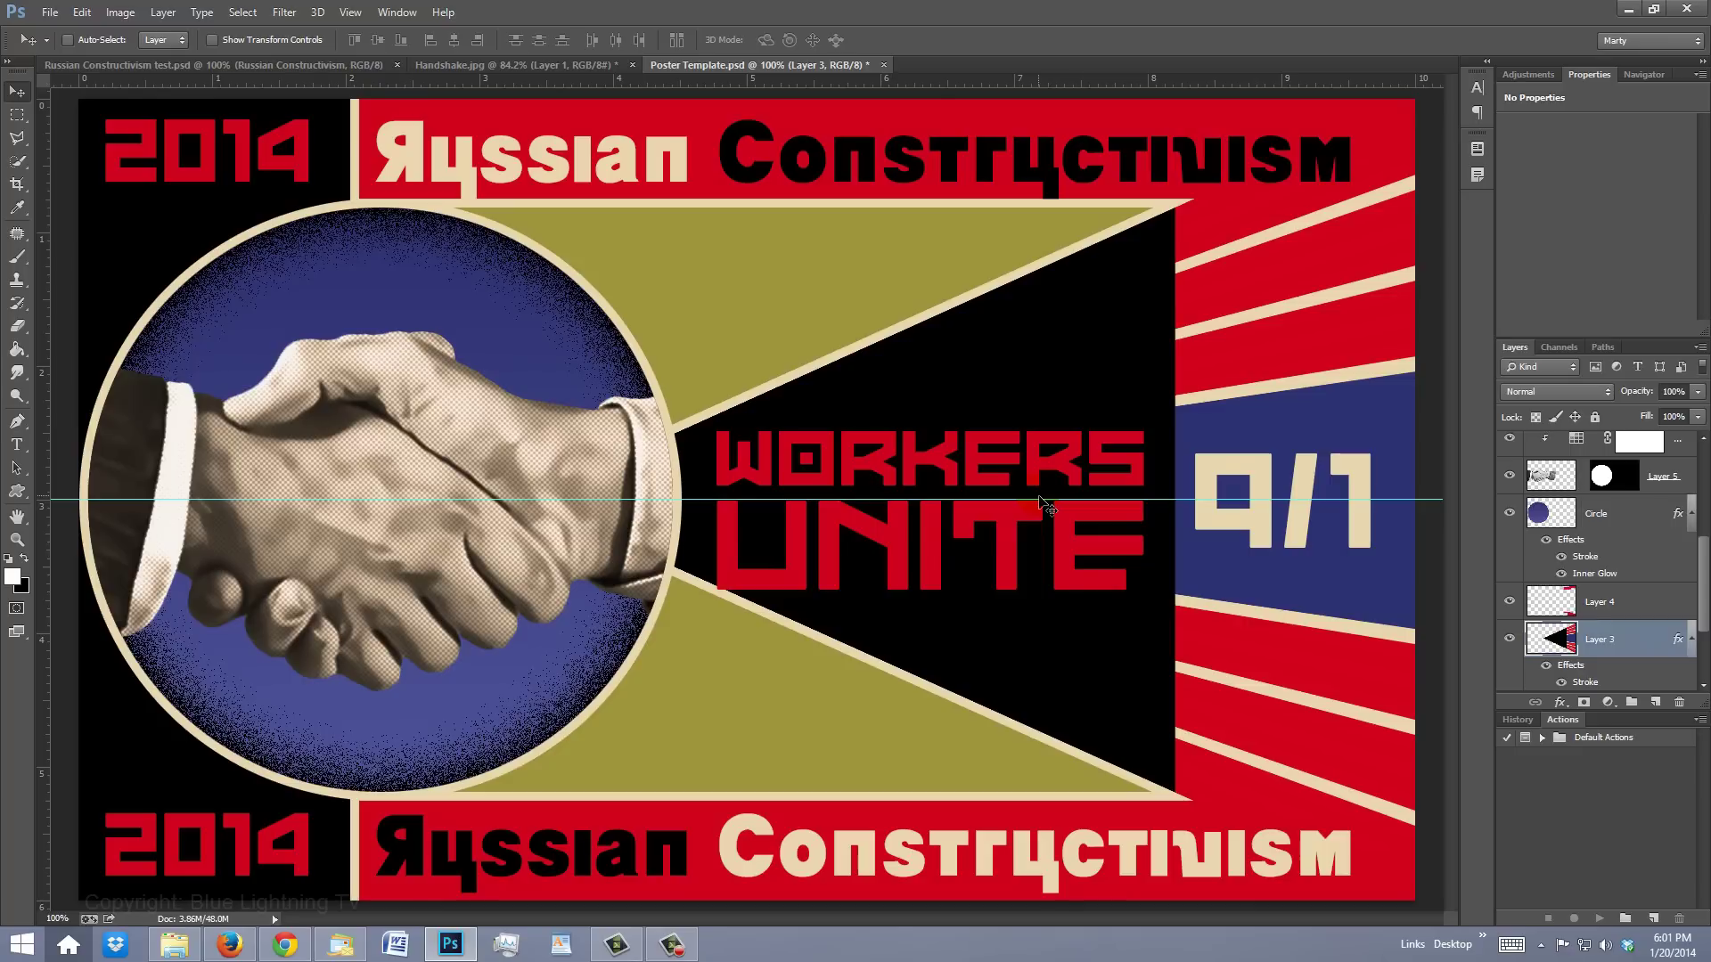
key("ctrl+h")
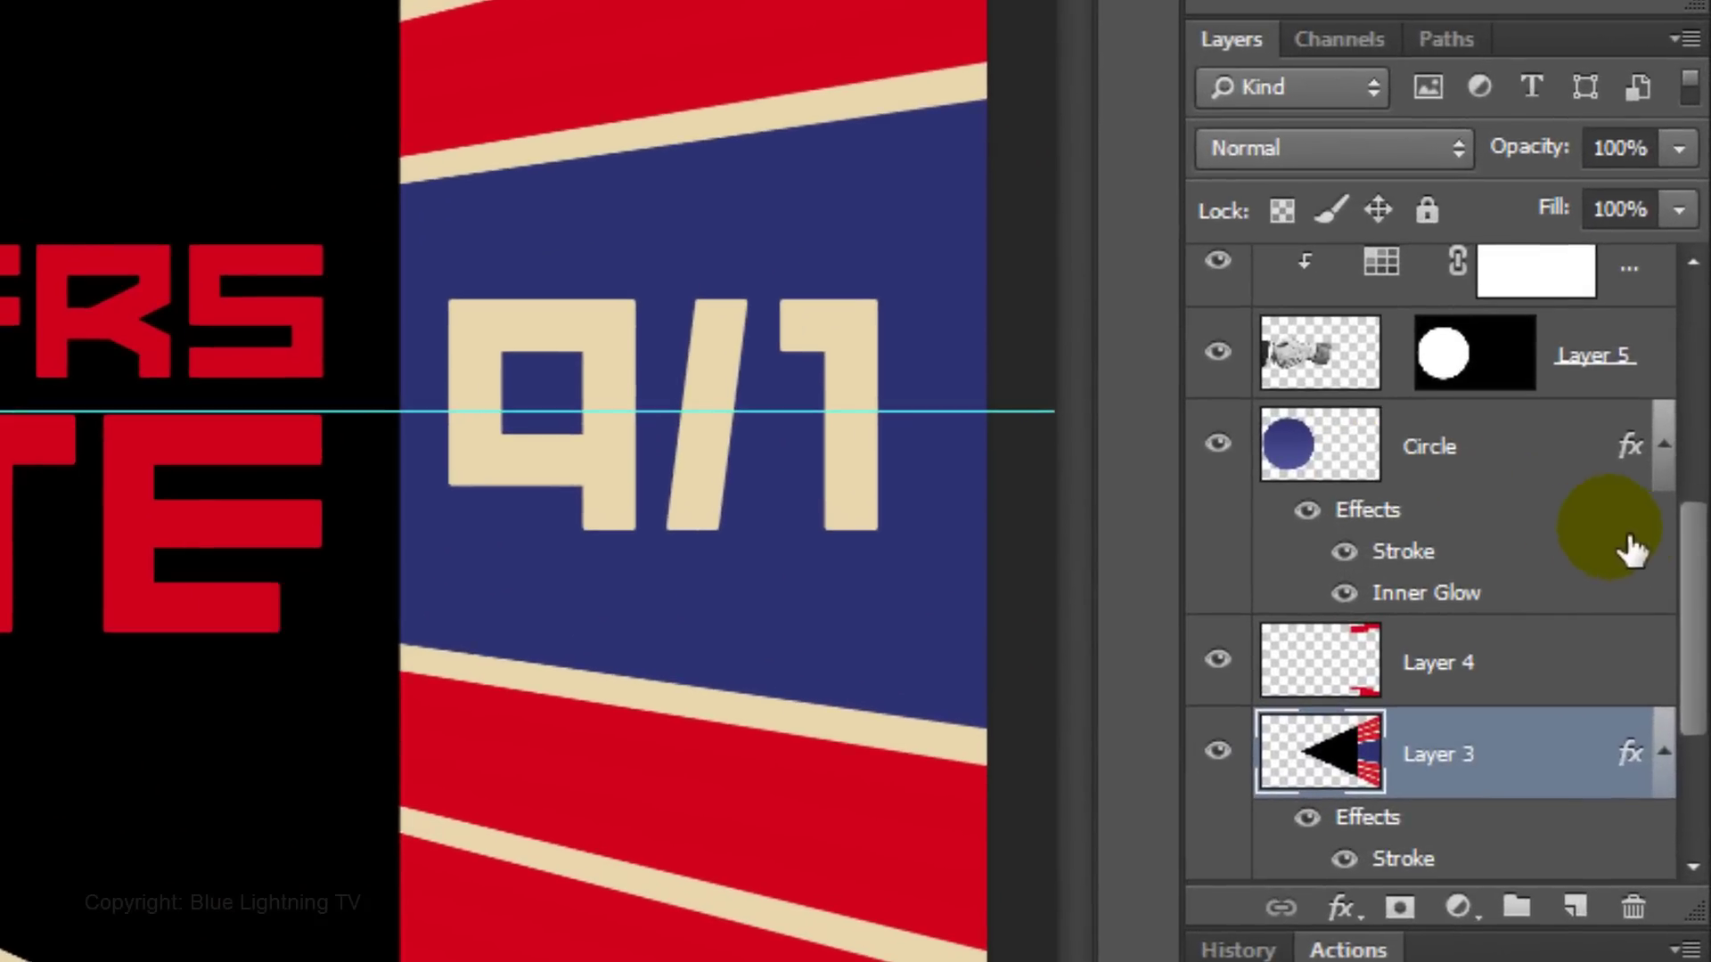
Free-transform the merged "UNITE" layer and move its center onto the guide at X 962 px, Y 450 px
left_click_drag(1684, 553, 1684, 259)
left_click(1328, 299)
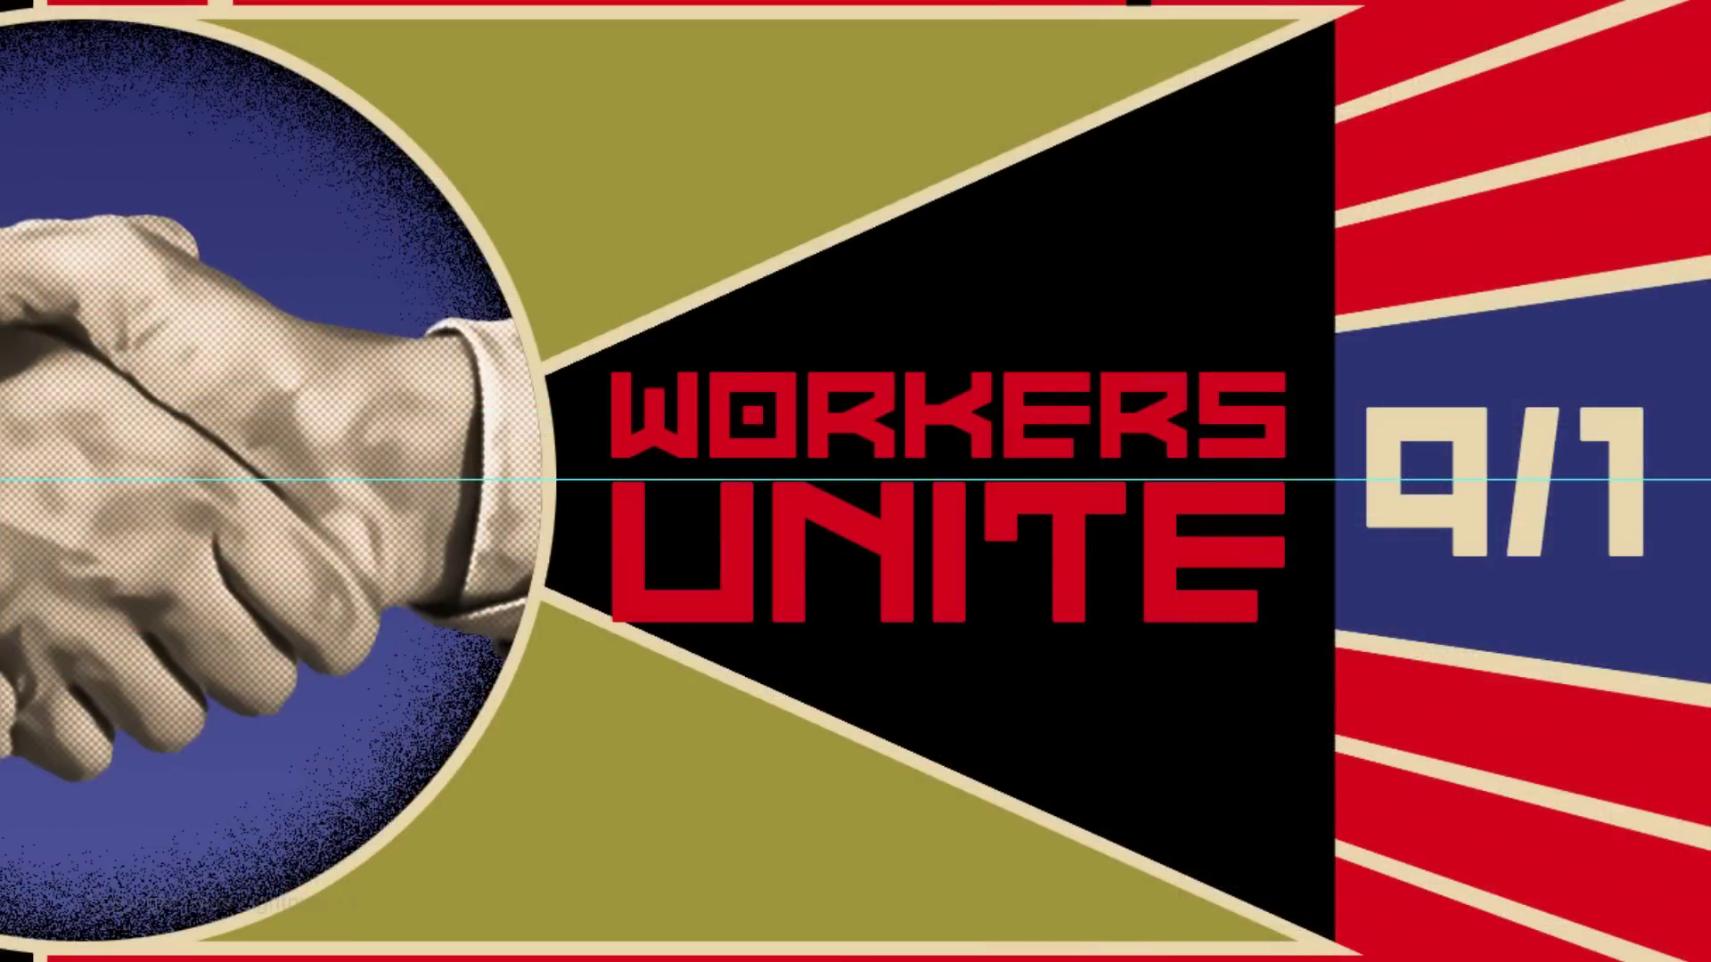
key("ctrl+t")
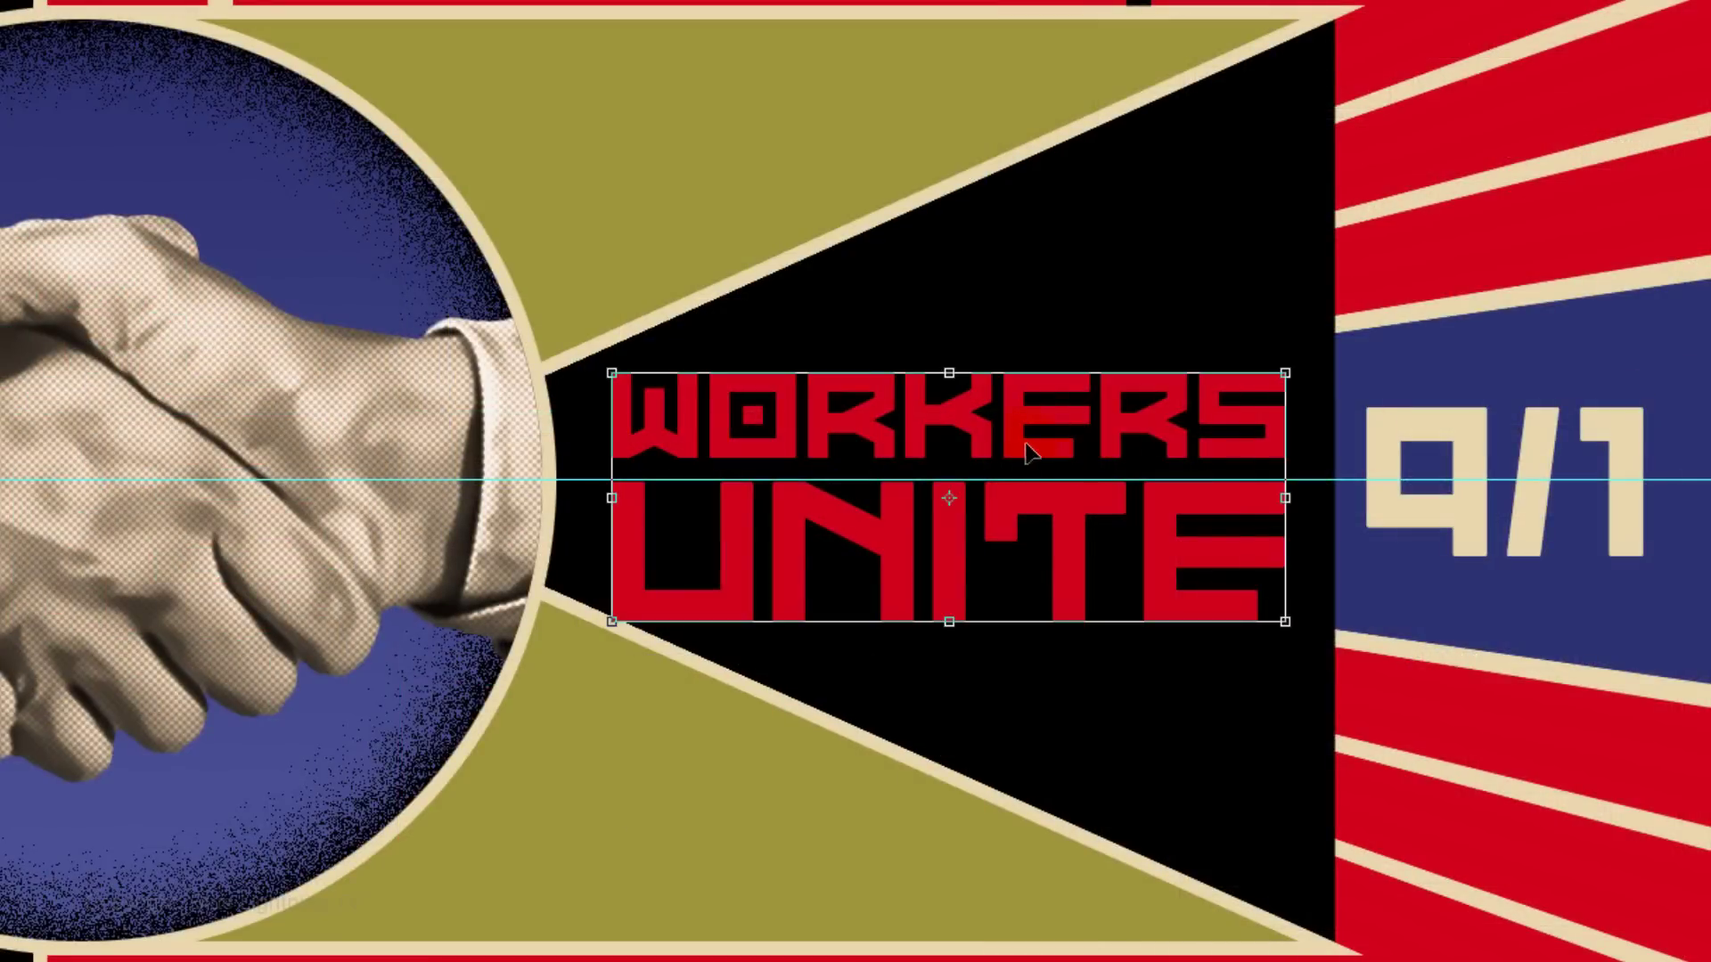
mouse_move(1016, 441)
left_mouse_down()
mouse_move(1005, 430)
mouse_move(1029, 427)
left_mouse_up()
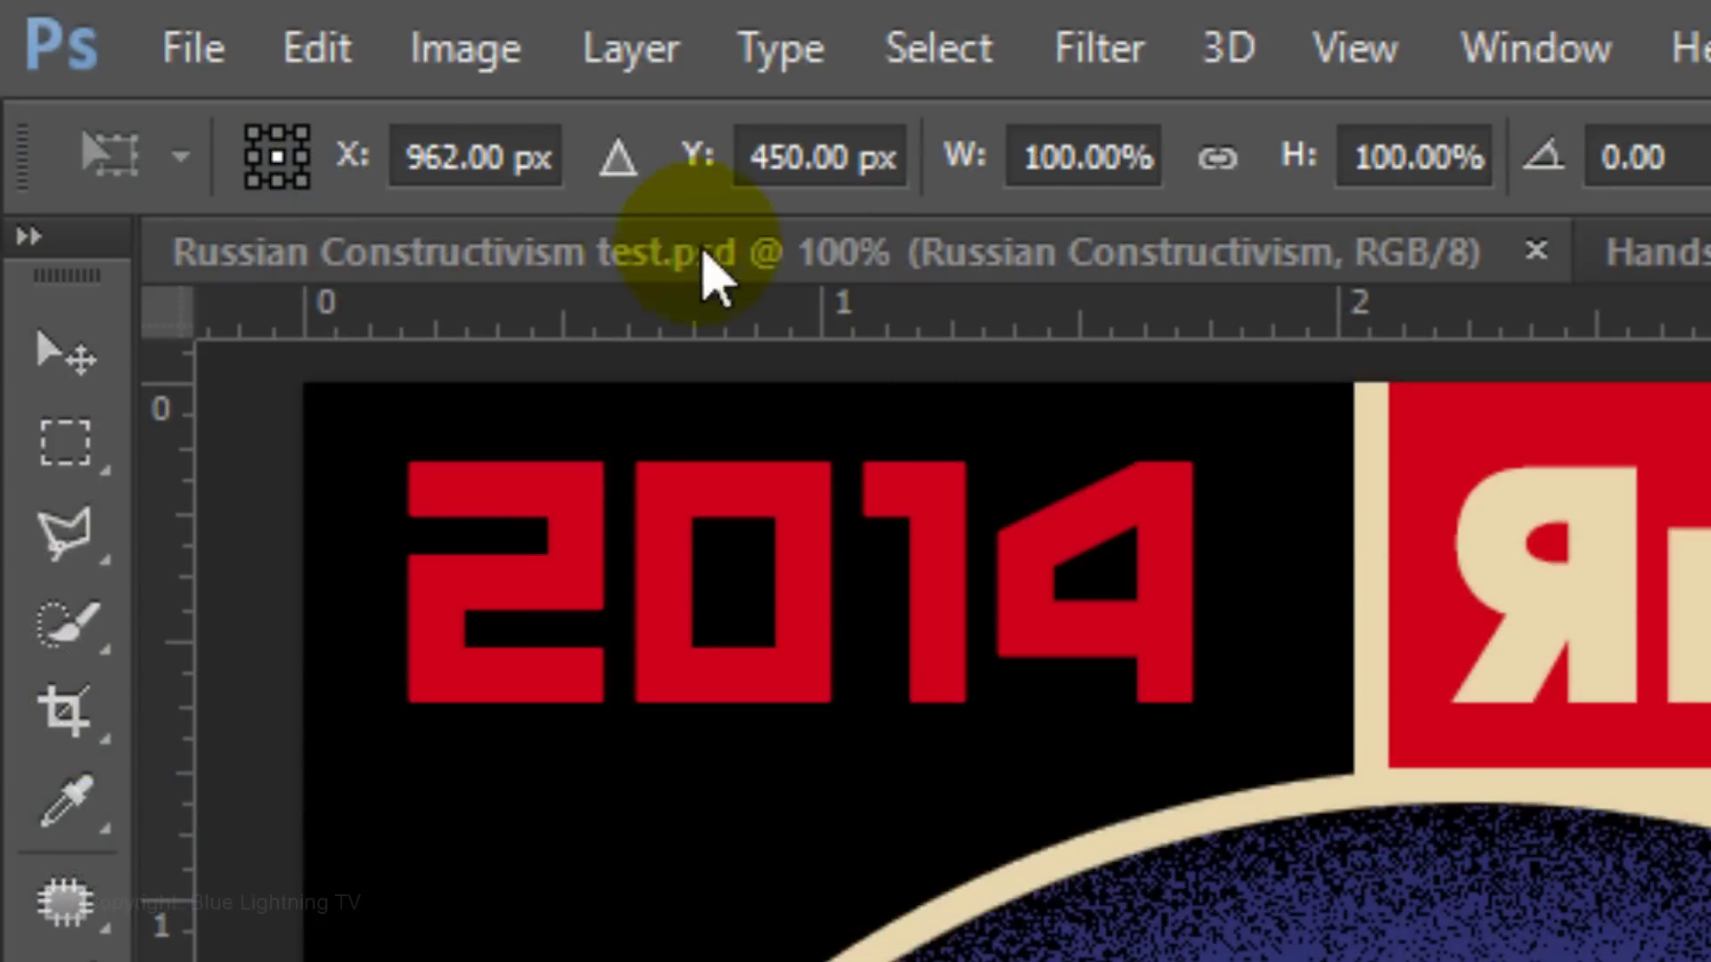
Apply a Perspective transform to the "WORKERS UNITE" lettering so it widens rightward along the black wedge, fit it inside, and hide the guide
left_click(321, 48)
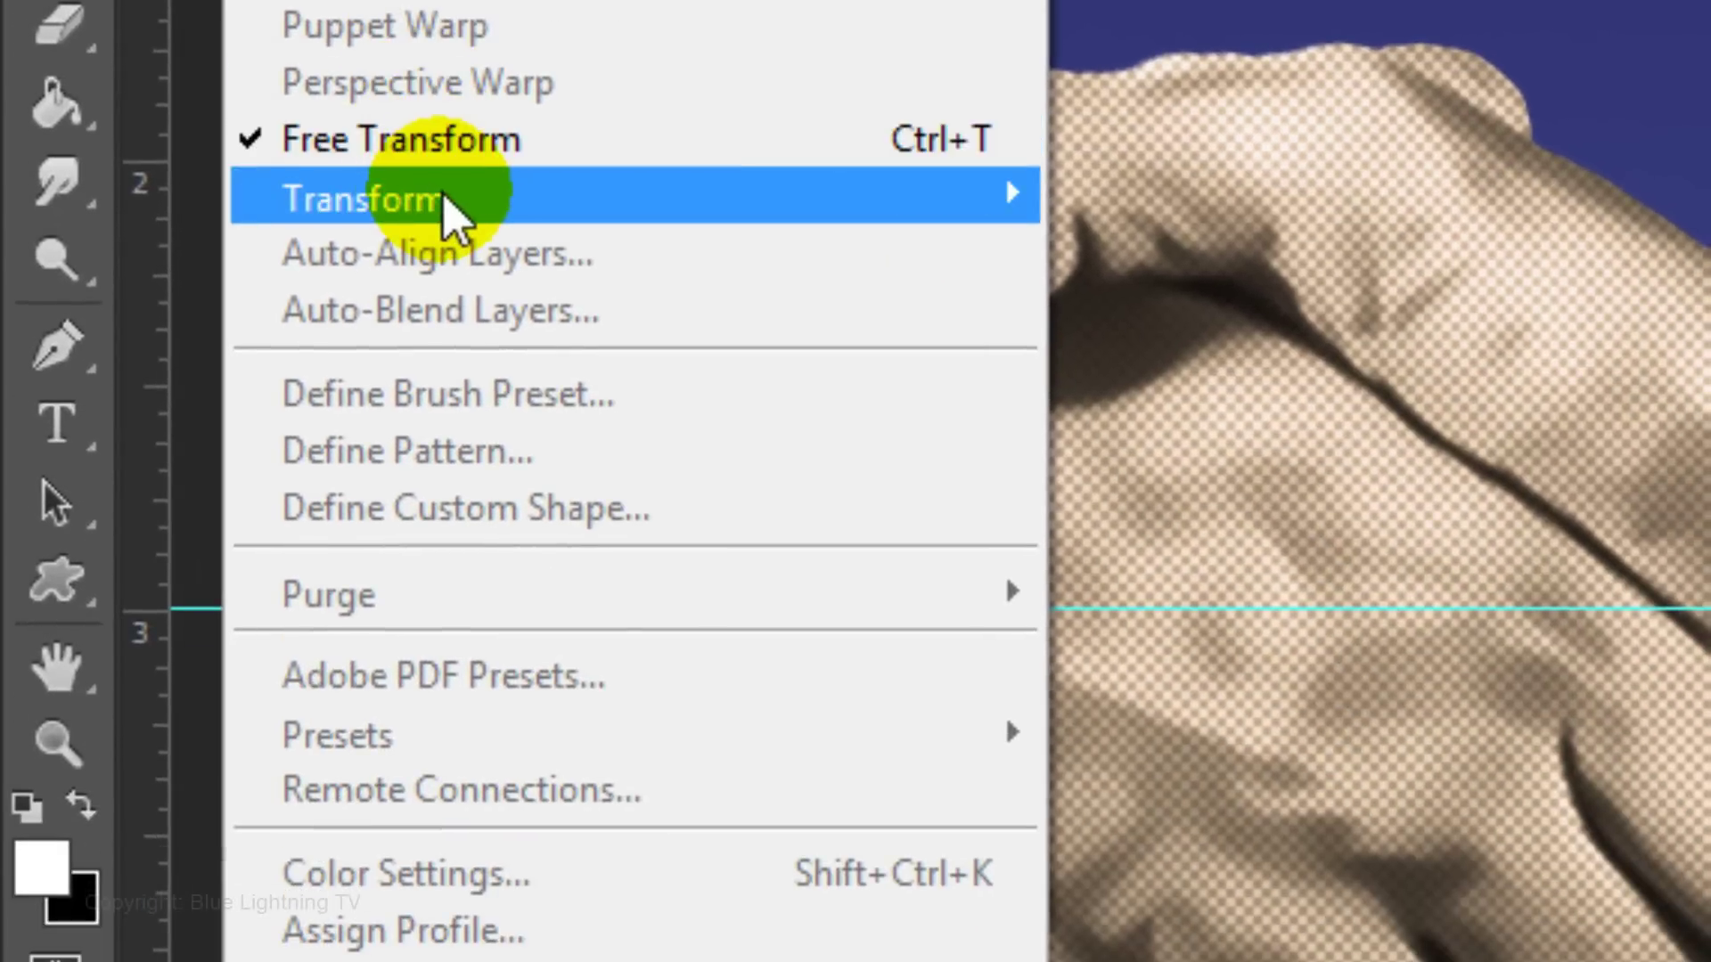
mouse_move(513, 209)
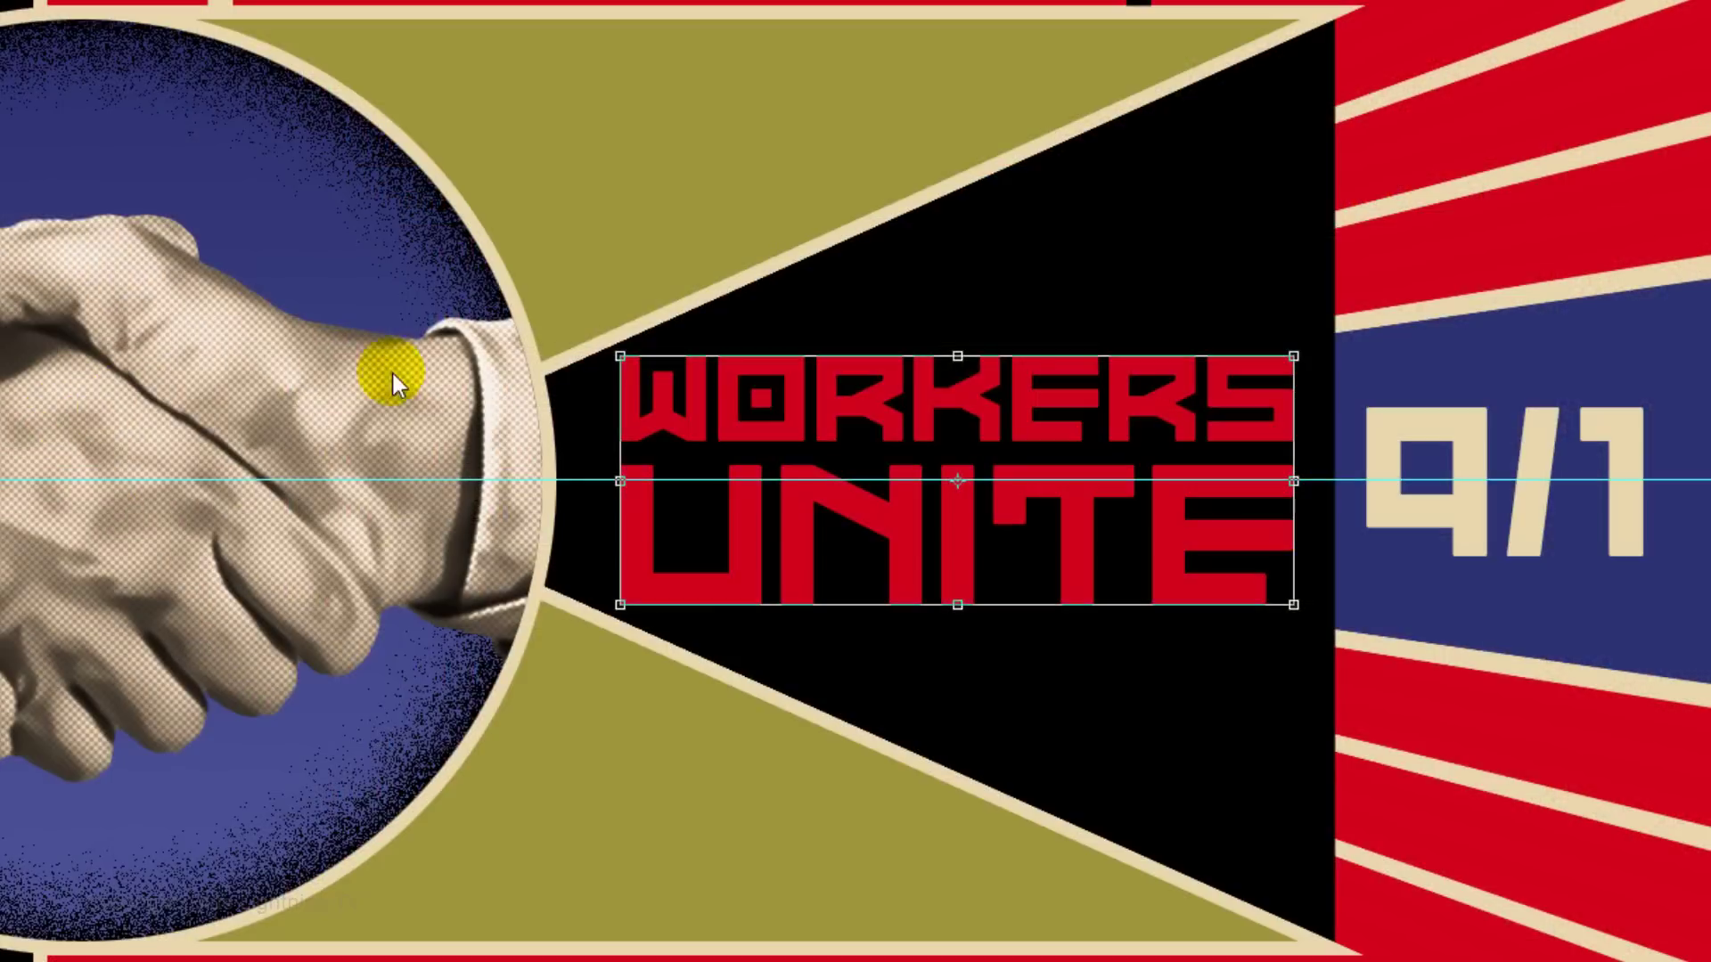
left_click(1295, 360)
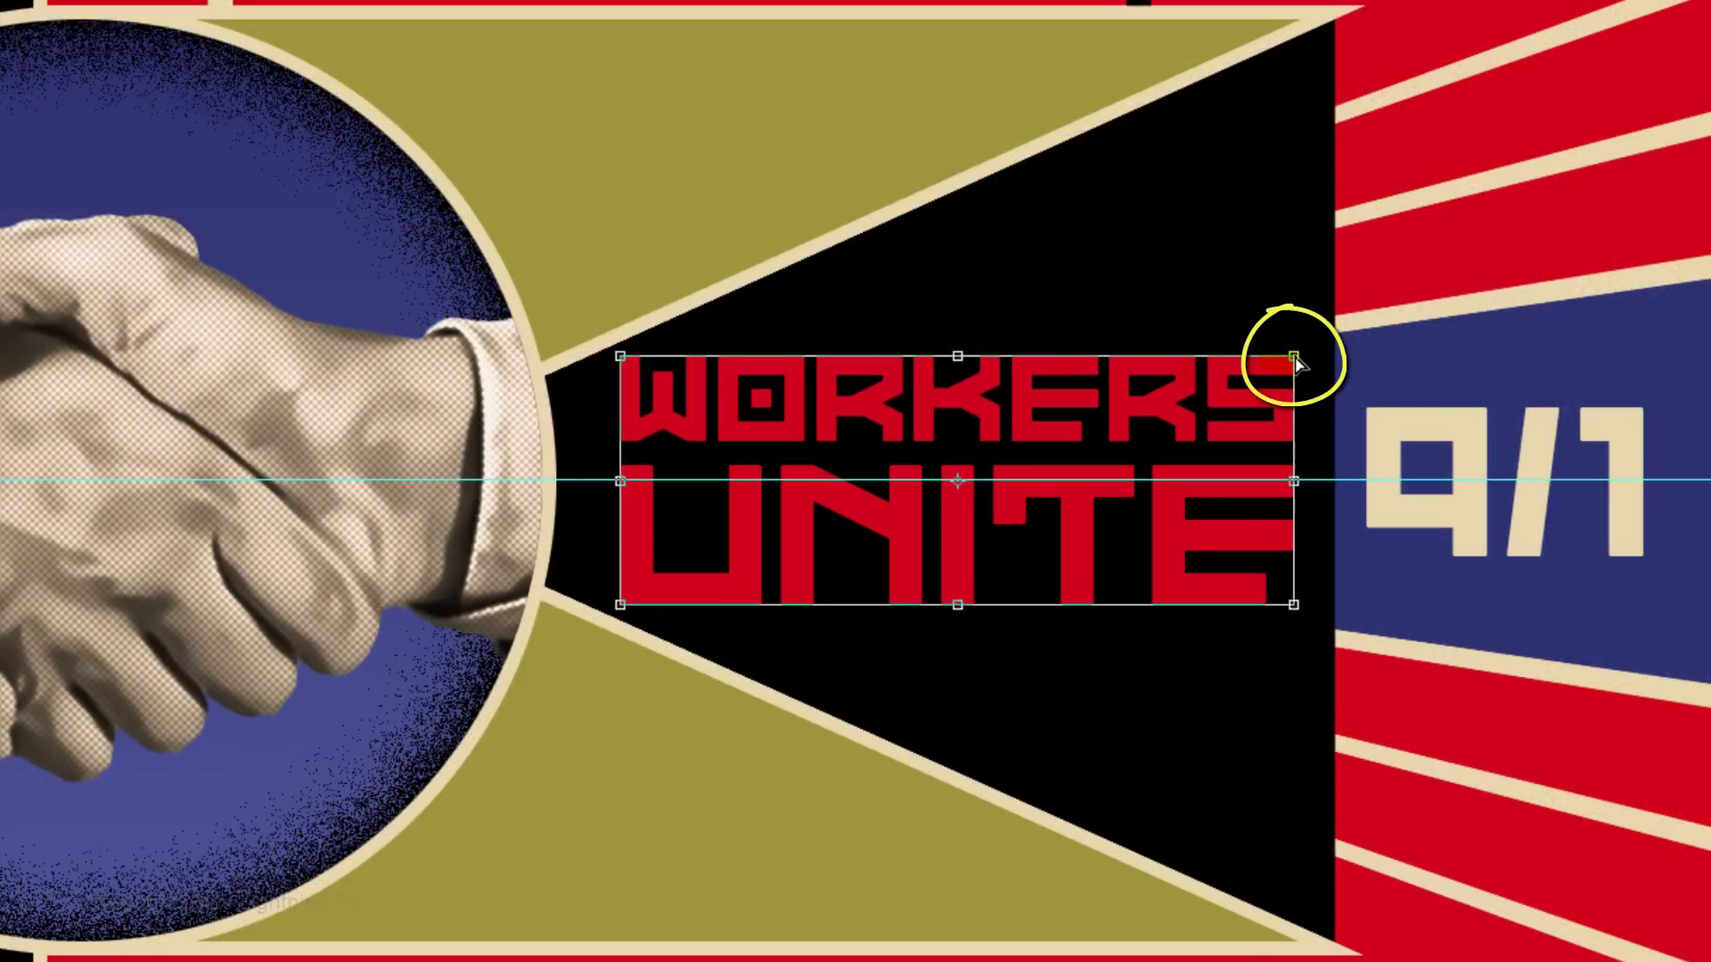
left_click_drag(1295, 360, 1269, 128)
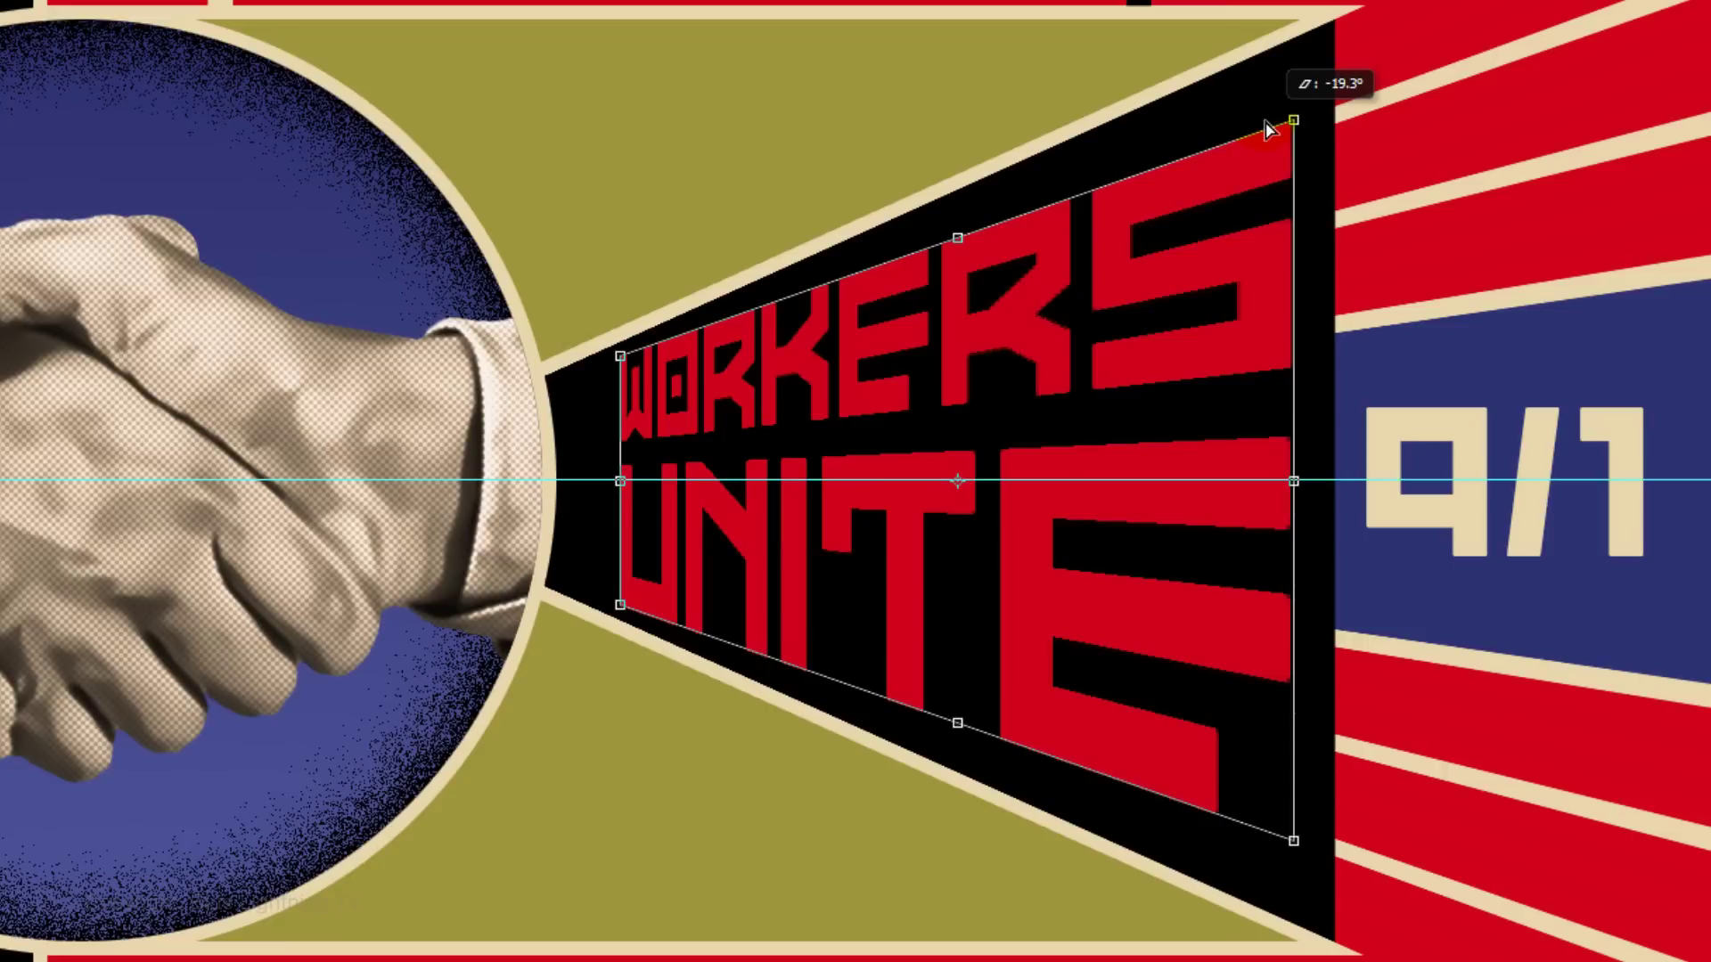
left_click(621, 358)
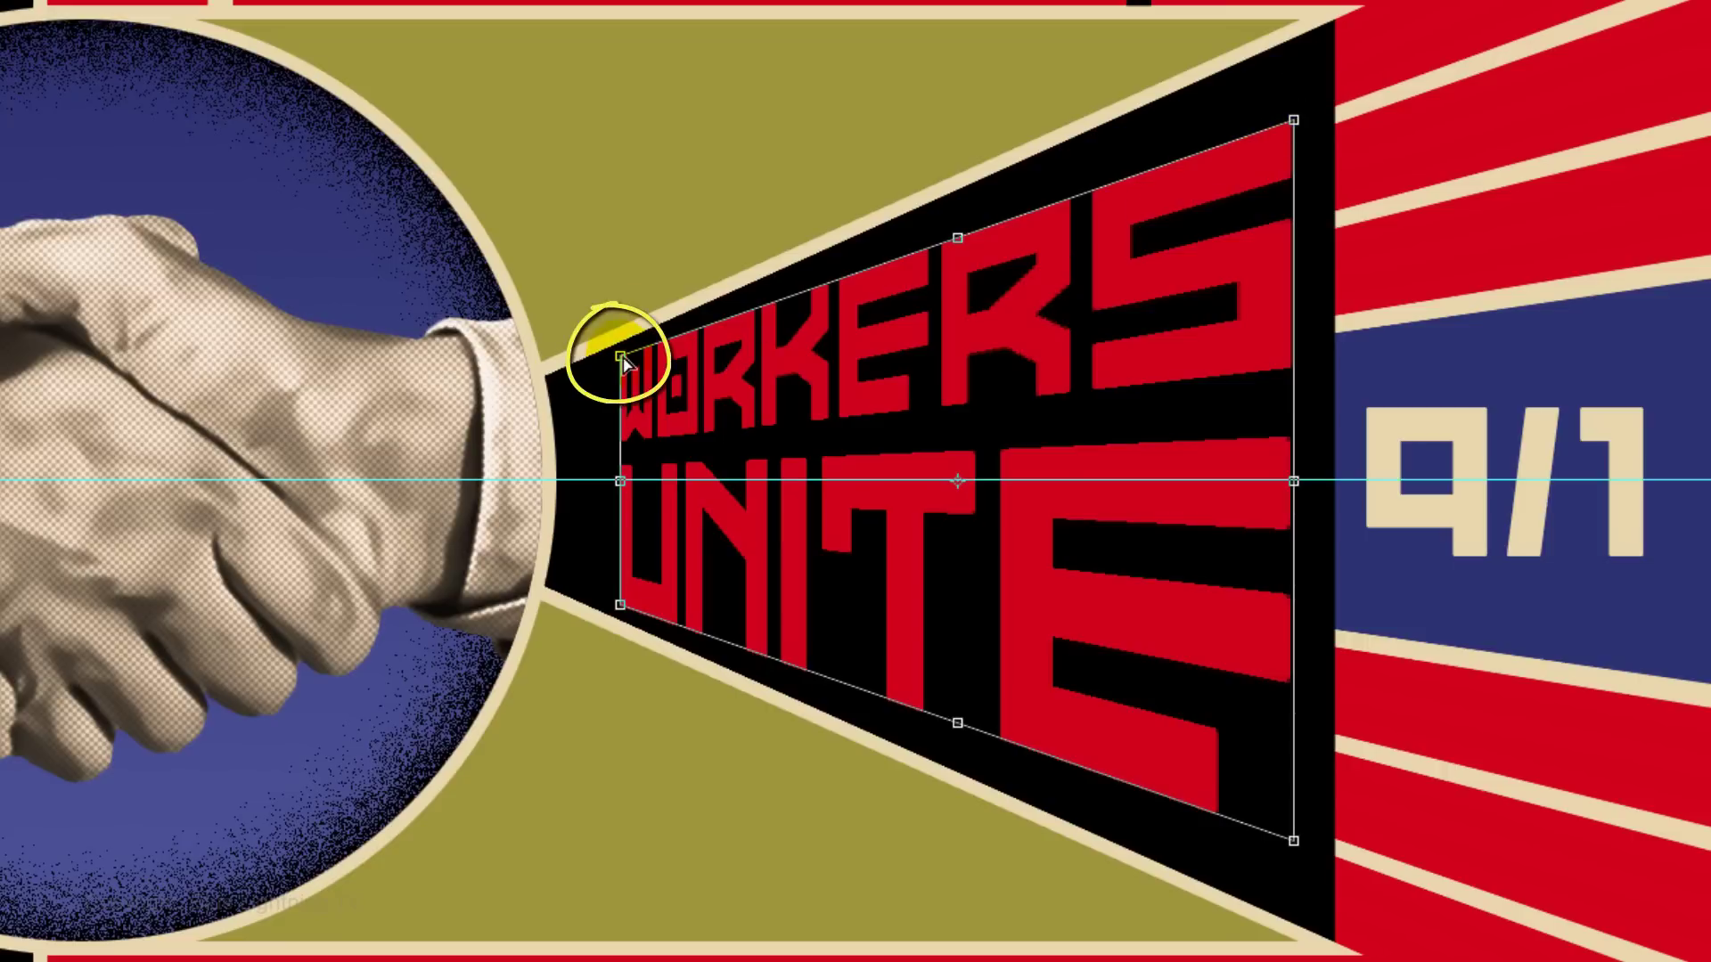
left_click_drag(624, 361, 626, 370)
left_click_drag(726, 405, 720, 403)
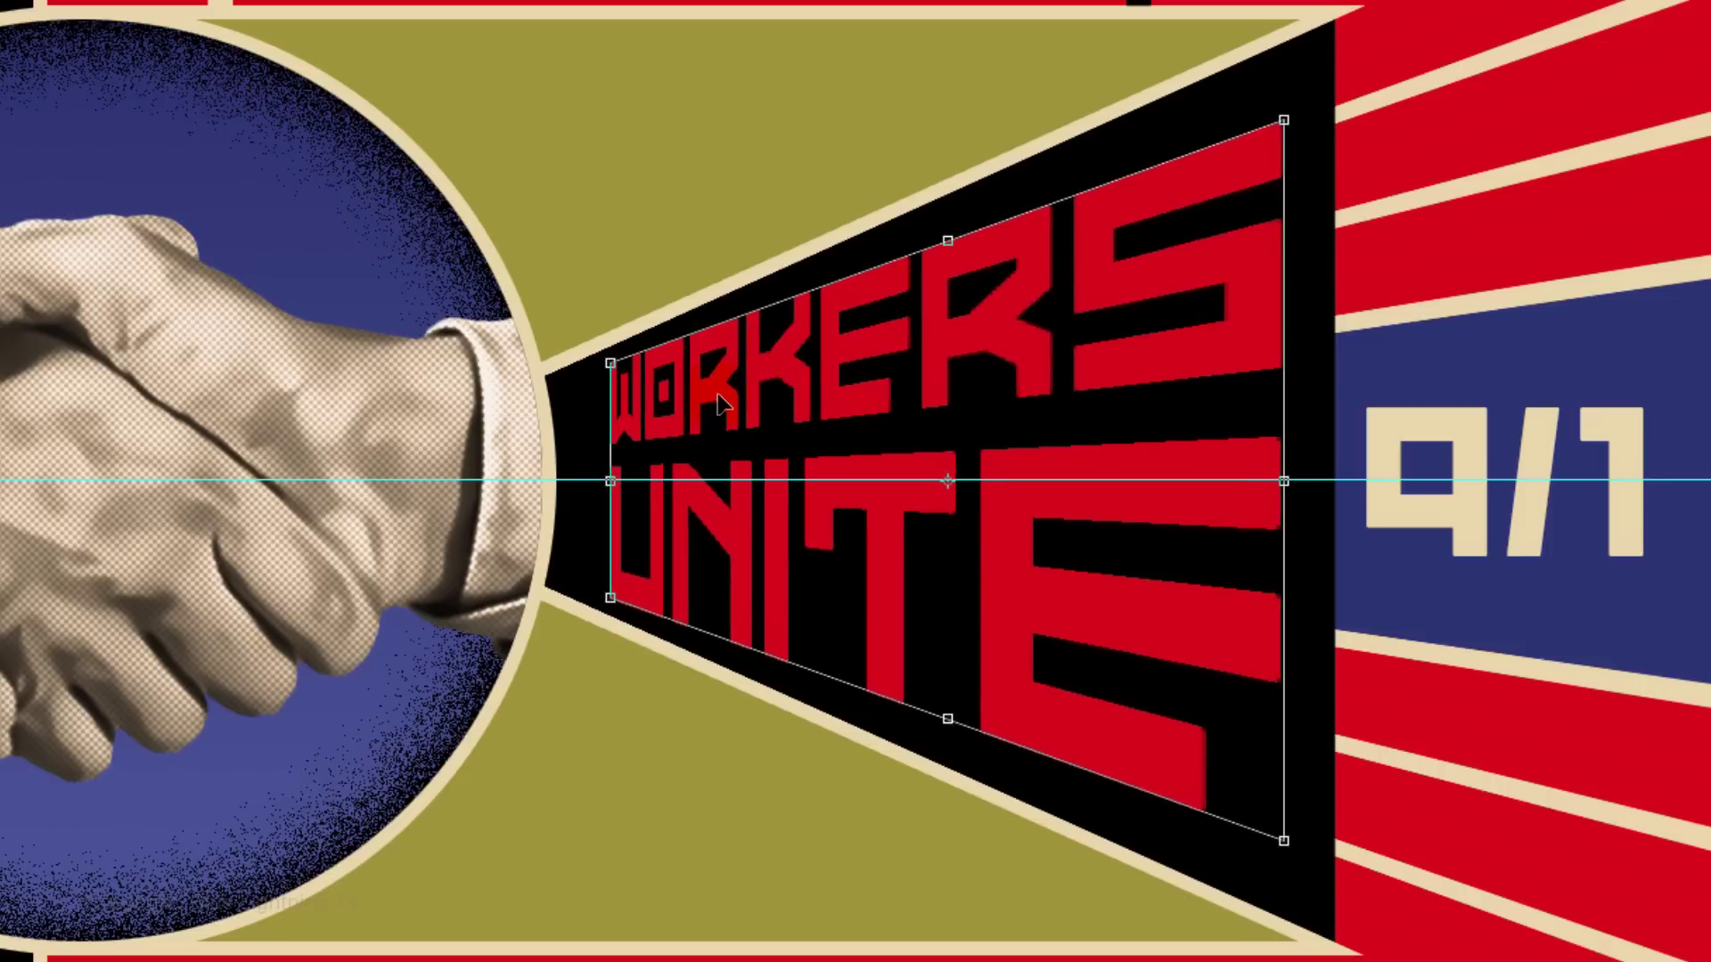
key("Return")
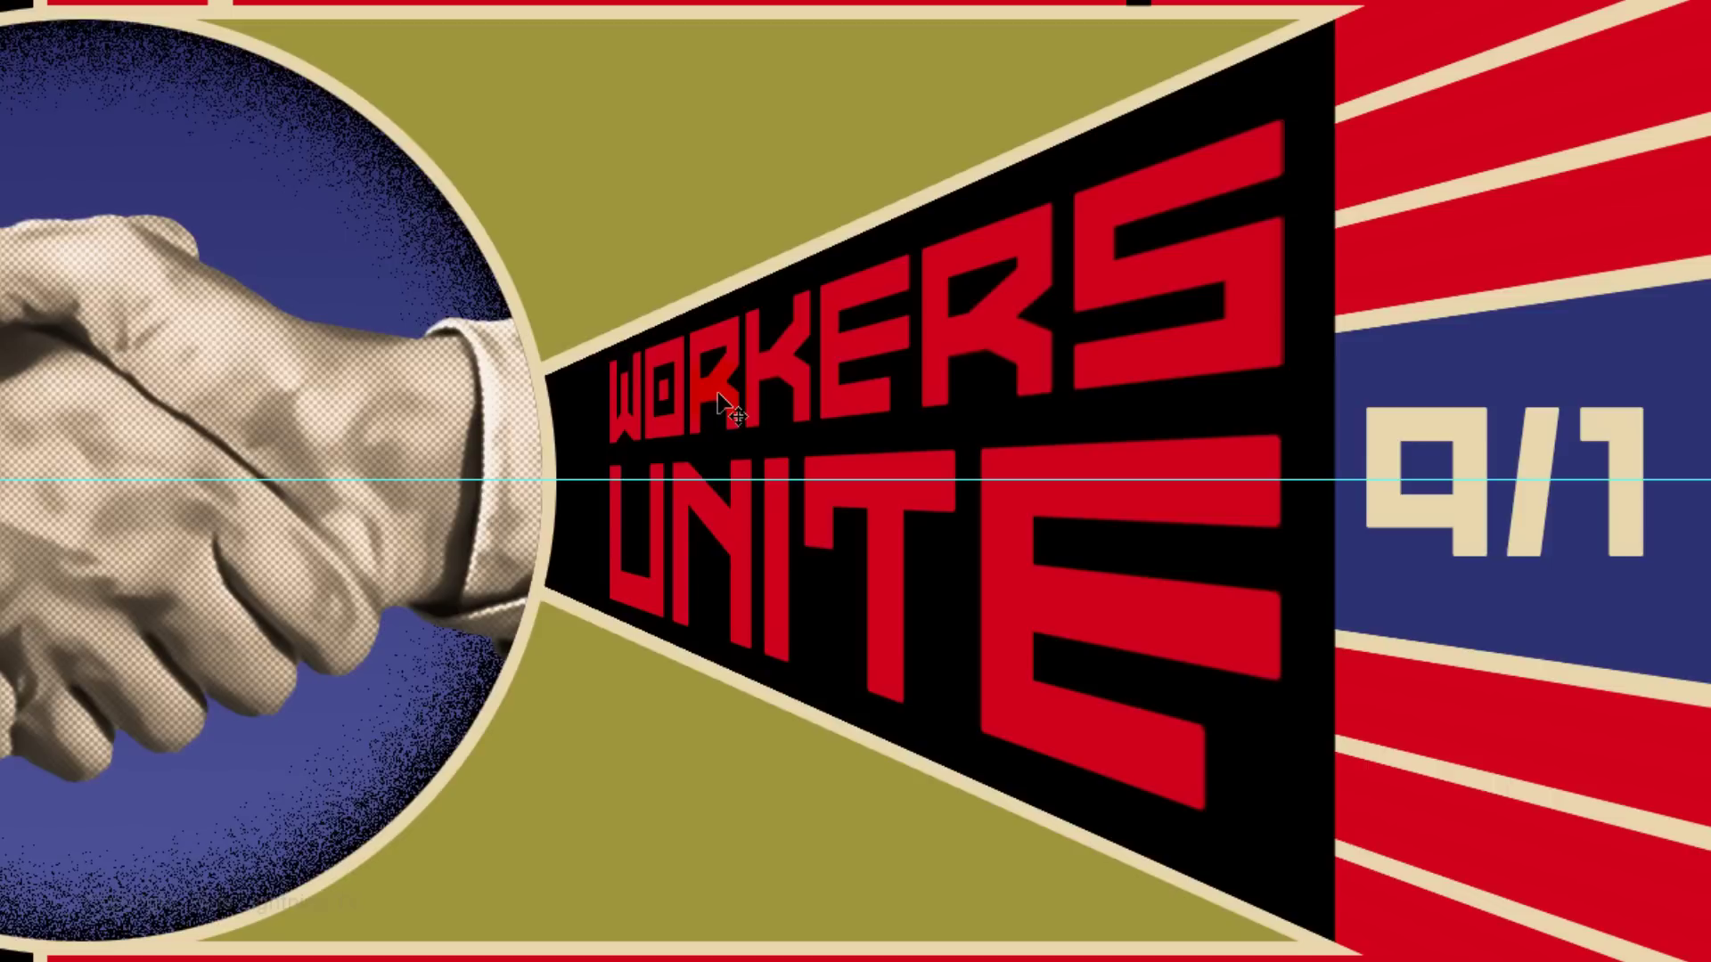
key("ctrl+h")
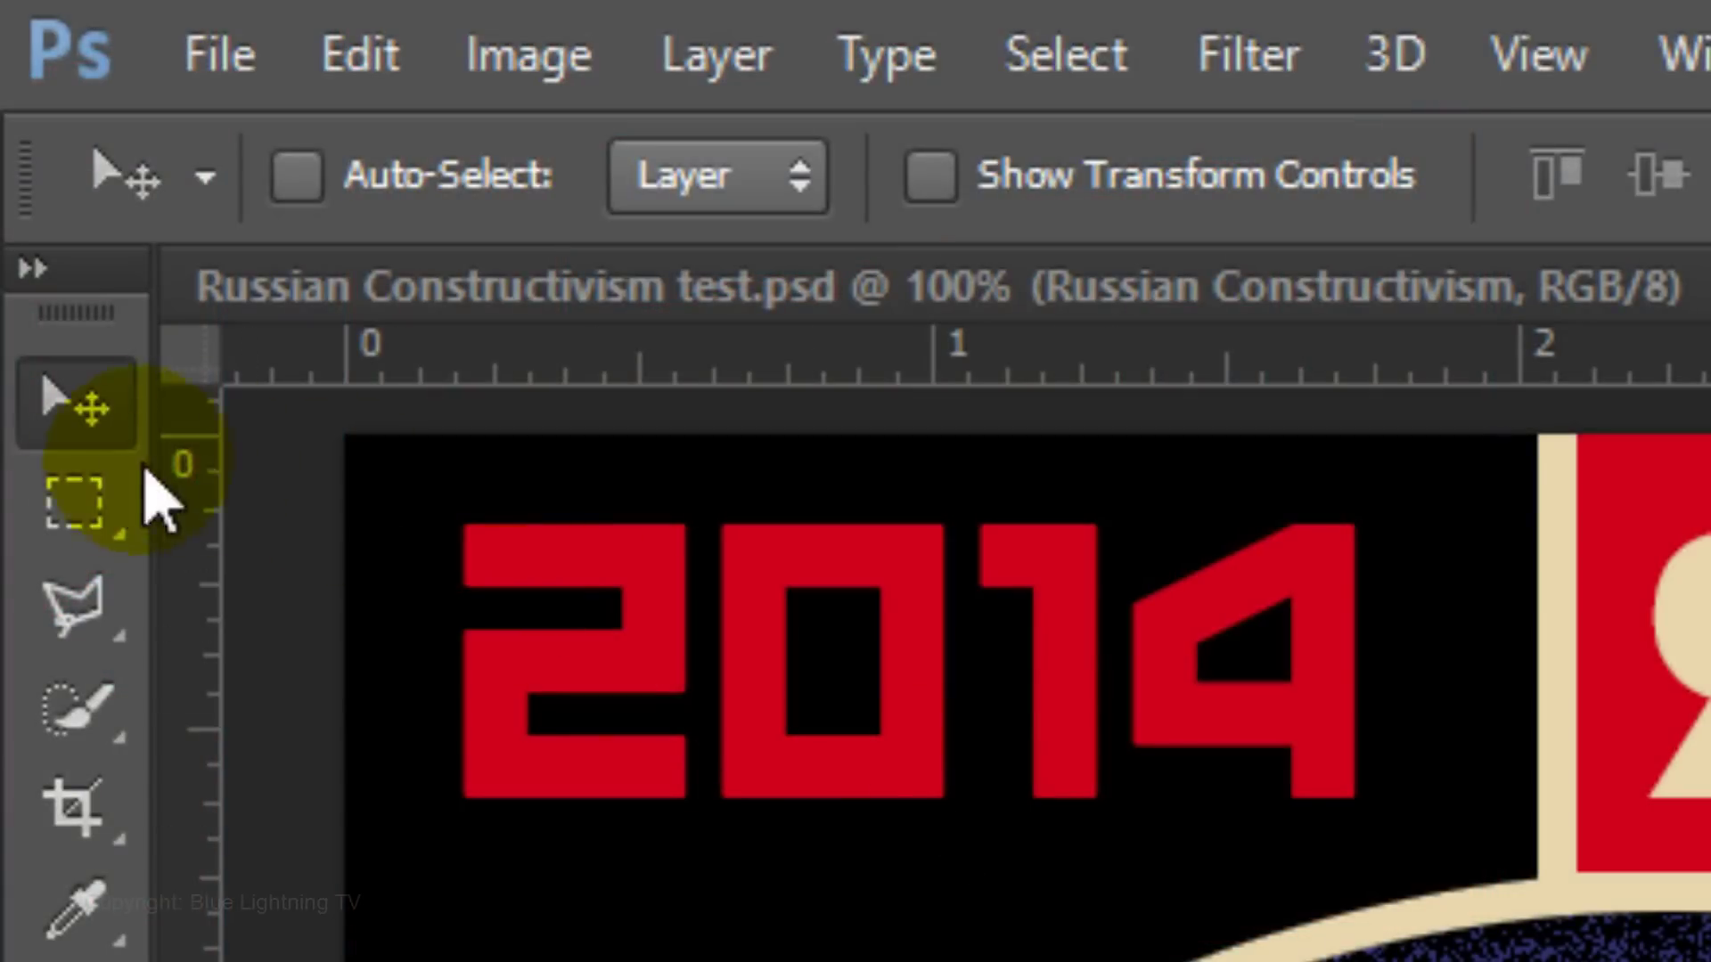
Trim the soft right edges of the S in "WORKERS" and the longer arms of the E in "UNITE" using a rectangular marquee selection
left_click(96, 517)
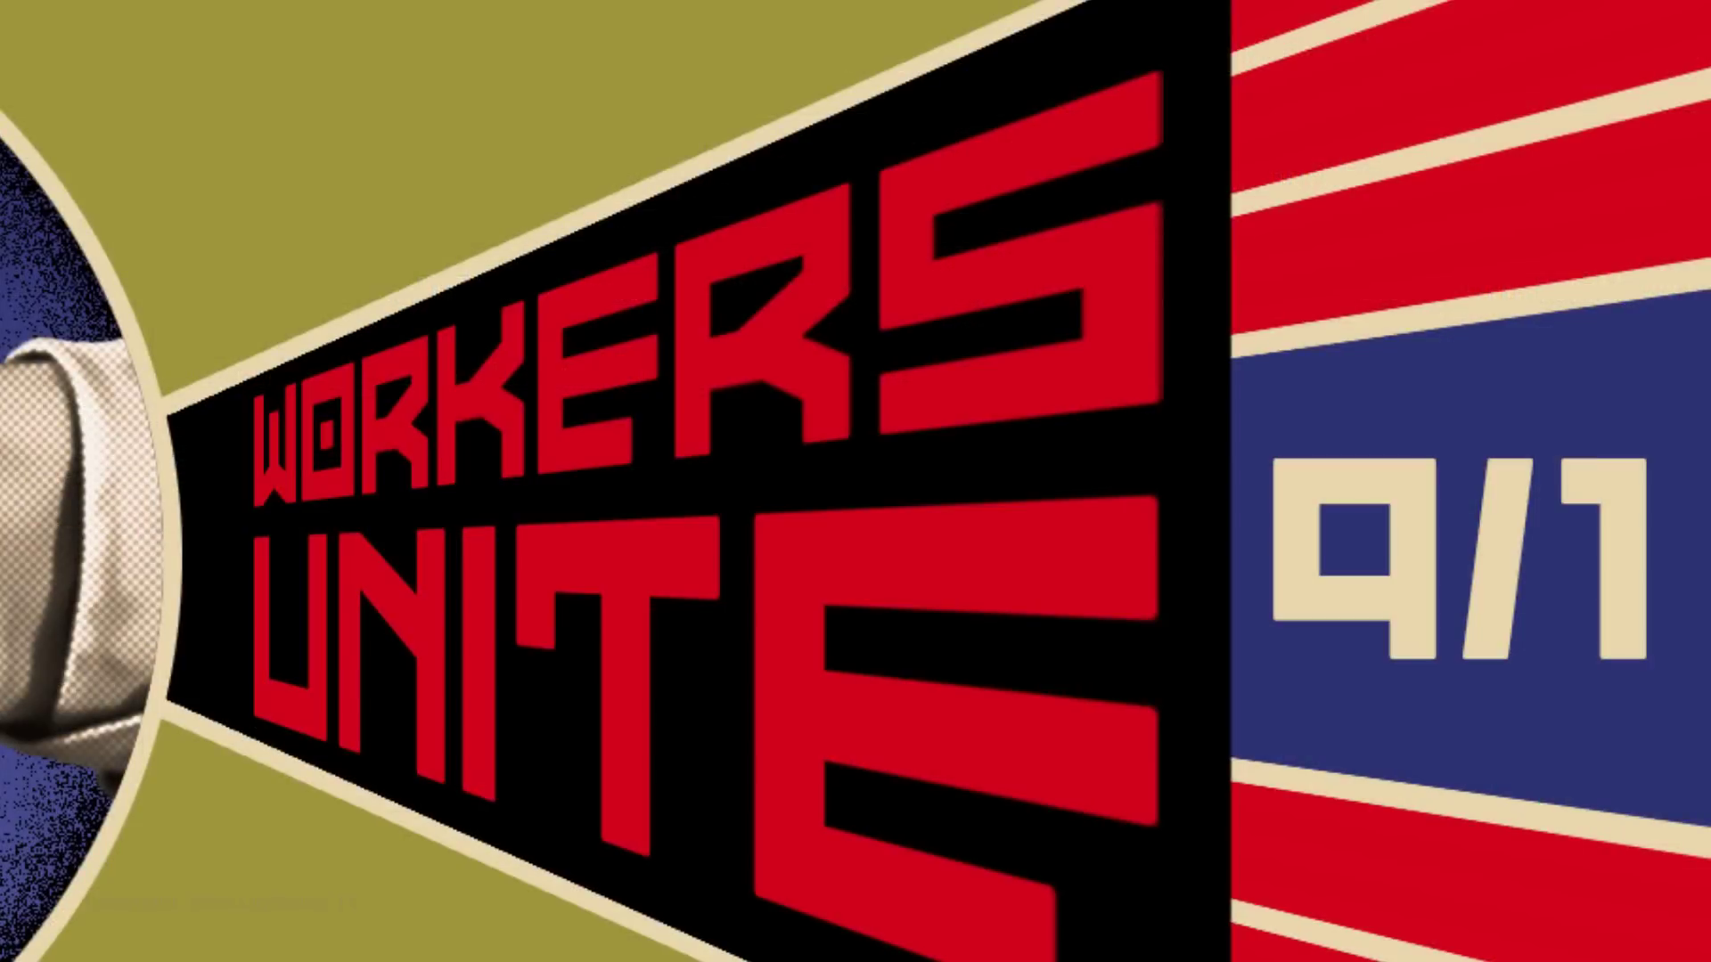
left_click_drag(1249, 39, 1168, 927)
left_click_drag(1168, 929, 1149, 928)
key("Delete")
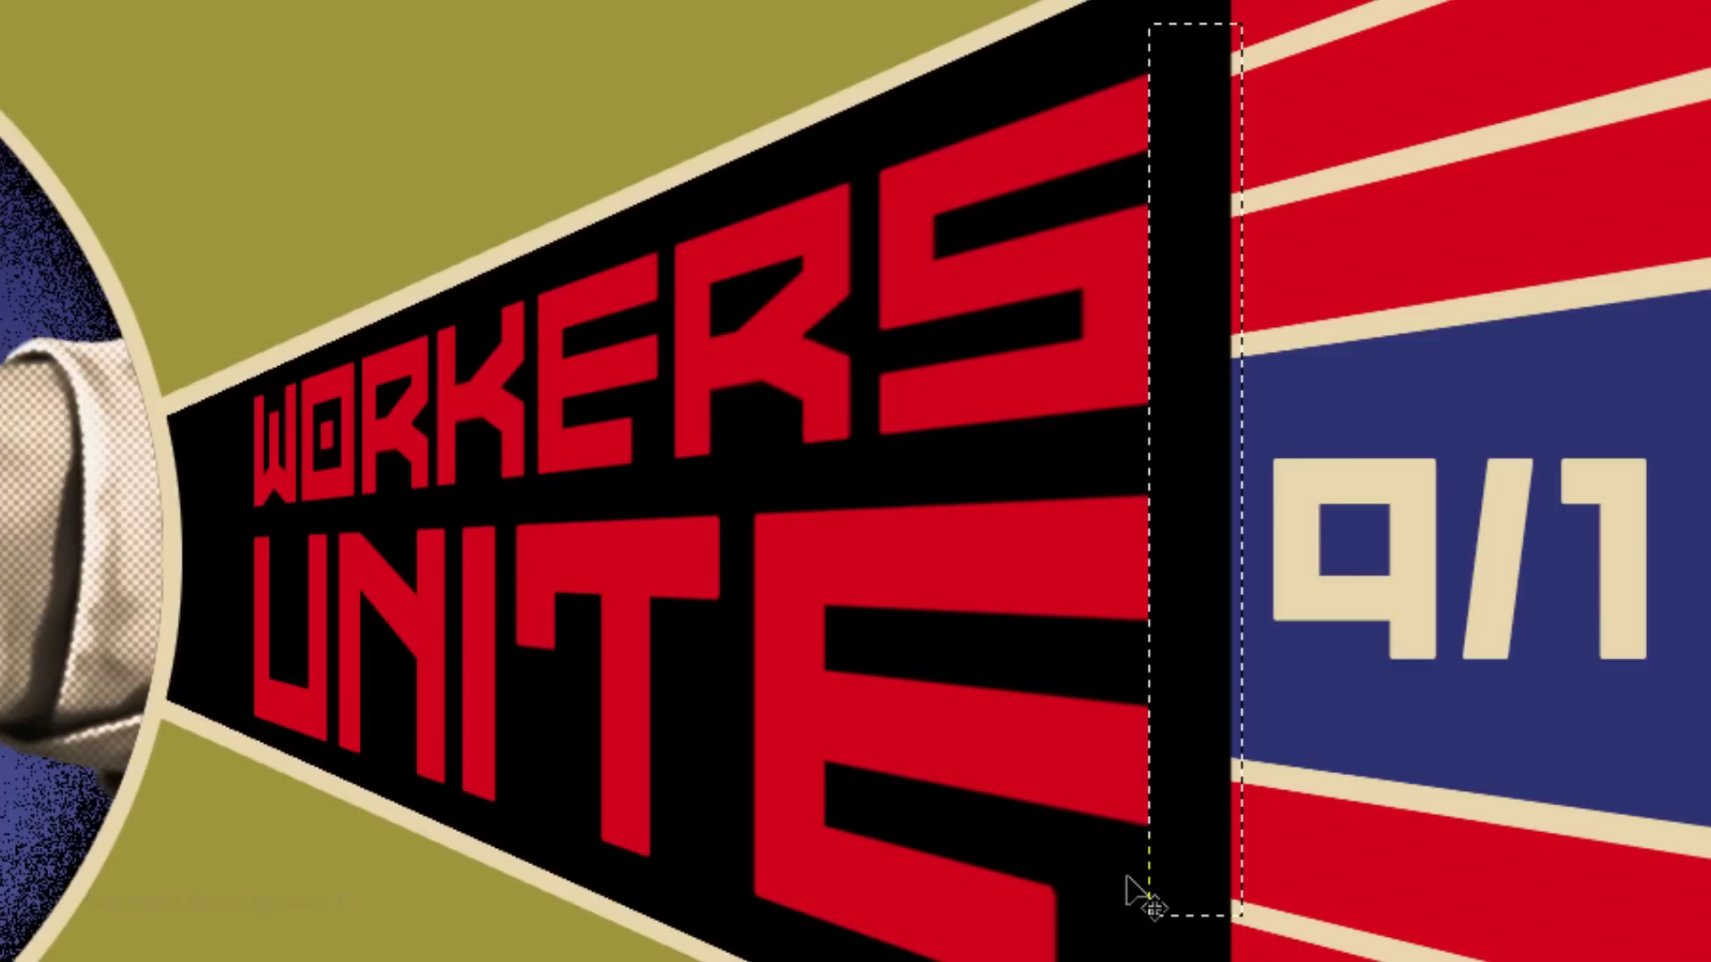
key("ctrl+d")
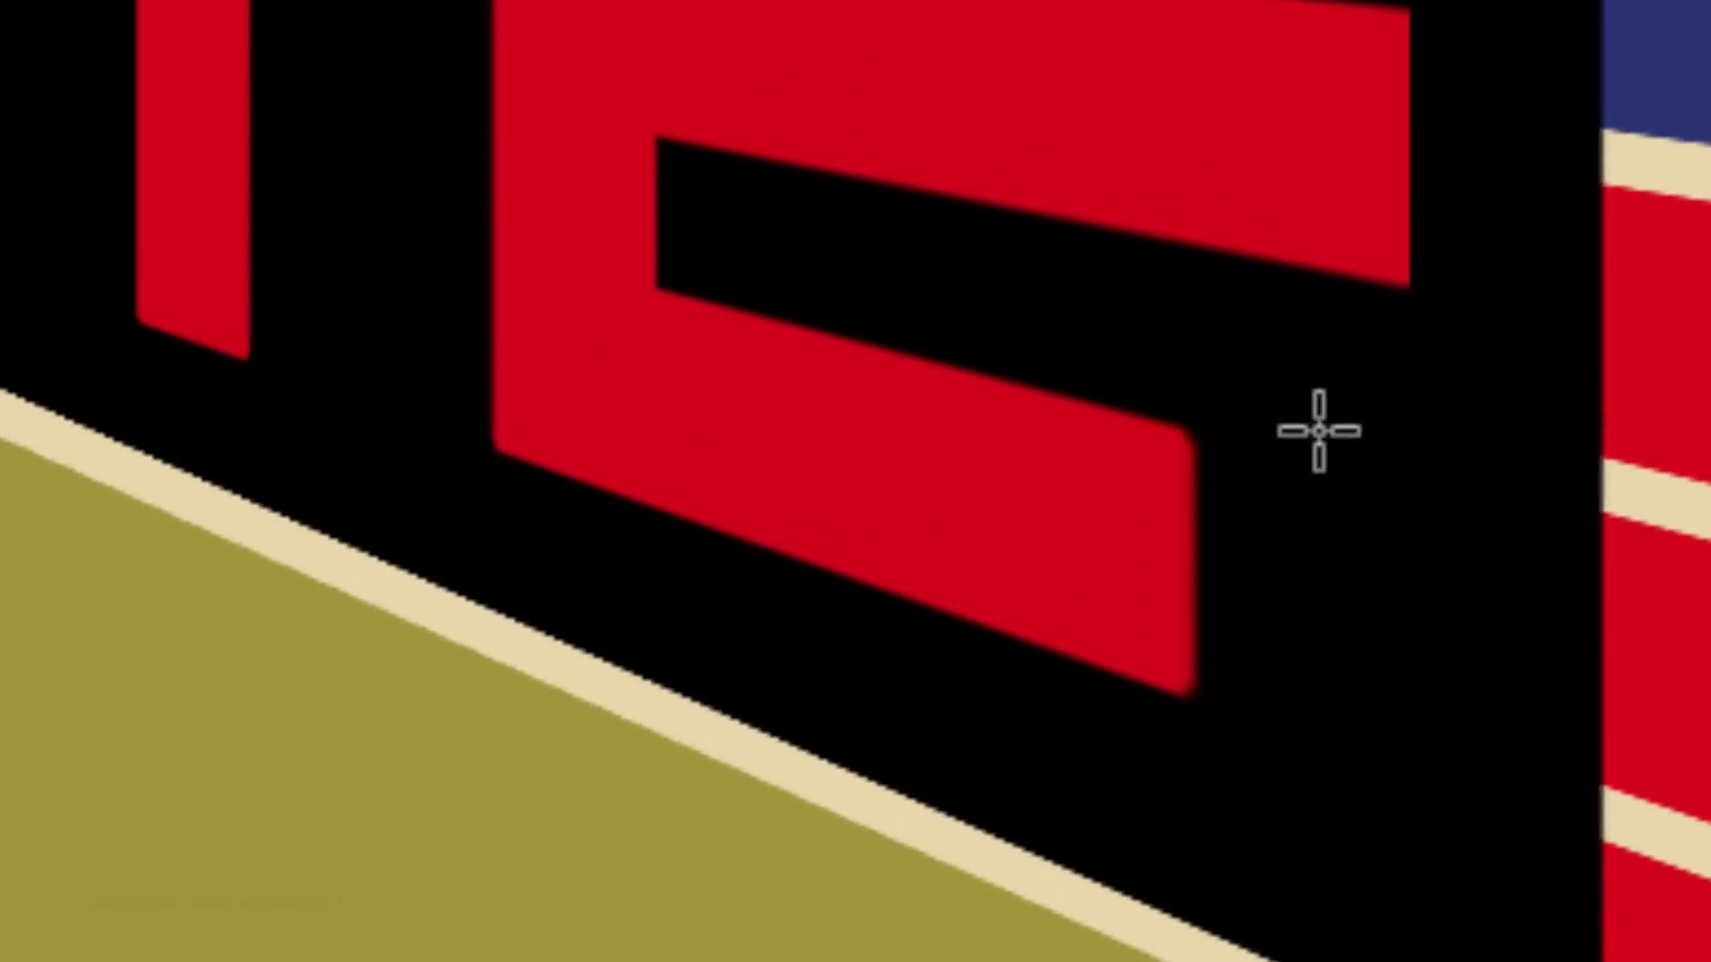
Trim the soft right end of the lowest arm of the E in "UNITE" using a narrow rectangular selection
left_click_drag(1127, 789, 1071, 961)
left_click_drag(1213, 798, 1195, 767)
key("Delete")
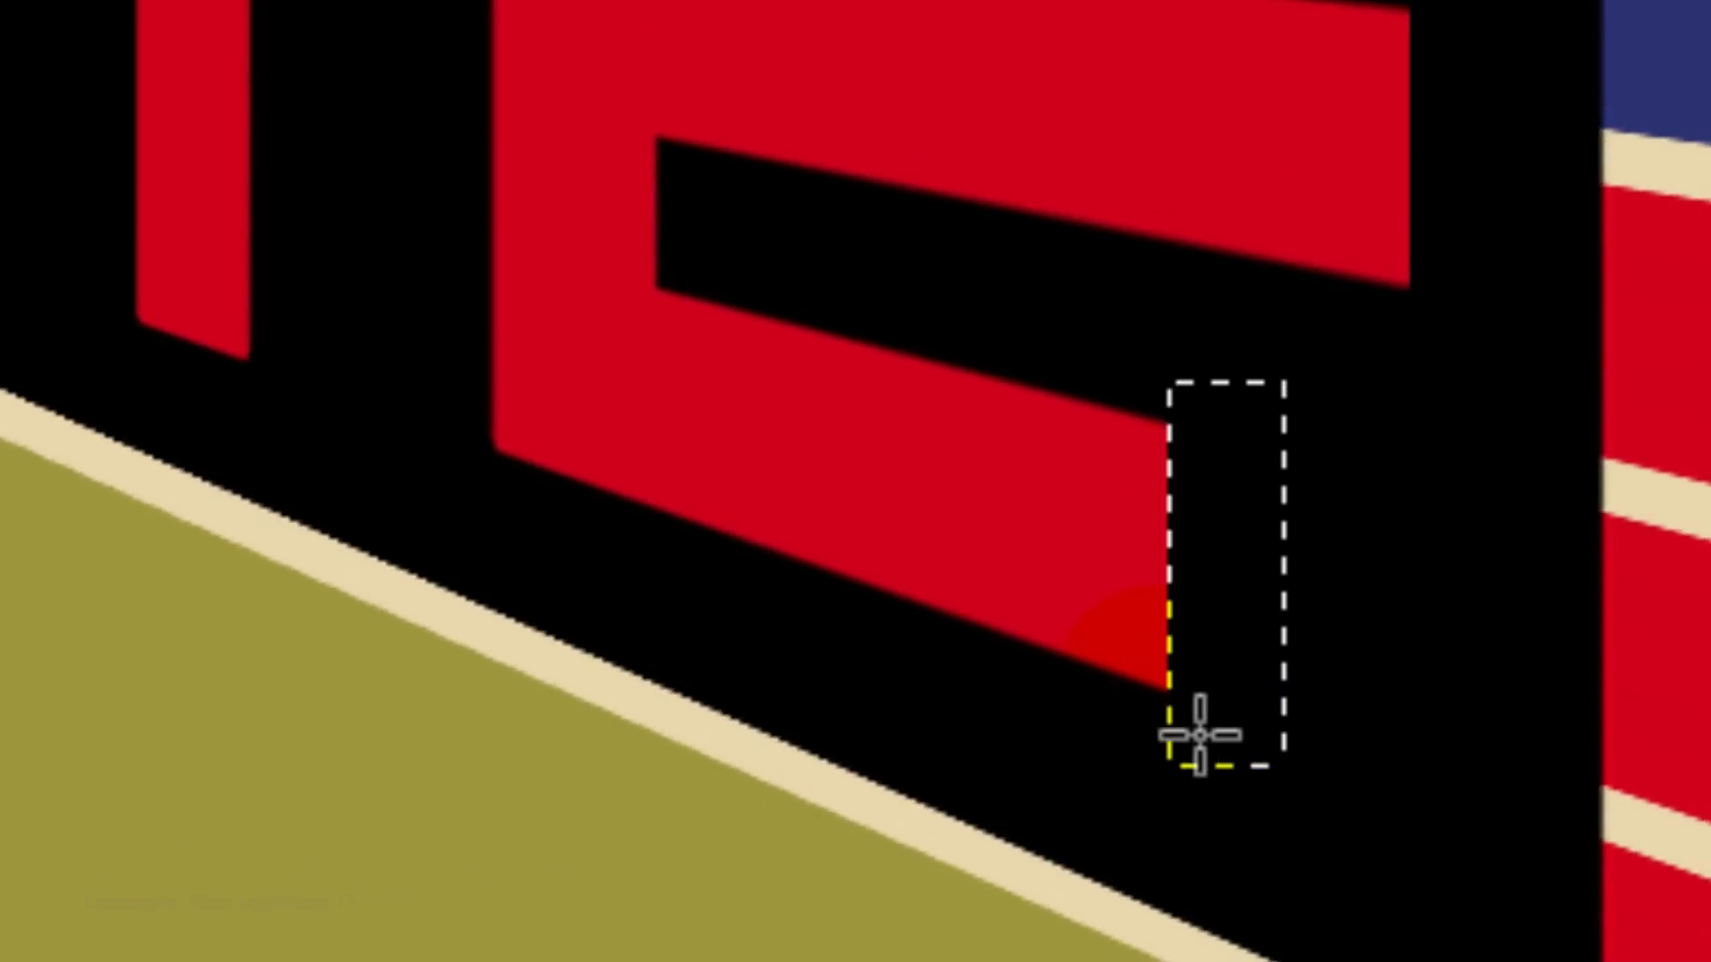
key("ctrl+d")
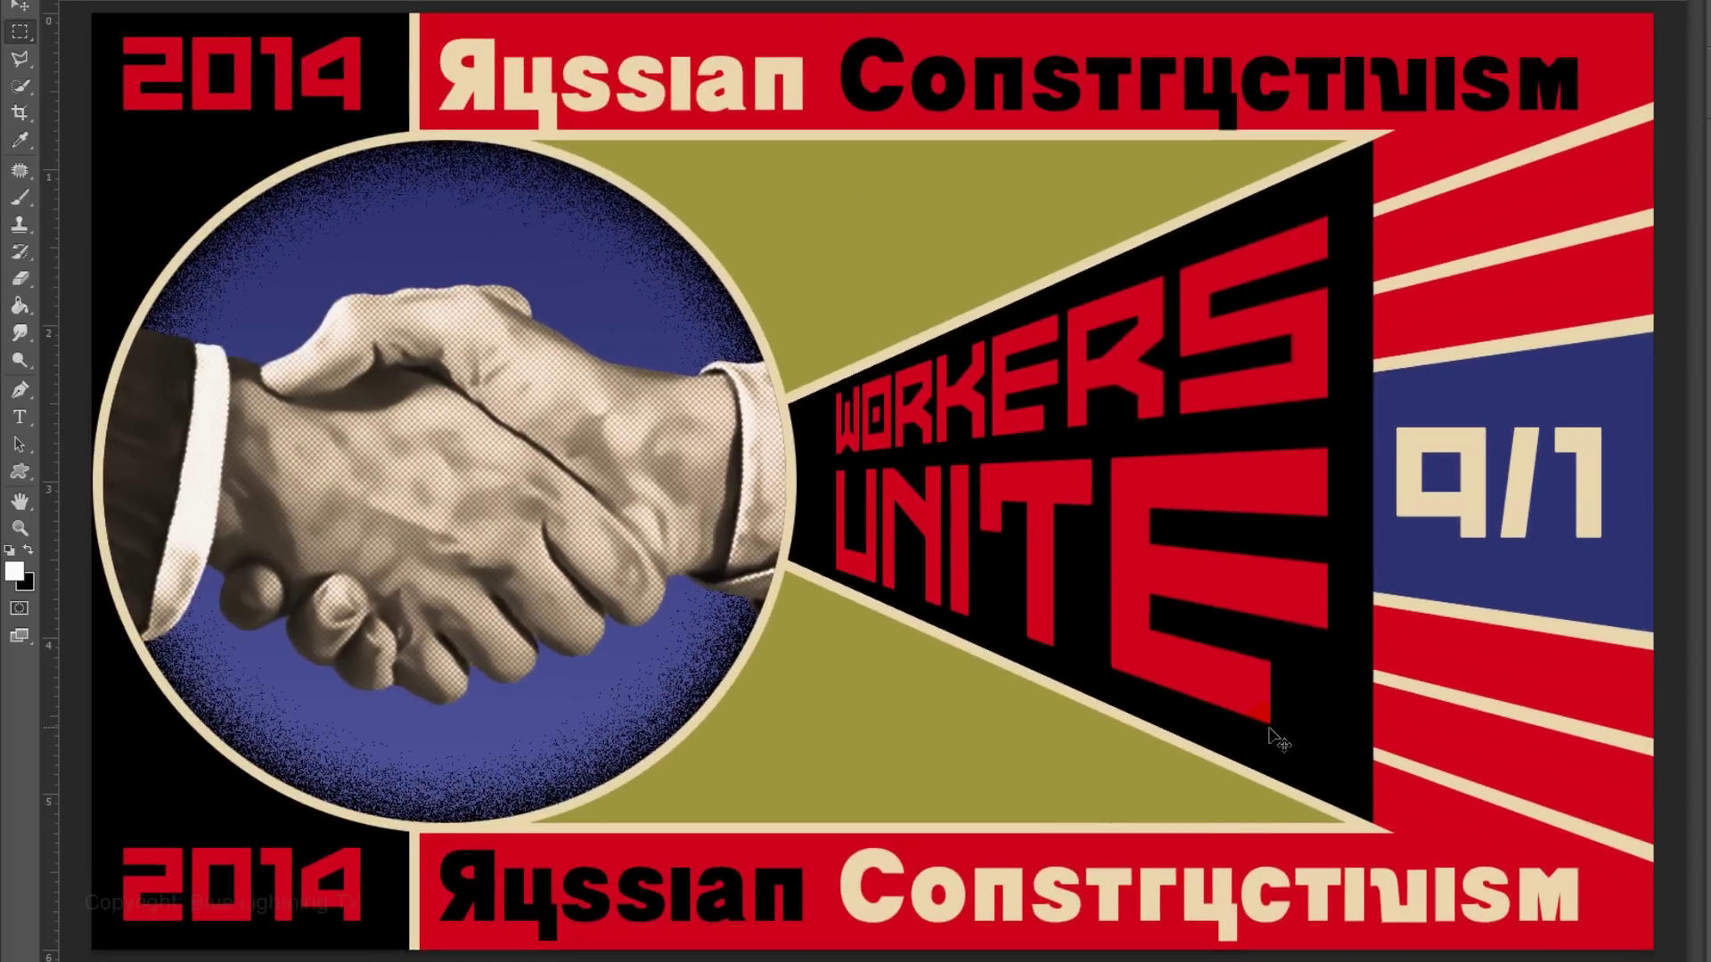
Add a new layer above "UNITE", fill it with white and set its Fill to 0%
left_click(1646, 297)
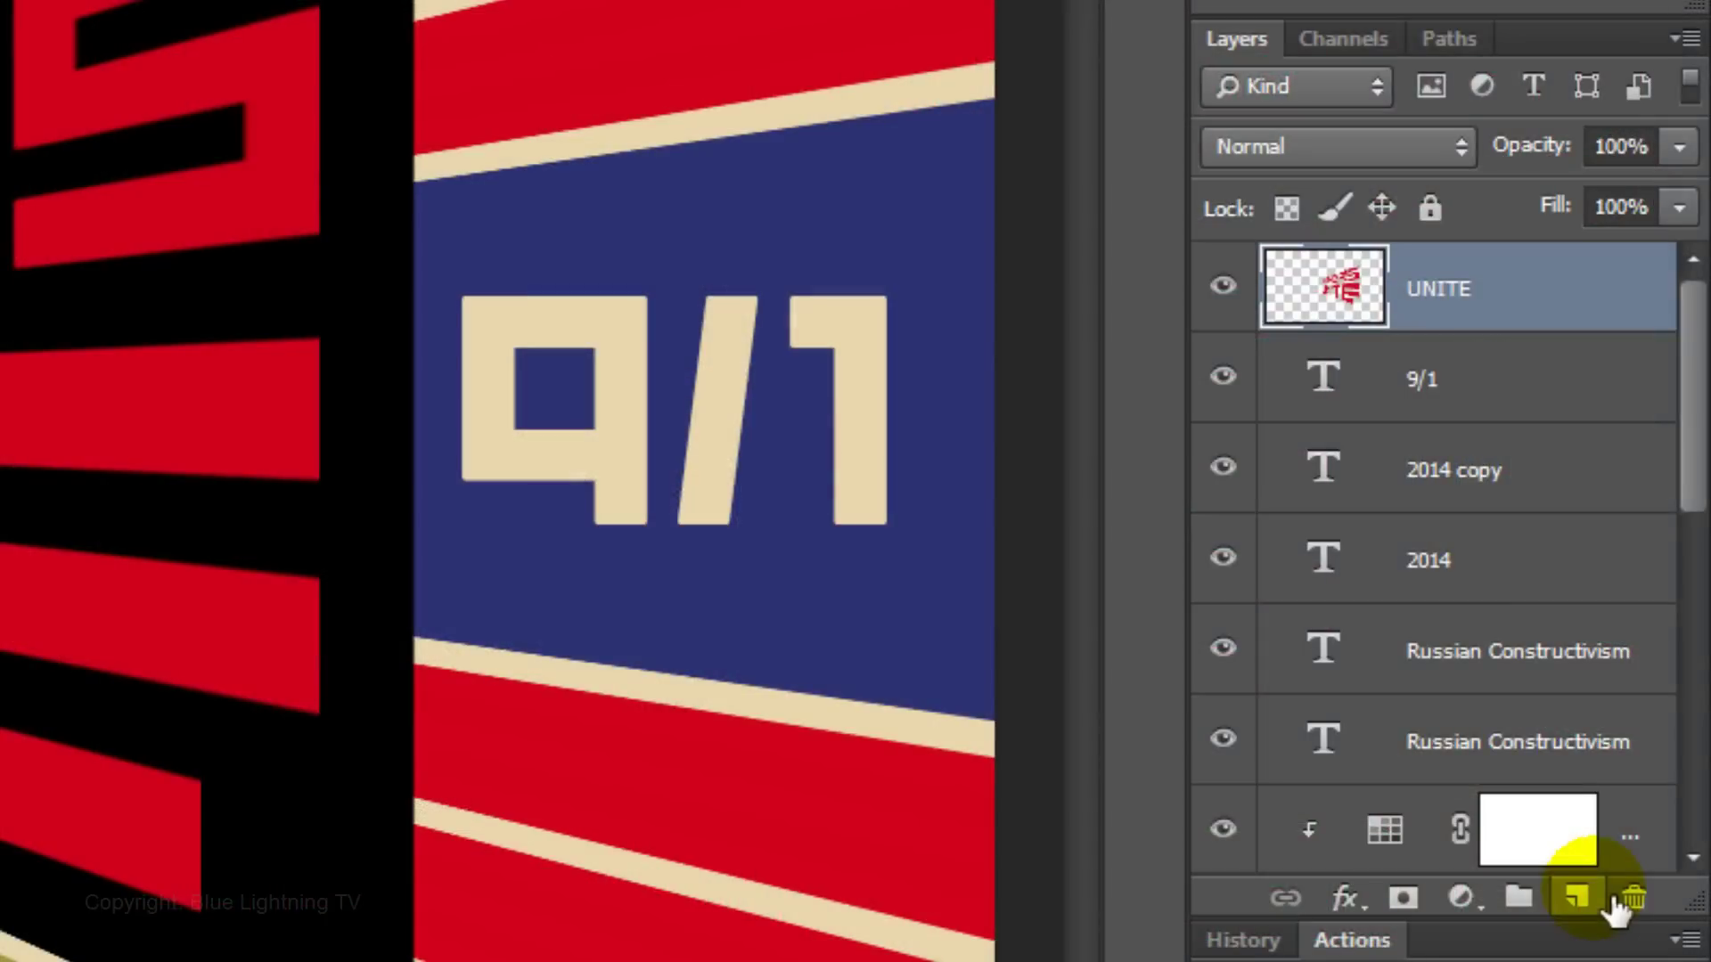
left_click(1604, 898)
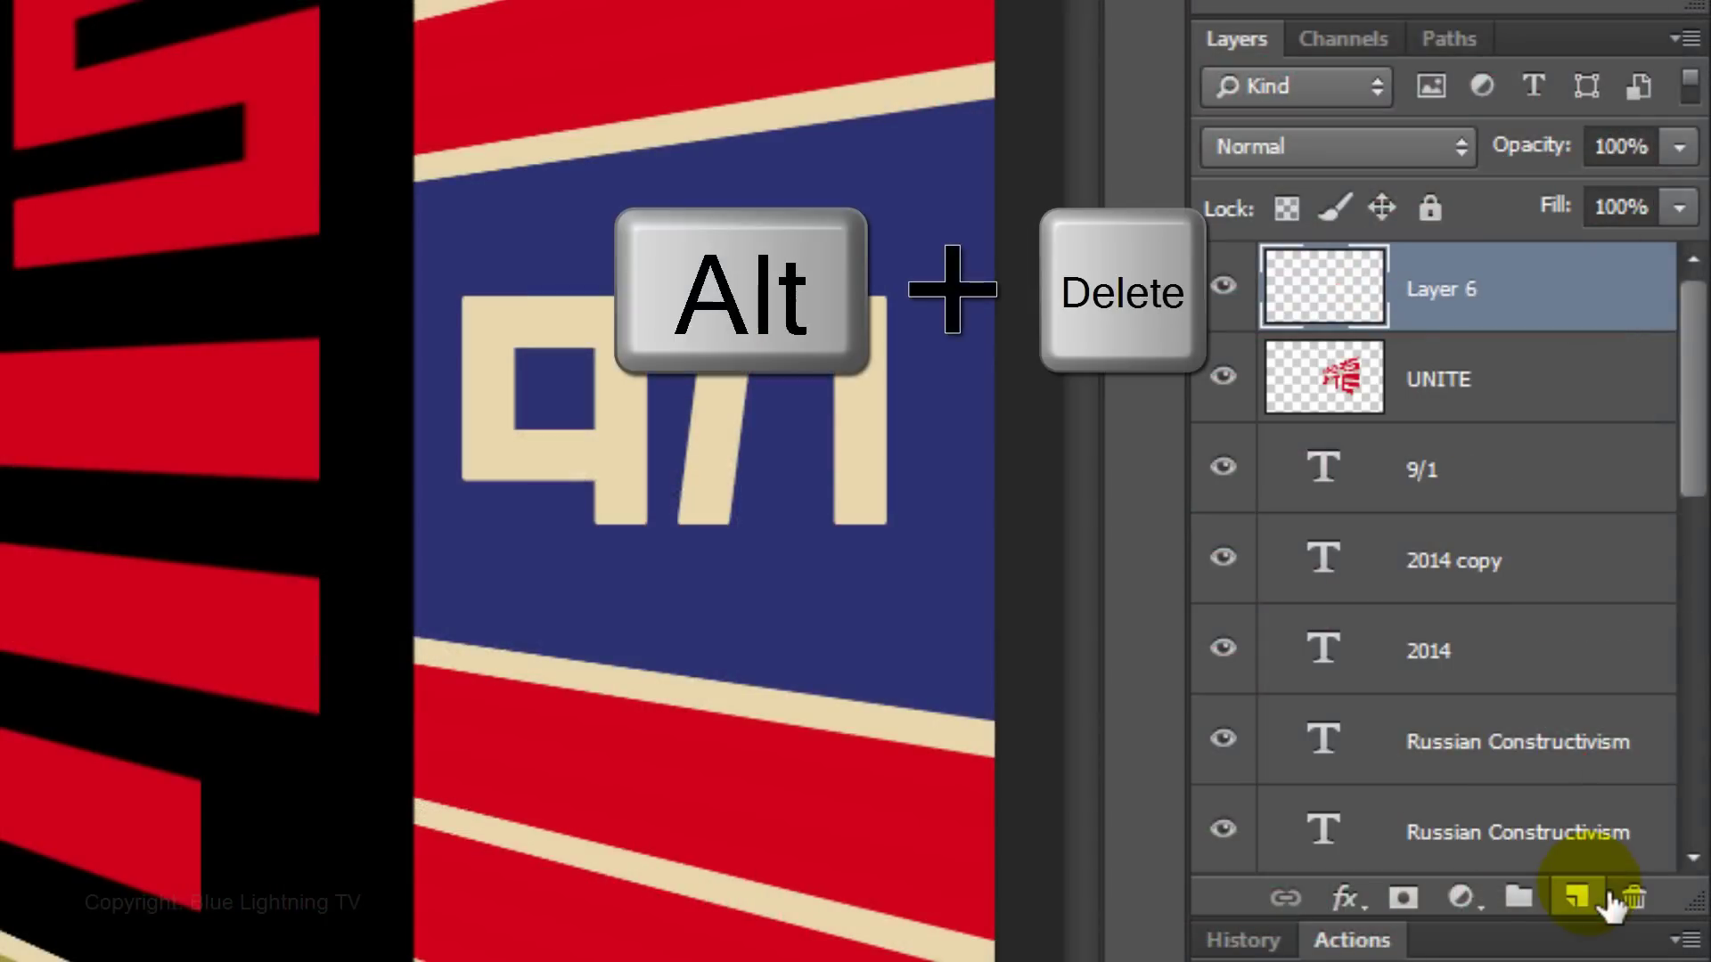
key("alt+Delete")
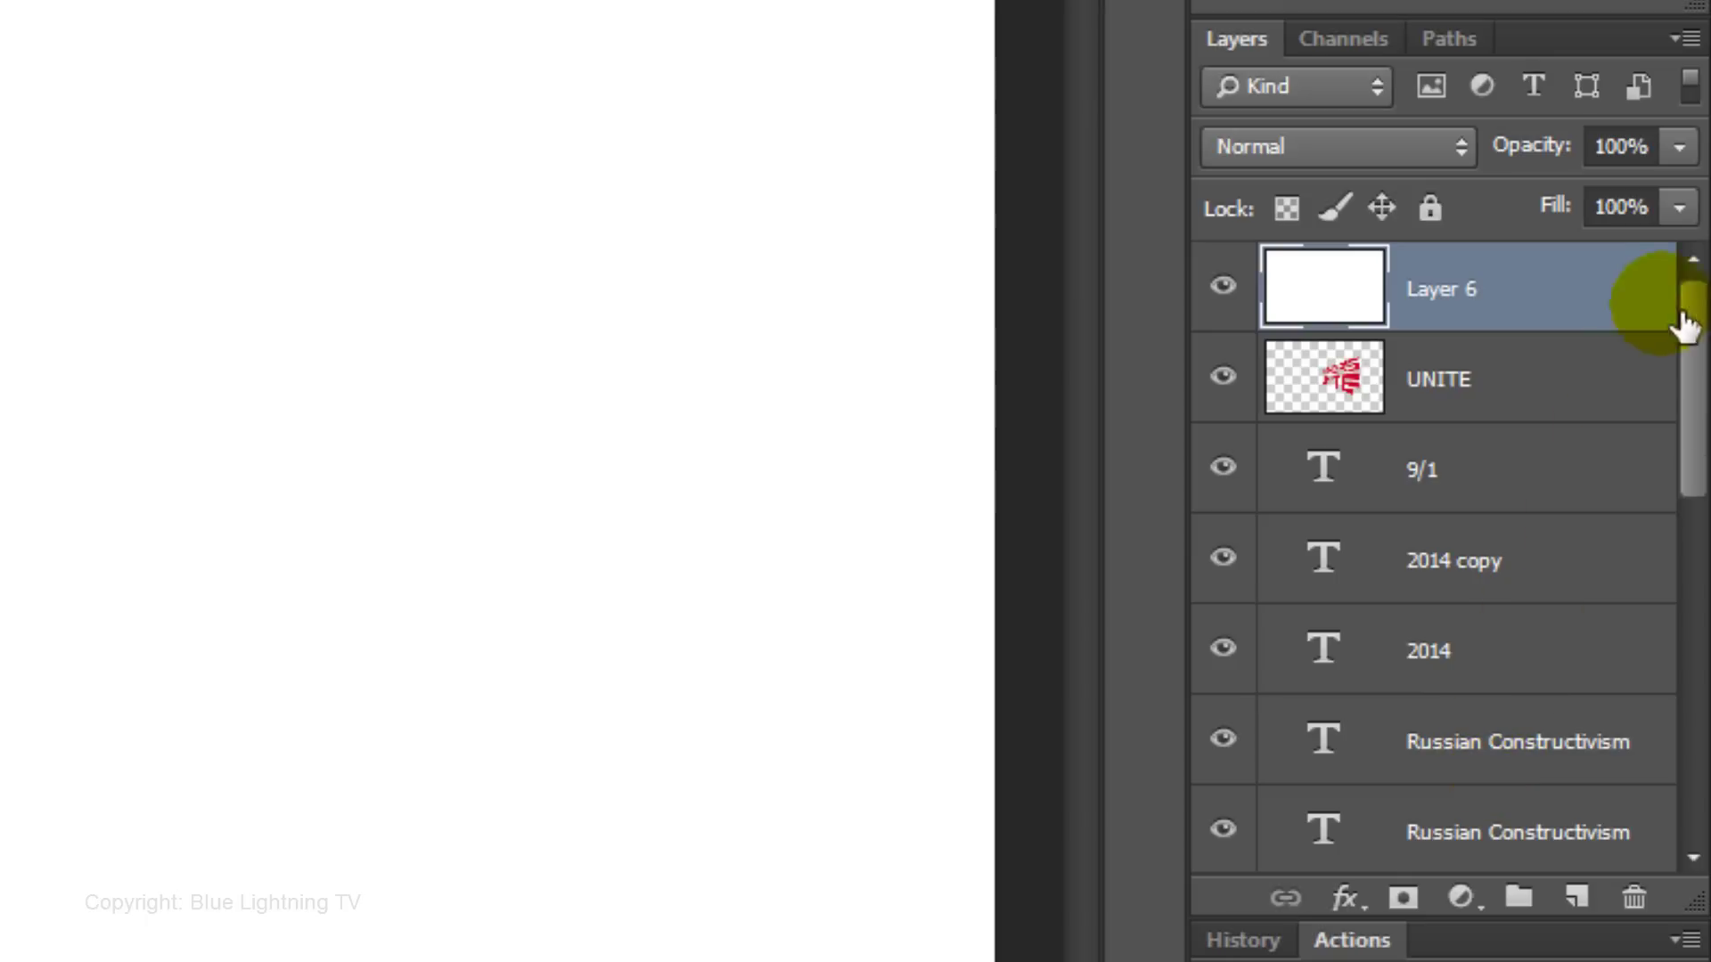
left_click(1679, 208)
left_click_drag(1680, 255, 1191, 259)
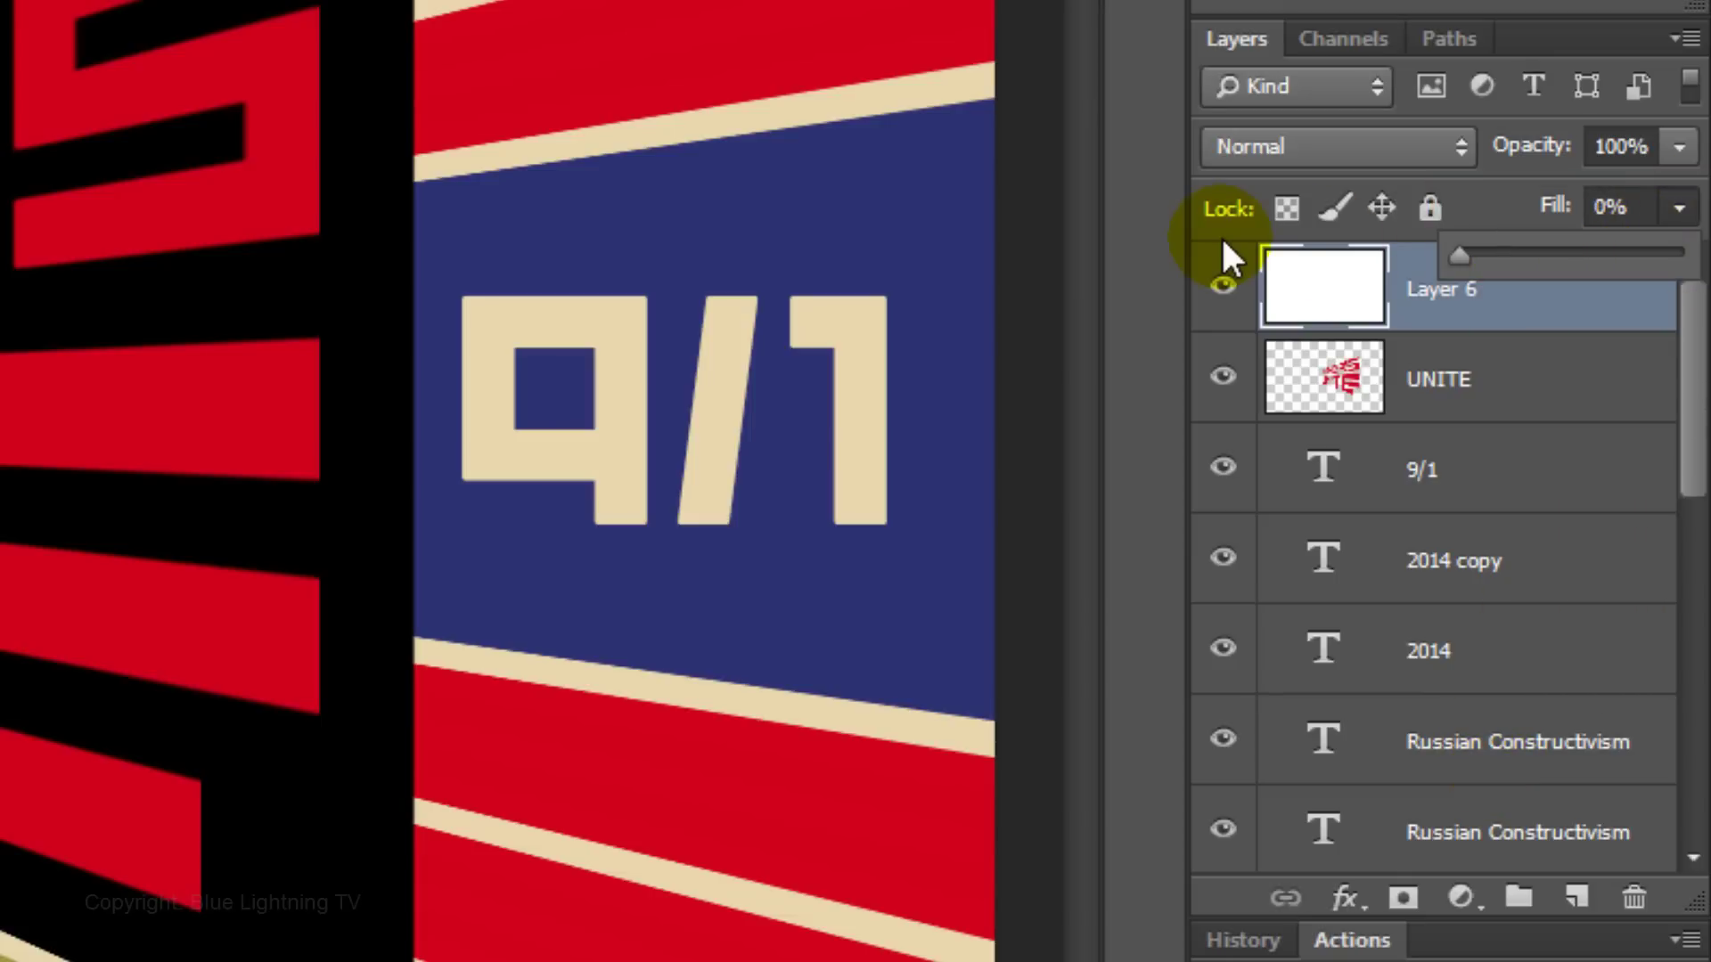
Add a Stroke layer style to the white-filled layer, with its color sampled from one of the poster's cream stripes
left_click(1315, 286)
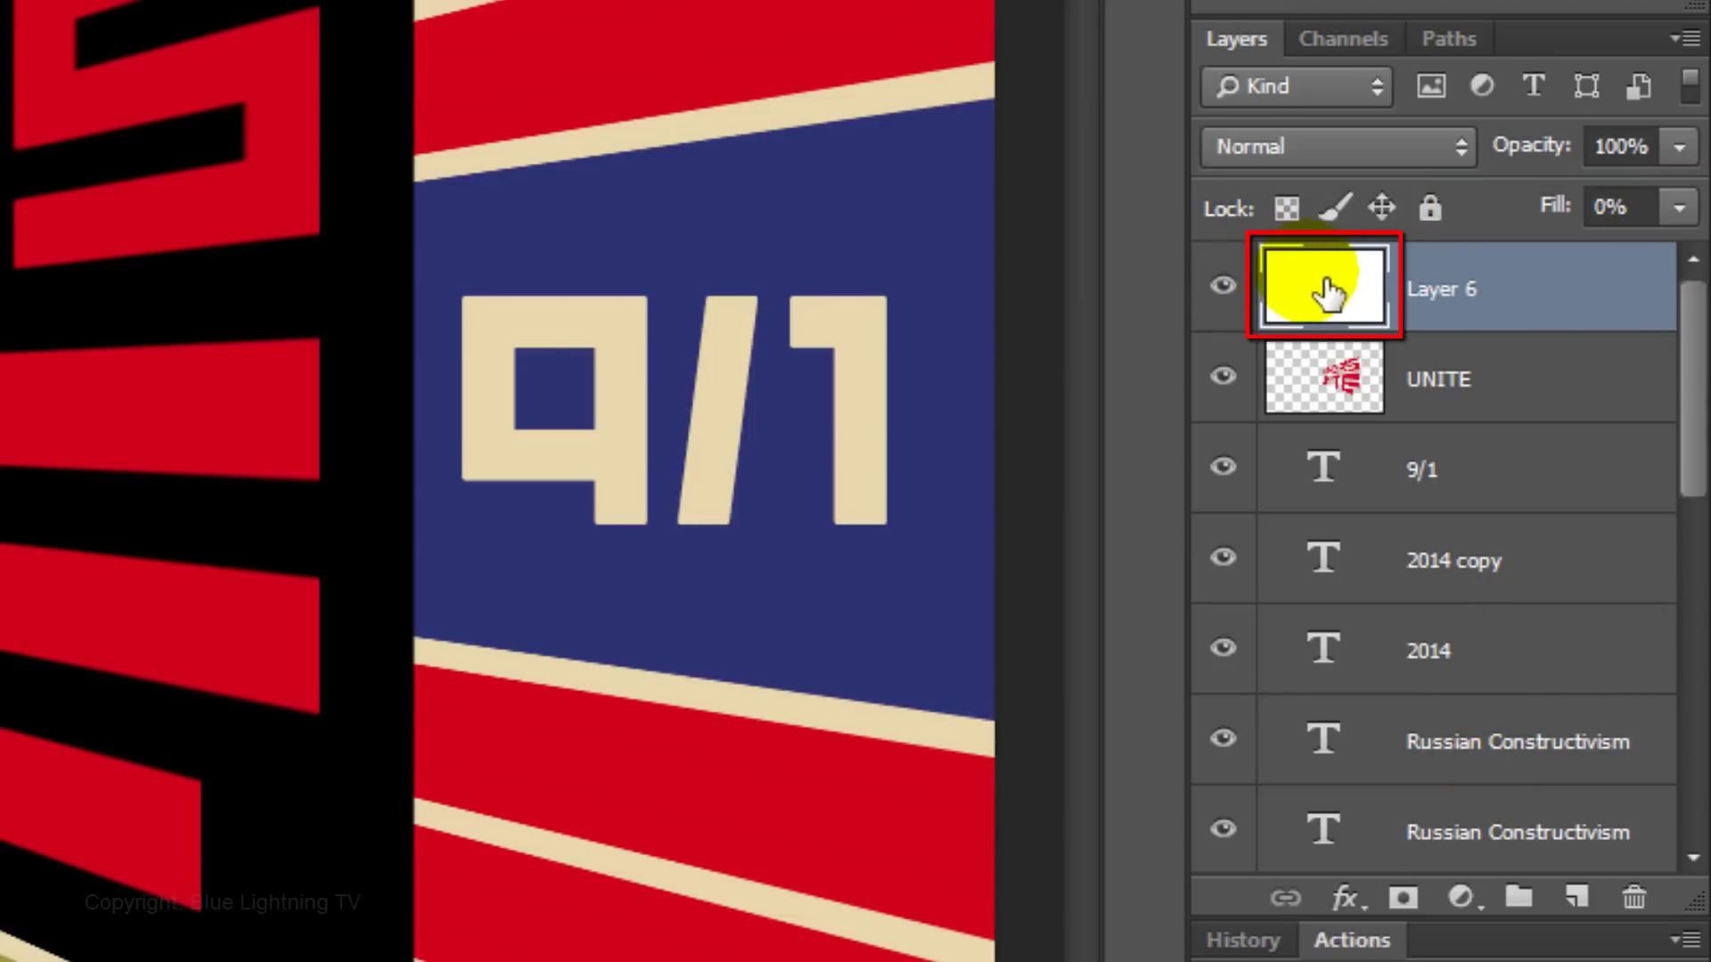
double_click(1325, 292)
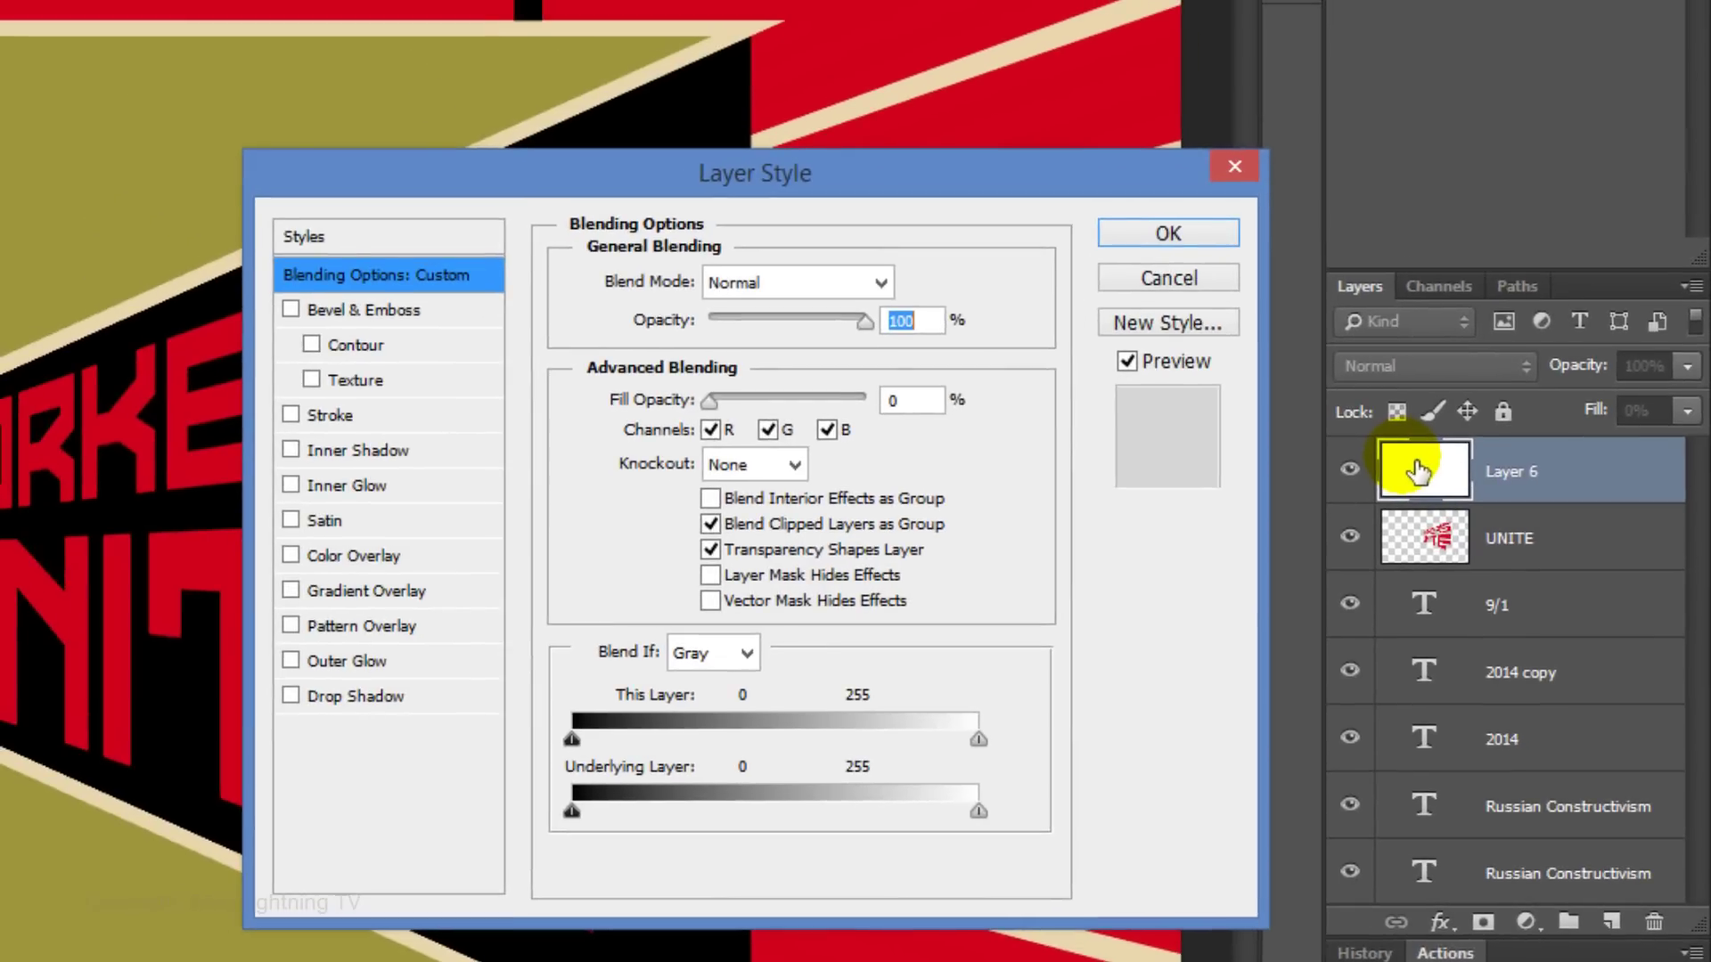
left_click(366, 417)
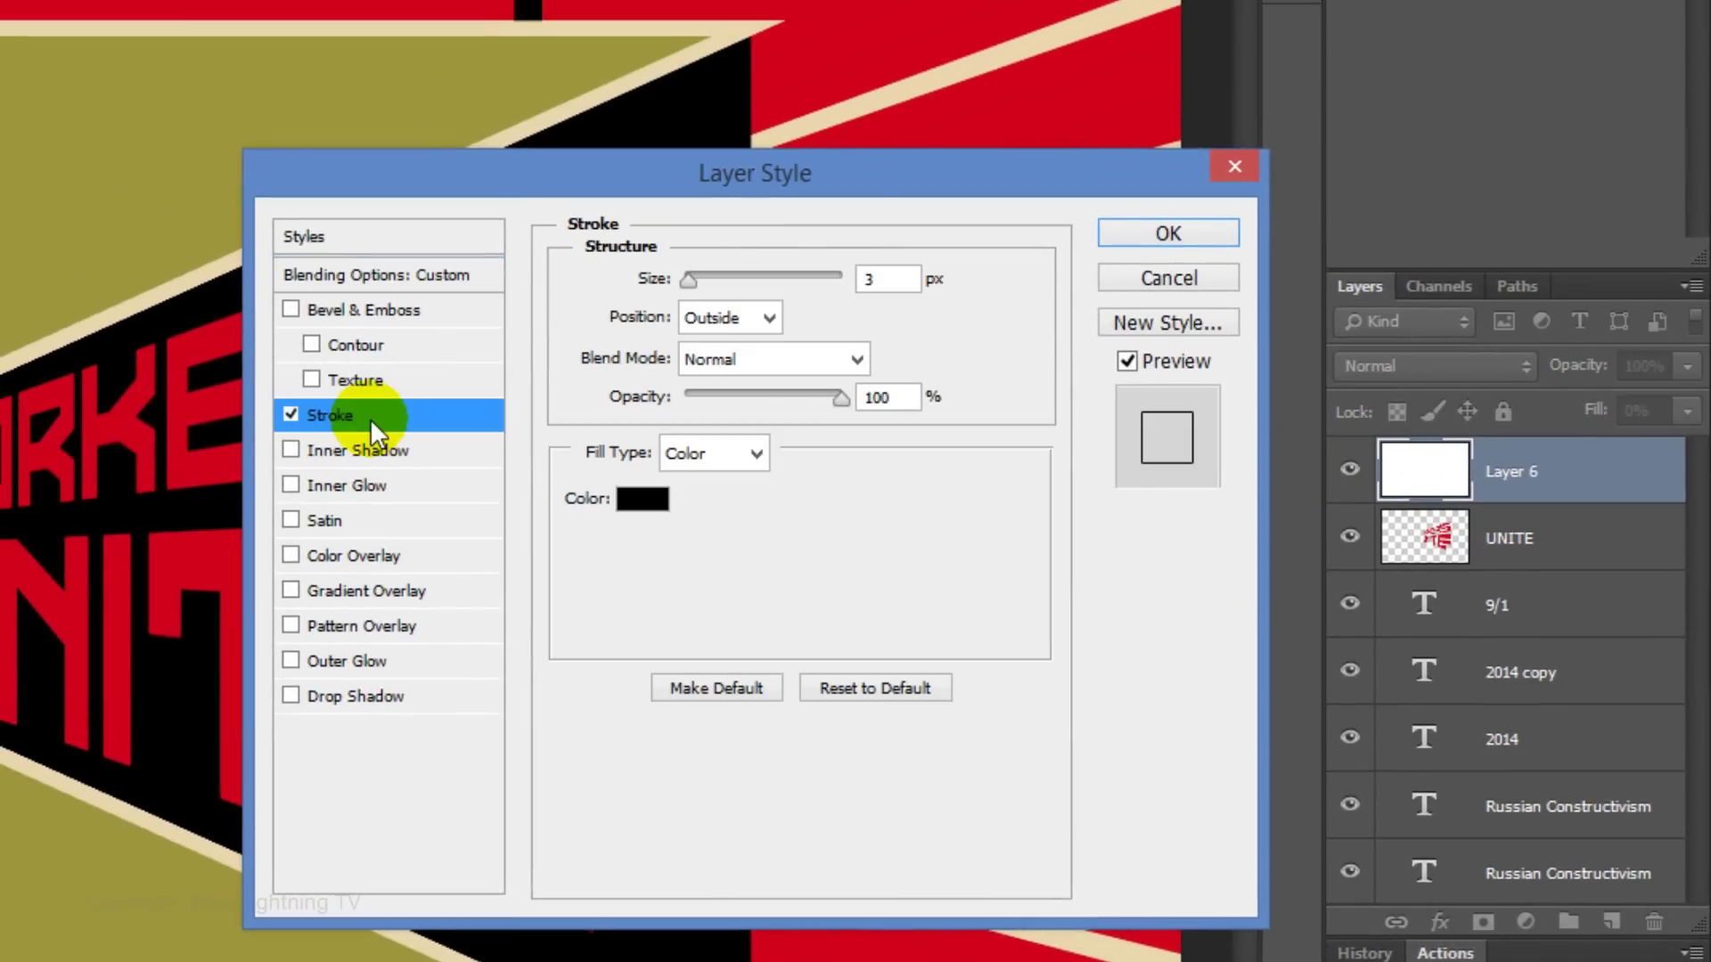
left_click(645, 501)
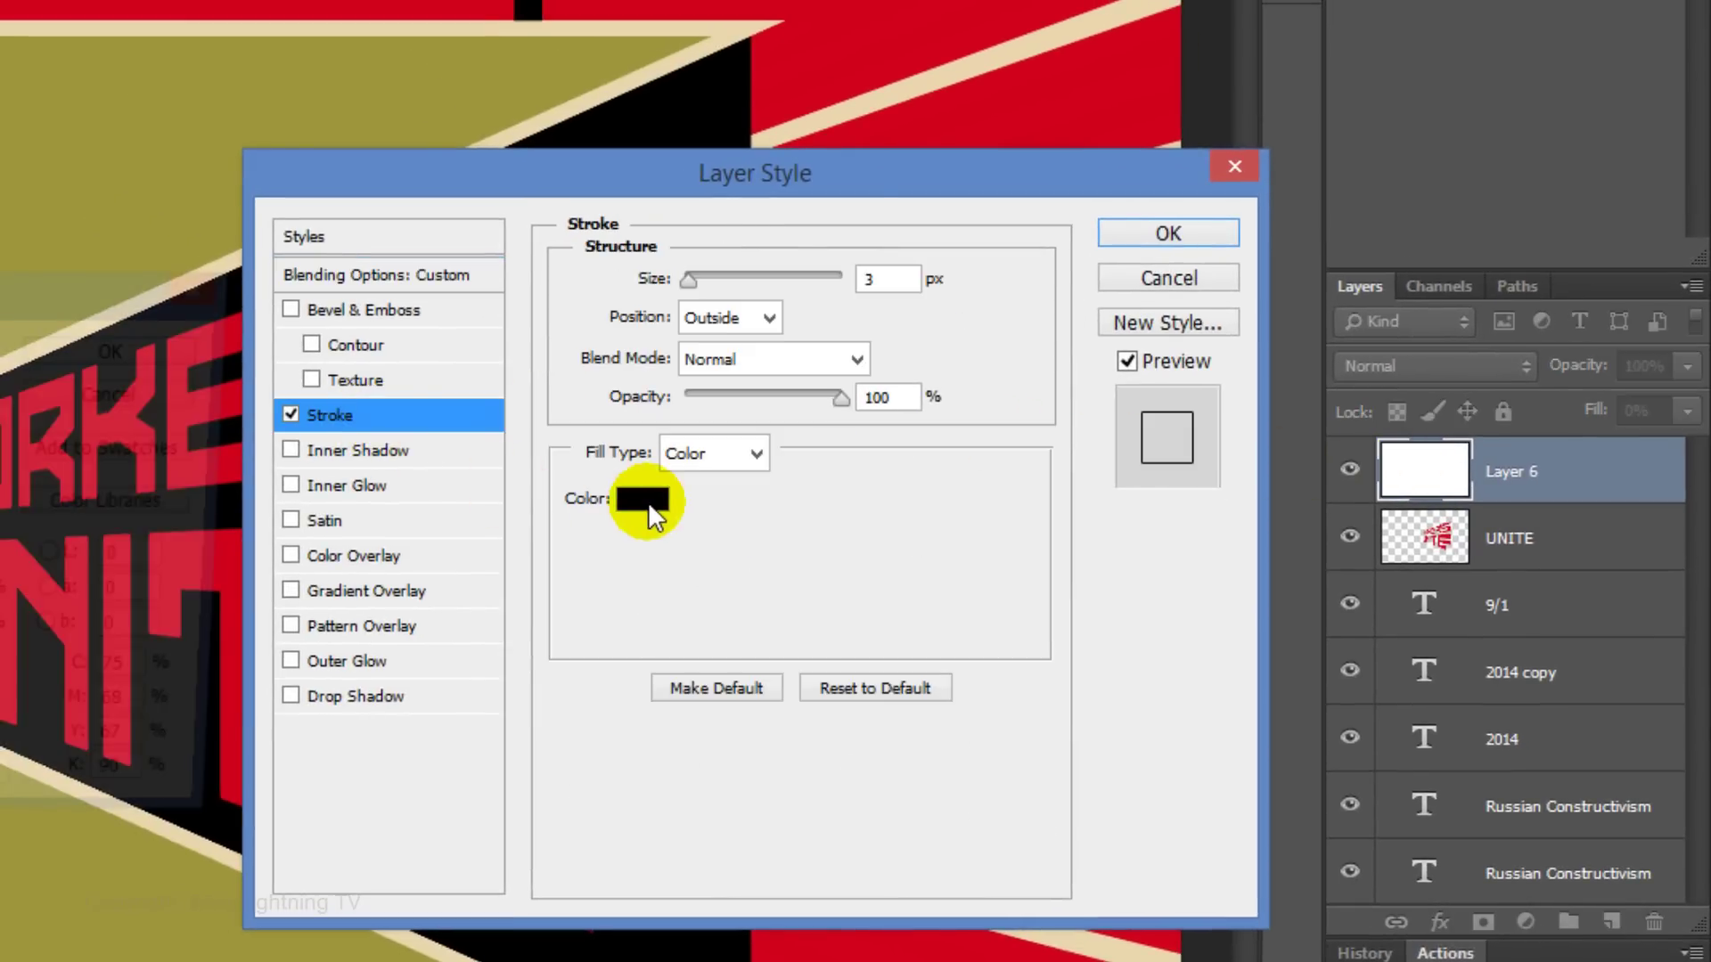
left_click(807, 138)
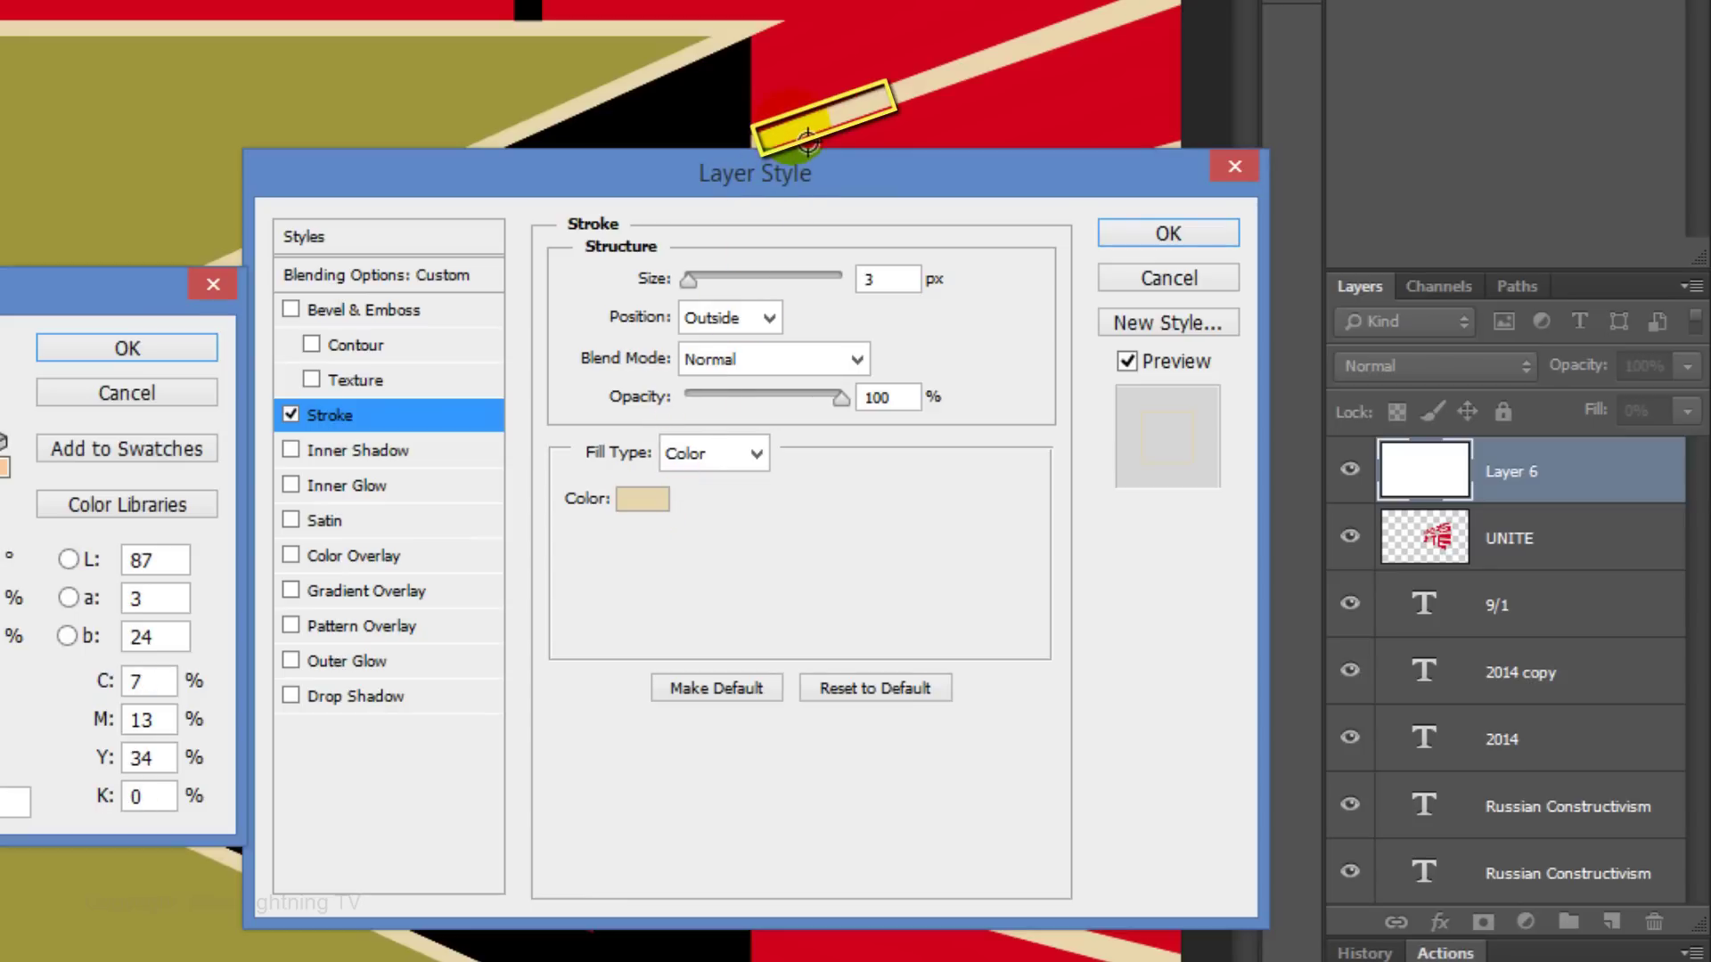
left_click(174, 349)
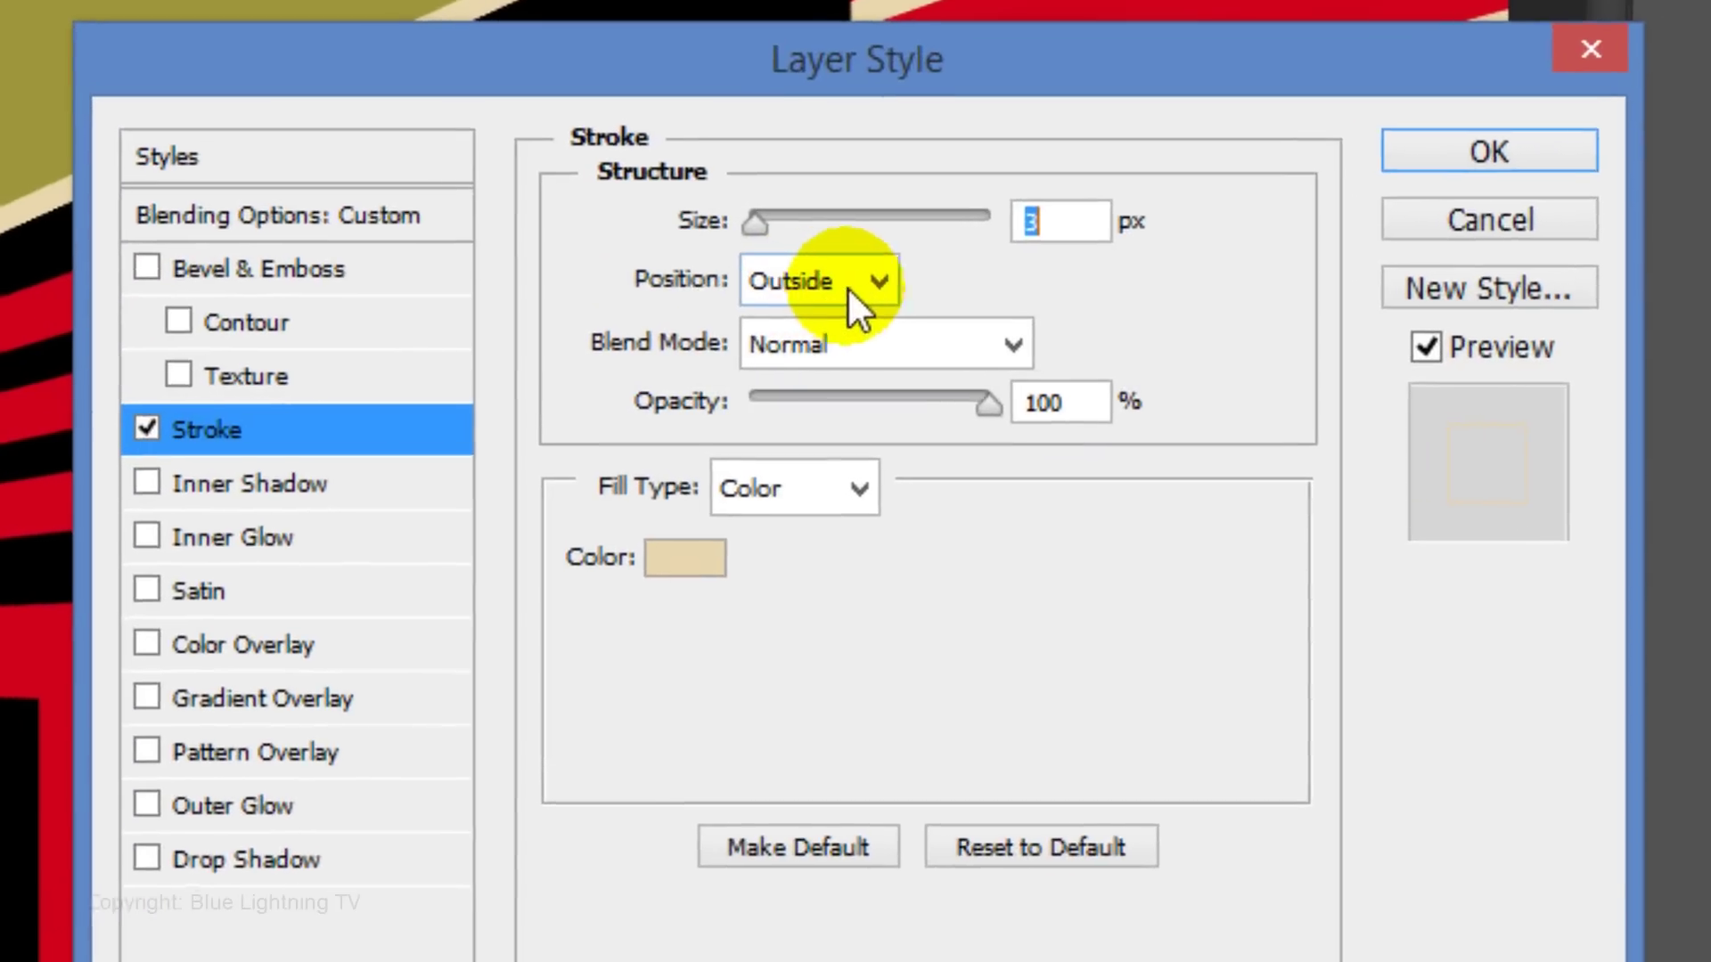
Set the stroke's position to Inside and its size to 10 px to frame the poster
left_click(768, 318)
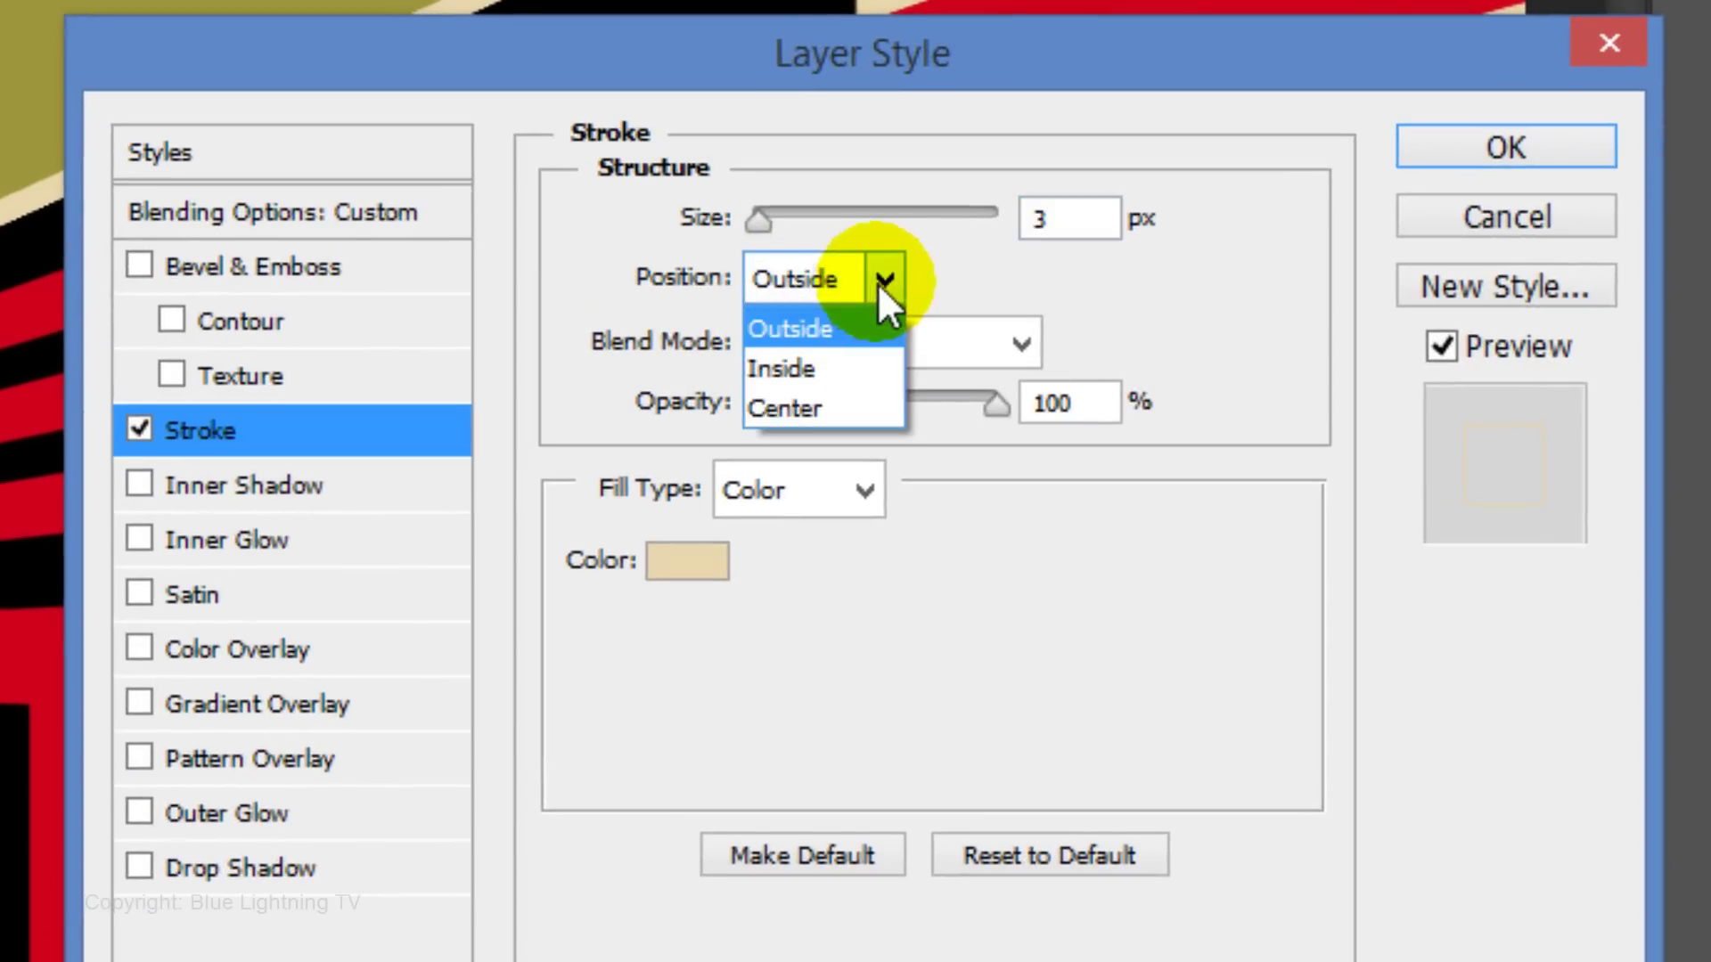
left_click(836, 372)
double_click(1085, 222)
type("10")
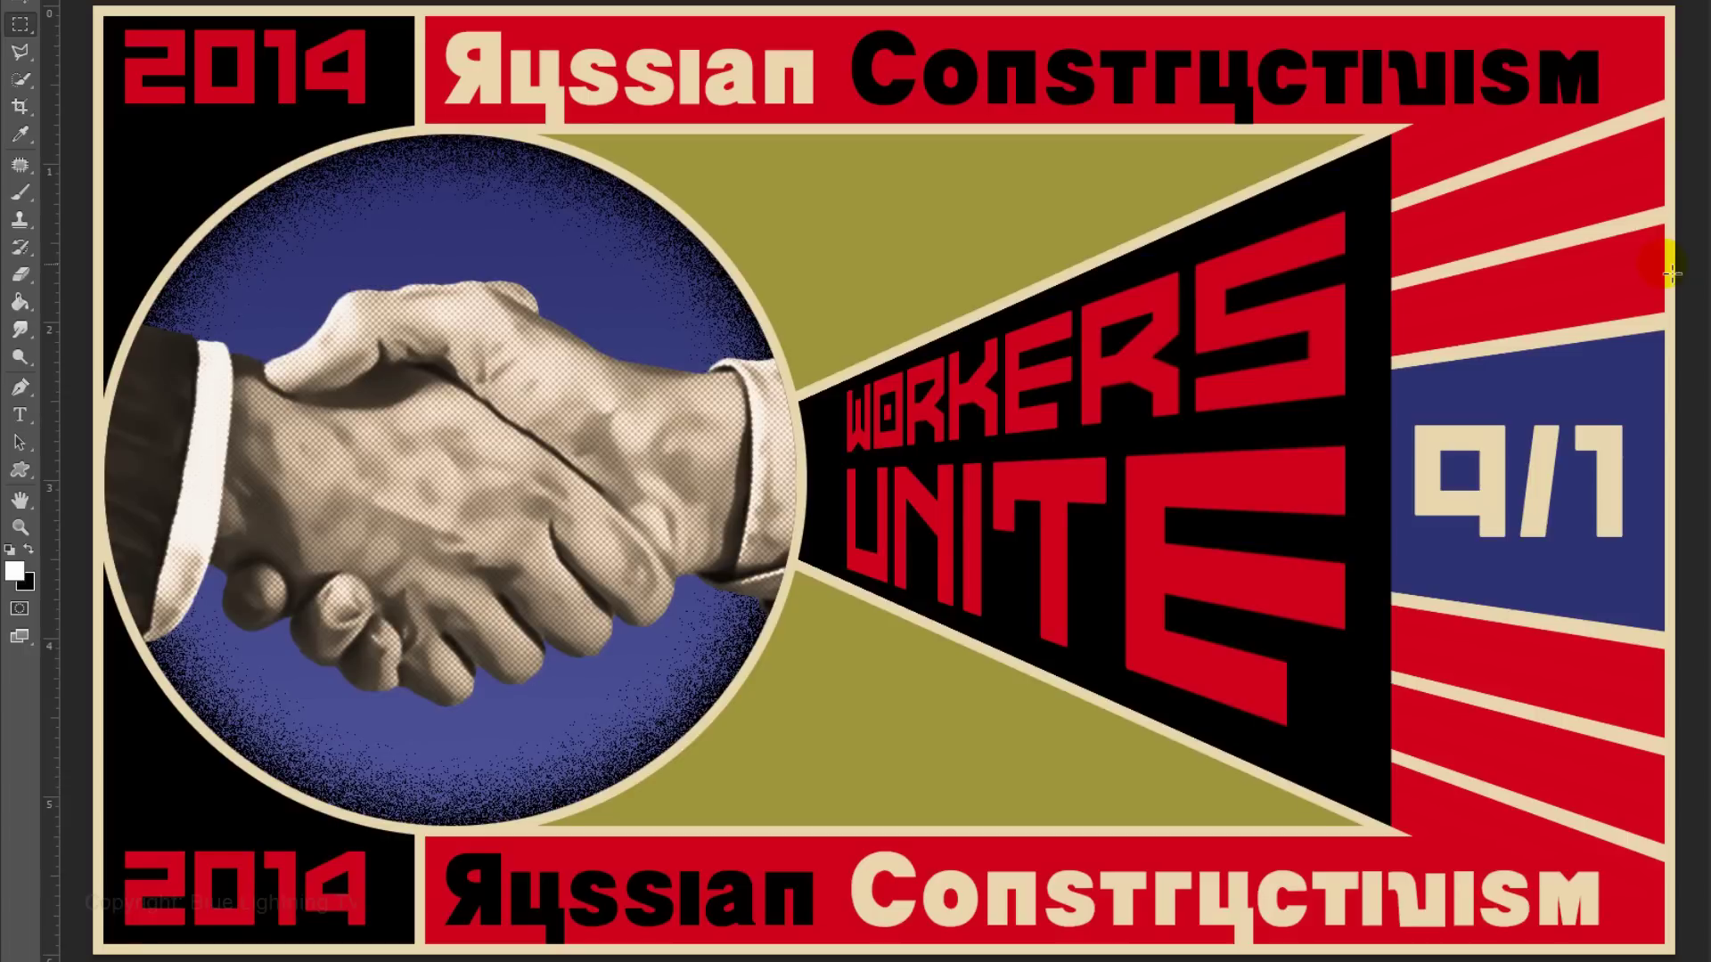
Stamp all visible layers into a composite layer and copy both olive areas, selected with the Magic Wand, to a new layer
key("ctrl+shift+alt+e")
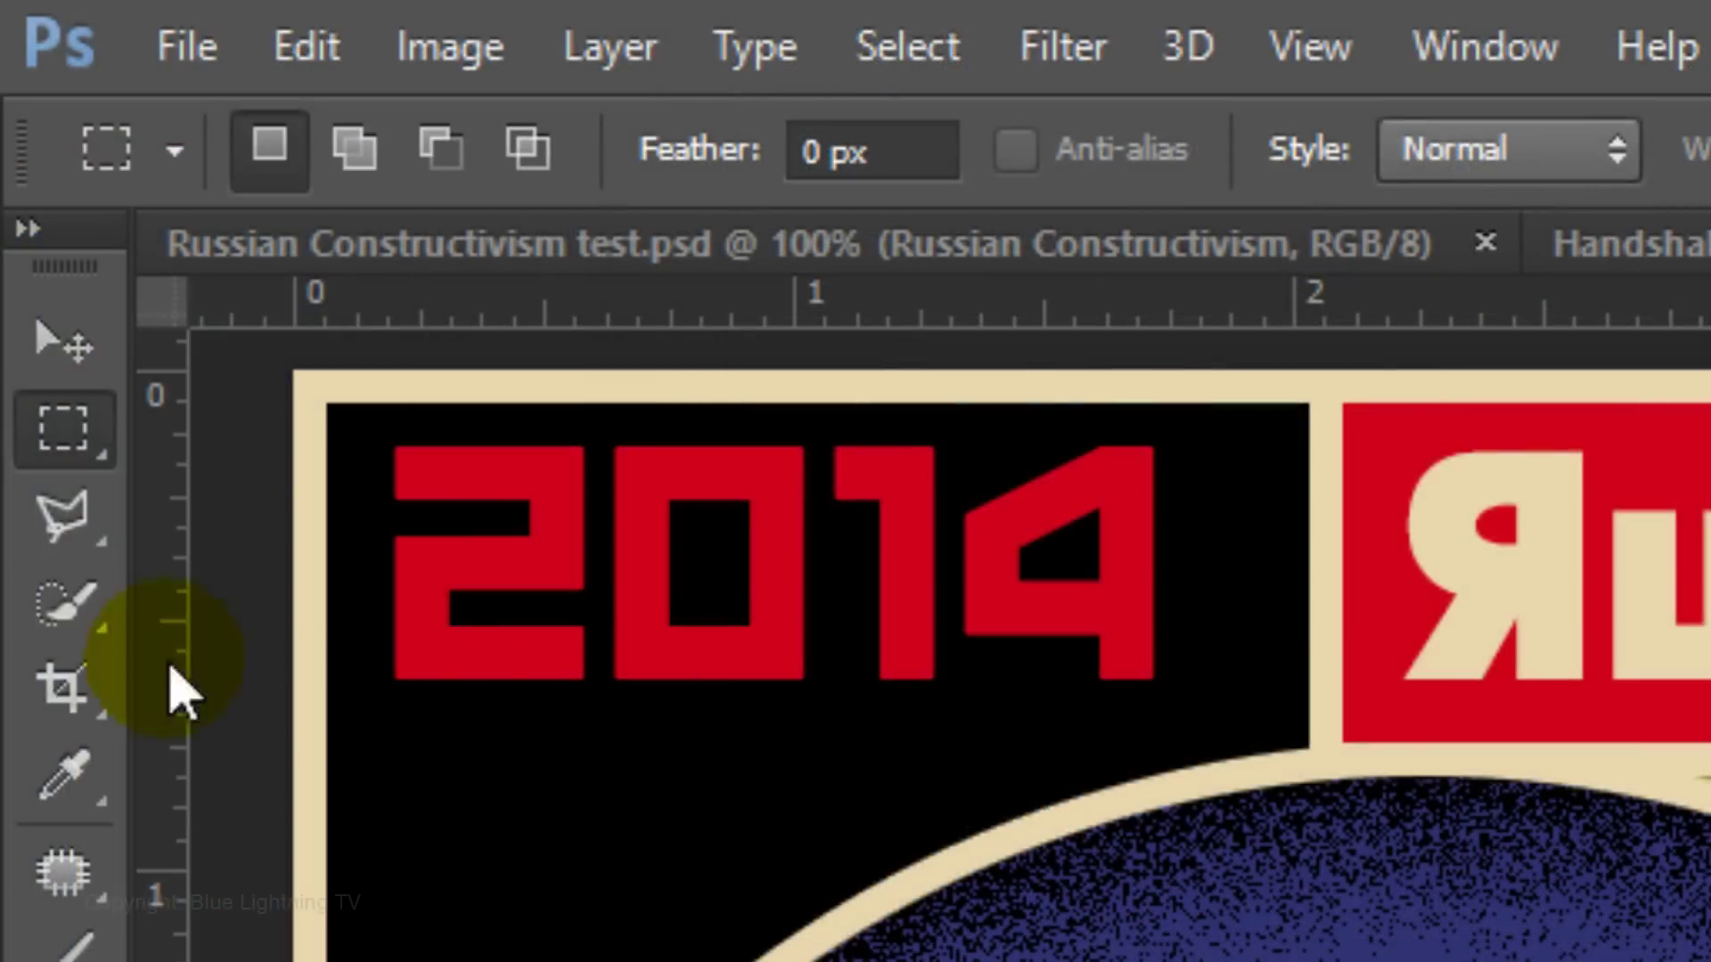
left_click_drag(68, 610, 303, 675)
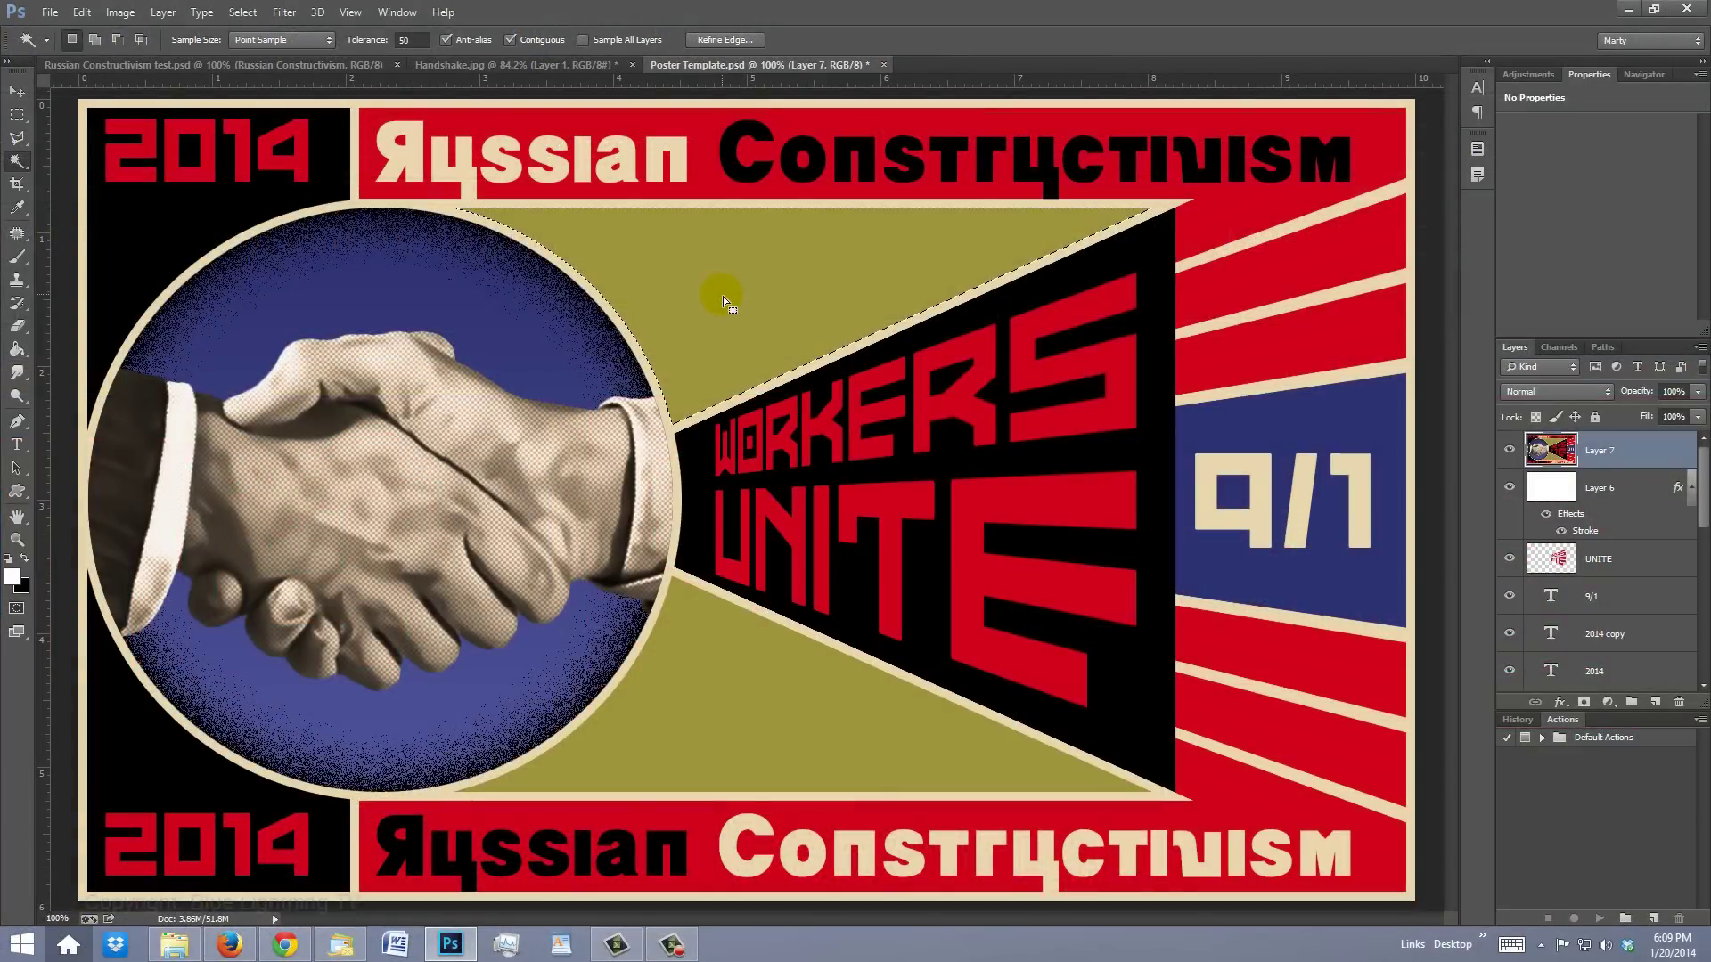
left_click(723, 301)
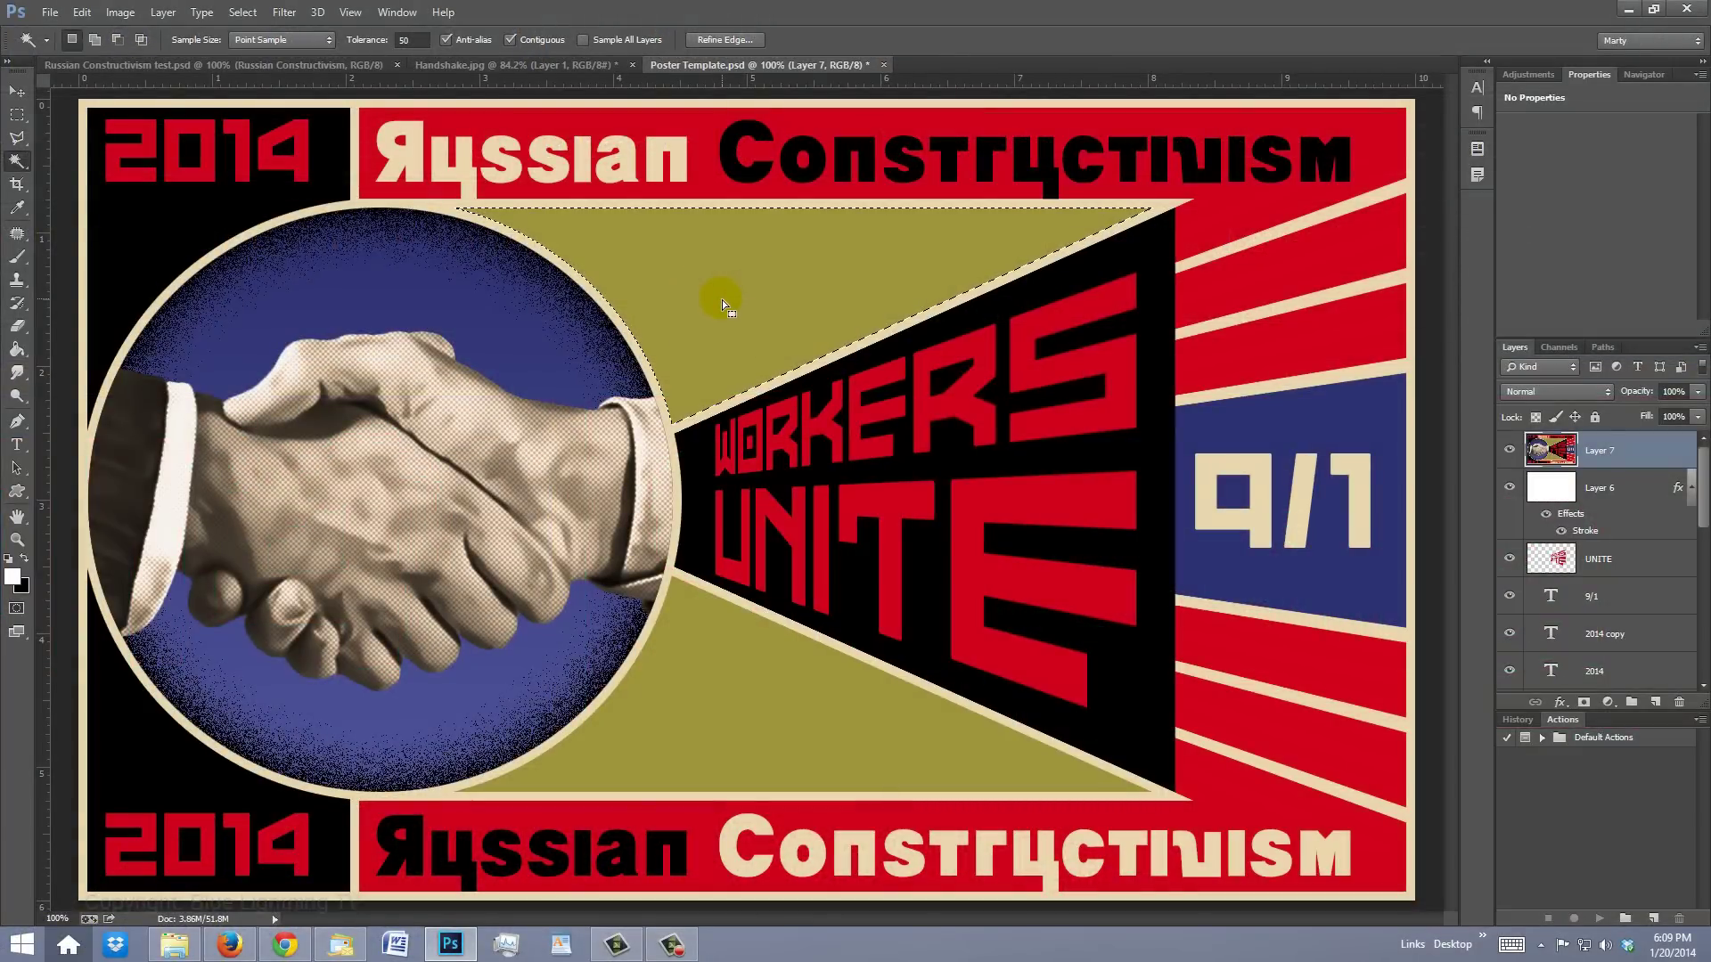
key("shift")
left_click(726, 698, "shift")
left_click(728, 702, "shift")
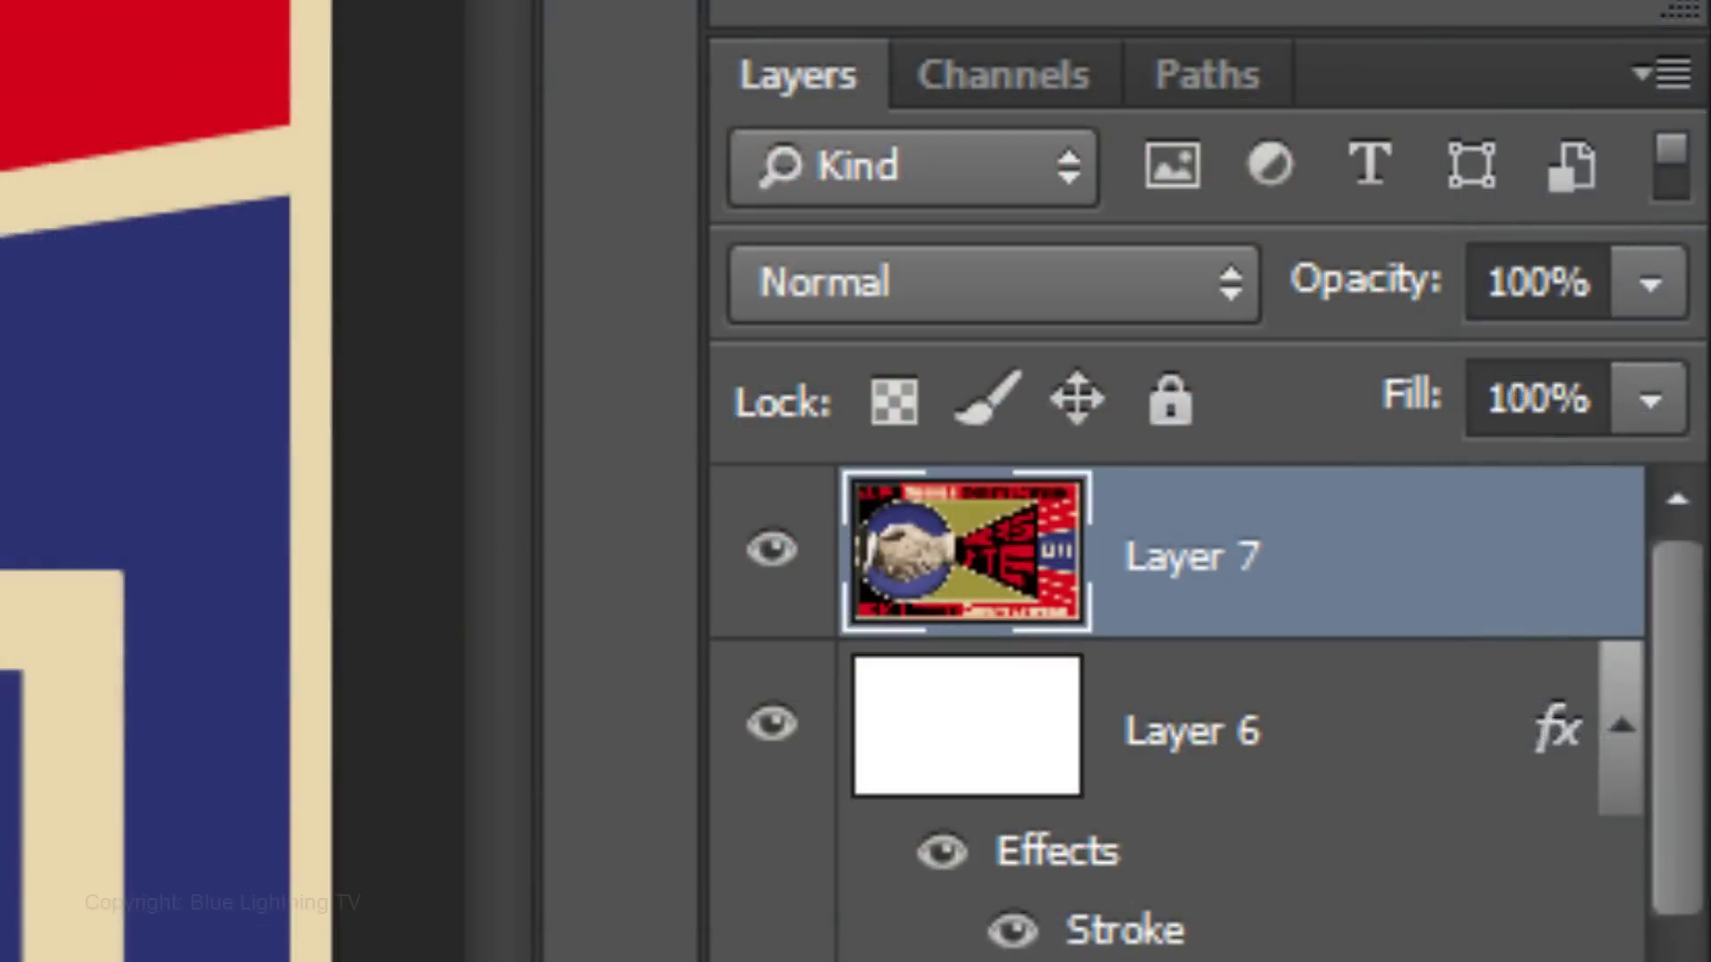
key("ctrl+j")
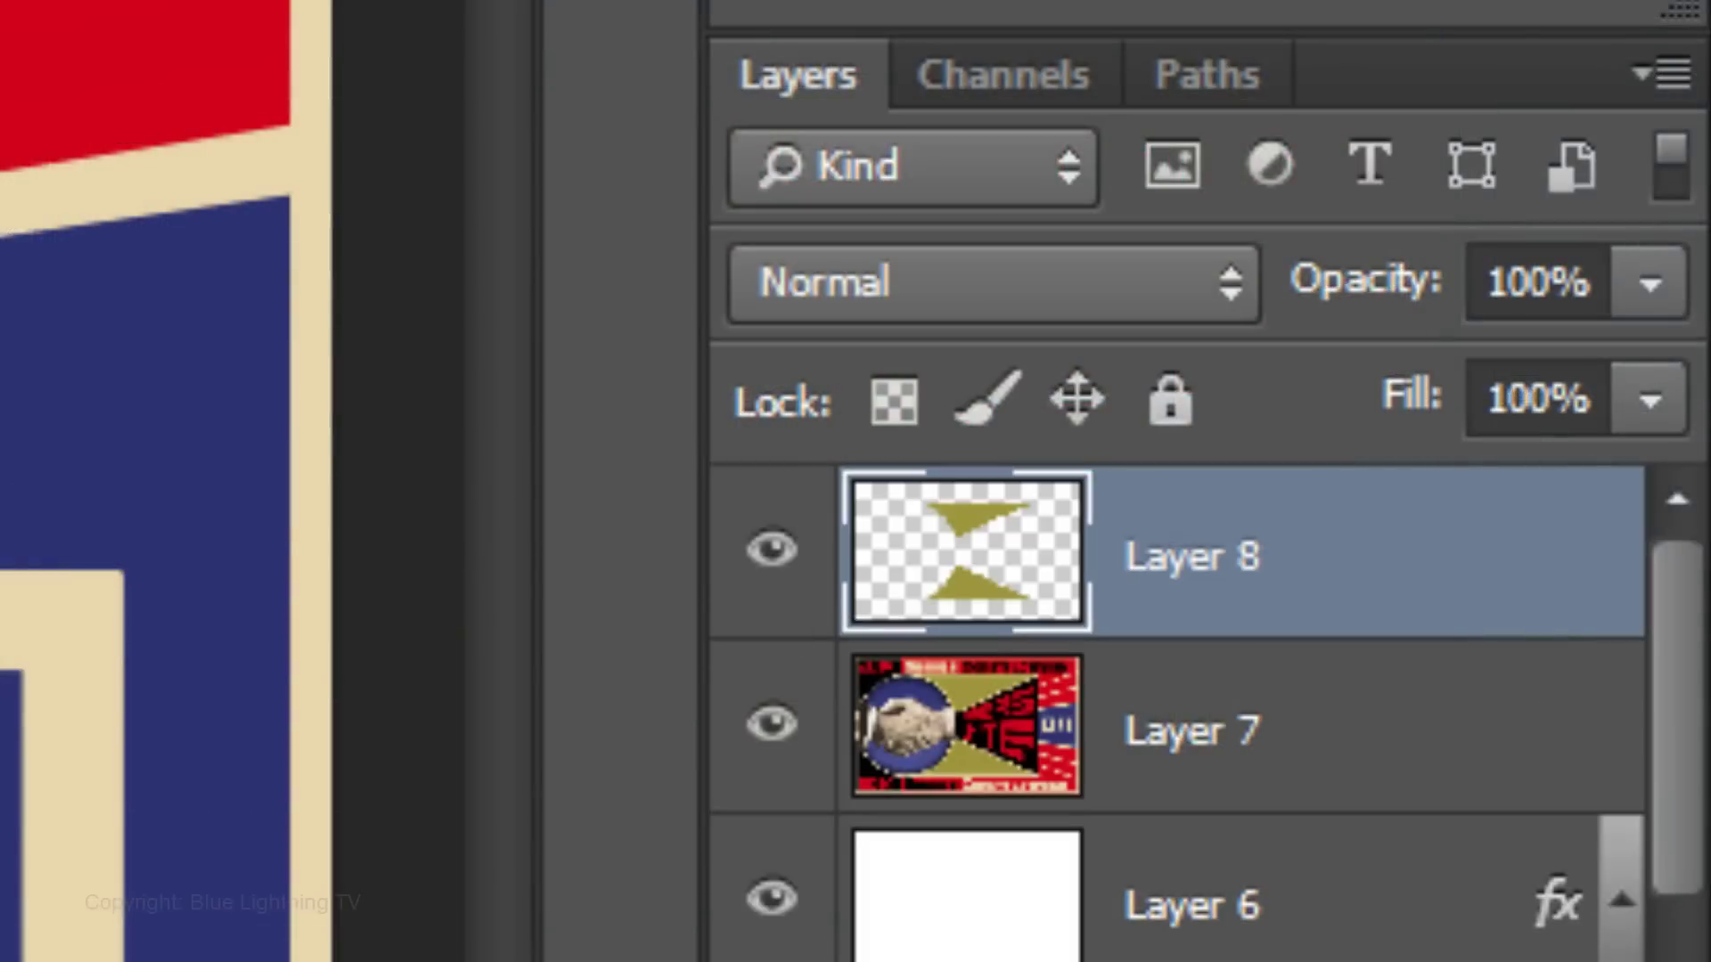
Add an Inner Glow layer style to the copied olive areas with the glow color set to 696322
double_click(960, 562)
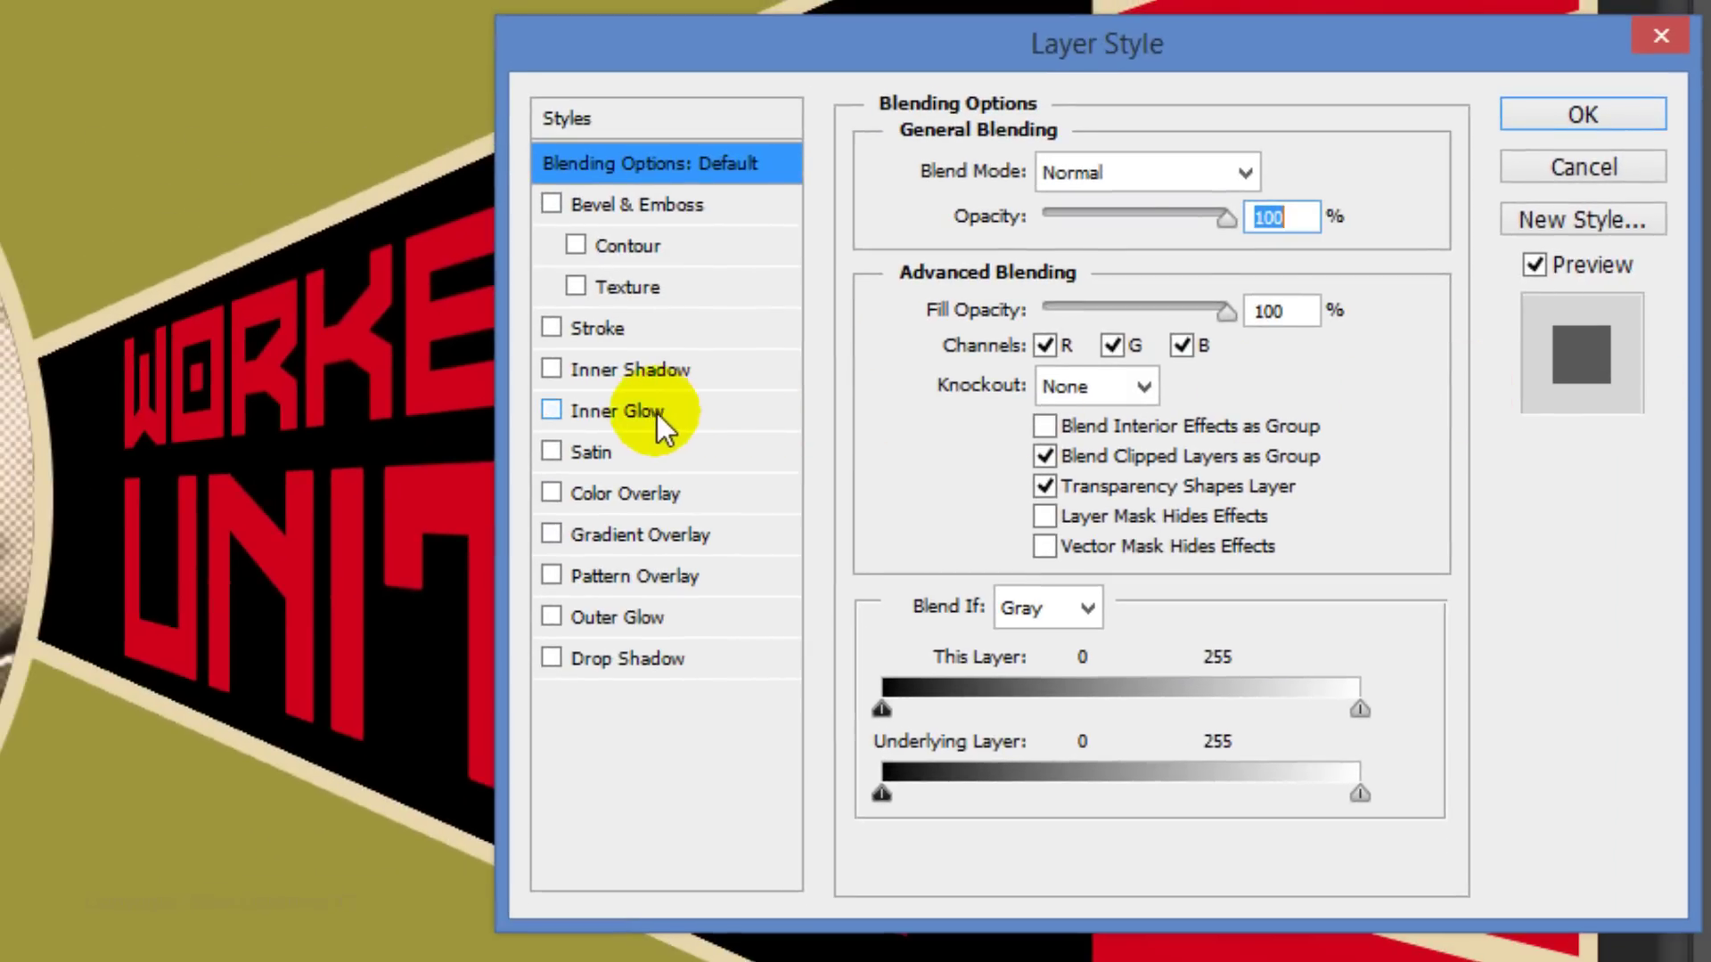
left_click(653, 410)
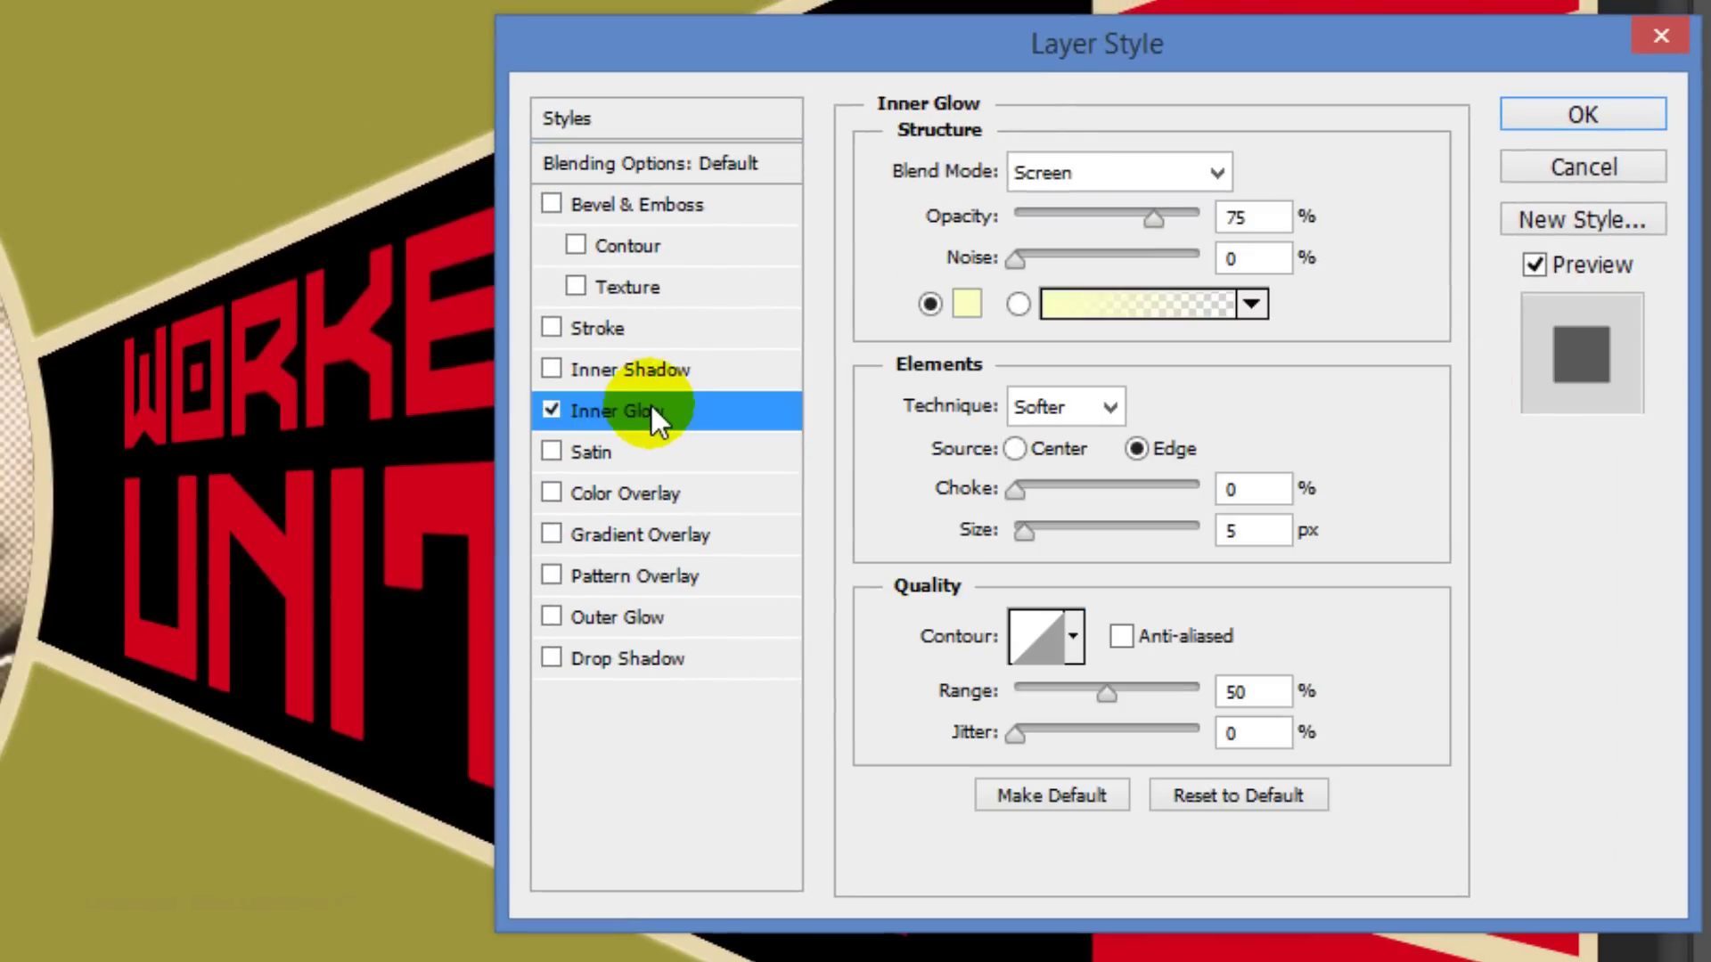
left_click(967, 304)
type("696322")
left_click(419, 247)
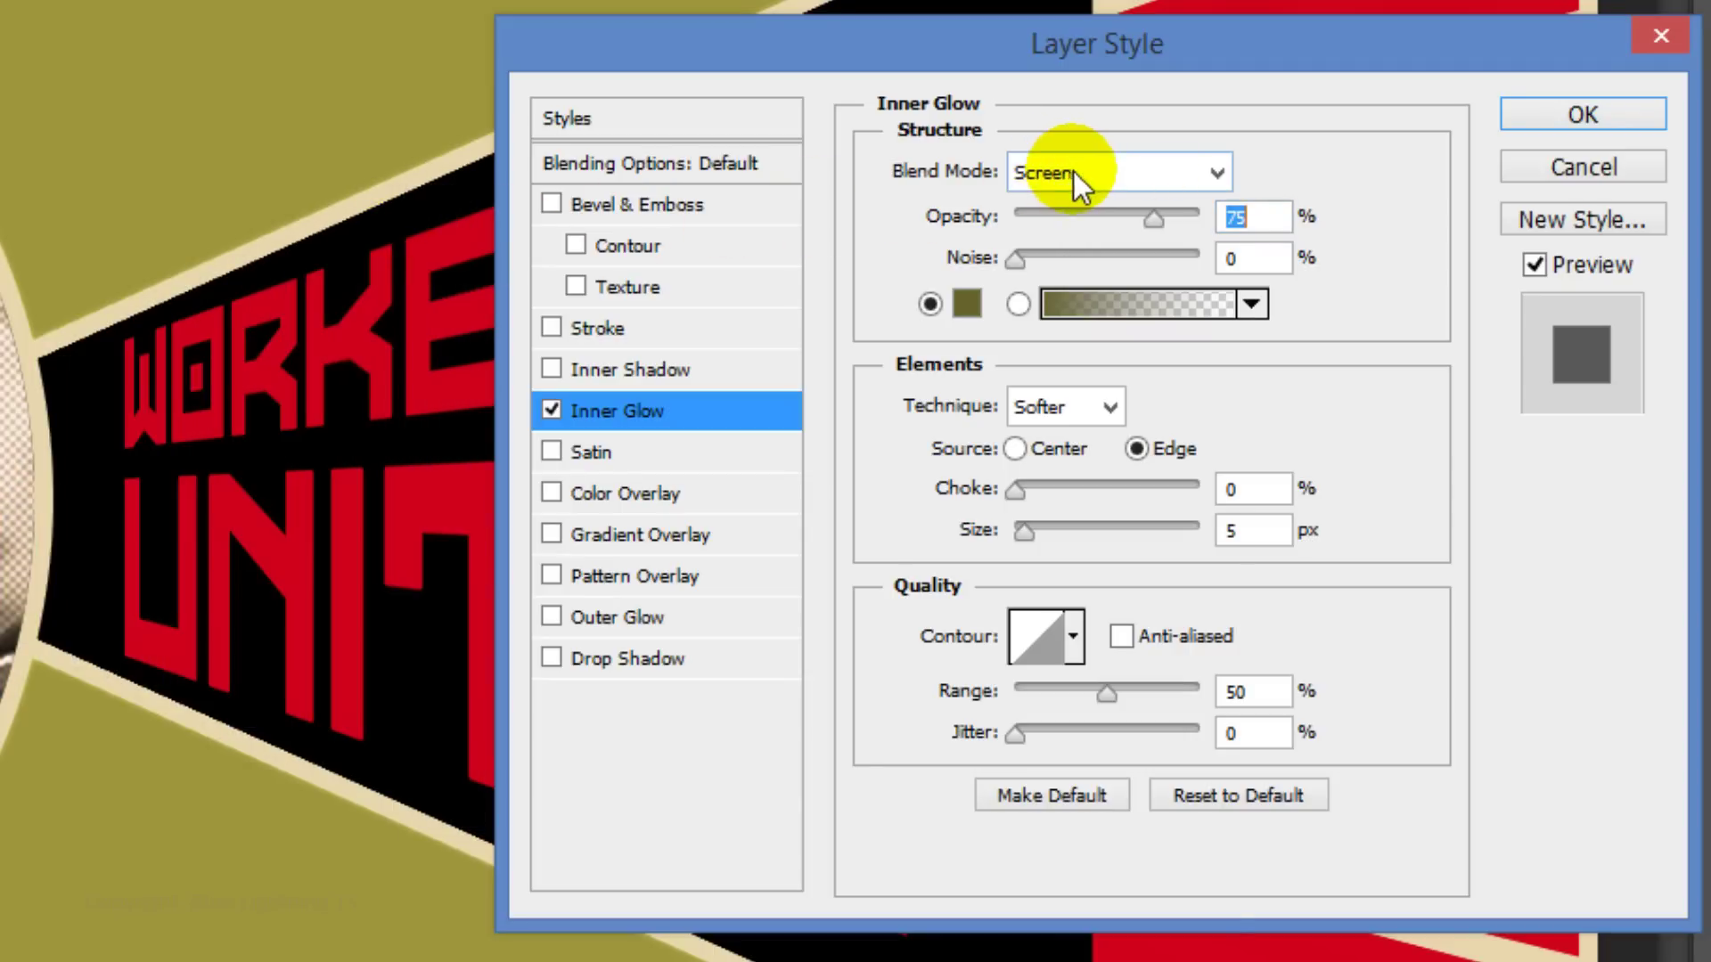
Set the inner glow's blend mode to Dissolve, opacity to 60% and size to 30 px, and apply the style
left_click(1076, 179)
left_click(1077, 235)
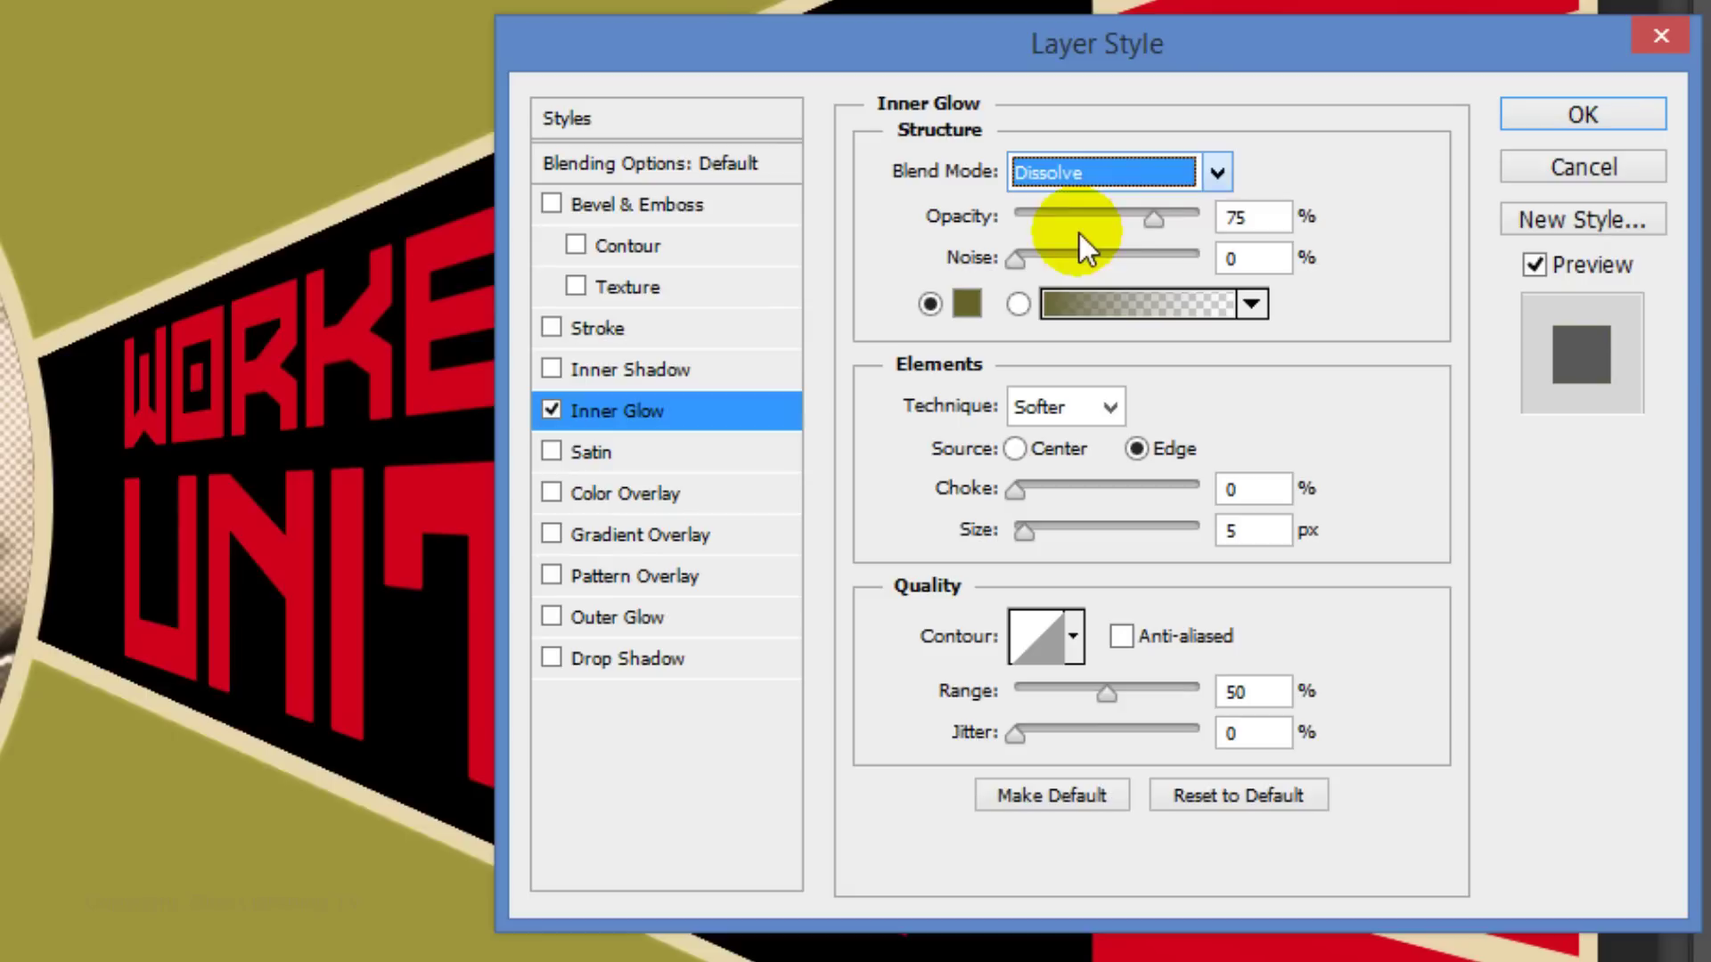
left_click(1283, 219)
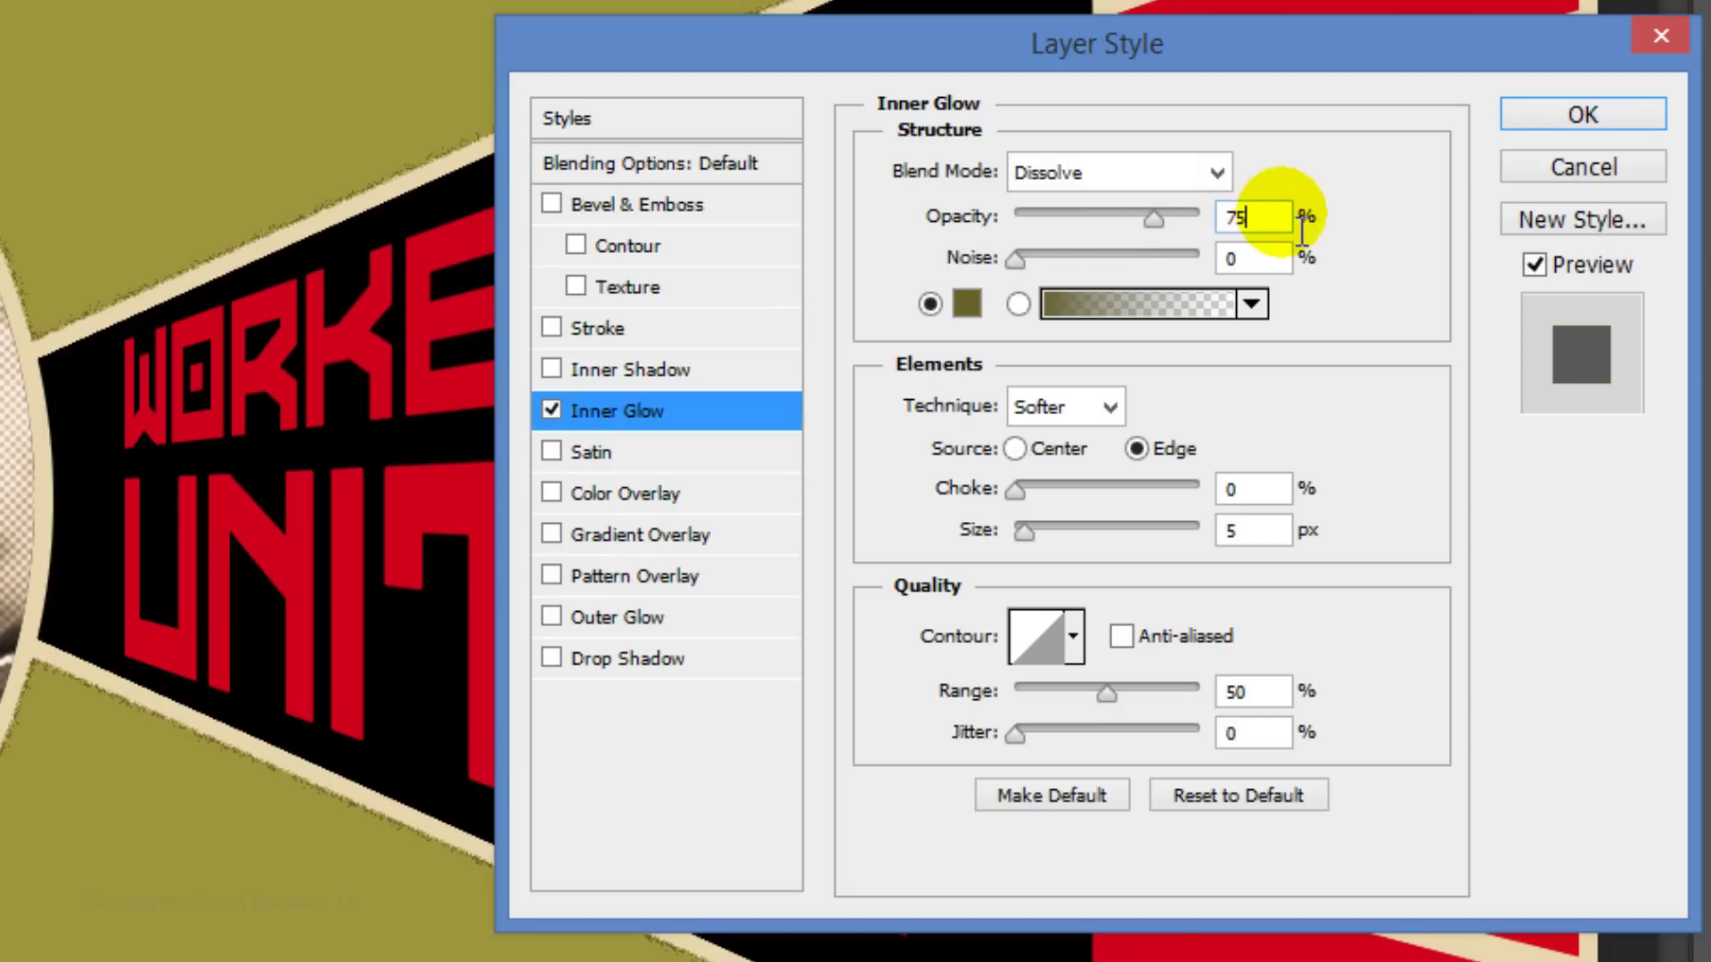
double_click(1243, 219)
type("60")
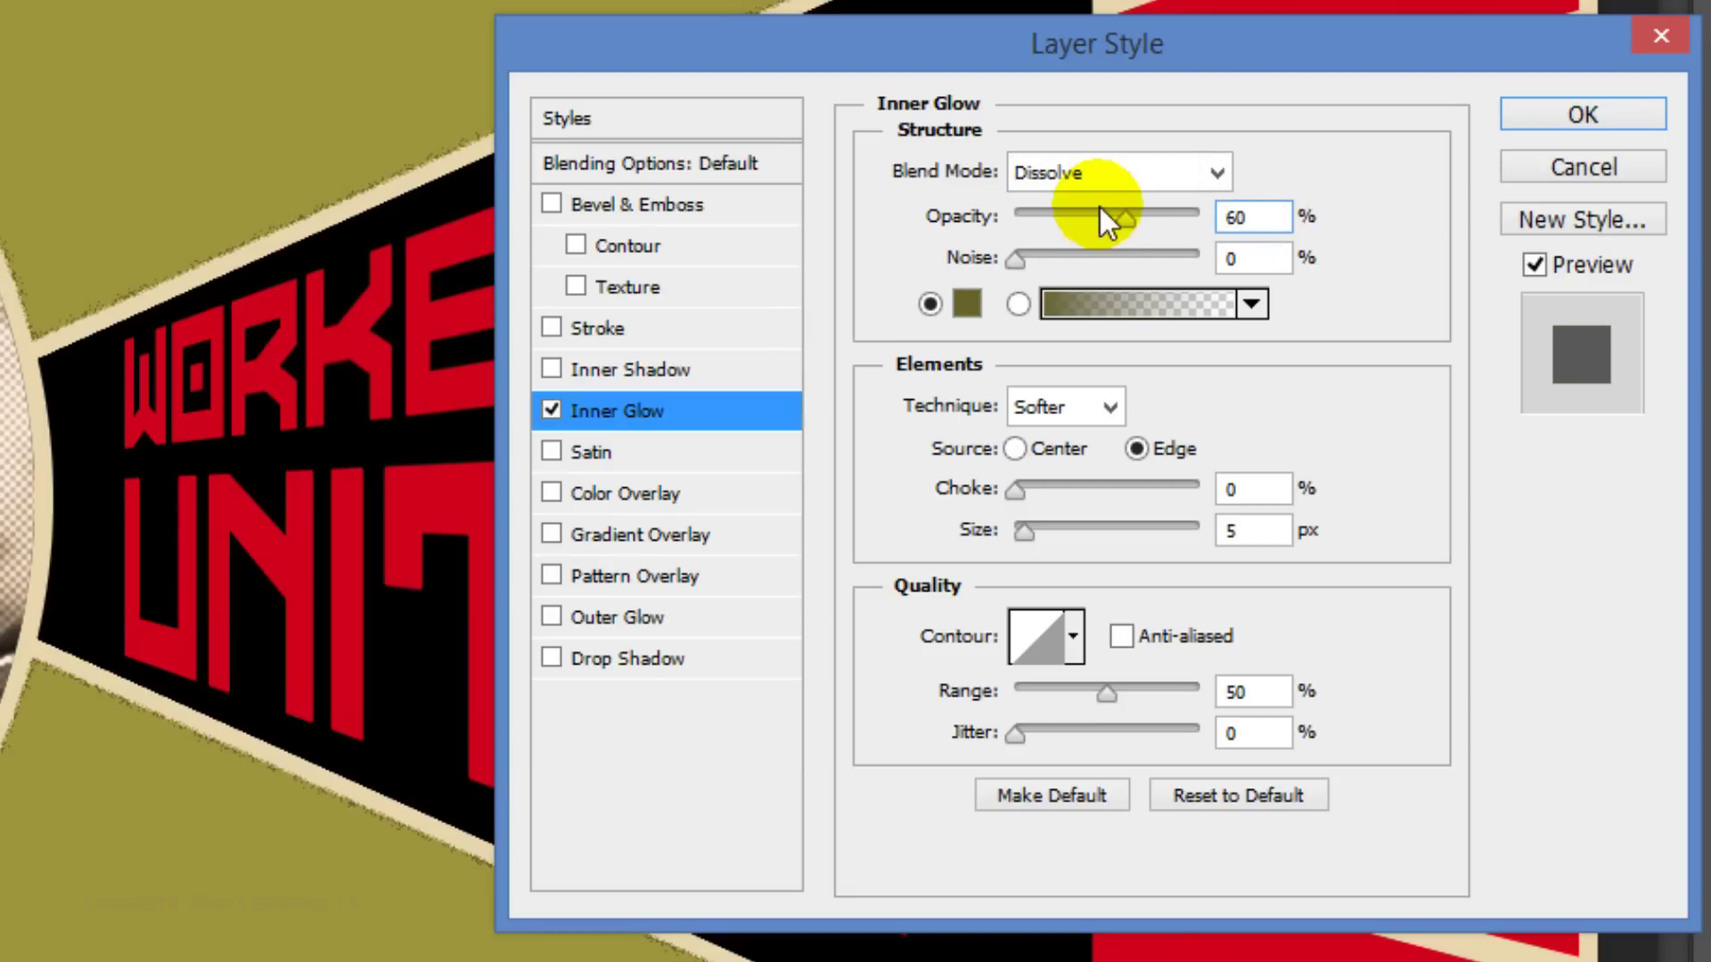
double_click(1257, 527)
type("30")
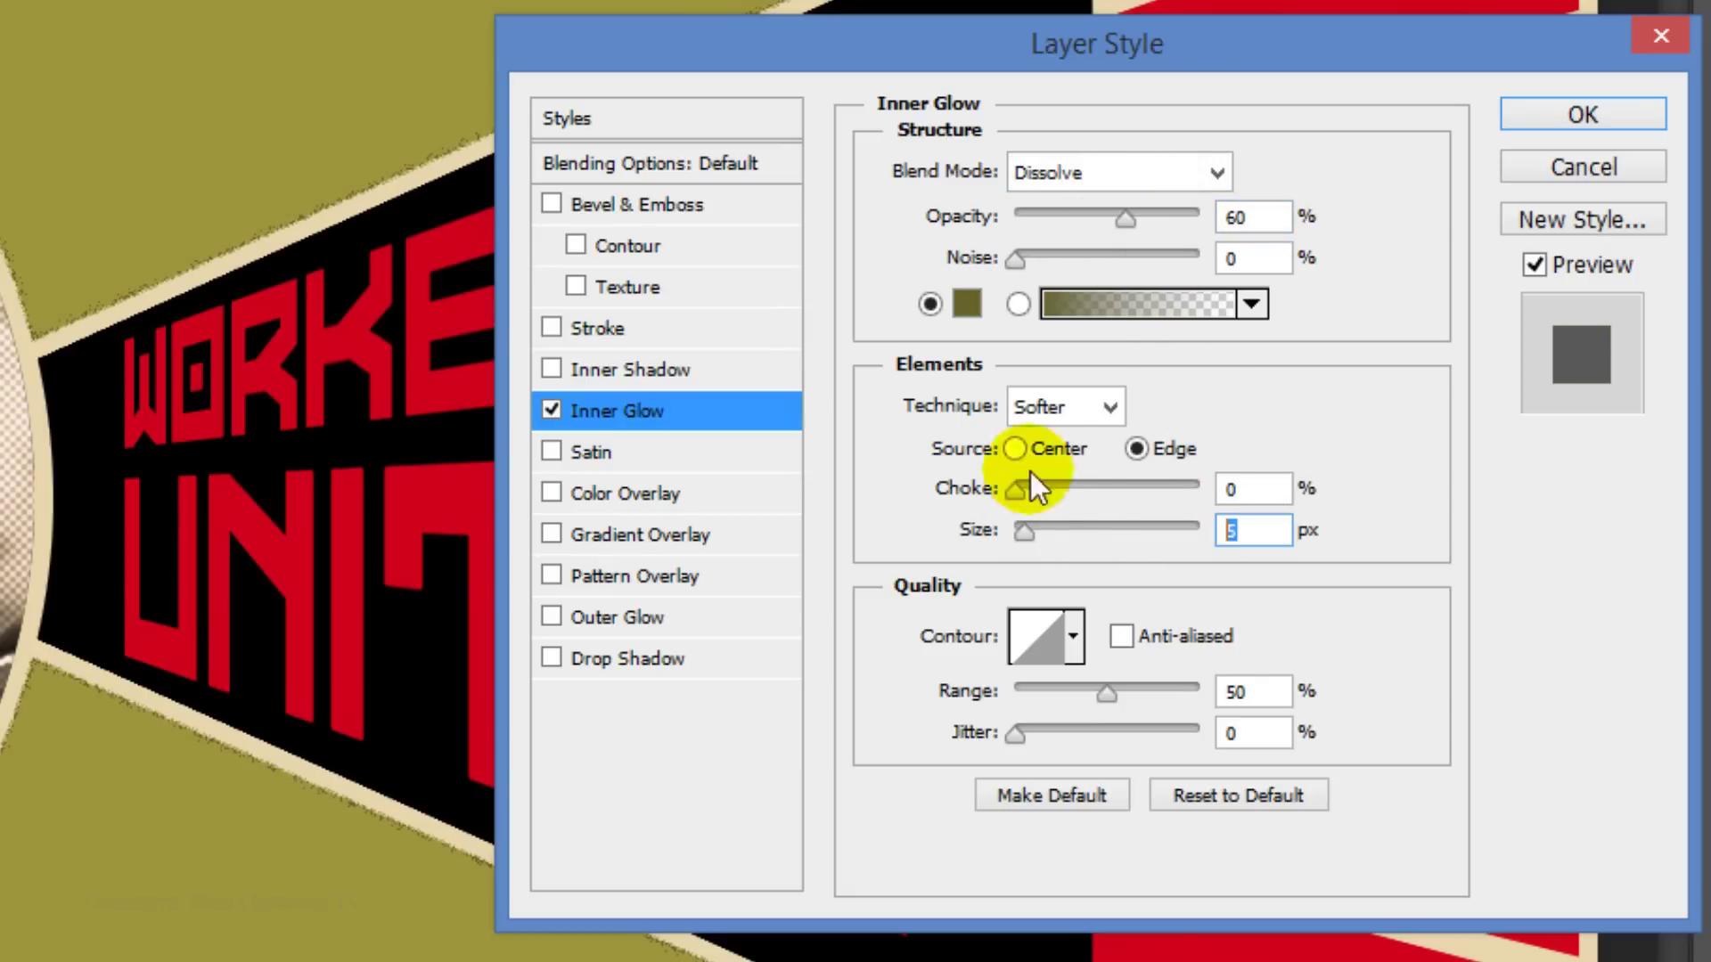
left_click(1582, 116)
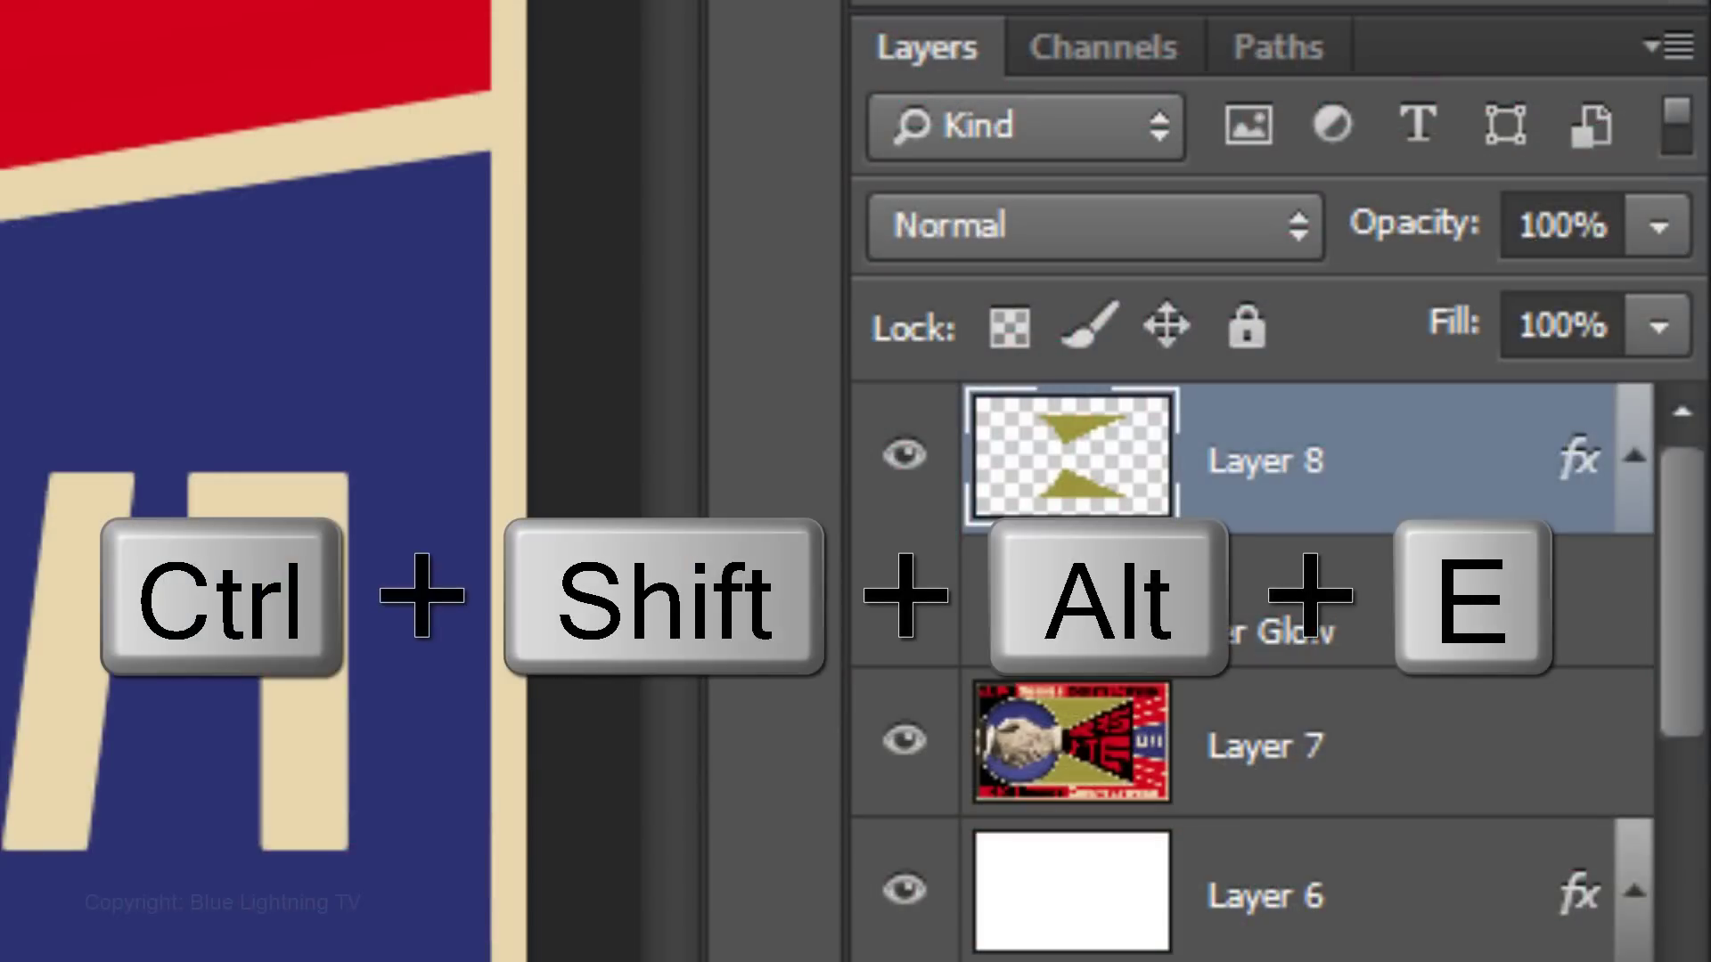
Stamp all visible layers into a new composite and apply the Texturizer filter with Sandstone texture, 100% scaling, relief 4 and Top light
key("ctrl+shift+alt+e")
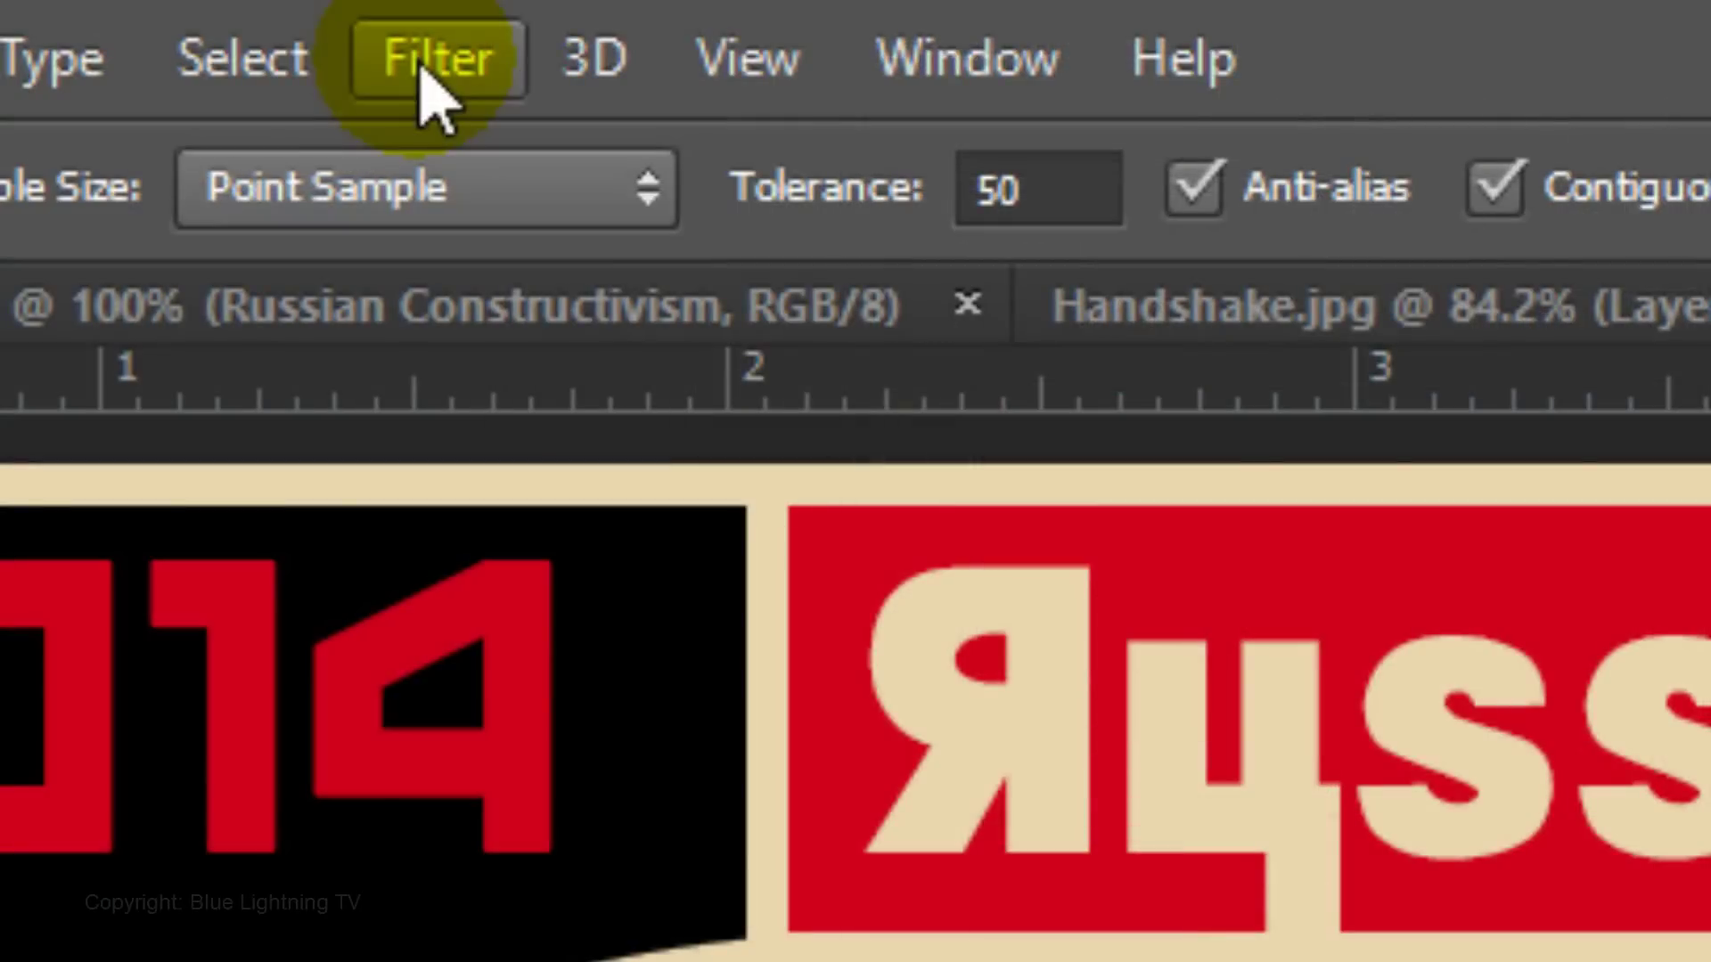
left_click(426, 70)
left_click(539, 401)
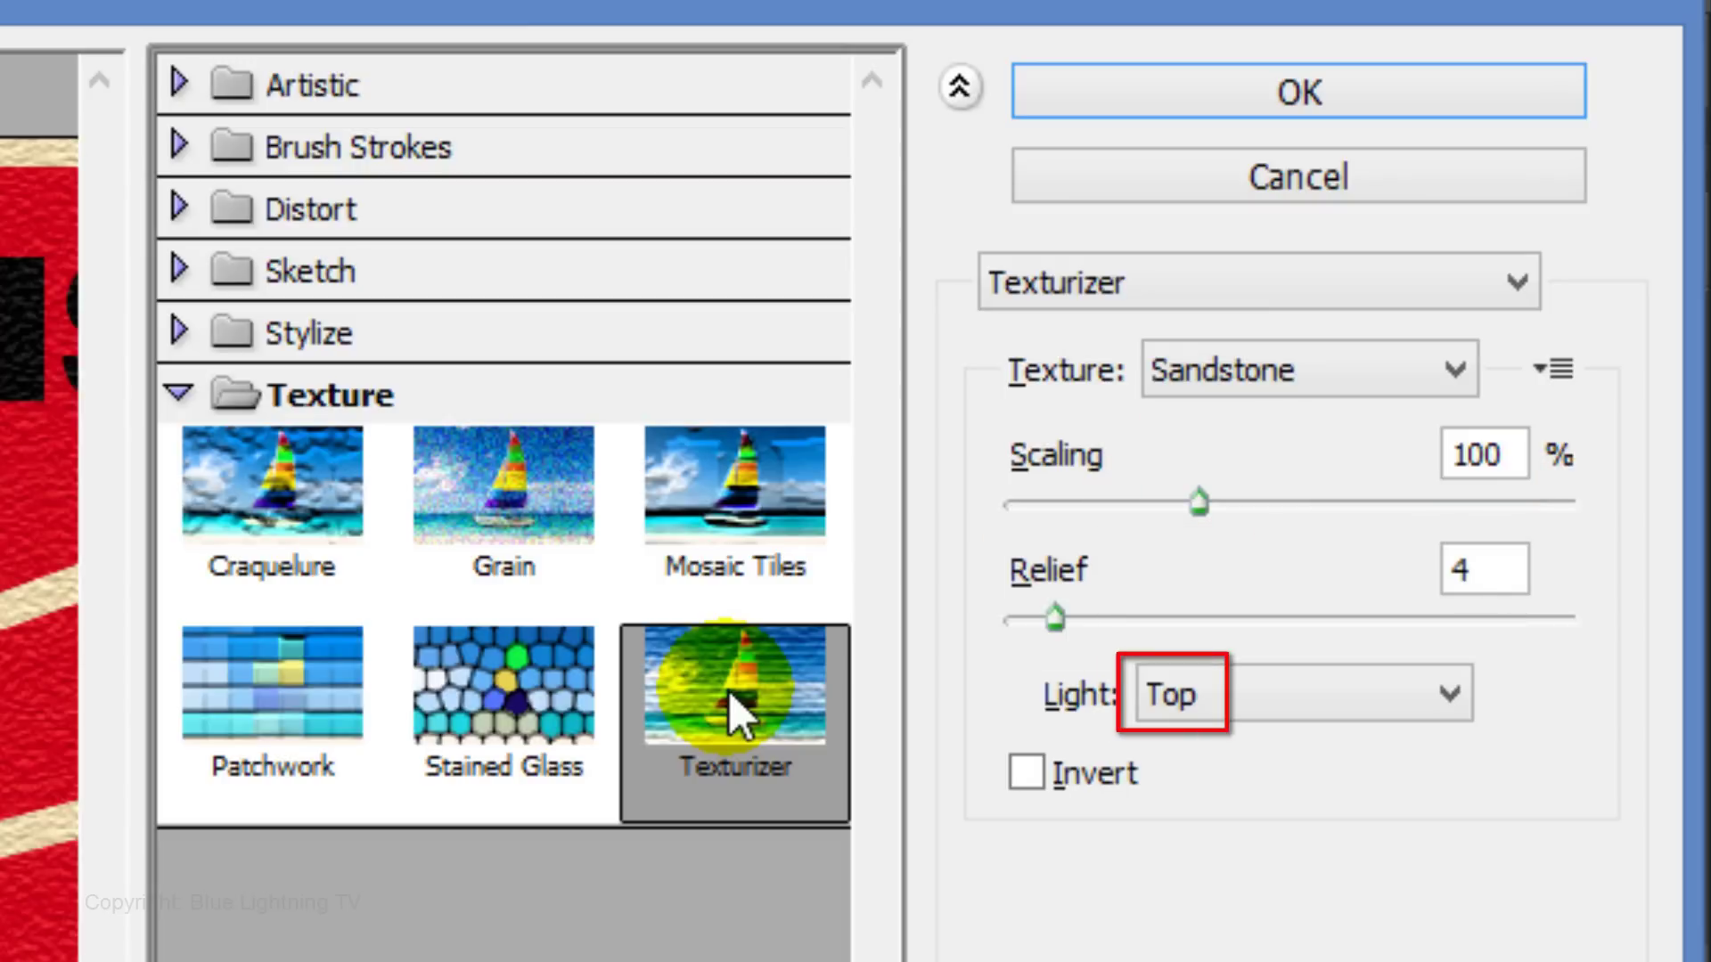
left_click(1303, 89)
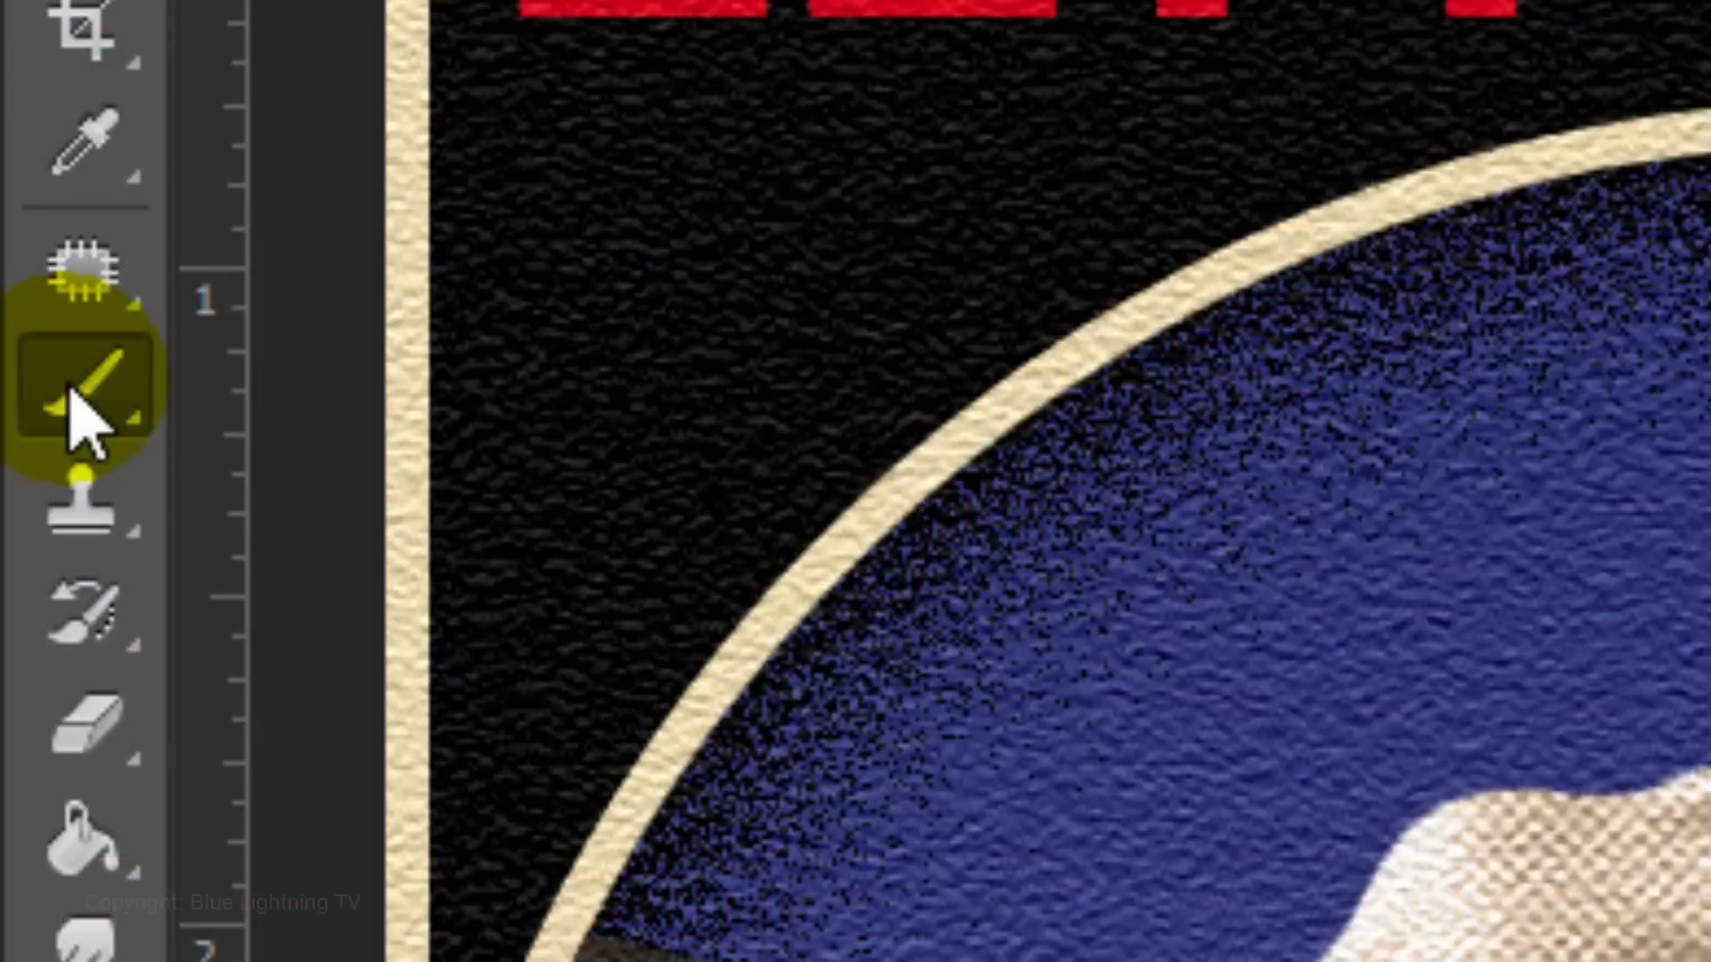
Activate the Brush Tool and replace the current brushes with the "Heavy Scratches Brushes by Dawghouse" set
right_click(77, 397)
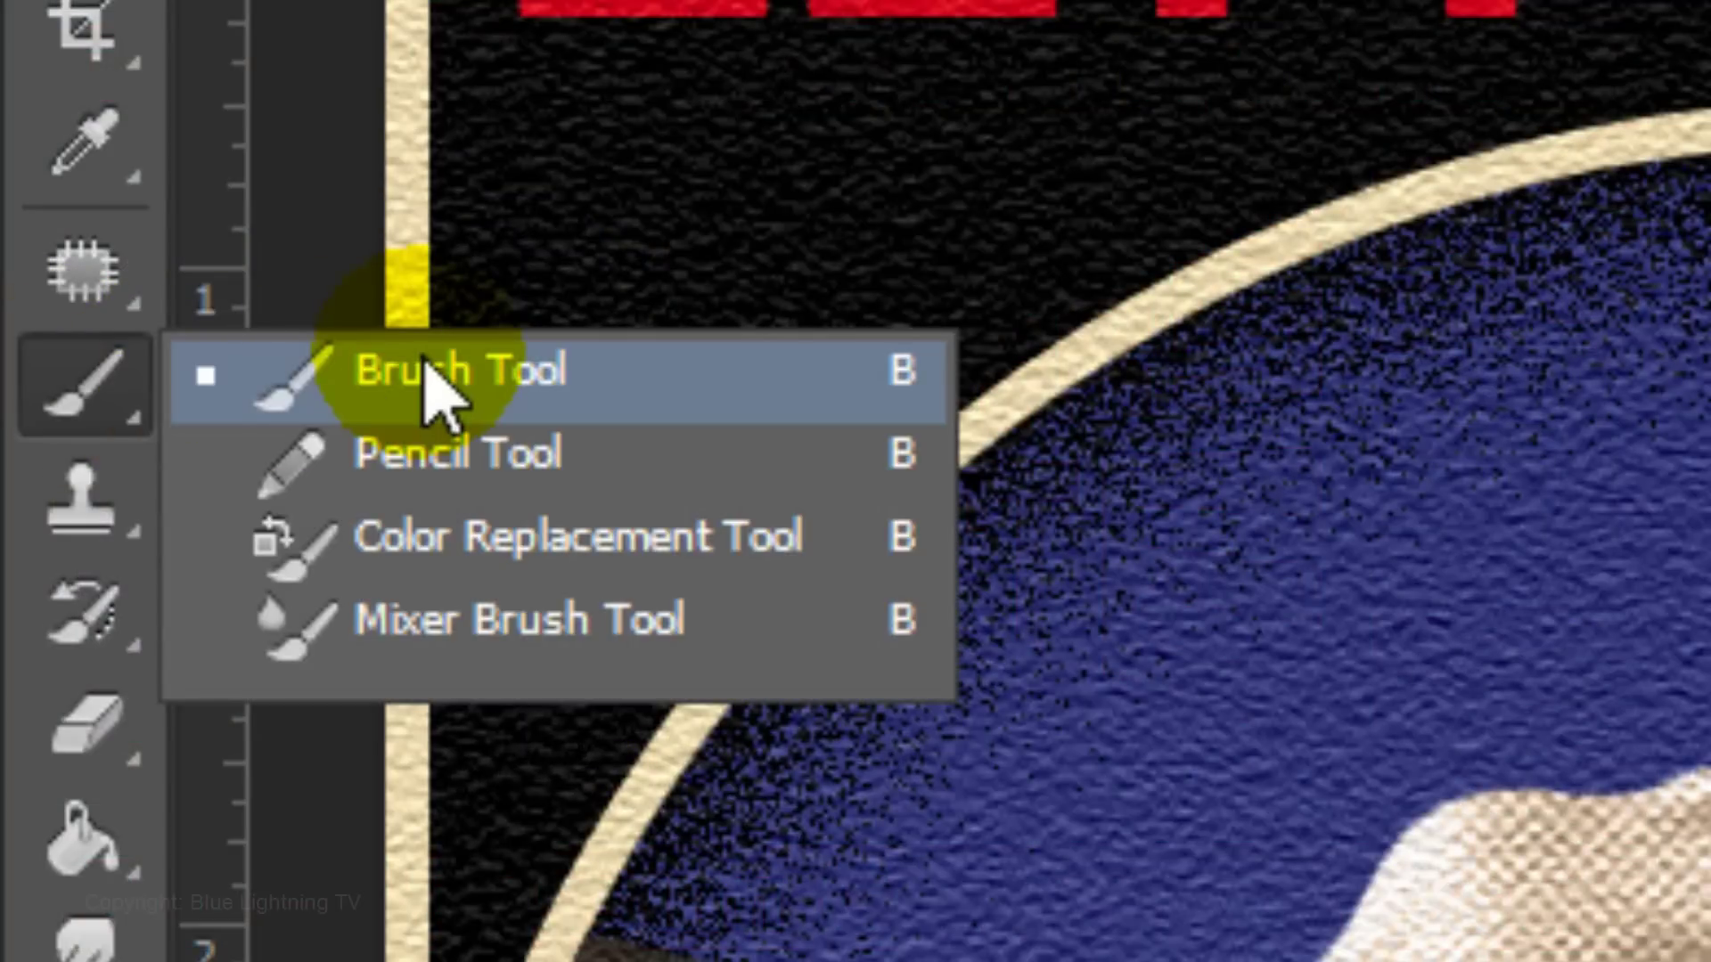
left_click(427, 393)
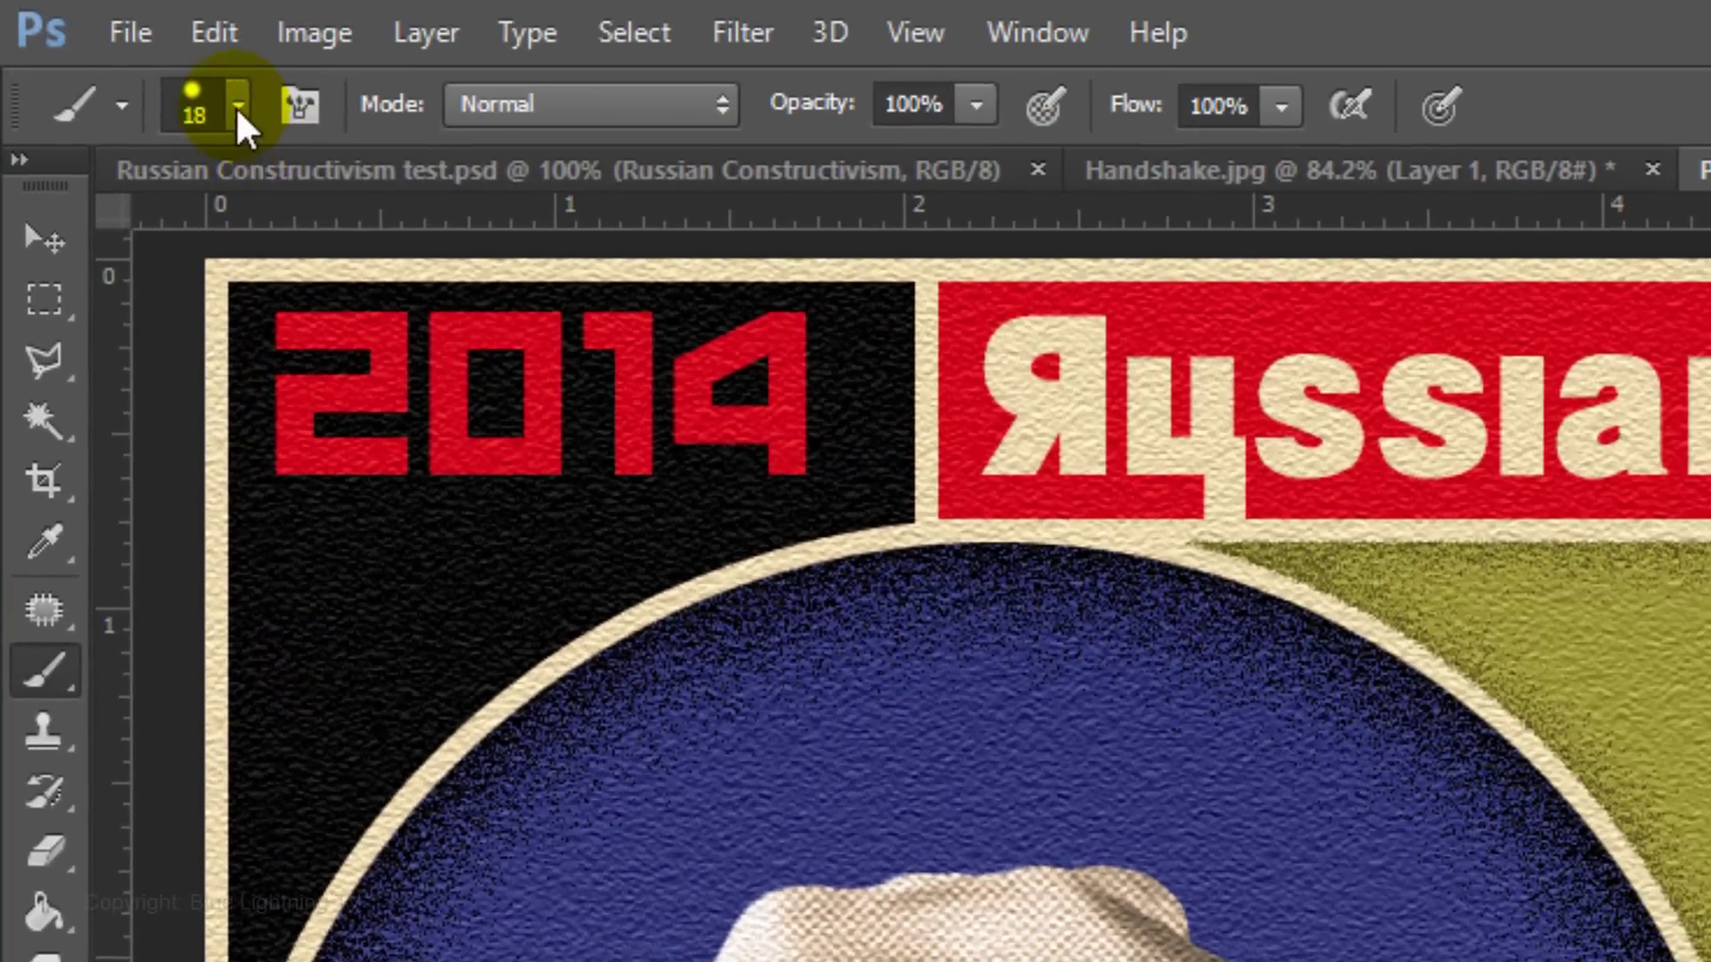
left_click(237, 105)
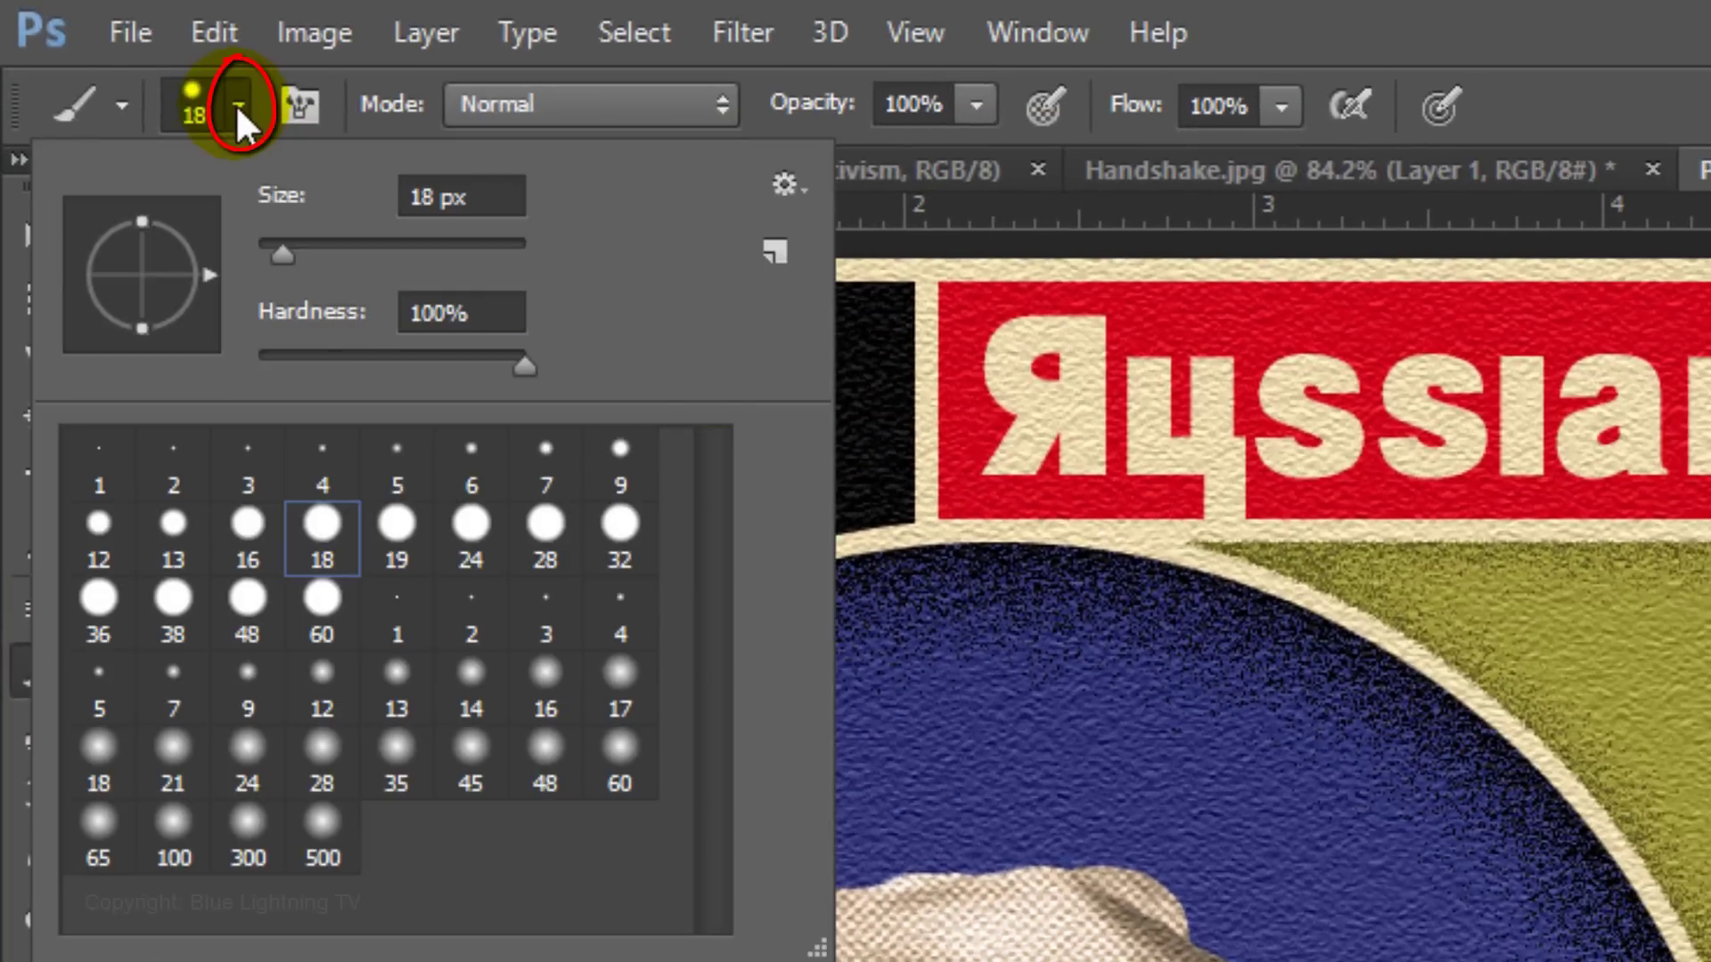
left_click(785, 187)
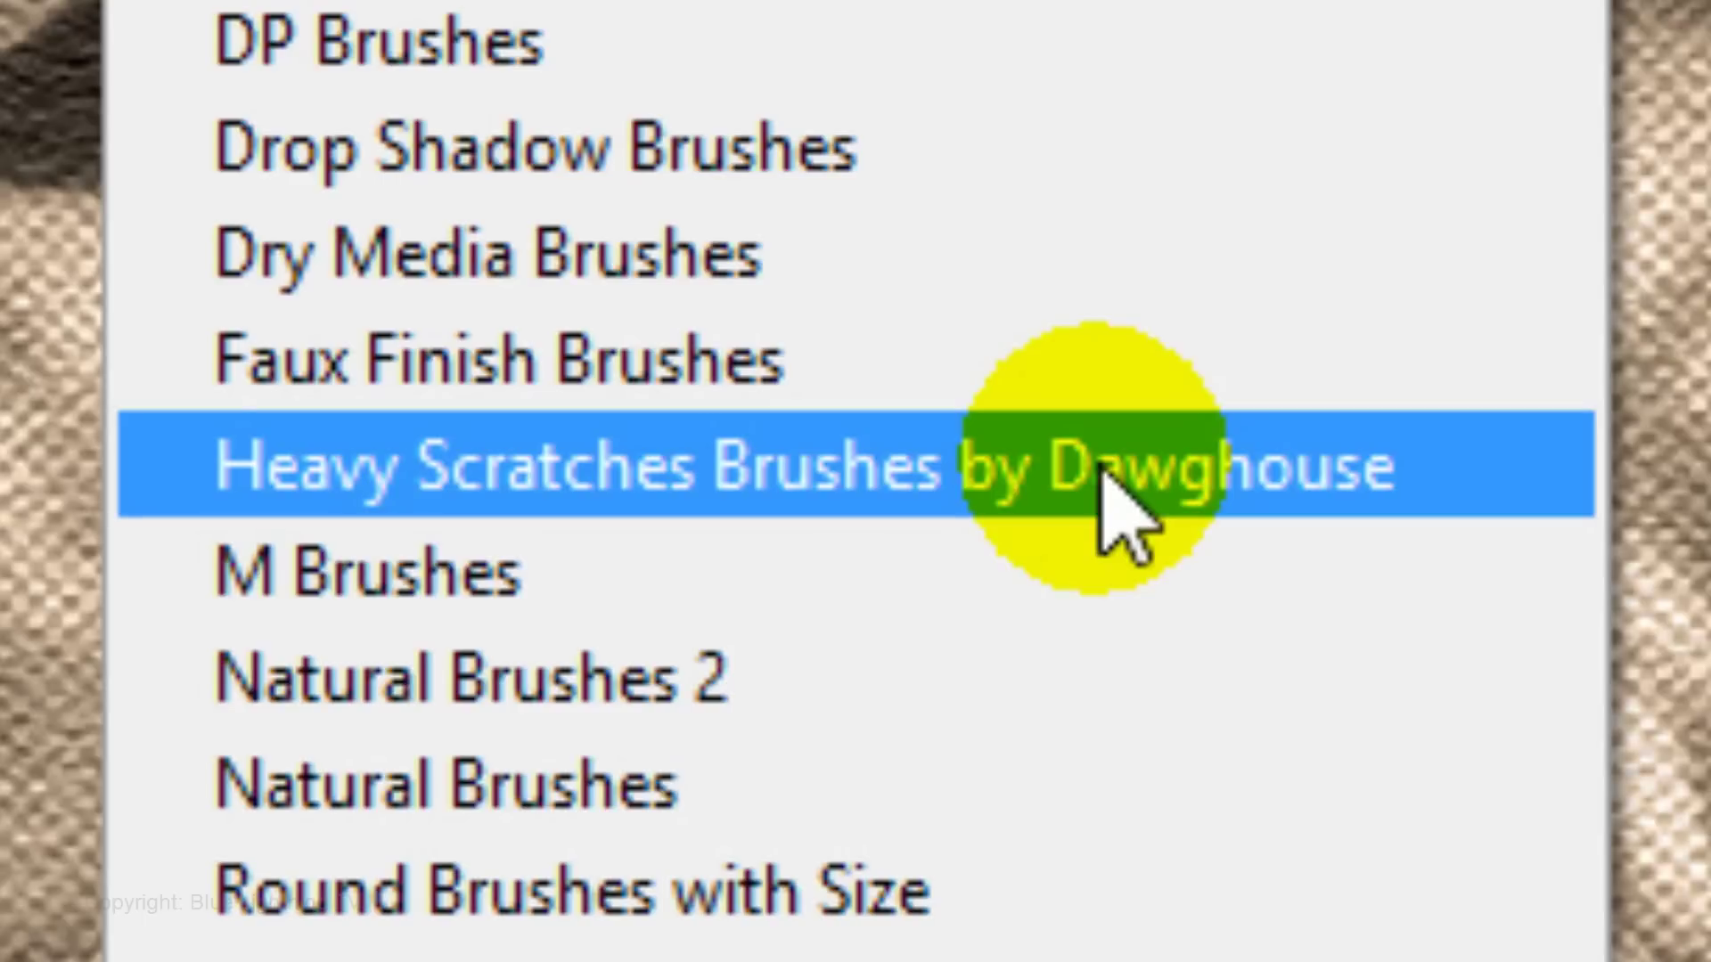
left_click(1105, 481)
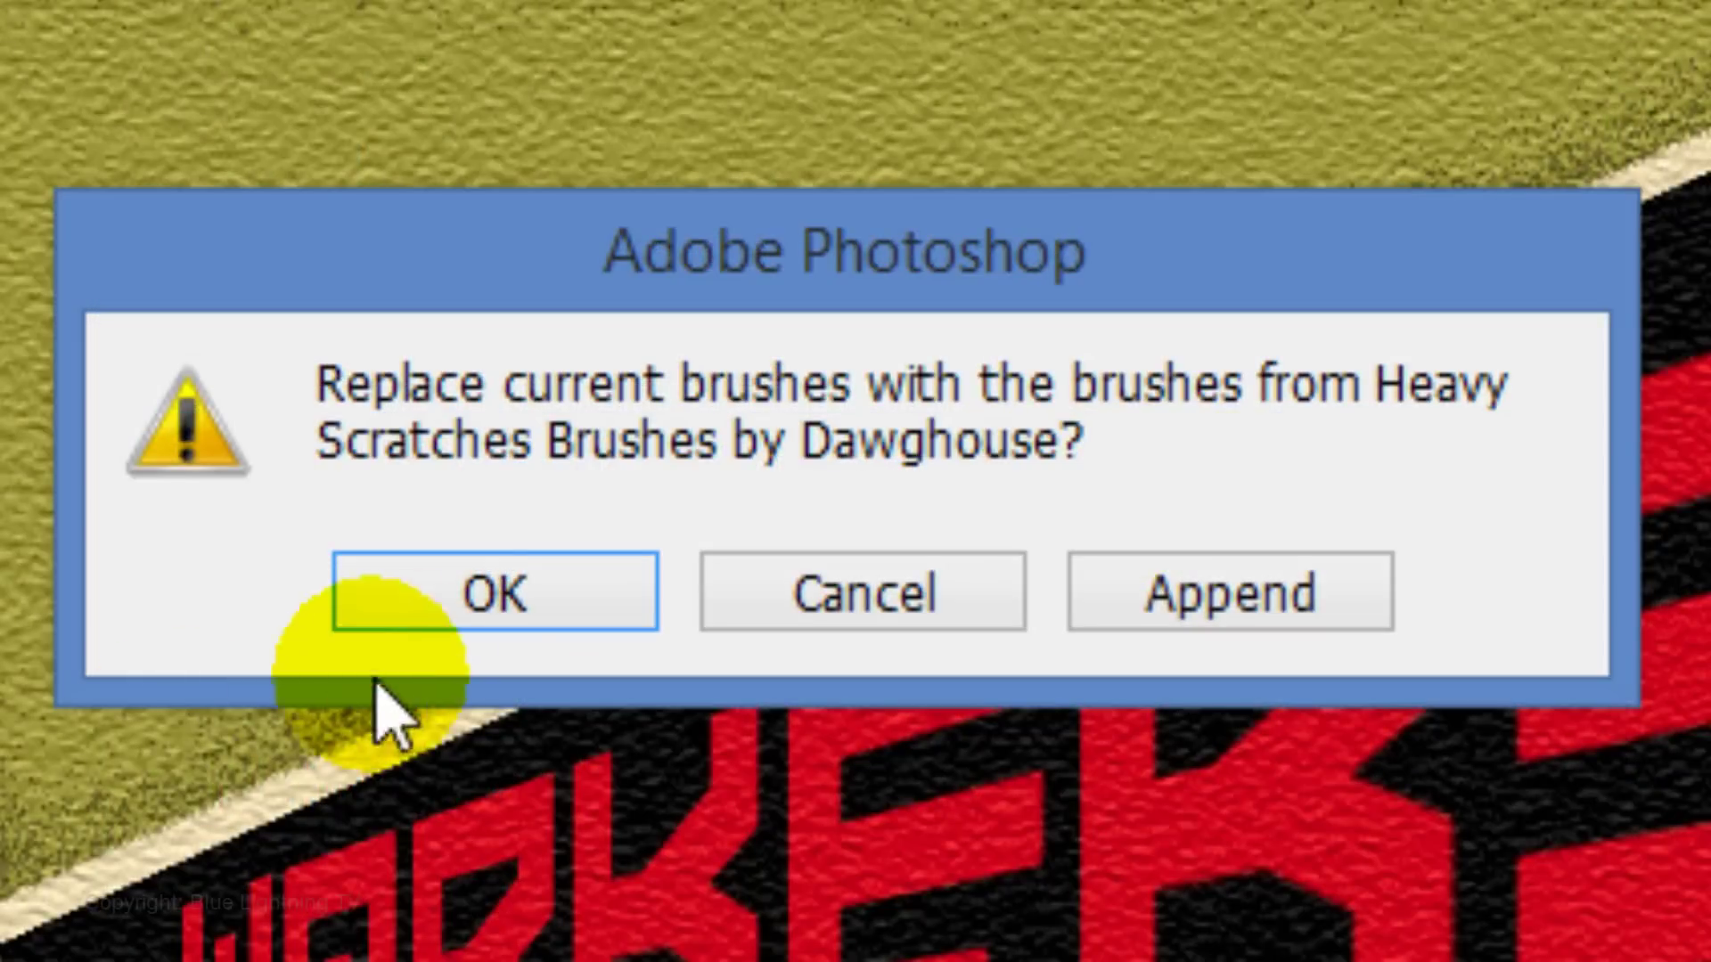
left_click(489, 630)
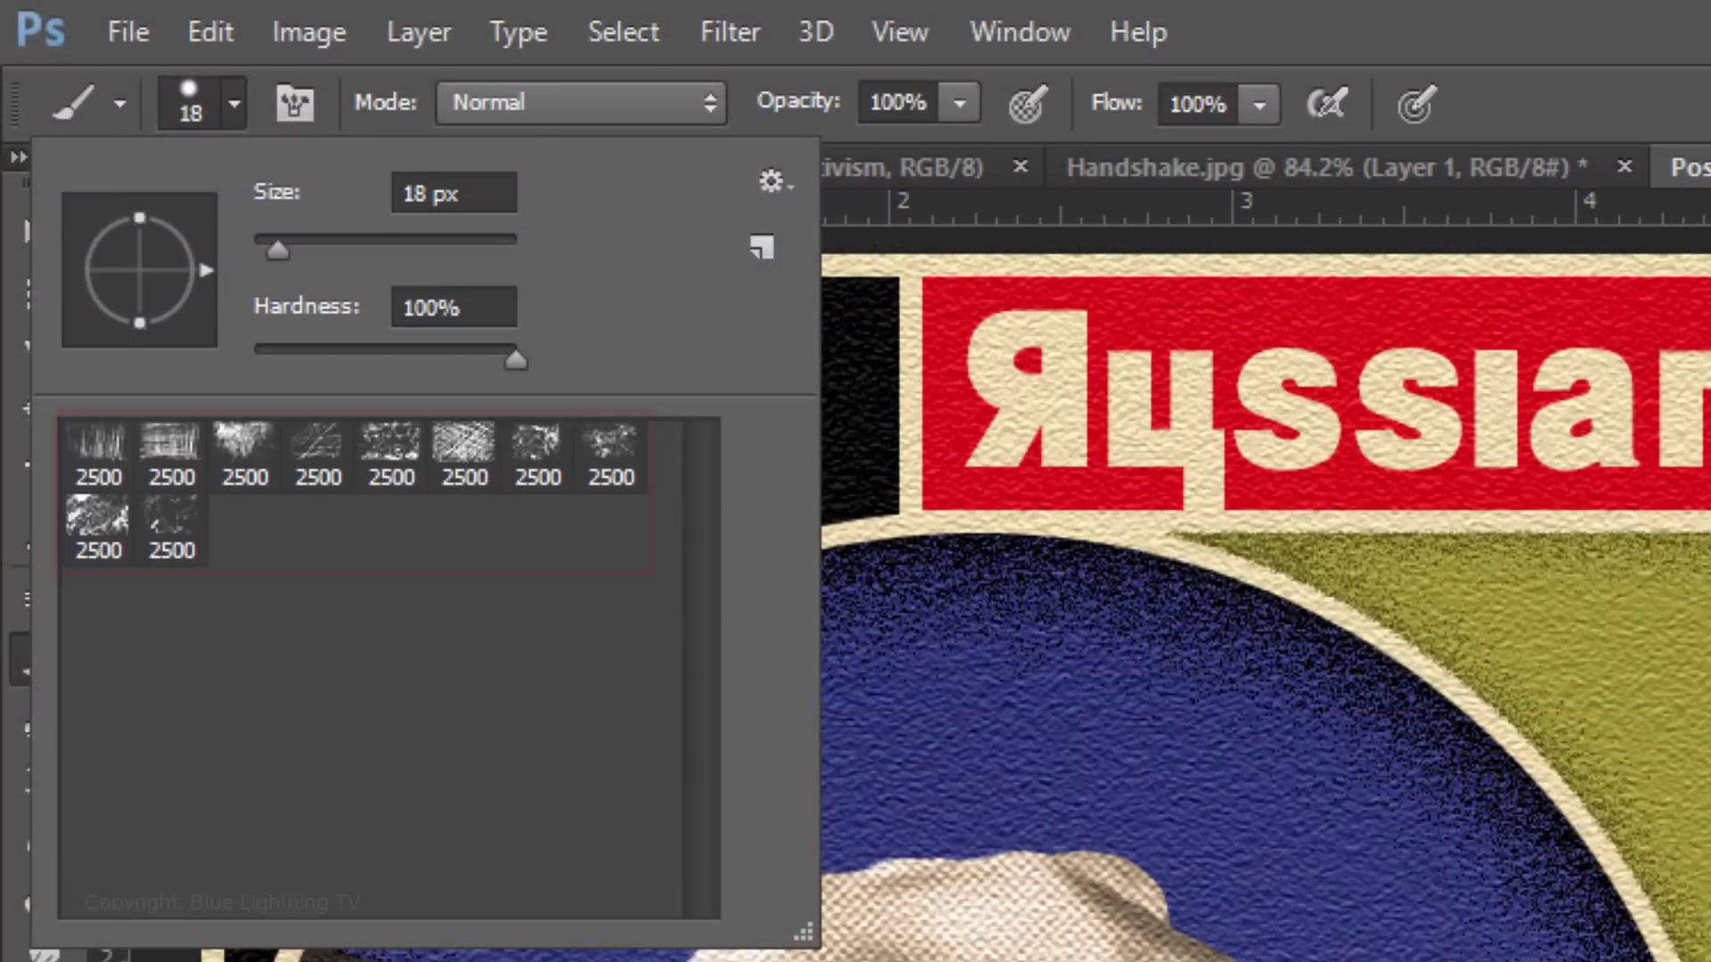
Choose the last scratches brush in the set, with its size at 1800 px and opacity at 25%
left_click(177, 545)
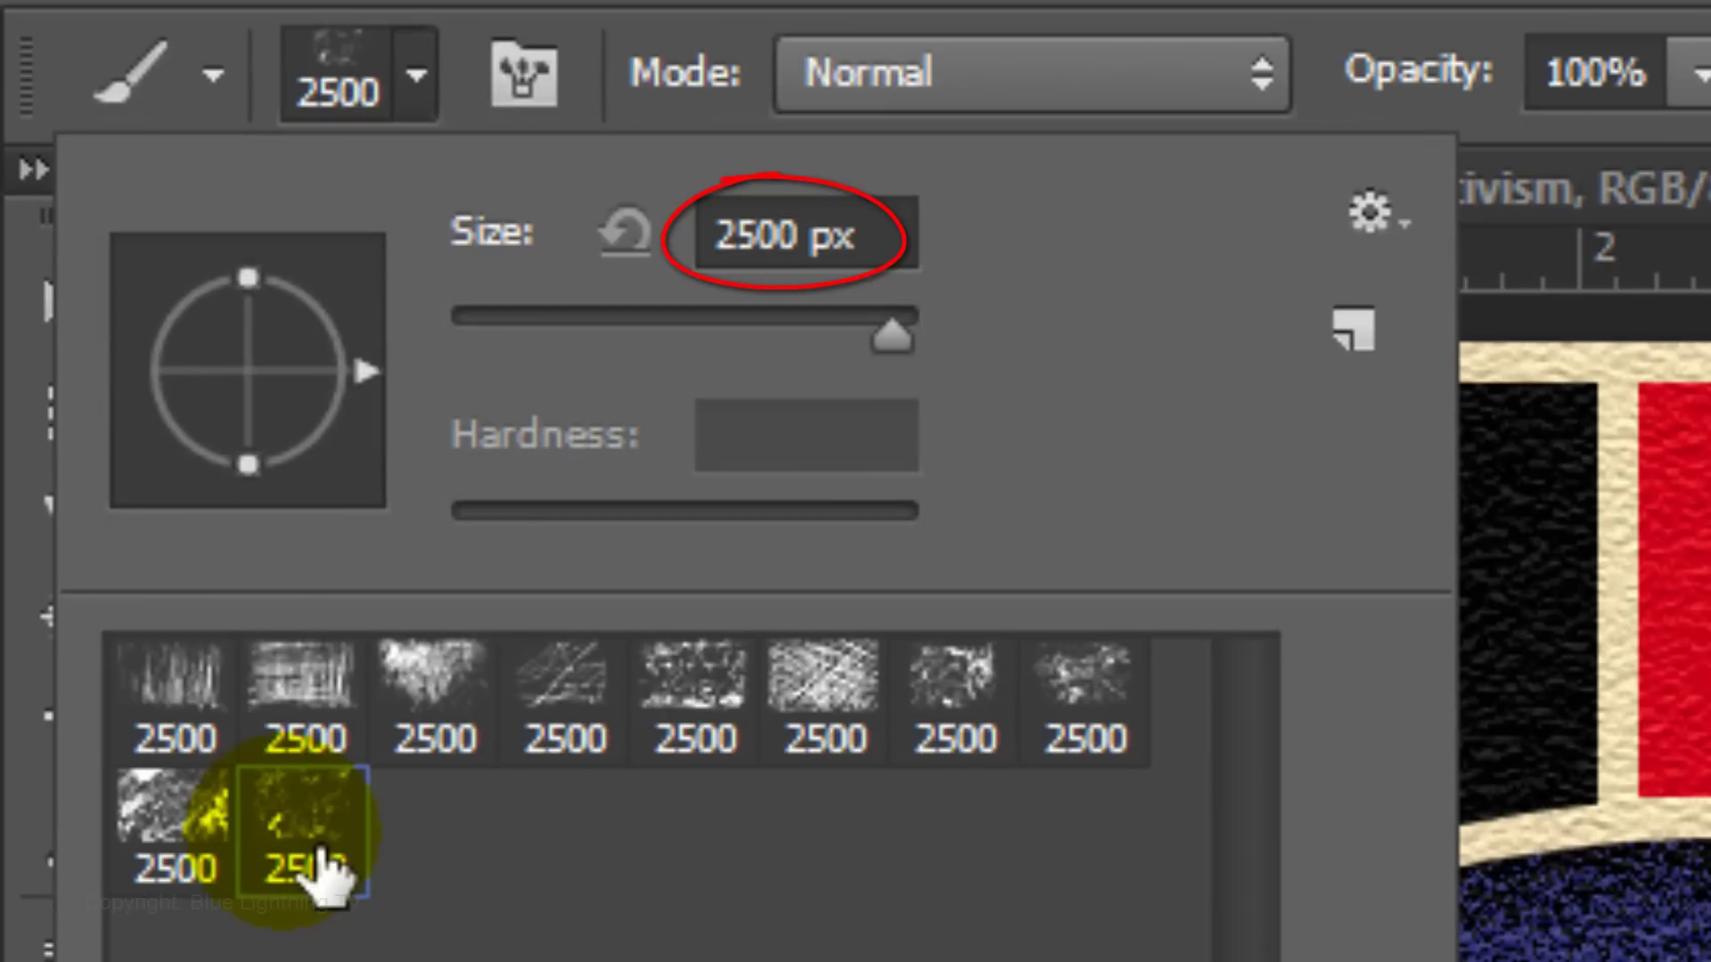
left_click(833, 237)
type("1800")
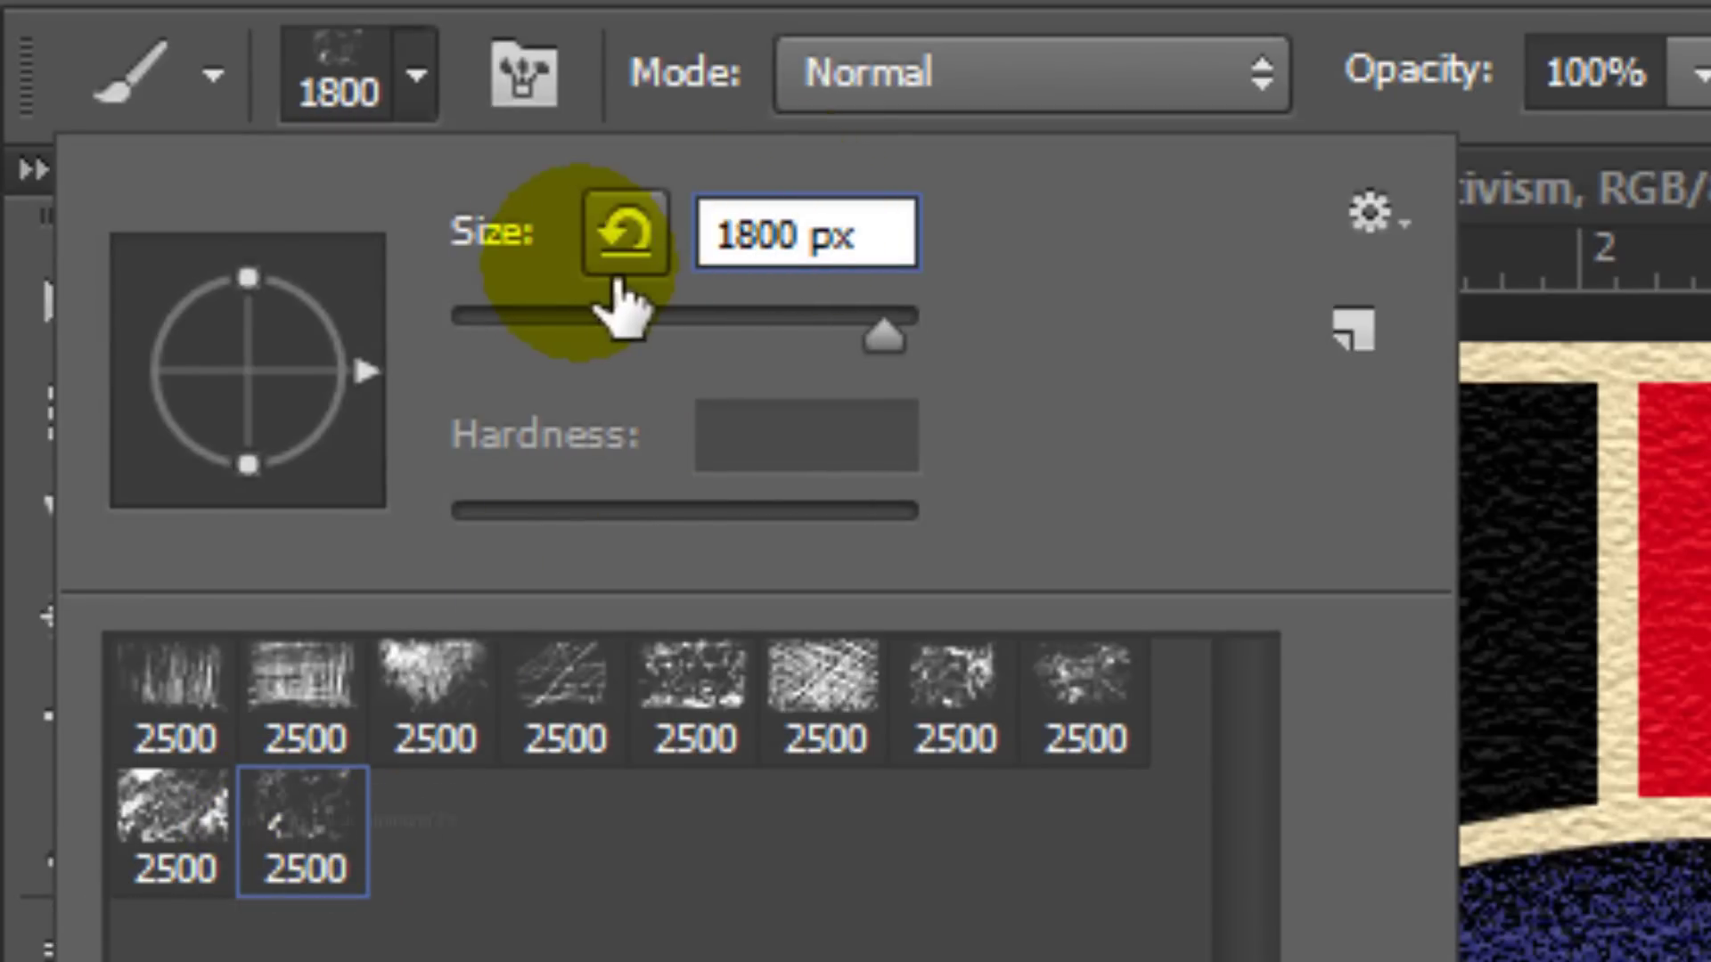
left_click(1608, 73)
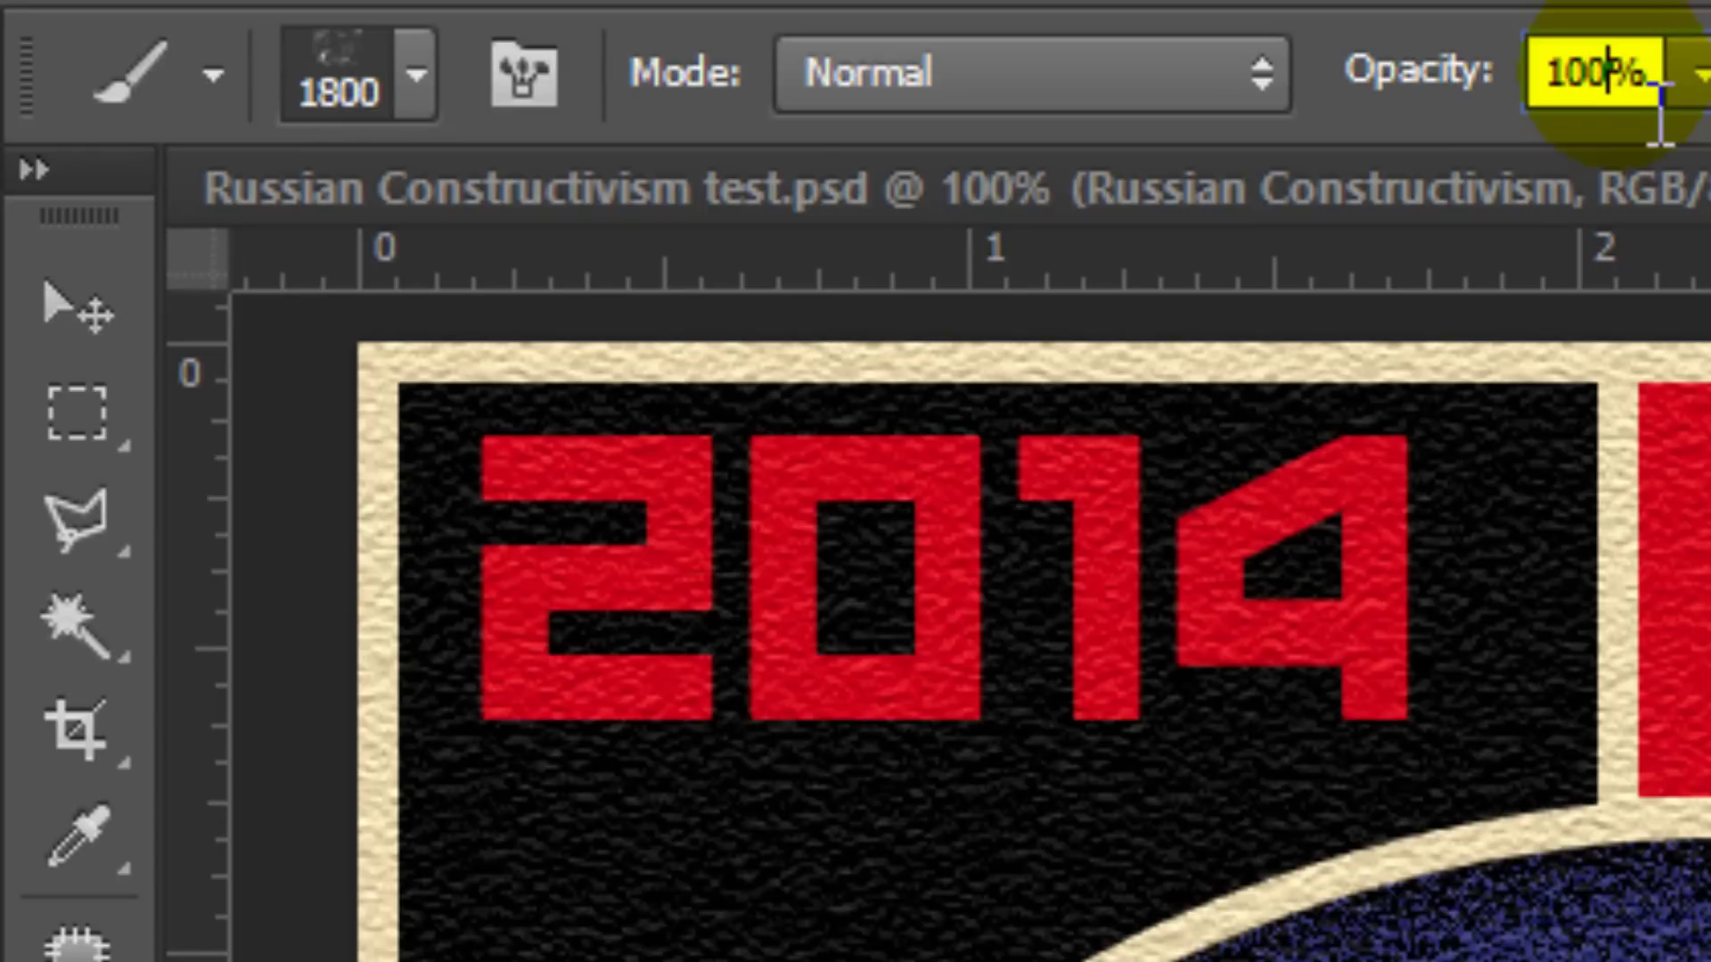
type("25")
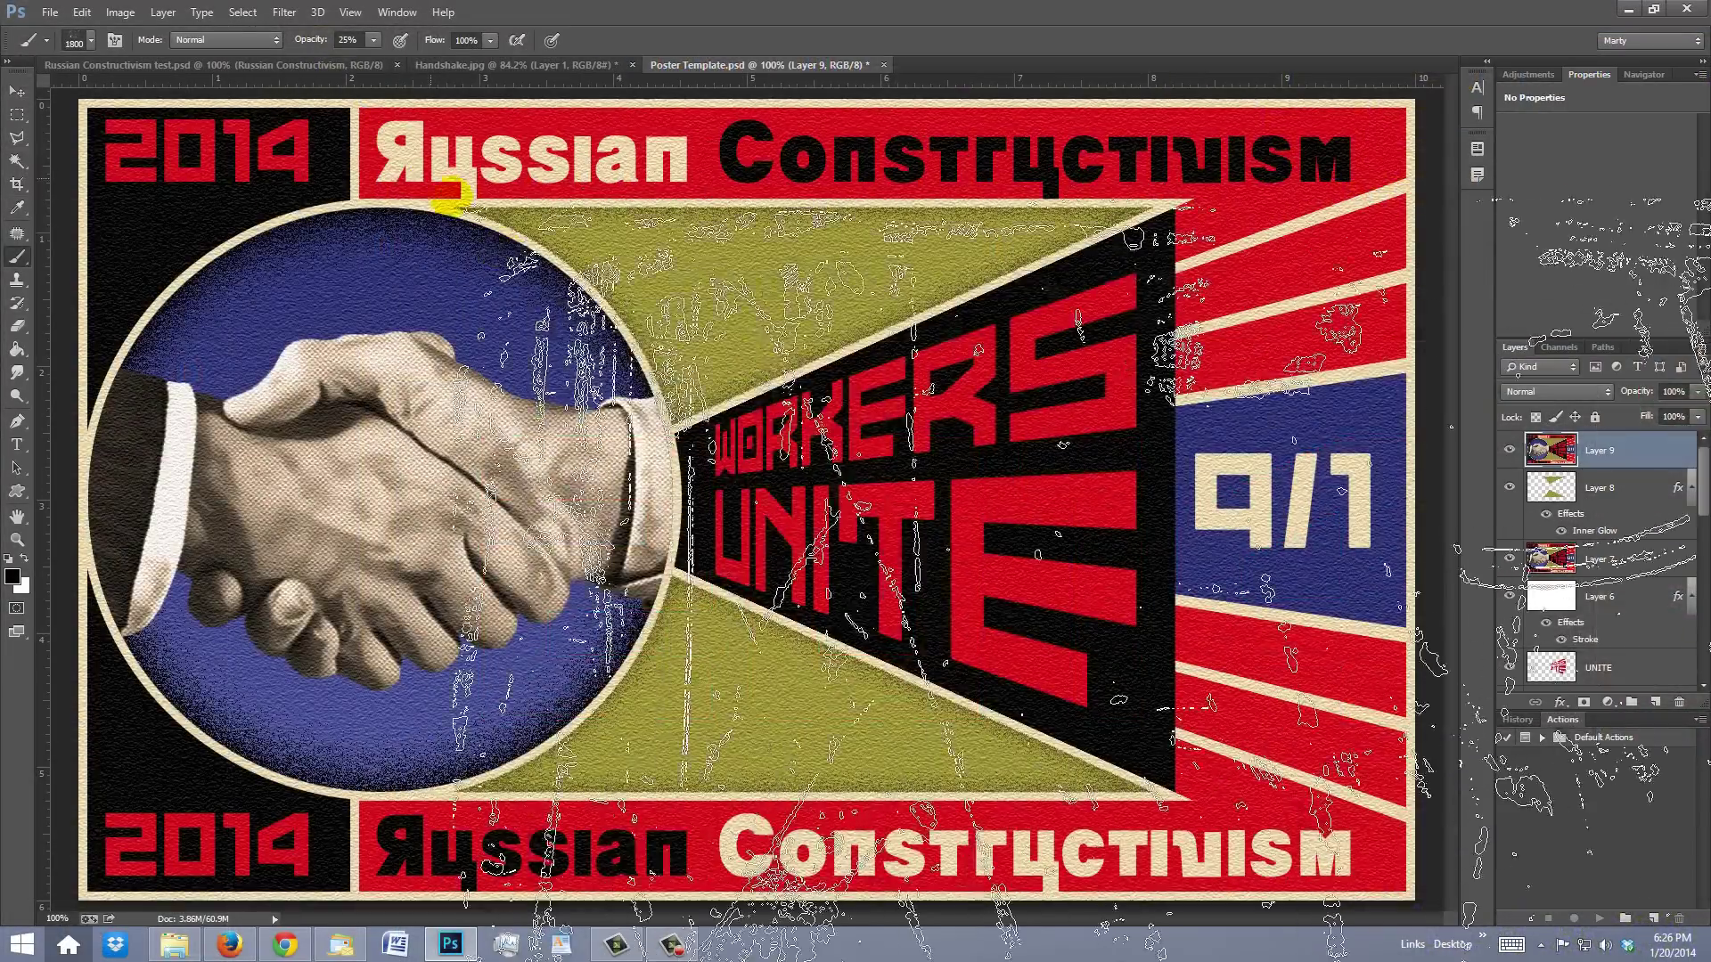